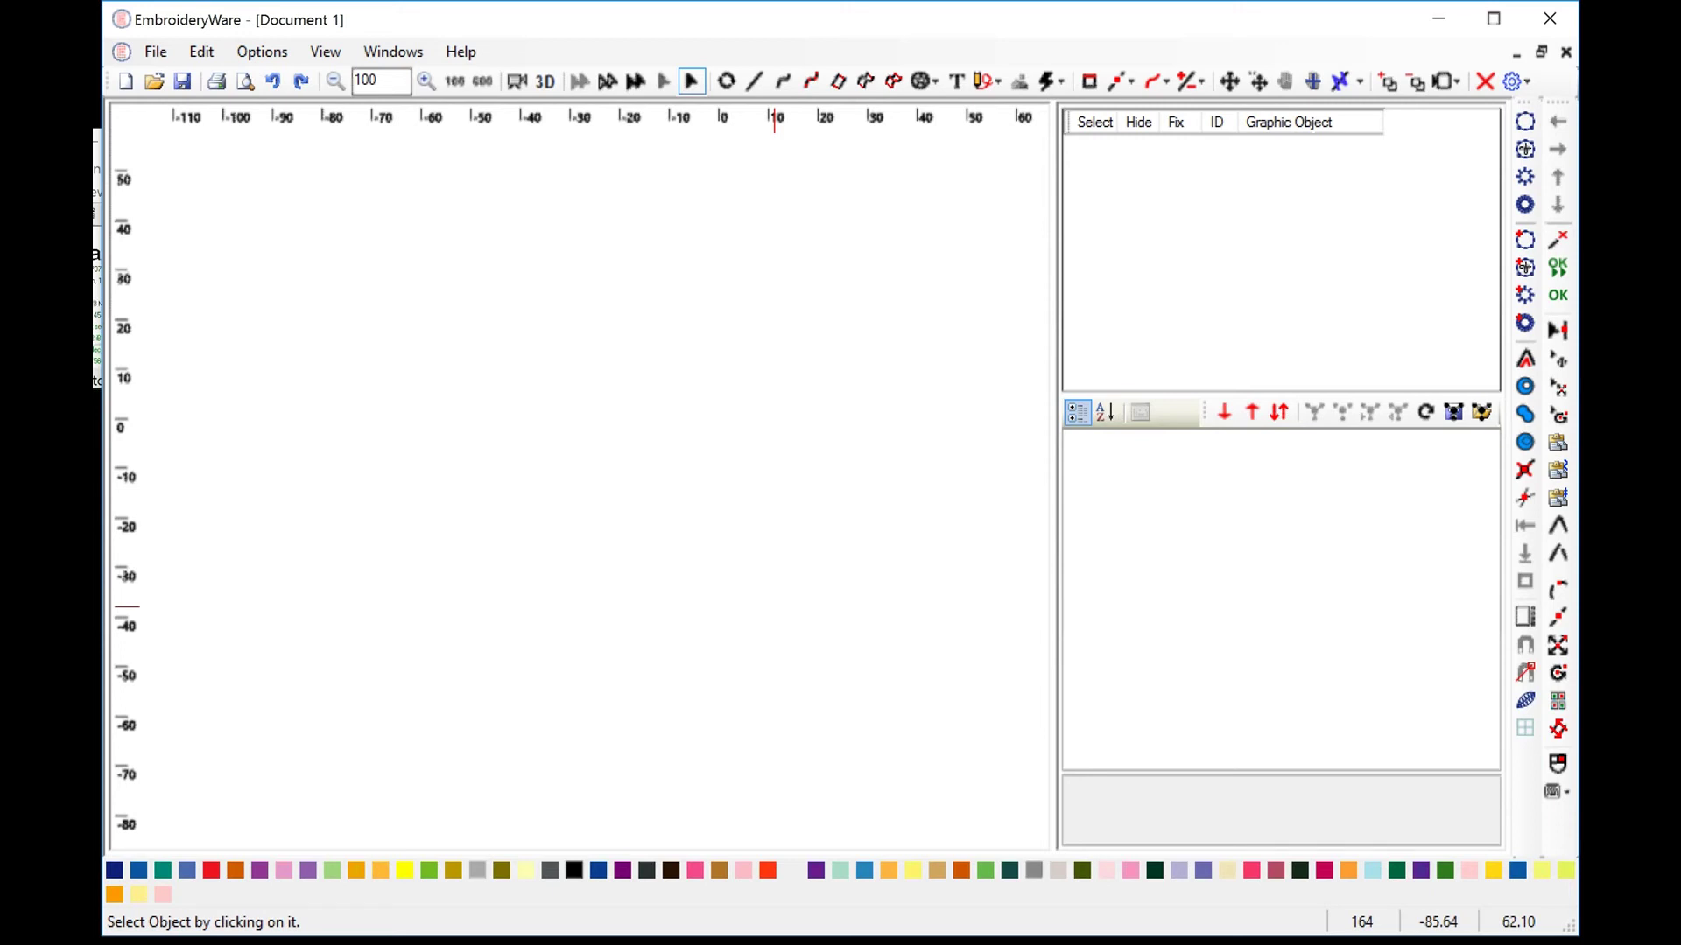
Draw a circle in the upper-left area of the empty canvas.
{"action": "left_click", "coordinate": [924, 81]}
{"action": "left_click", "coordinate": [914, 108]}
{"action": "left_click_drag", "start_coordinate": [277, 203], "coordinate": [388, 336]}
{"action": "left_click", "coordinate": [276, 203]}
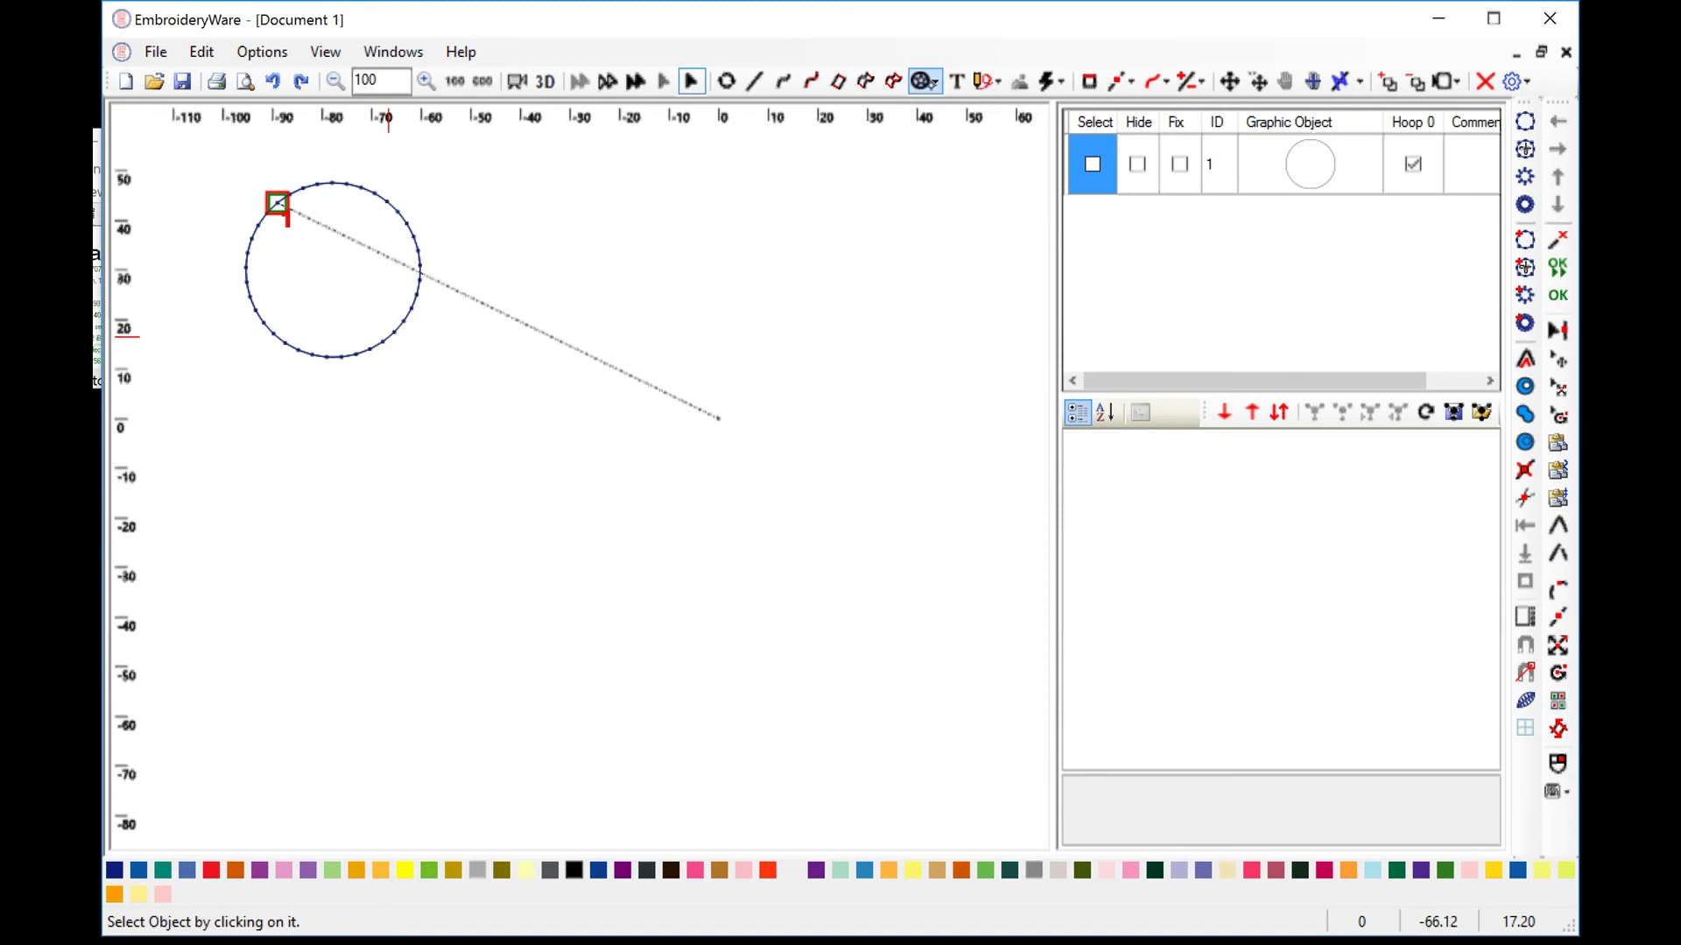
Draw a five-sided polygon beside the circle and a five-pointed star beyond it, completing the upper row.
{"action": "left_click", "coordinate": [923, 80]}
{"action": "left_click", "coordinate": [972, 136]}
{"action": "left_click_drag", "start_coordinate": [569, 248], "coordinate": [677, 353]}
{"action": "left_click", "coordinate": [924, 81]}
{"action": "left_click", "coordinate": [954, 161]}
{"action": "left_click_drag", "start_coordinate": [802, 233], "coordinate": [913, 341]}
Draw a spiral below the circle and a heart below the polygon.
{"action": "left_click", "coordinate": [923, 81]}
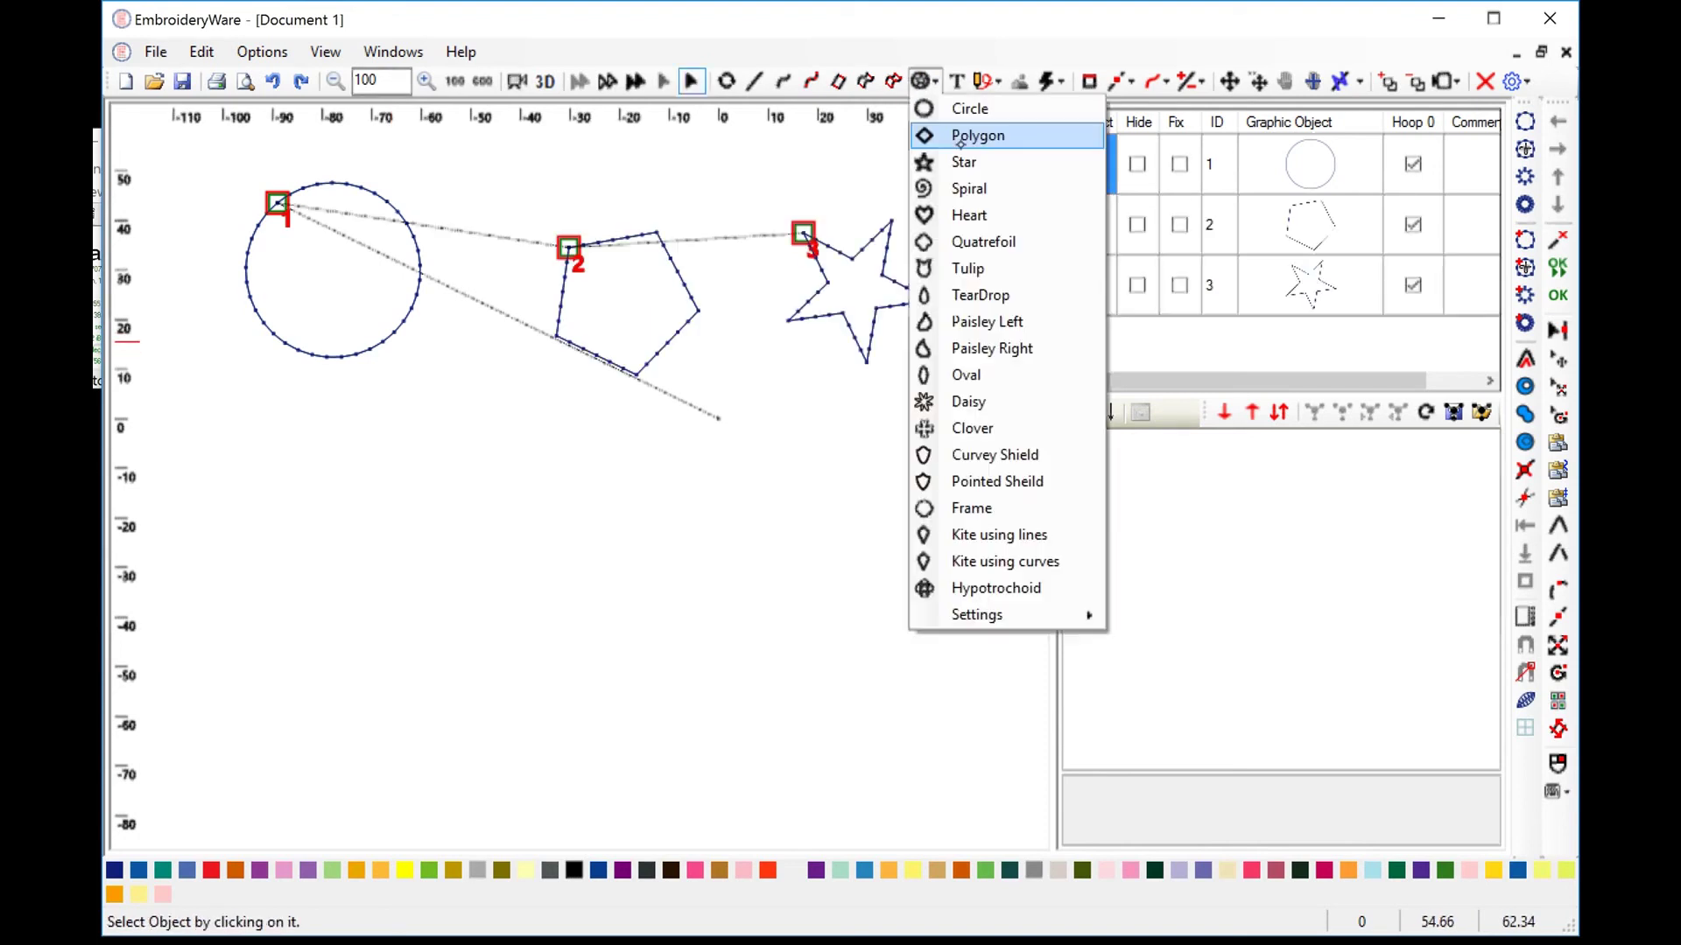
{"action": "left_click", "coordinate": [961, 138]}
{"action": "left_click_drag", "start_coordinate": [371, 424], "coordinate": [430, 551]}
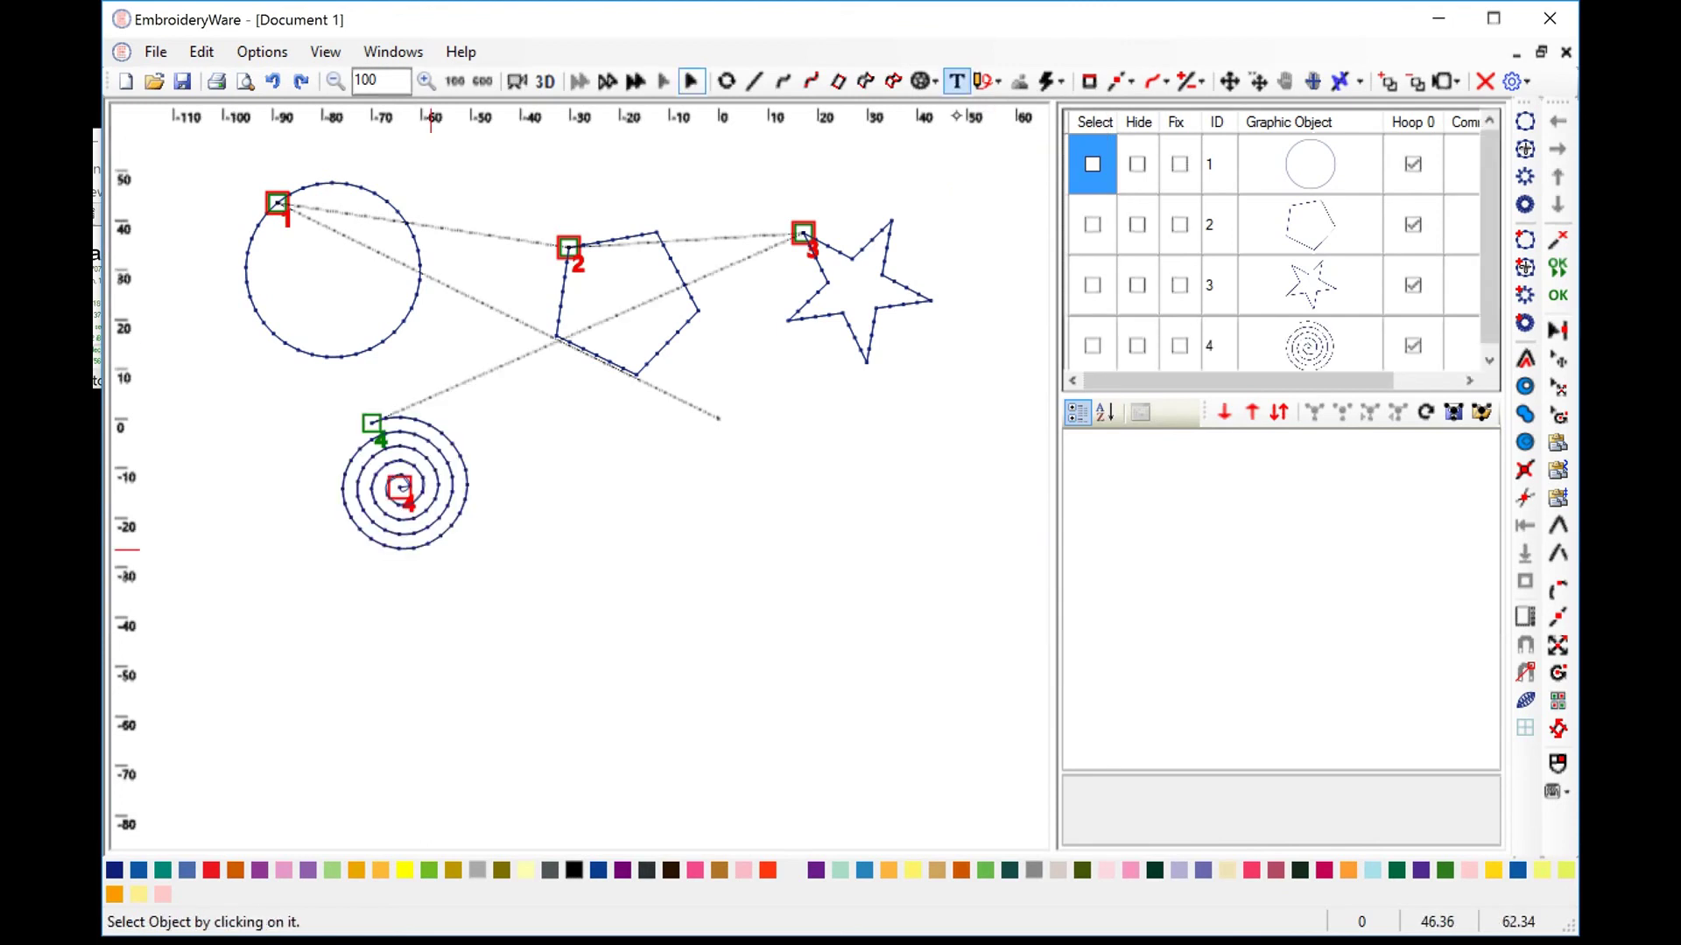
{"action": "left_click", "coordinate": [923, 81]}
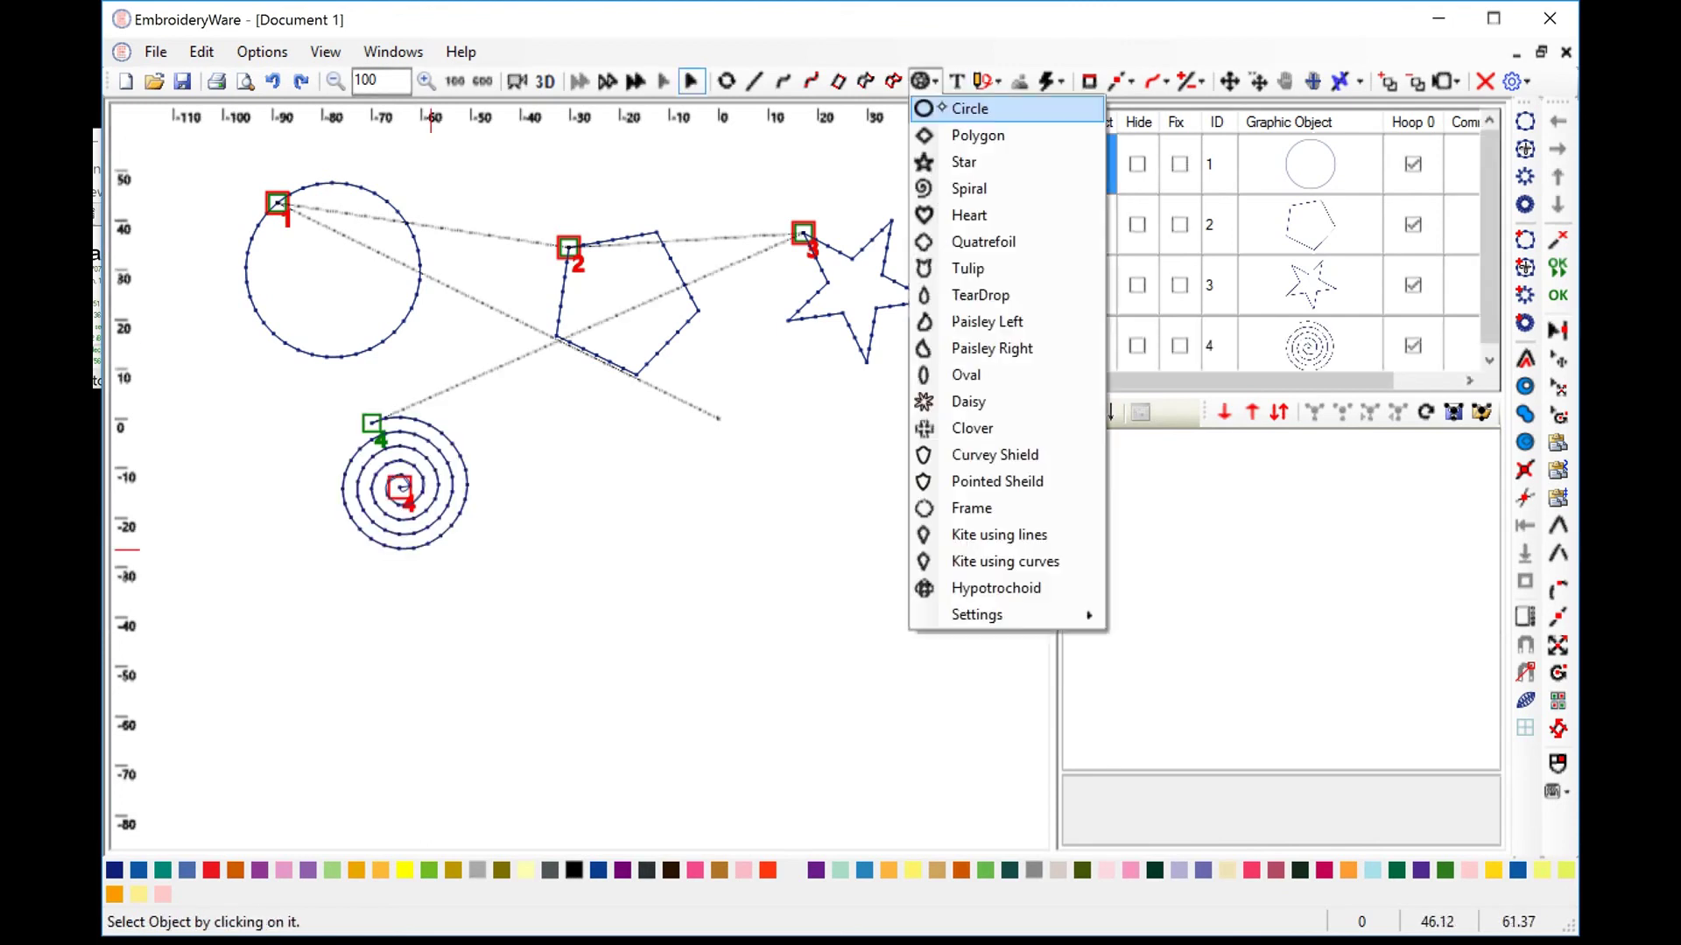
{"action": "left_click", "coordinate": [970, 214]}
{"action": "left_click", "coordinate": [604, 568]}
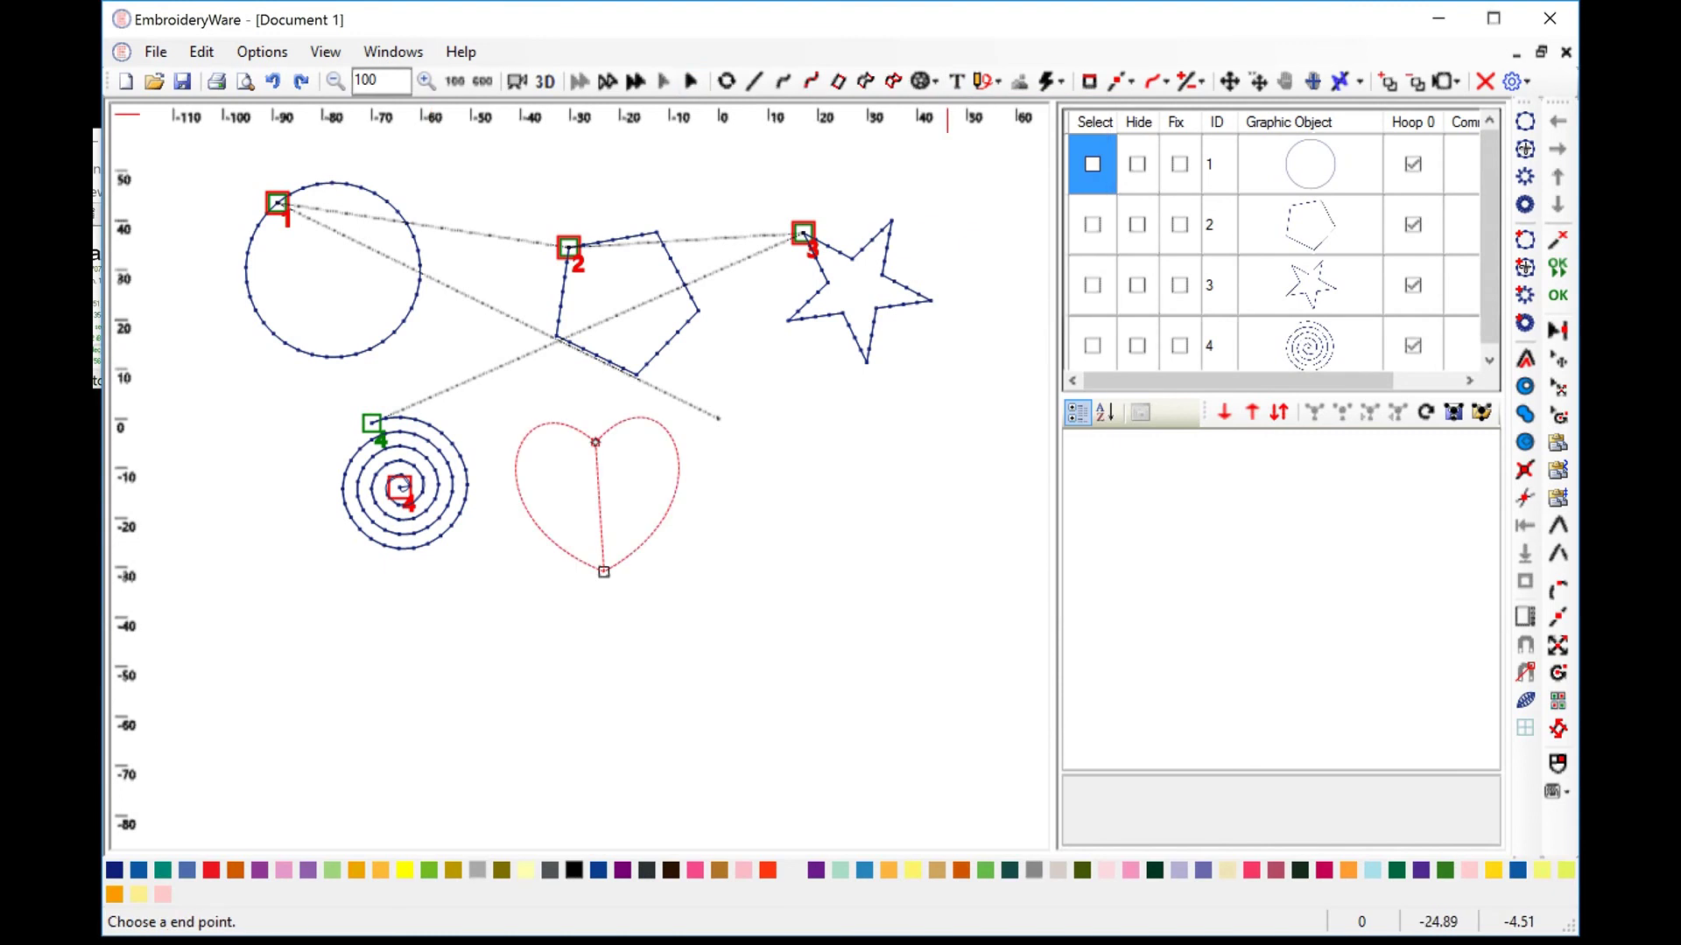
{"action": "left_click", "coordinate": [595, 442]}
Draw a quatrefoil below the star and a tulip below the spiral.
{"action": "left_click", "coordinate": [925, 81]}
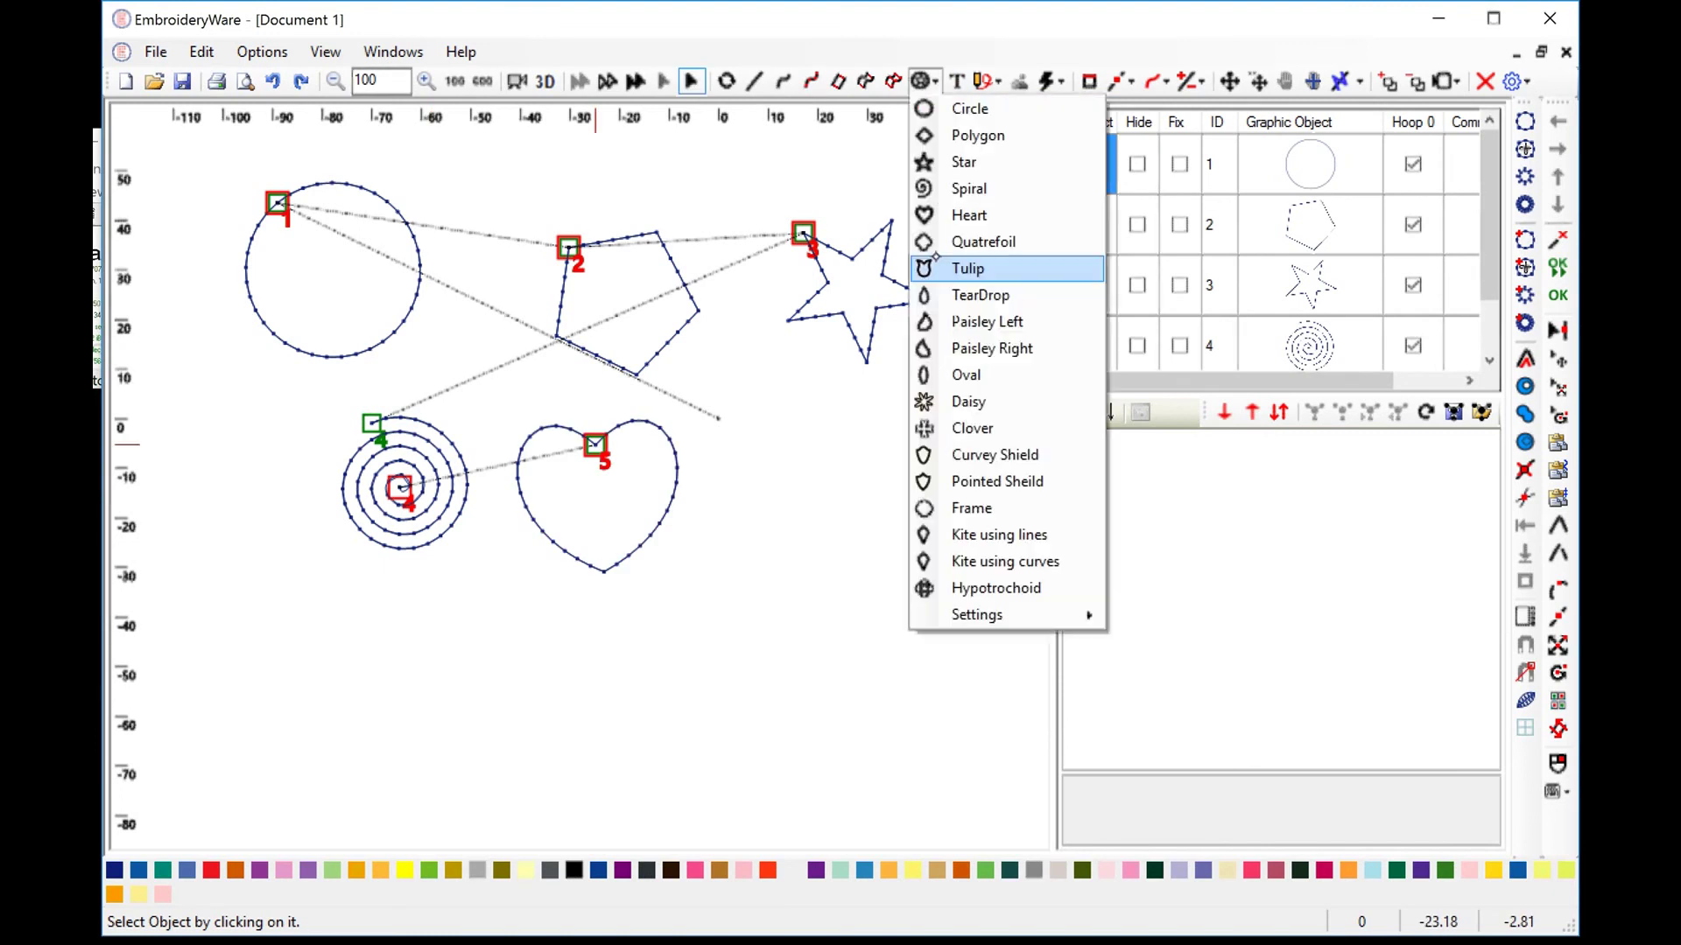
{"action": "left_click", "coordinate": [935, 258]}
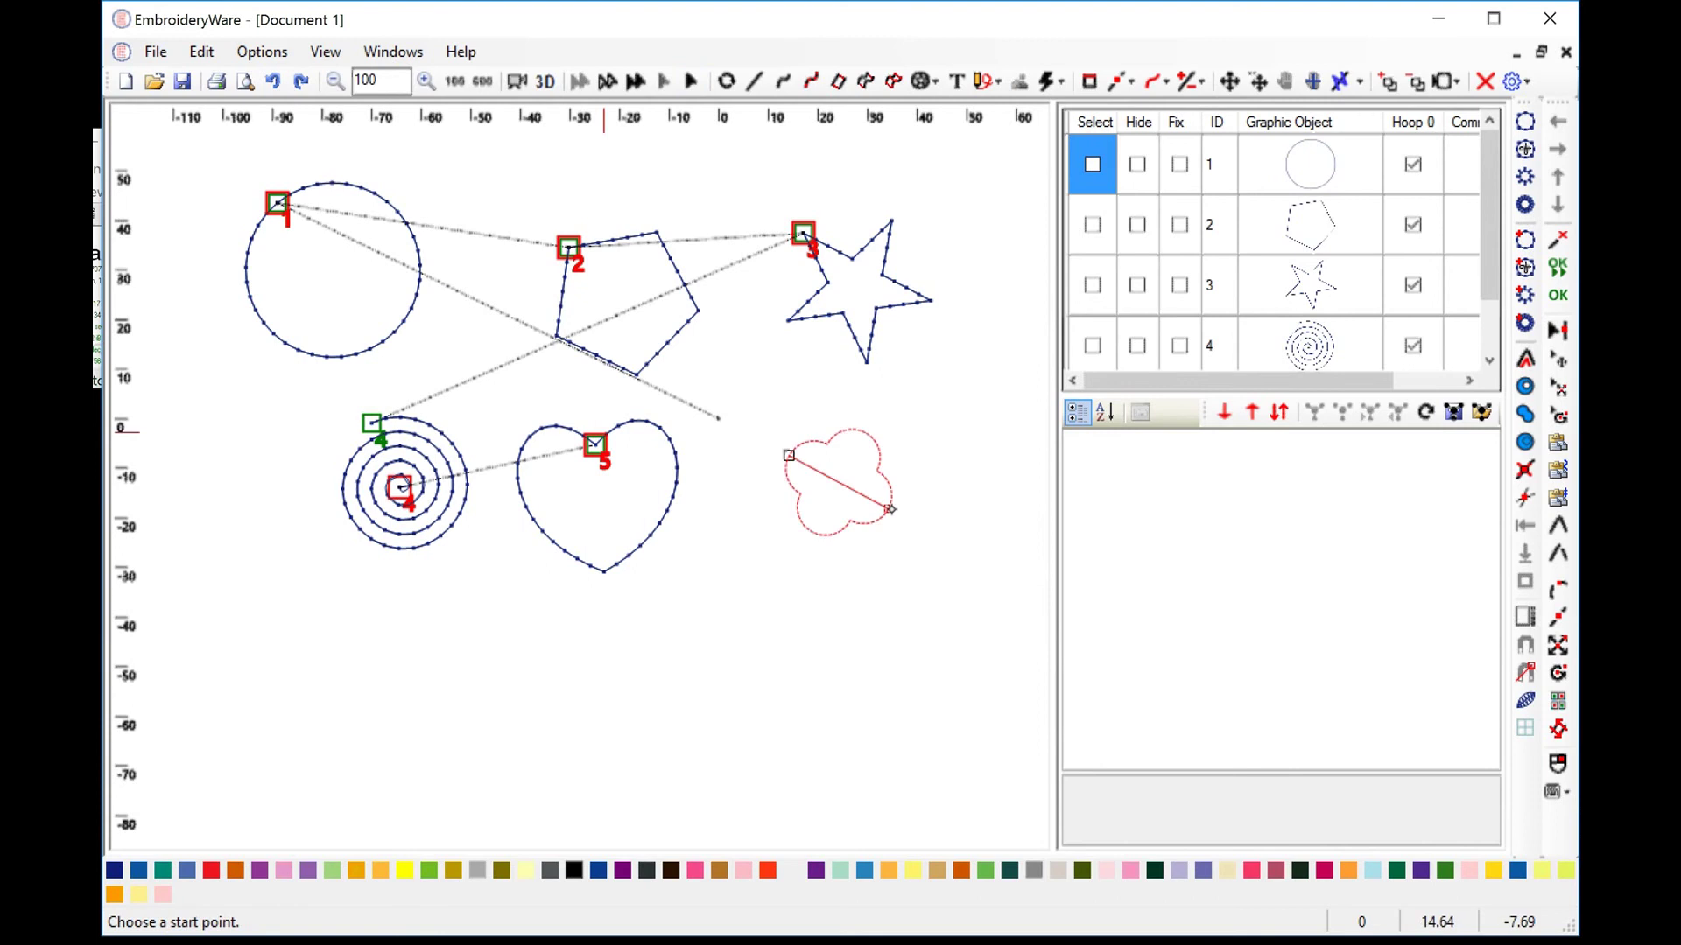
{"action": "left_click", "coordinate": [789, 455]}
{"action": "left_click", "coordinate": [924, 80]}
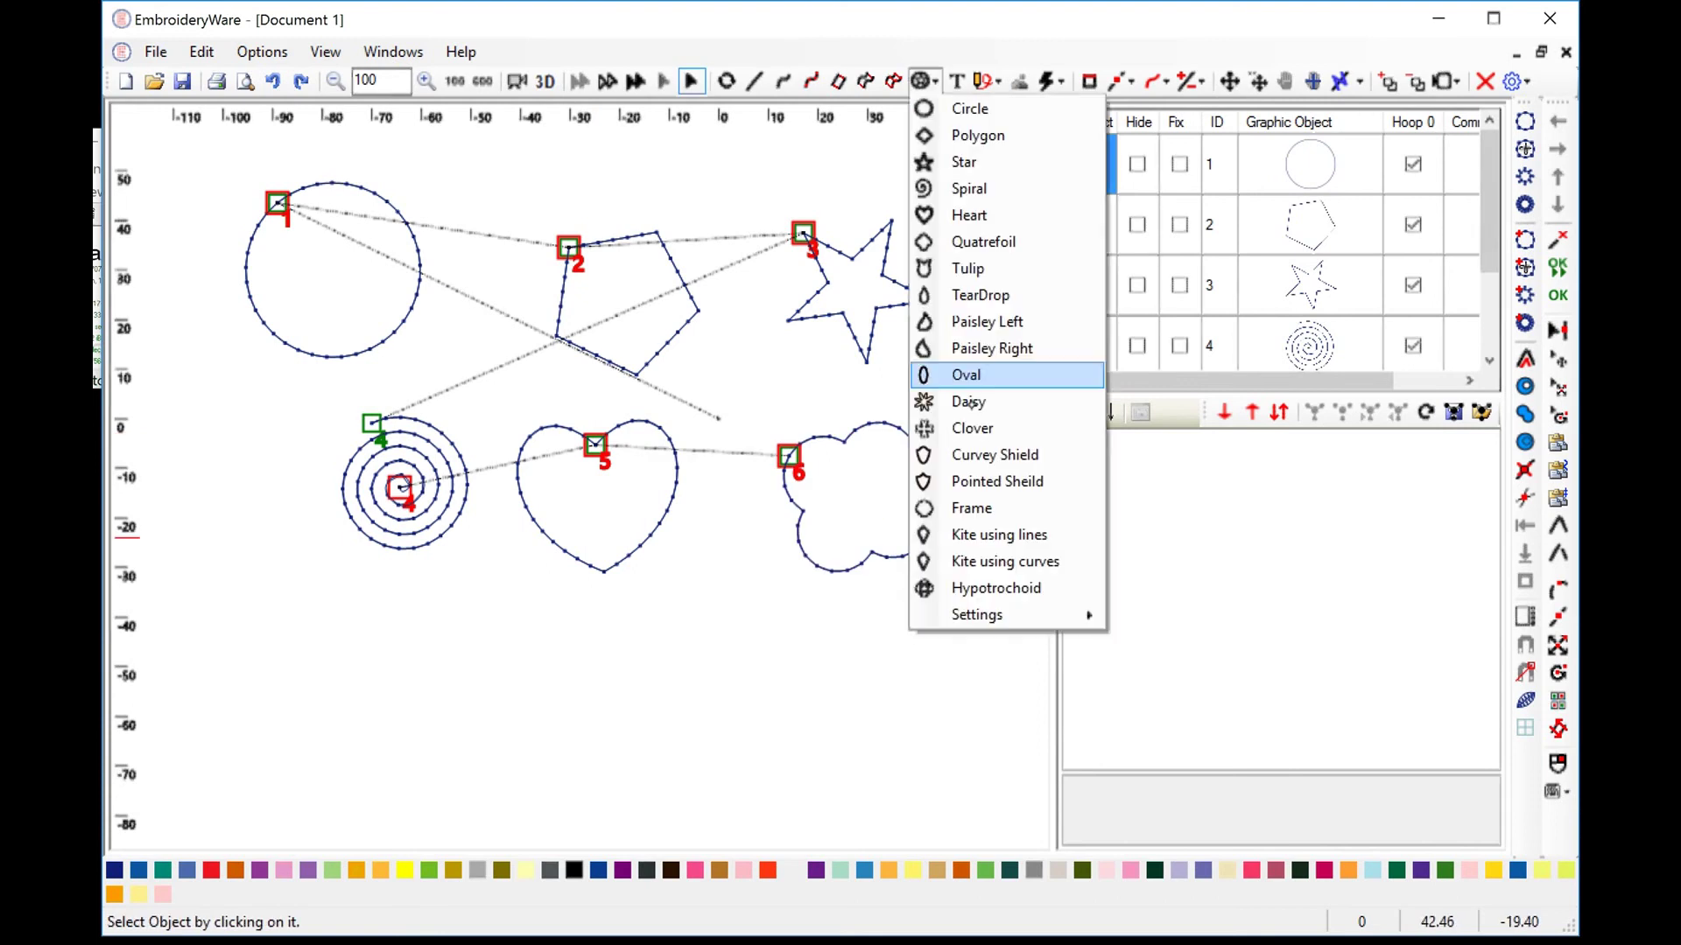
{"action": "left_click", "coordinate": [967, 268]}
{"action": "left_click", "coordinate": [327, 751]}
Select all of the drawn sample shapes and delete them.
{"action": "left_click", "coordinate": [930, 81]}
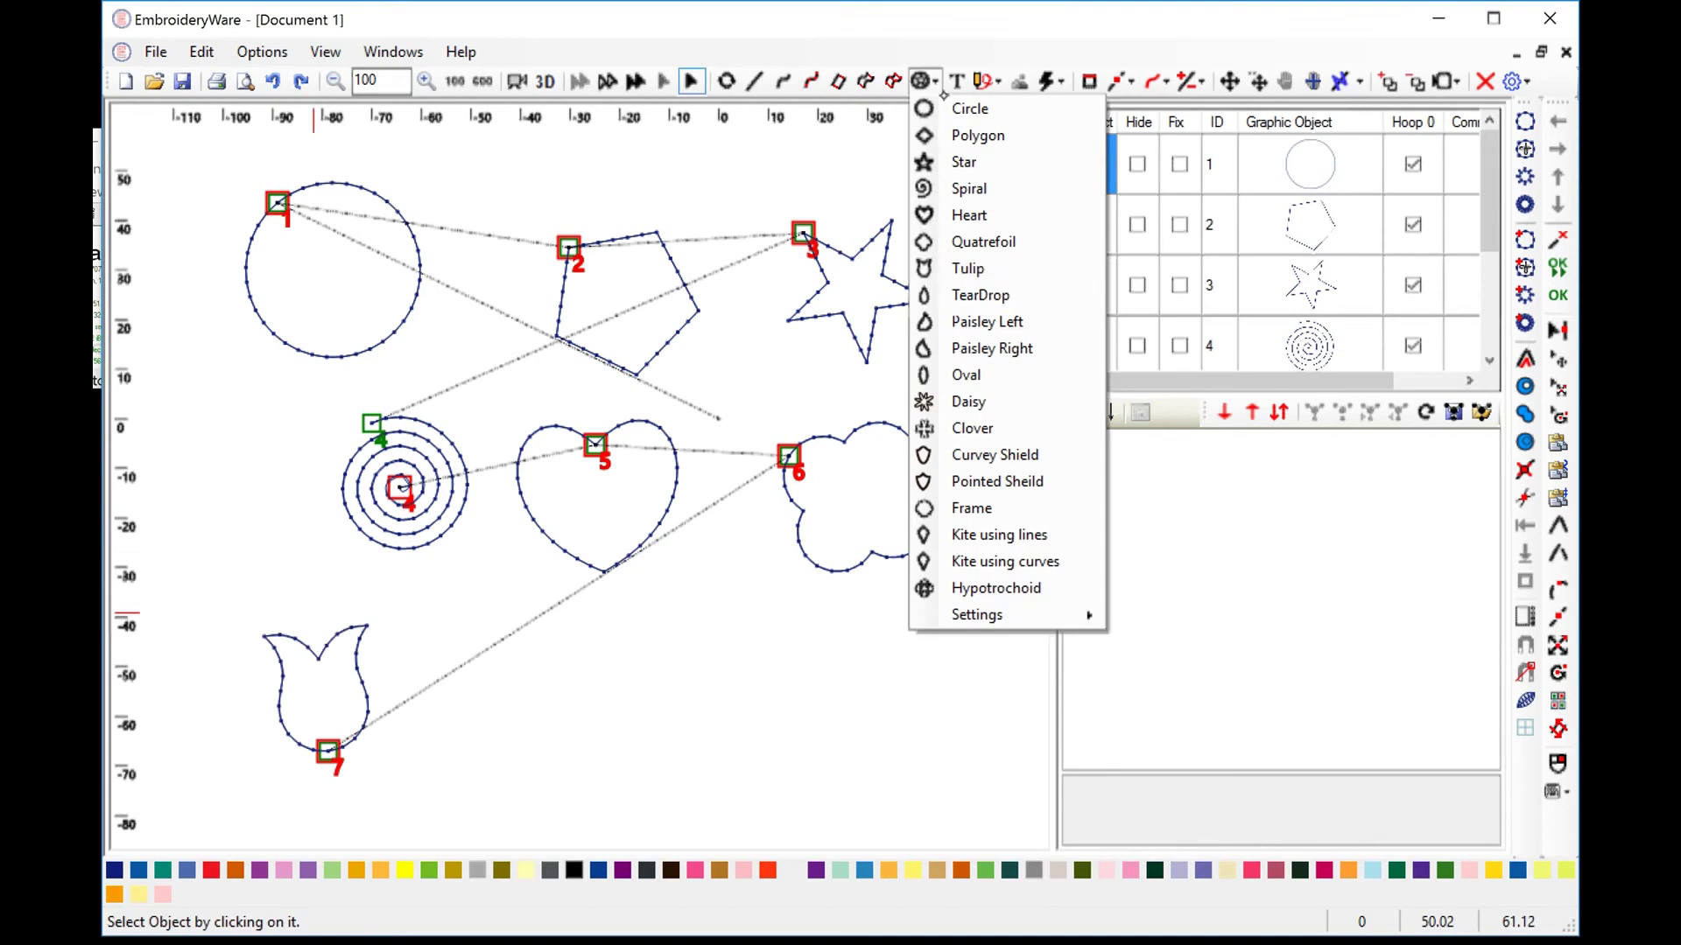
{"action": "left_click", "coordinate": [956, 401]}
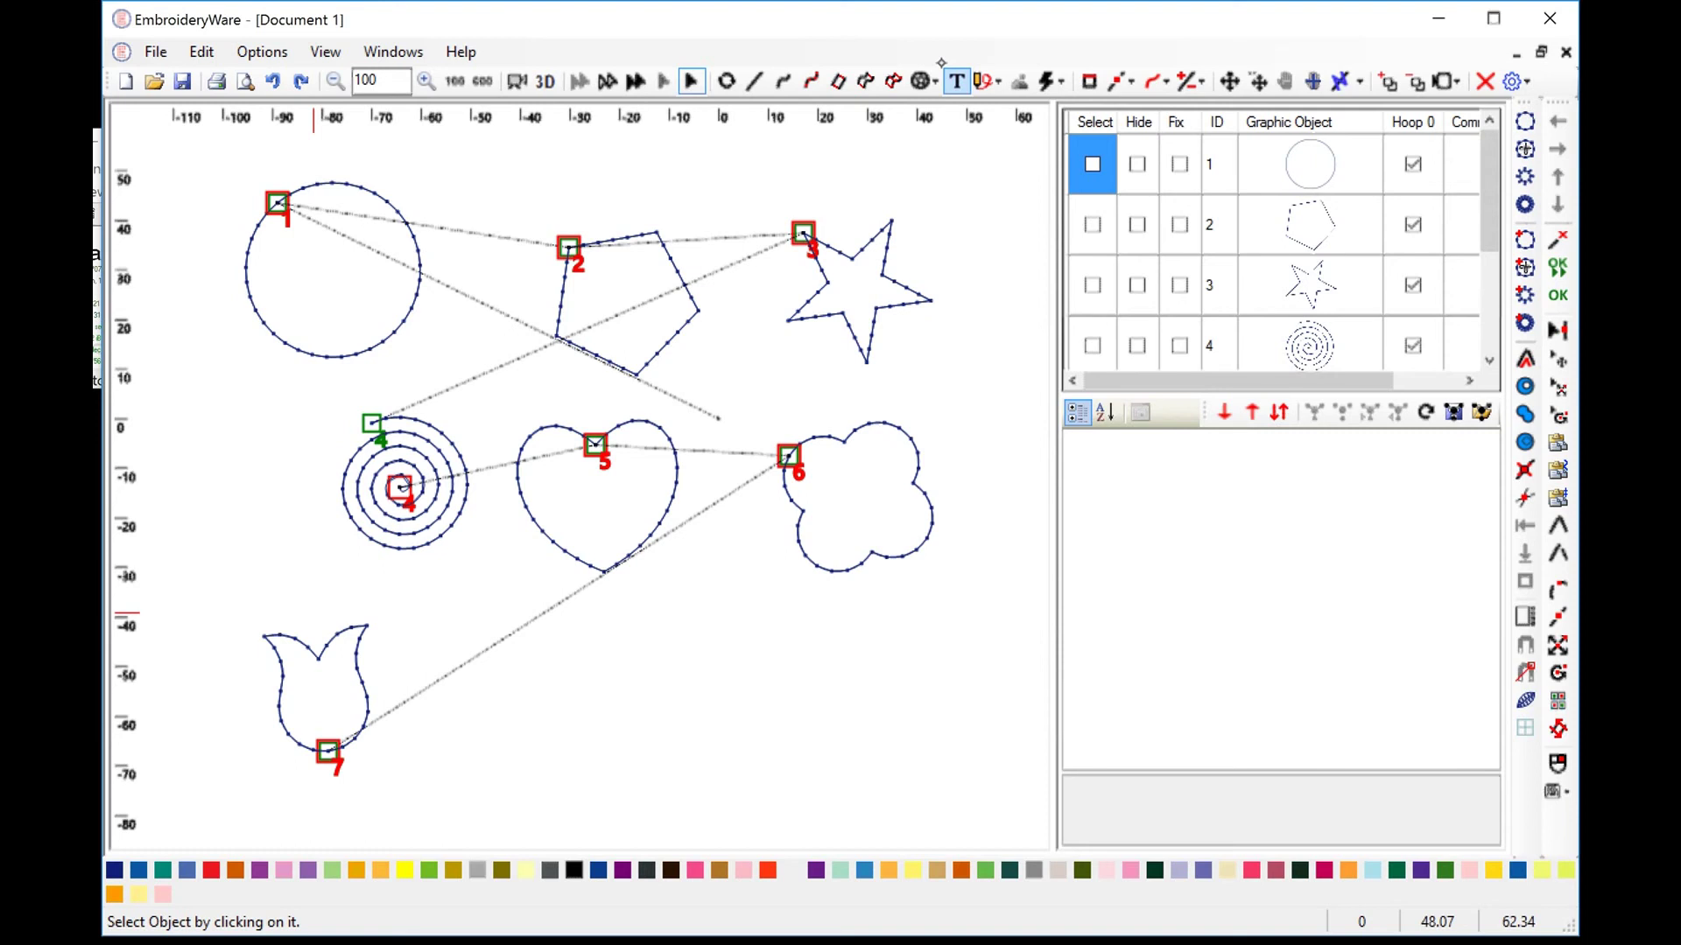
{"action": "left_click", "coordinate": [1094, 122]}
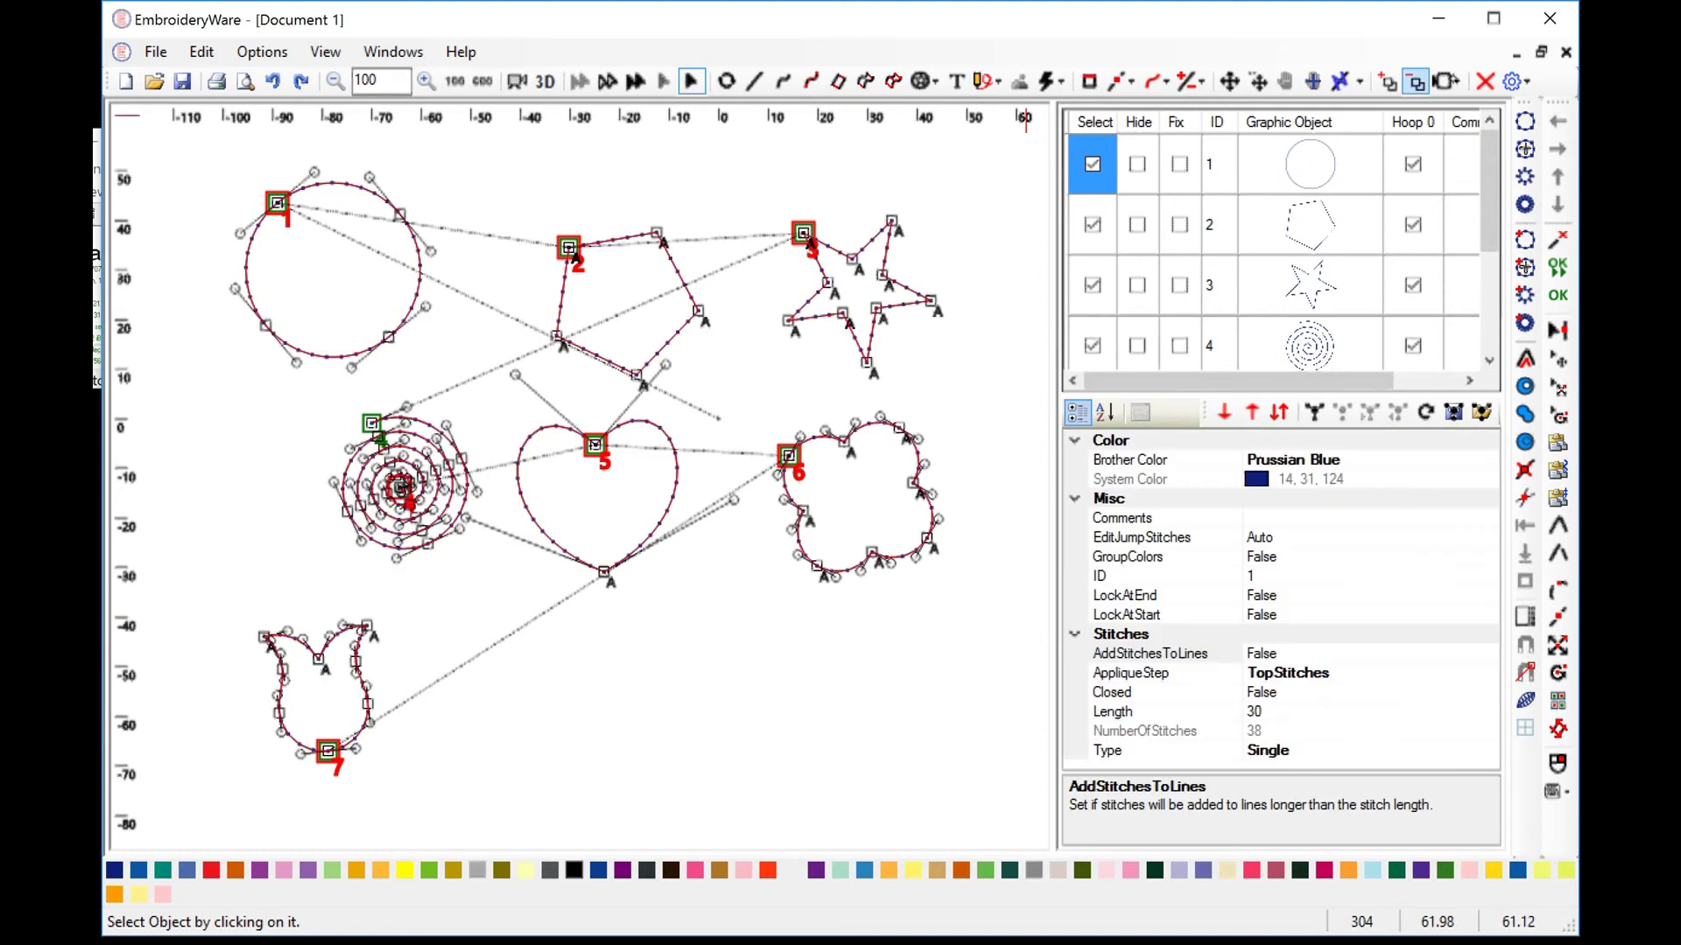
{"action": "left_click", "coordinate": [1485, 82]}
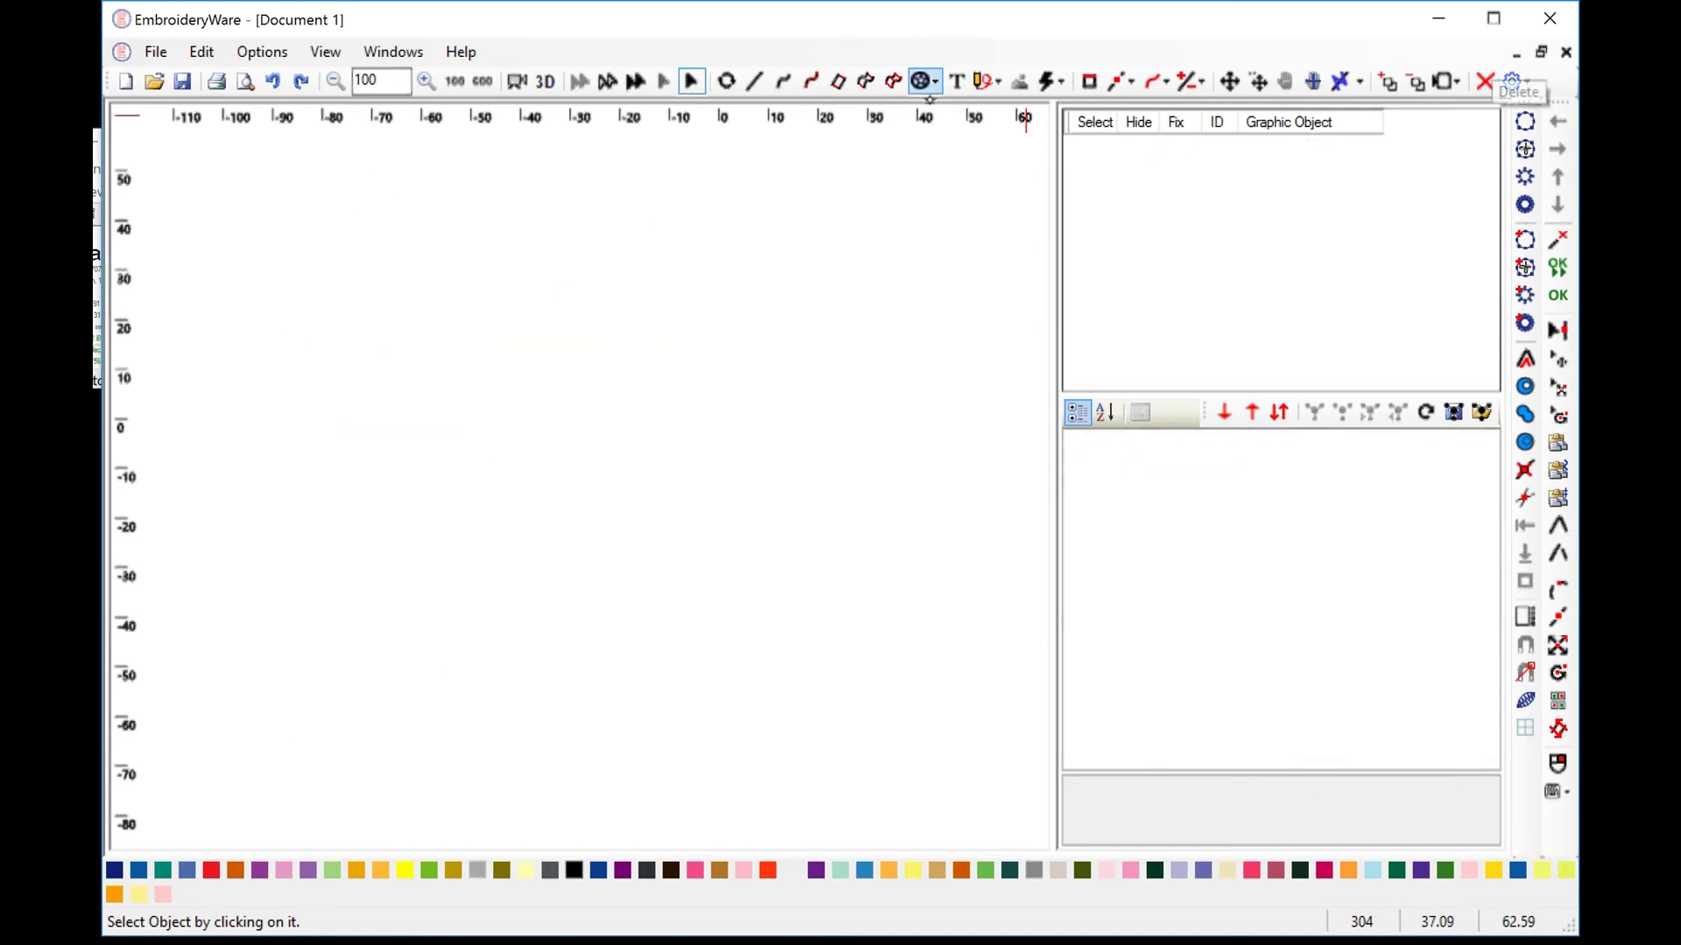
Set the Polygon/Star/Spiral number of points to 10 and draw a large star near the centre of the canvas.
{"action": "left_click", "coordinate": [934, 82]}
{"action": "mouse_move", "coordinate": [1051, 616]}
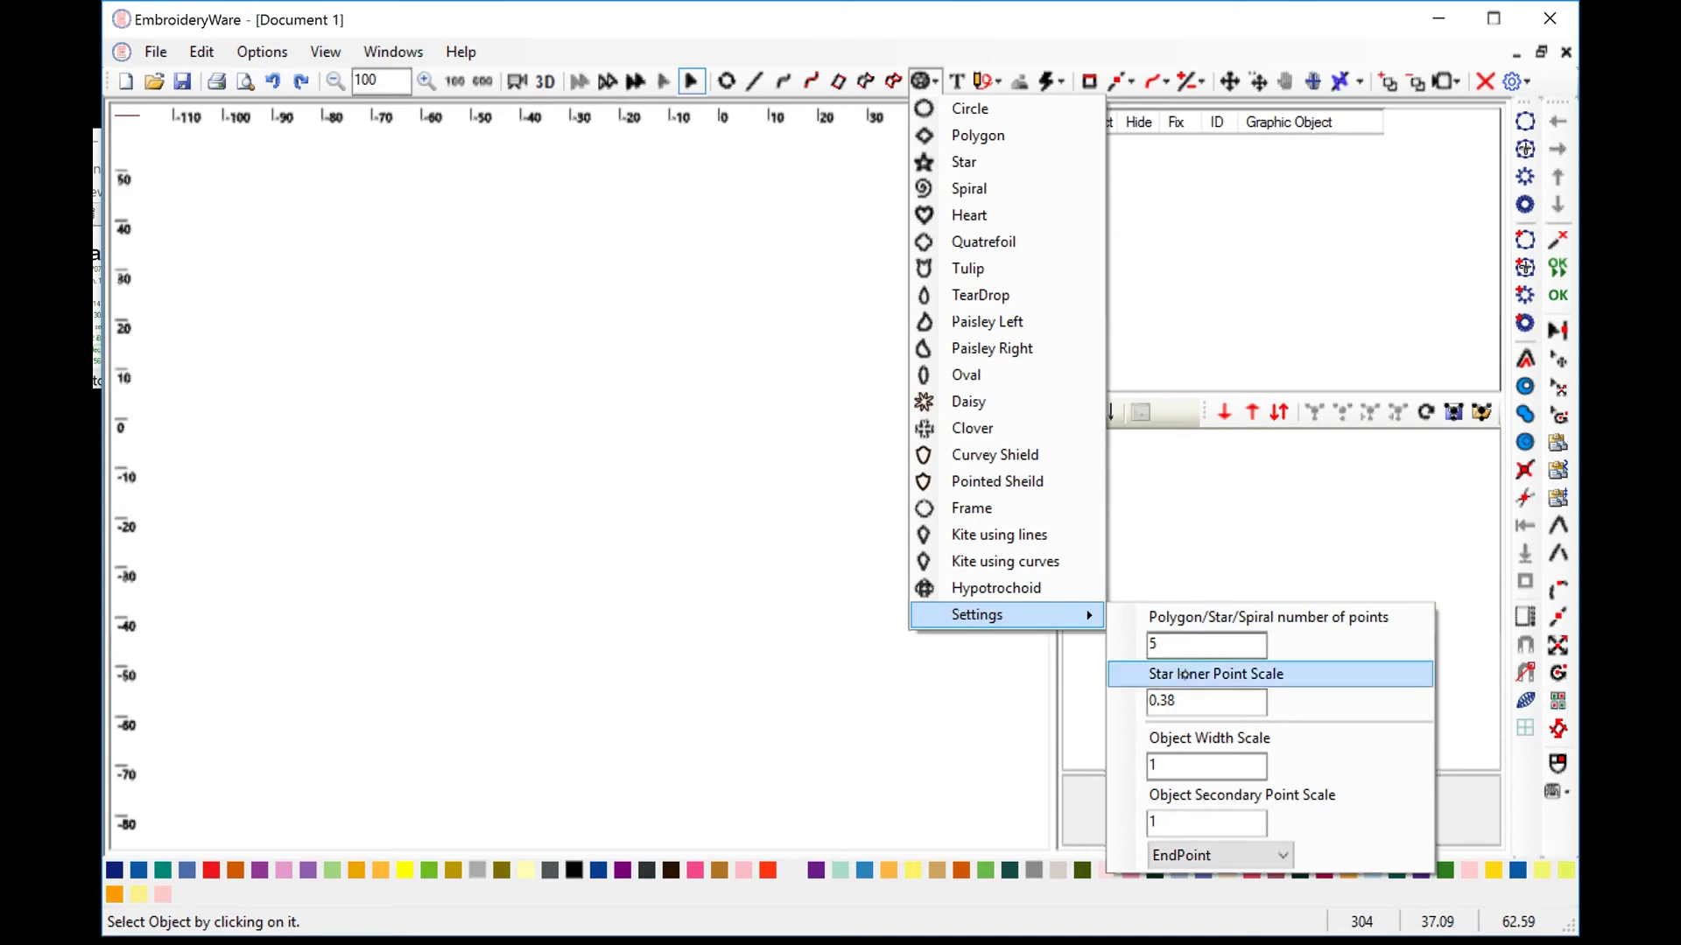
{"action": "left_click", "coordinate": [1168, 647]}
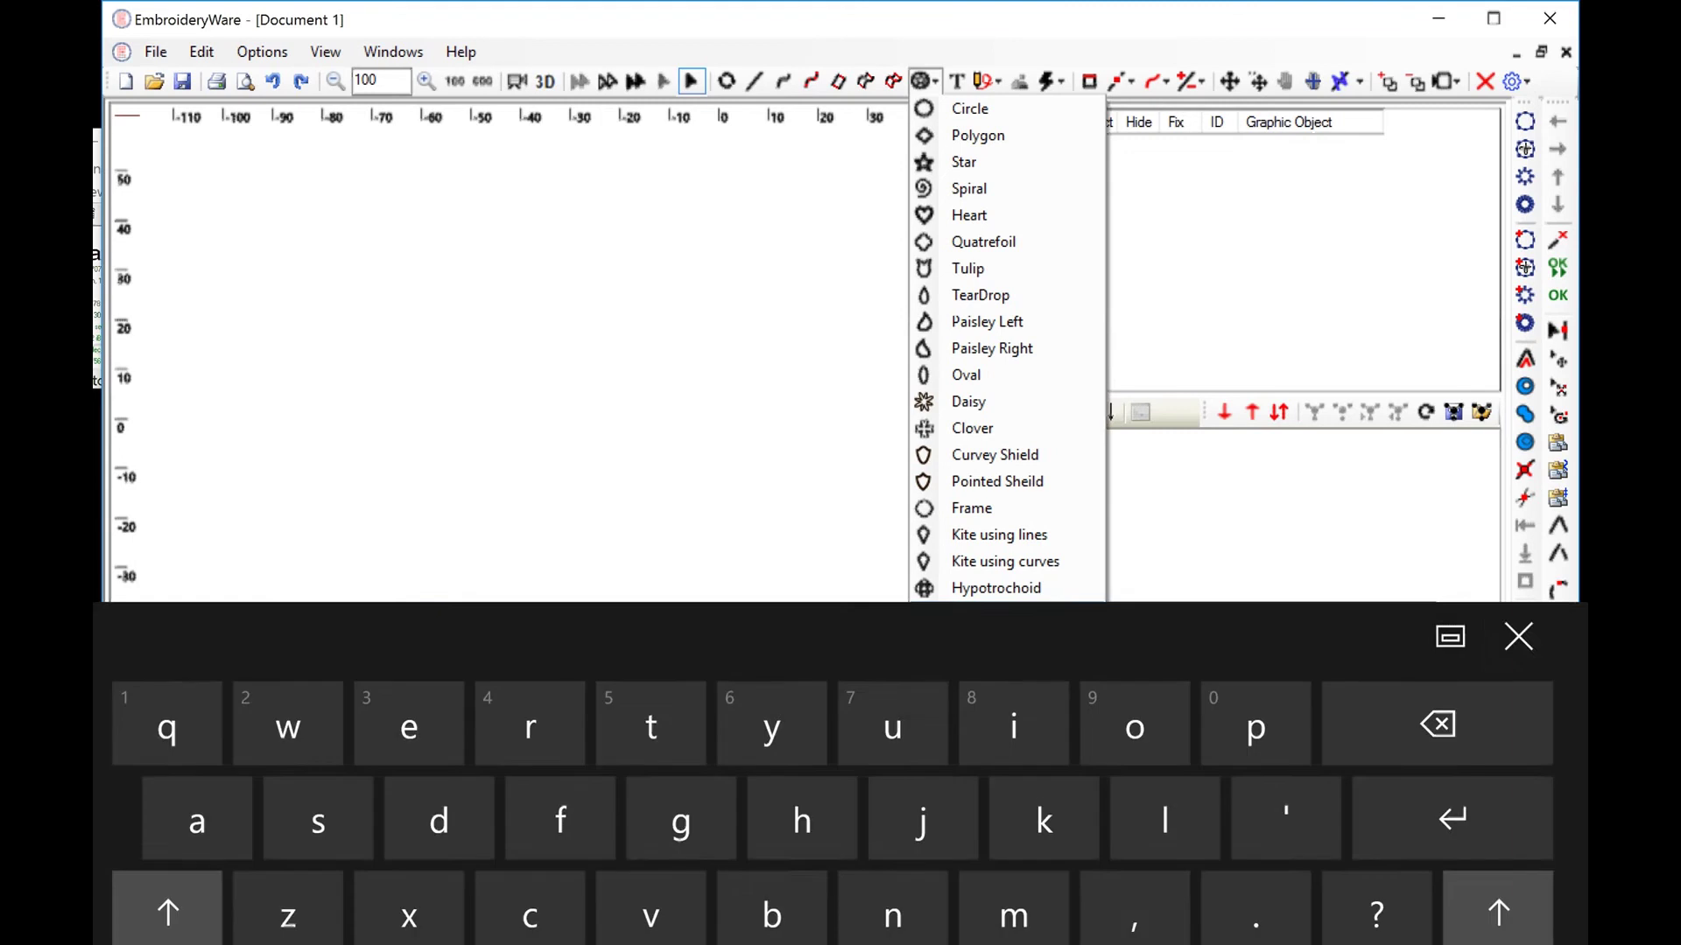
{"action": "left_click", "coordinate": [1519, 637]}
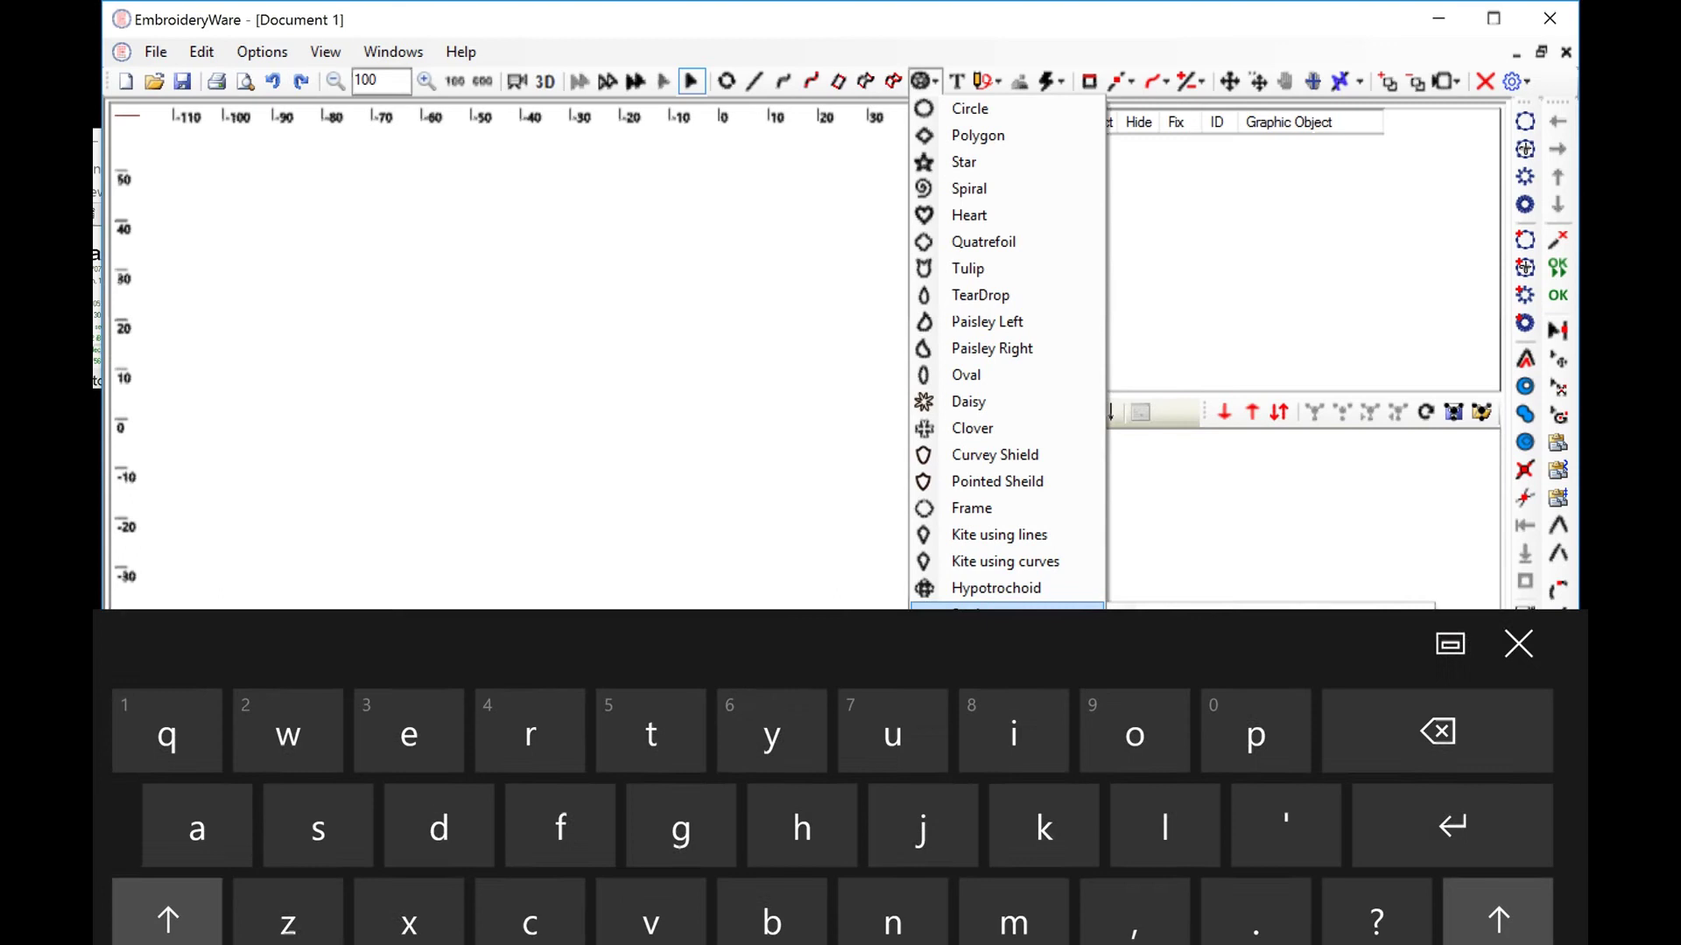
{"action": "left_click", "coordinate": [166, 944]}
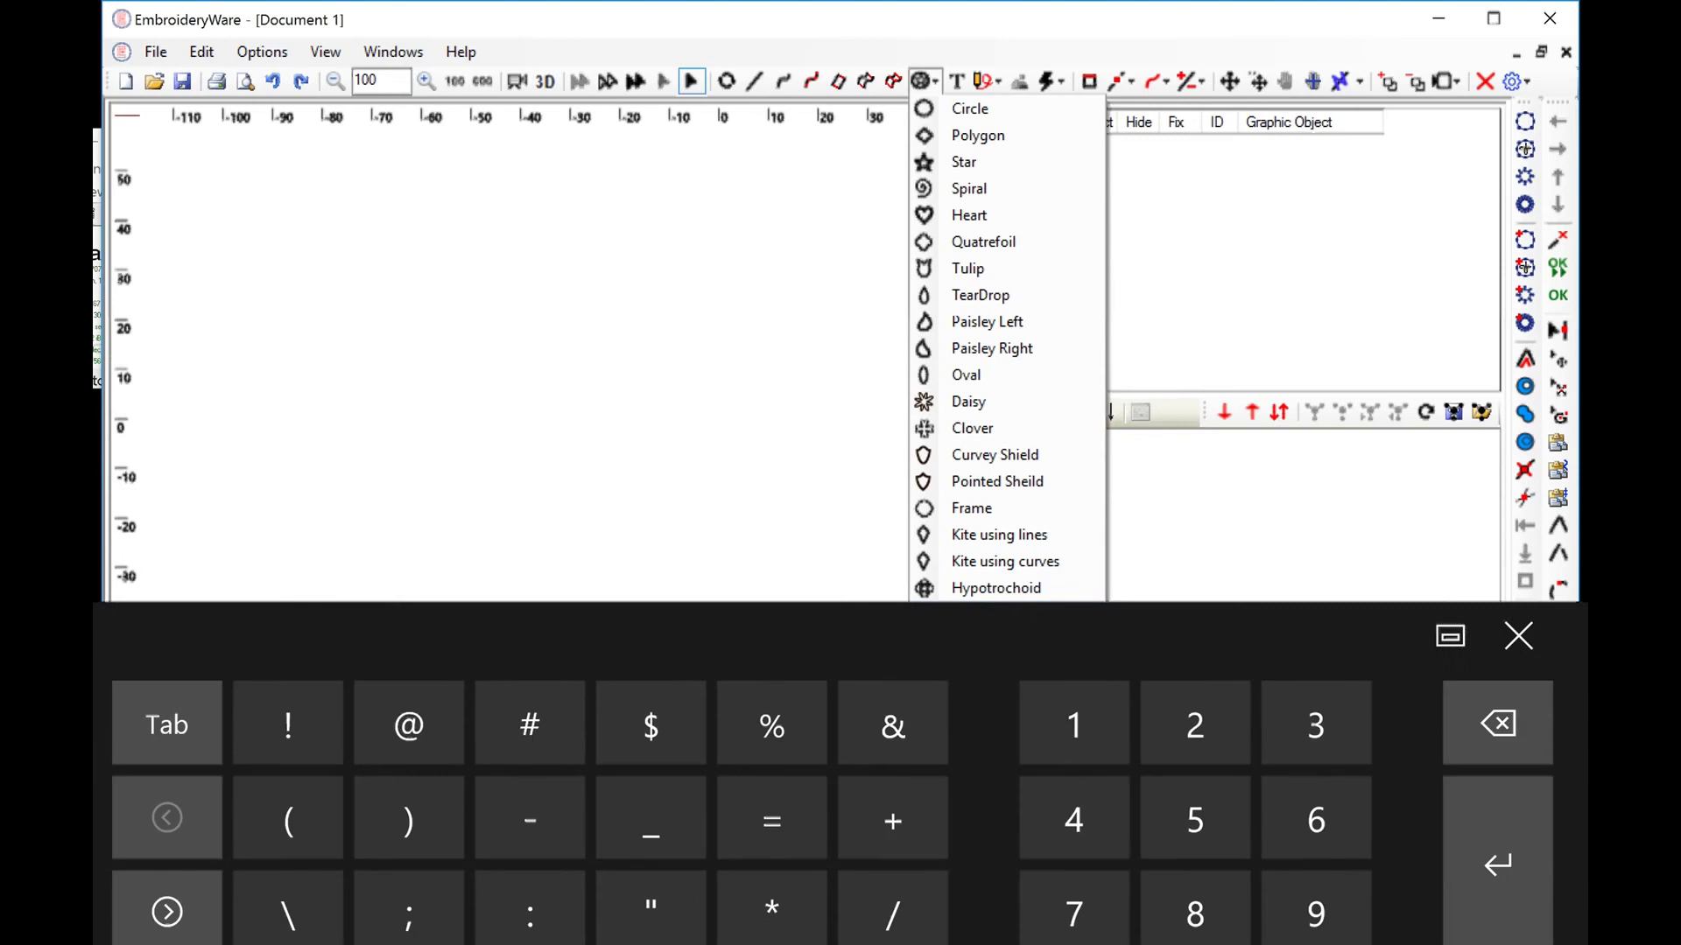
{"action": "left_click", "coordinate": [1195, 725]}
{"action": "left_click", "coordinate": [1316, 724]}
{"action": "left_click", "coordinate": [1076, 733]}
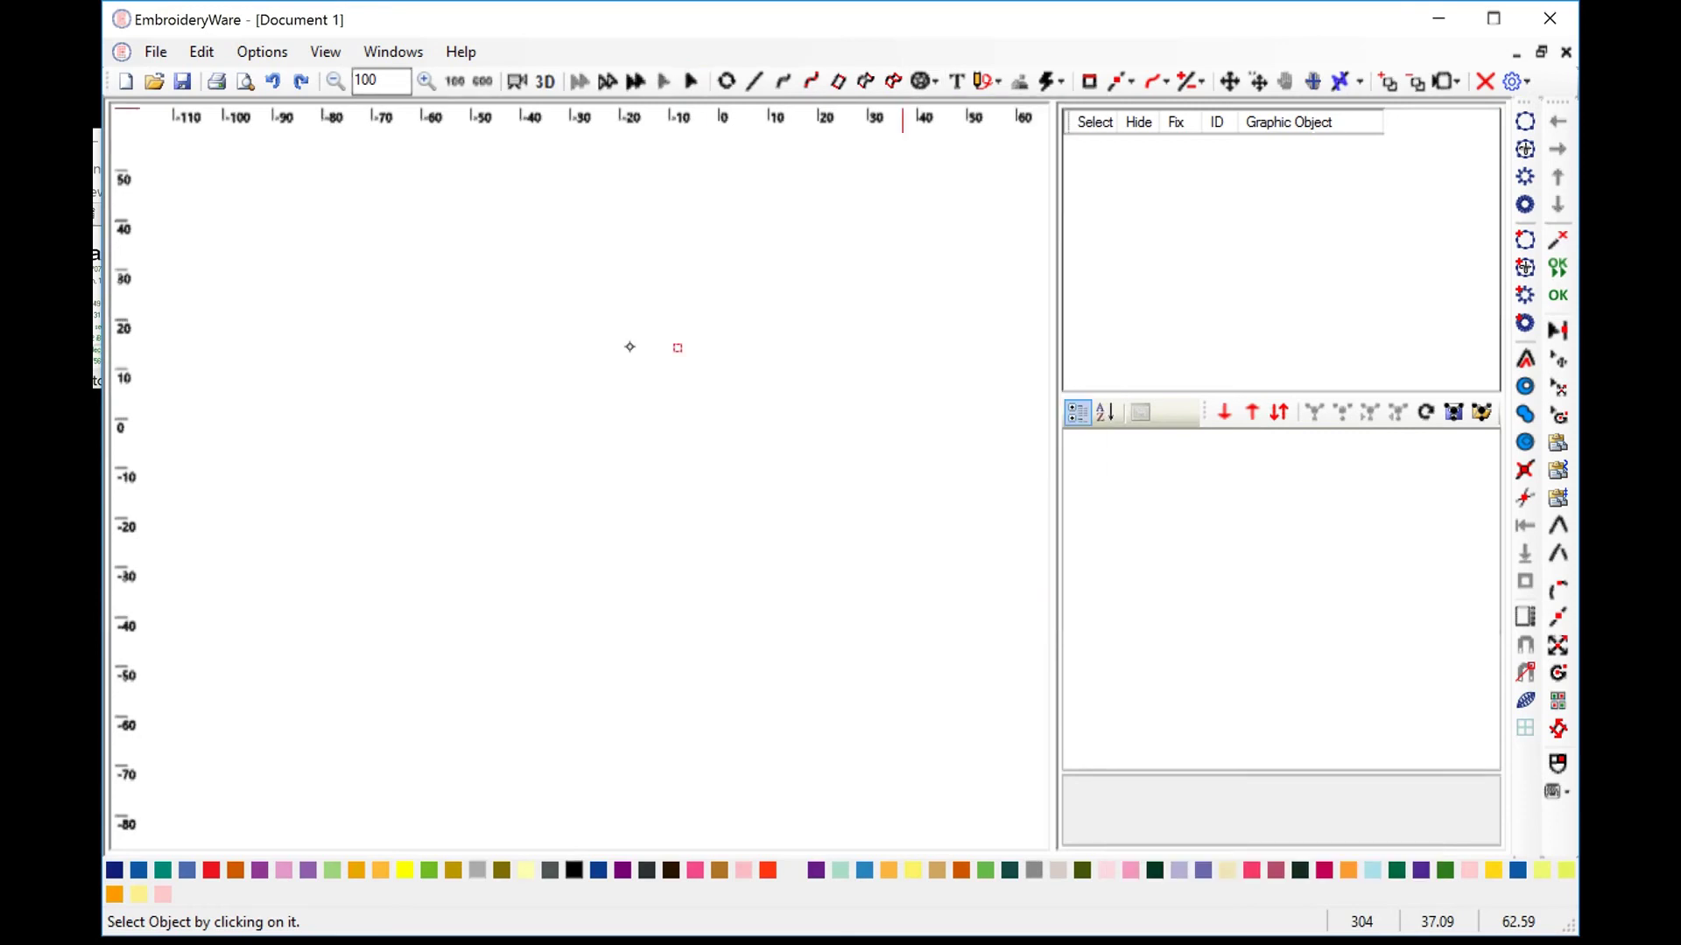
{"action": "left_click_drag", "start_coordinate": [504, 303], "coordinate": [821, 517]}
{"action": "left_click", "coordinate": [505, 304]}
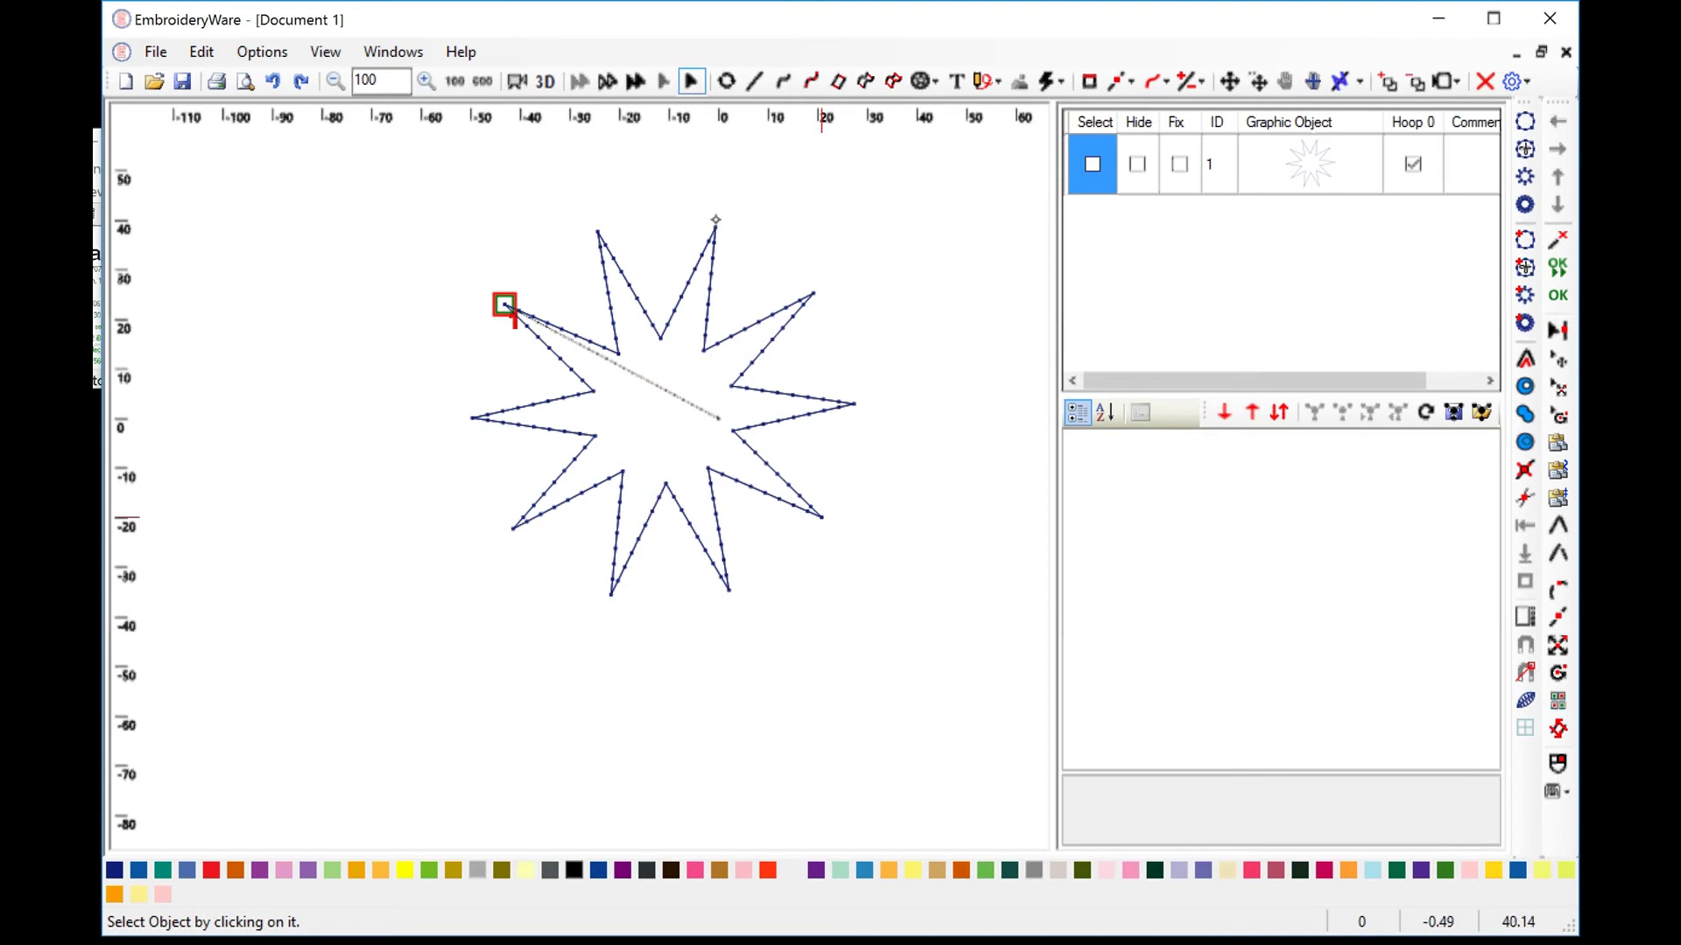
Set the Star Inner Point Scale to 0.2 in the shape settings.
{"action": "left_click", "coordinate": [935, 81]}
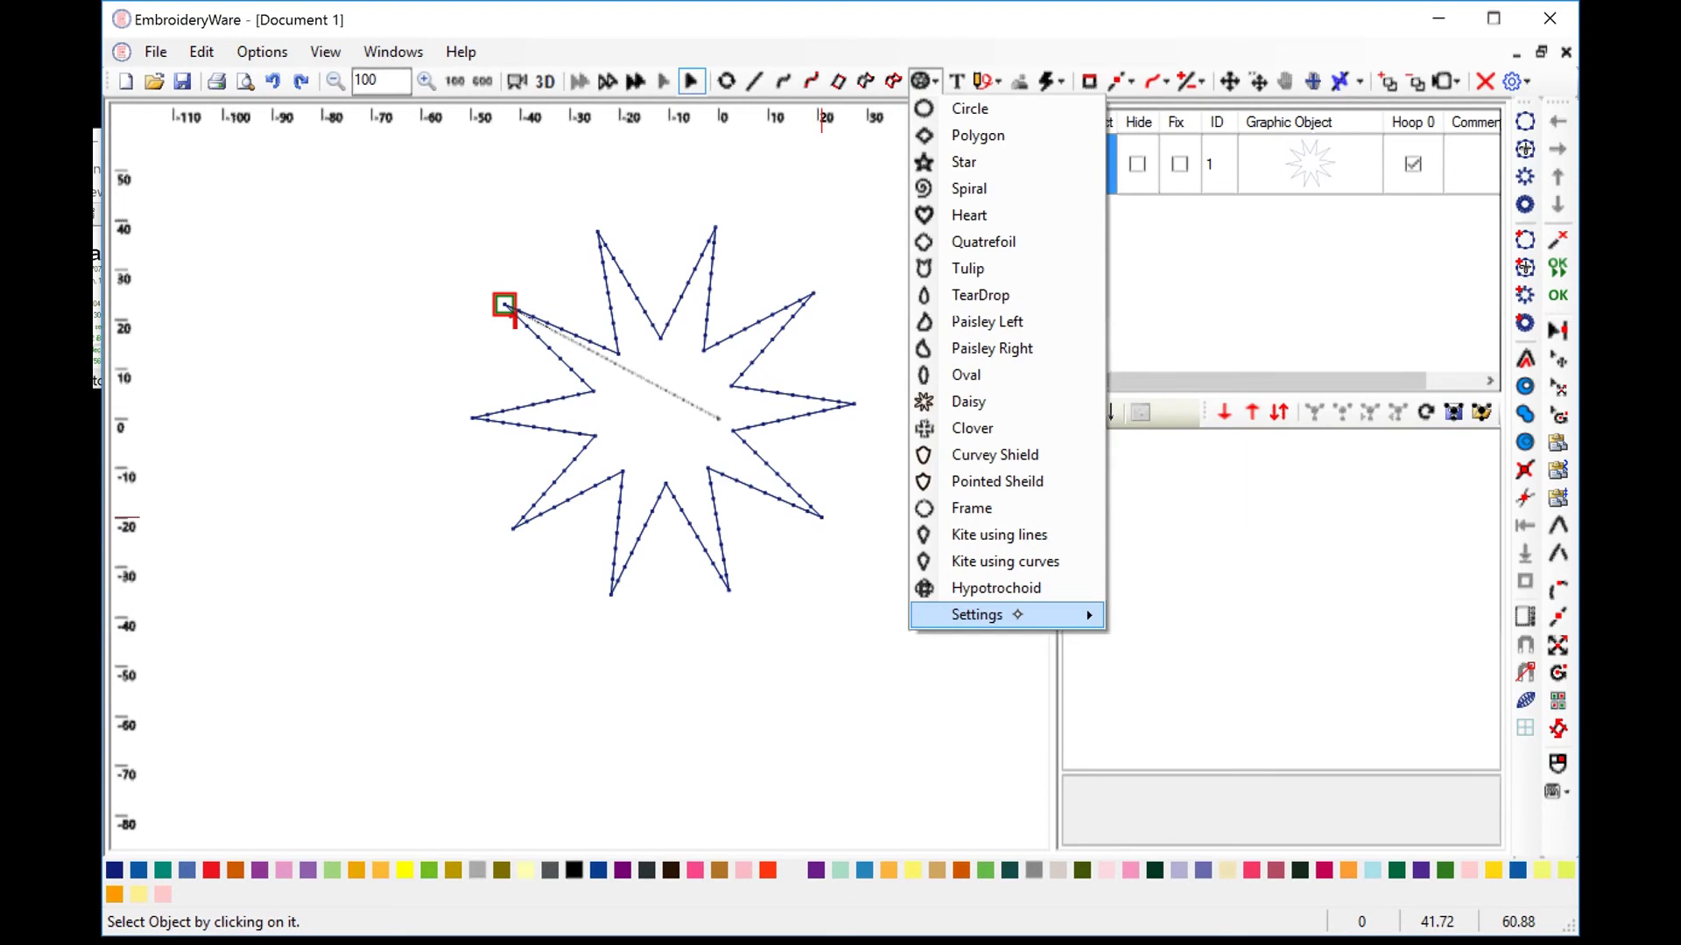
{"action": "mouse_move", "coordinate": [1017, 615]}
{"action": "left_click", "coordinate": [1188, 827]}
{"action": "left_click", "coordinate": [1194, 700]}
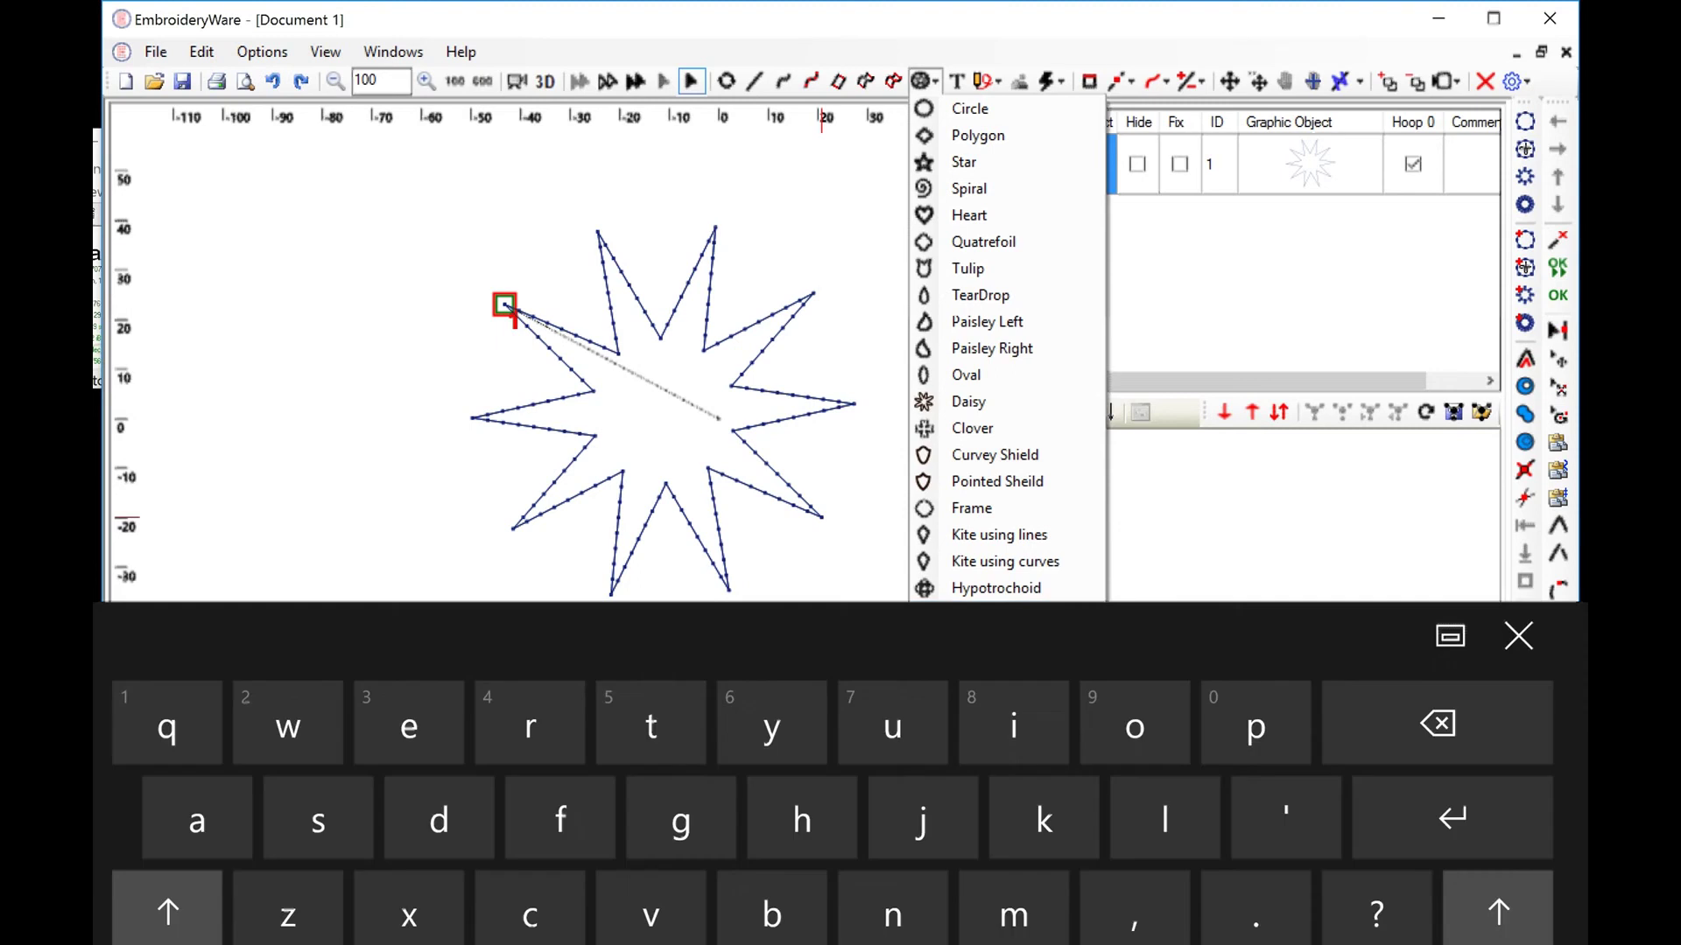
{"action": "left_click", "coordinate": [1453, 723]}
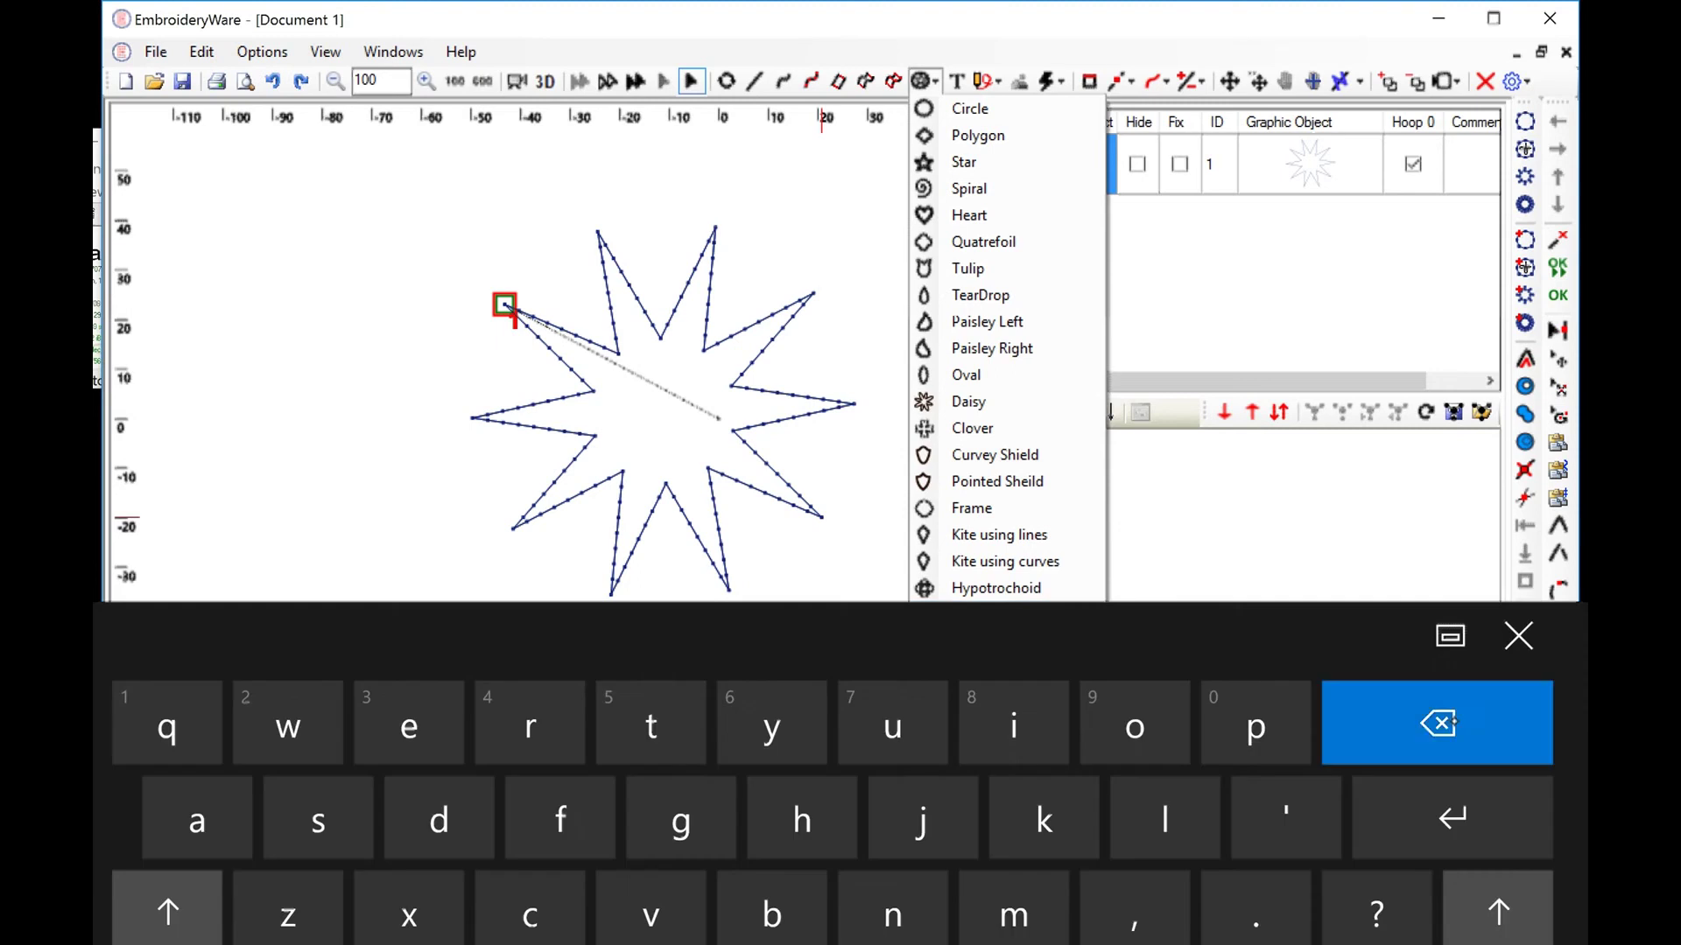
{"action": "left_click", "coordinate": [166, 944]}
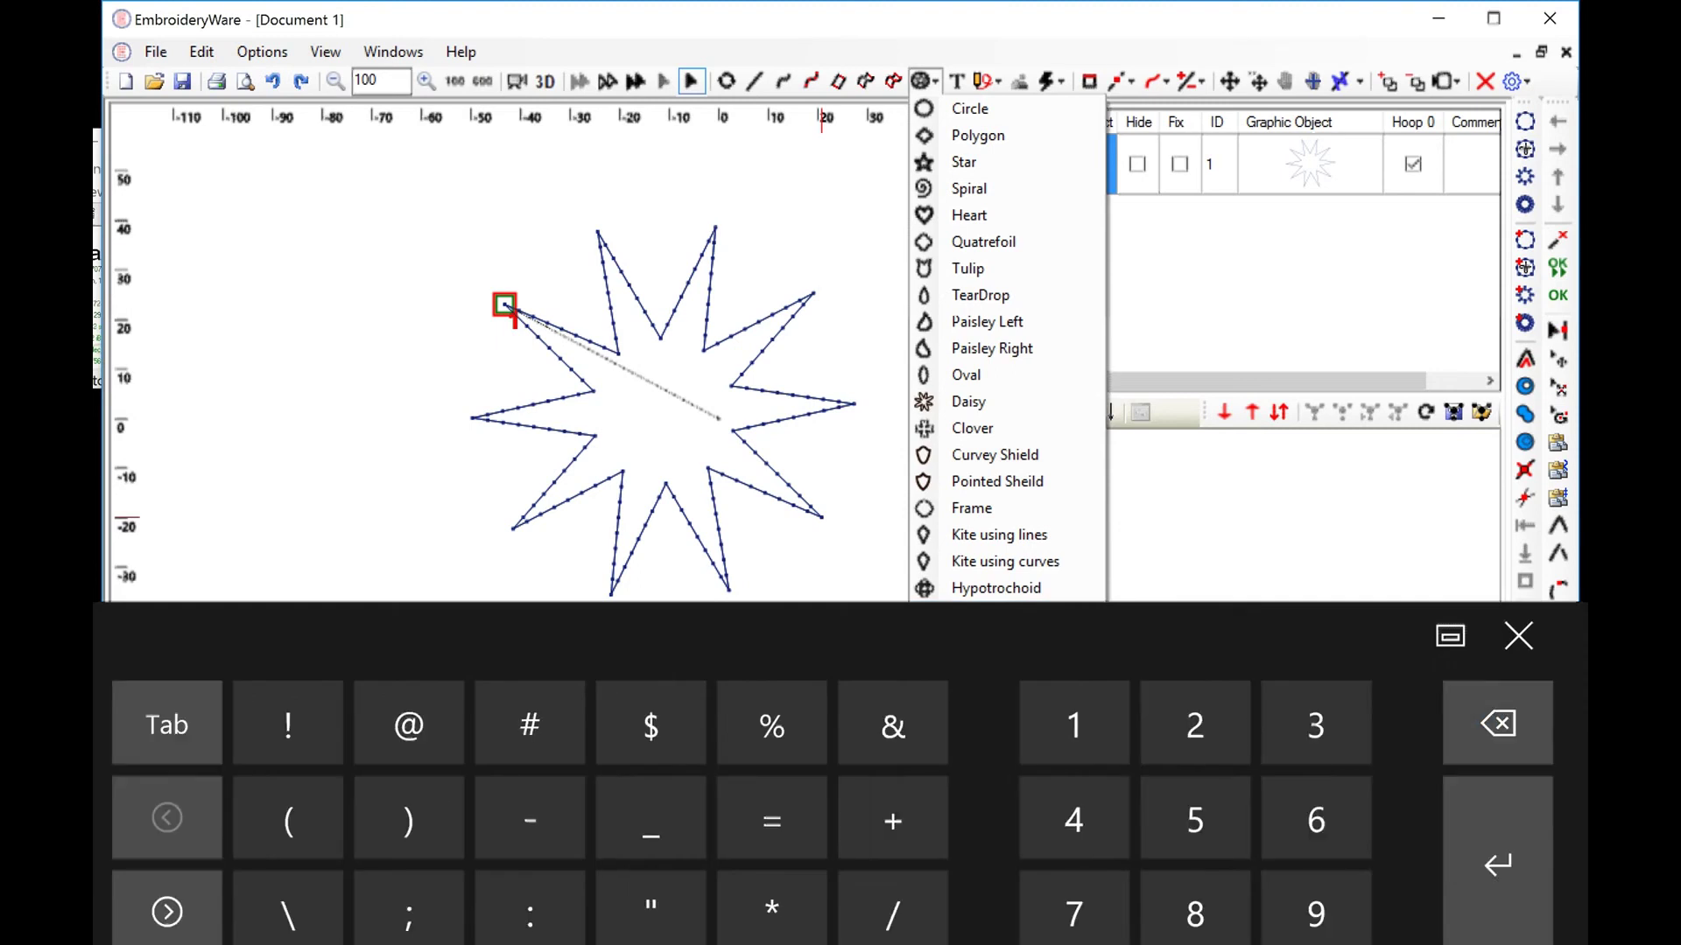
{"action": "left_click", "coordinate": [1220, 711]}
{"action": "left_click", "coordinate": [1518, 637]}
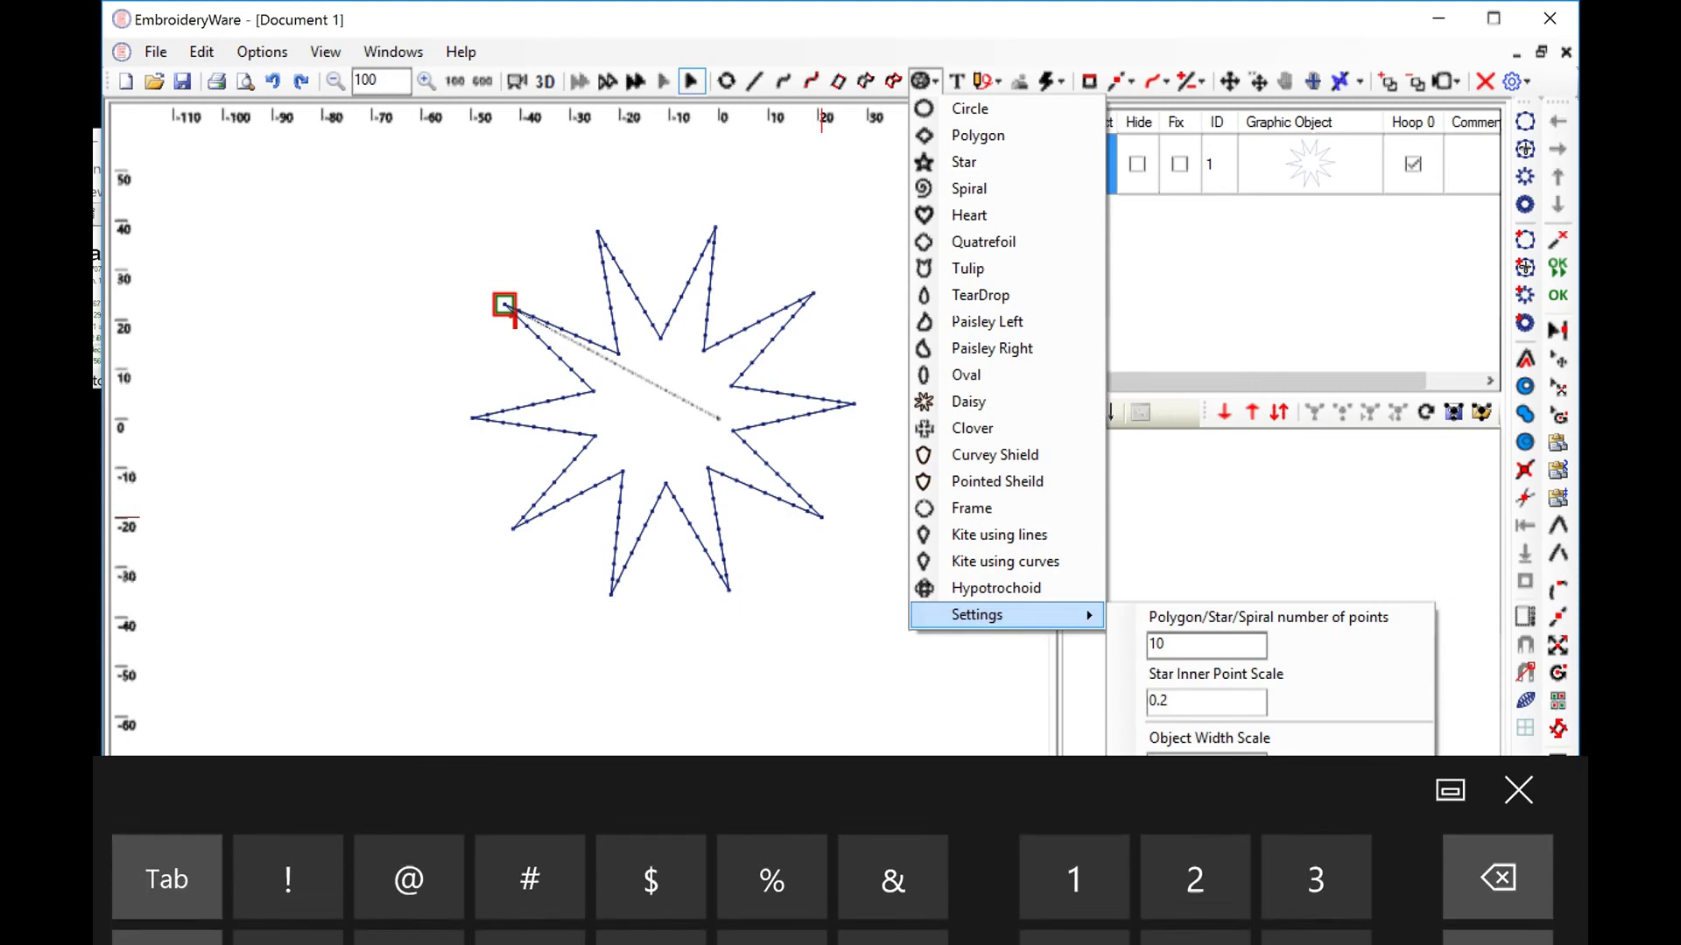
Draw a second, narrower-pointed star to the left of the first one.
{"action": "left_click", "coordinate": [940, 159]}
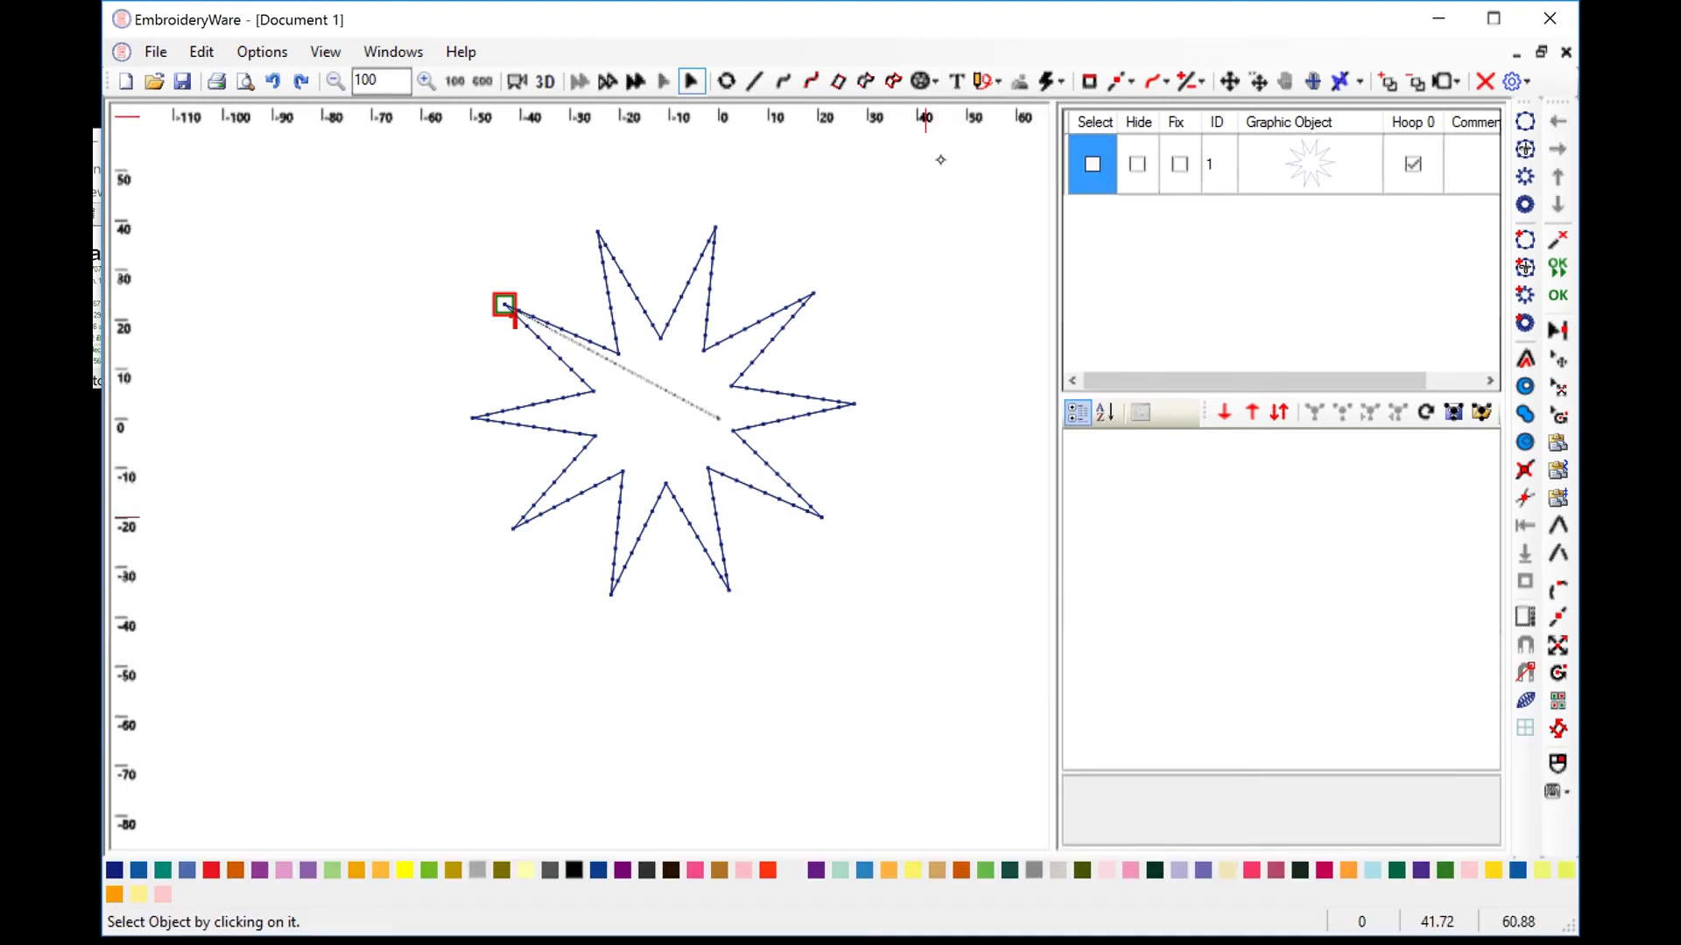
{"action": "left_click", "coordinate": [423, 294]}
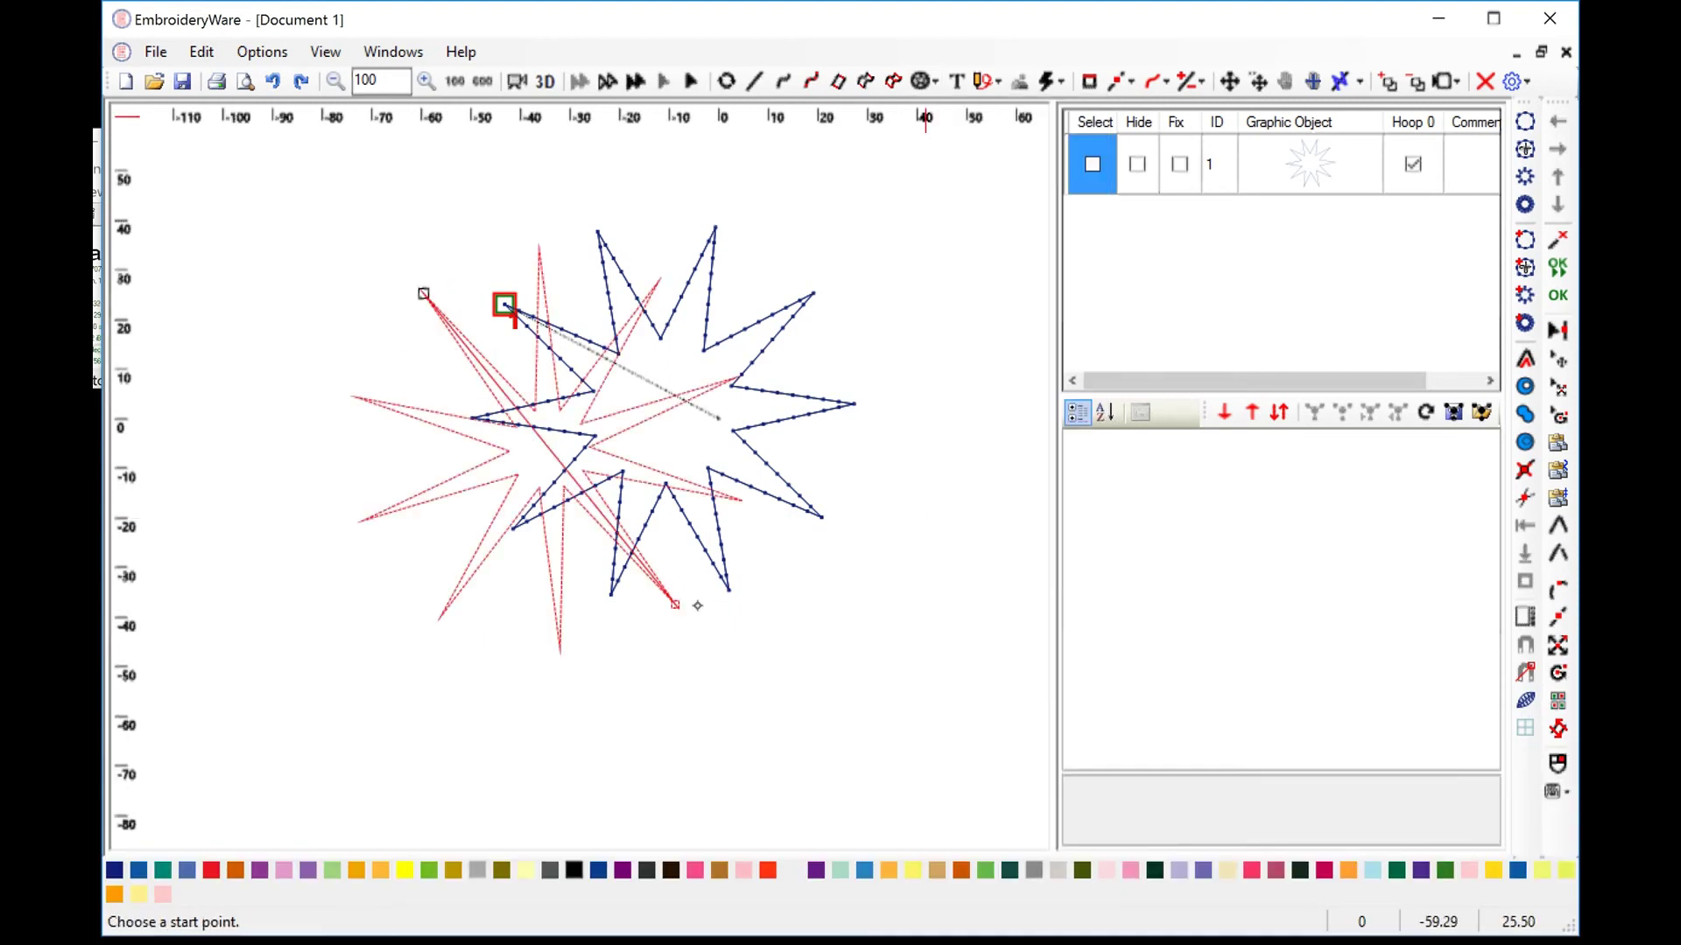
{"action": "left_click", "coordinate": [333, 628]}
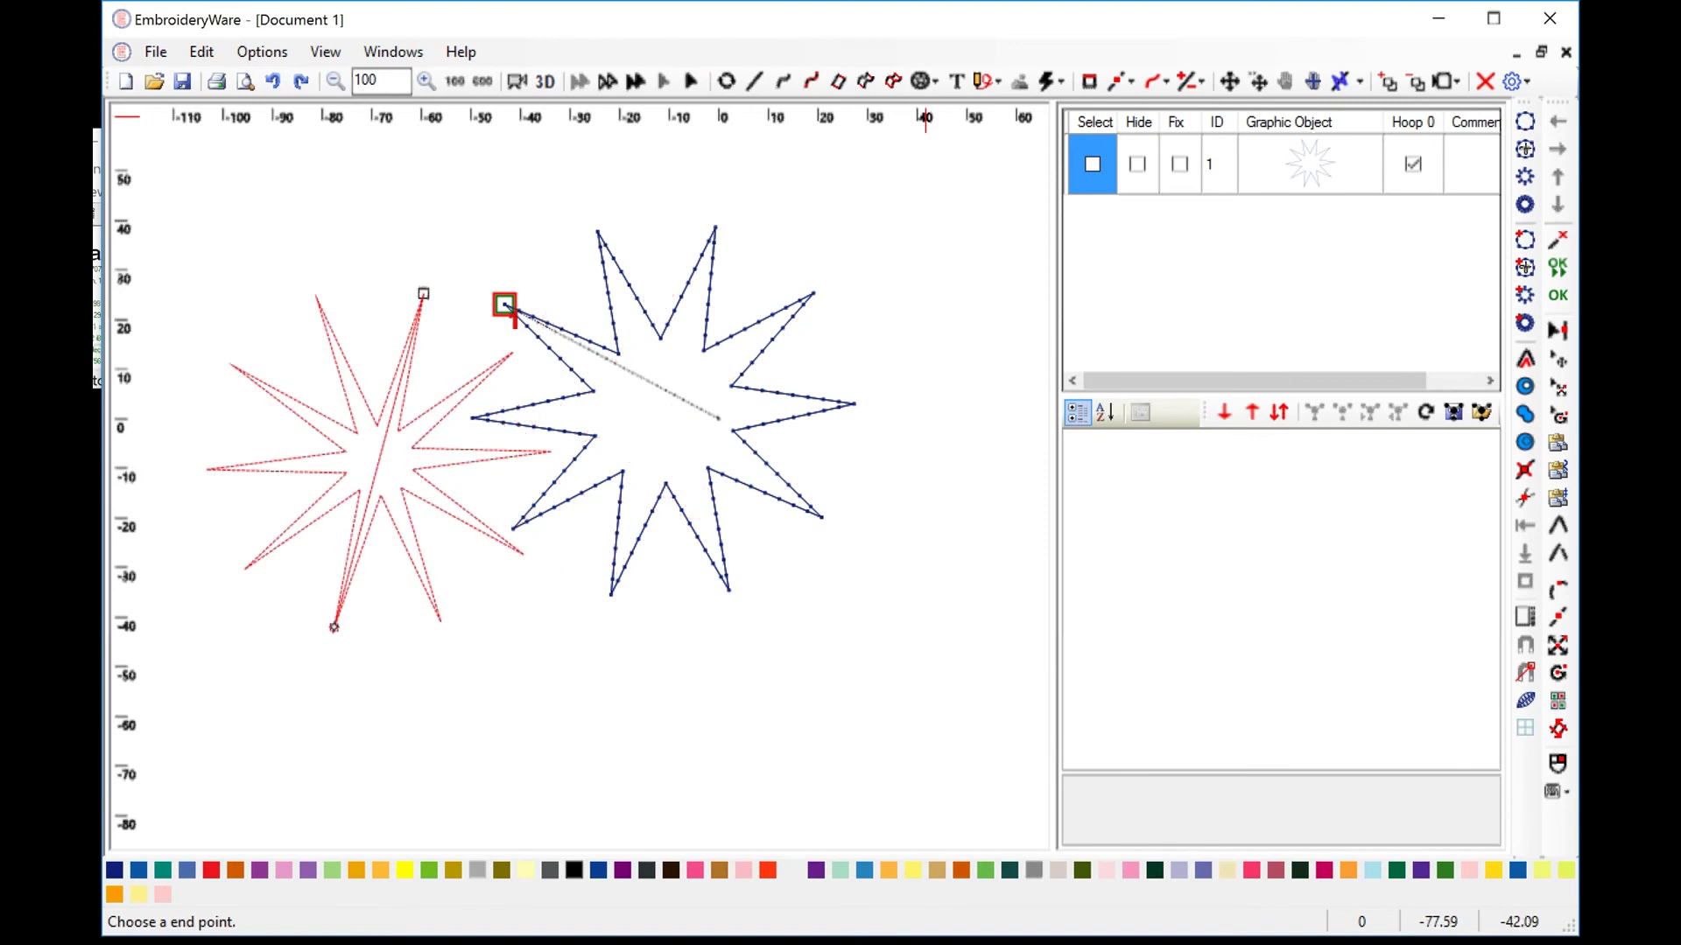
{"action": "left_click", "coordinate": [333, 627]}
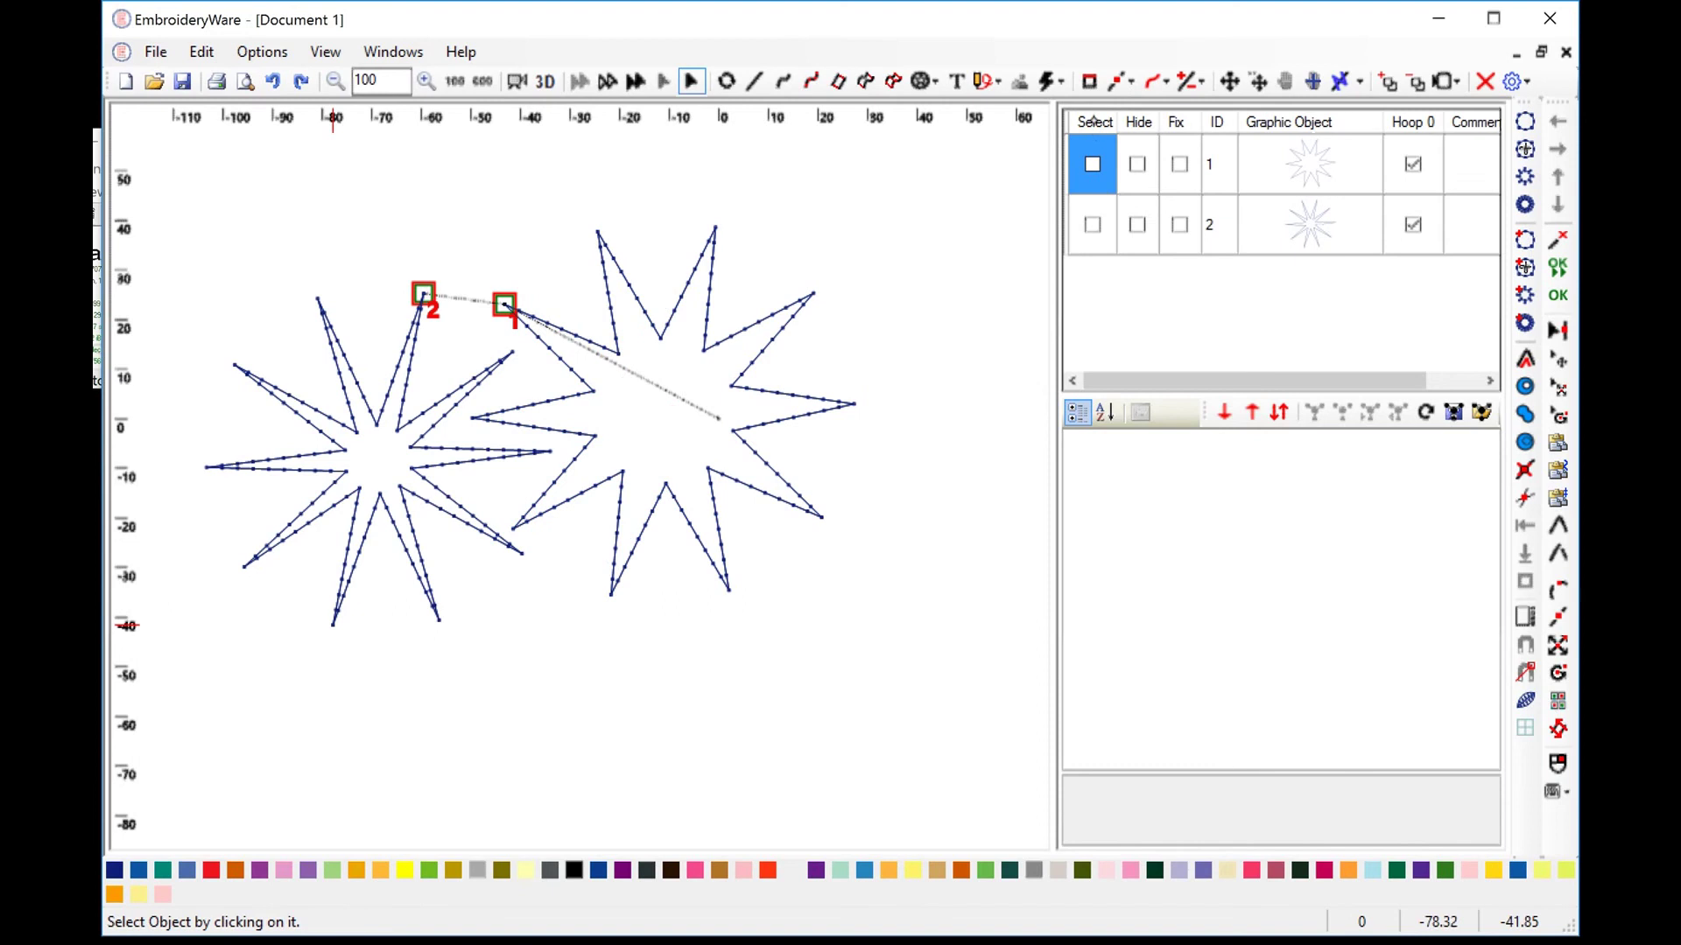
Select both stars and delete them.
{"action": "left_click", "coordinate": [1094, 120]}
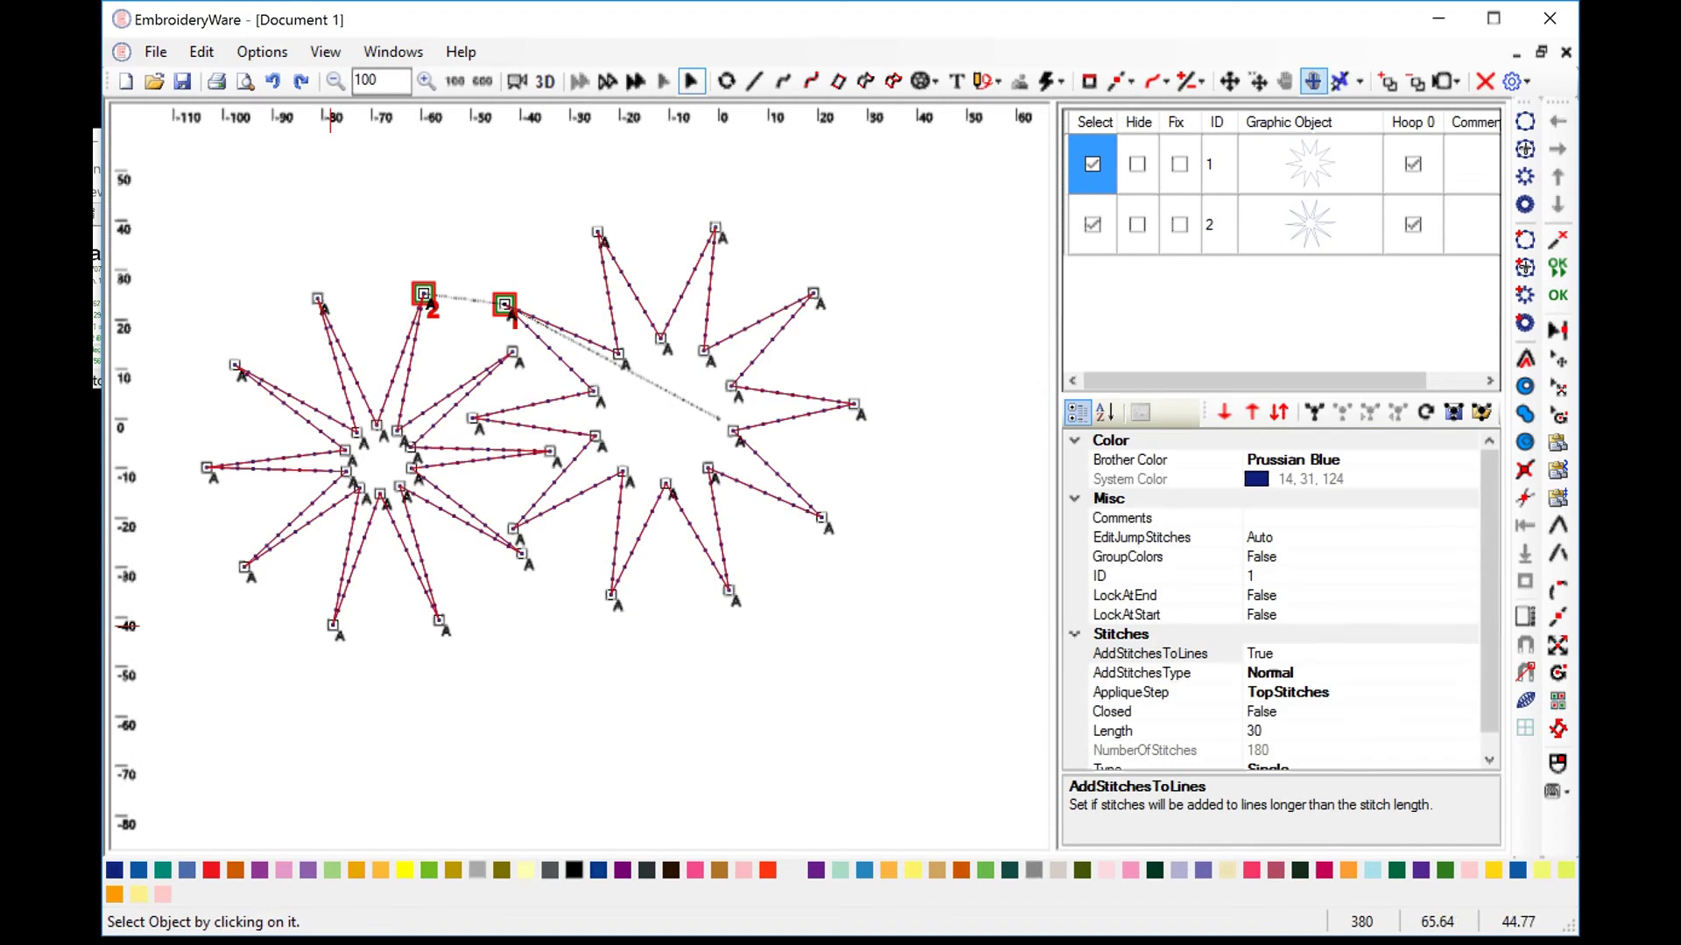
{"action": "left_click", "coordinate": [1485, 81]}
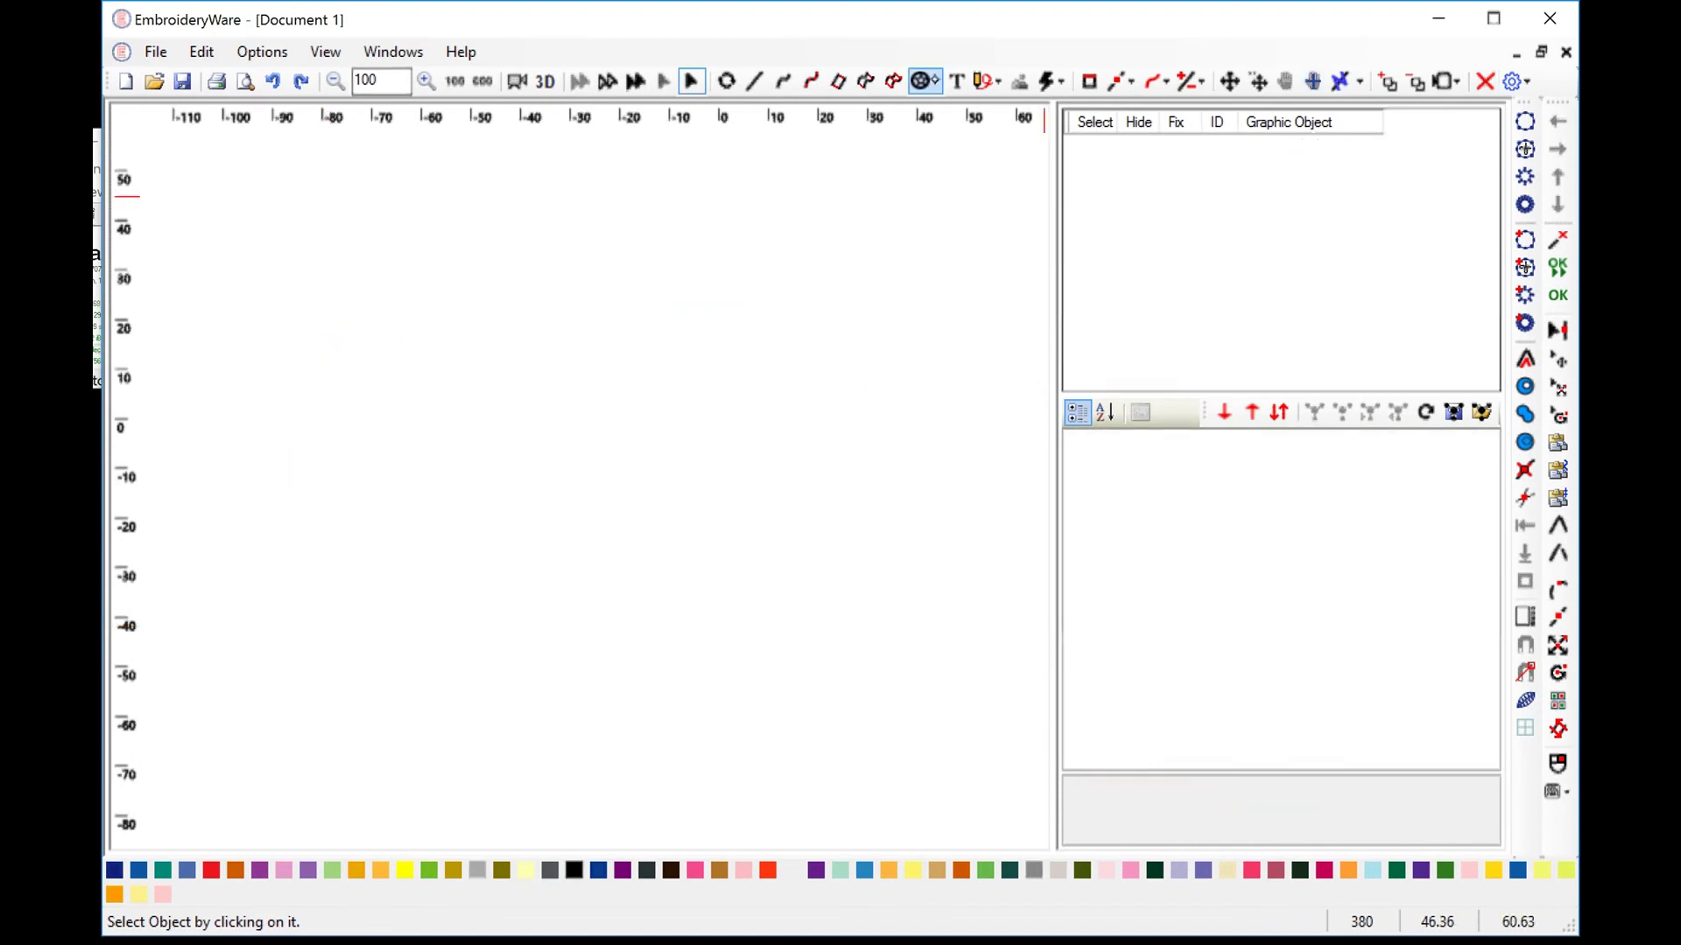
Draw a ten-sided polygon left of the canvas origin.
{"action": "left_click", "coordinate": [935, 80]}
{"action": "left_click", "coordinate": [973, 131]}
{"action": "left_click", "coordinate": [473, 301]}
{"action": "left_click", "coordinate": [653, 548]}
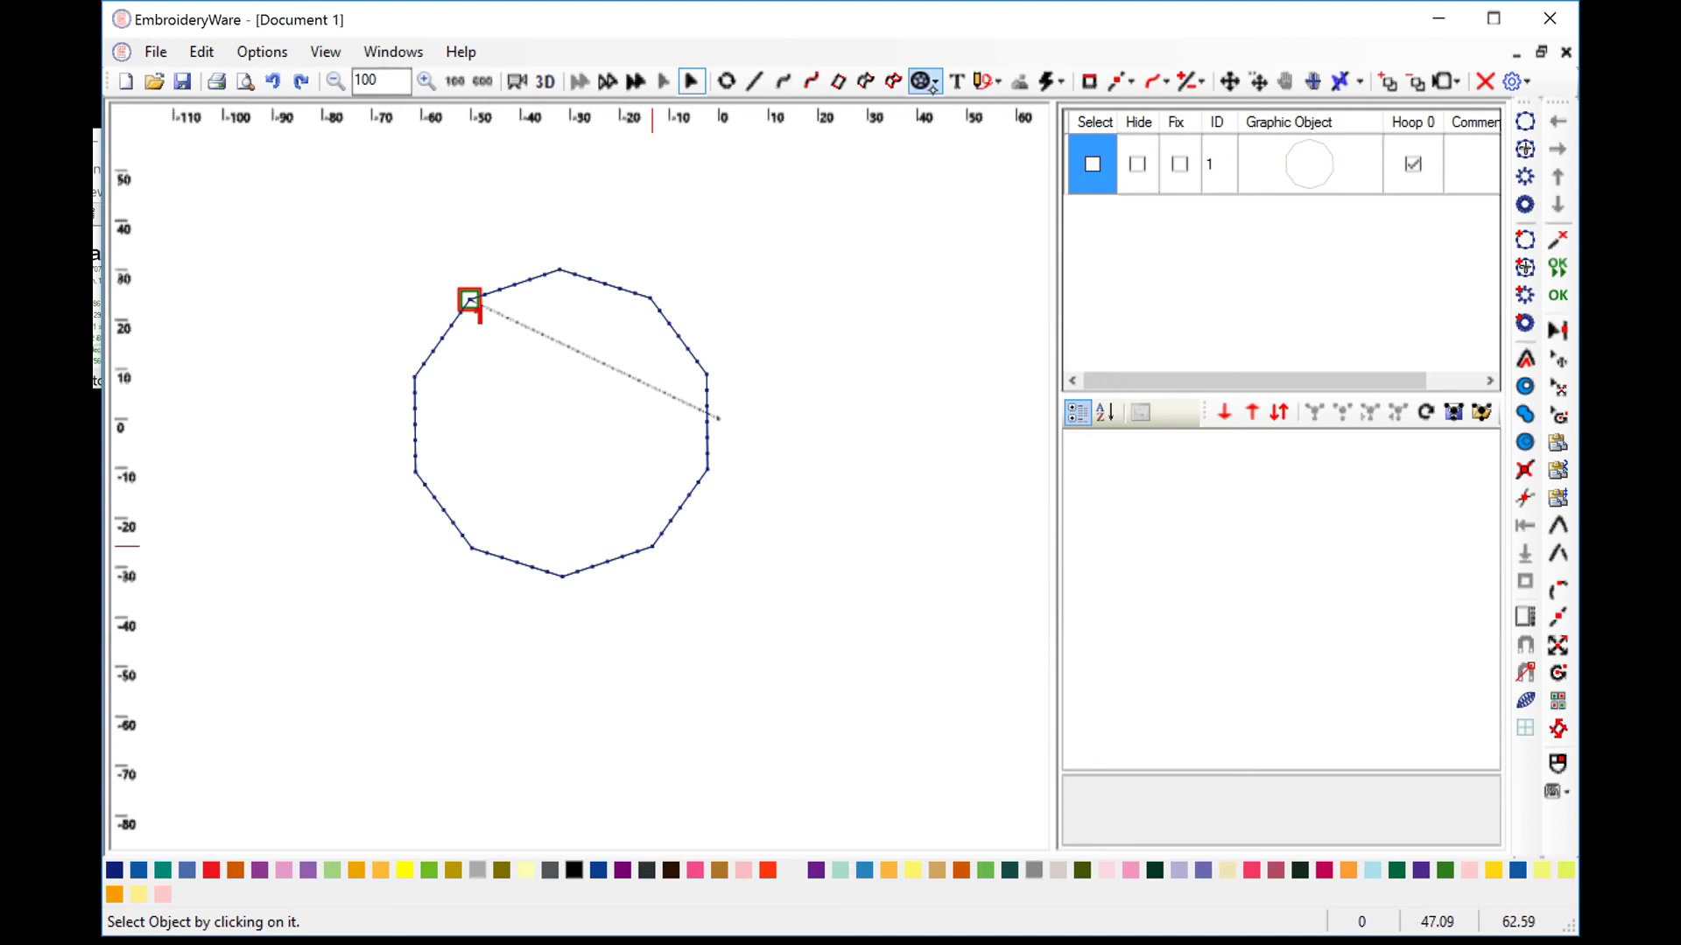
Set the Polygon/Star/Spiral number of points to 14.
{"action": "left_click", "coordinate": [934, 84]}
{"action": "mouse_move", "coordinate": [1041, 614]}
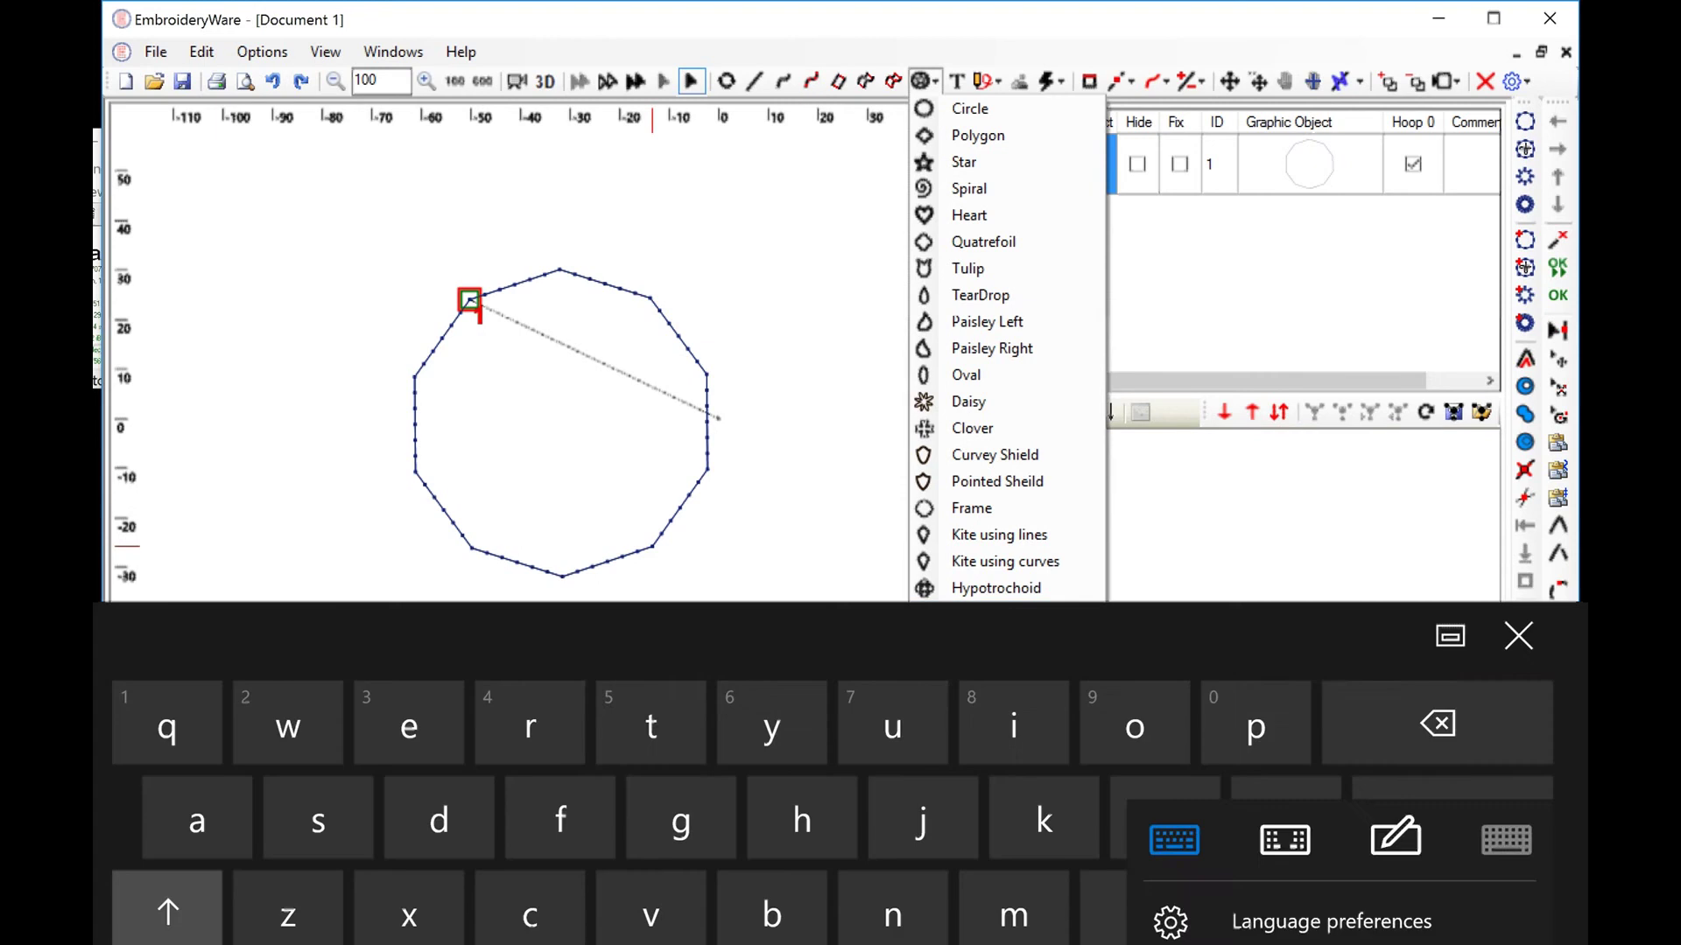
{"action": "left_click", "coordinate": [1437, 723]}
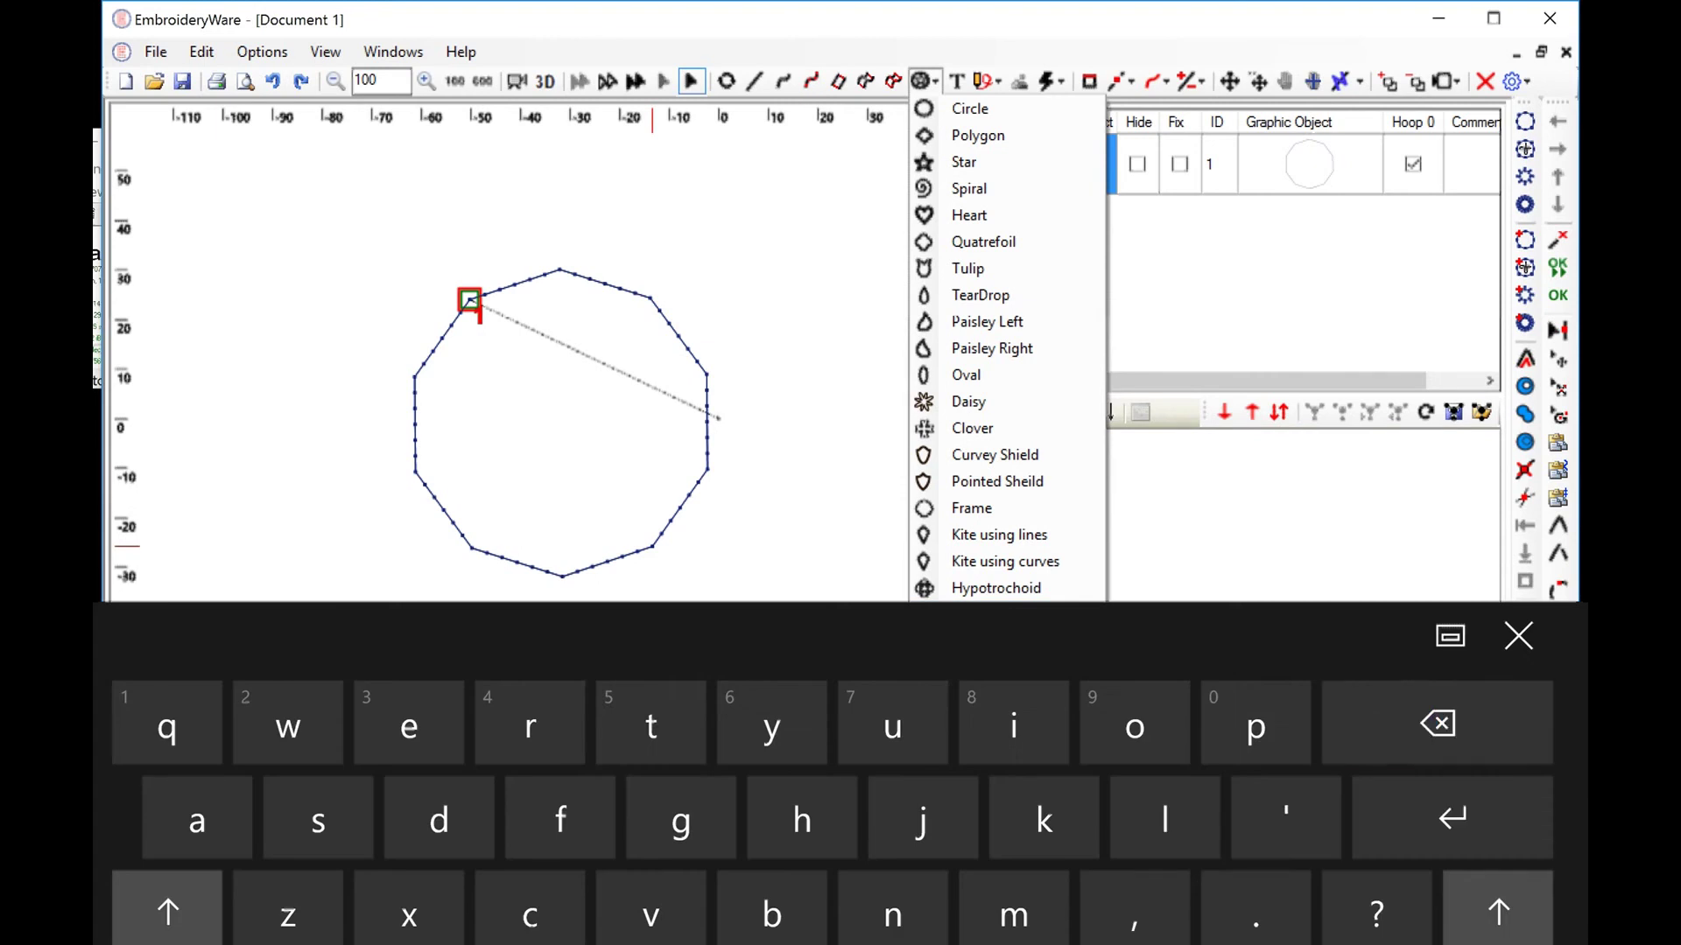
{"action": "left_click", "coordinate": [166, 944]}
{"action": "left_click", "coordinate": [1518, 637]}
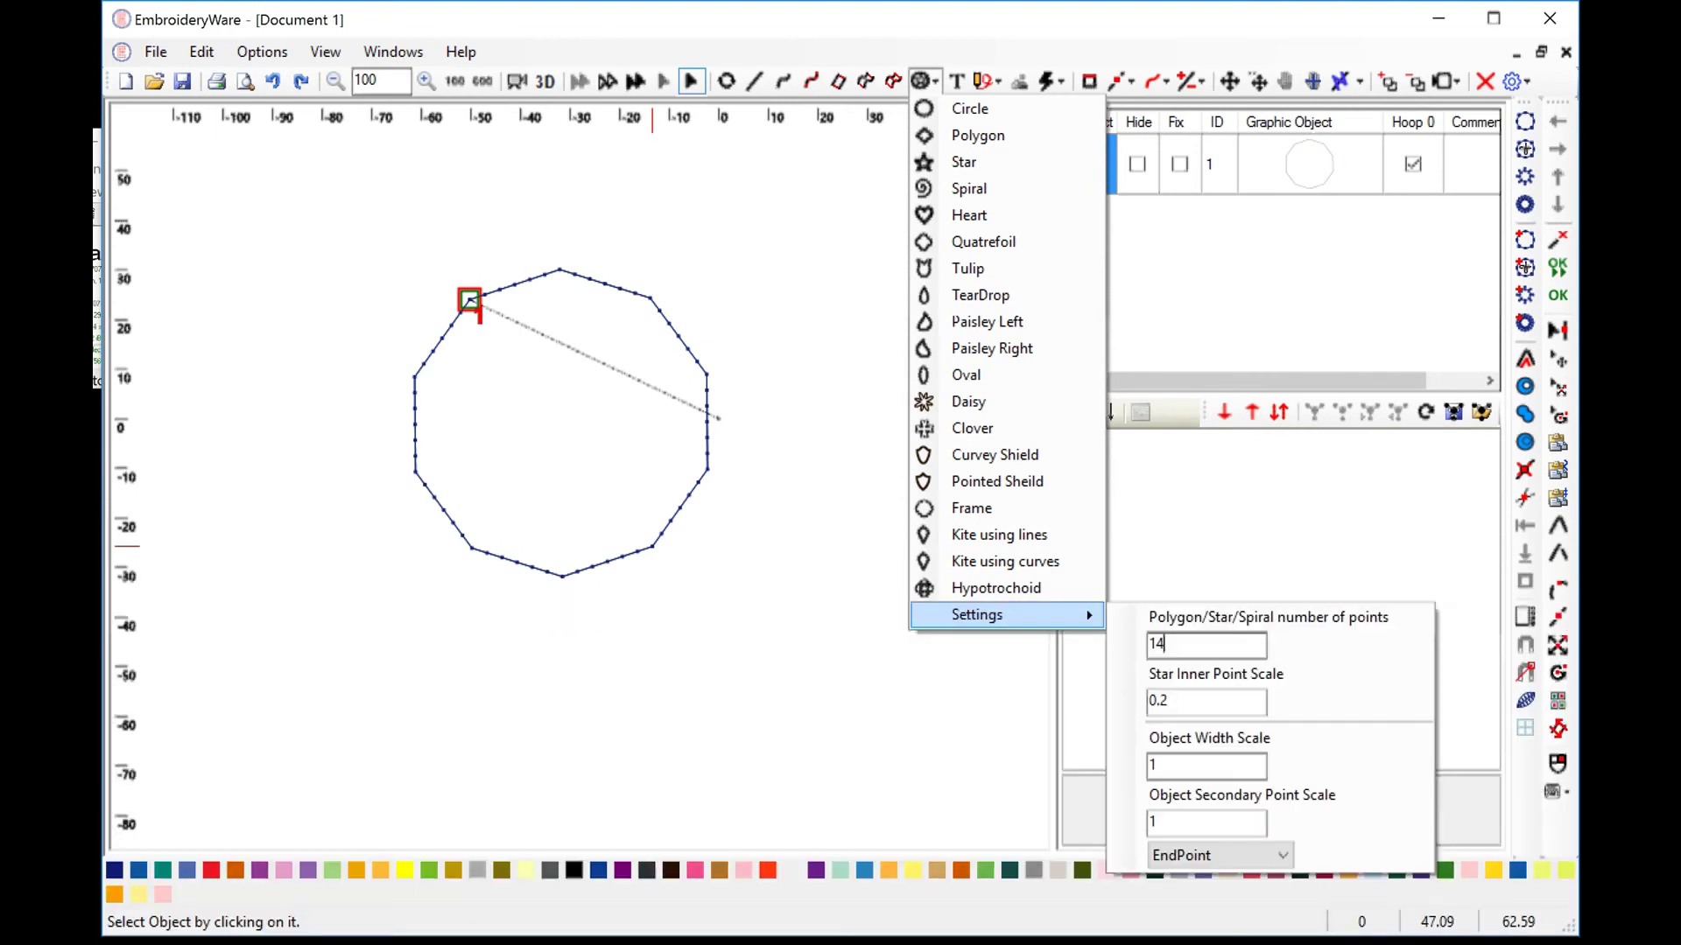
Draw a fourteen-sided polygon overlapping the upper-right side of the ten-sided one.
{"action": "left_click", "coordinate": [945, 134]}
{"action": "left_click", "coordinate": [795, 315]}
{"action": "left_click", "coordinate": [862, 464]}
Set the Polygon/Star/Spiral number of points to 4 and draw a four-sided polygon overlapping the upper part of the ten-sided one.
{"action": "left_click", "coordinate": [926, 82]}
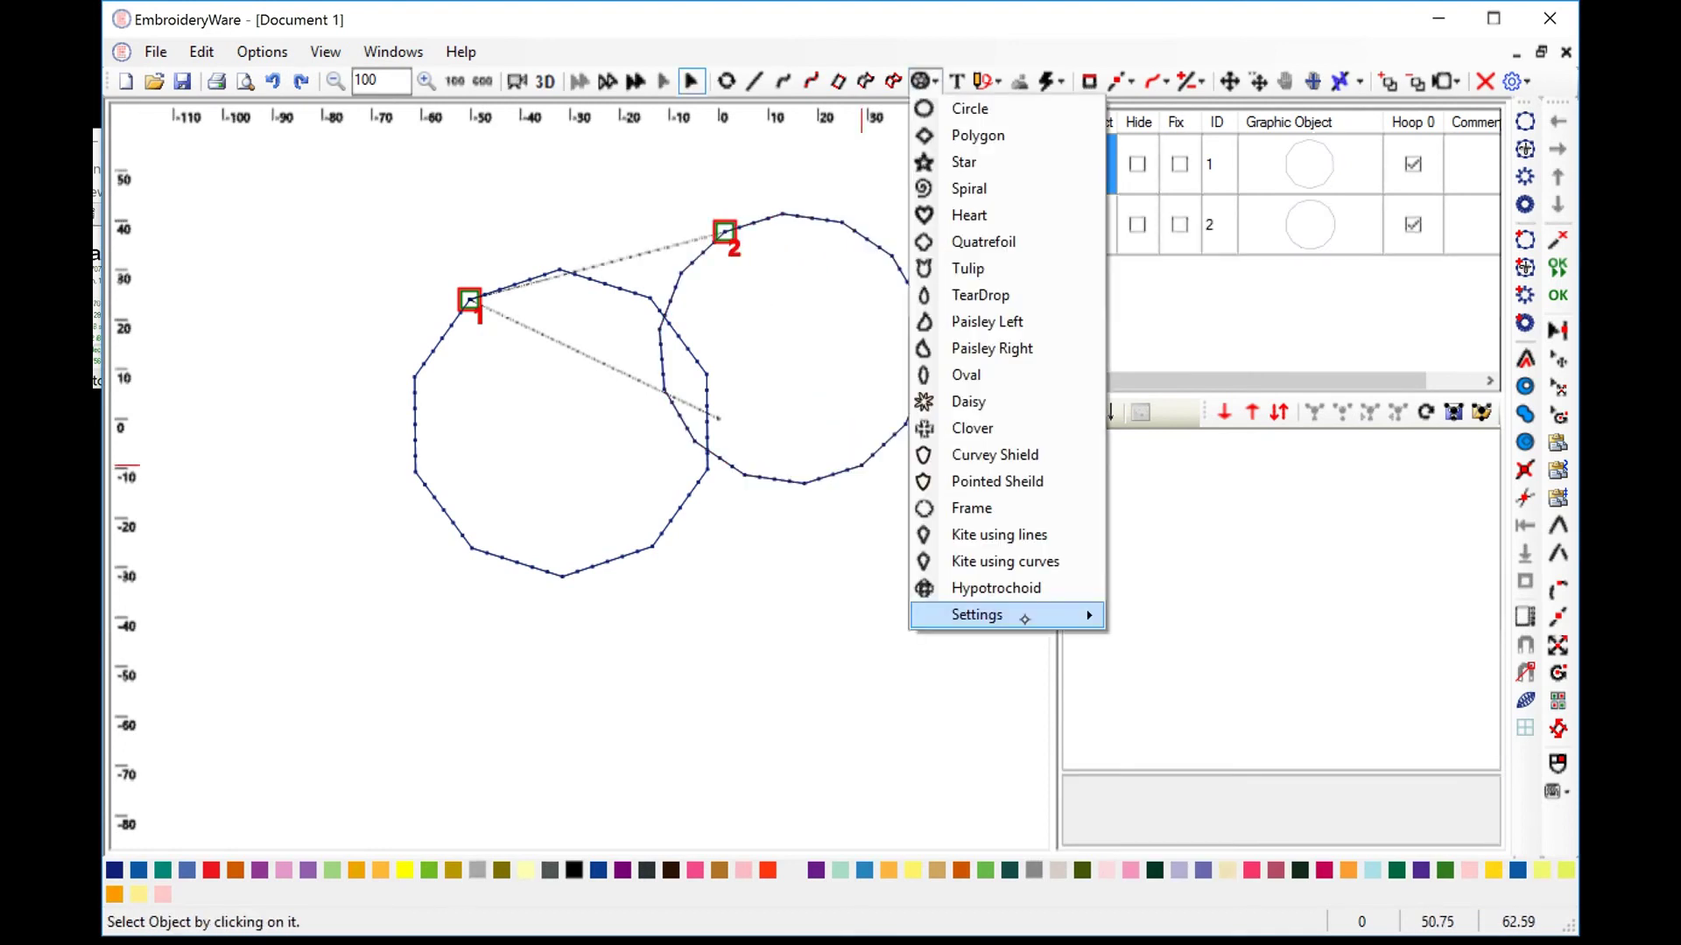
{"action": "mouse_move", "coordinate": [1007, 614]}
{"action": "left_click", "coordinate": [1183, 638]}
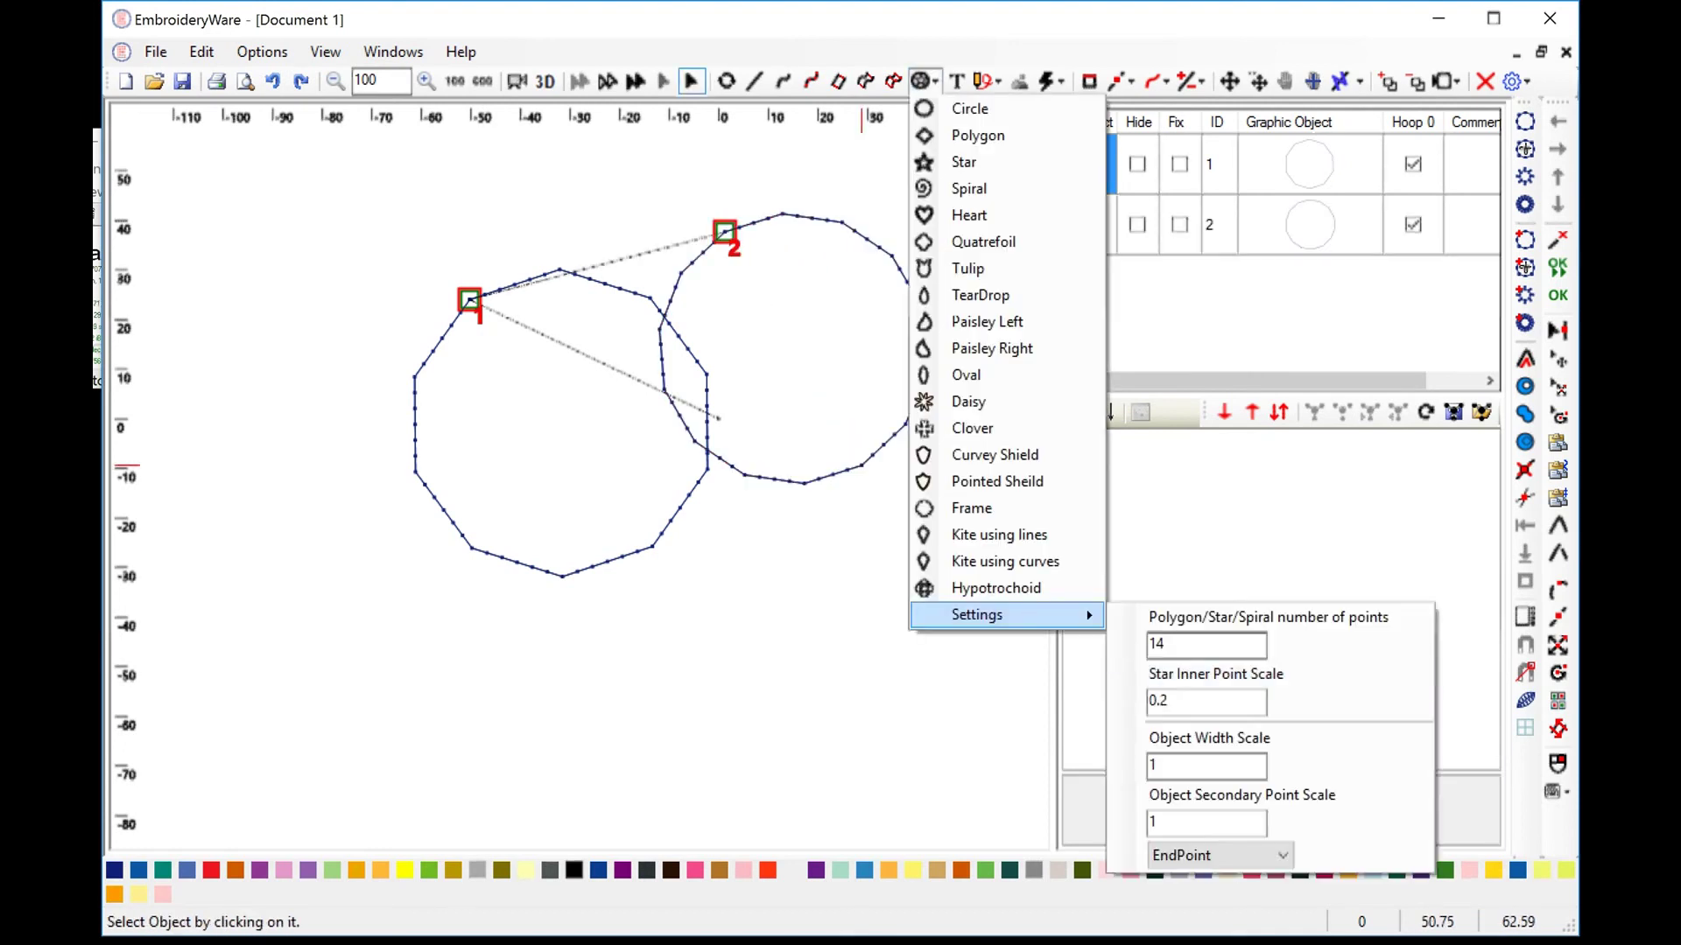
{"action": "key", "text": "BackSpace"}
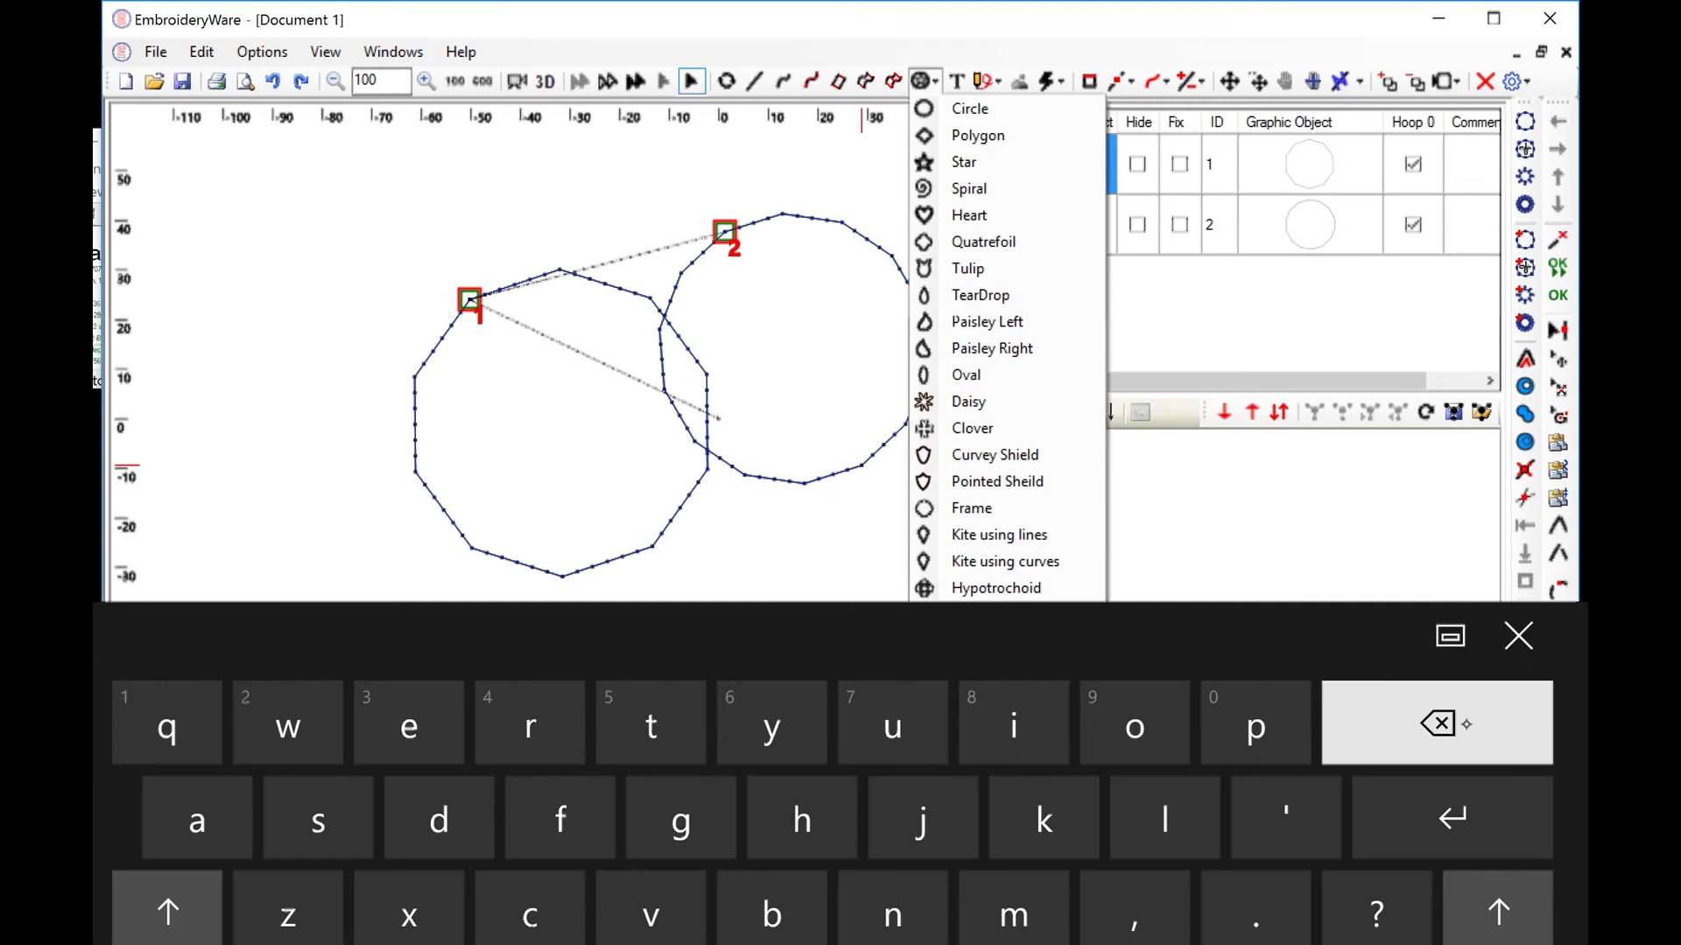
{"action": "left_click", "coordinate": [167, 944]}
{"action": "left_click", "coordinate": [1516, 633]}
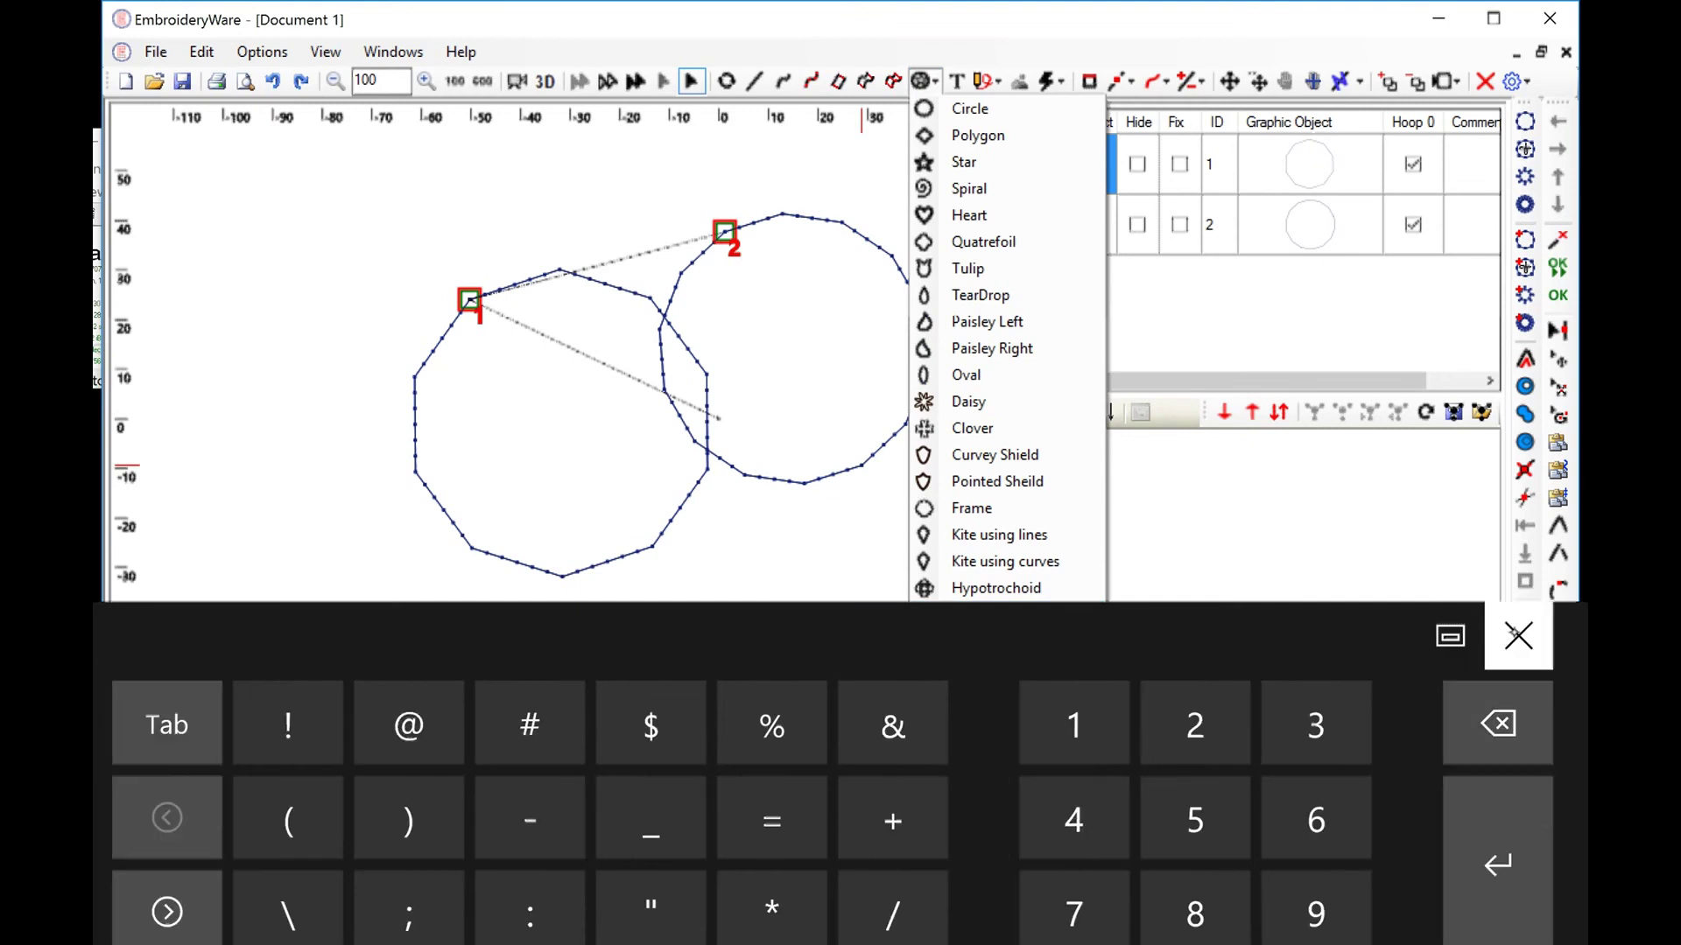
{"action": "left_click", "coordinate": [1517, 636]}
{"action": "left_click", "coordinate": [940, 135]}
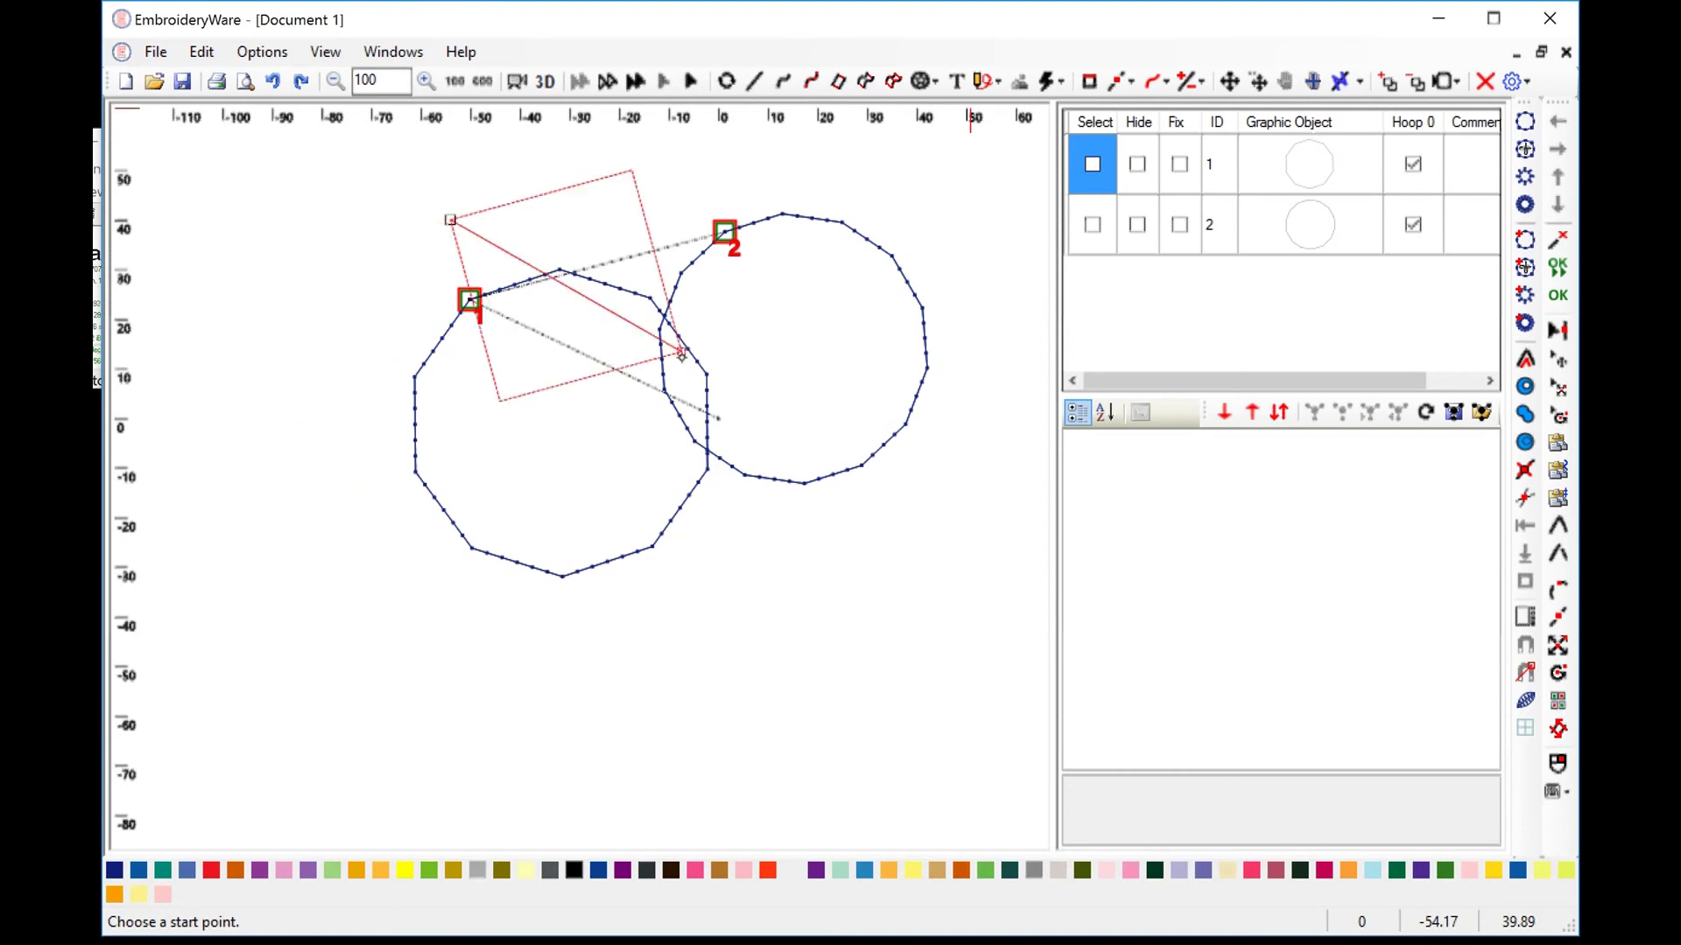
{"action": "left_click", "coordinate": [682, 355]}
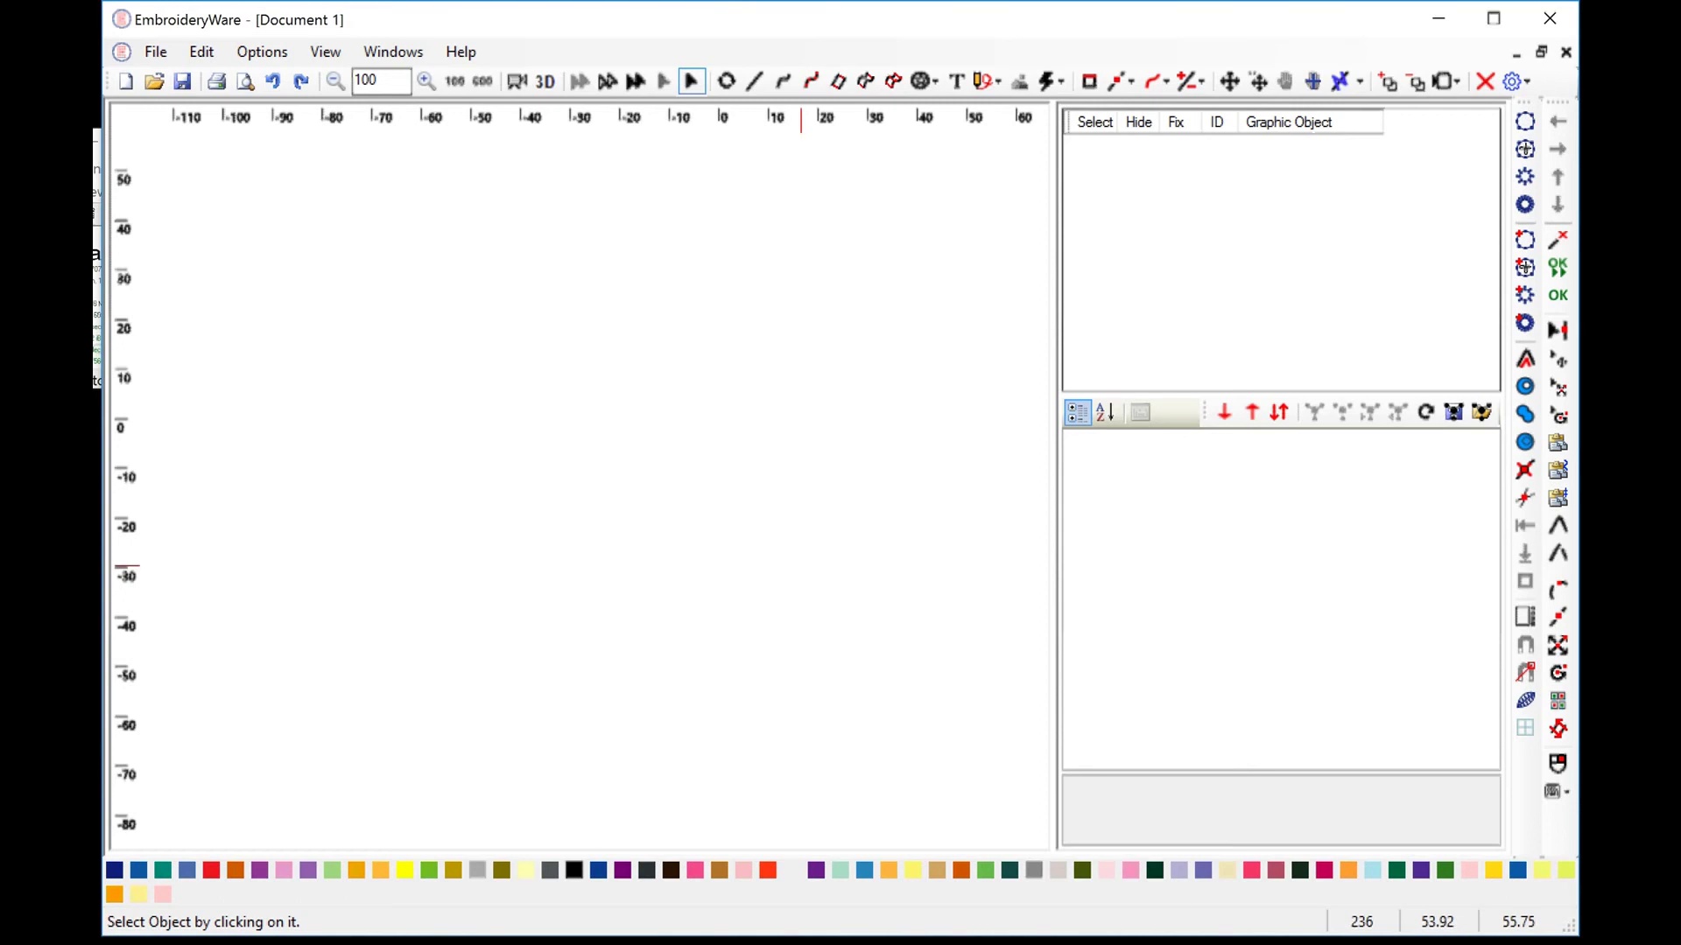
Adjust the object scaling in the predefined shape settings.
{"action": "left_click", "coordinate": [935, 80]}
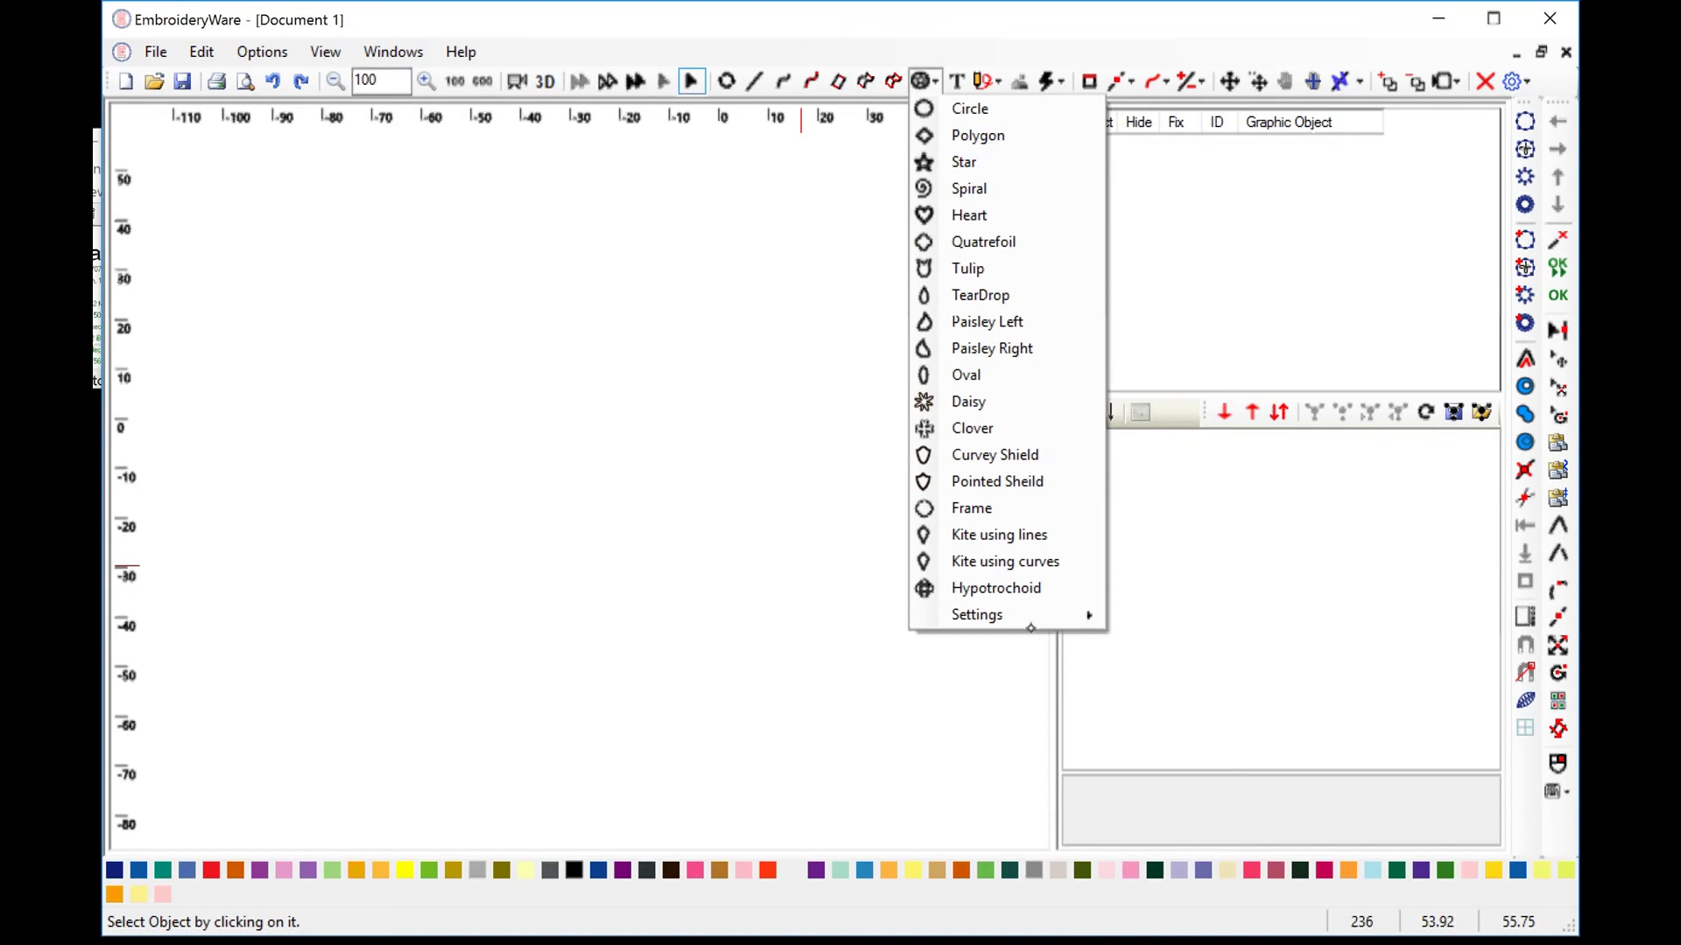
{"action": "left_click", "coordinate": [1031, 617]}
{"action": "mouse_move", "coordinate": [1027, 602]}
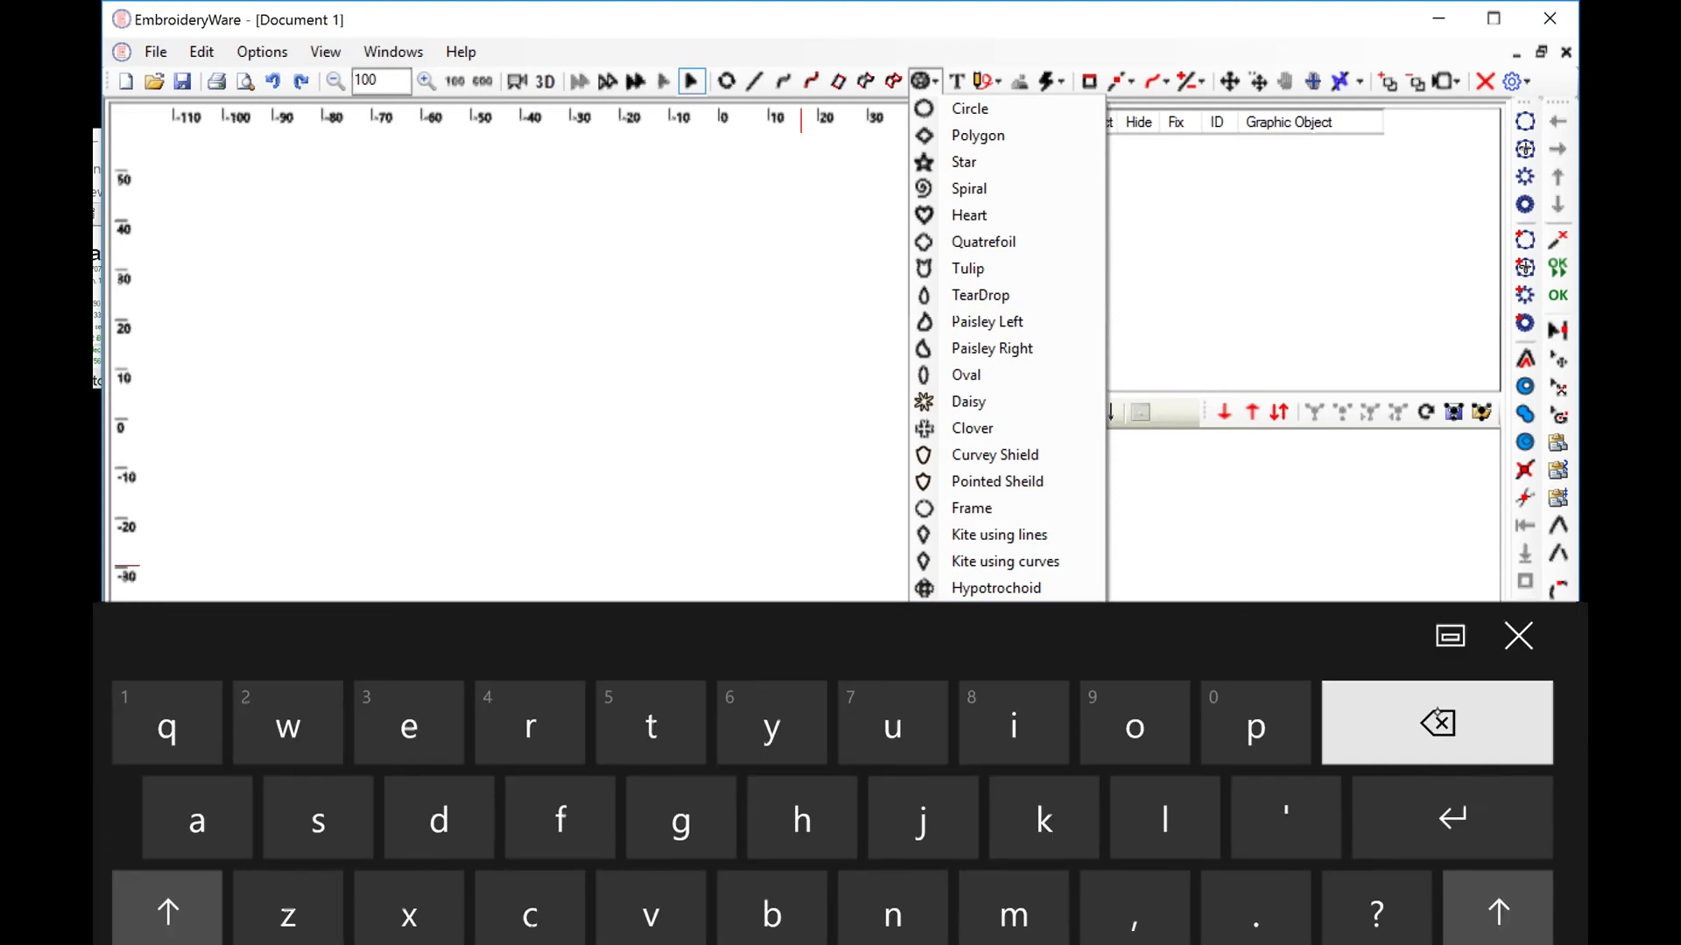
{"action": "left_click", "coordinate": [166, 944]}
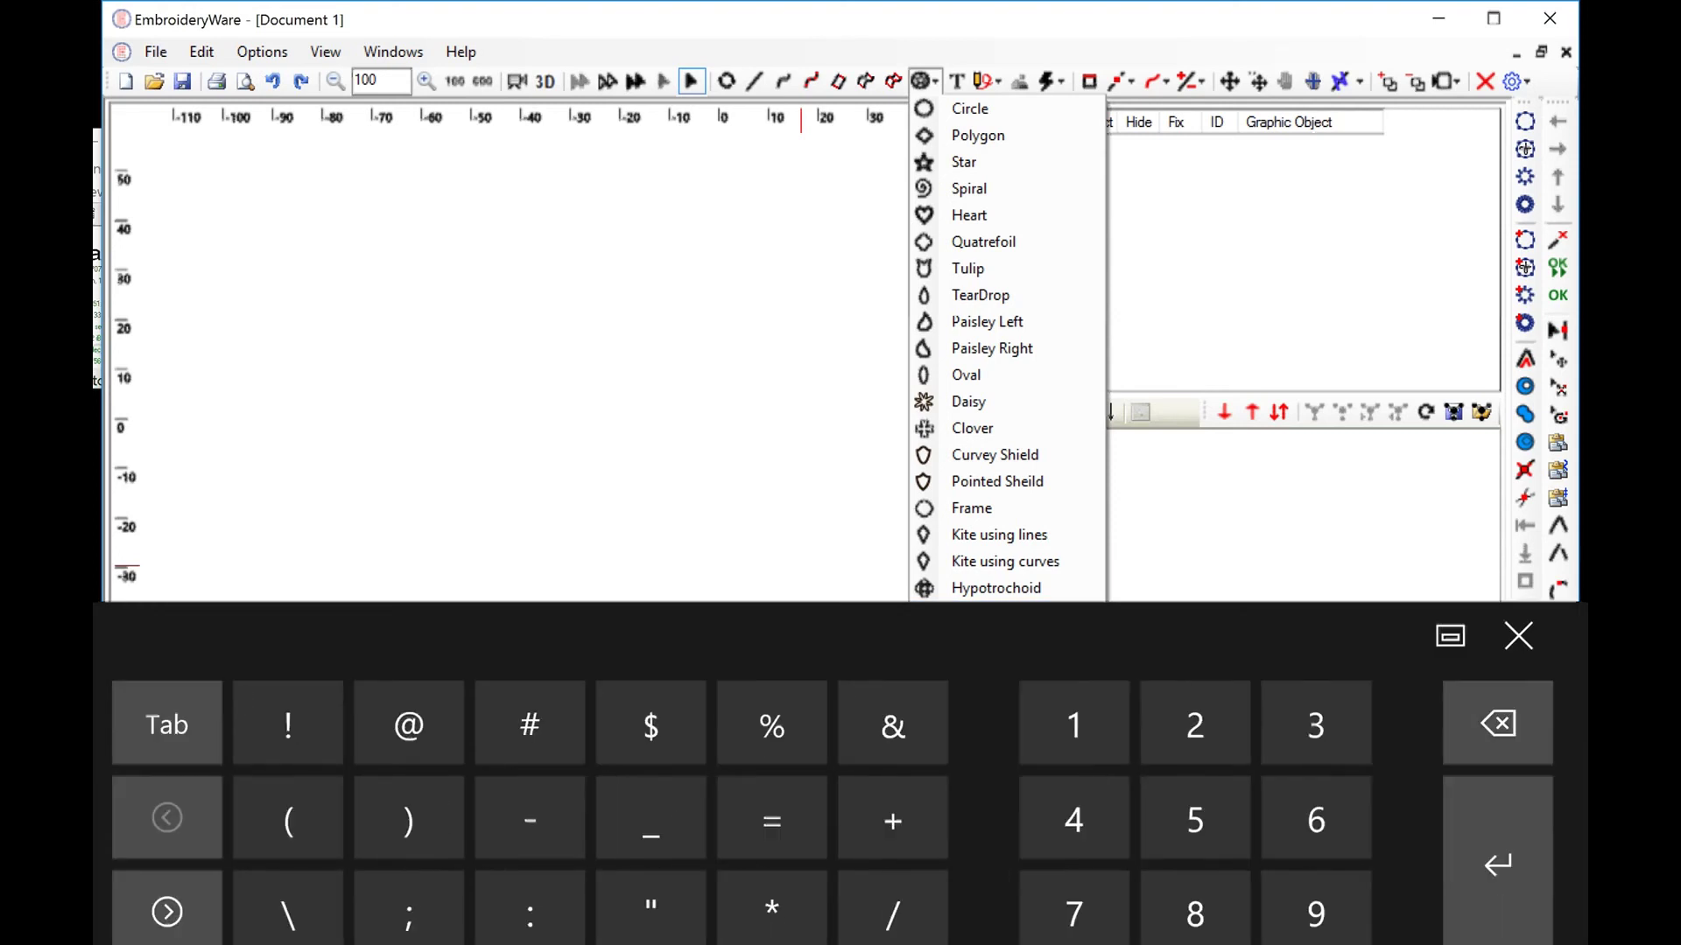
{"action": "left_click", "coordinate": [1518, 635]}
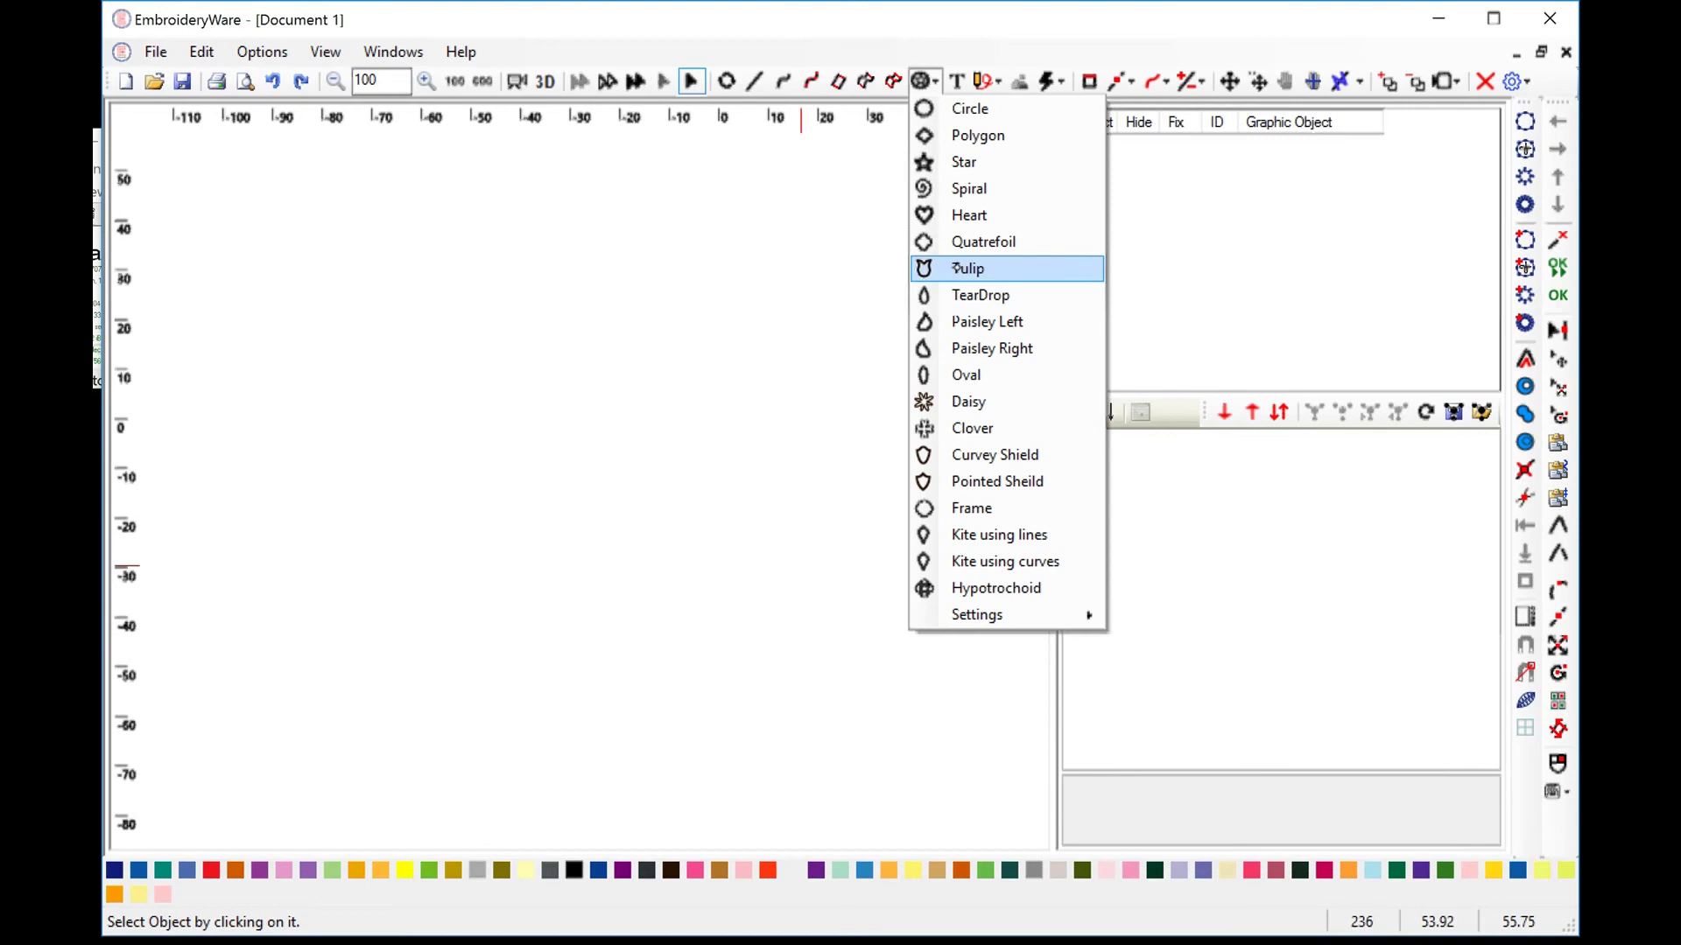
Draw an upright heart just left of the canvas origin, with its end point at about (-16, 36).
{"action": "left_click", "coordinate": [969, 215]}
{"action": "left_click", "coordinate": [638, 516]}
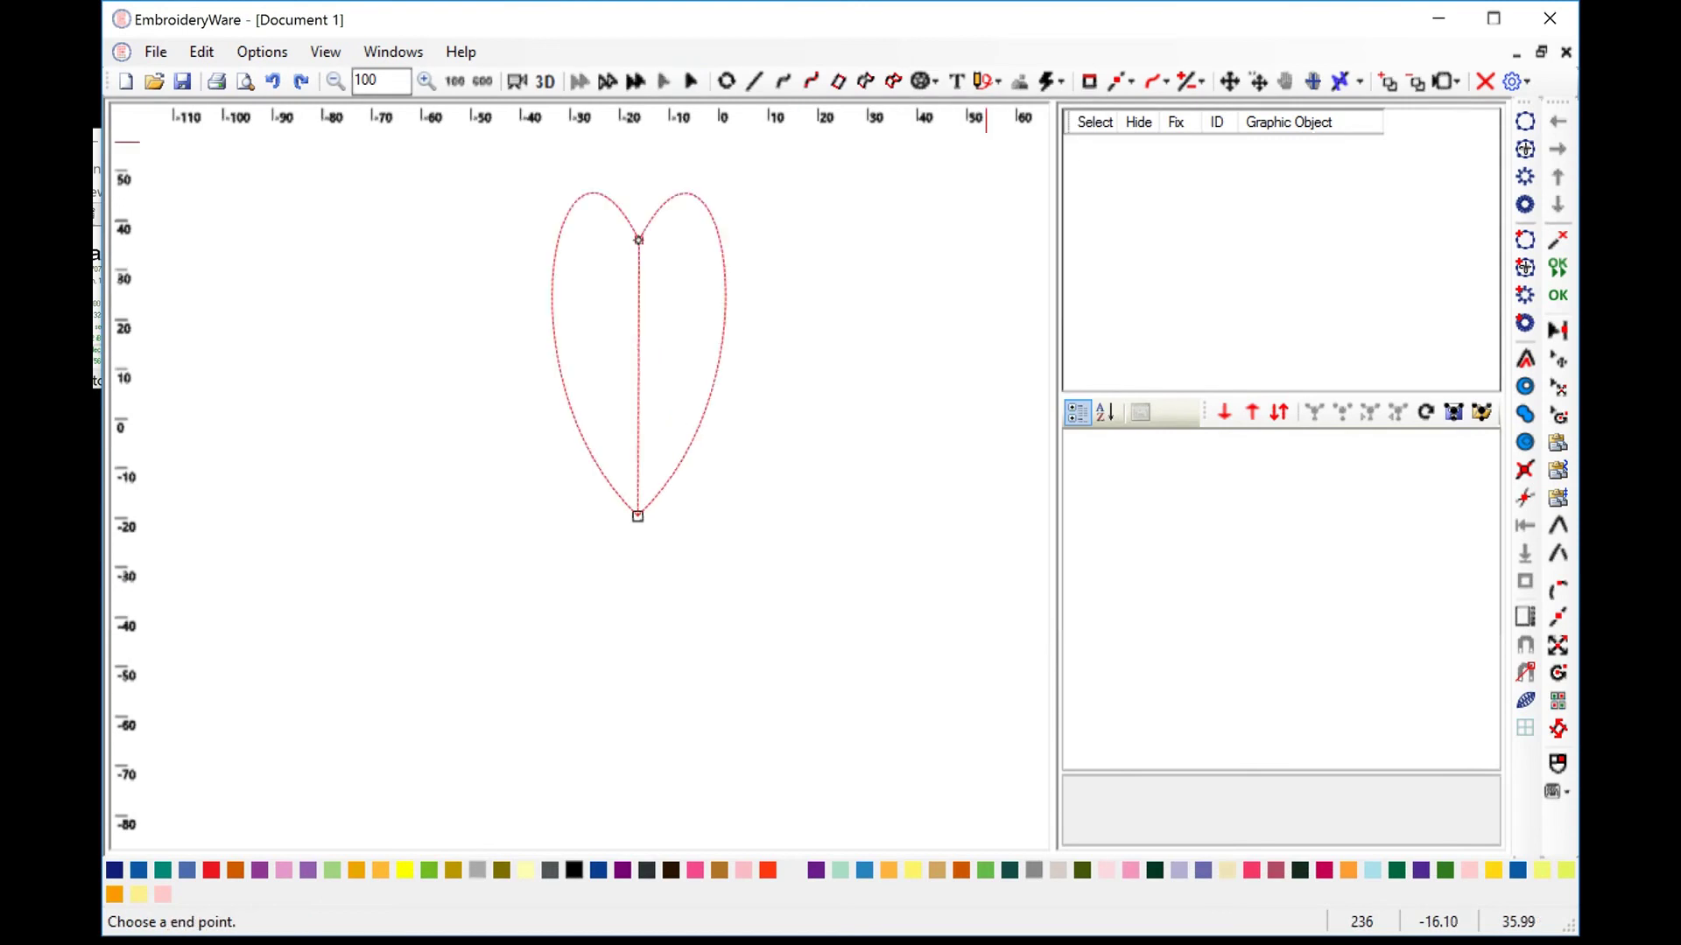
{"action": "left_click", "coordinate": [638, 239]}
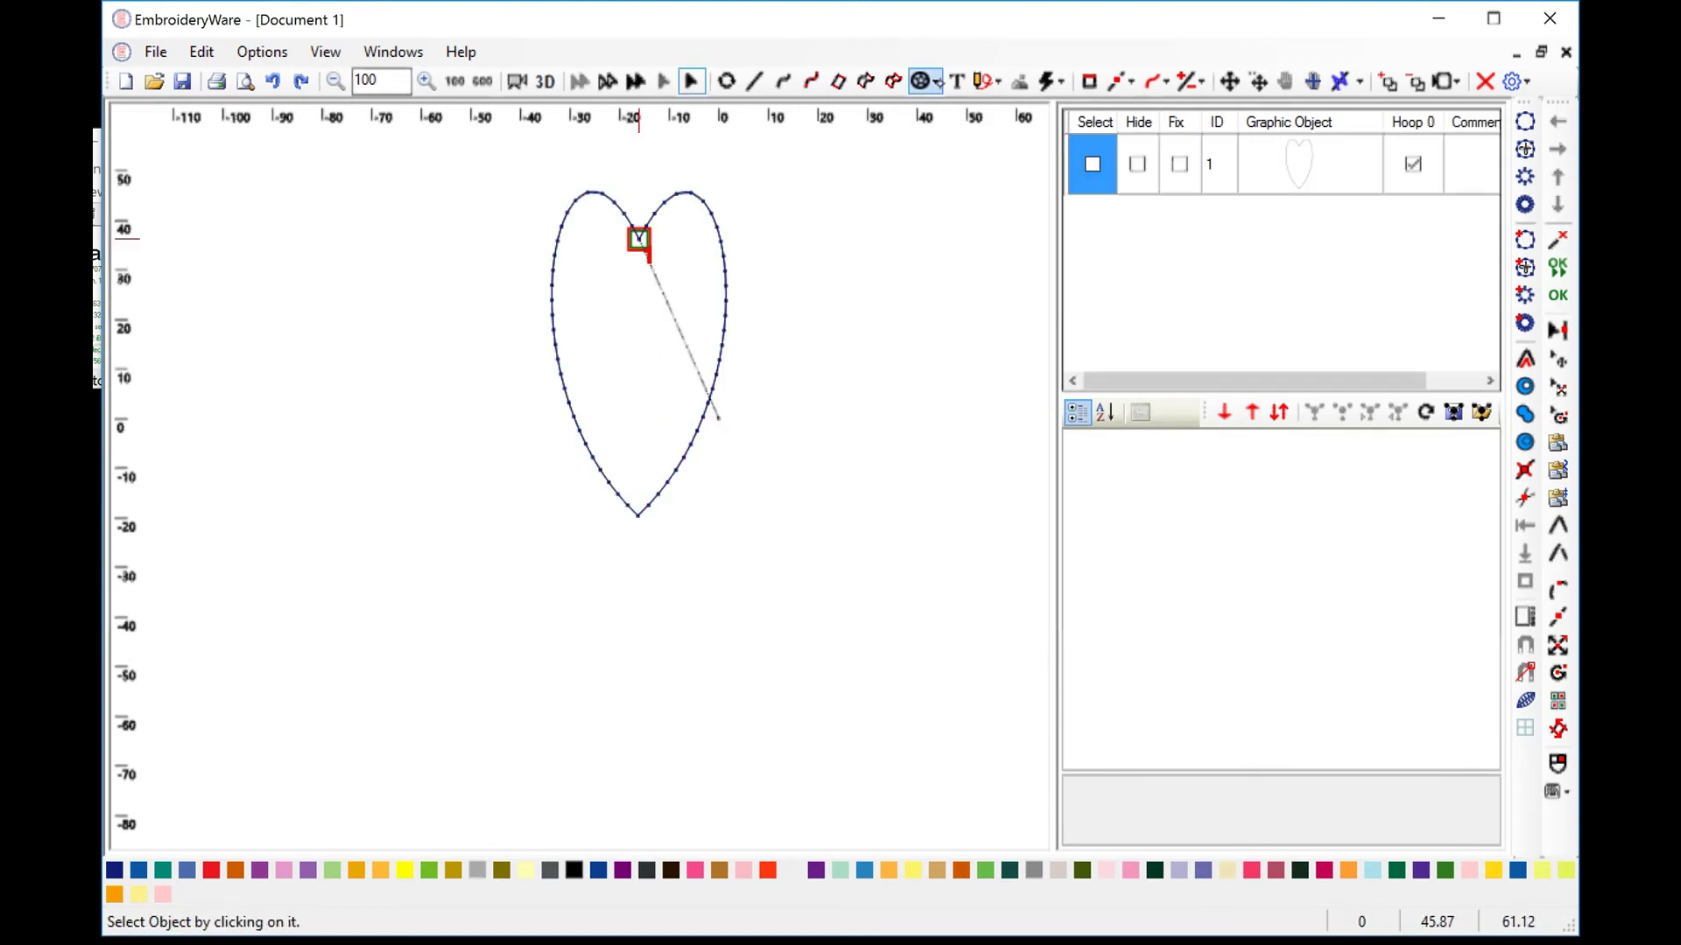
Draw an upright pointed shield to the right of the heart, with its end point at about (24, 41).
{"action": "left_click", "coordinate": [936, 81]}
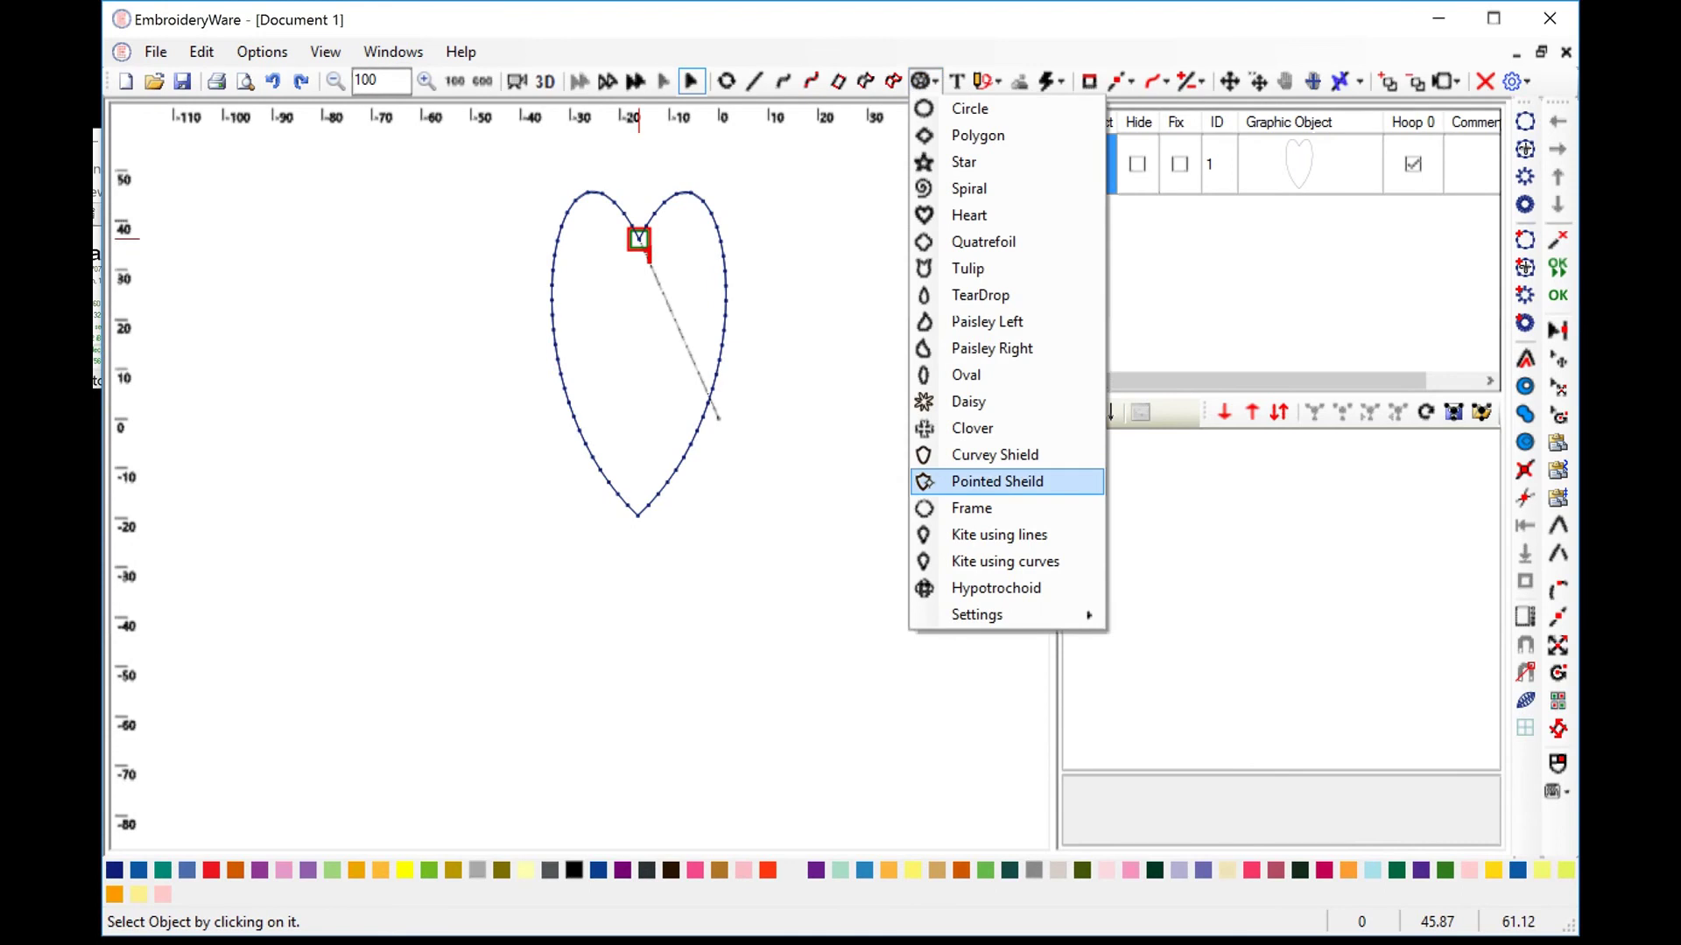
{"action": "left_click", "coordinate": [981, 481]}
{"action": "left_click", "coordinate": [828, 505]}
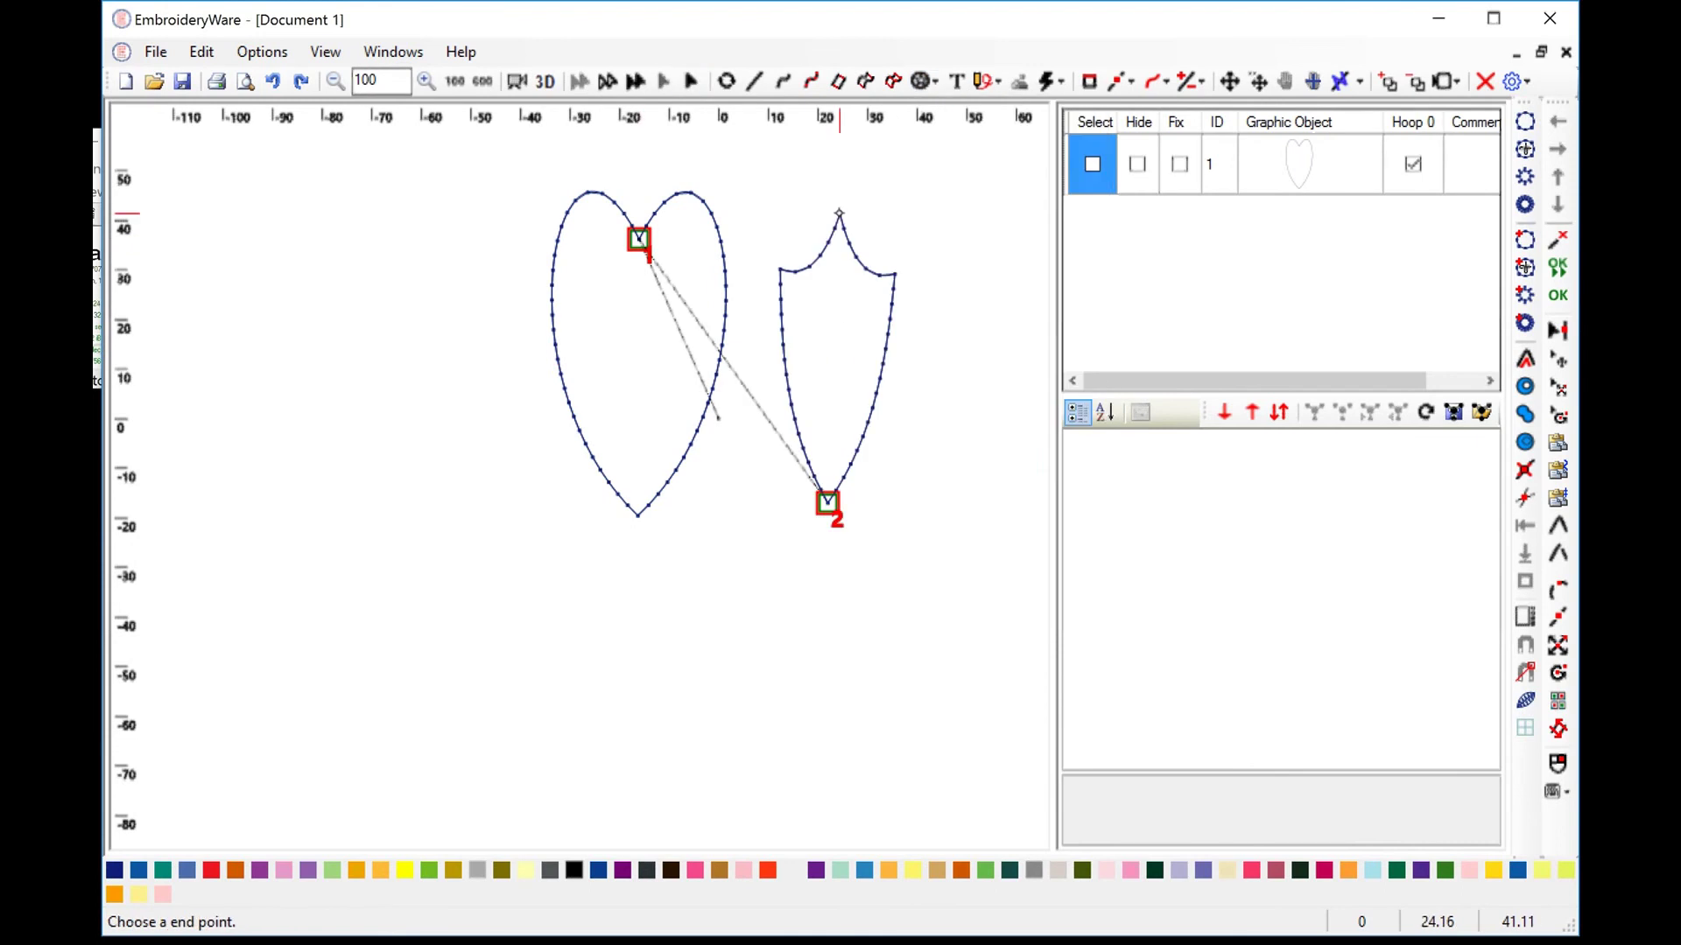
{"action": "left_click", "coordinate": [839, 213]}
Draw a tall vertical oval to the left of the heart.
{"action": "left_click", "coordinate": [936, 81]}
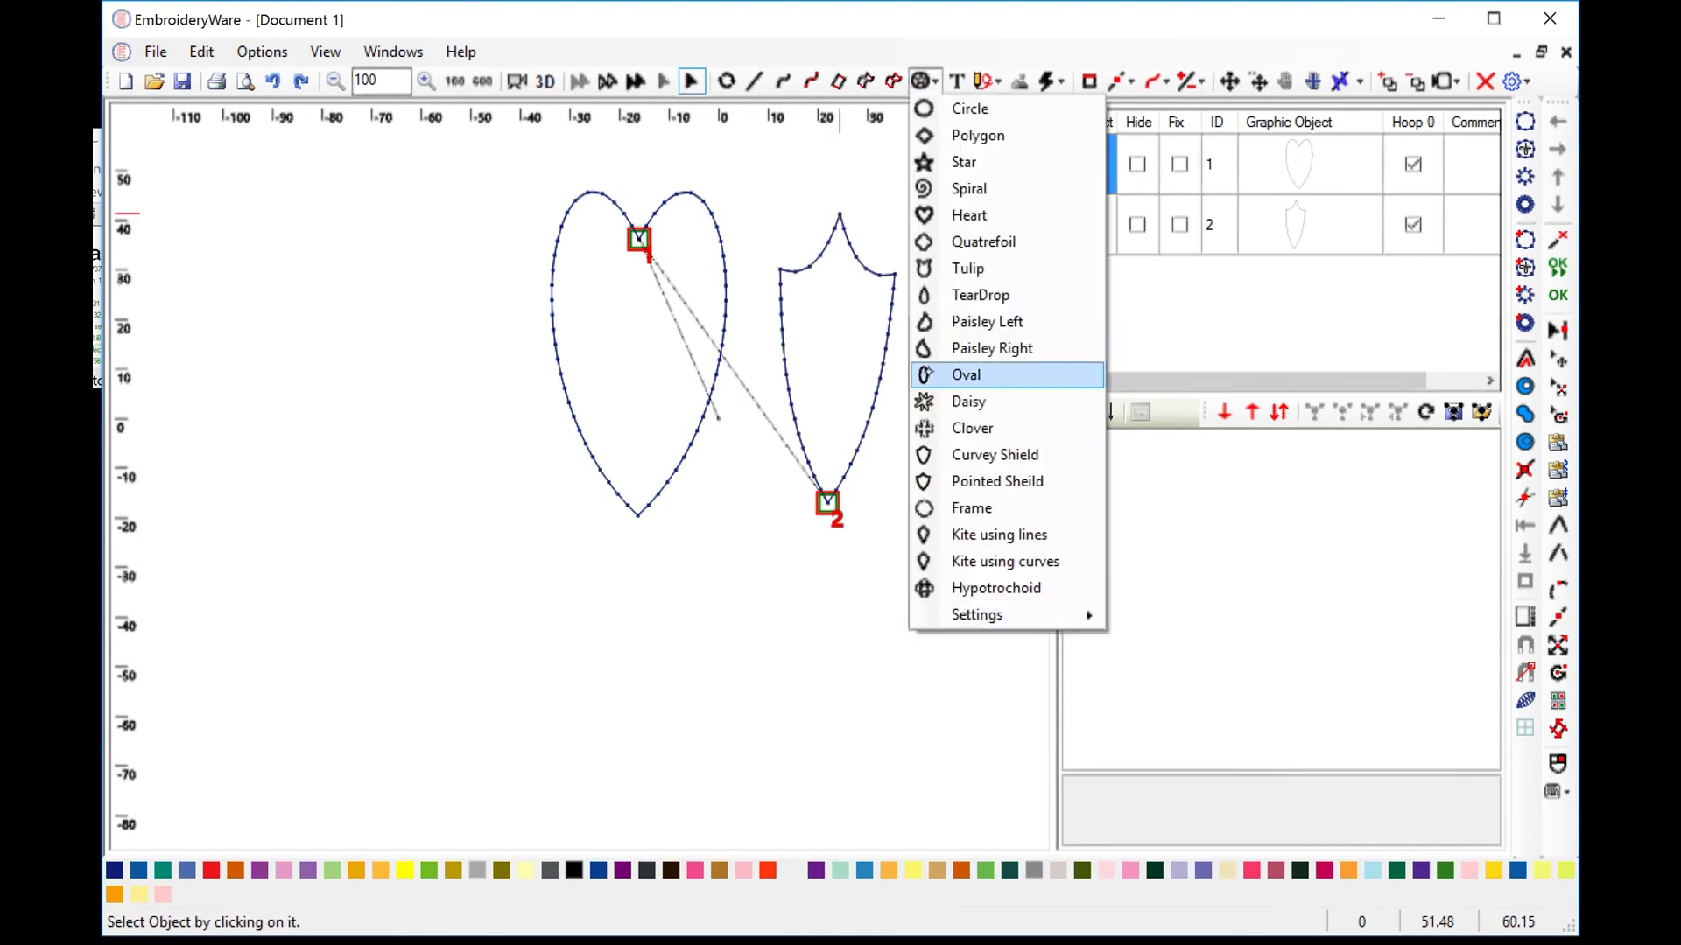
{"action": "left_click", "coordinate": [967, 375]}
{"action": "left_click", "coordinate": [433, 558]}
{"action": "left_click", "coordinate": [433, 222]}
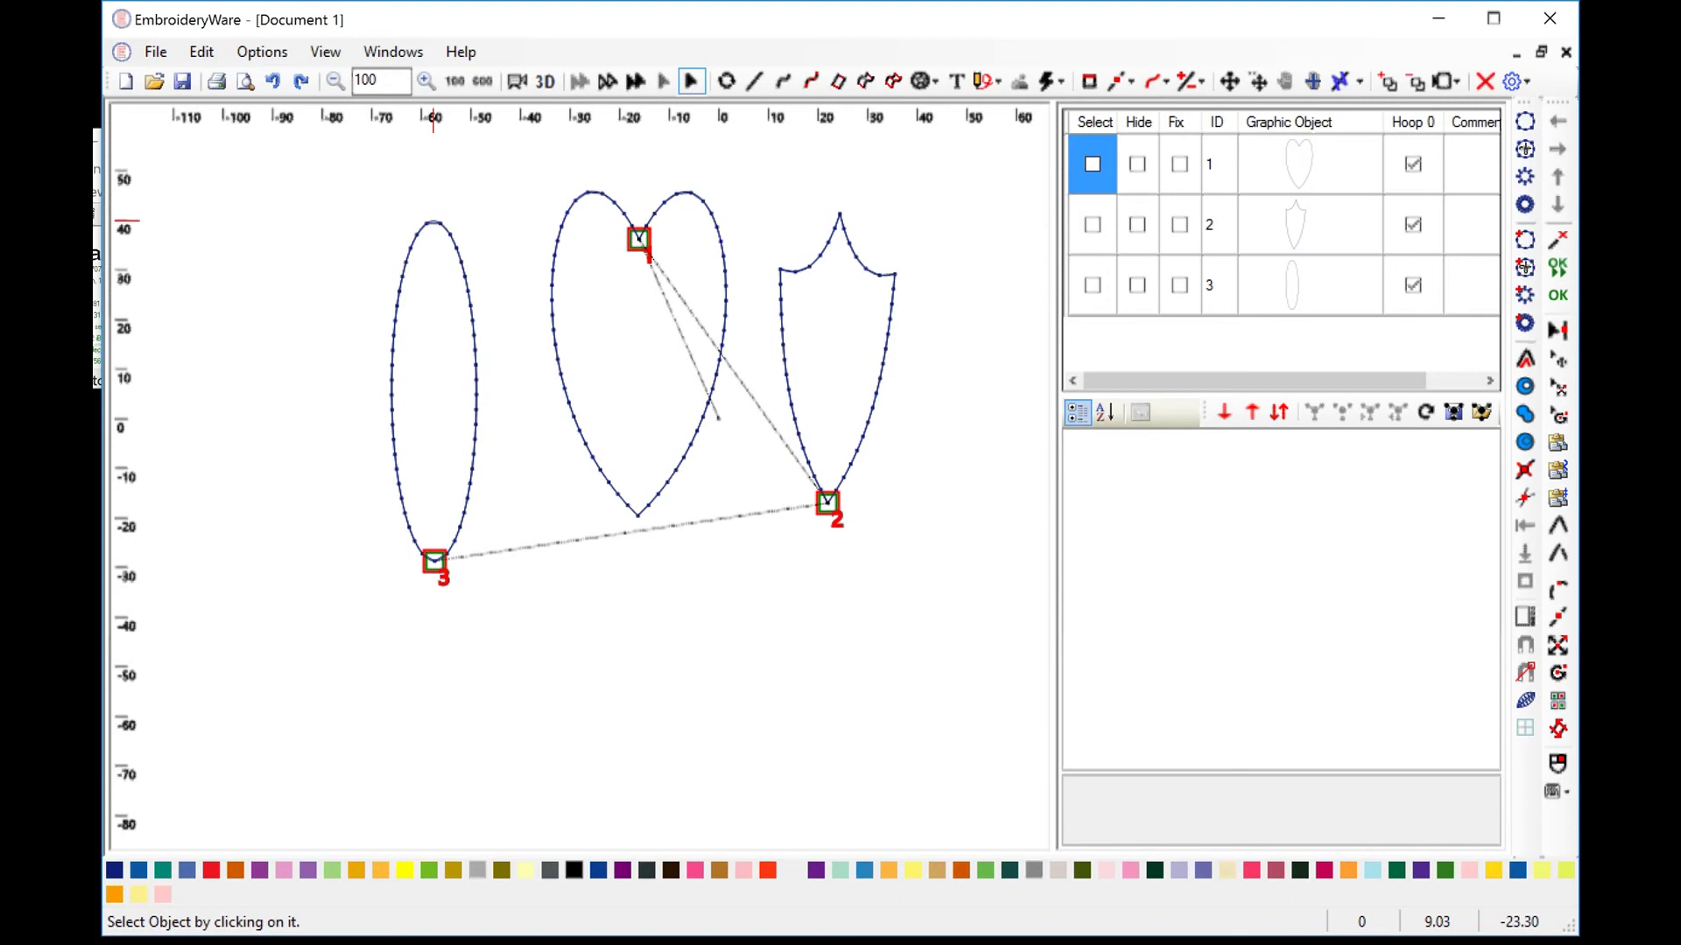
Select the heart, pointed shield and oval together.
{"action": "left_click", "coordinate": [1094, 122]}
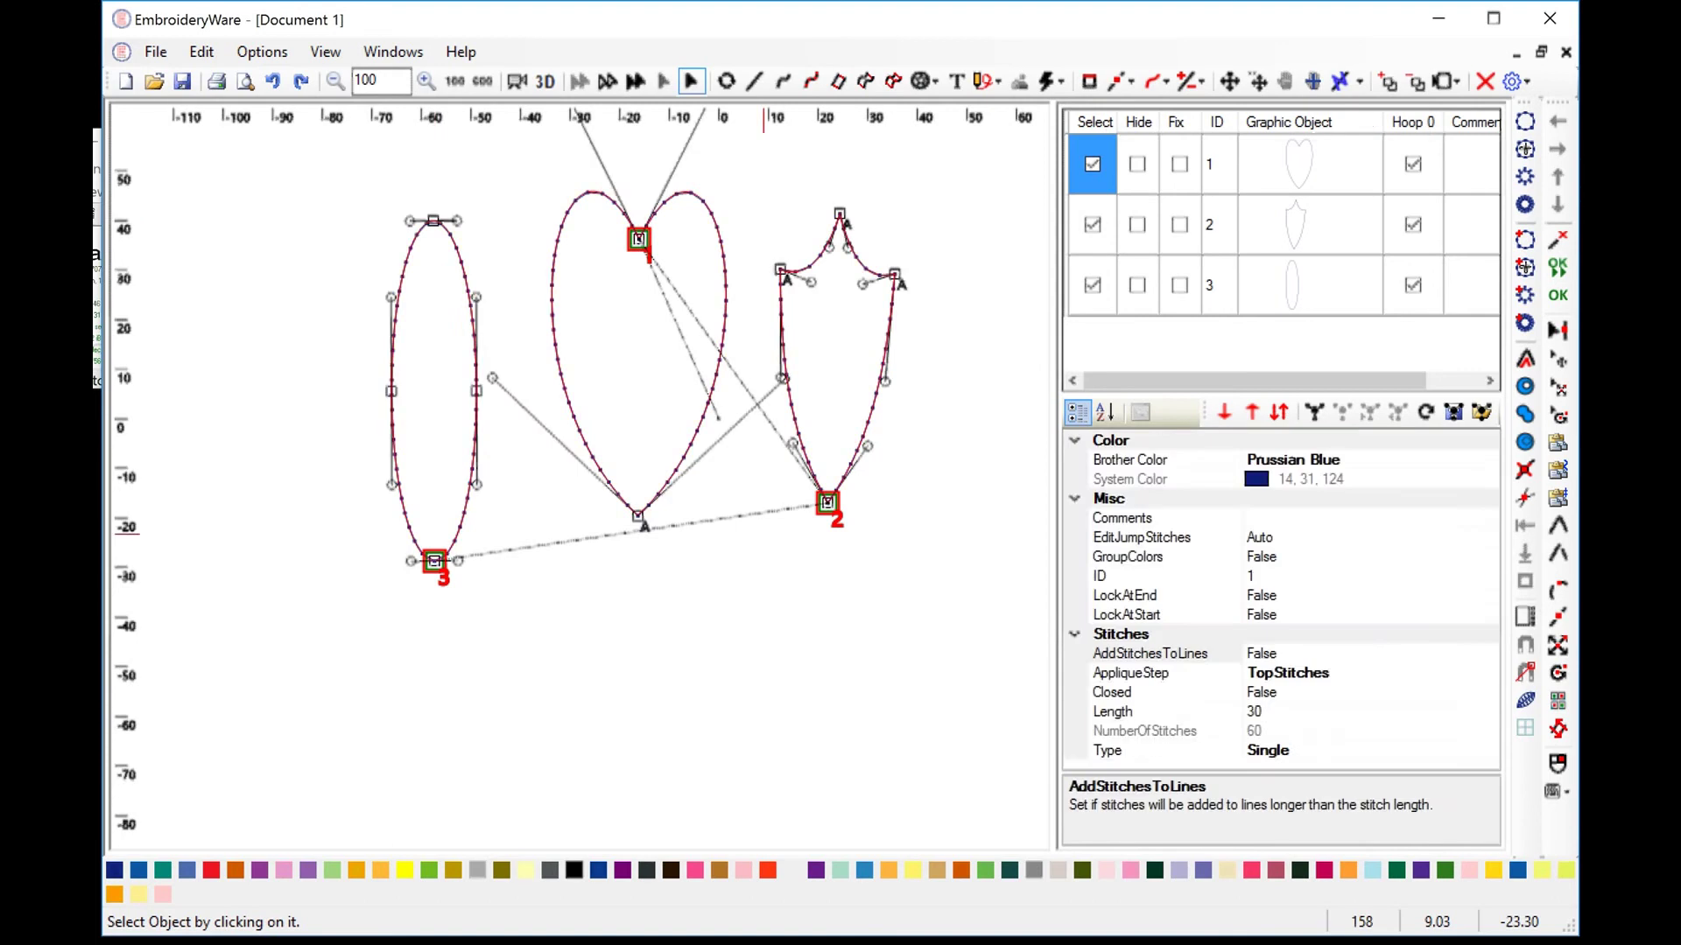
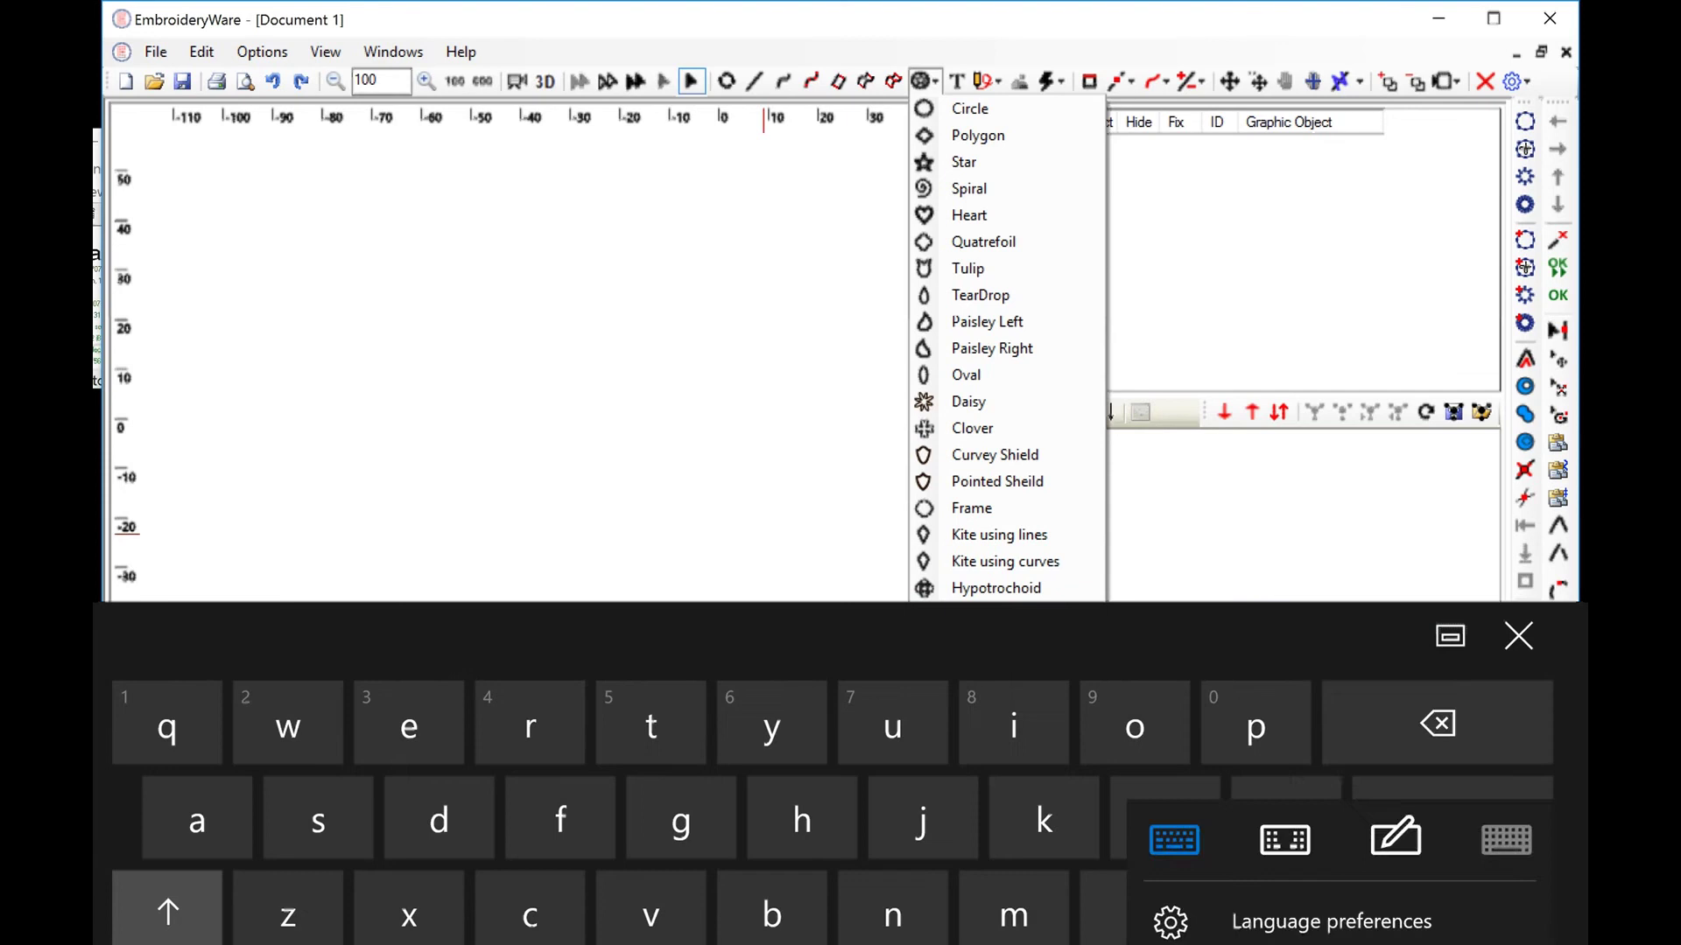
Set the object secondary point scale to 1.5 and apply it to the ControlPoint option in the shape settings.
{"action": "left_click", "coordinate": [1490, 715]}
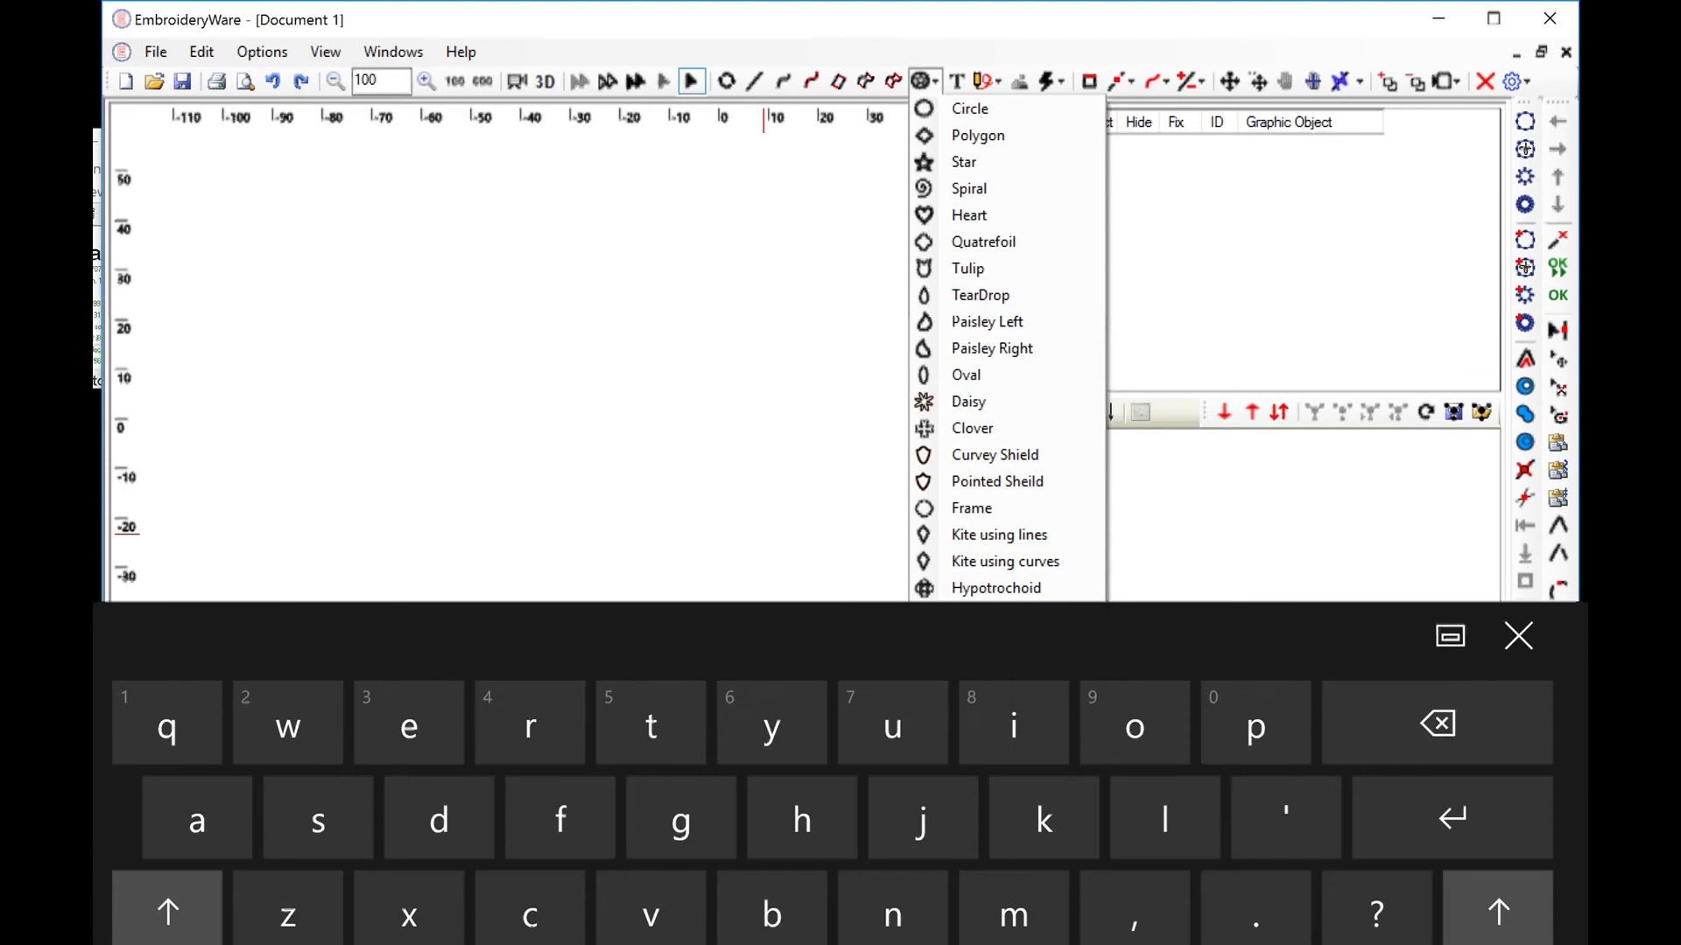
{"action": "left_click", "coordinate": [166, 944]}
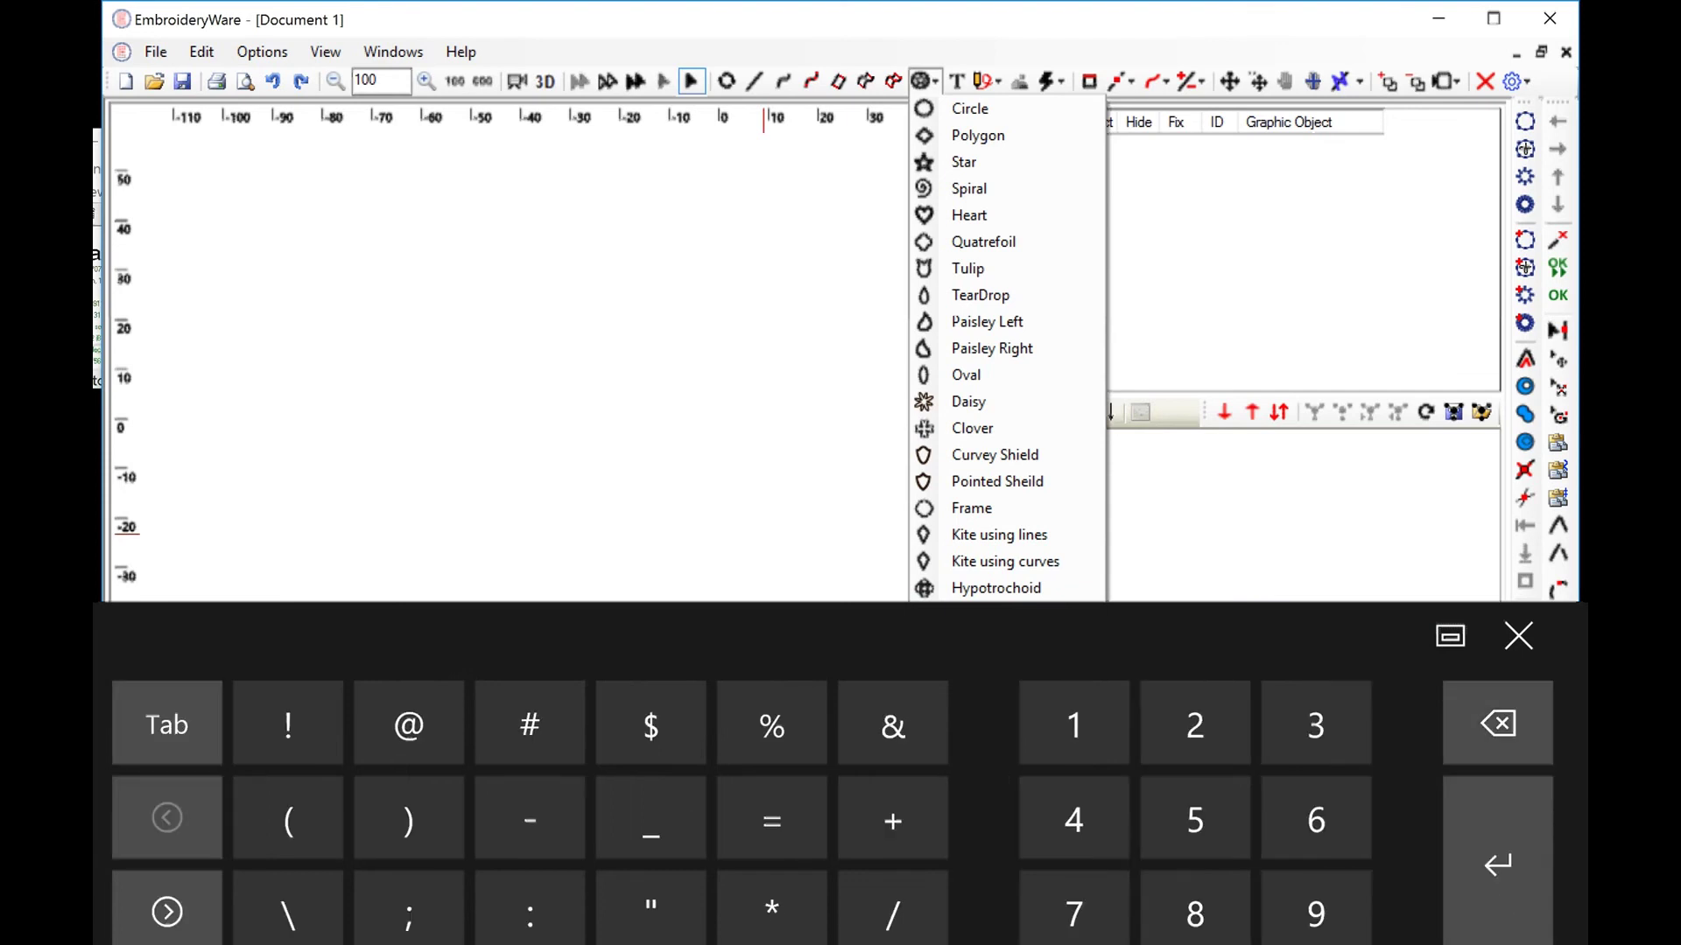
{"action": "left_click", "coordinate": [1519, 636]}
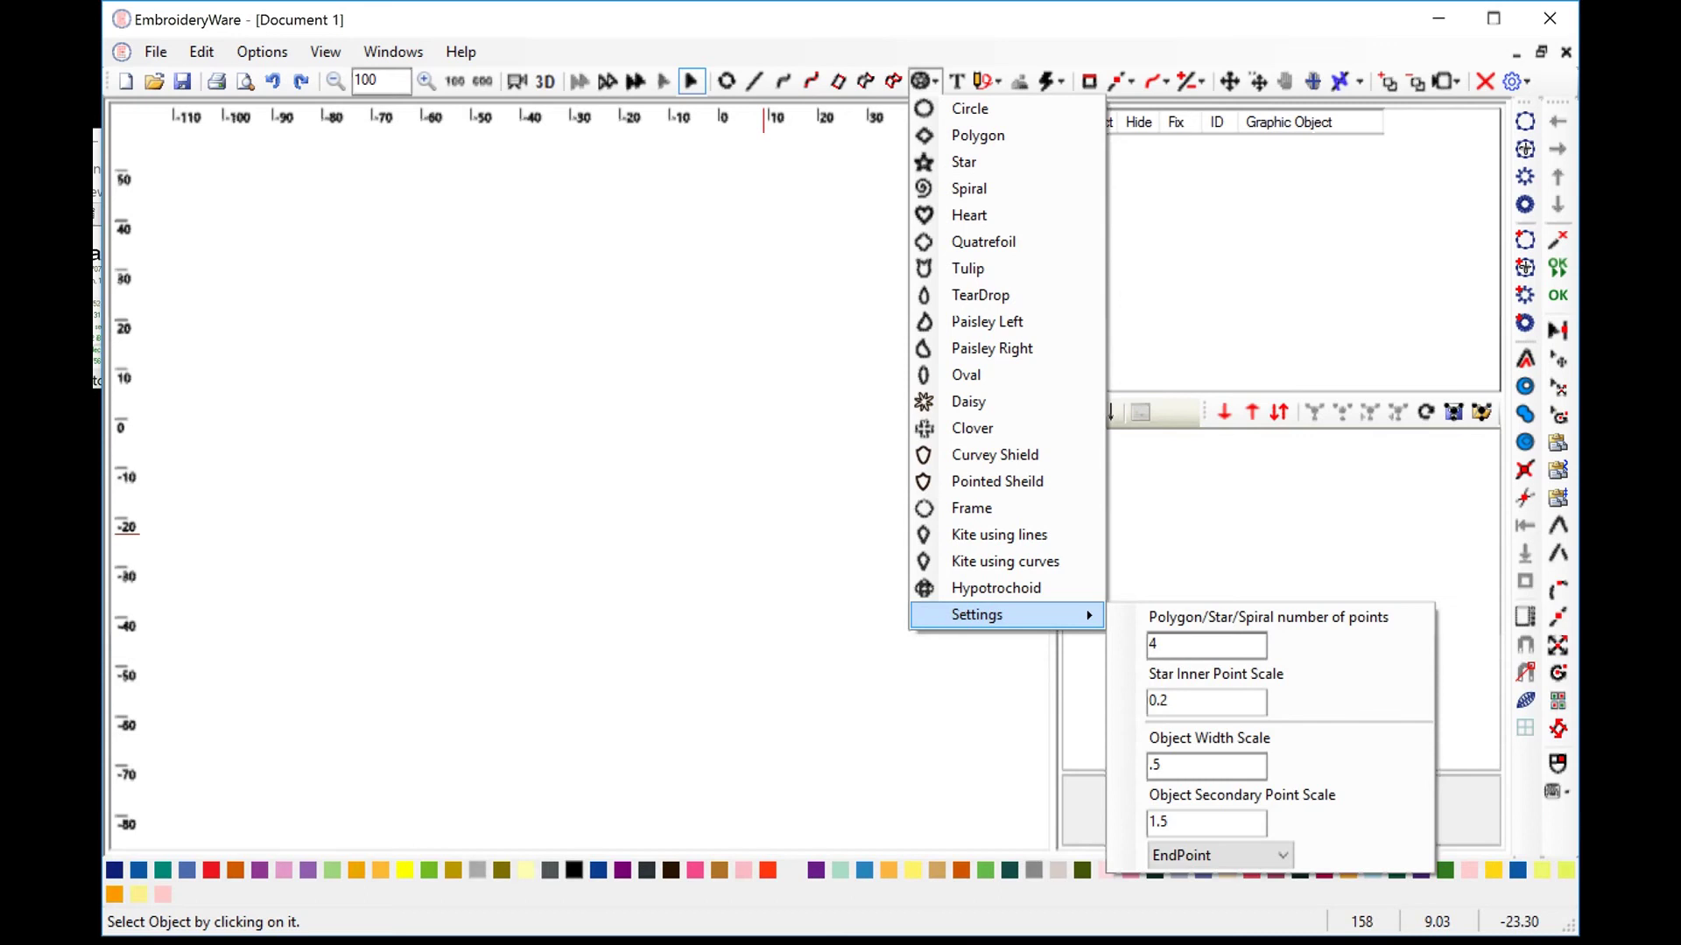
{"action": "left_click", "coordinate": [1283, 857]}
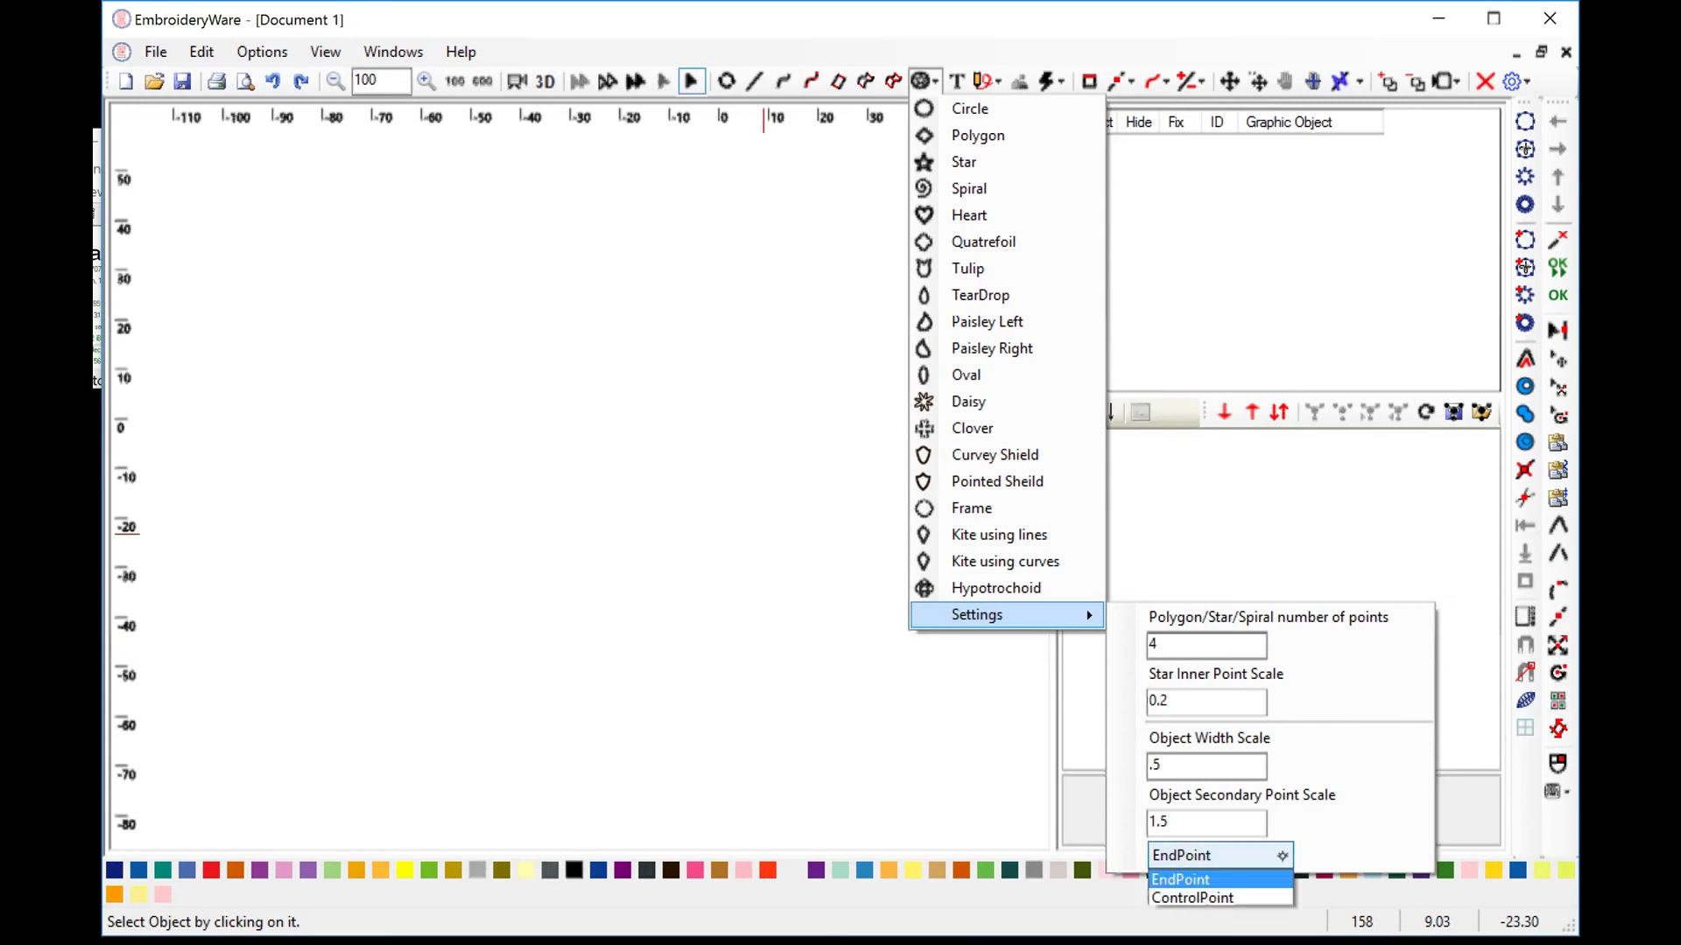
{"action": "left_click", "coordinate": [1240, 898]}
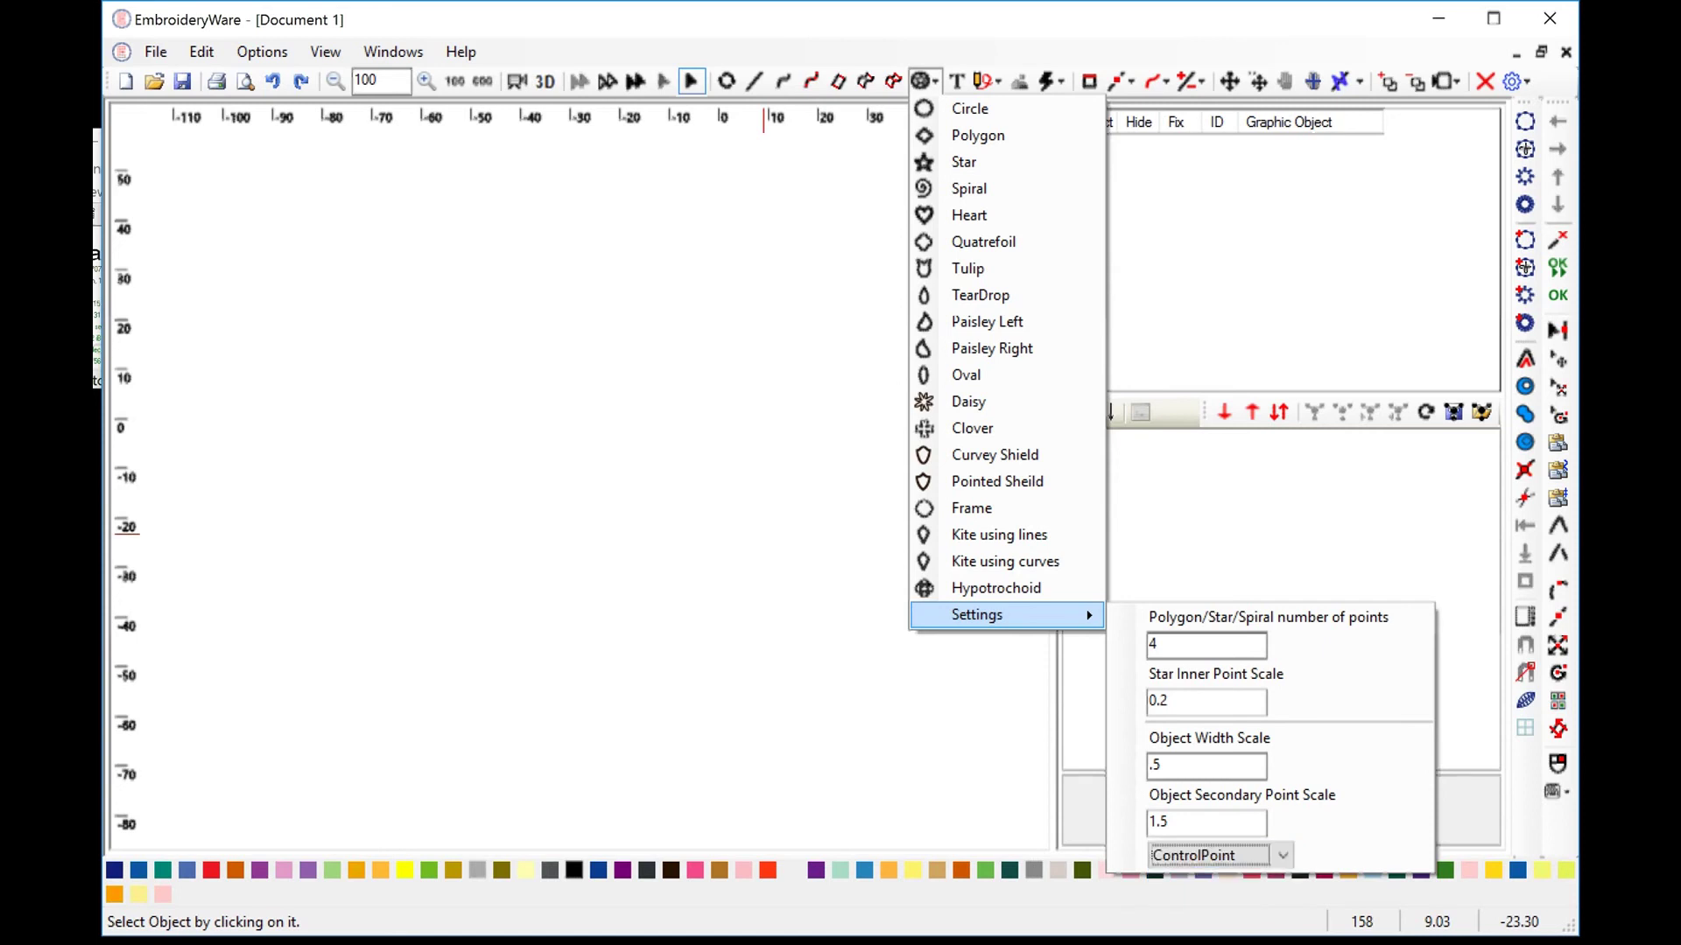
Draw a diagonal oval from about (-28, 21) to about (25, -55) and delete it.
{"action": "left_click", "coordinate": [993, 428]}
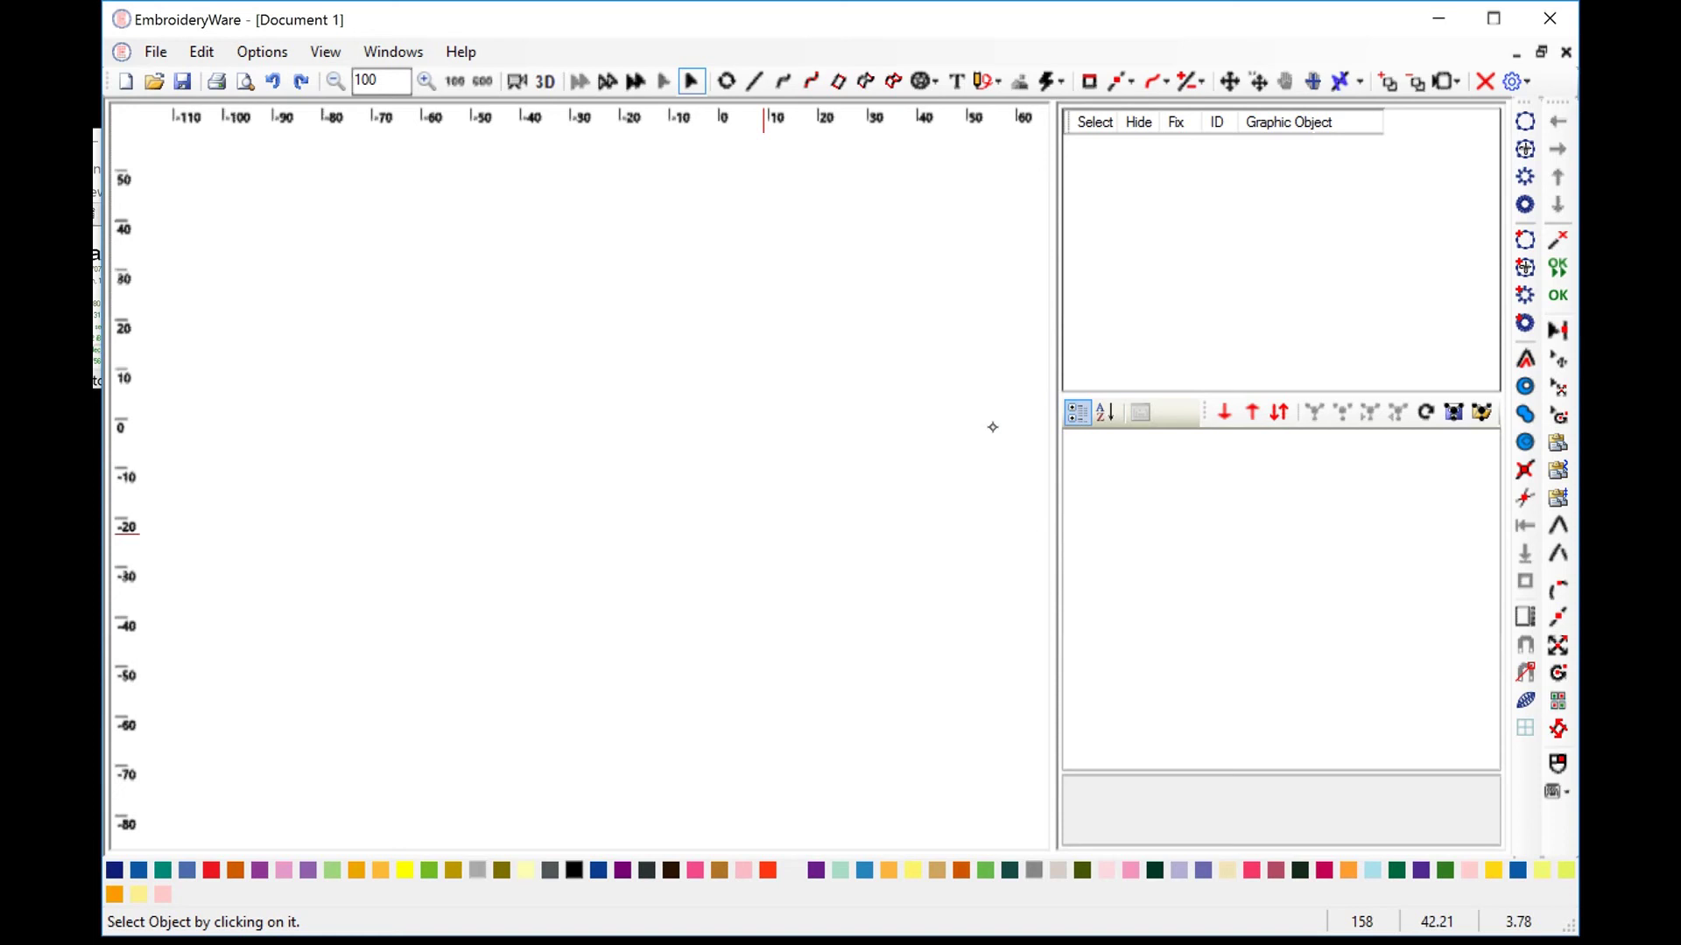
{"action": "left_click", "coordinate": [928, 80]}
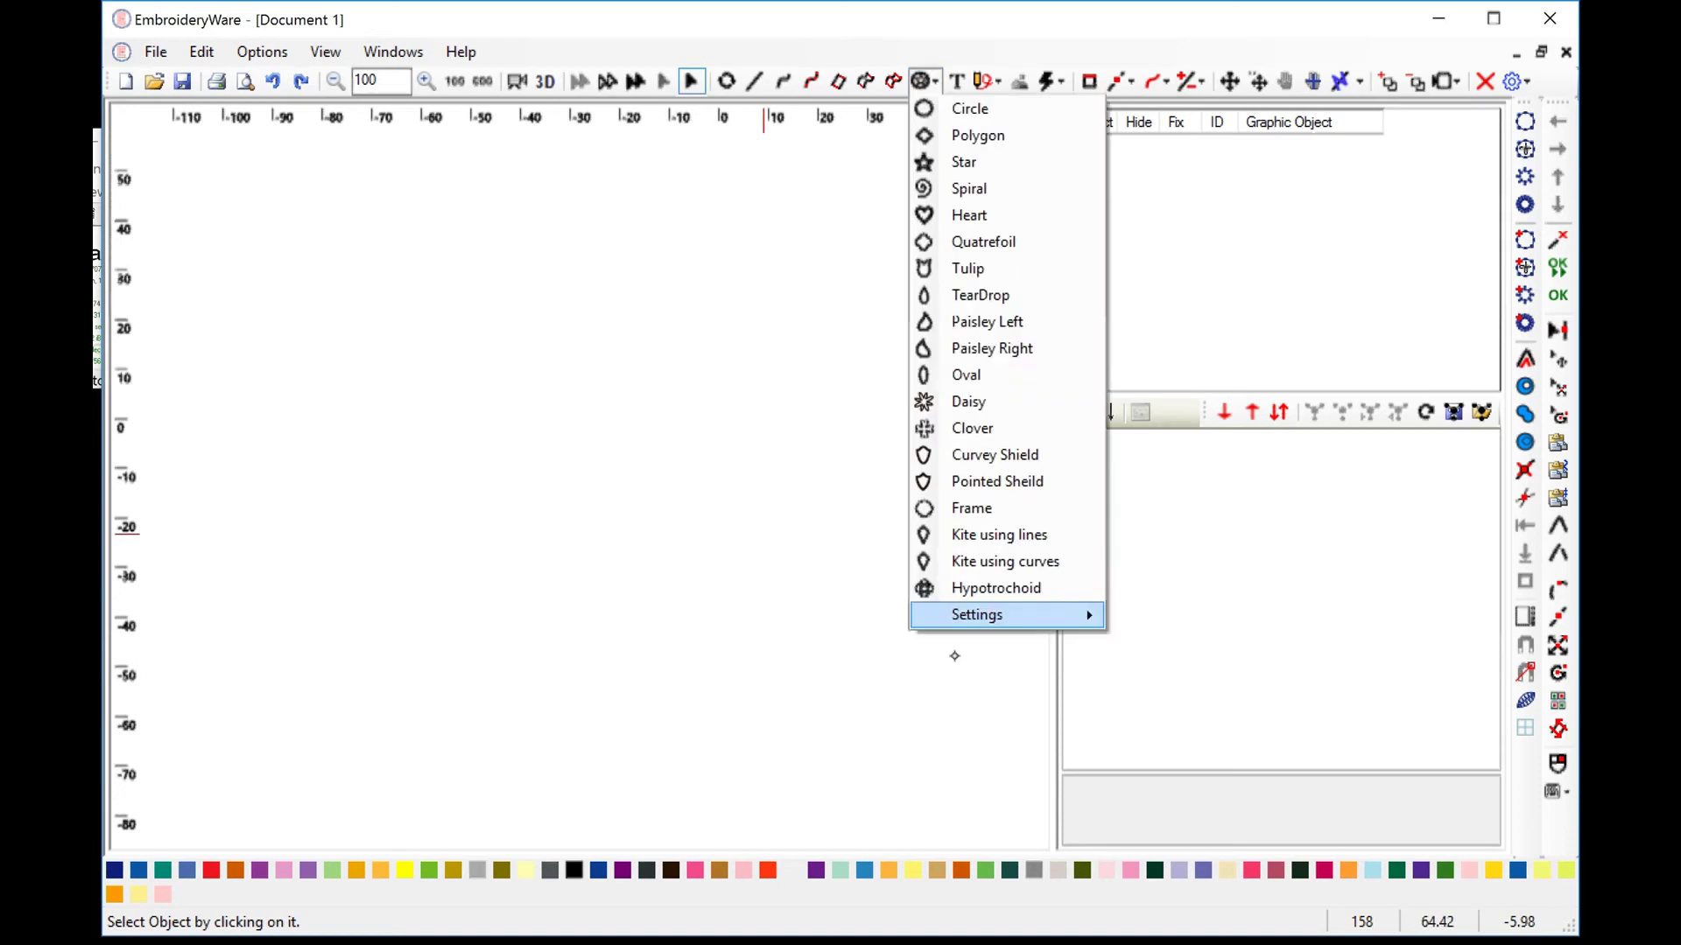
{"action": "left_click", "coordinate": [957, 375]}
{"action": "left_click_drag", "start_coordinate": [577, 315], "coordinate": [672, 518]}
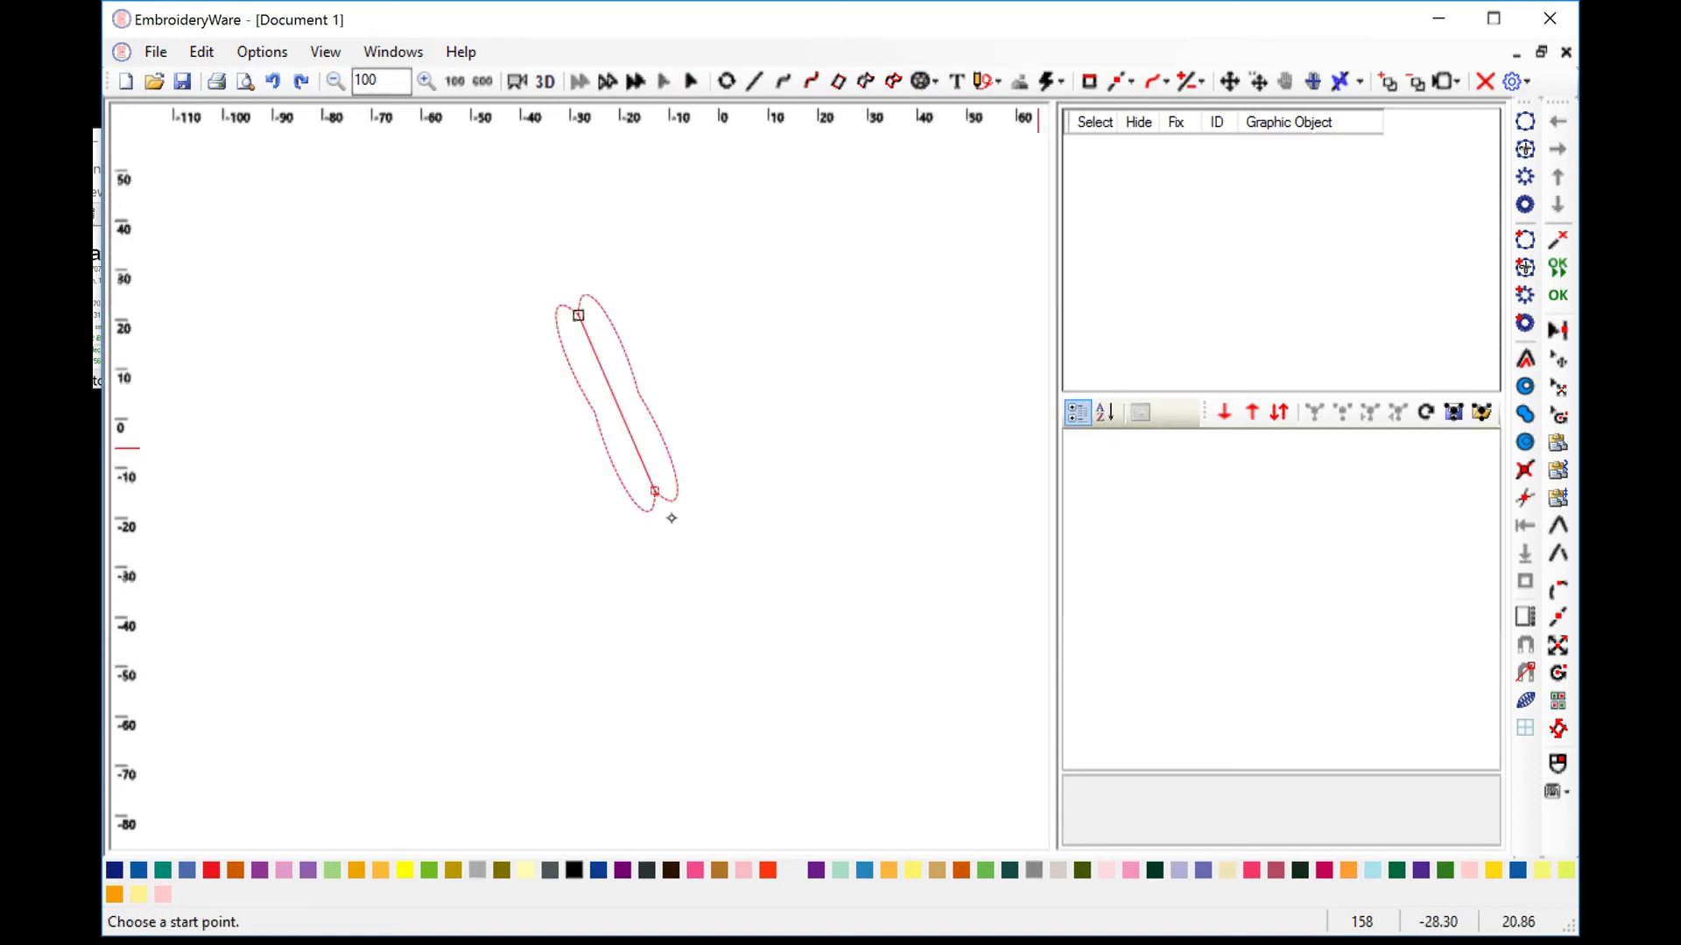
{"action": "left_click", "coordinate": [843, 692]}
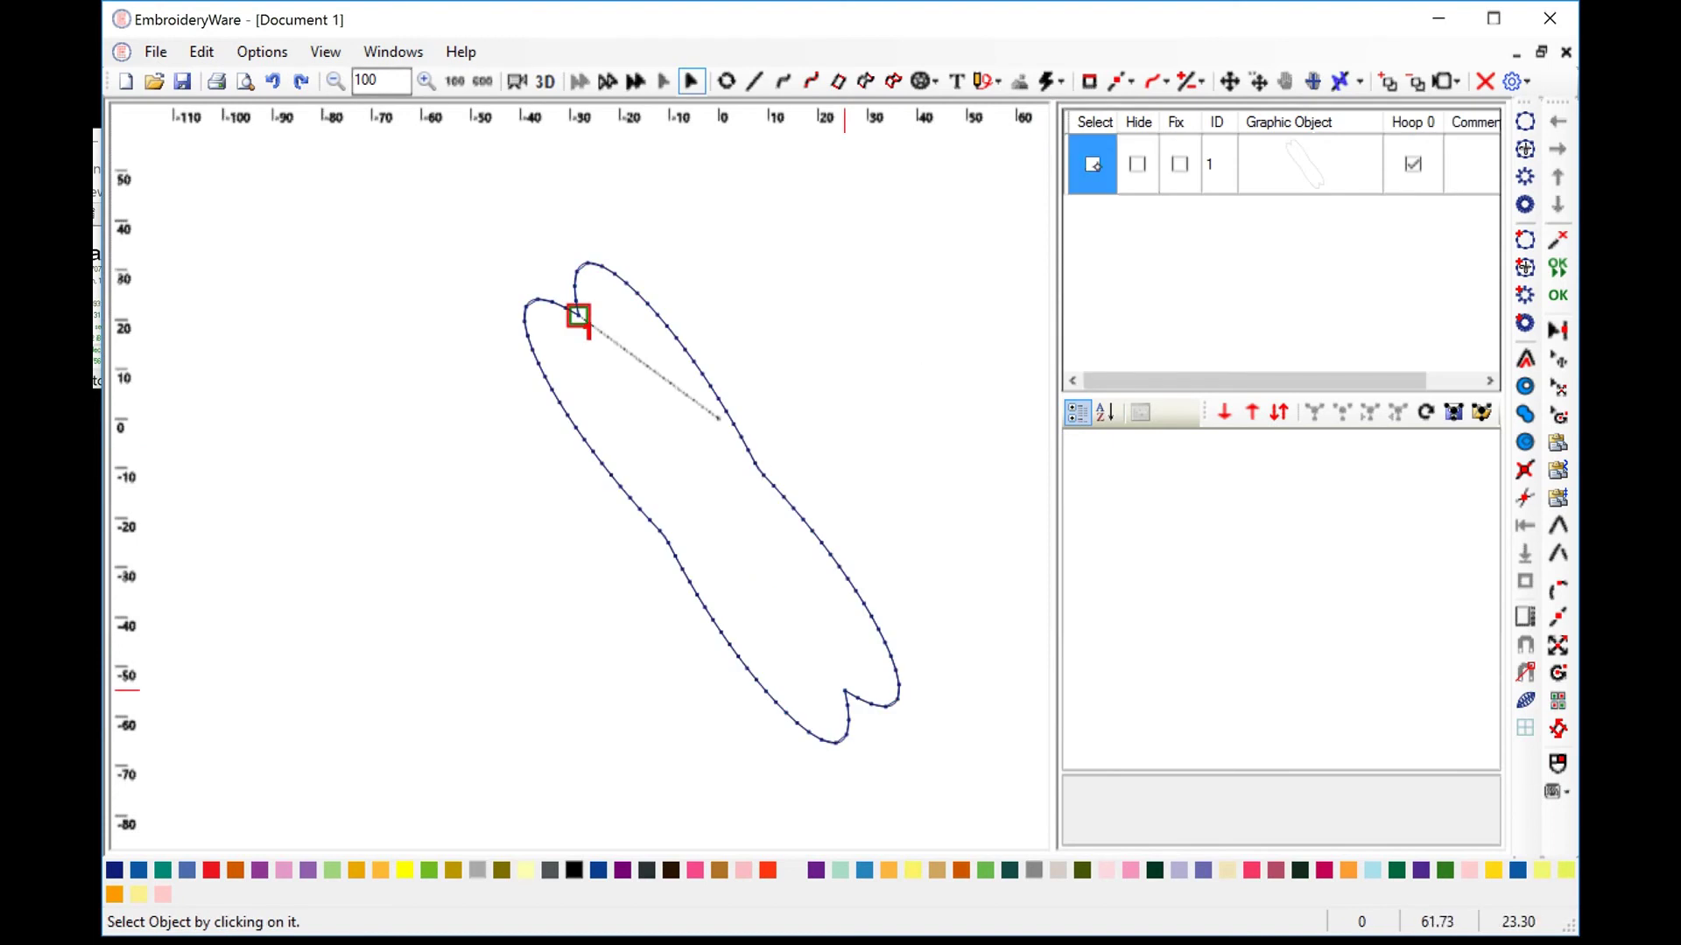
{"action": "left_click", "coordinate": [1092, 165]}
{"action": "key", "text": "Delete"}
Draw a quatrefoil from about (42, 35) to about (-17, 22).
{"action": "left_click", "coordinate": [934, 81]}
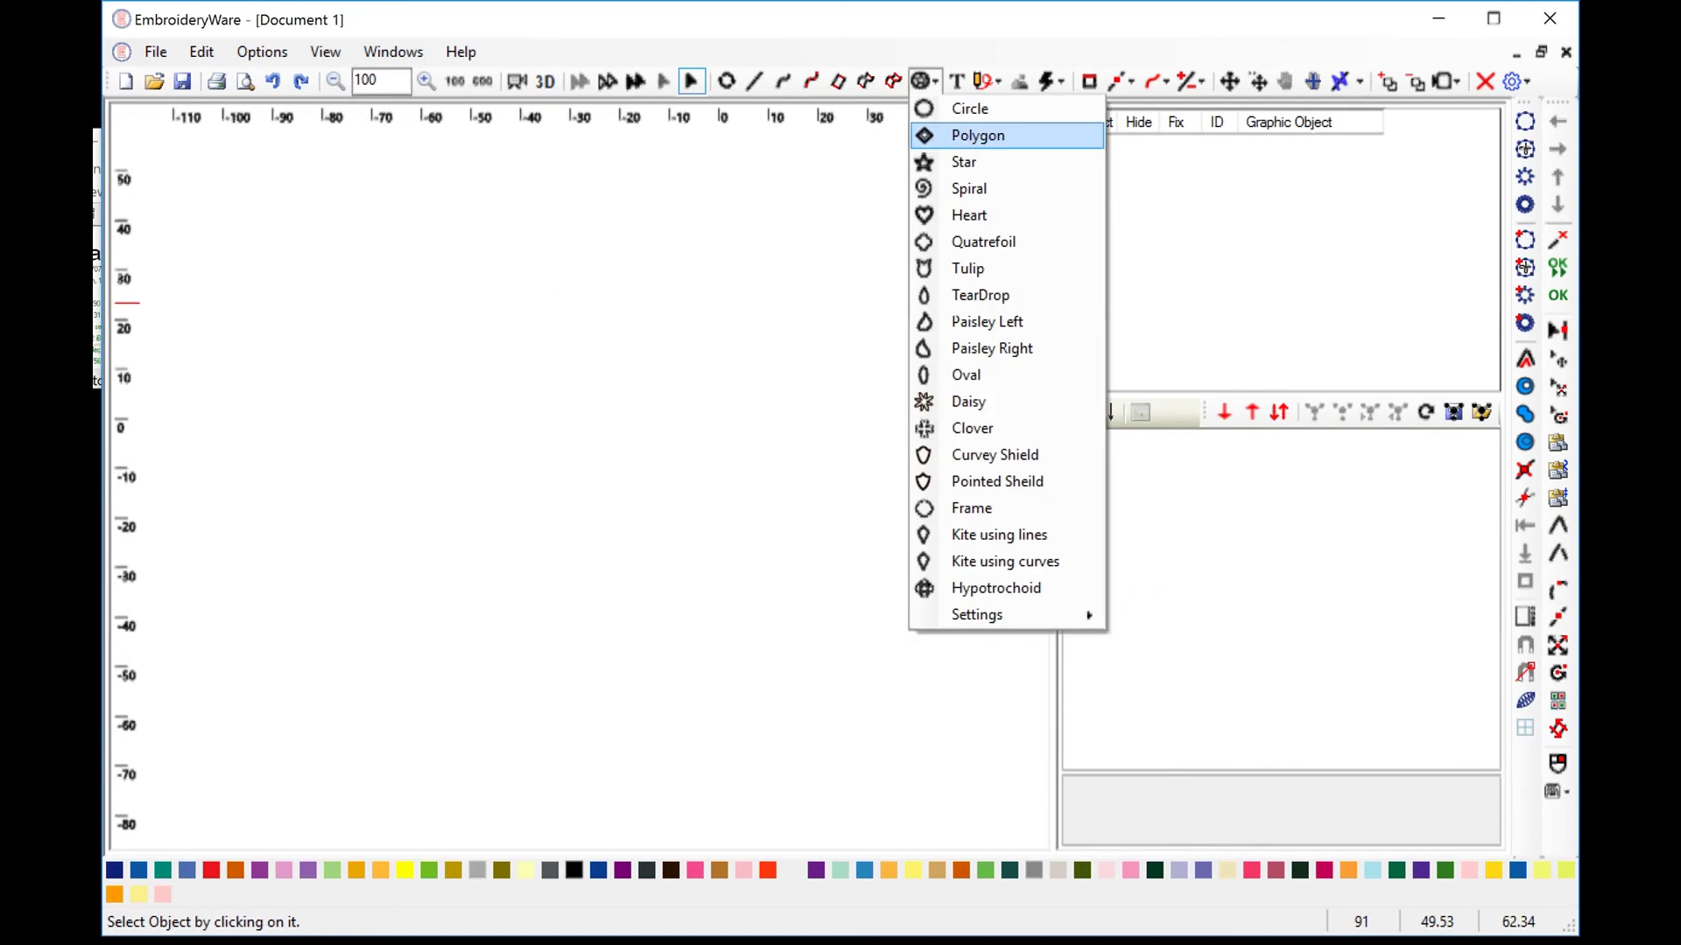
{"action": "left_click", "coordinate": [957, 300]}
{"action": "left_click", "coordinate": [930, 247]}
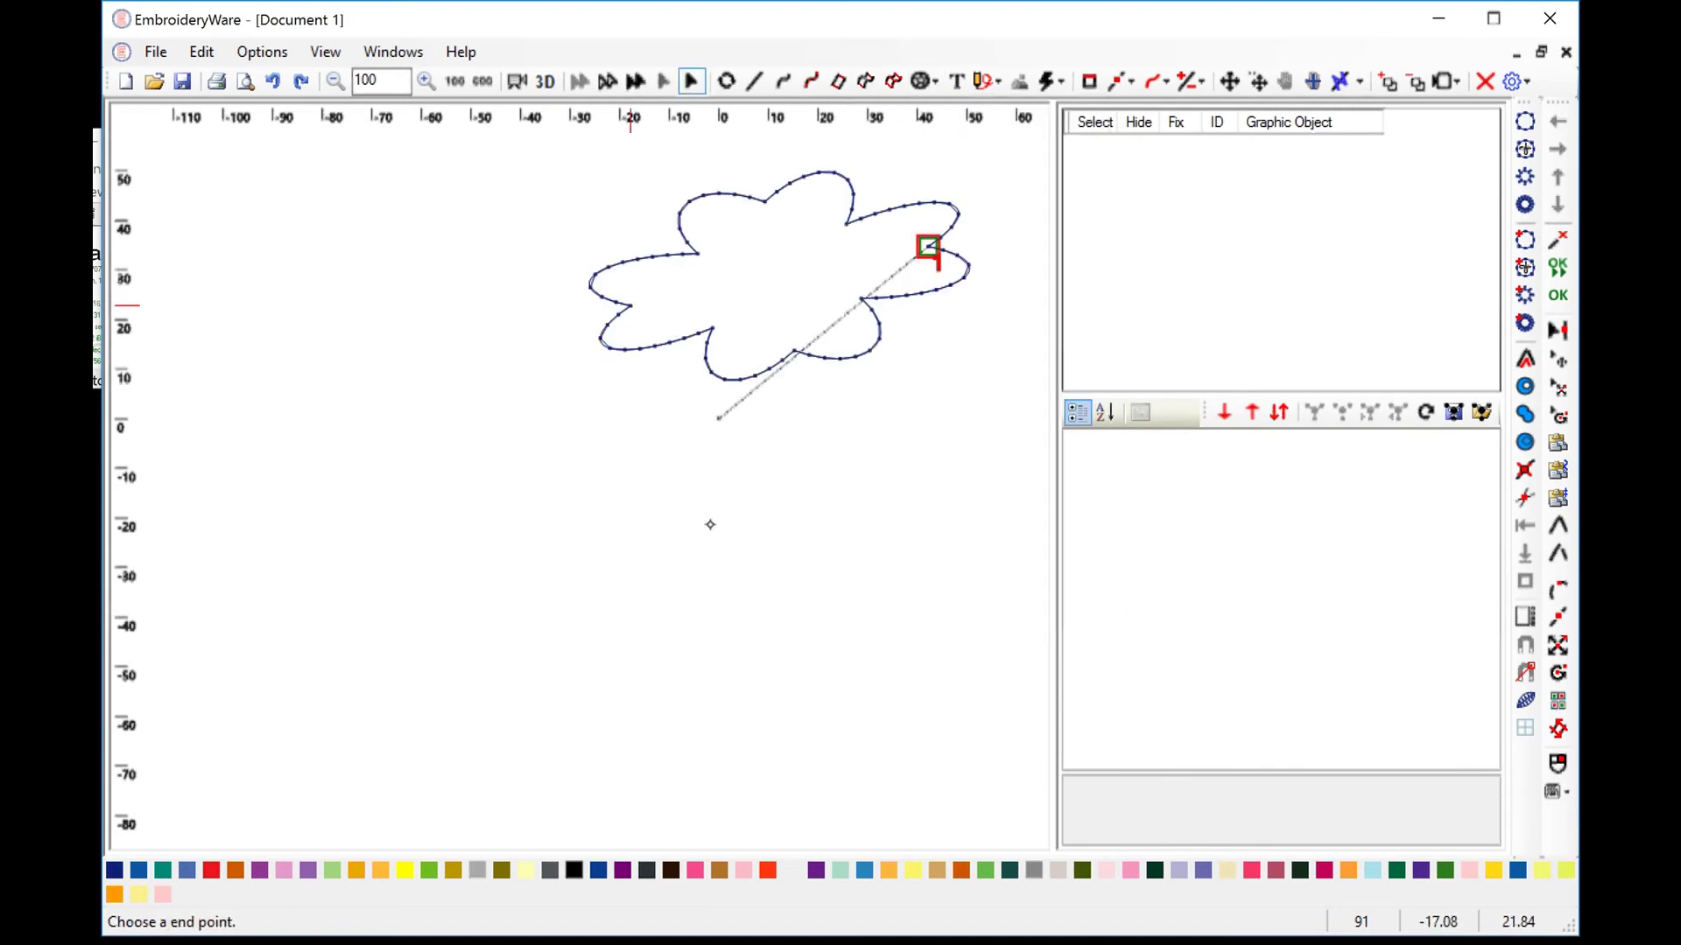
{"action": "left_click", "coordinate": [955, 251]}
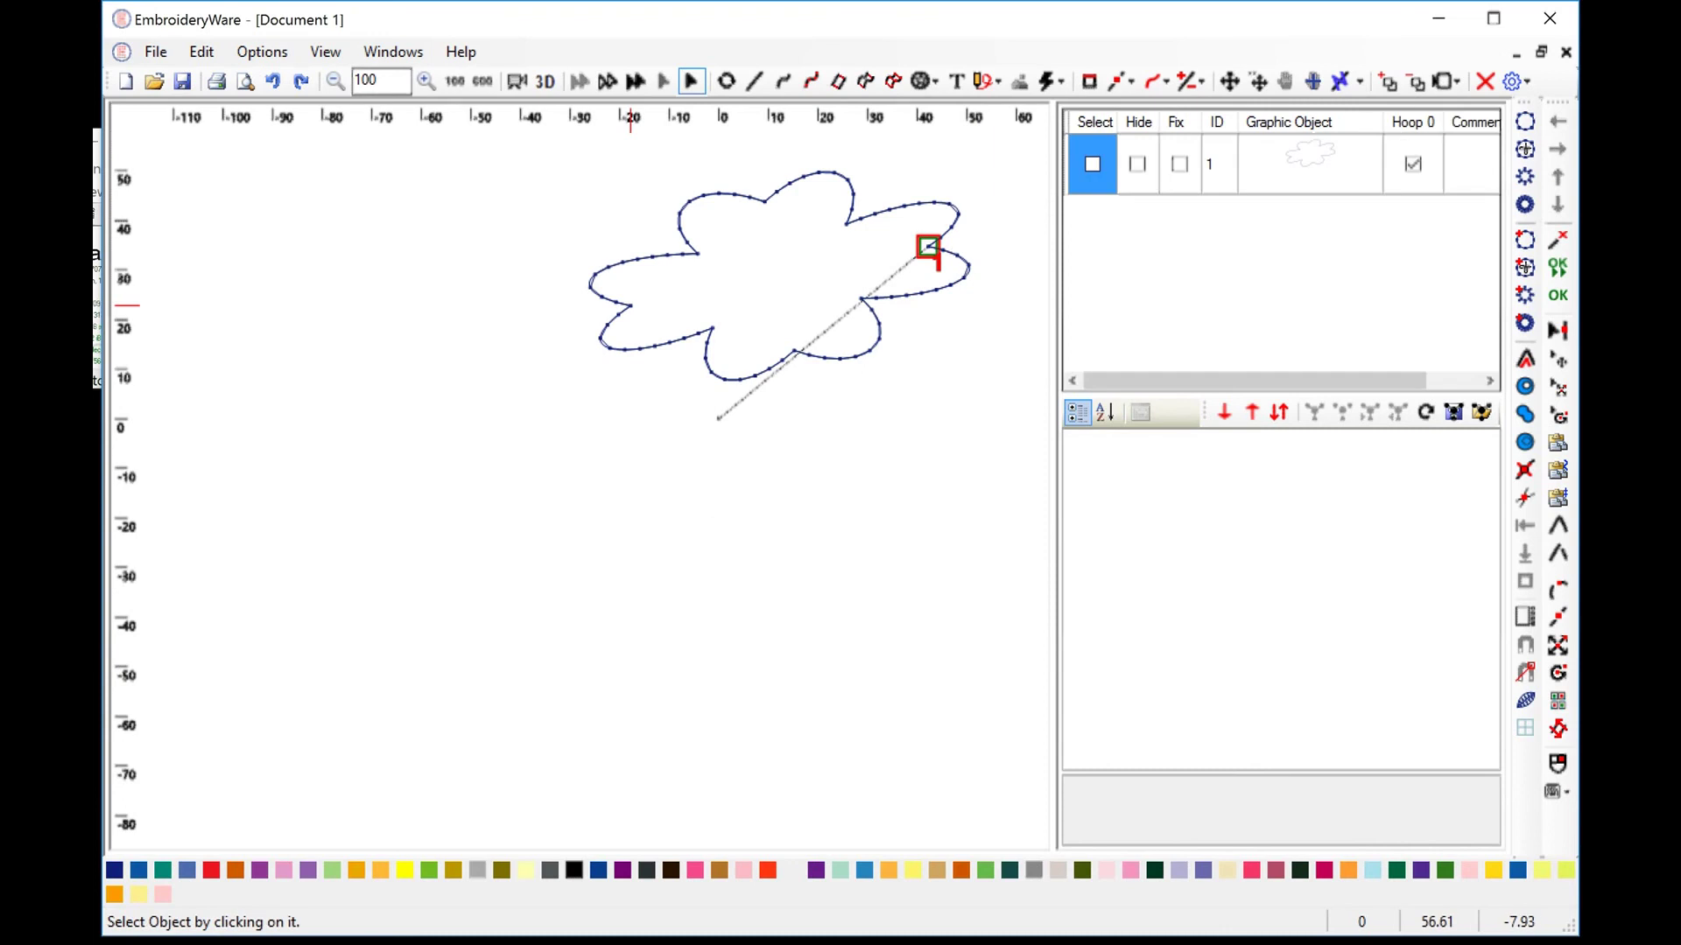
Set the object secondary point scale to 1 in the shape settings.
{"action": "left_click", "coordinate": [925, 80]}
{"action": "mouse_move", "coordinate": [1036, 622]}
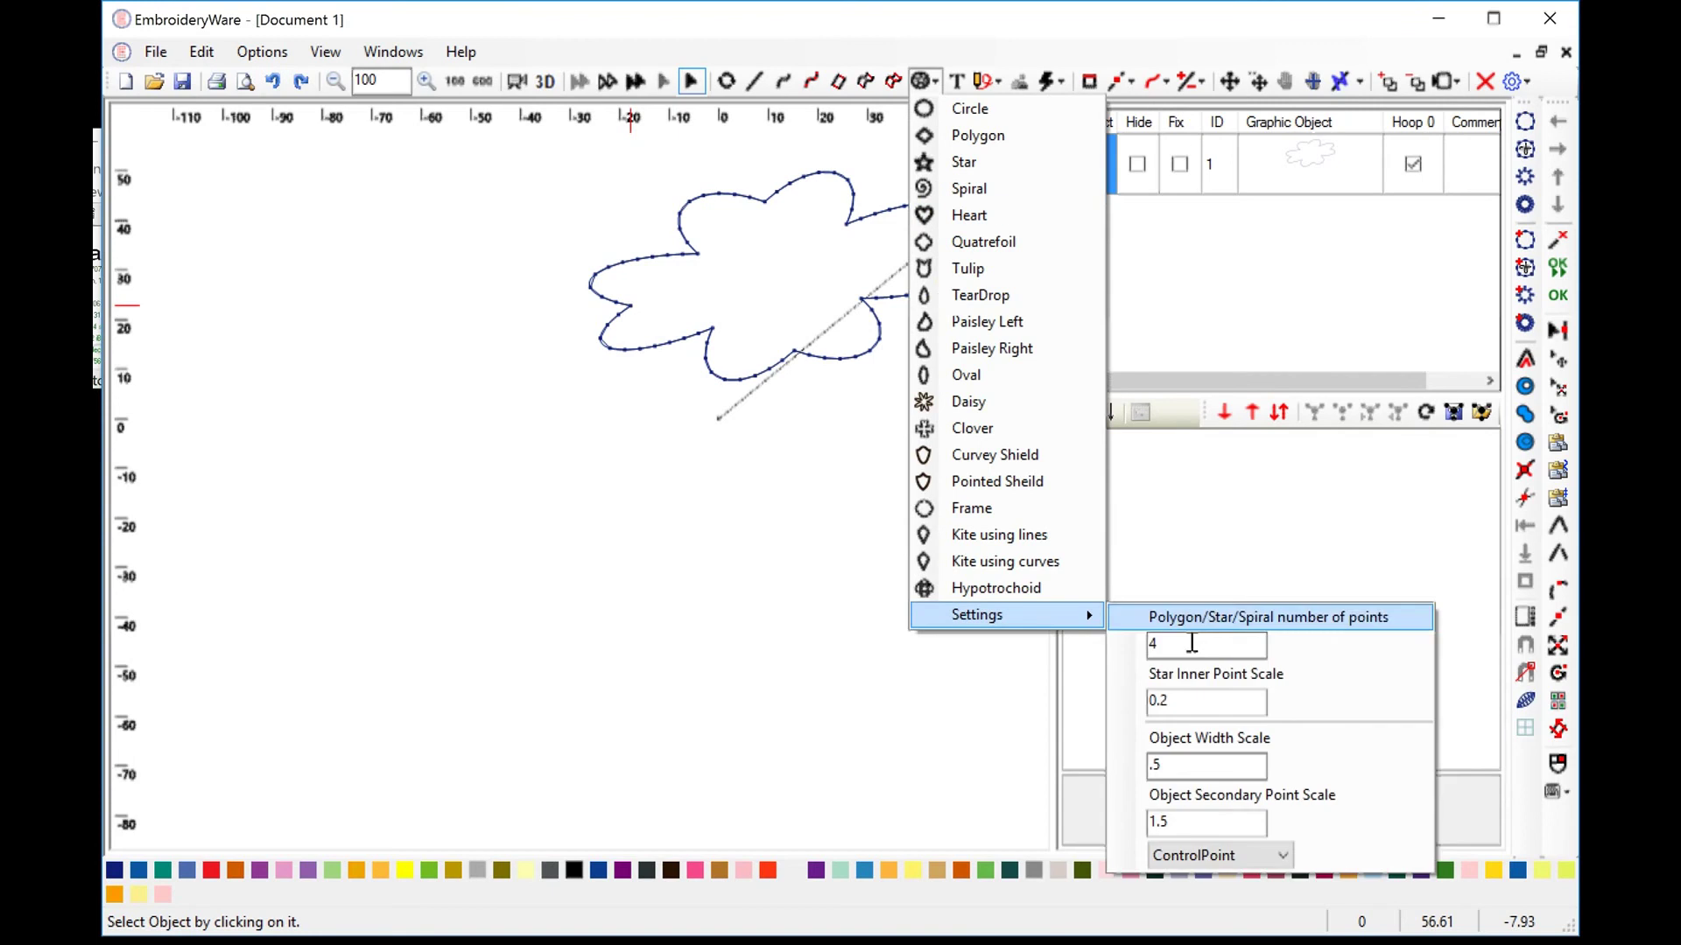
{"action": "left_click", "coordinate": [1188, 827]}
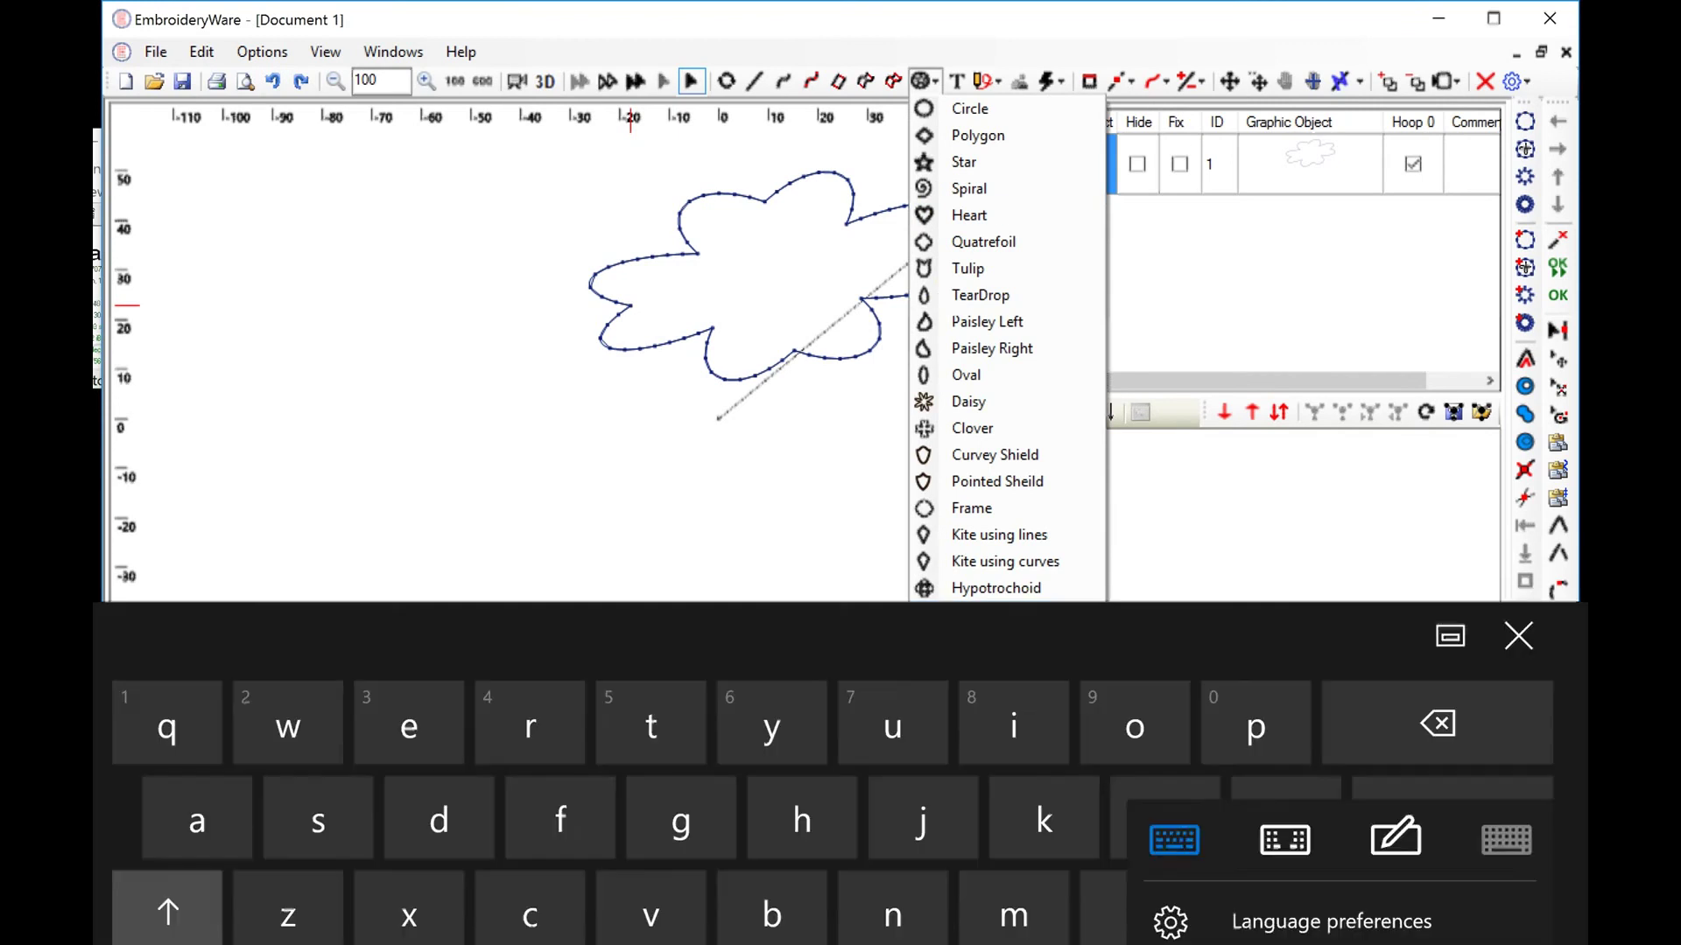
{"action": "left_click", "coordinate": [1174, 840]}
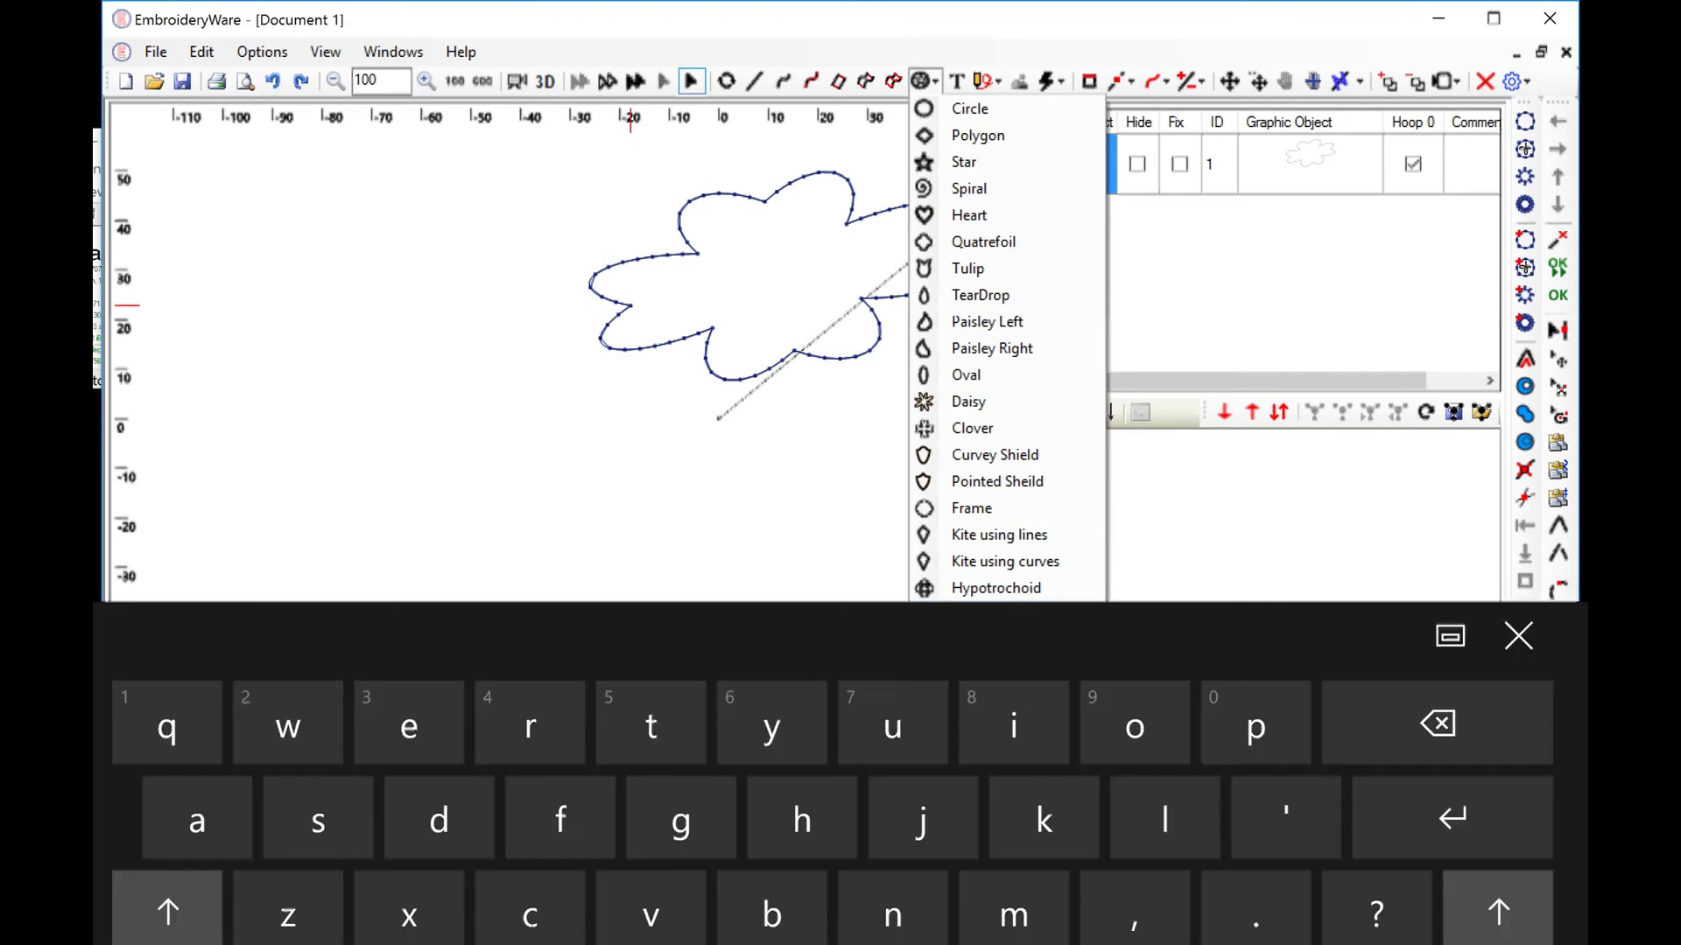
{"action": "left_click", "coordinate": [166, 941]}
{"action": "left_click", "coordinate": [1513, 649]}
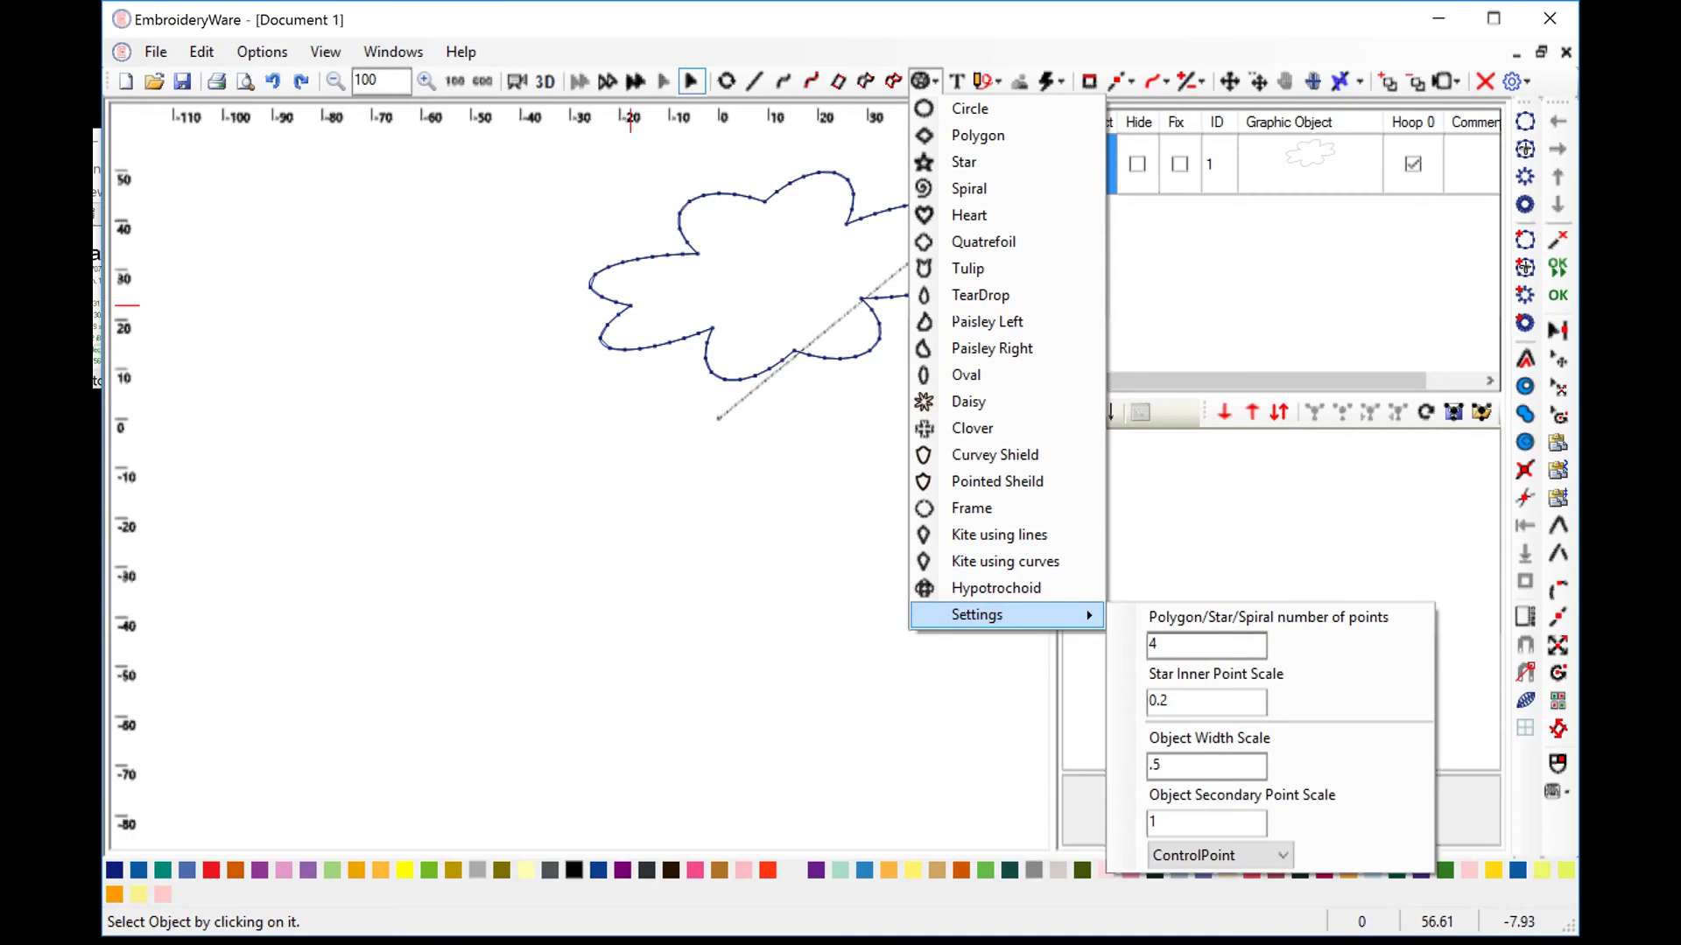
Draw a diagonal quatrefoil from about (-68, 8) to about (-24, -50).
{"action": "left_click", "coordinate": [961, 241]}
{"action": "left_click_drag", "start_coordinate": [383, 378], "coordinate": [598, 666]}
{"action": "left_click", "coordinate": [599, 666]}
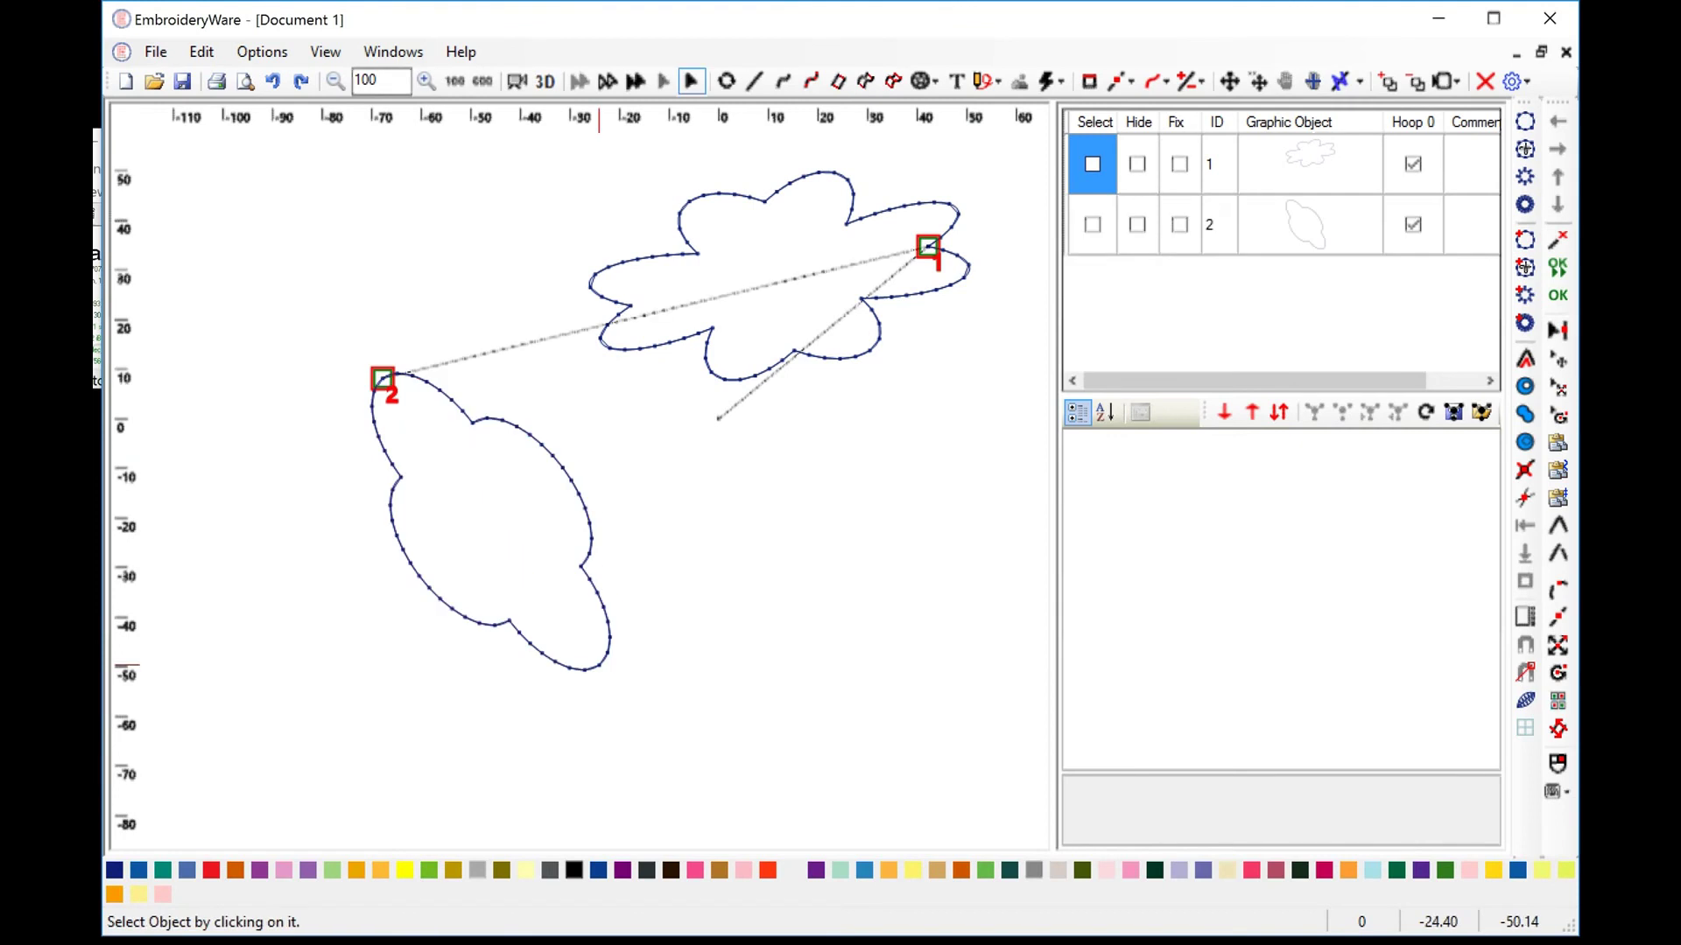
Switch the secondary point scaling option from ControlPoint to EndPoint in the shape settings.
{"action": "left_click", "coordinate": [924, 81]}
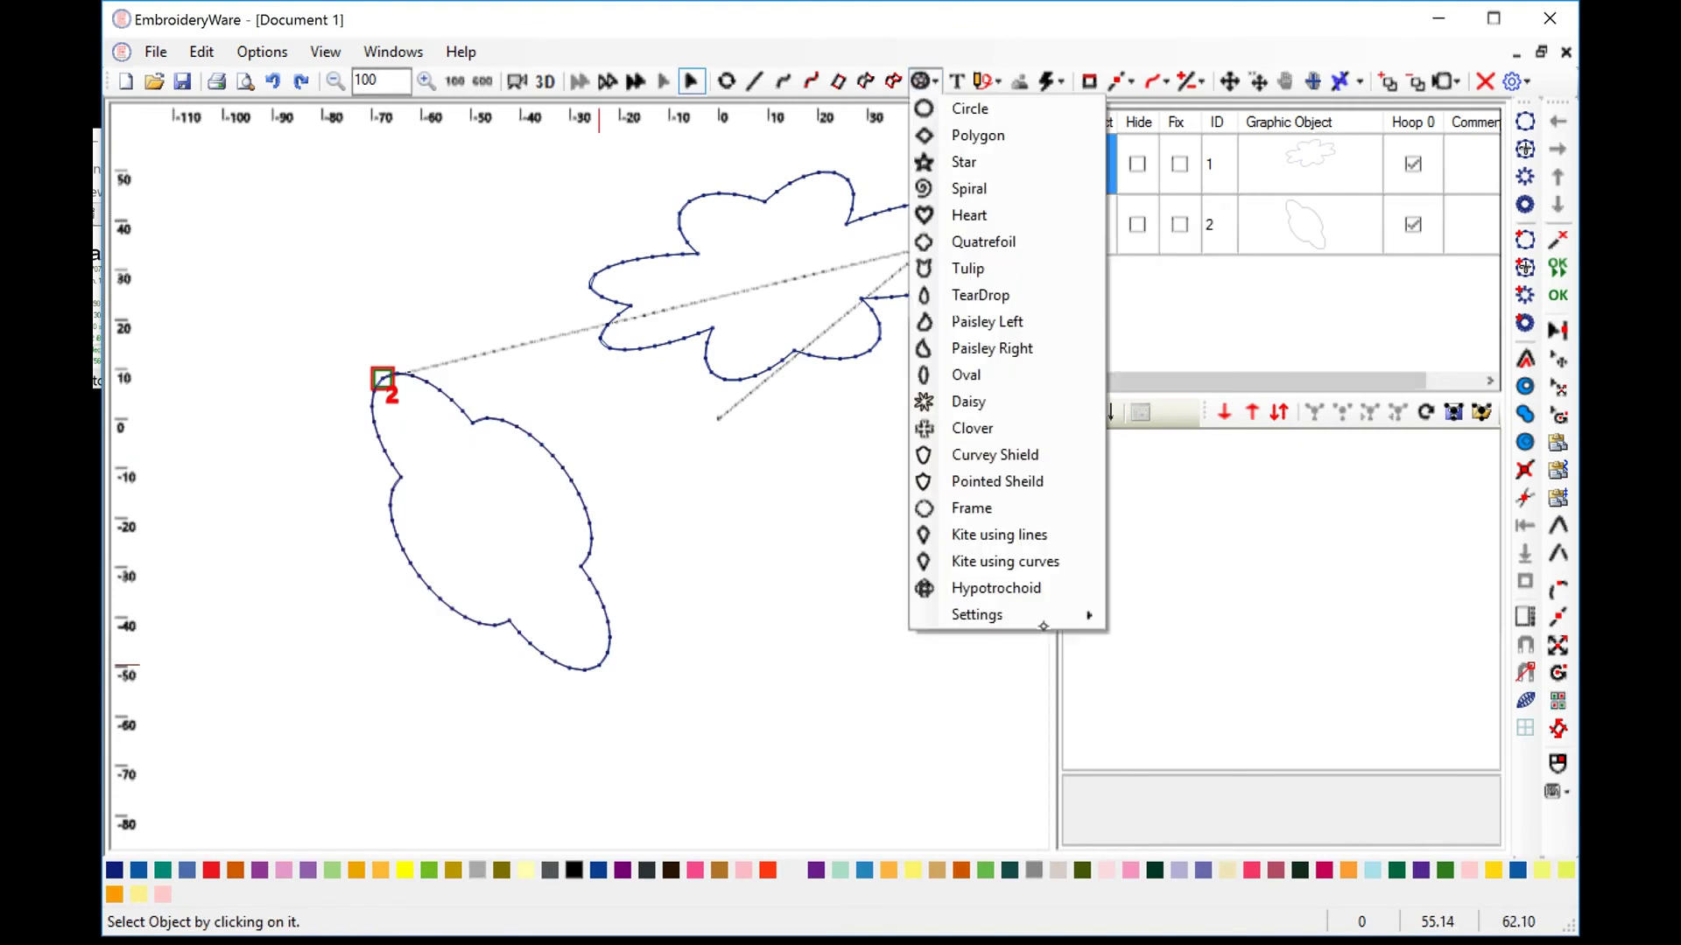
{"action": "mouse_move", "coordinate": [1043, 621]}
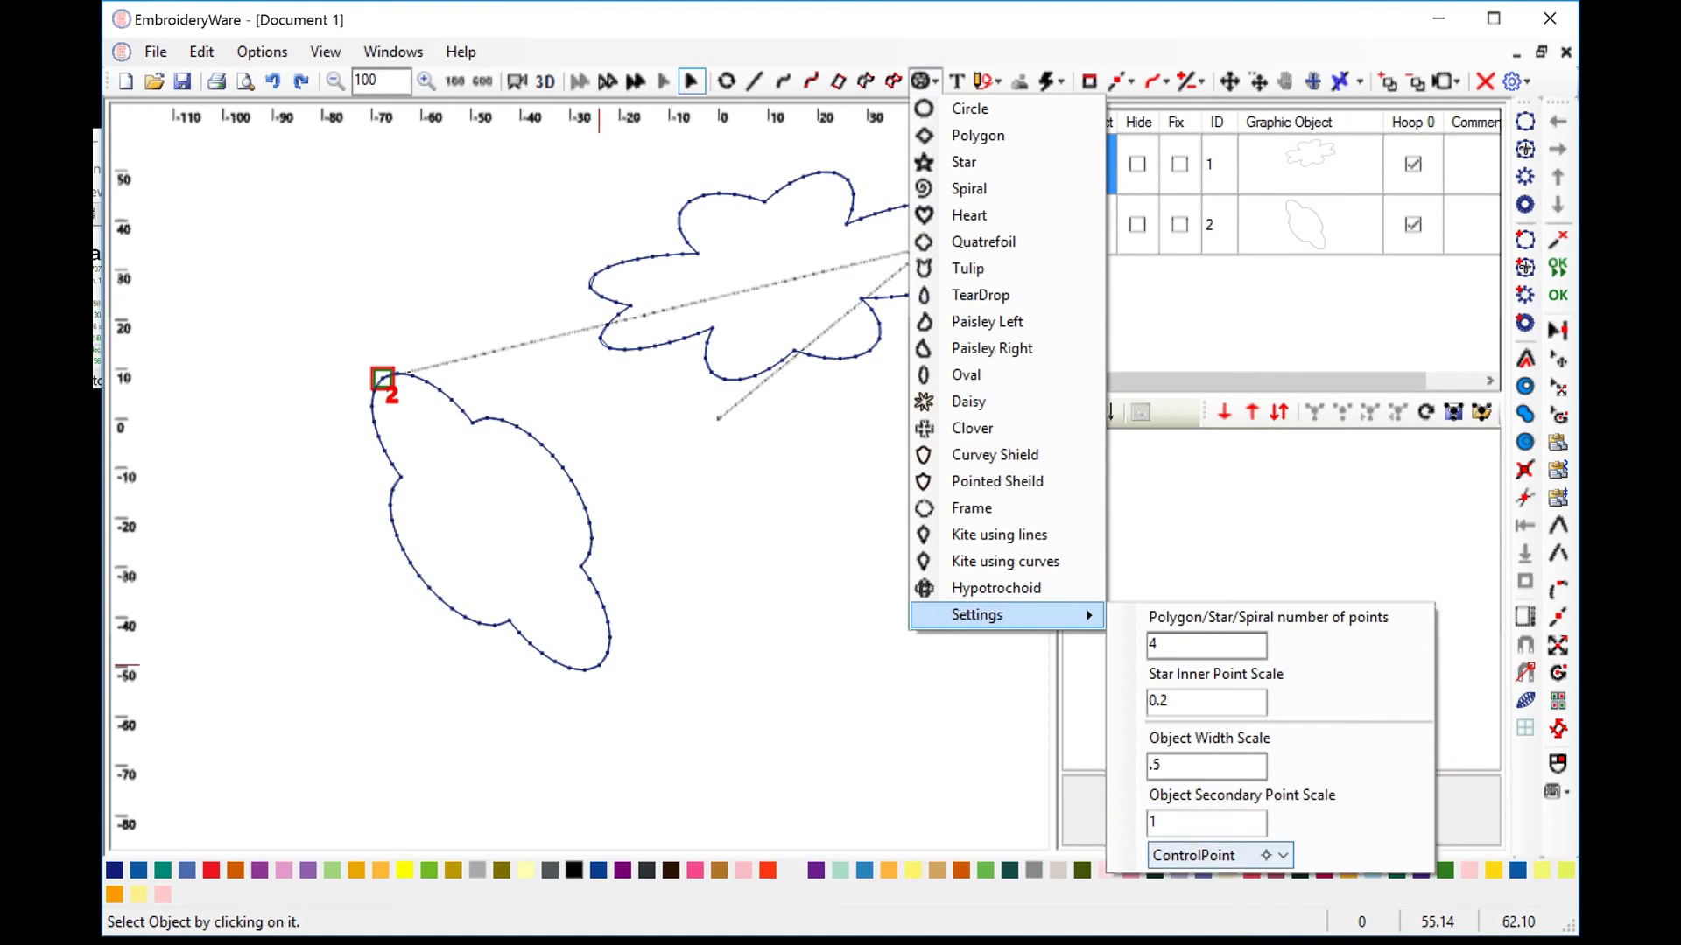
{"action": "left_click", "coordinate": [1271, 855]}
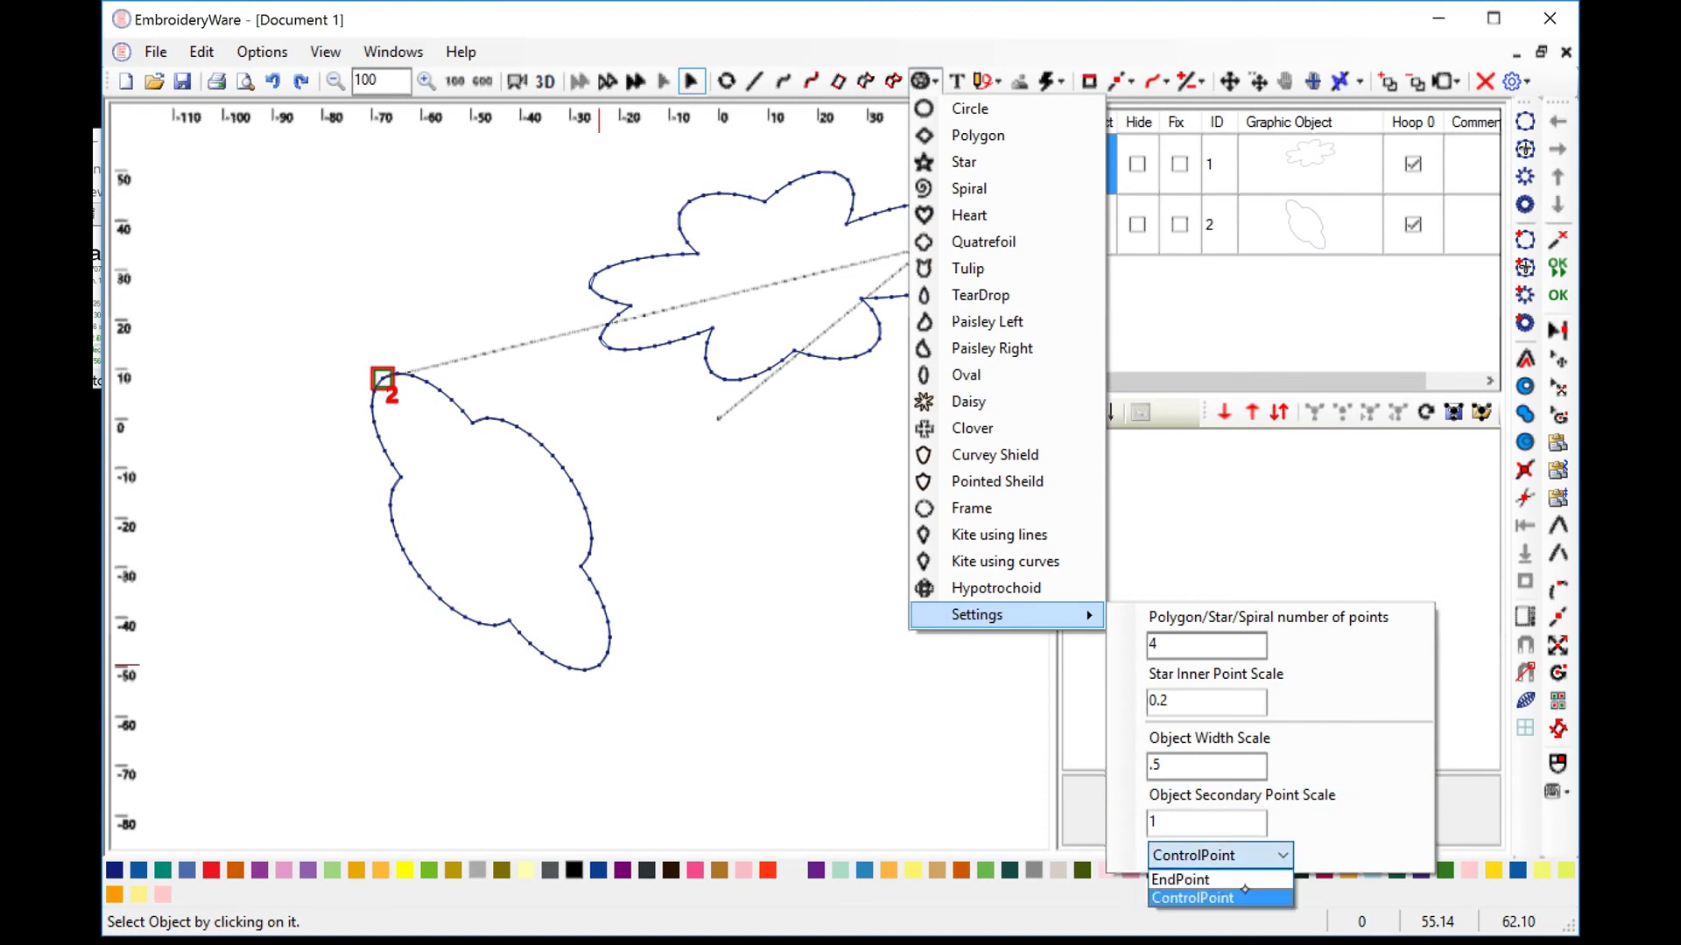
{"action": "left_click", "coordinate": [1181, 879]}
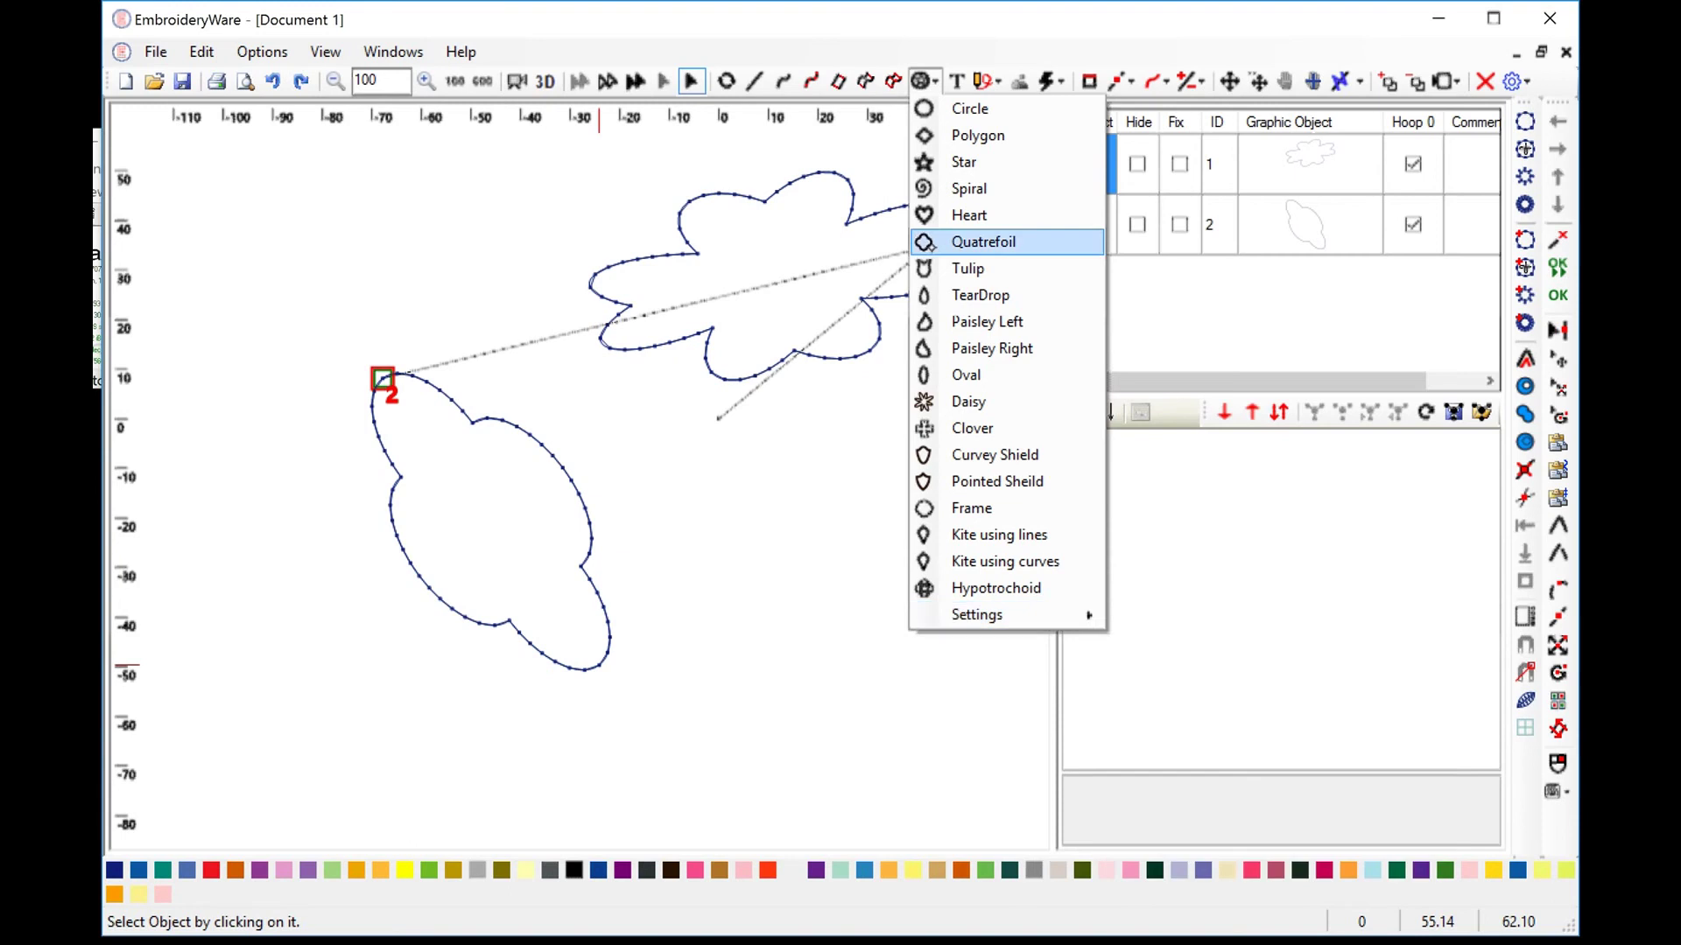
Draw another diagonal quatrefoil from about (-2, -11) to about (34, -60).
{"action": "left_click", "coordinate": [980, 242]}
{"action": "left_click", "coordinate": [709, 471]}
{"action": "left_click", "coordinate": [886, 717]}
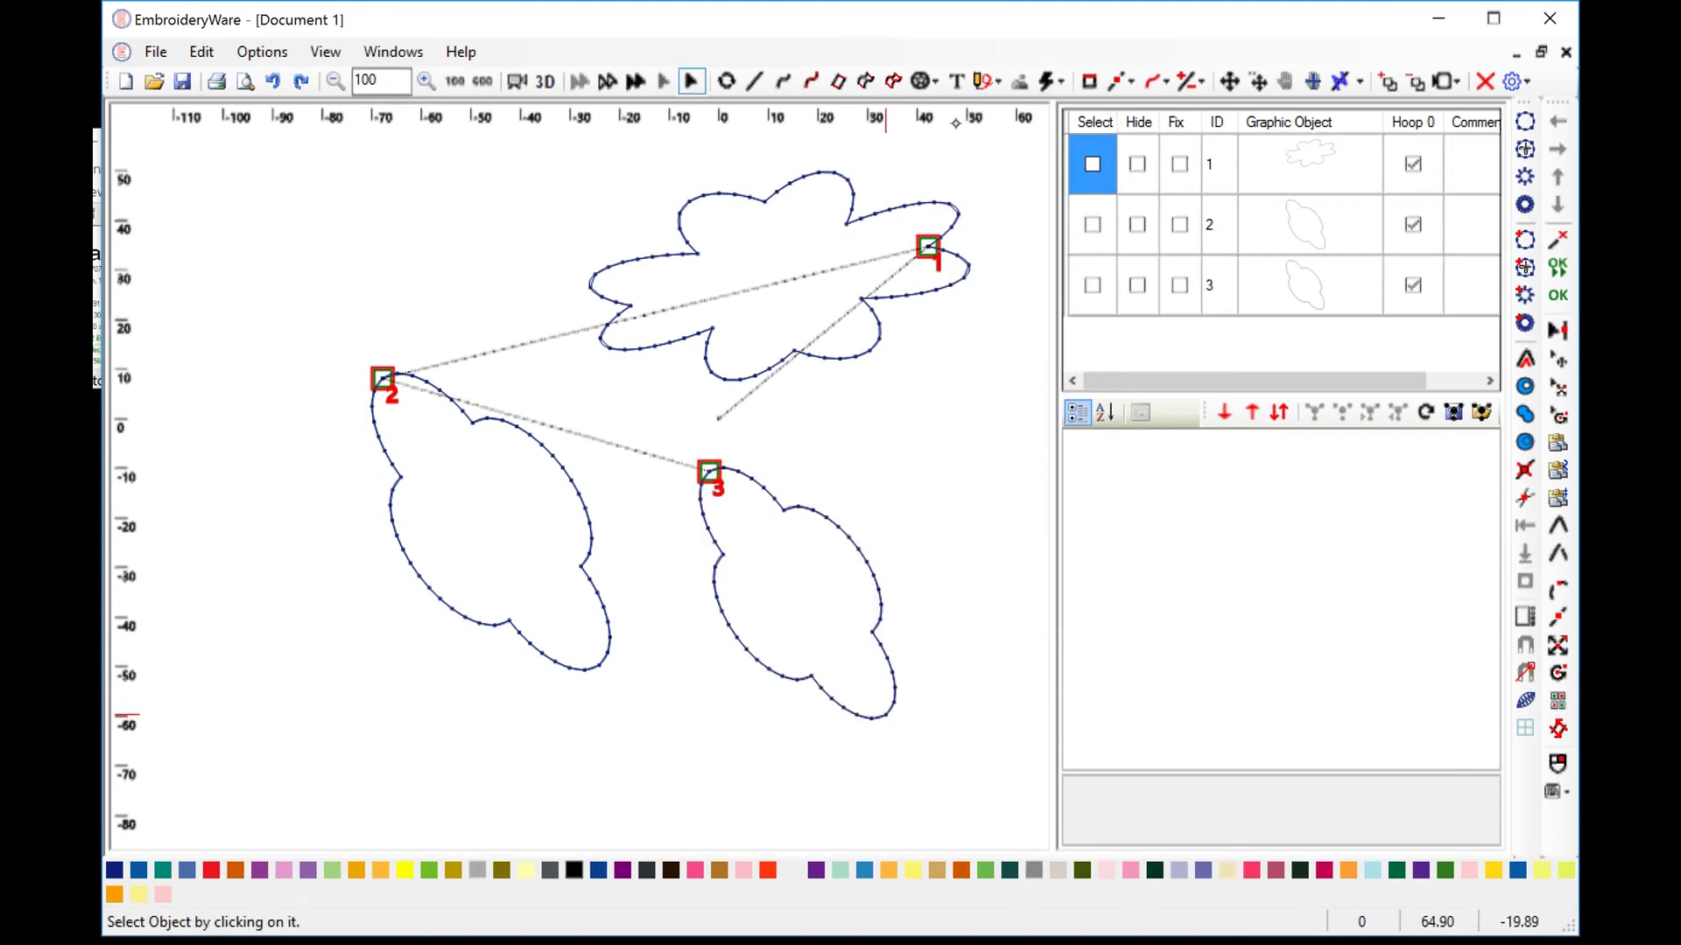
Set the object width scale to 1 in the shape settings.
{"action": "left_click", "coordinate": [925, 80]}
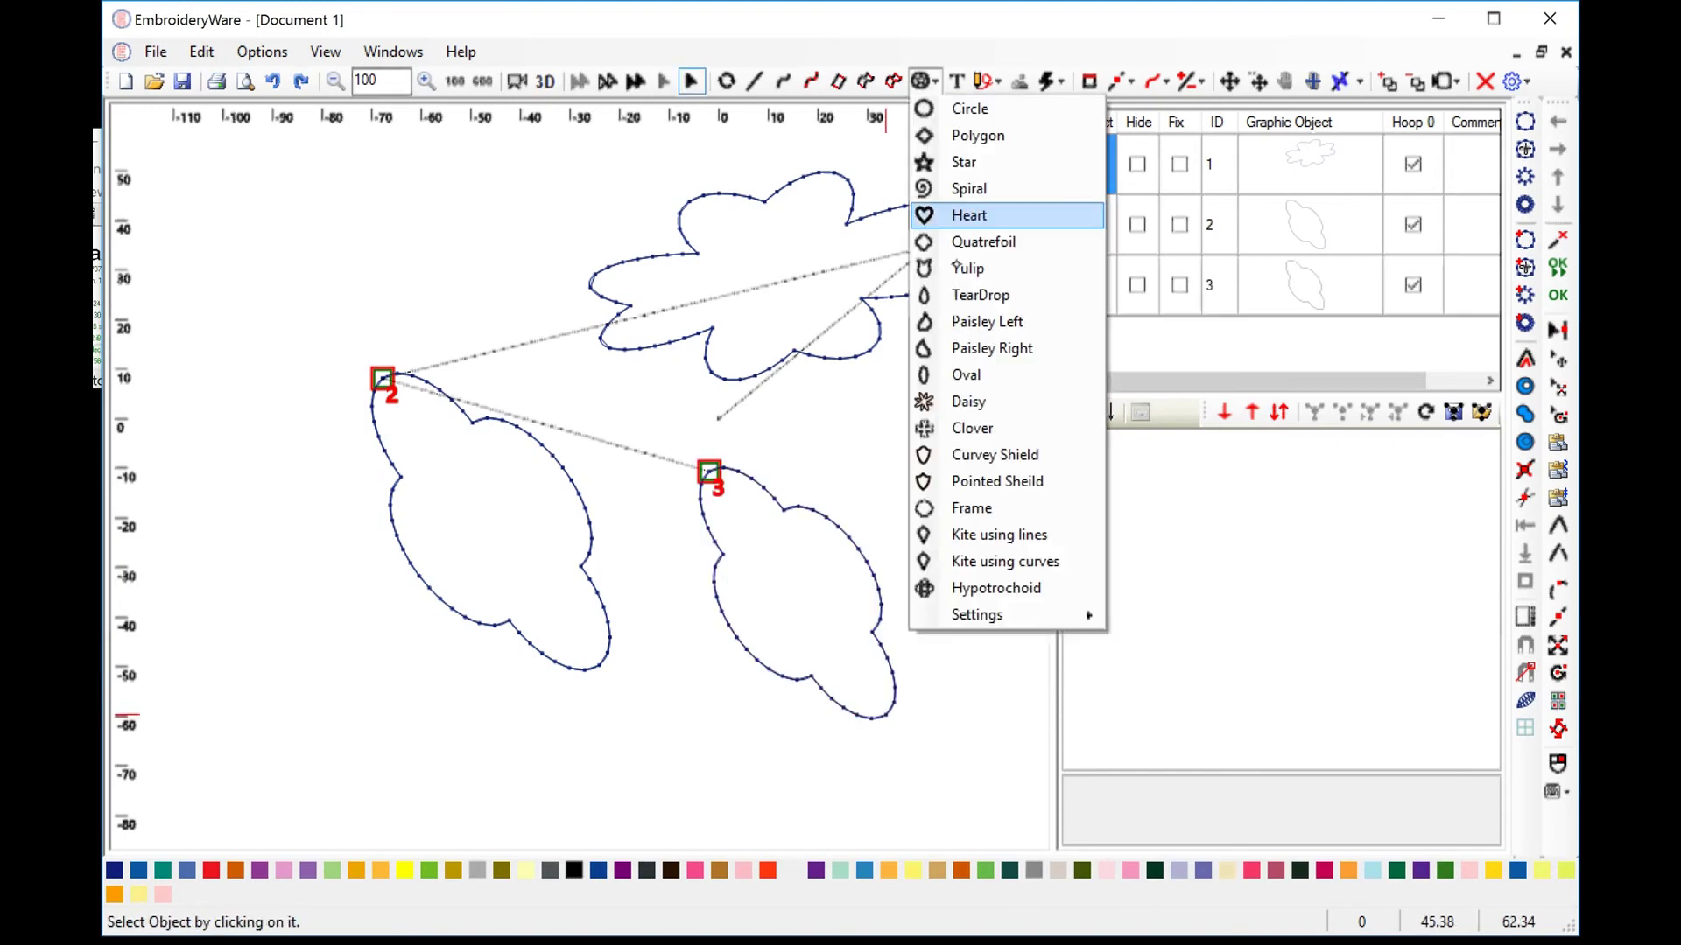
{"action": "left_click", "coordinate": [1042, 617]}
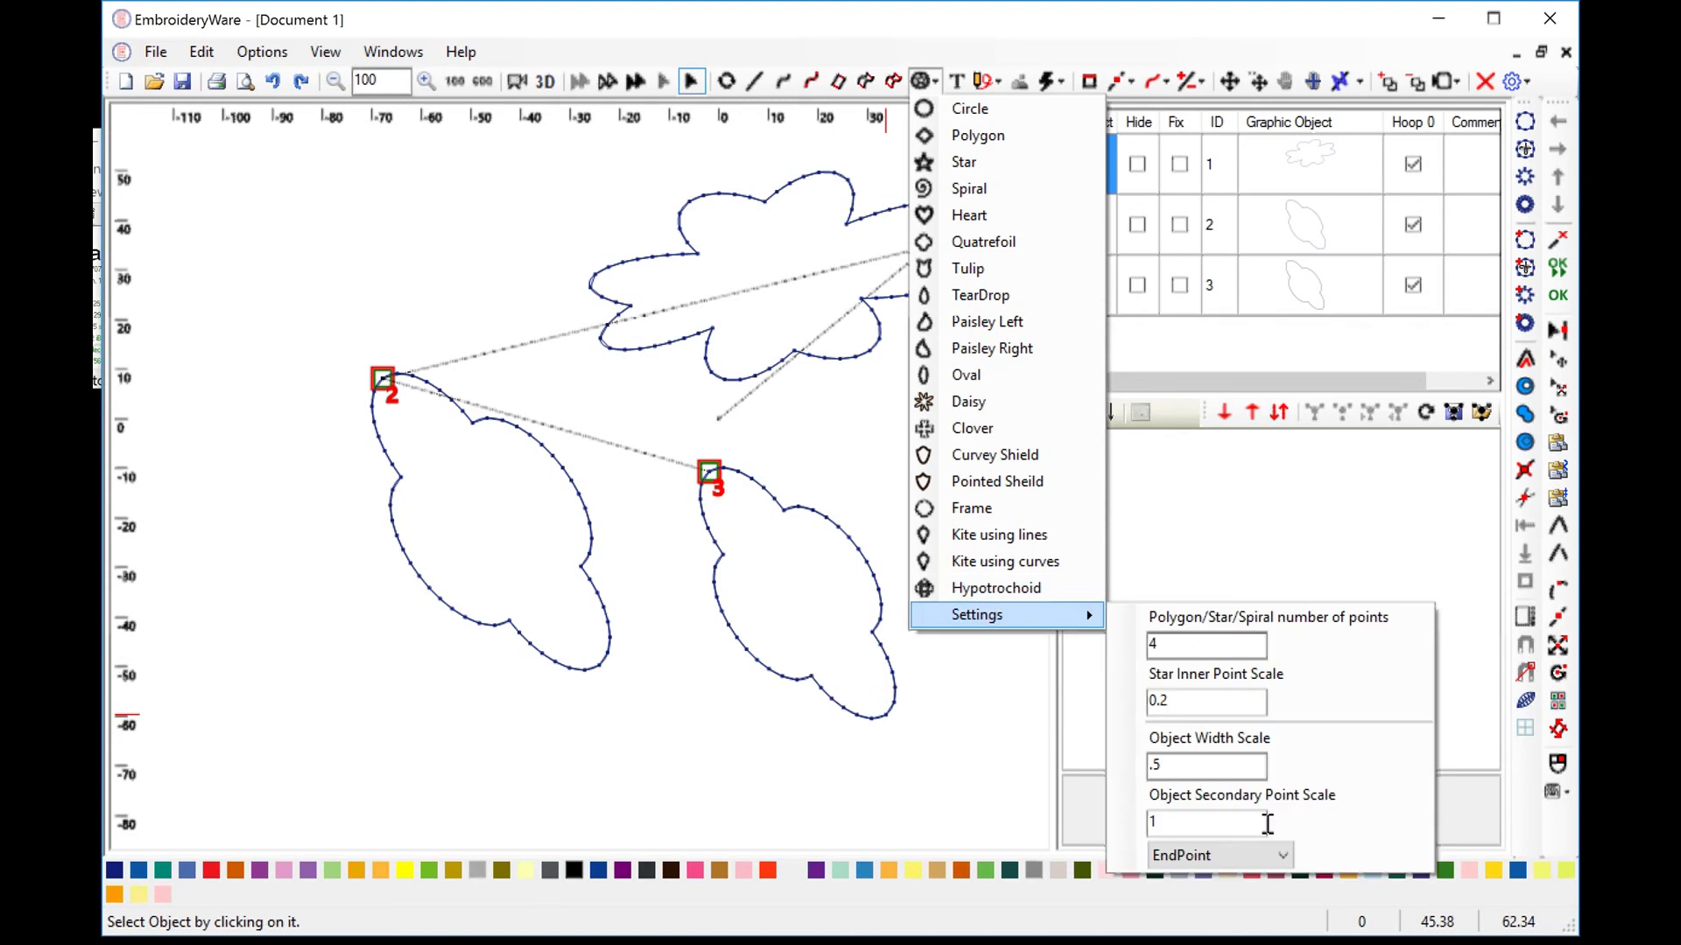
{"action": "left_click", "coordinate": [1191, 816]}
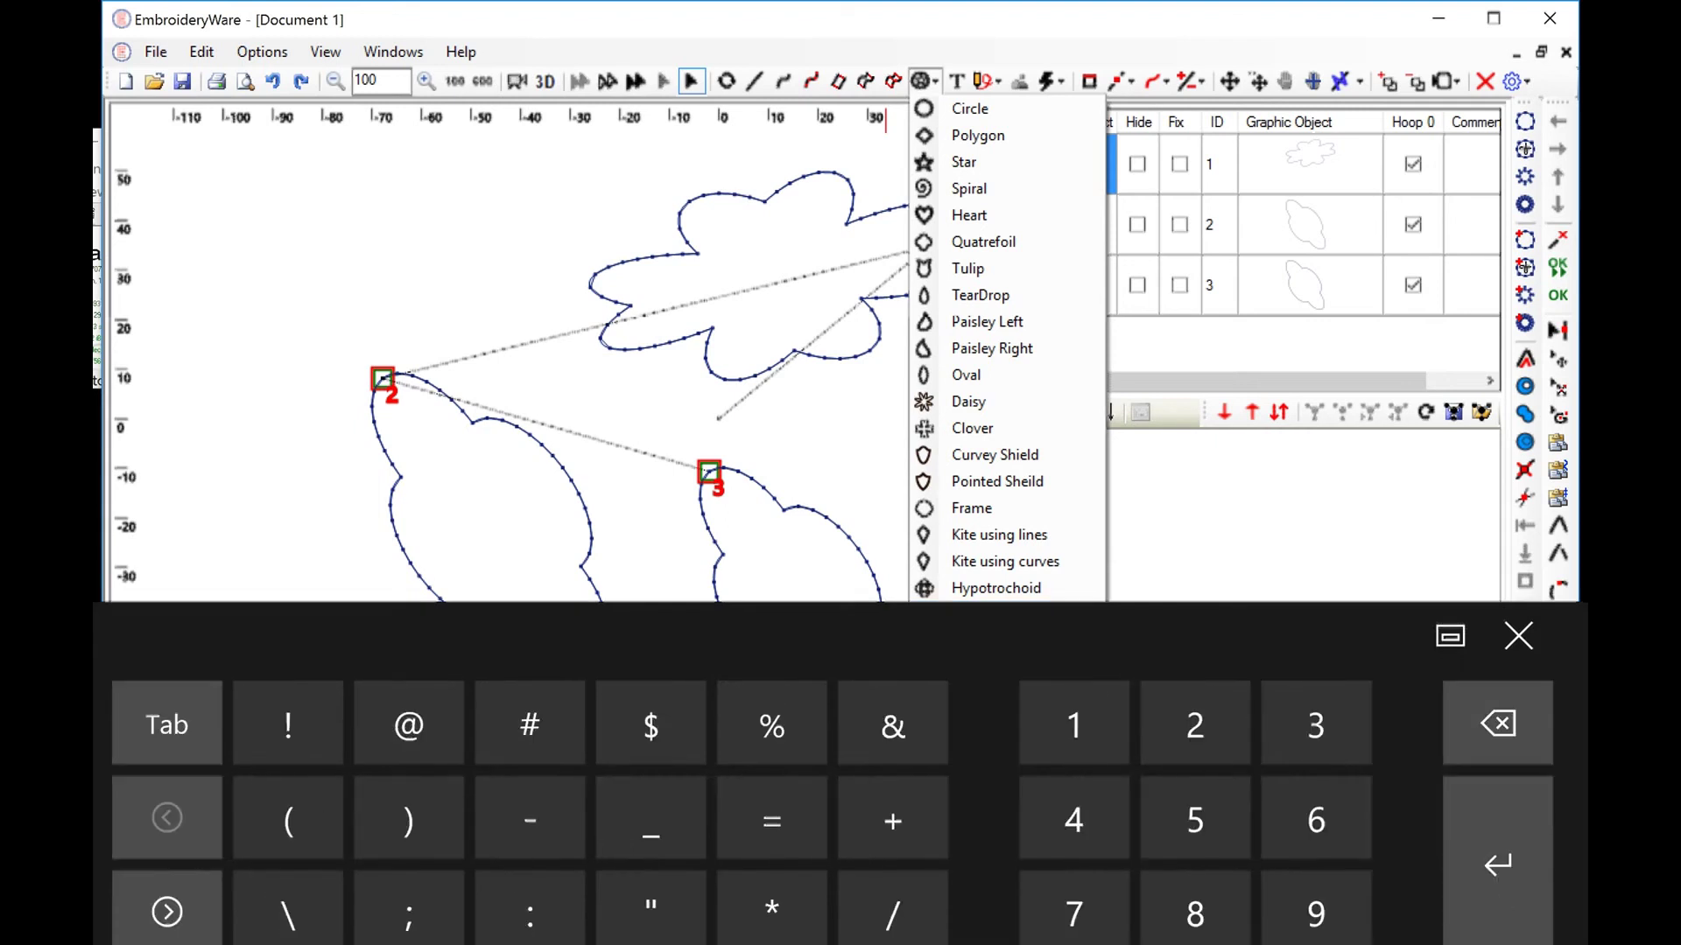
{"action": "left_click", "coordinate": [1518, 635]}
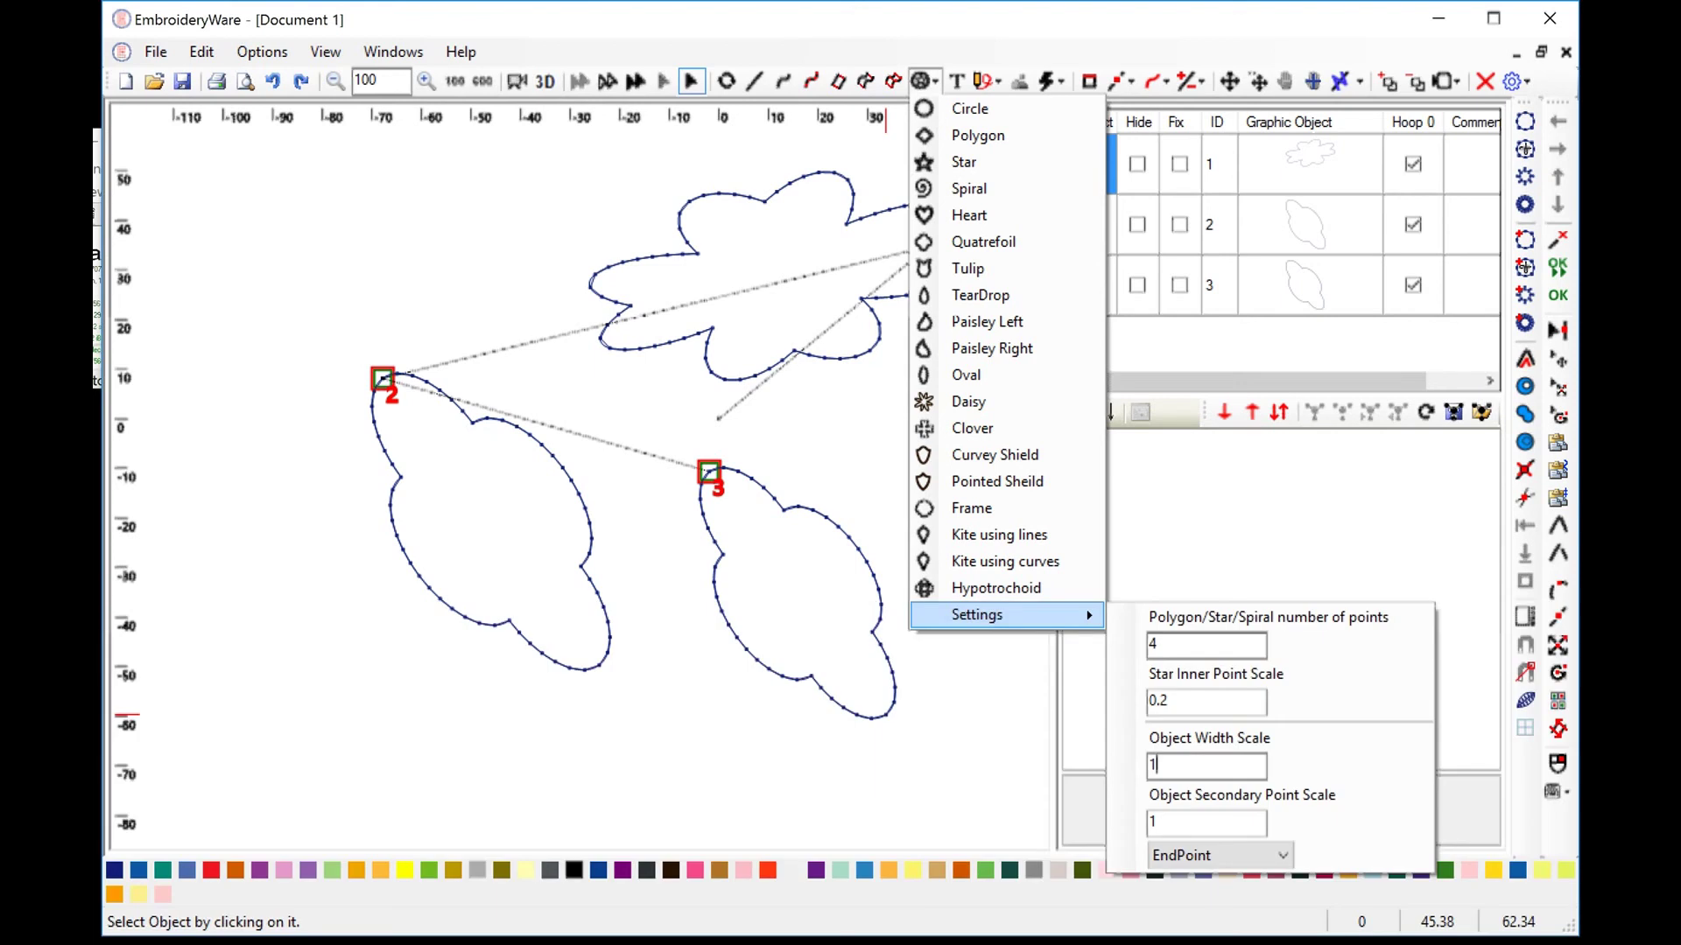
Set the object secondary point scale to .5 and draw a wide quatrefoil from about (-59, 37) to about (-12, -42).
{"action": "left_click", "coordinate": [1206, 823]}
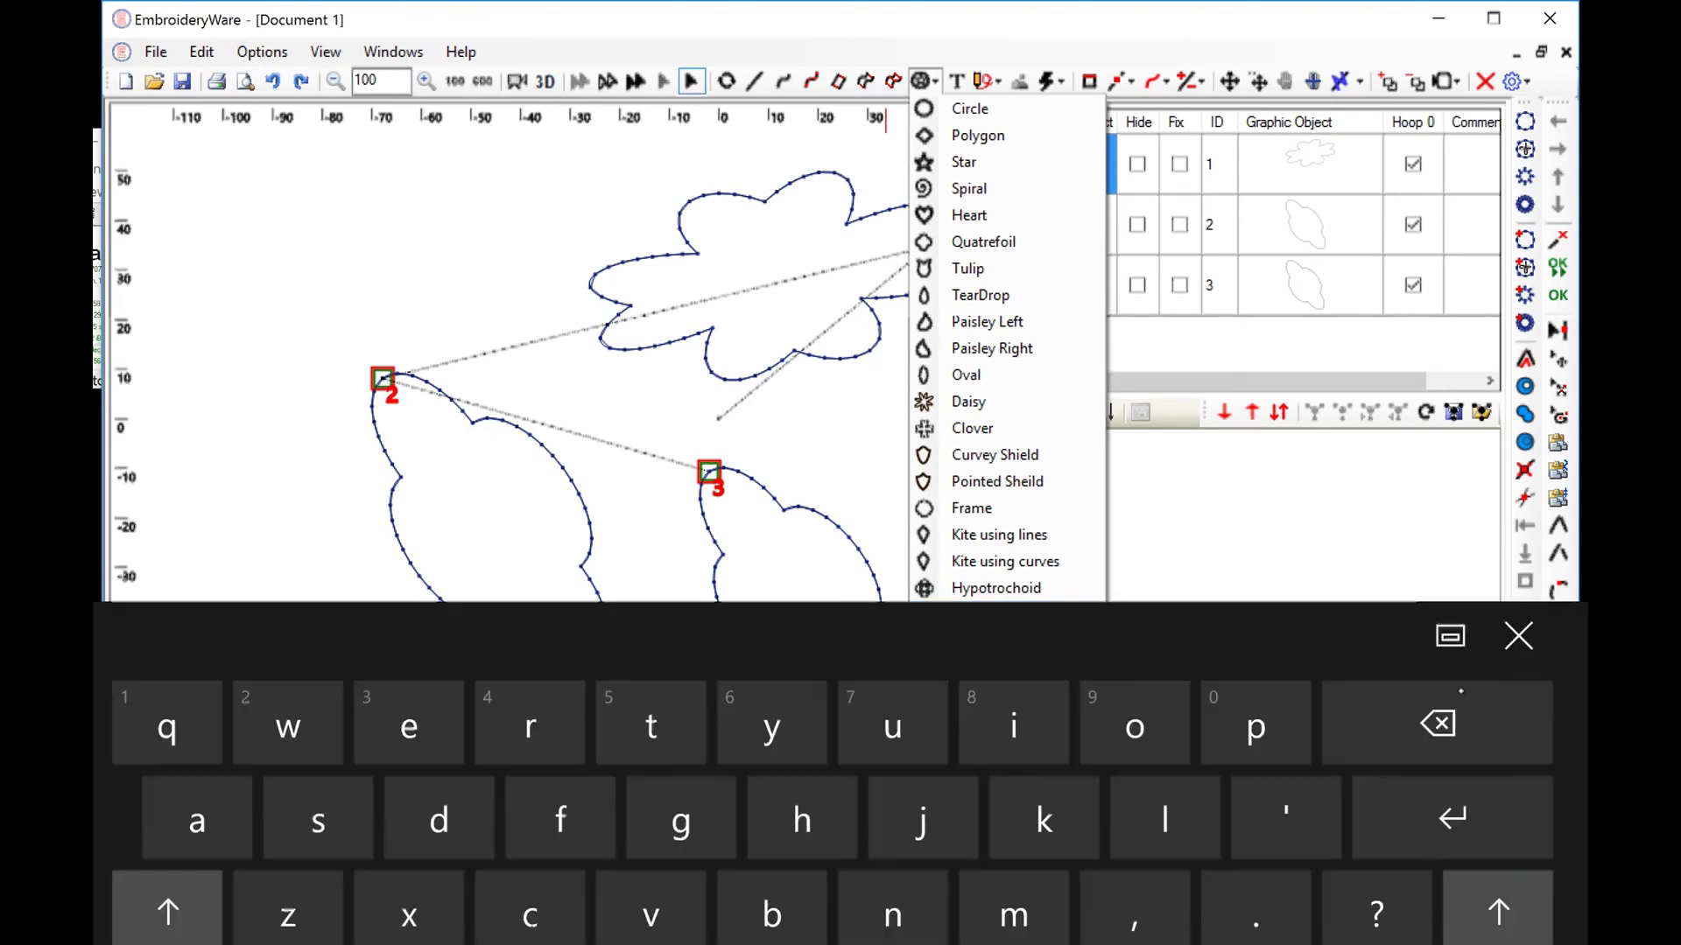
{"action": "left_click", "coordinate": [1461, 691]}
{"action": "left_click", "coordinate": [166, 944]}
{"action": "left_click", "coordinate": [1519, 636]}
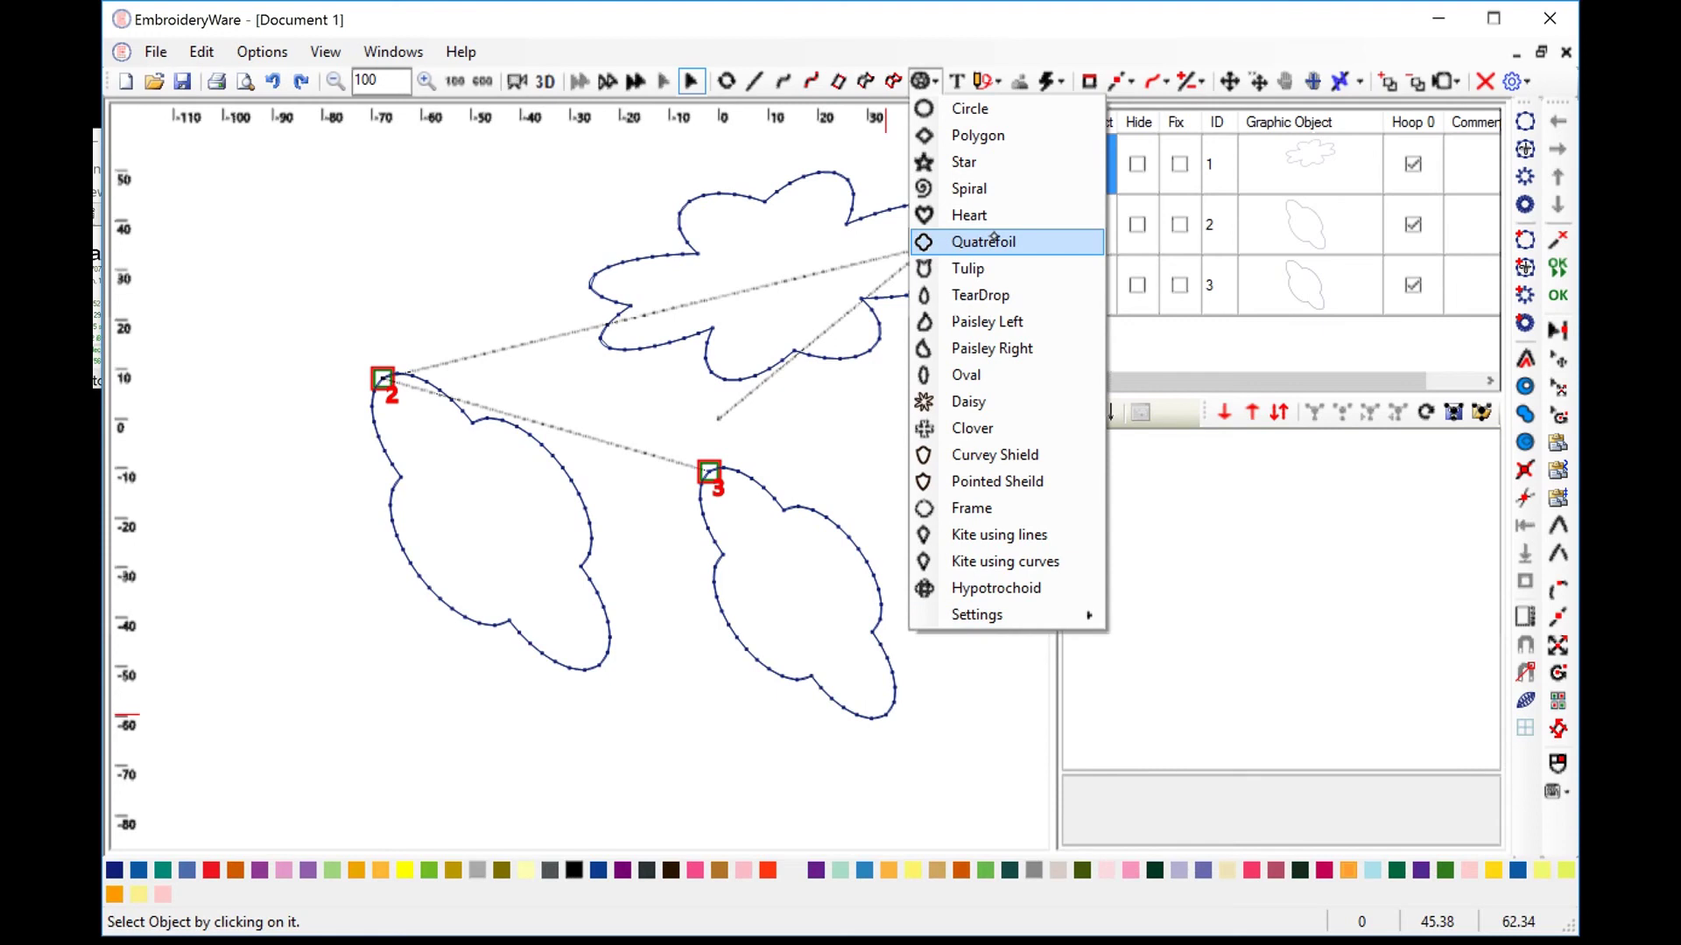
{"action": "left_click", "coordinate": [993, 240]}
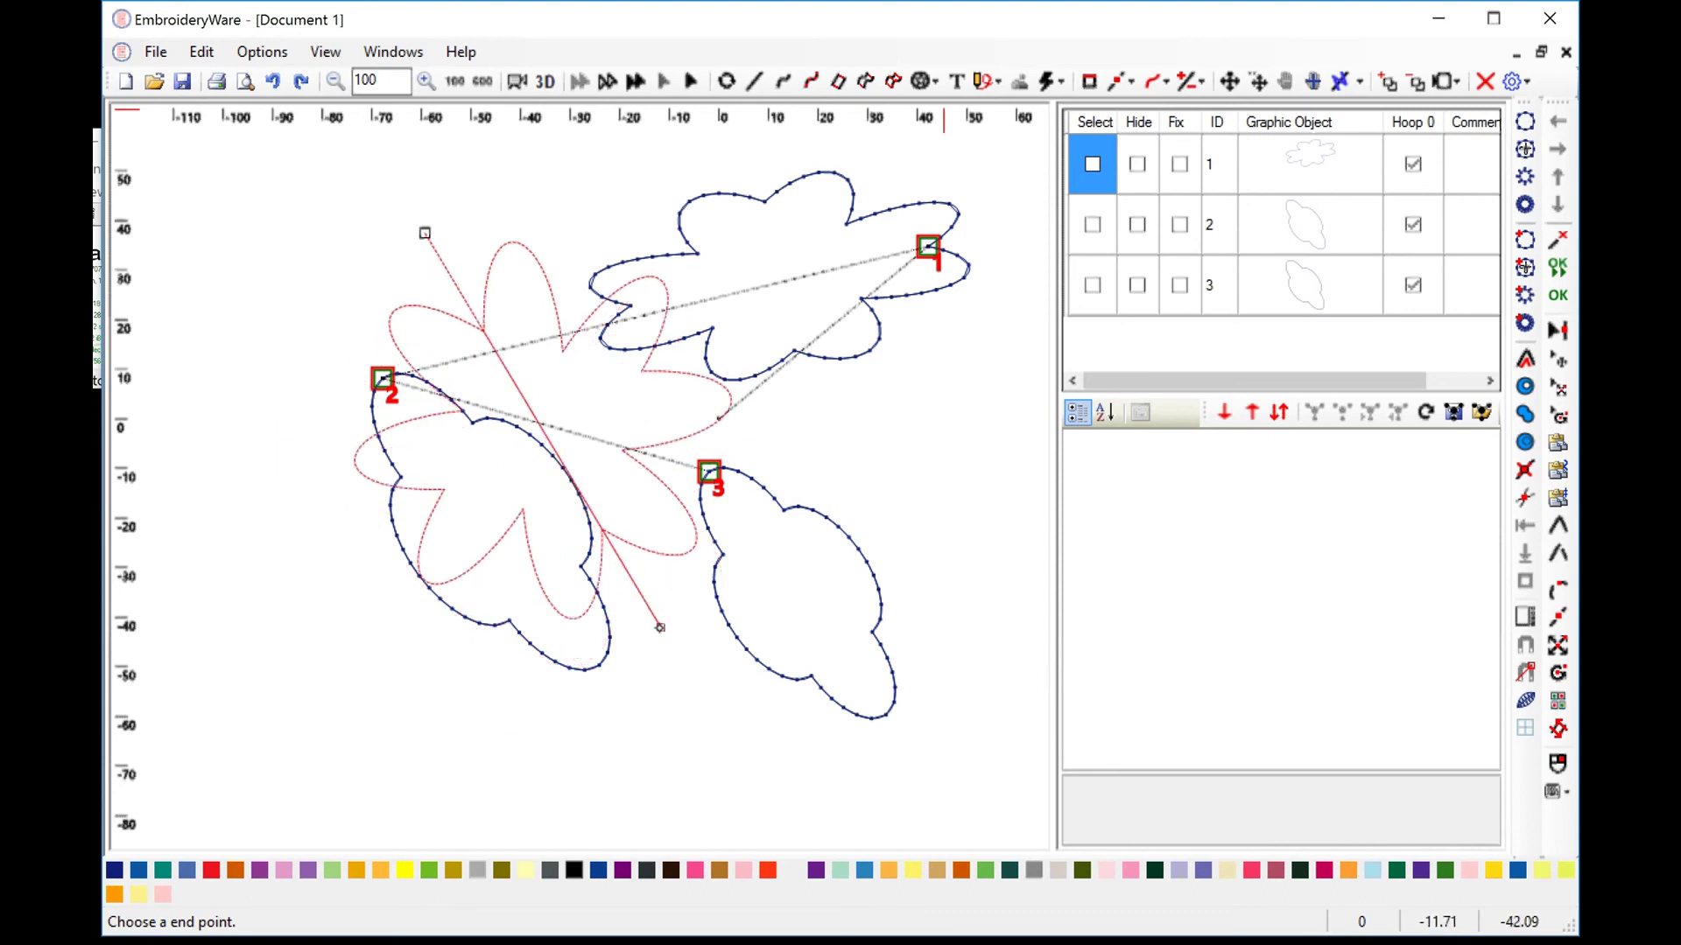
{"action": "left_click", "coordinate": [660, 627]}
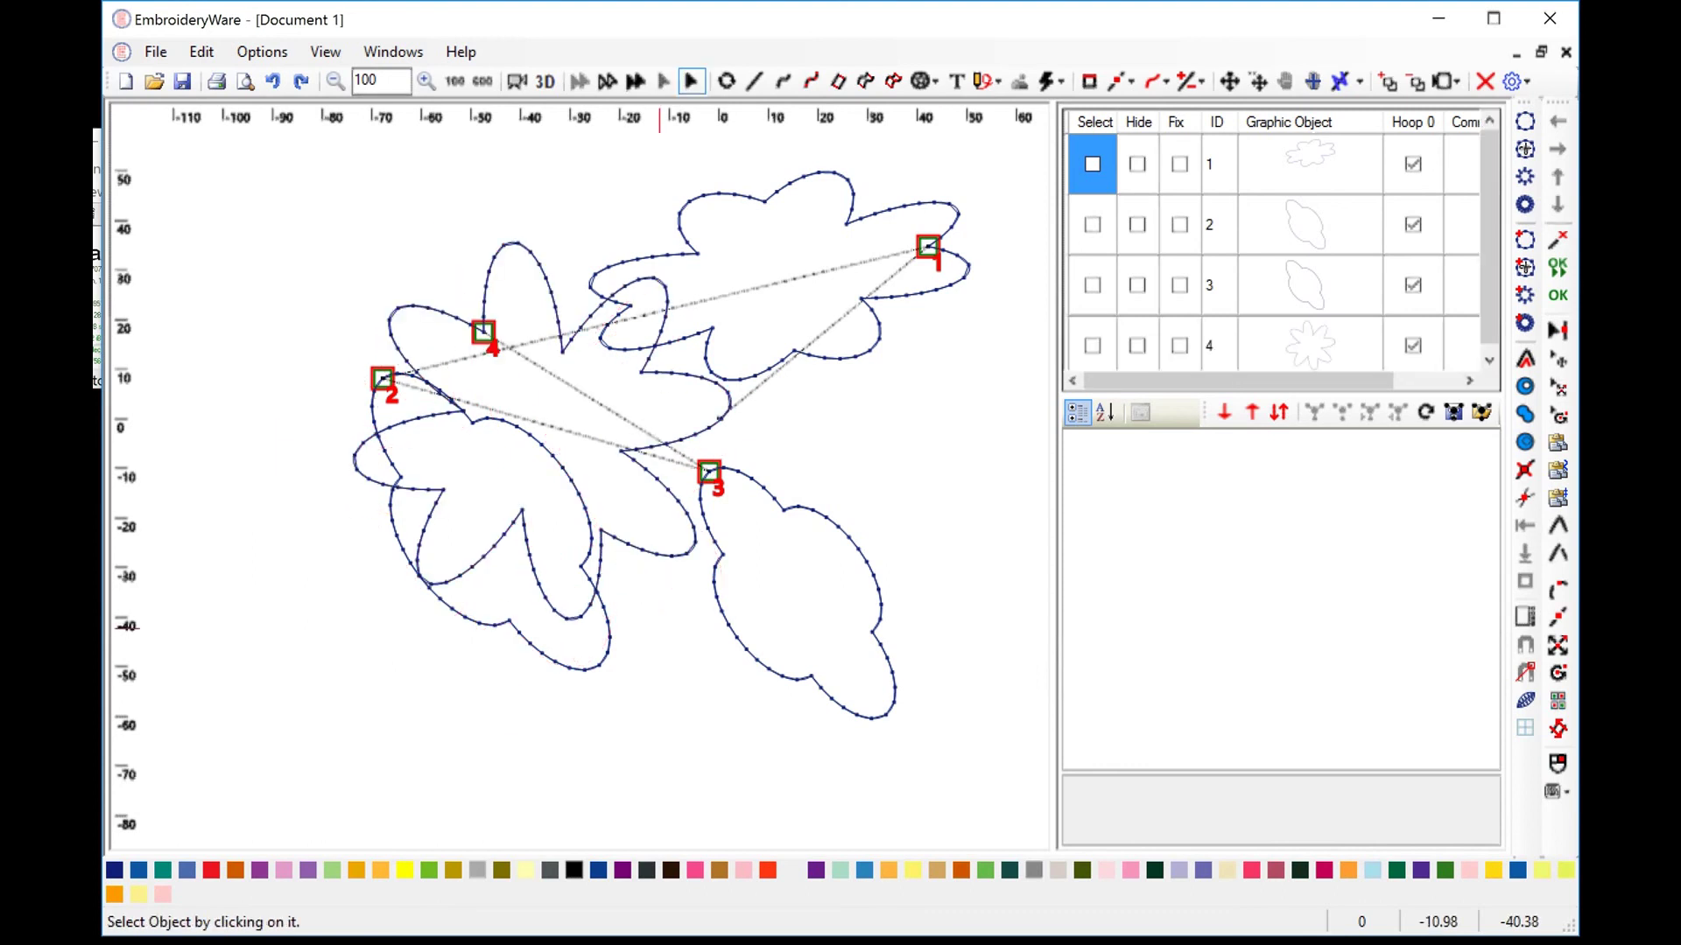
Switch the secondary point scaling option from EndPoint to ControlPoint, keeping the scale at .5.
{"action": "left_click", "coordinate": [925, 80]}
{"action": "mouse_move", "coordinate": [1007, 615]}
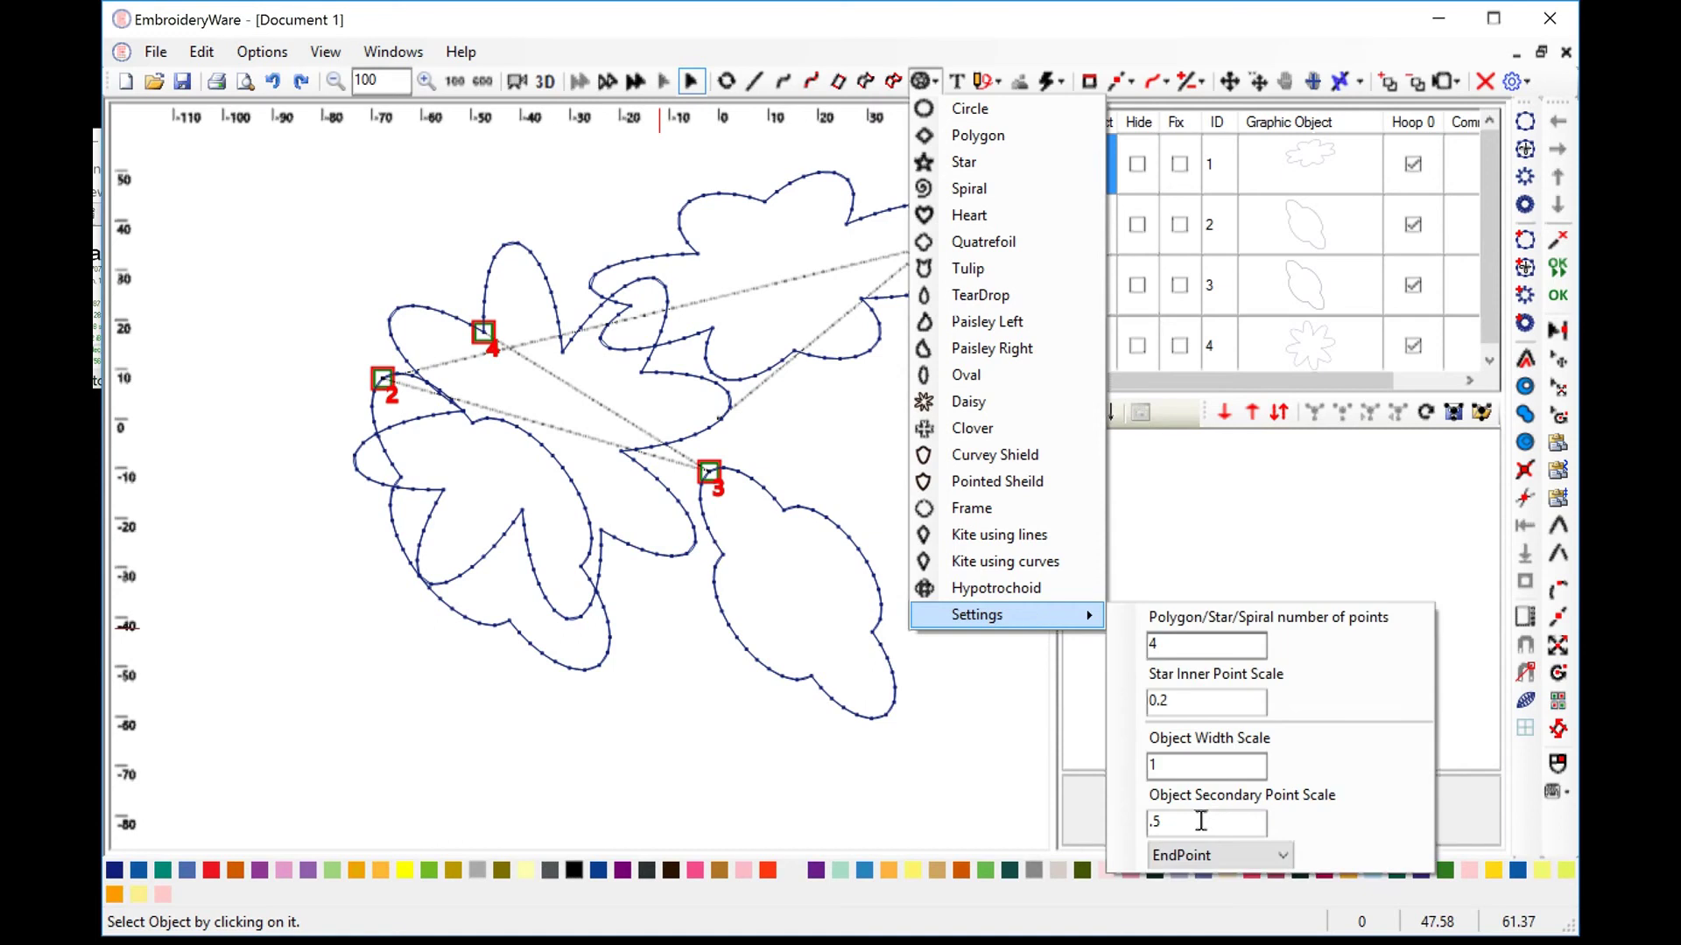
{"action": "left_click", "coordinate": [1209, 855]}
{"action": "left_click", "coordinate": [1217, 895]}
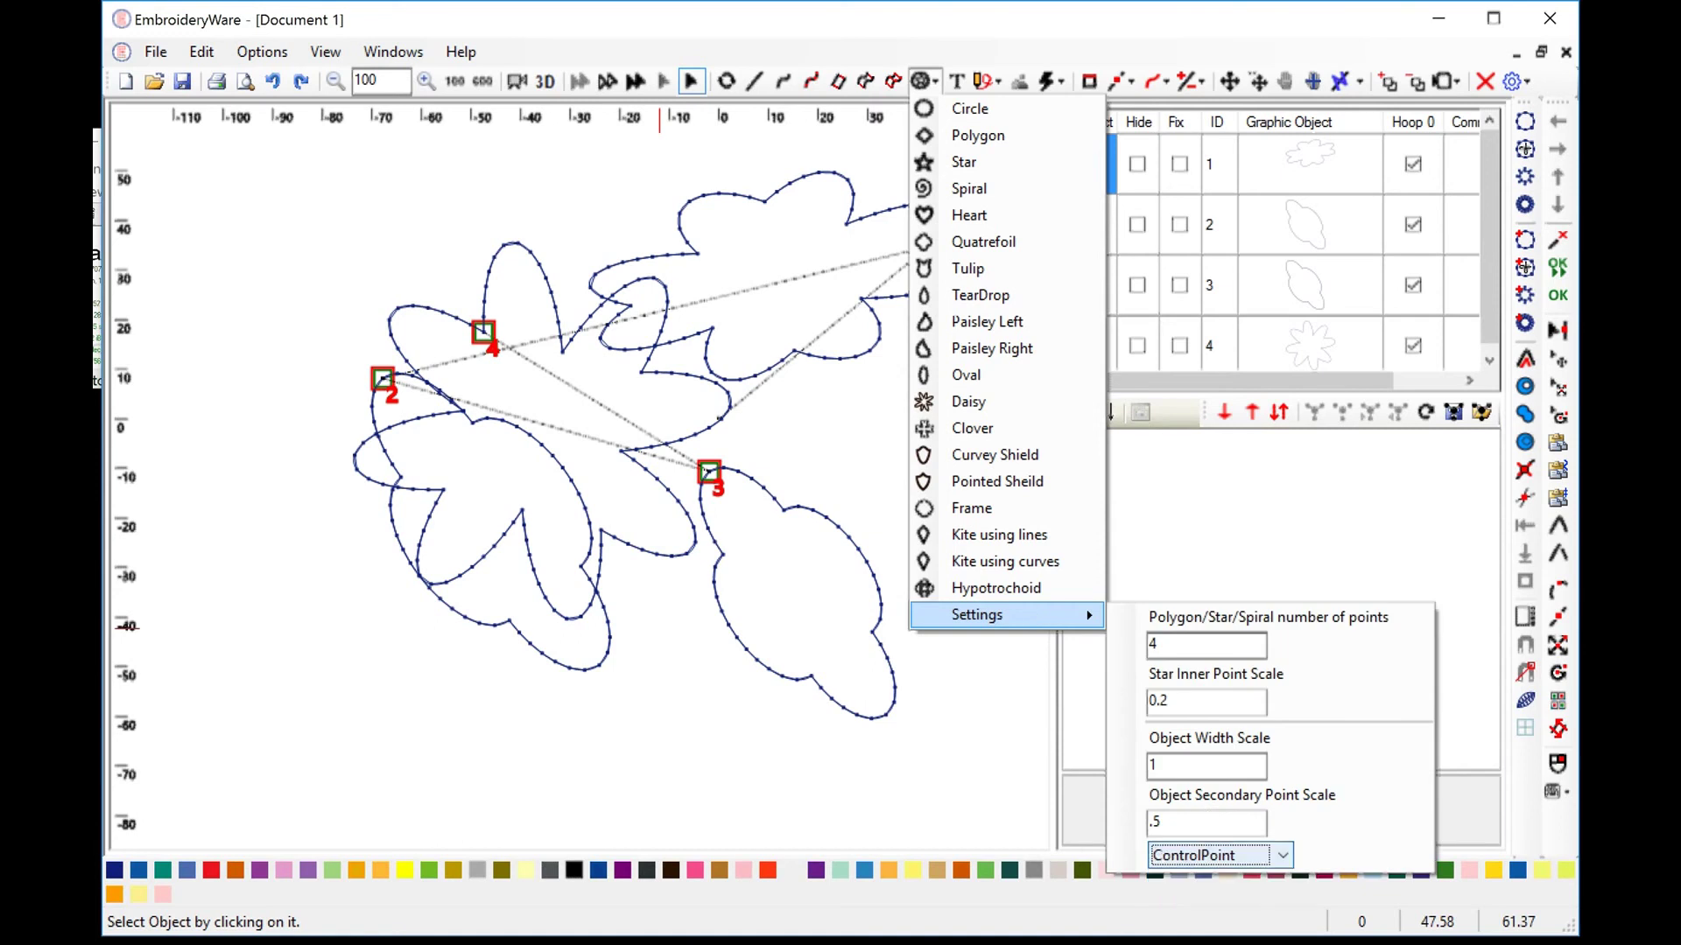
{"action": "left_click", "coordinate": [893, 81]}
Draw a nearly vertical quatrefoil from about (-83, 37) to about (-80, -17).
{"action": "left_click", "coordinate": [923, 81]}
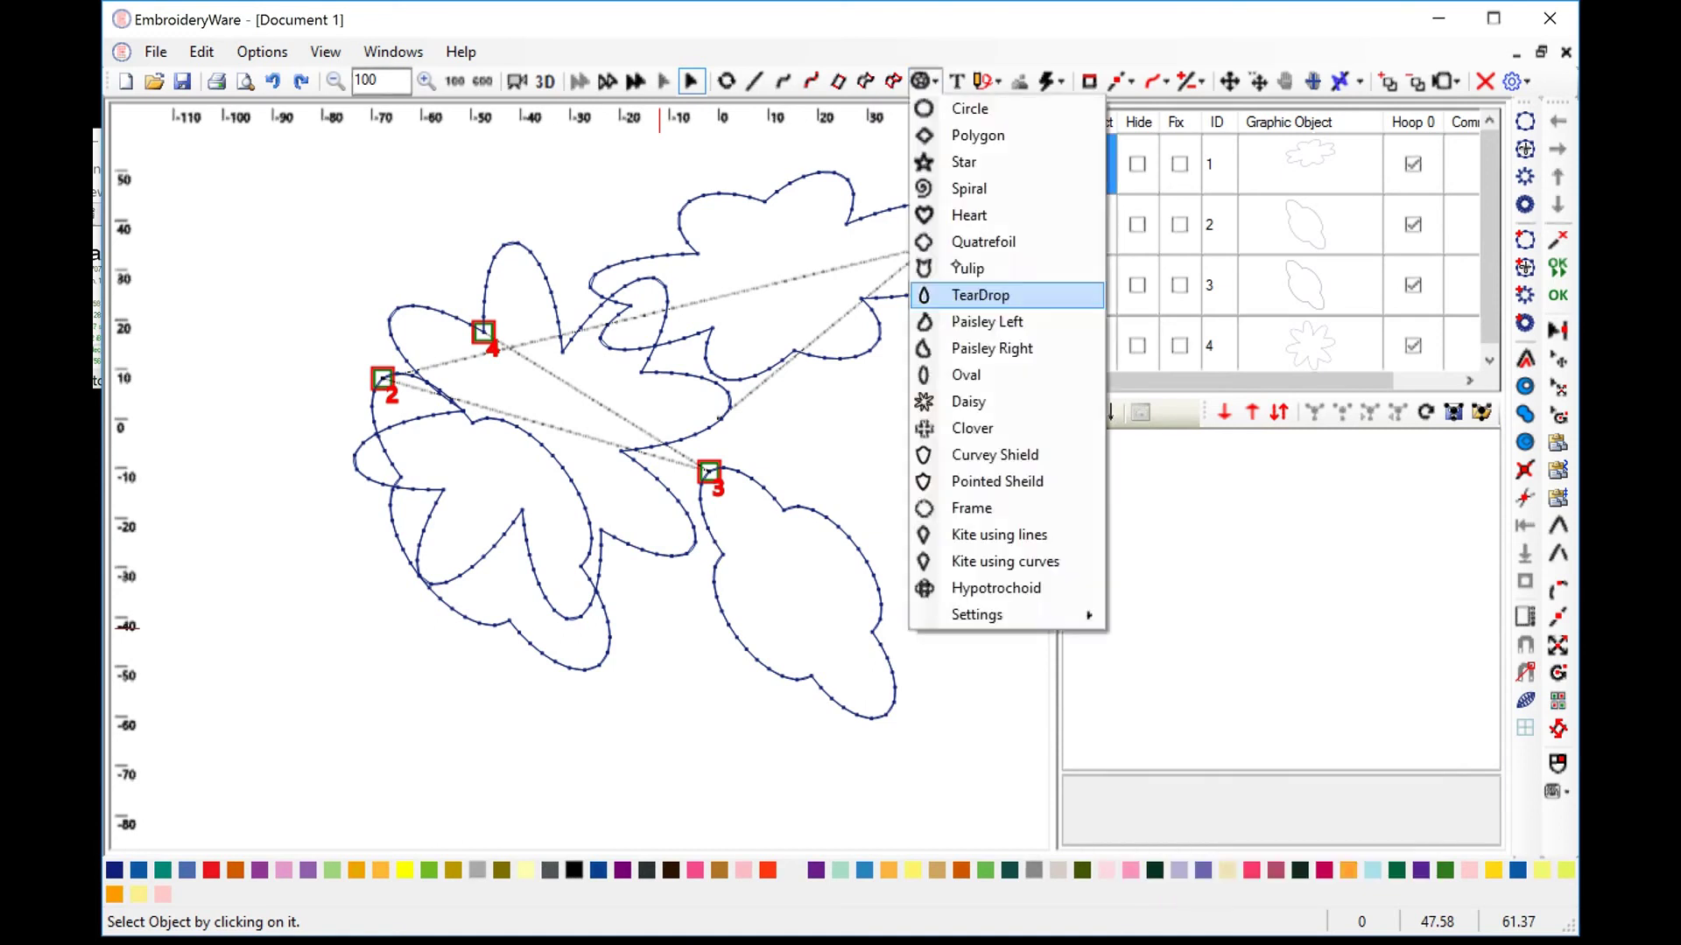
{"action": "left_click", "coordinate": [949, 243]}
{"action": "left_click_drag", "start_coordinate": [307, 233], "coordinate": [325, 499]}
{"action": "left_click", "coordinate": [325, 500]}
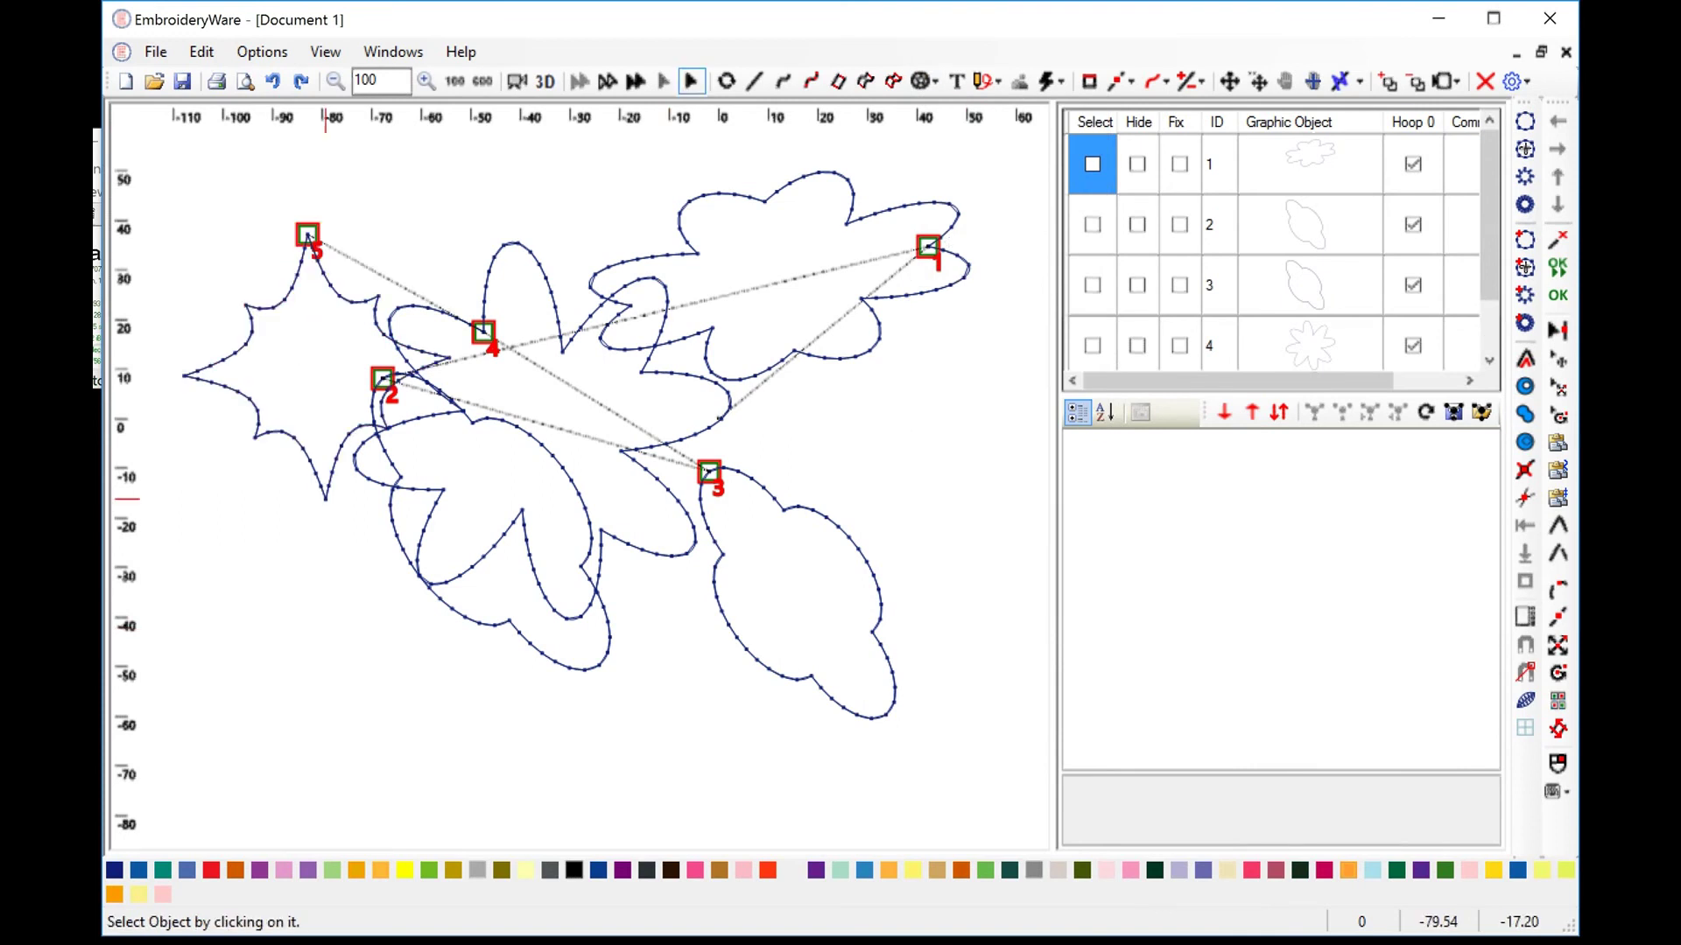
Delete all objects in the document and draw a Paisley Right shape from about (-18, 29) to about (11, -43).
{"action": "key", "text": "ctrl+a"}
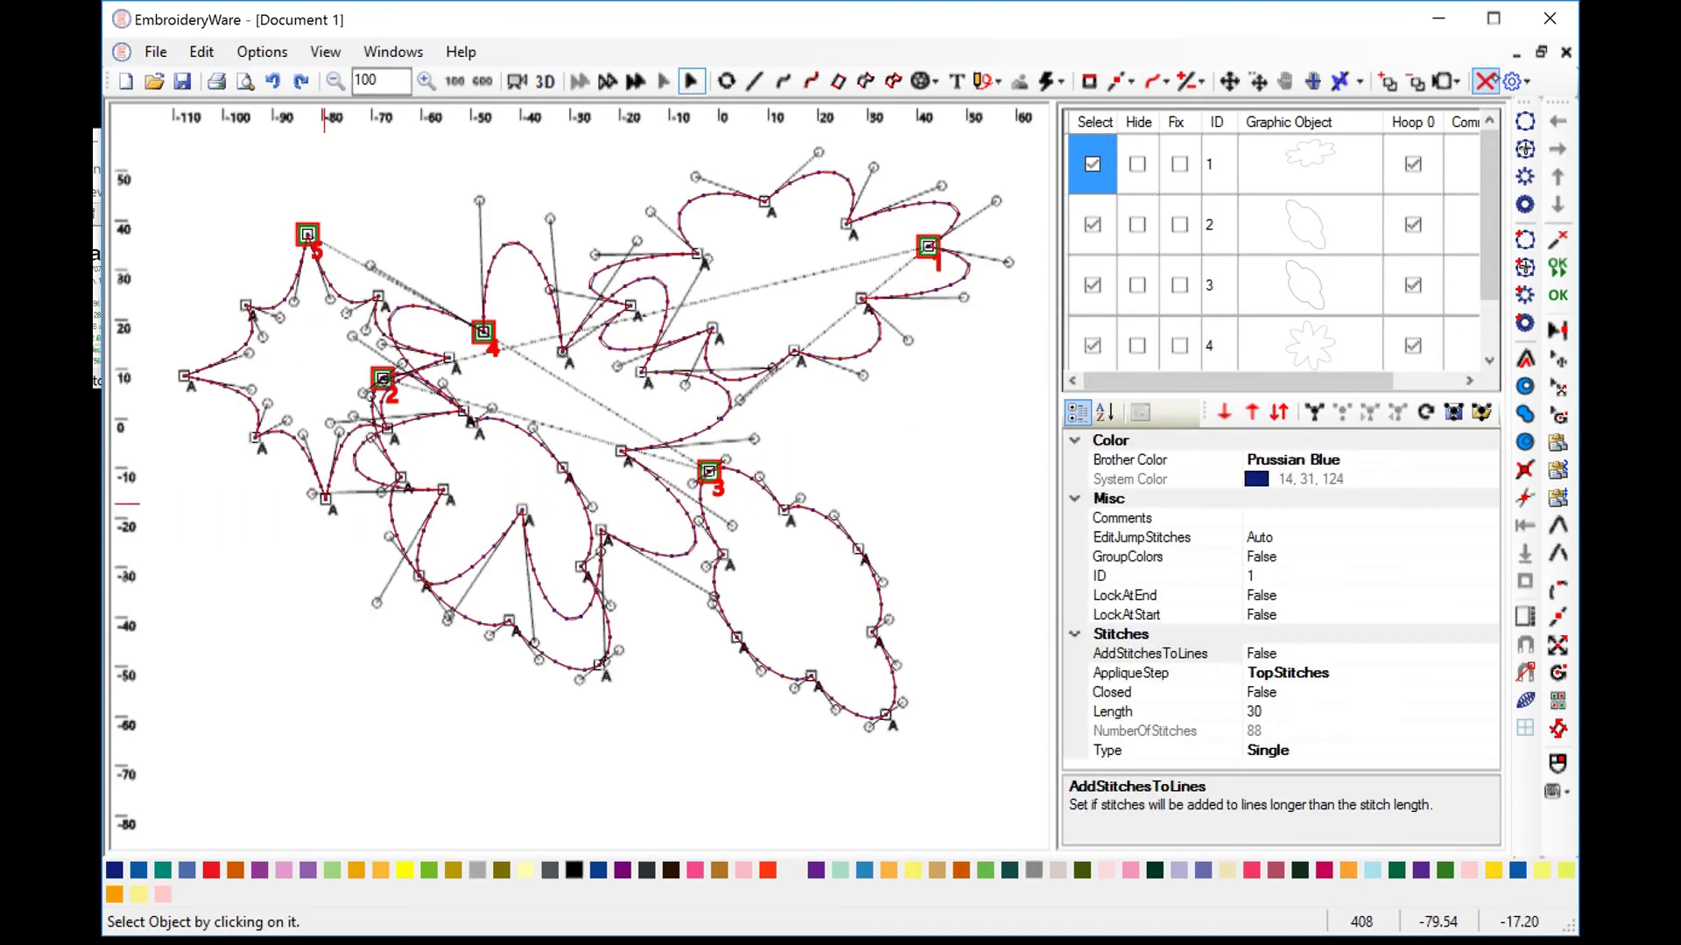
{"action": "left_click", "coordinate": [1486, 82]}
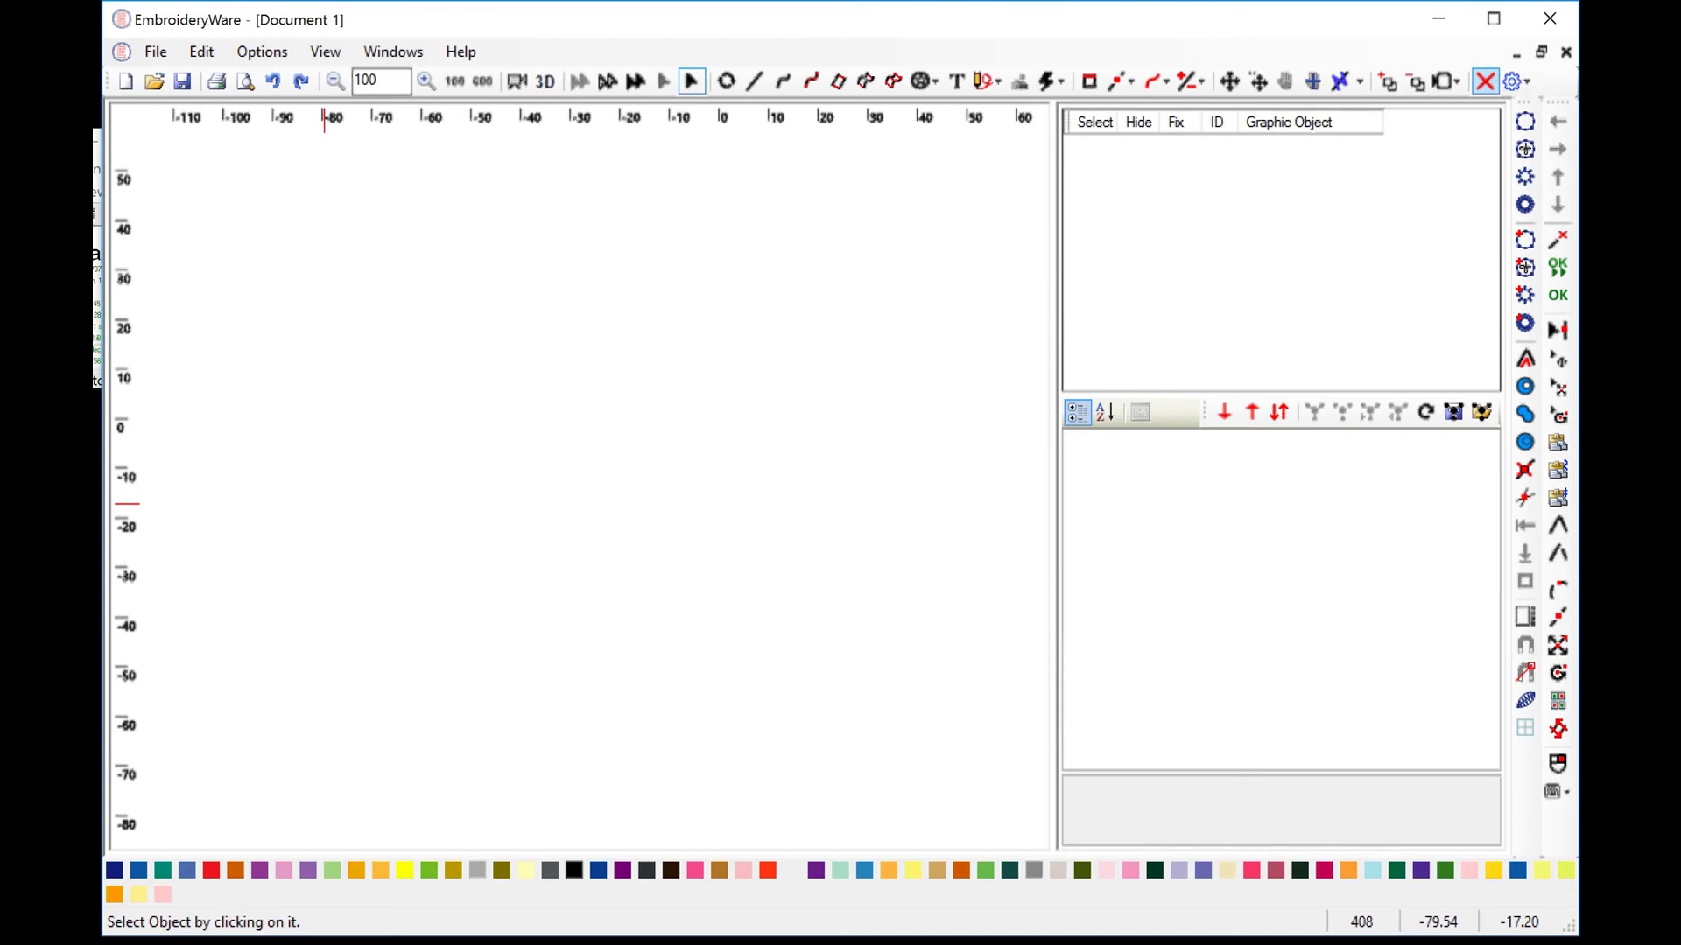
{"action": "left_click", "coordinate": [926, 81]}
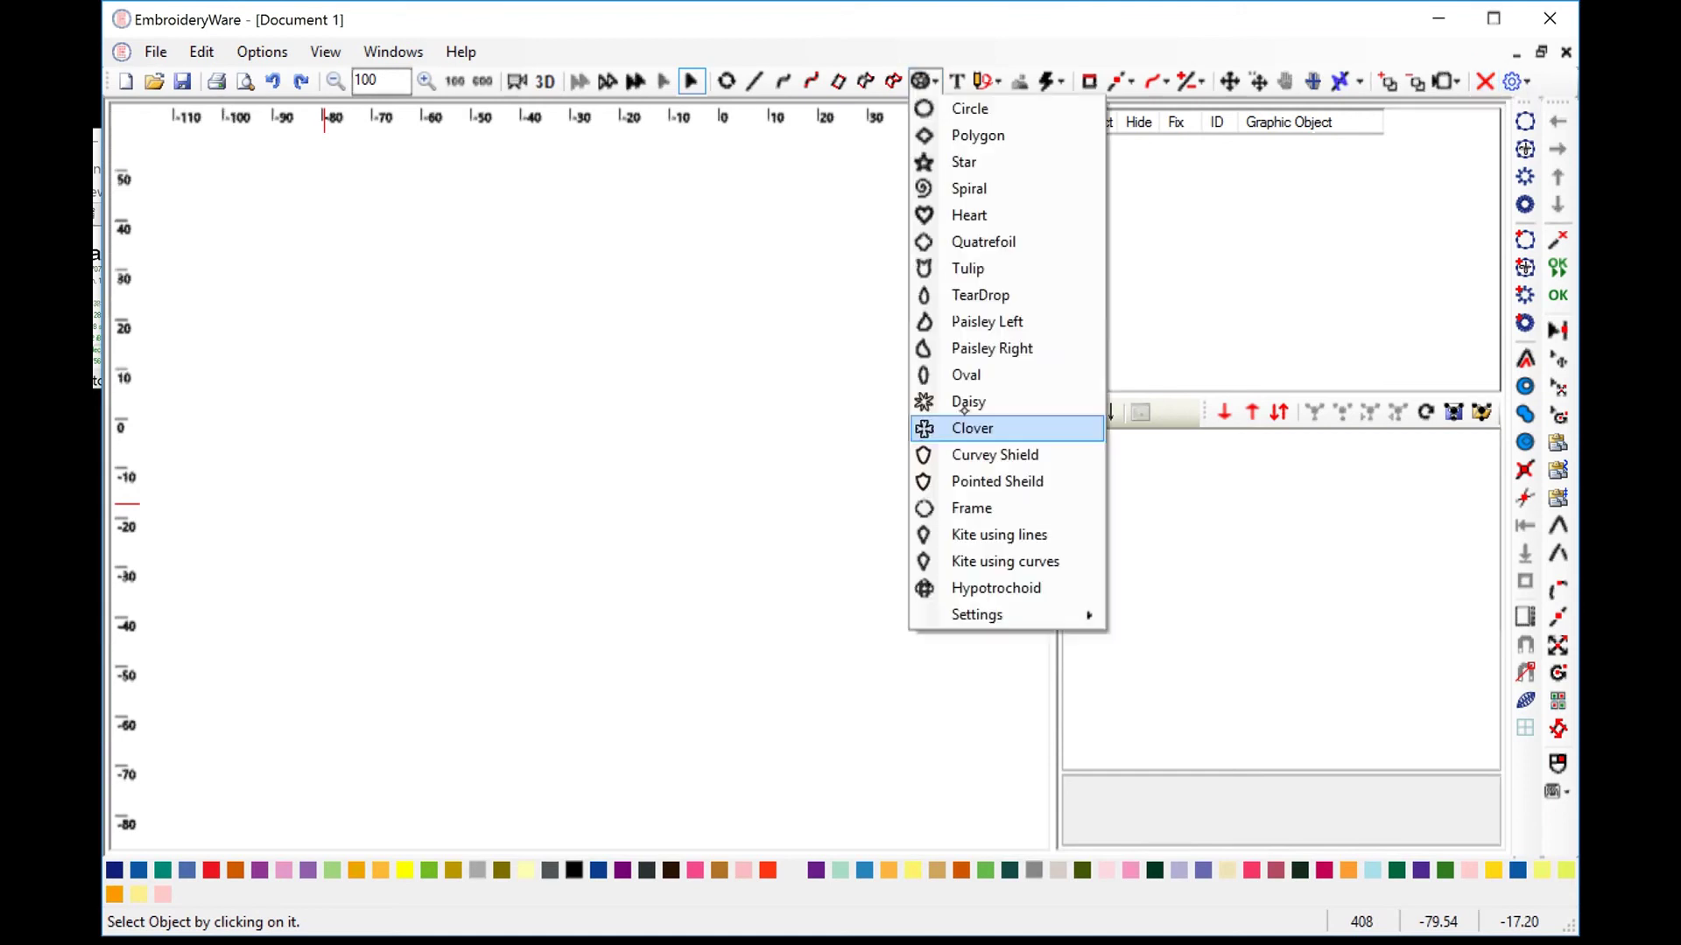
{"action": "left_click", "coordinate": [992, 348]}
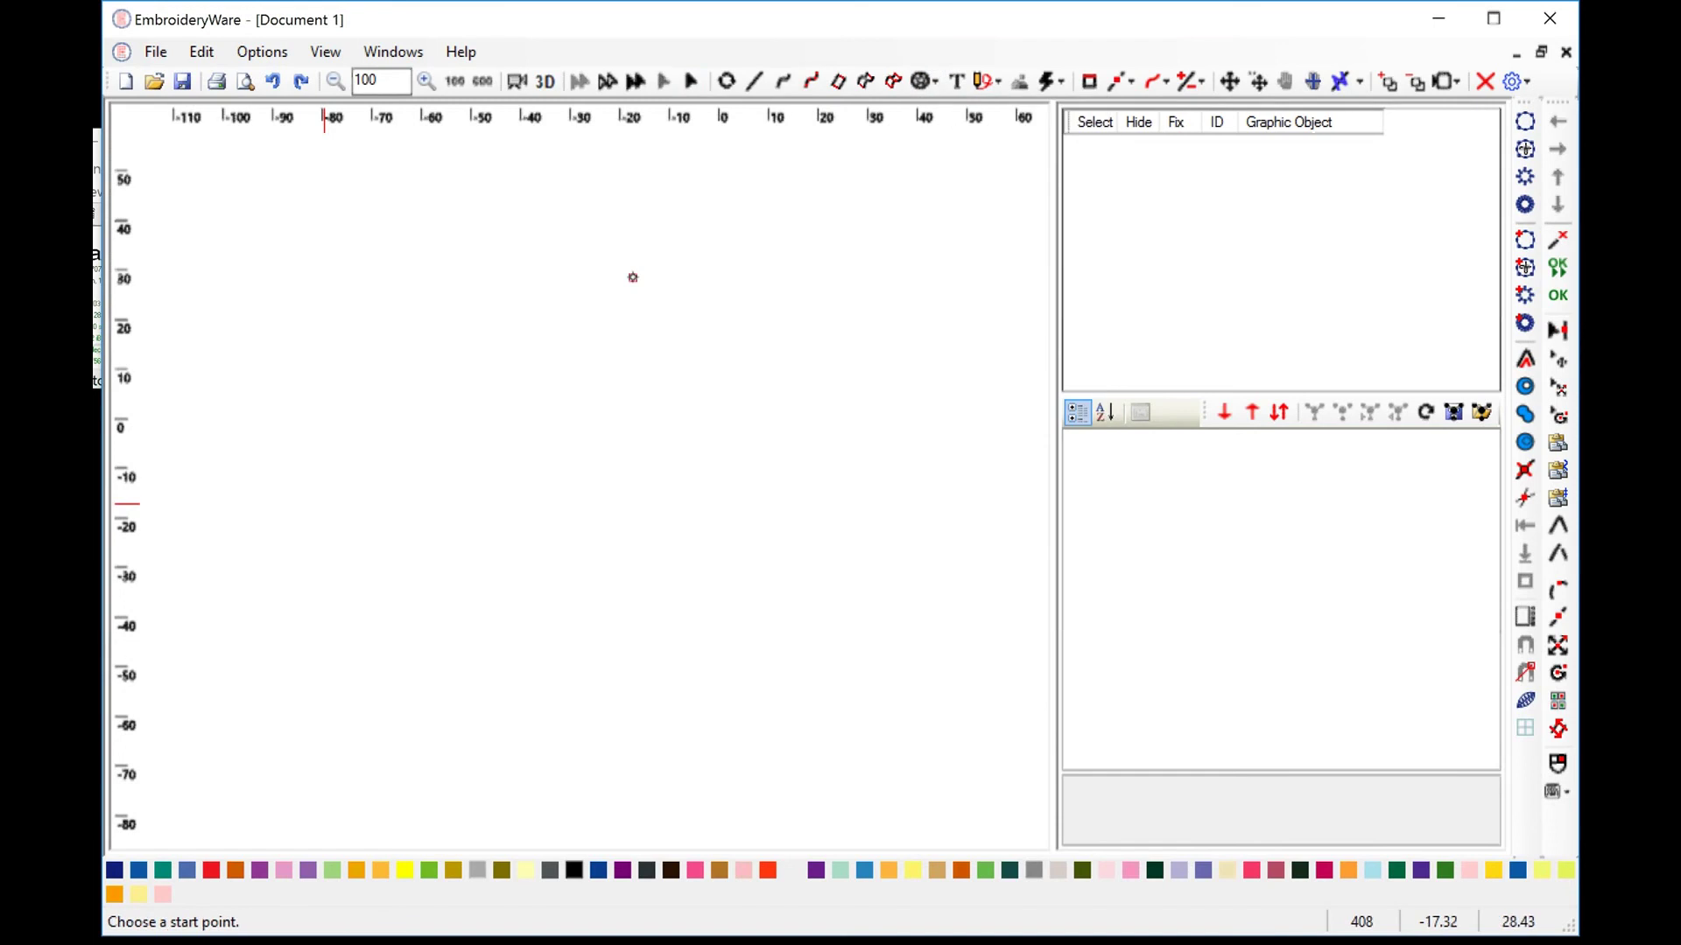
{"action": "left_click_drag", "start_coordinate": [631, 274], "coordinate": [776, 638]}
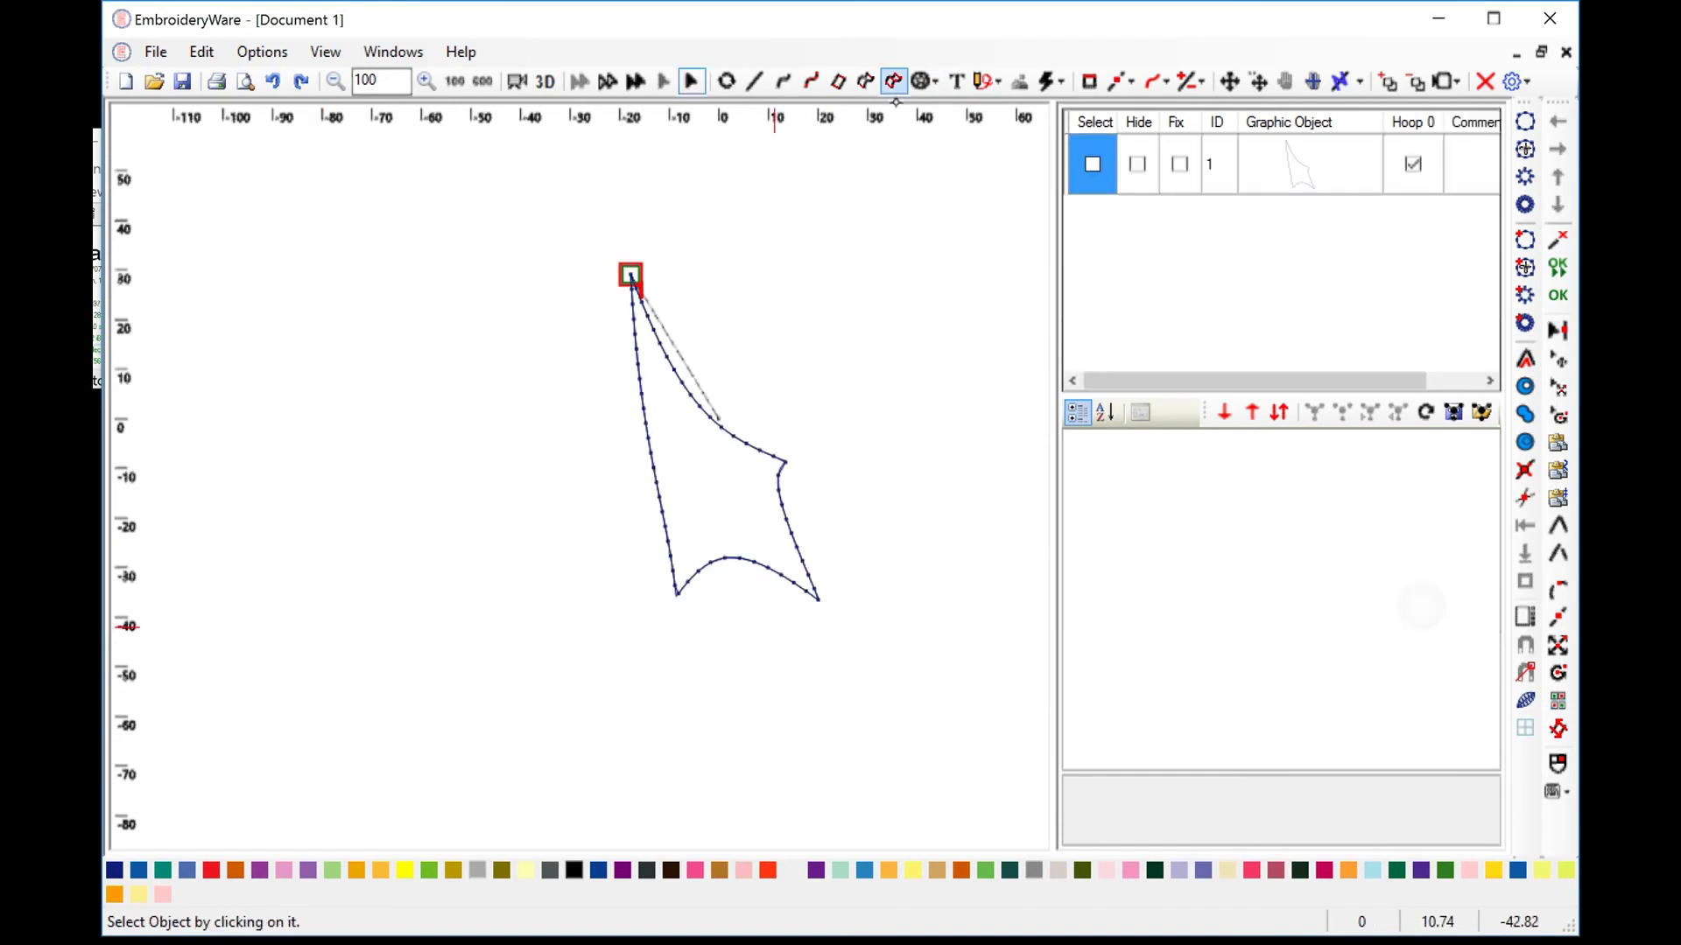
Draw a vertical Paisley Left shape from about (-72, 34) to about (-72, -47).
{"action": "left_click", "coordinate": [925, 80]}
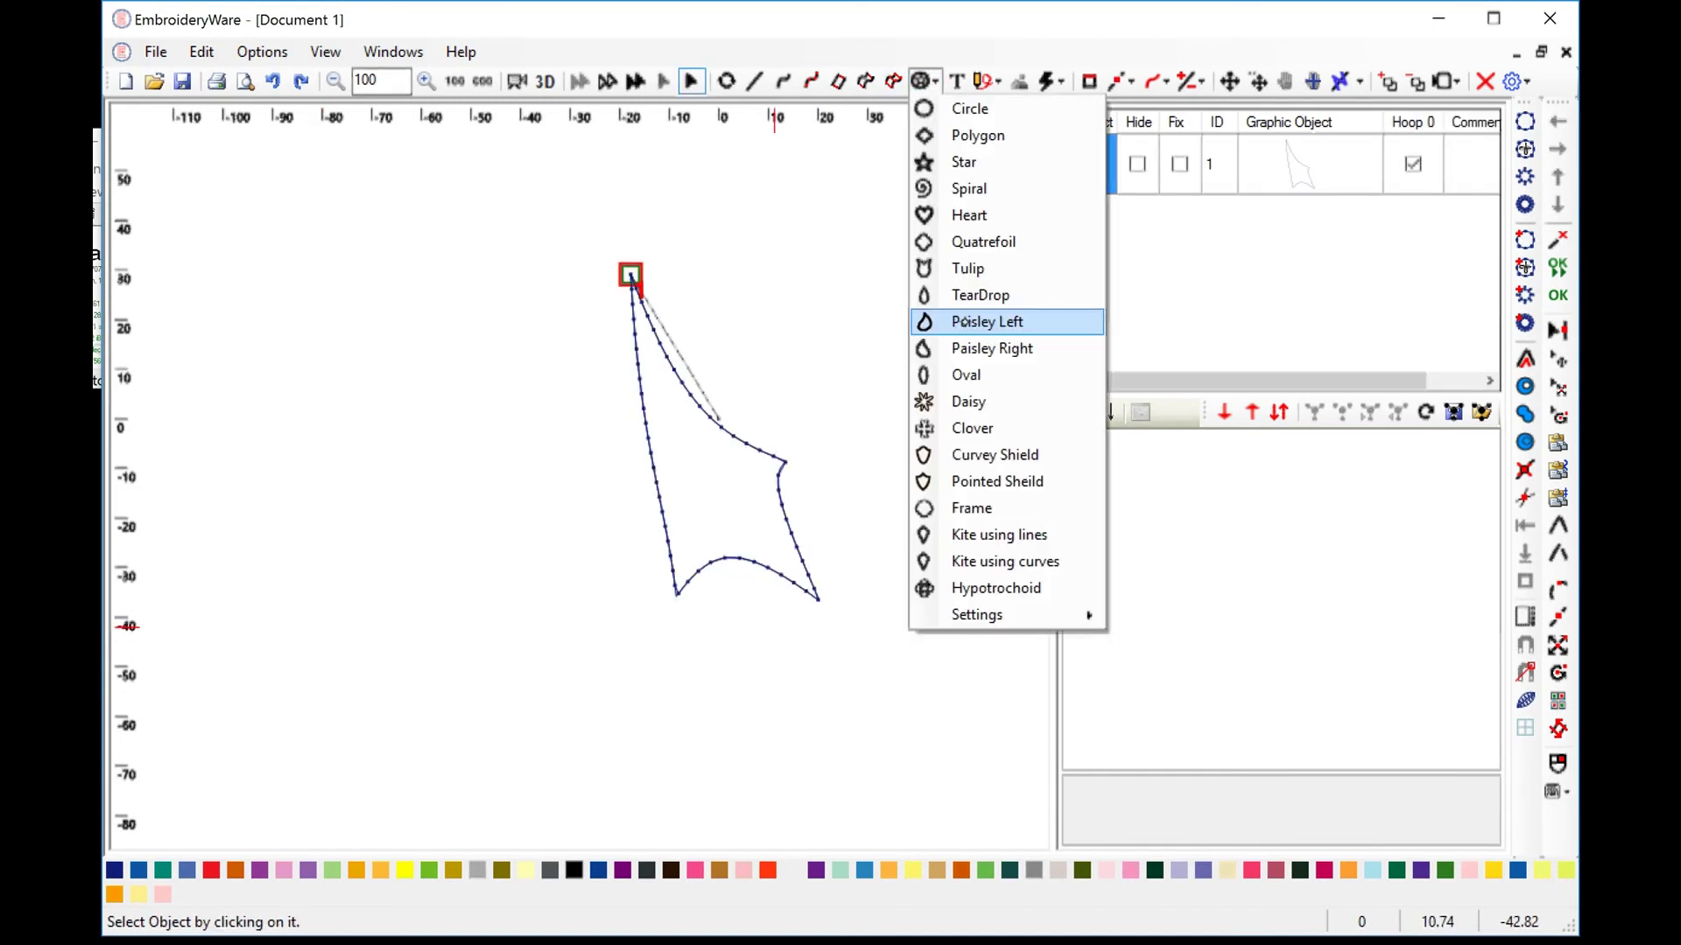
{"action": "left_click", "coordinate": [983, 321]}
{"action": "left_click", "coordinate": [361, 251]}
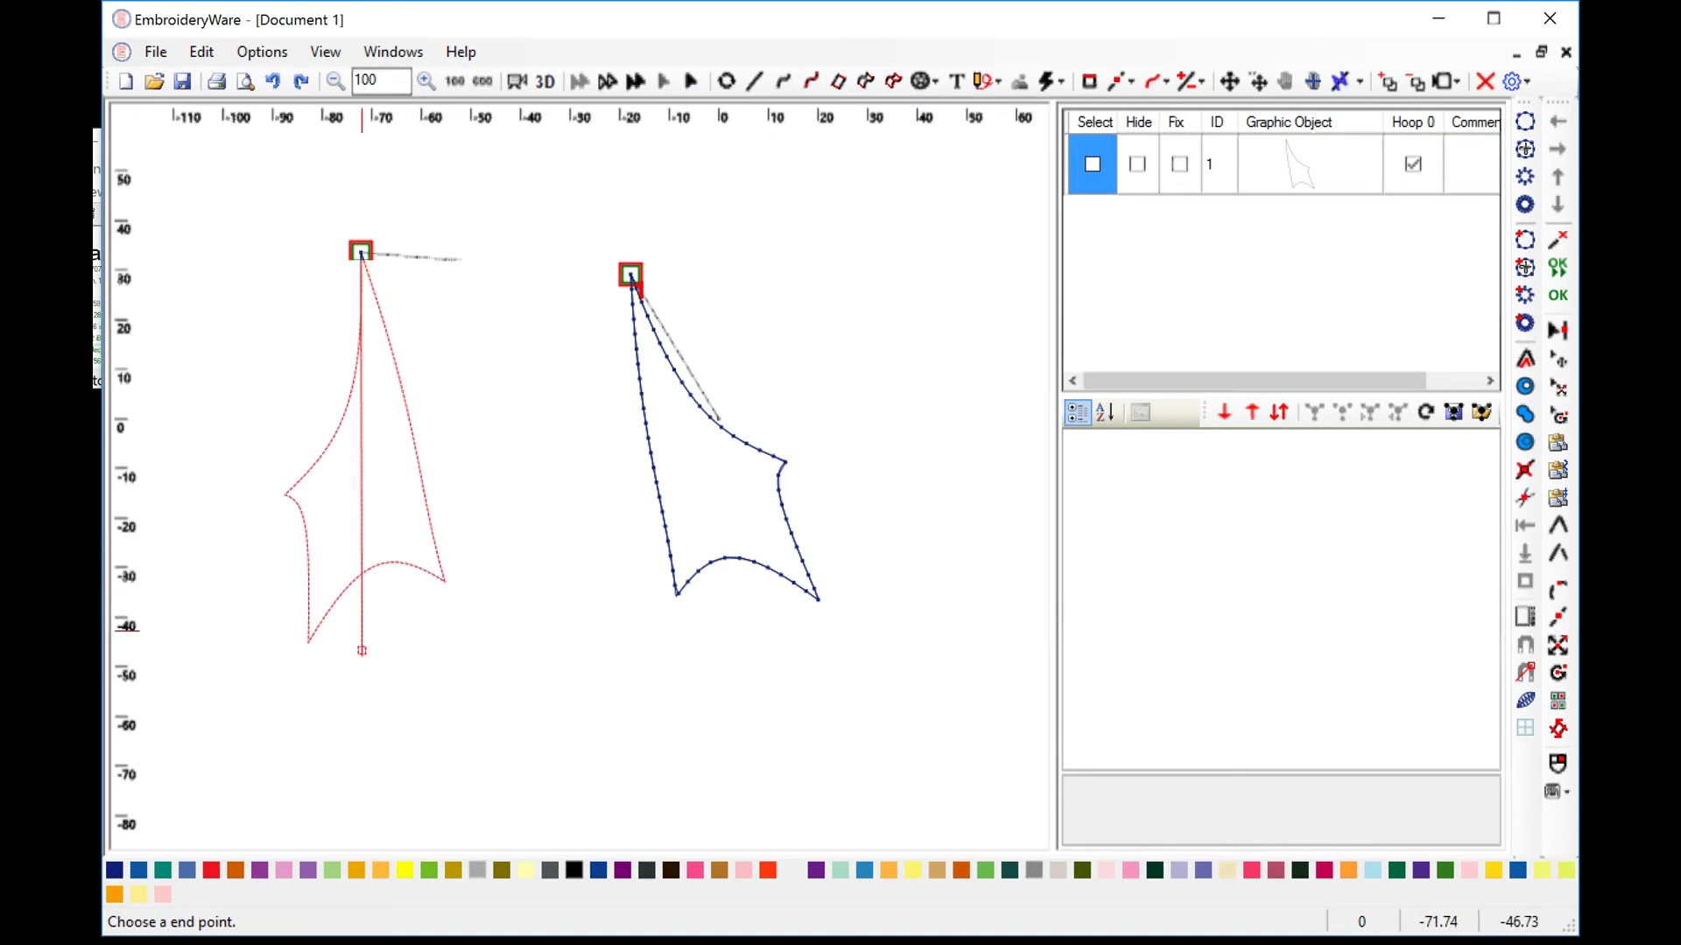
{"action": "left_click", "coordinate": [361, 651]}
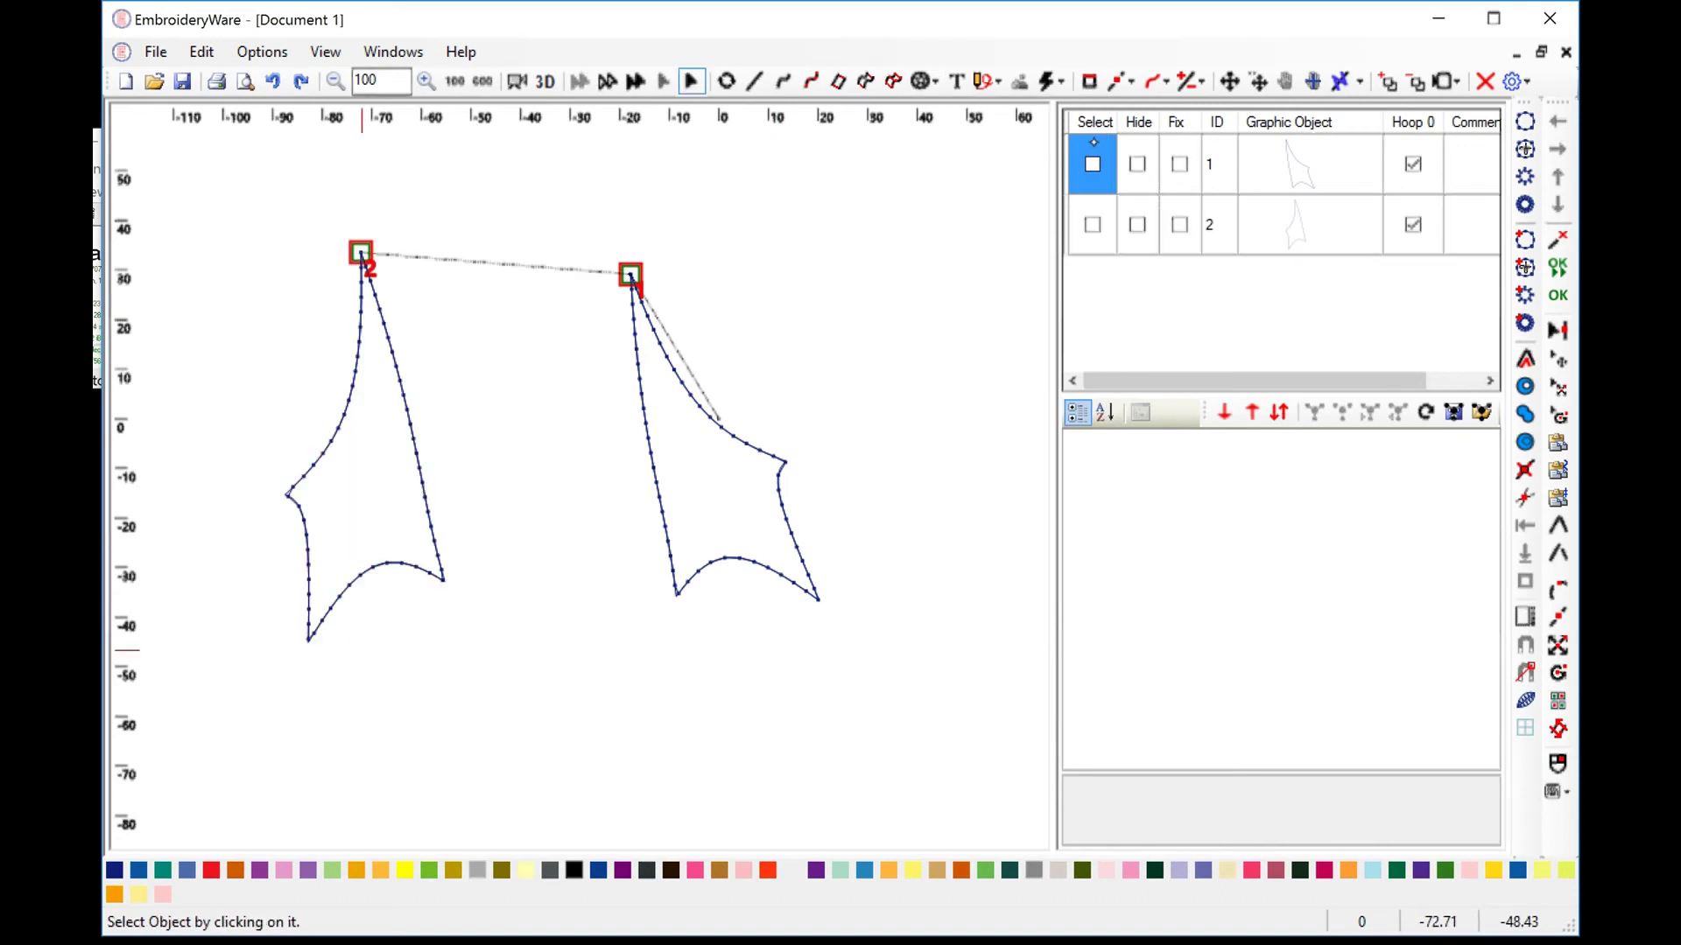
Delete both paisley shapes and open the Hypotrochoid generator.
{"action": "key", "text": "ctrl+a"}
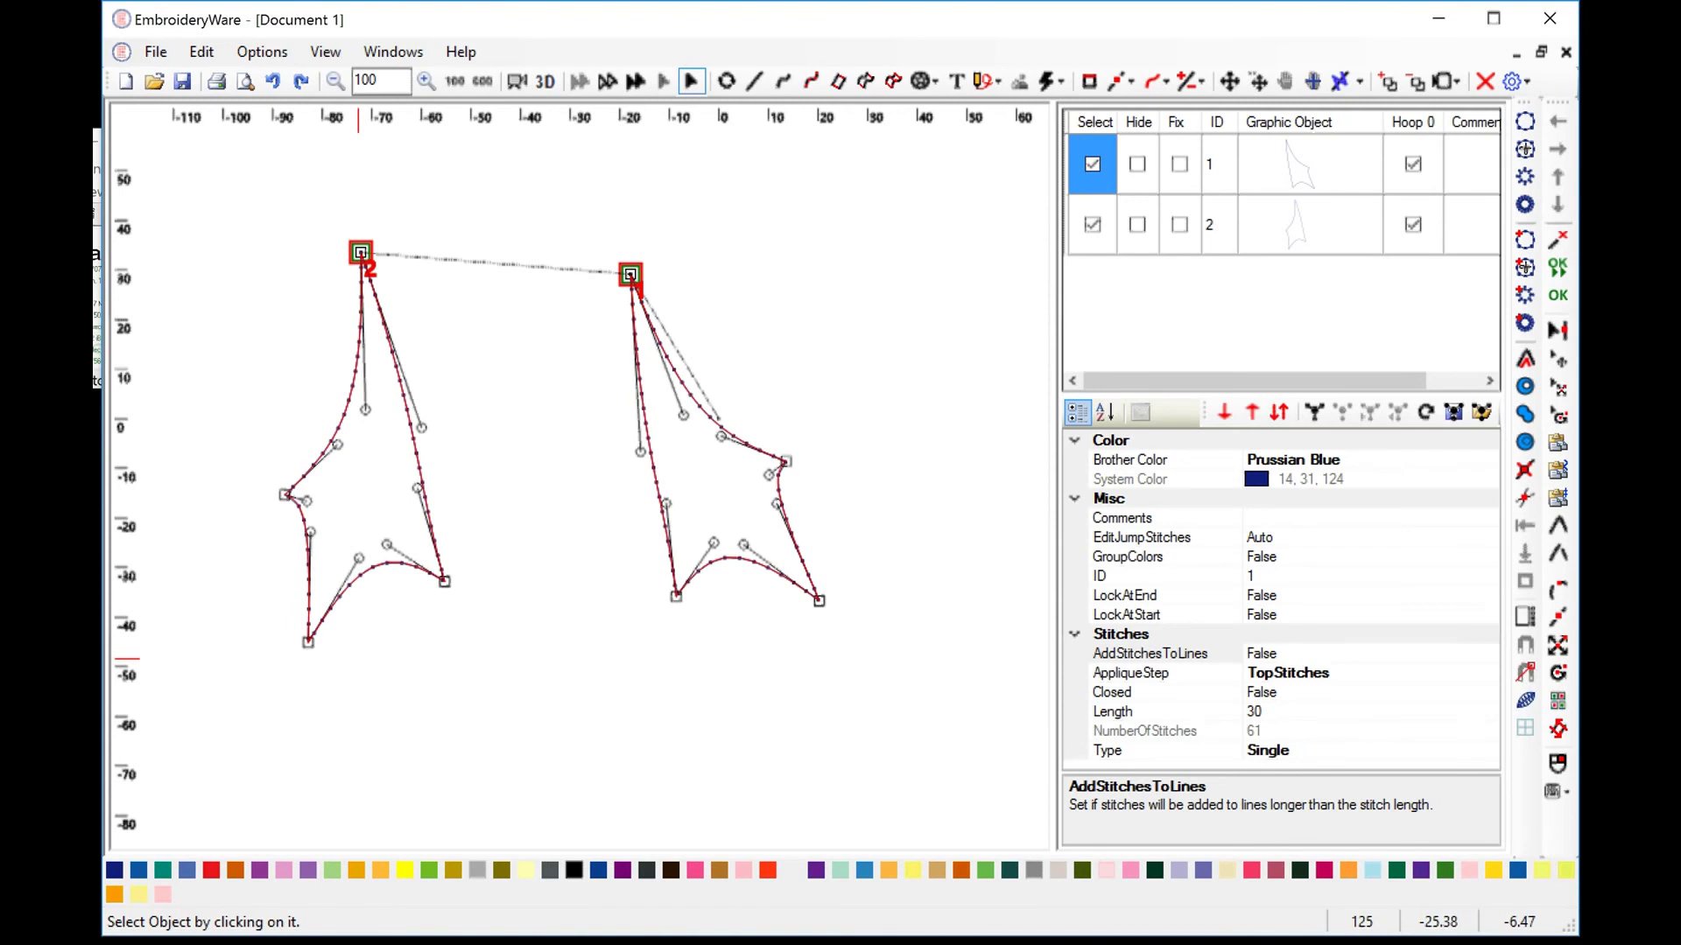
{"action": "left_click", "coordinate": [1485, 80]}
{"action": "left_click", "coordinate": [926, 85]}
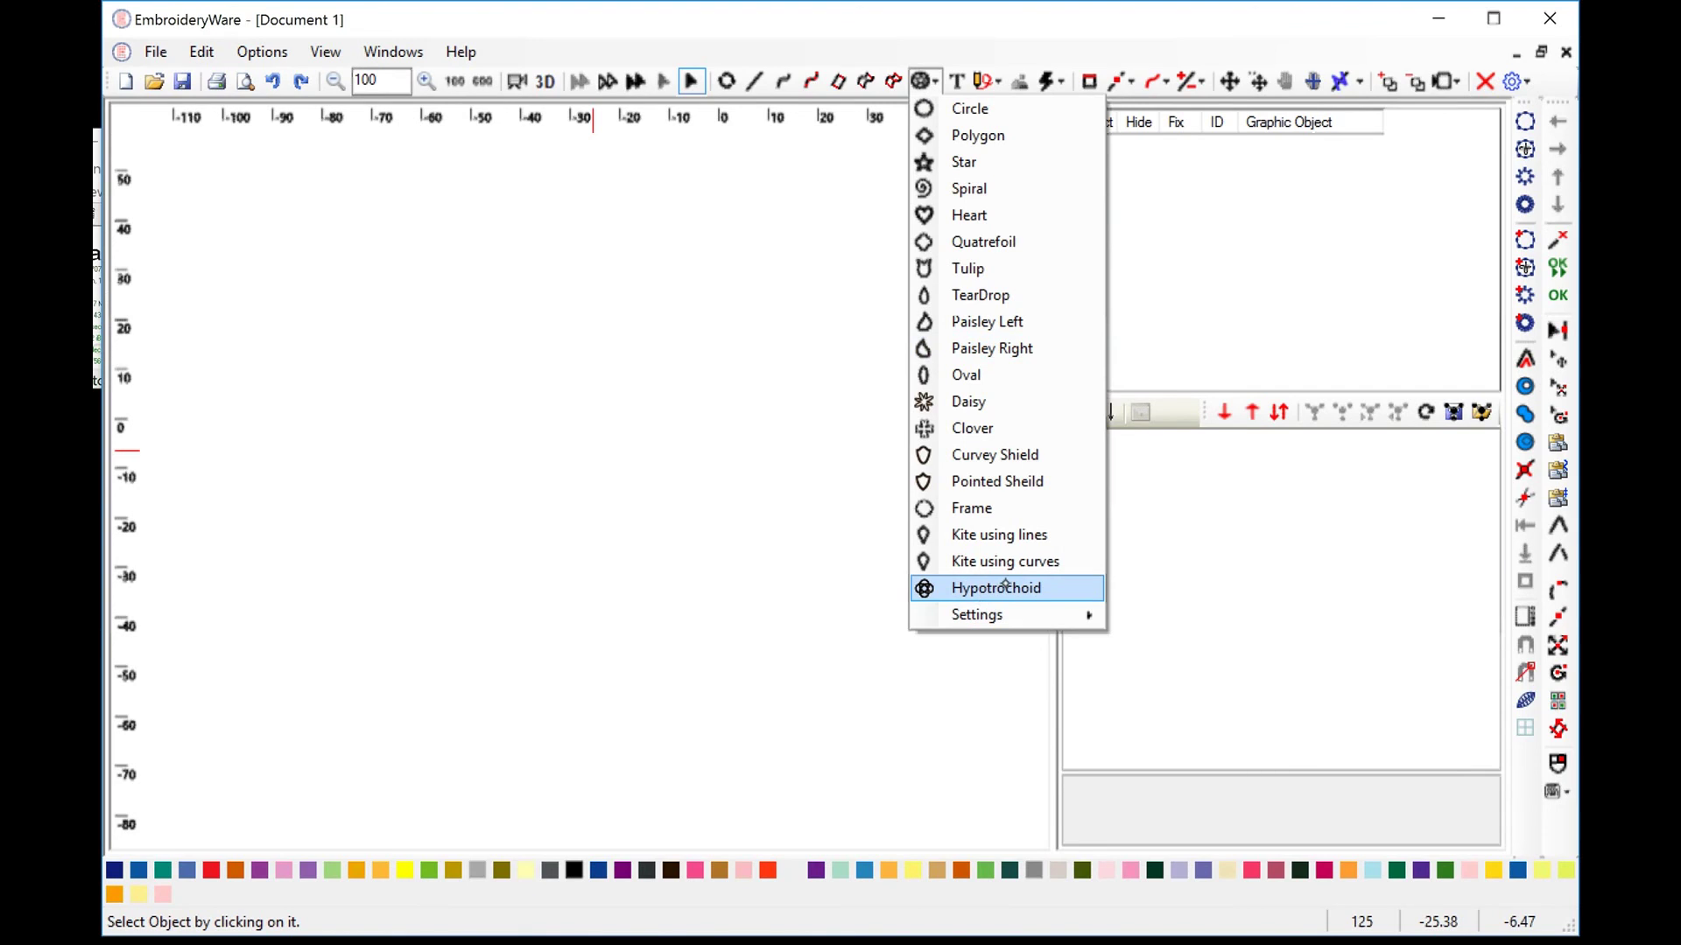
{"action": "left_click", "coordinate": [1005, 588]}
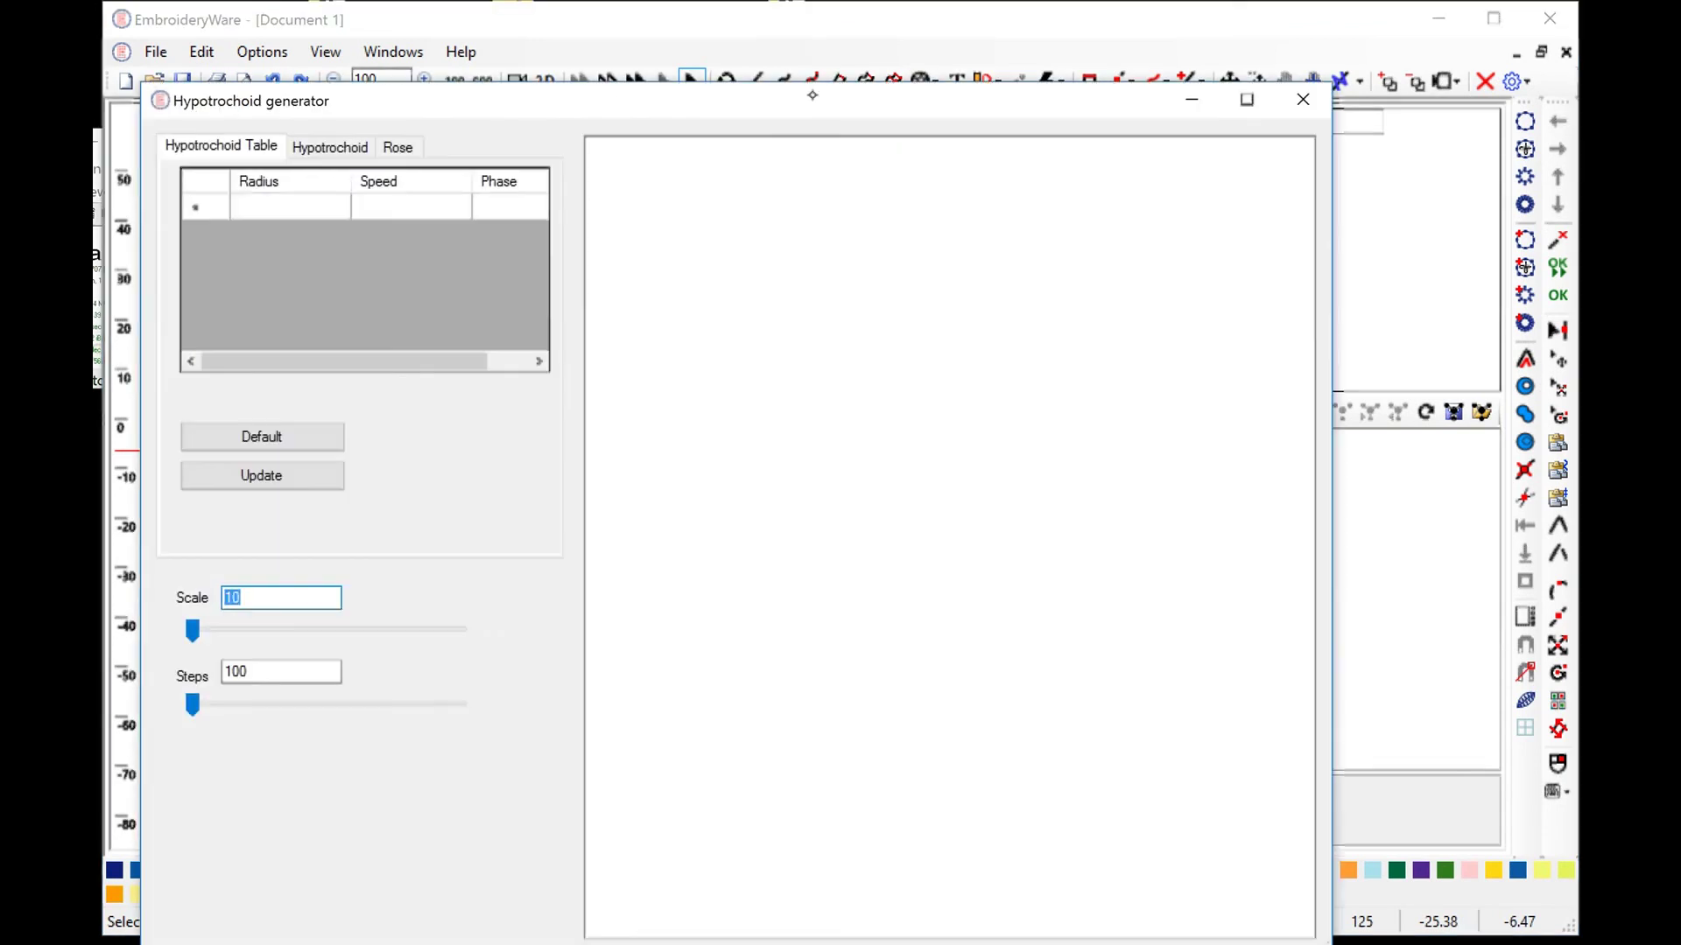
{"action": "left_click_drag", "start_coordinate": [813, 95], "coordinate": [897, 55]}
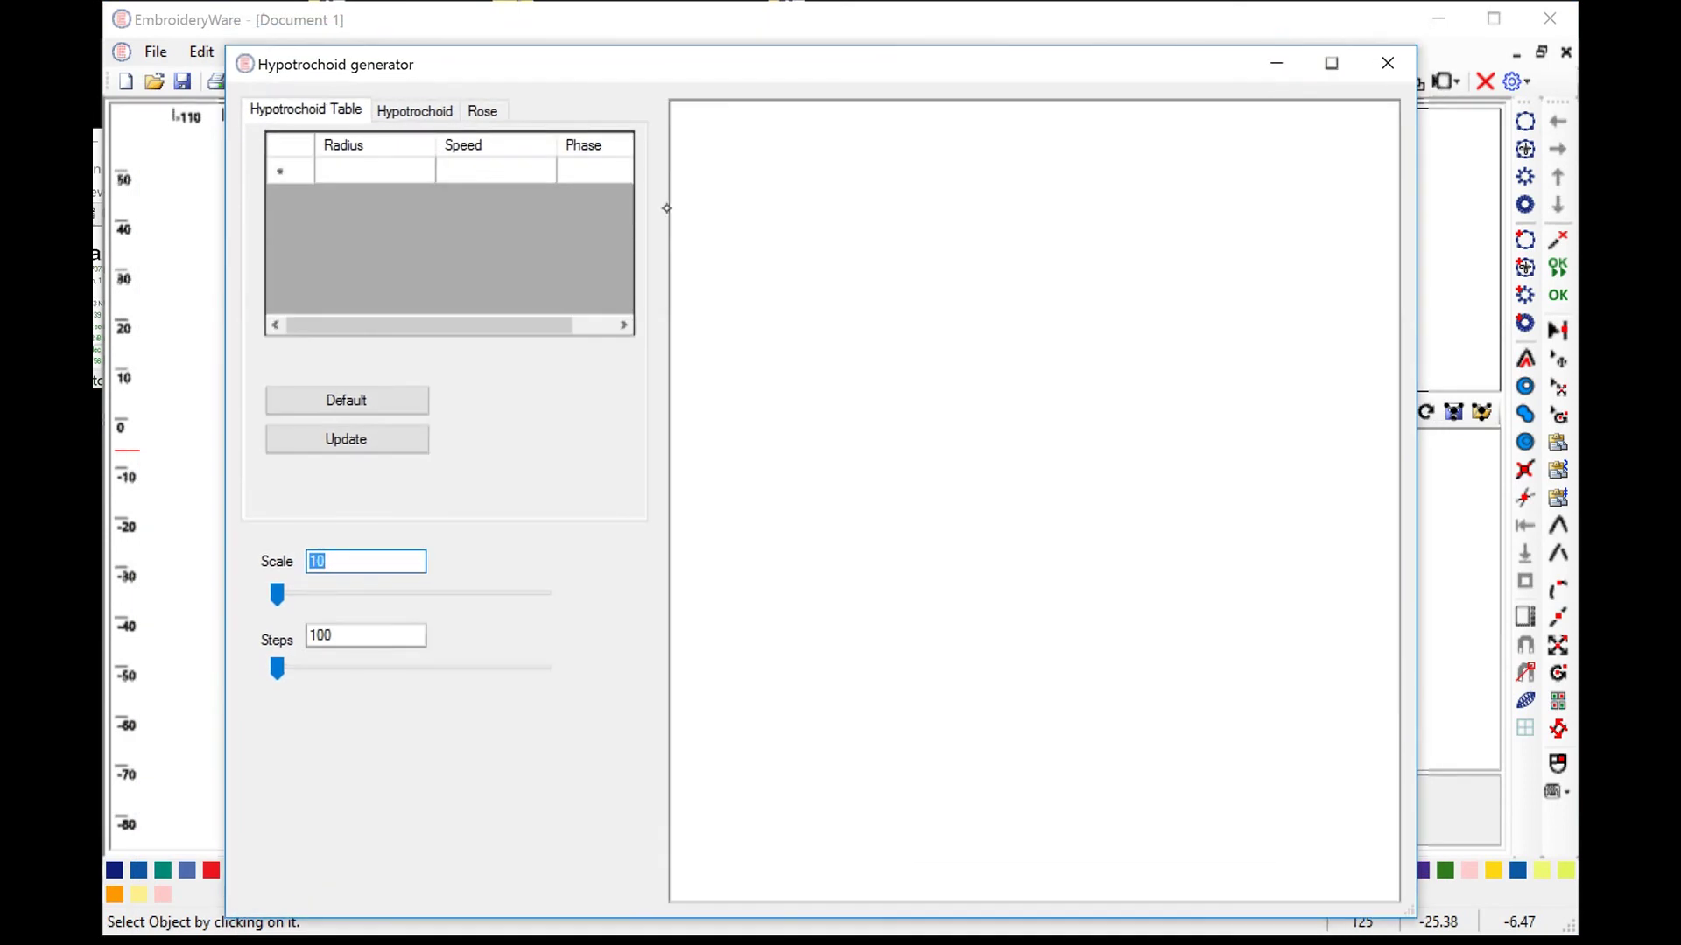
Look through the Hypotrochoid and Rose options, and load the default values into the Hypotrochoid Table.
{"action": "left_click", "coordinate": [414, 110]}
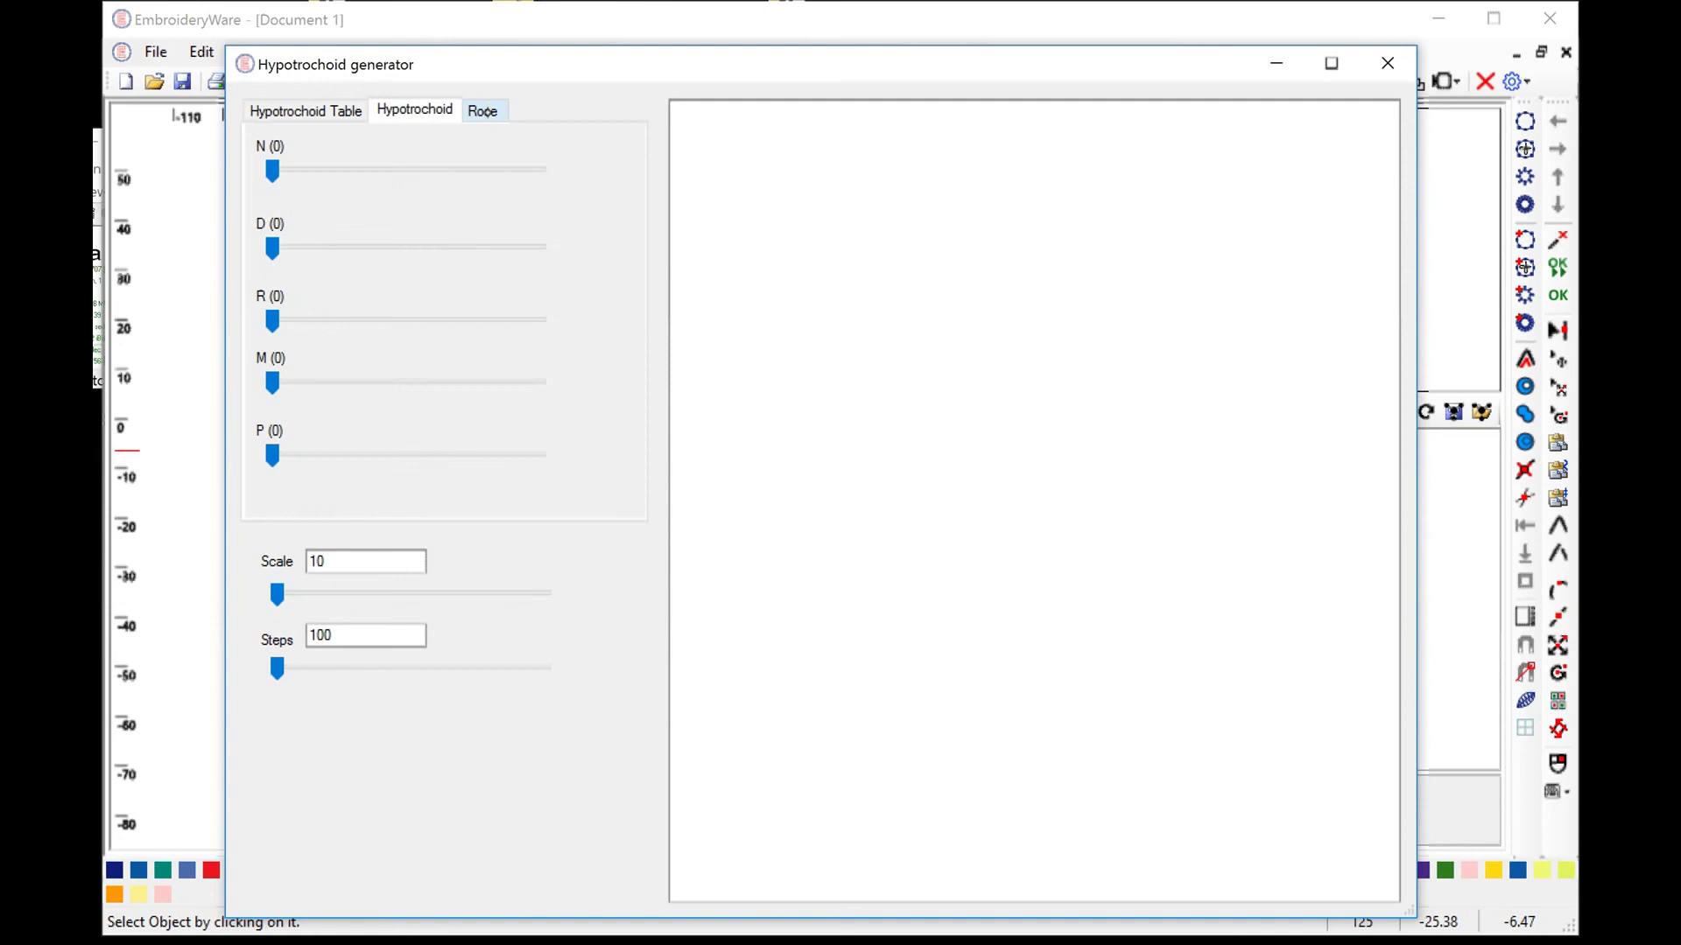
{"action": "left_click", "coordinate": [484, 110]}
{"action": "left_click", "coordinate": [337, 111]}
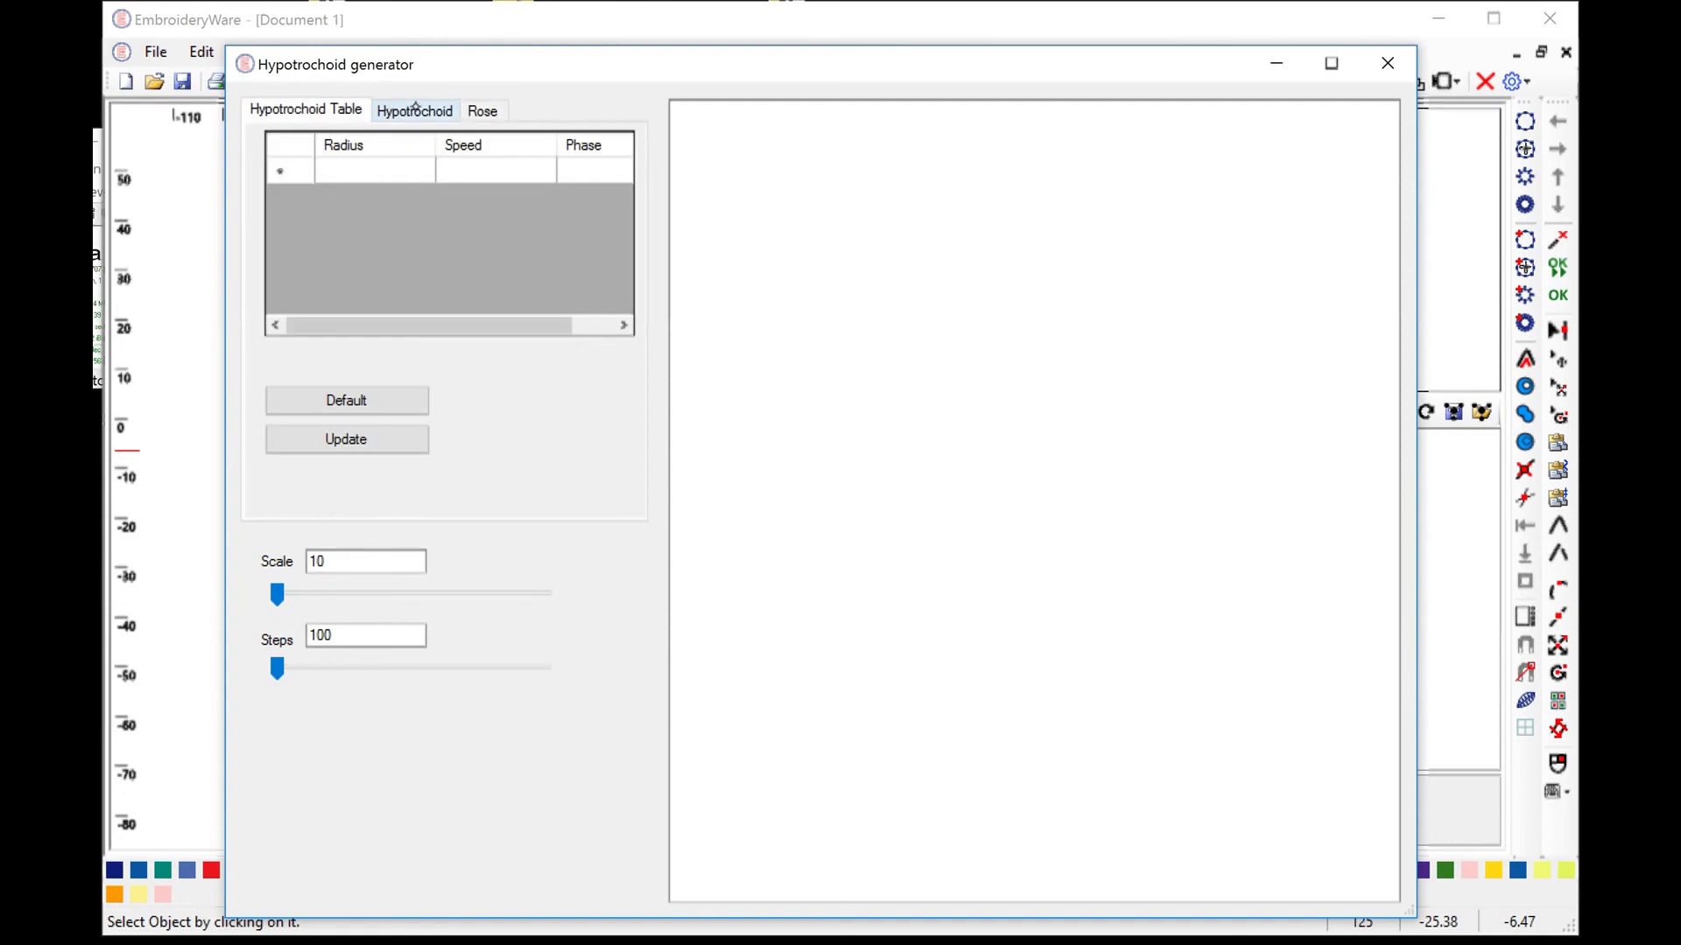
{"action": "left_click", "coordinate": [414, 111]}
{"action": "left_click", "coordinate": [305, 111]}
{"action": "left_click", "coordinate": [390, 412]}
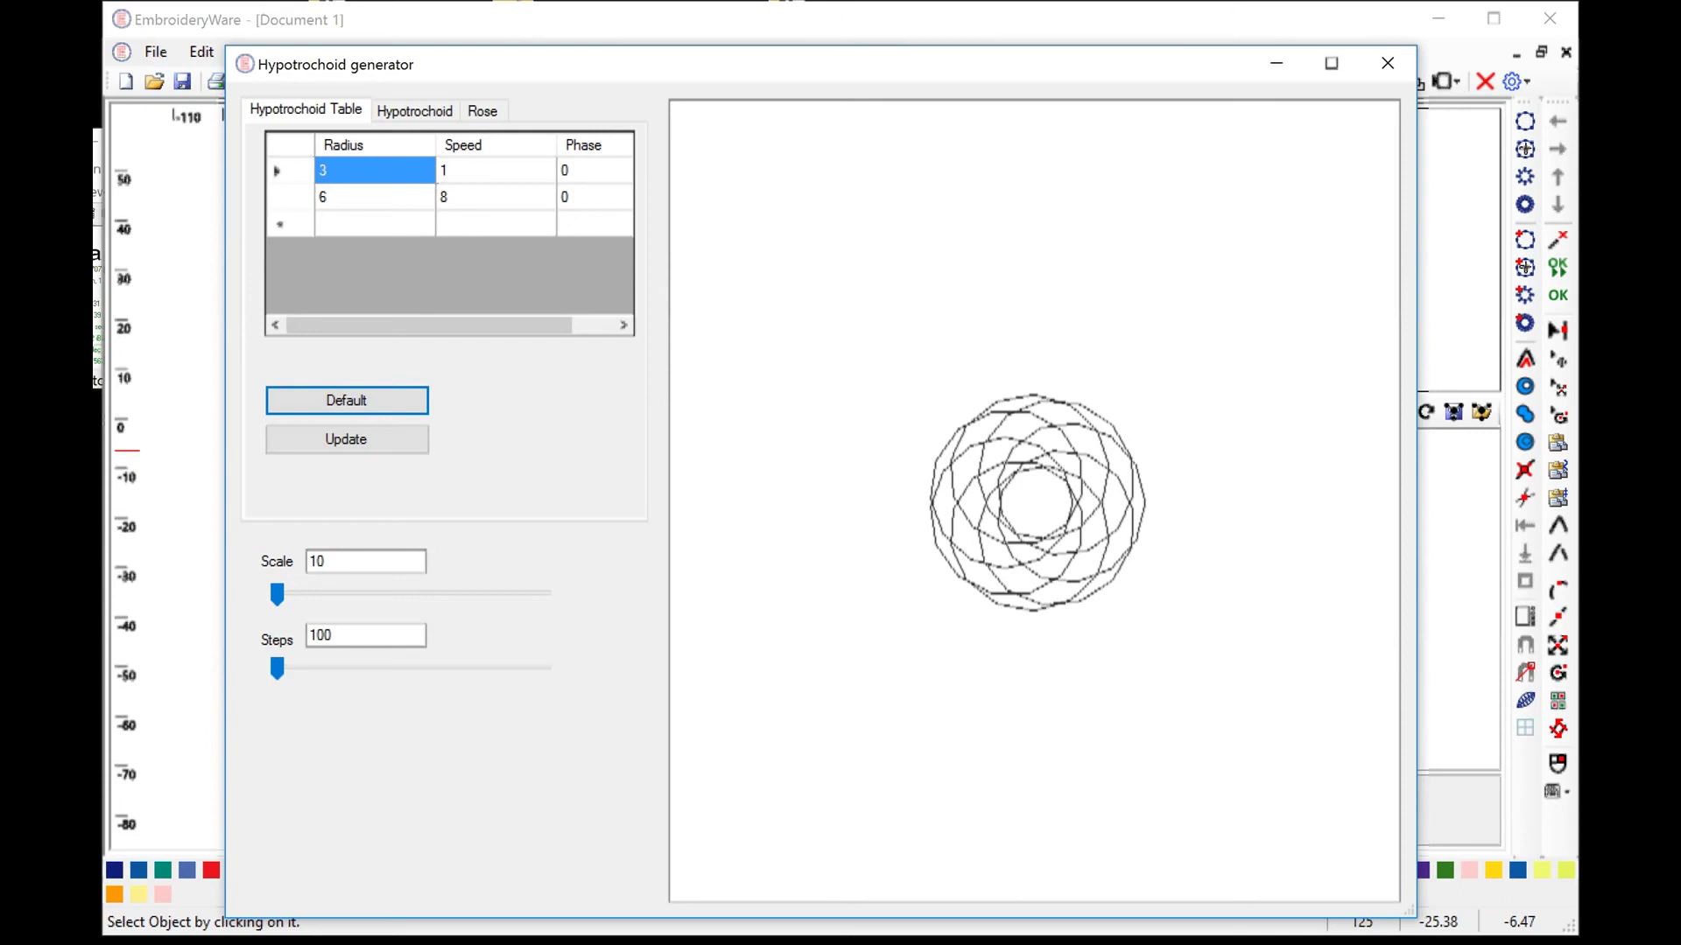
Try the default hypotrochoid with 30, 50 and 200 steps, and finish with 20 steps.
{"action": "left_click_drag", "start_coordinate": [276, 670], "coordinate": [353, 679]}
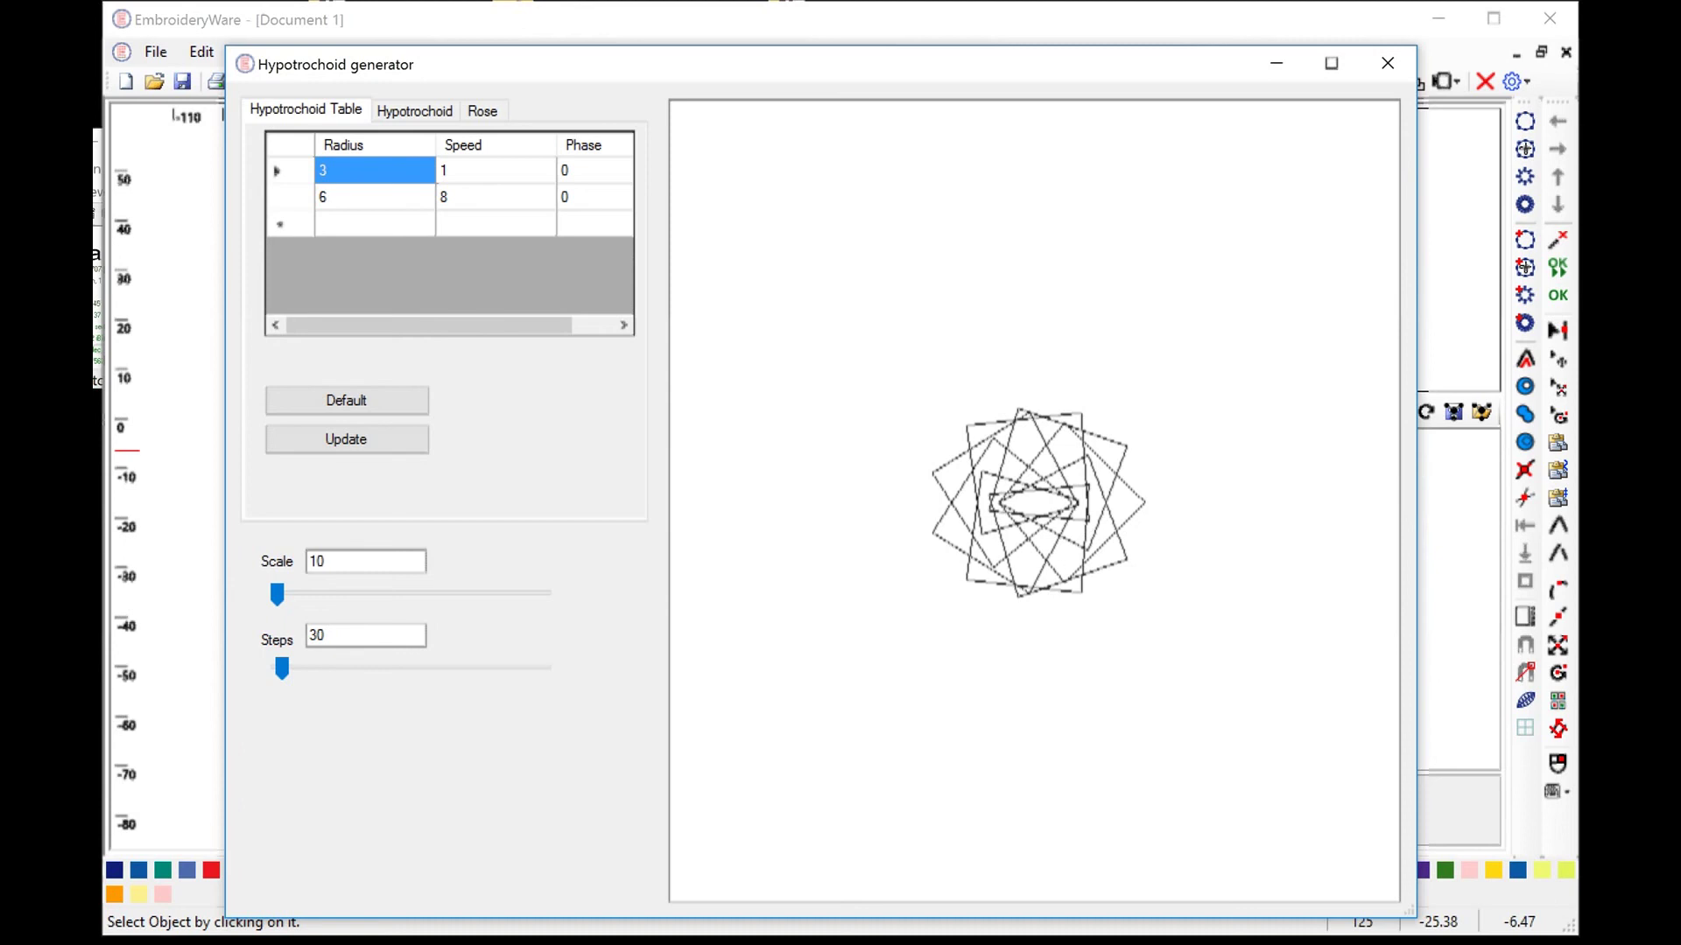
{"action": "left_click_drag", "start_coordinate": [281, 669], "coordinate": [274, 678]}
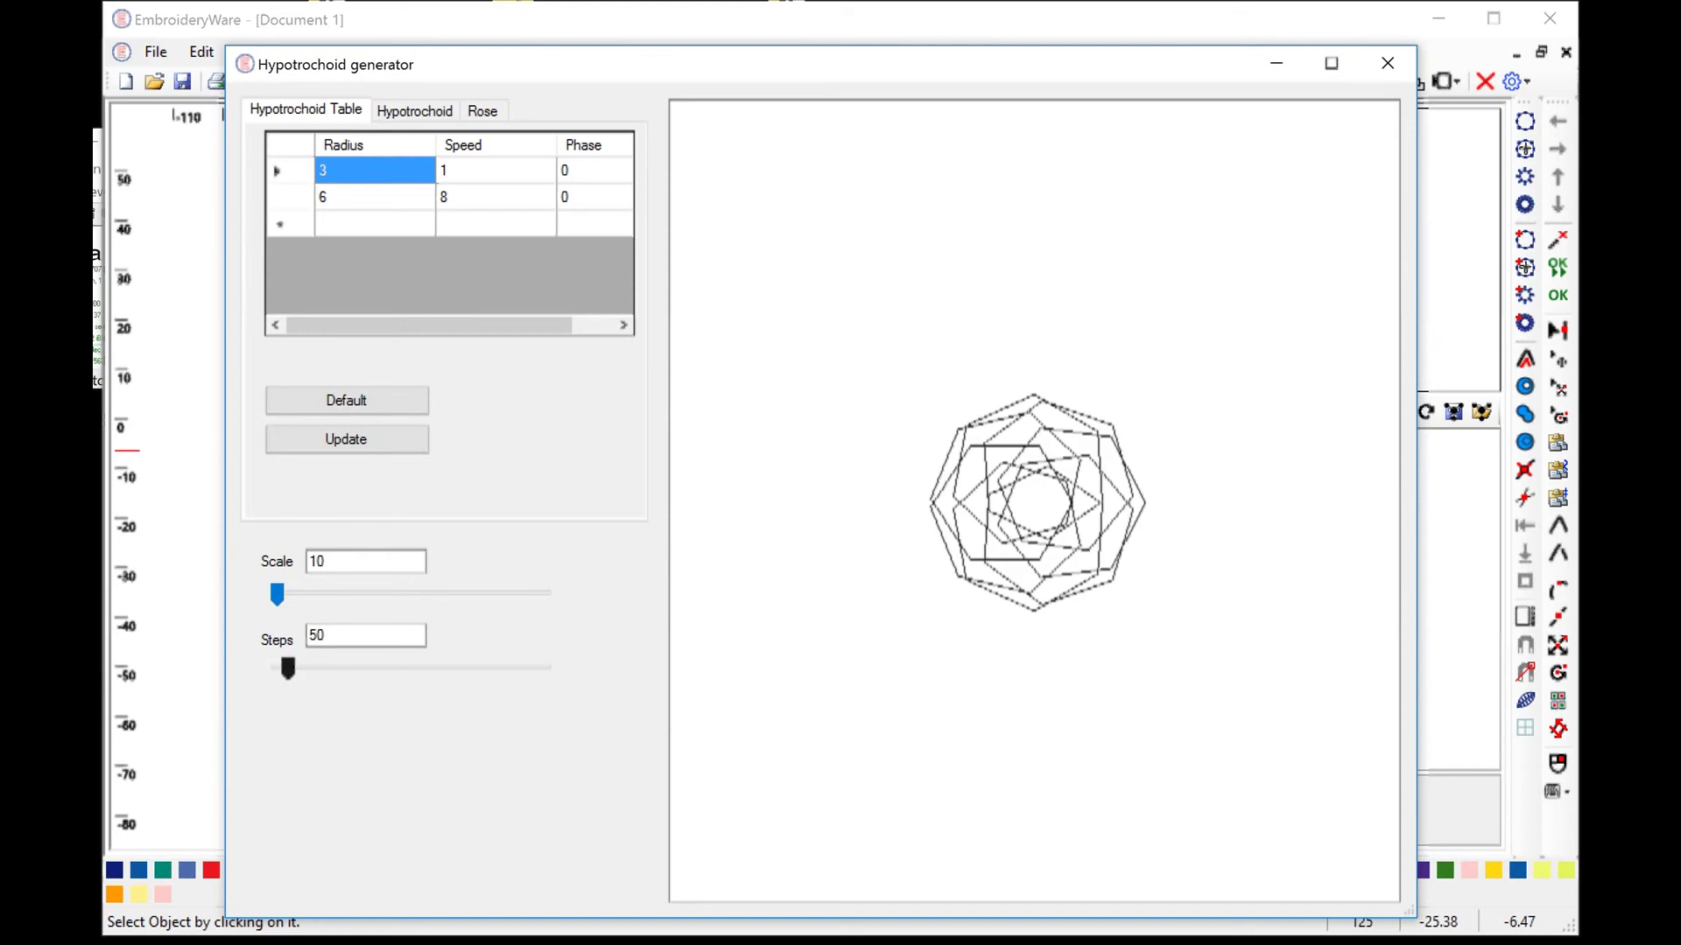
{"action": "left_click_drag", "start_coordinate": [287, 669], "coordinate": [328, 670]}
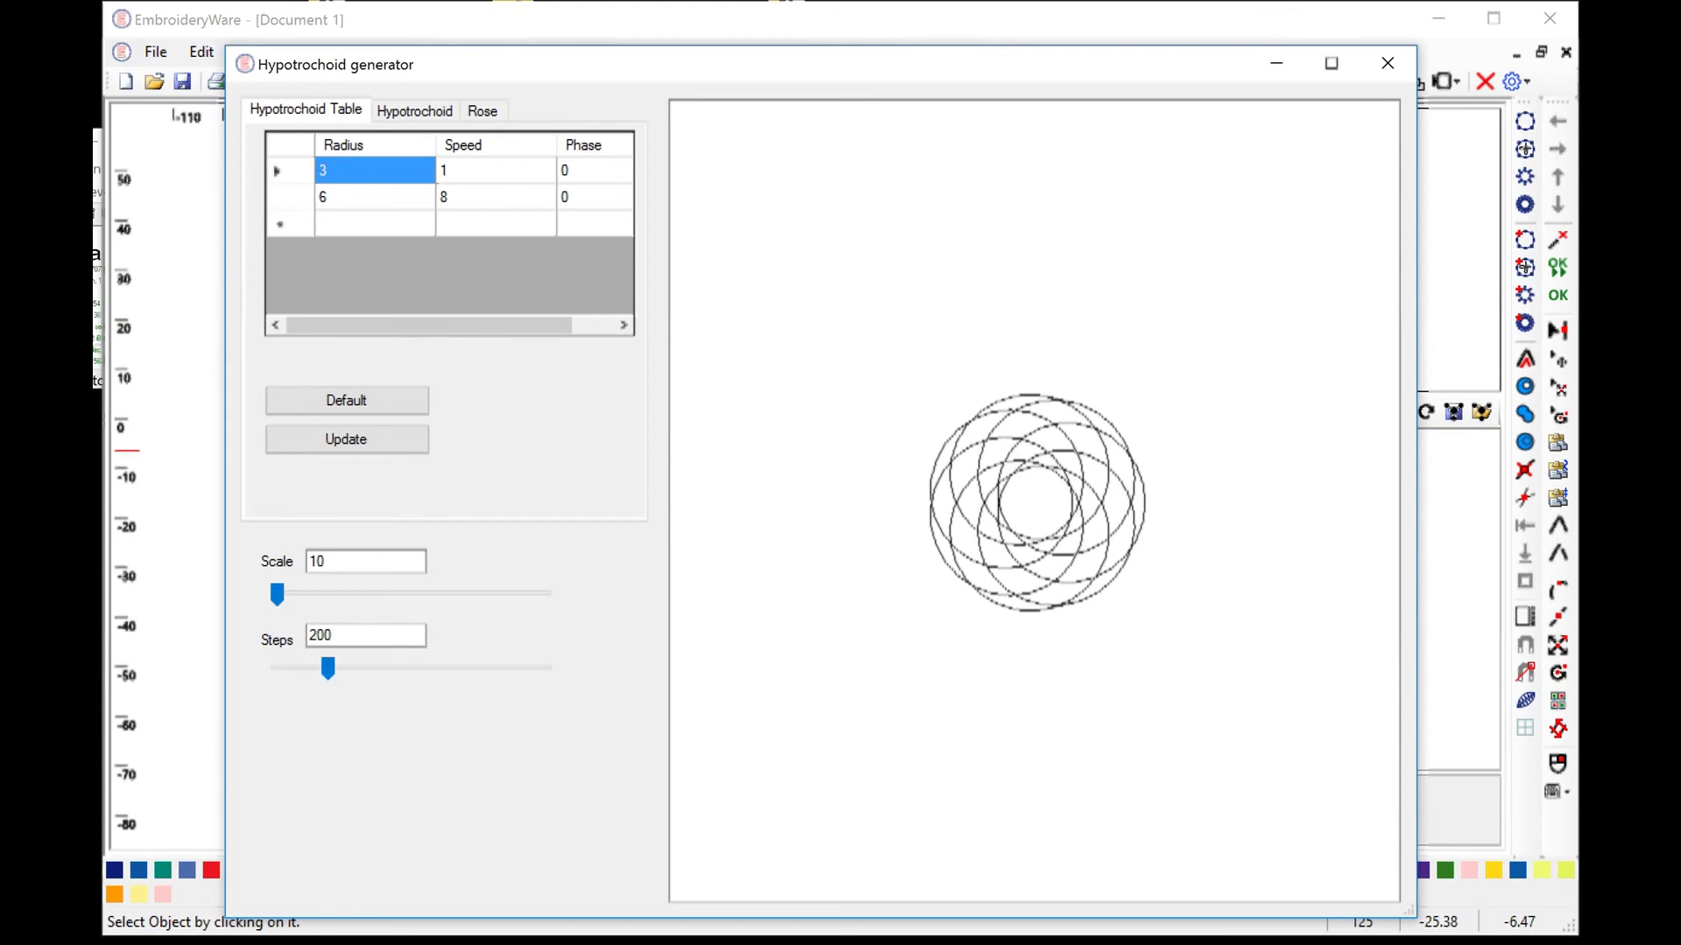
{"action": "left_click_drag", "start_coordinate": [329, 669], "coordinate": [281, 681]}
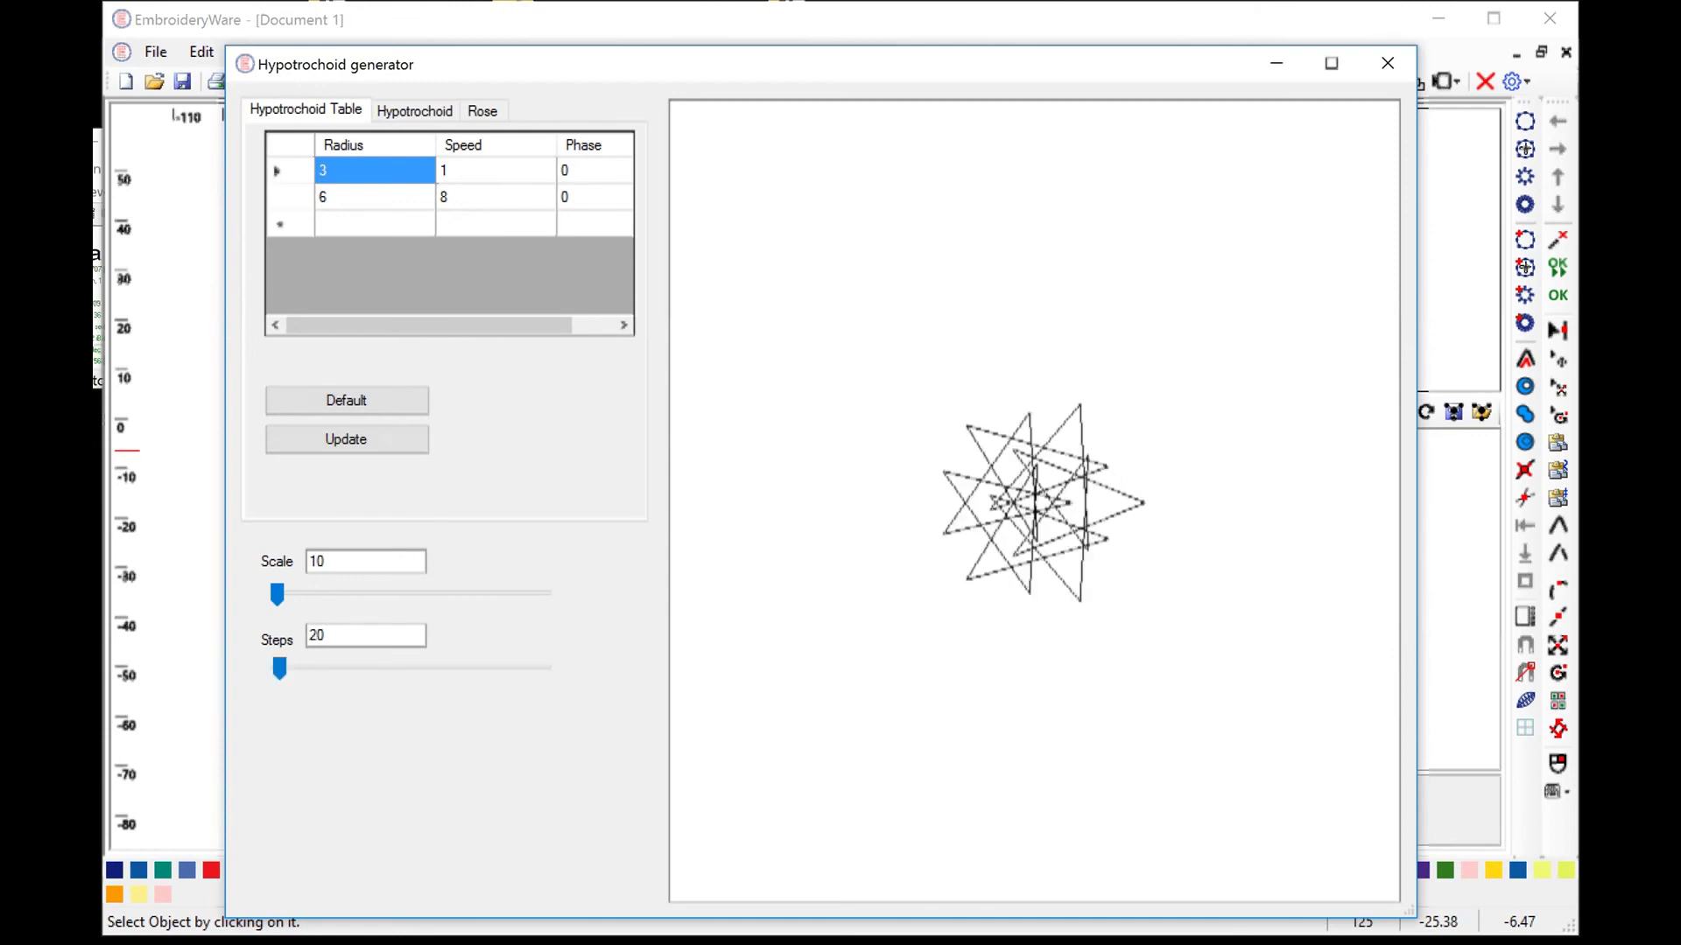
Set the speed of the hypotrochoid's radius 6 entry to 16 and update the preview.
{"action": "left_click", "coordinate": [495, 197]}
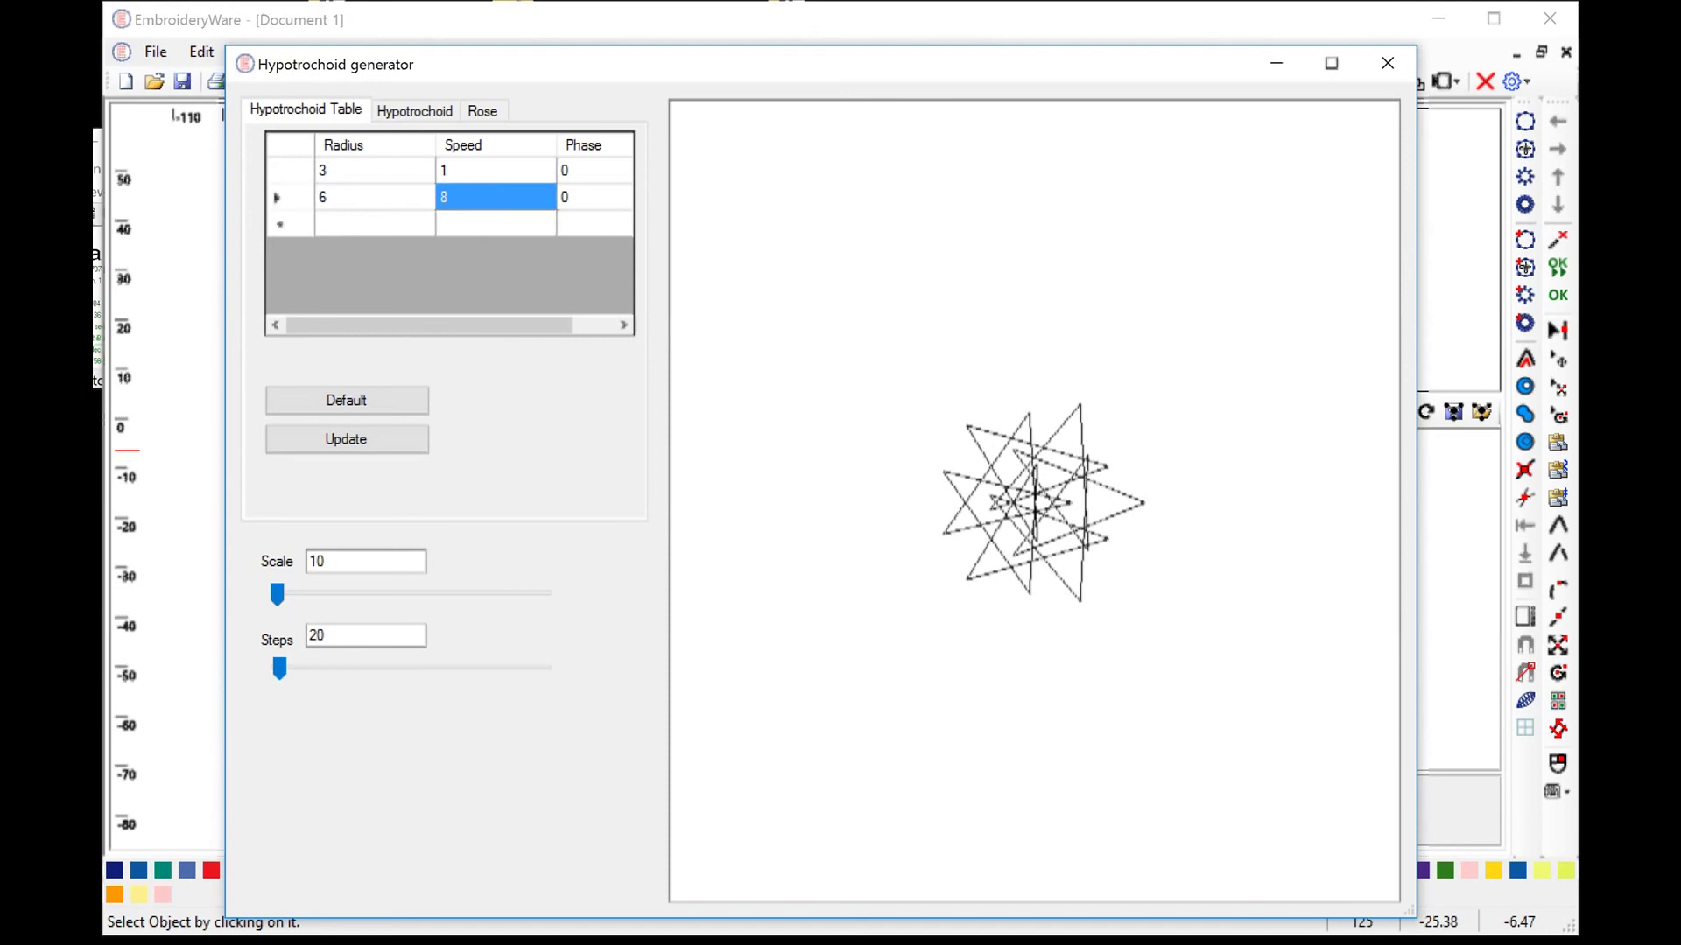
{"action": "left_click", "coordinate": [470, 199]}
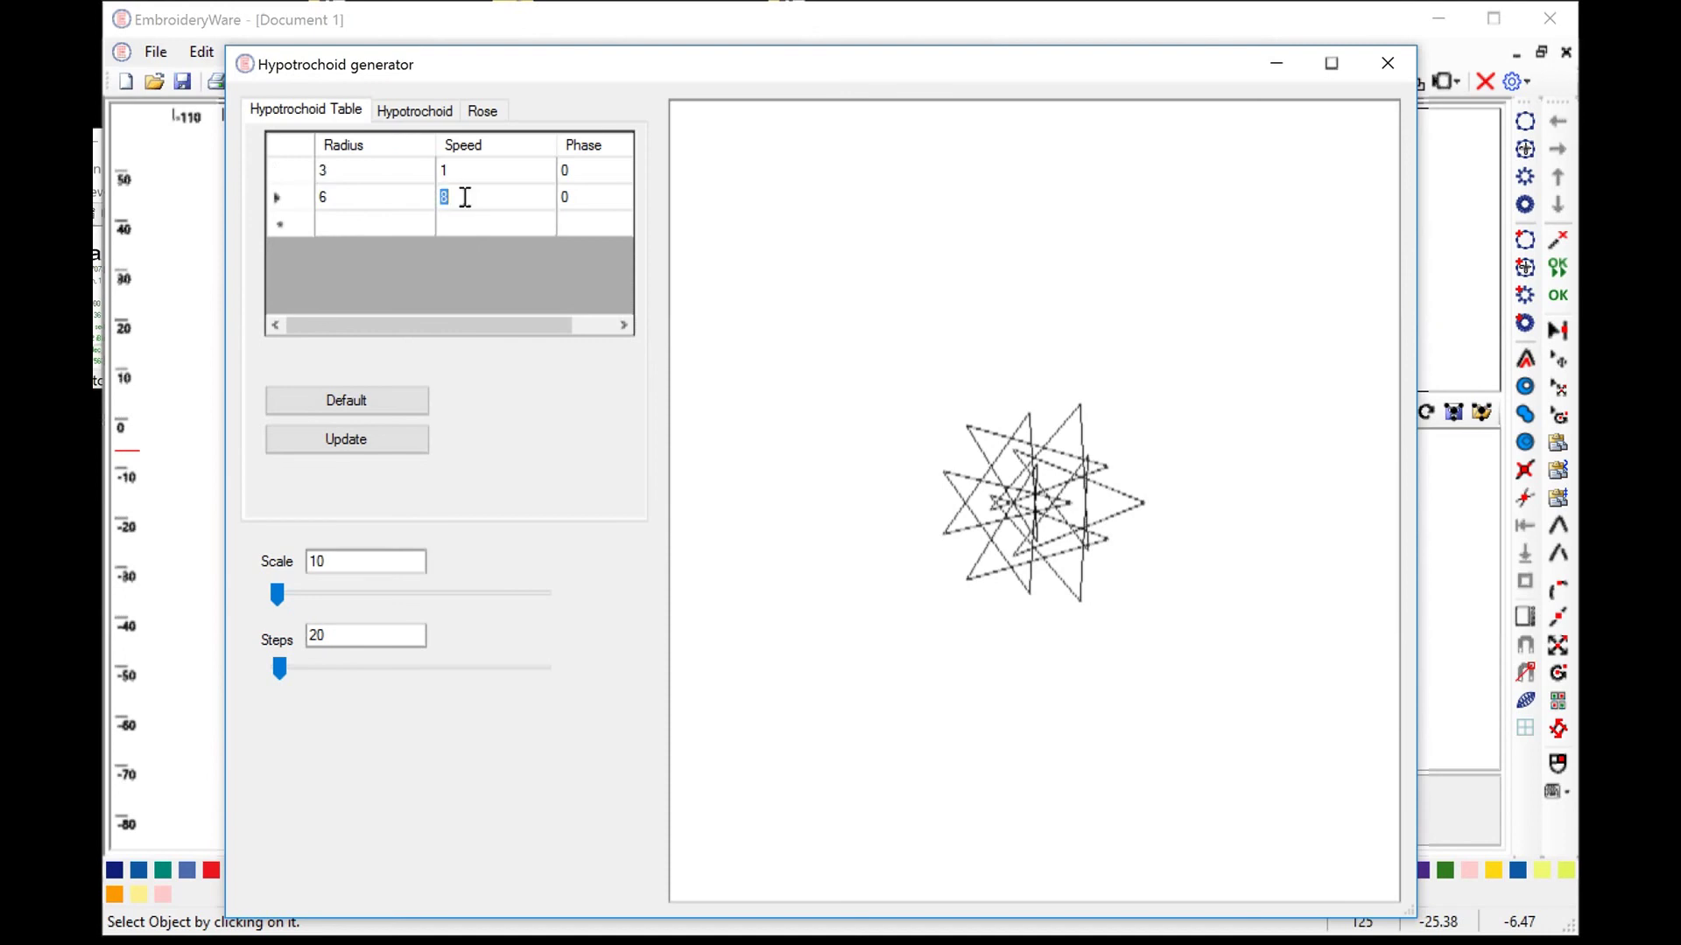
{"action": "left_click", "coordinate": [466, 197]}
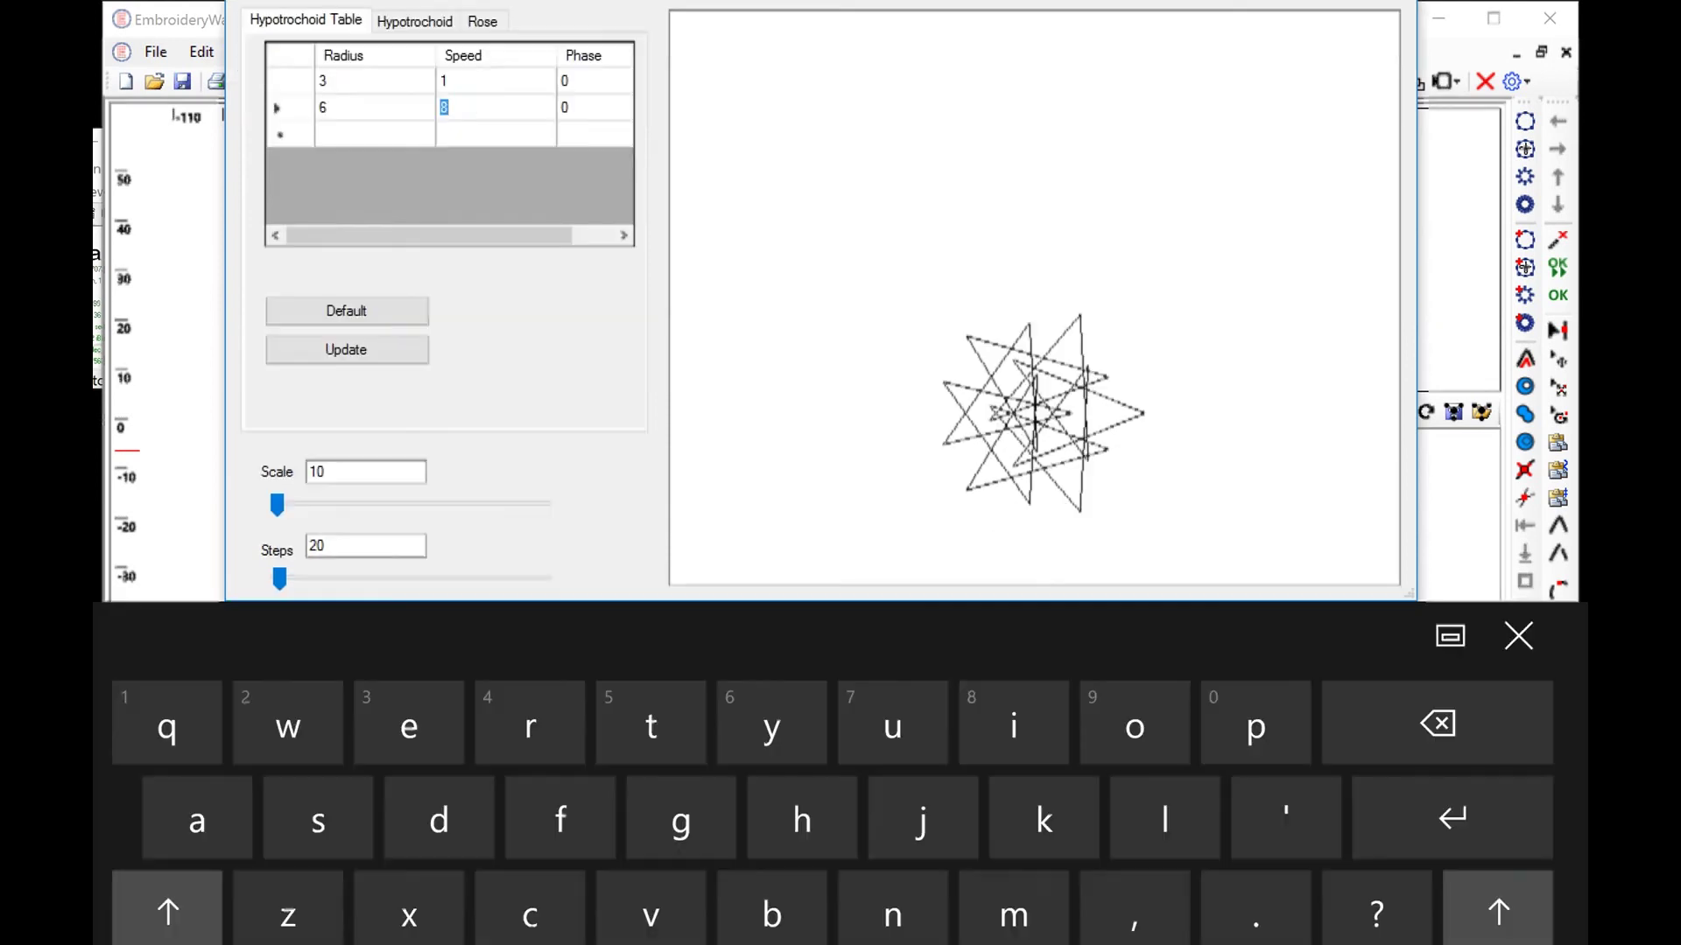
{"action": "left_click", "coordinate": [167, 944]}
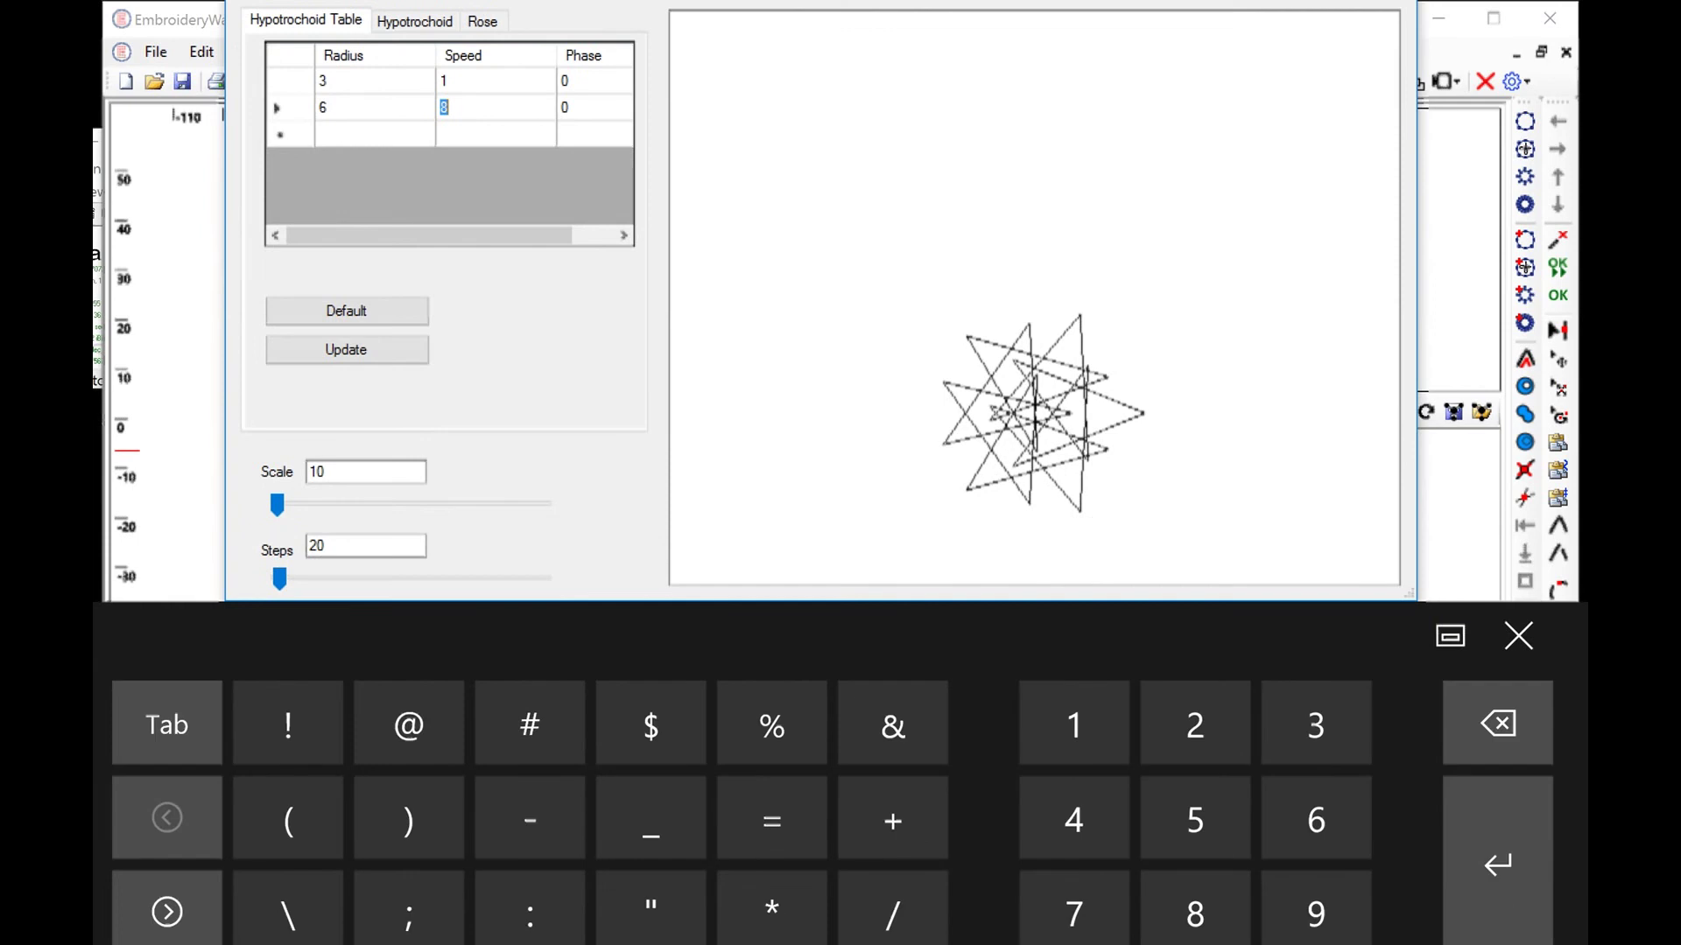
{"action": "left_click", "coordinate": [1075, 735]}
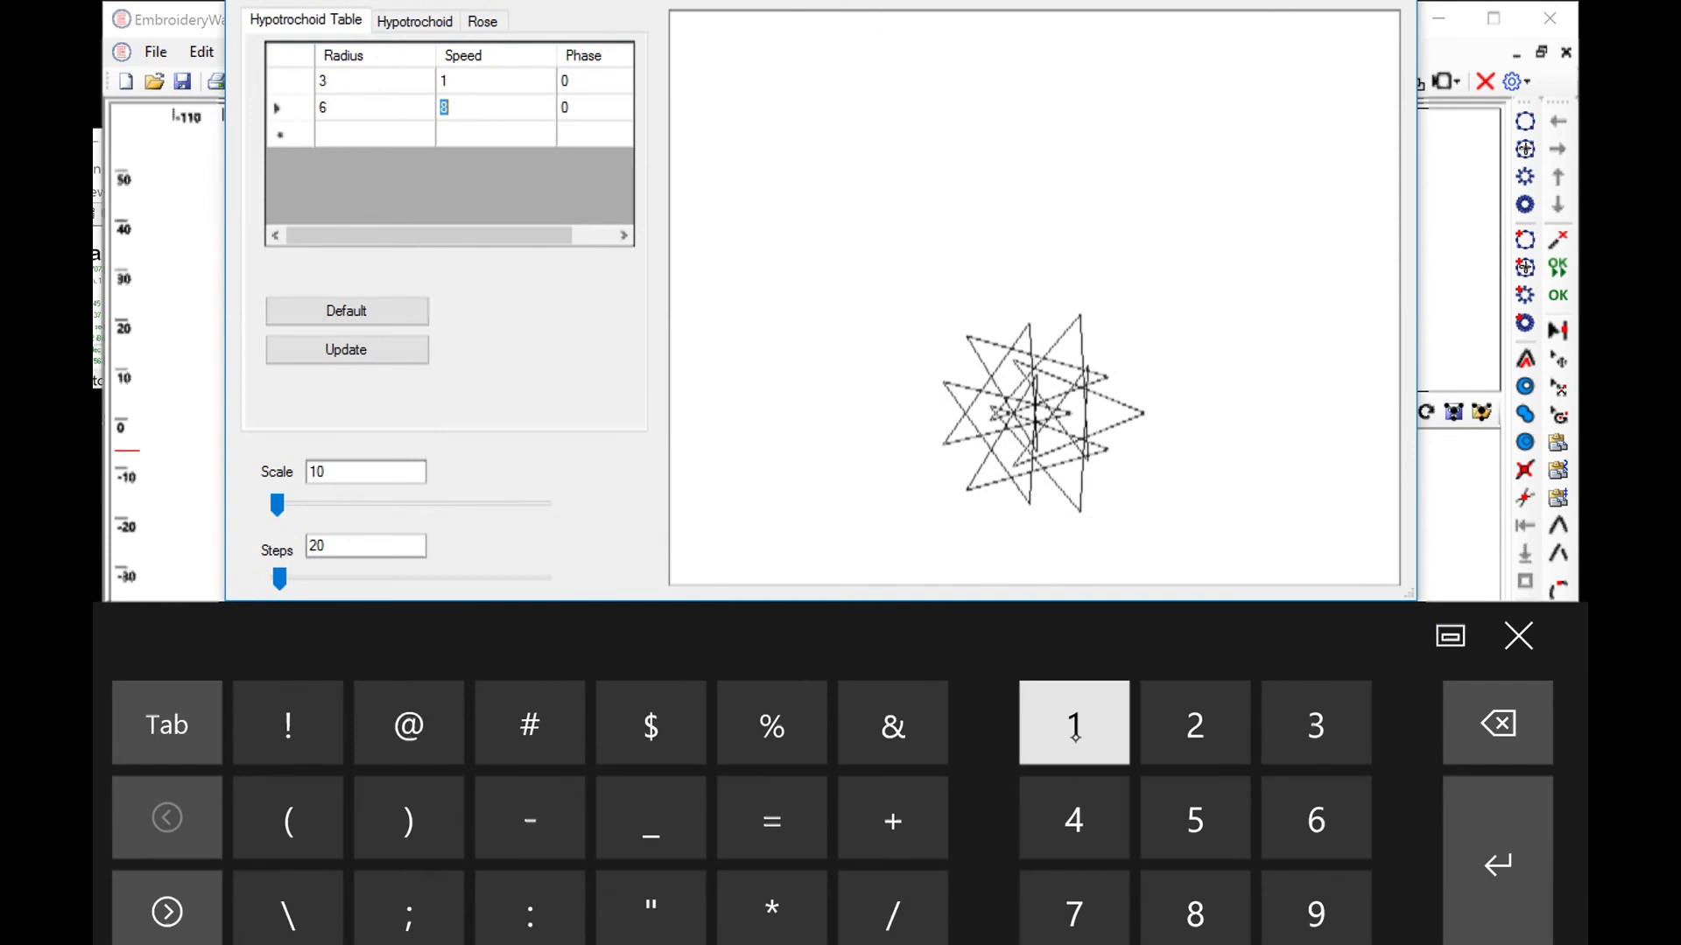
{"action": "left_click", "coordinate": [1315, 820]}
{"action": "left_click", "coordinate": [1517, 637]}
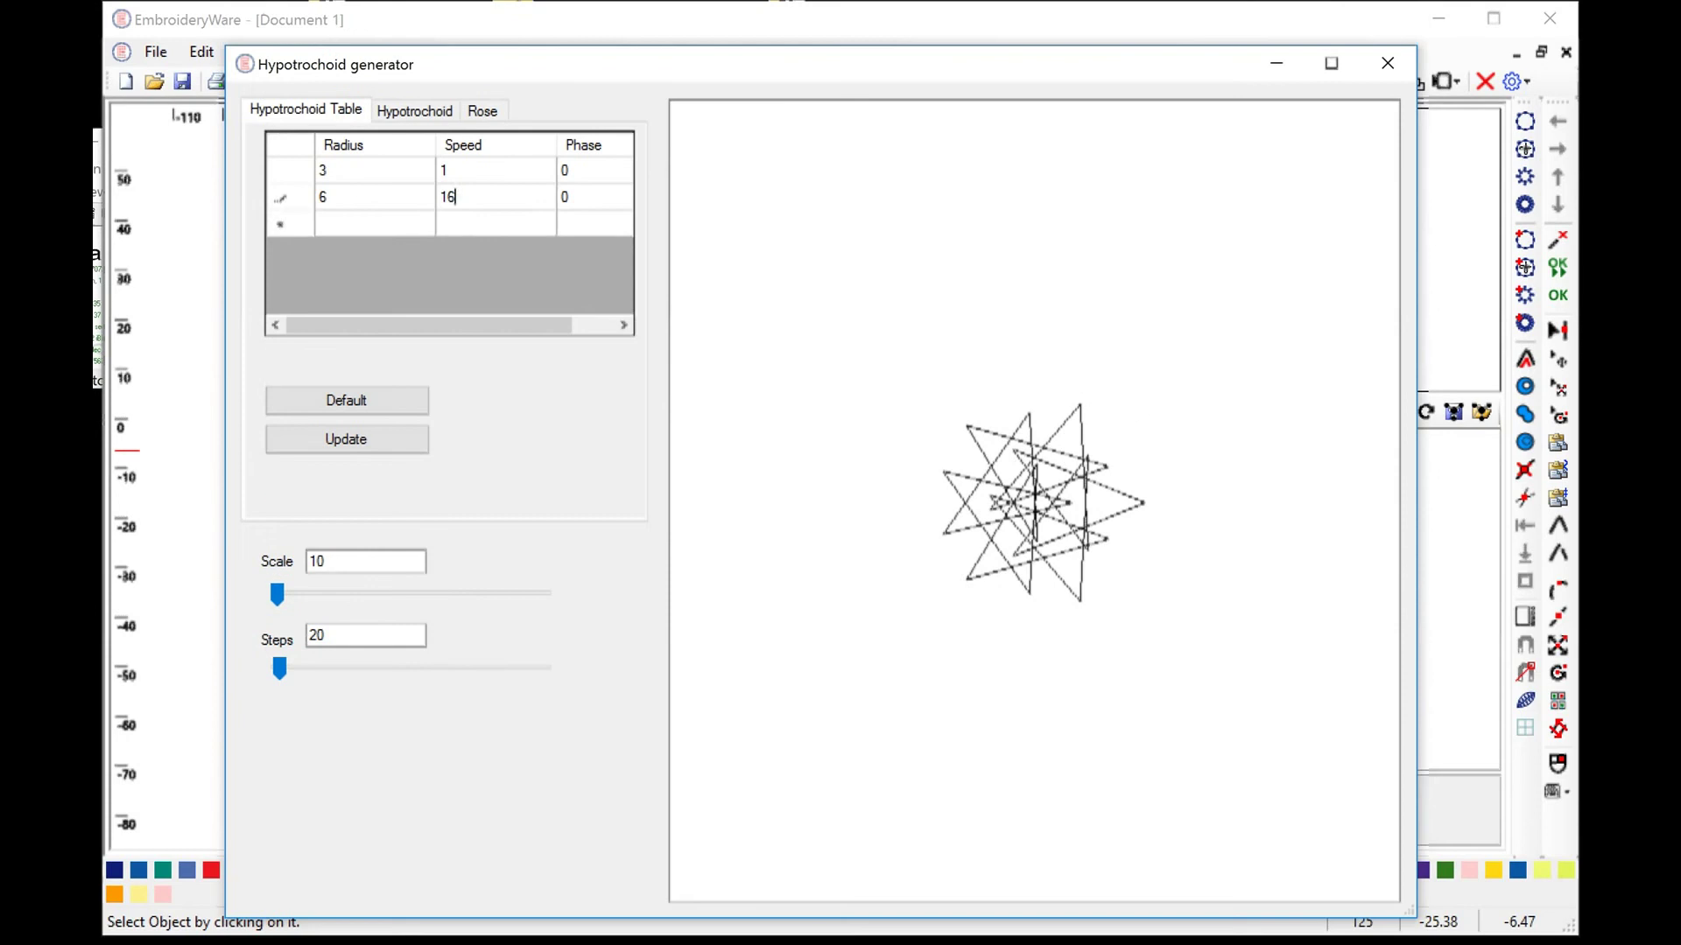
{"action": "left_click", "coordinate": [464, 224]}
{"action": "left_click", "coordinate": [346, 439]}
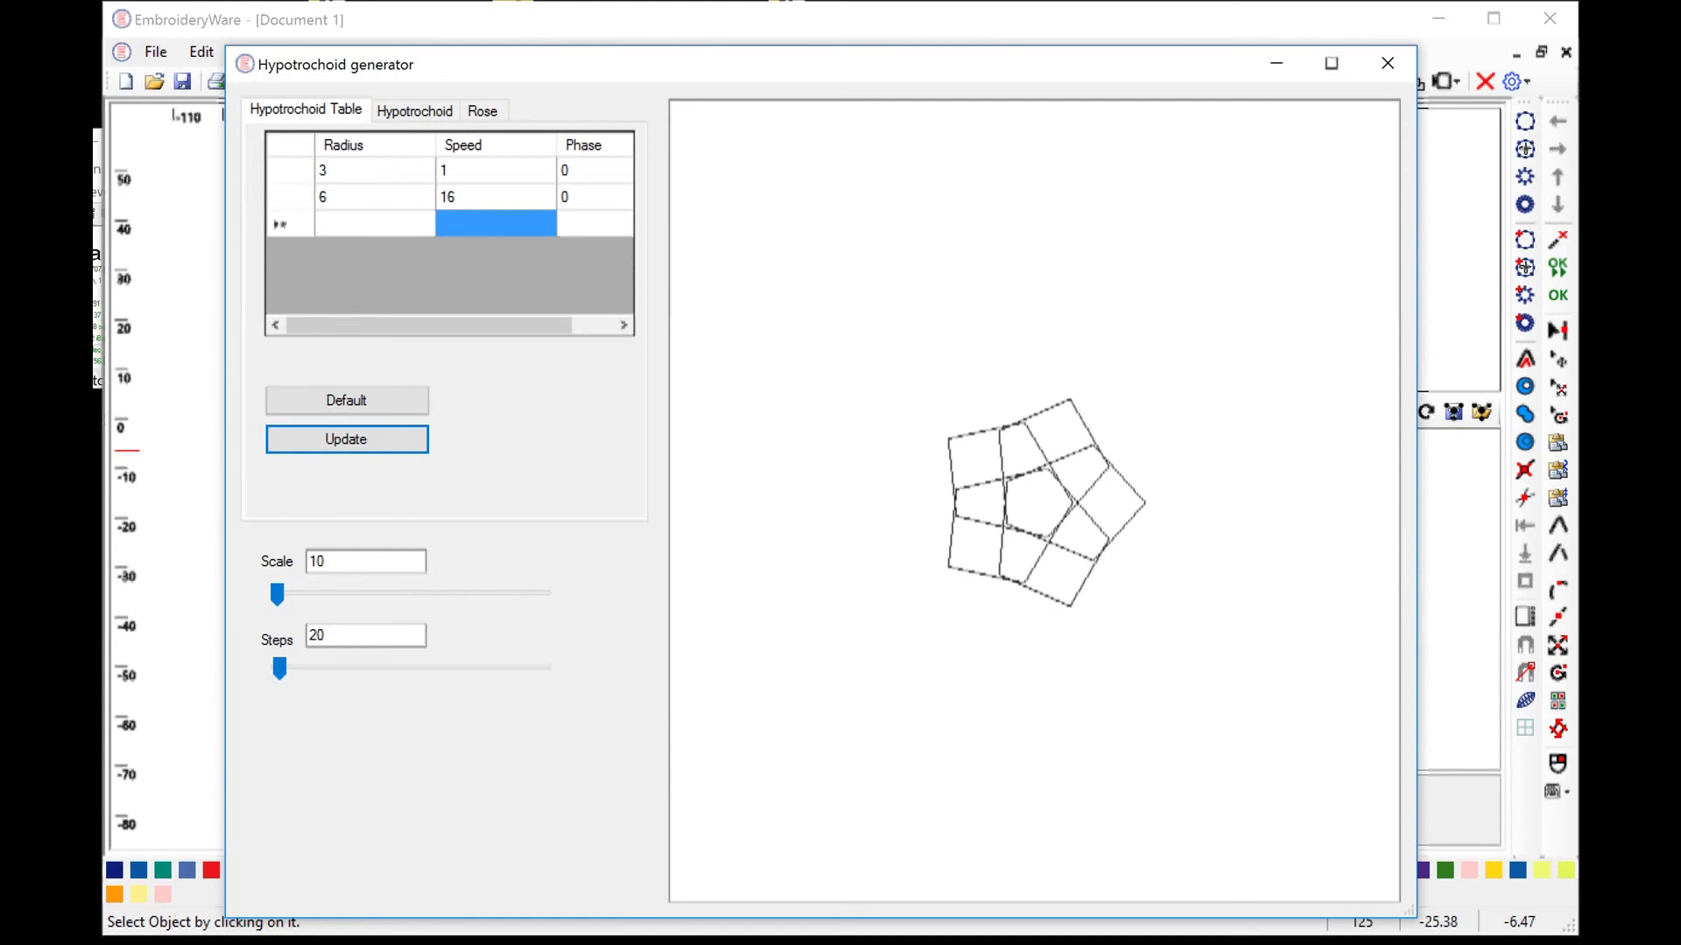
Set the hypotrochoid's steps to 40 and scale to 20, and reduce the steps to 10.
{"action": "mouse_move", "coordinate": [280, 669]}
{"action": "left_mouse_down"}
{"action": "mouse_move", "coordinate": [300, 671]}
{"action": "mouse_move", "coordinate": [286, 670]}
{"action": "left_mouse_up"}
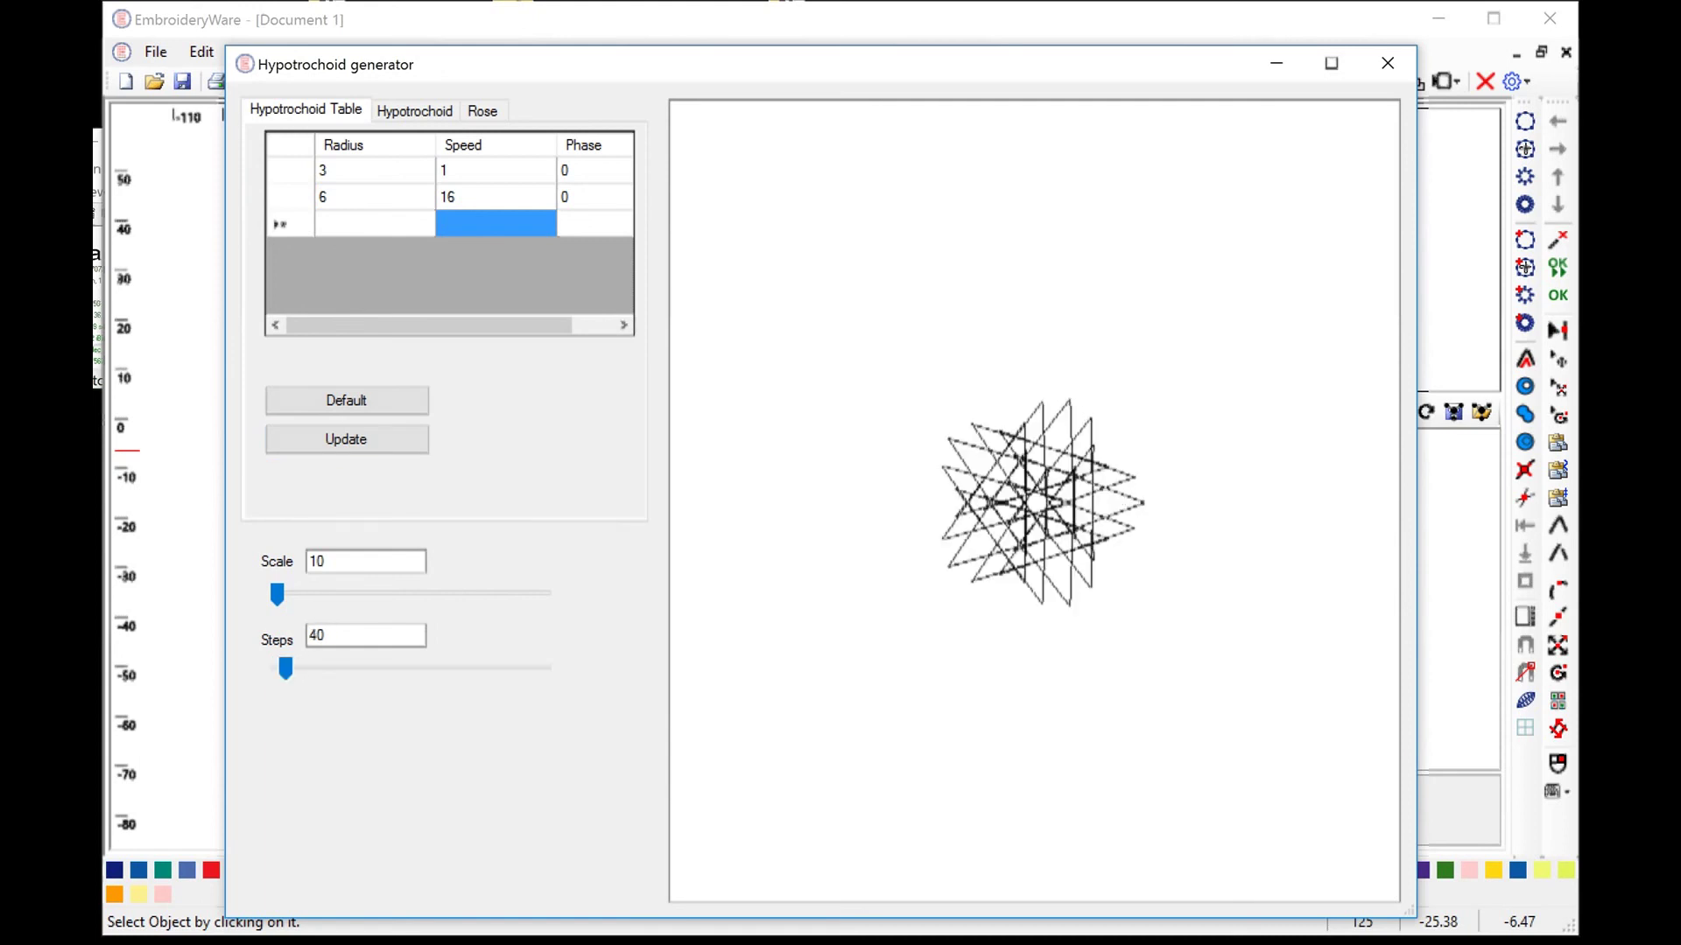
{"action": "mouse_move", "coordinate": [277, 595]}
{"action": "left_mouse_down"}
{"action": "mouse_move", "coordinate": [295, 600]}
{"action": "mouse_move", "coordinate": [279, 596]}
{"action": "left_mouse_up"}
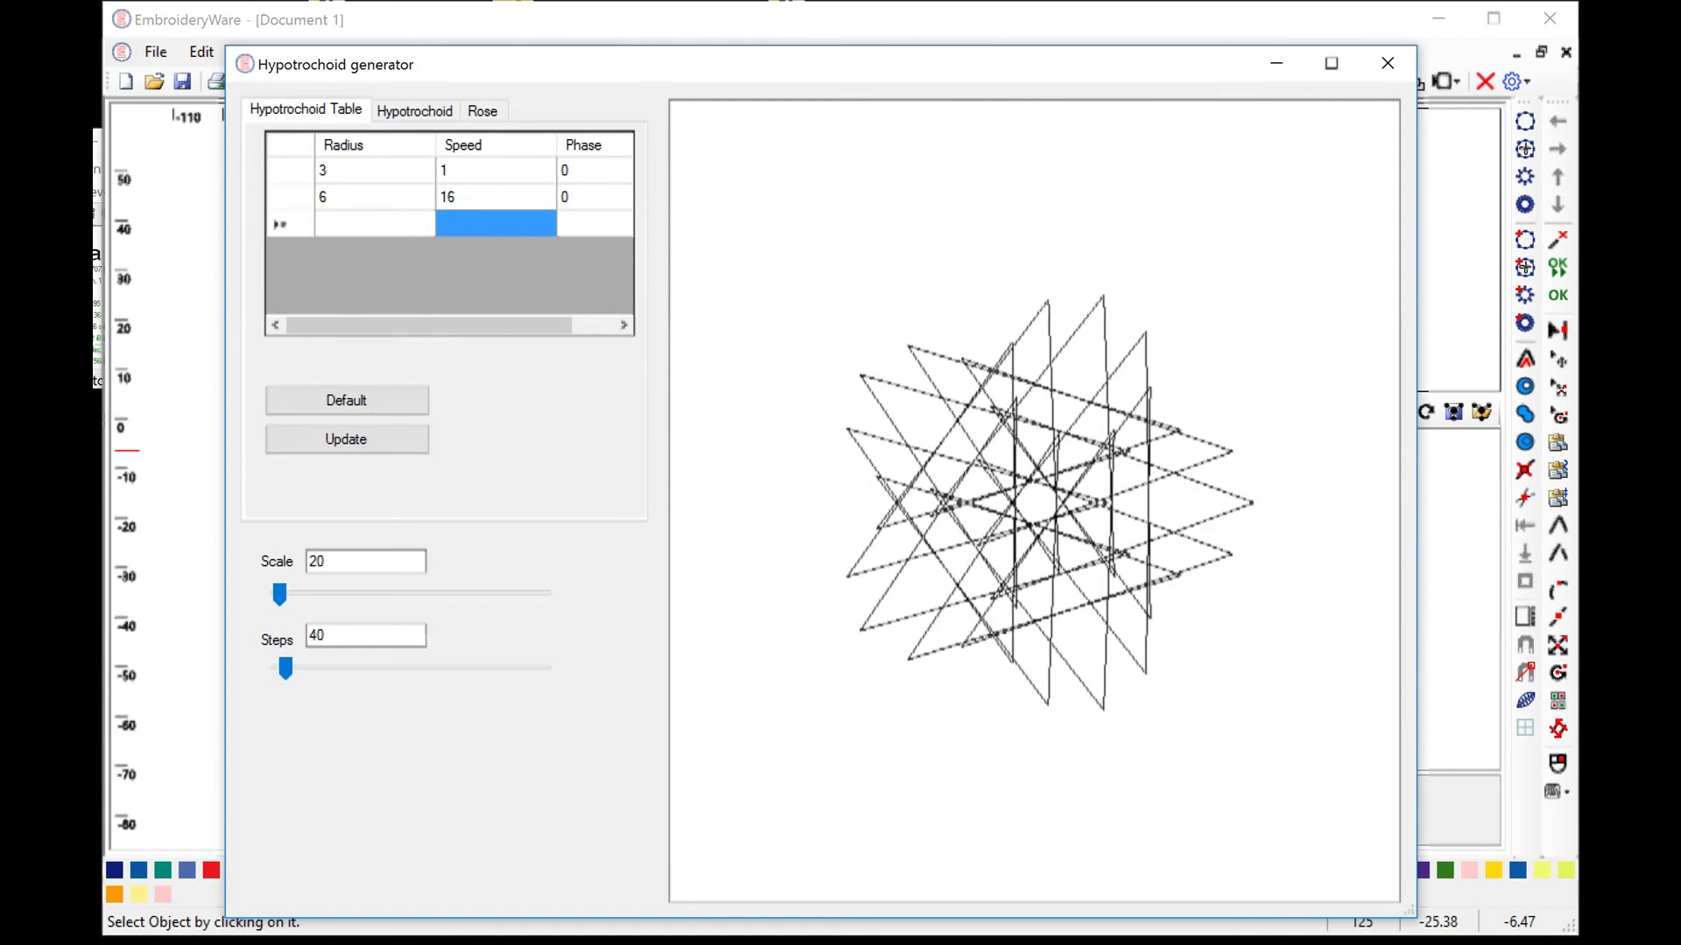
{"action": "left_click_drag", "start_coordinate": [287, 672], "coordinate": [277, 670]}
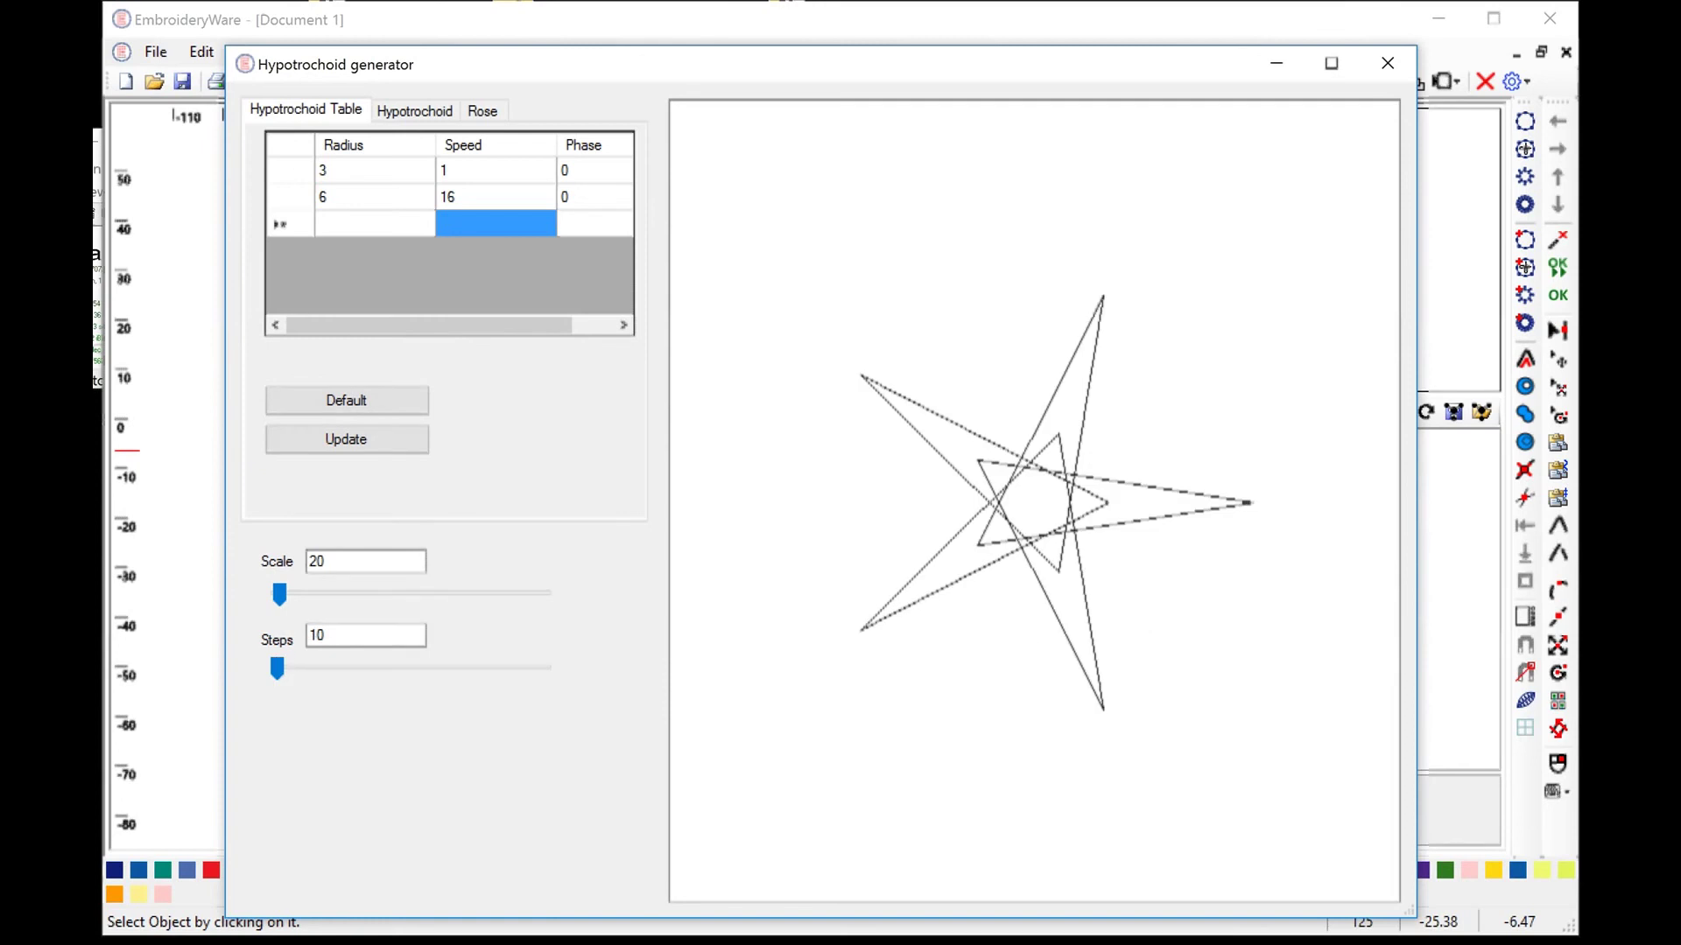
Draw three five-pointed hypotrochoid stars of different sizes: a large central one, one to its upper right and one to its left.
{"action": "left_click", "coordinate": [1392, 62]}
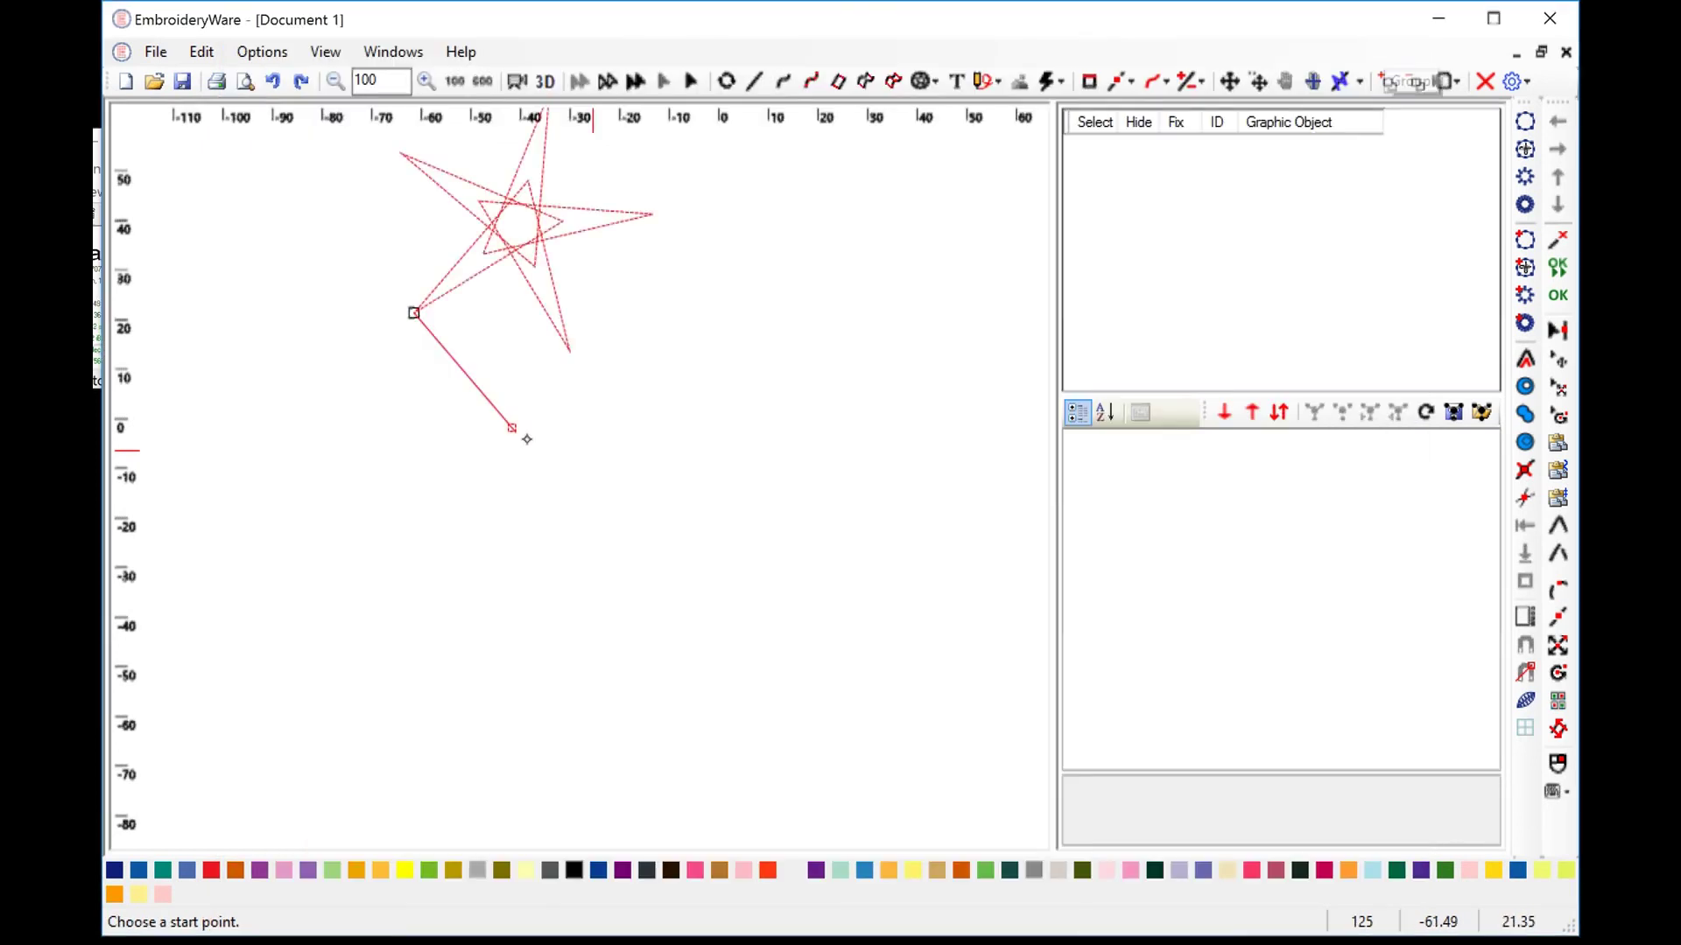
{"action": "left_click", "coordinate": [400, 573]}
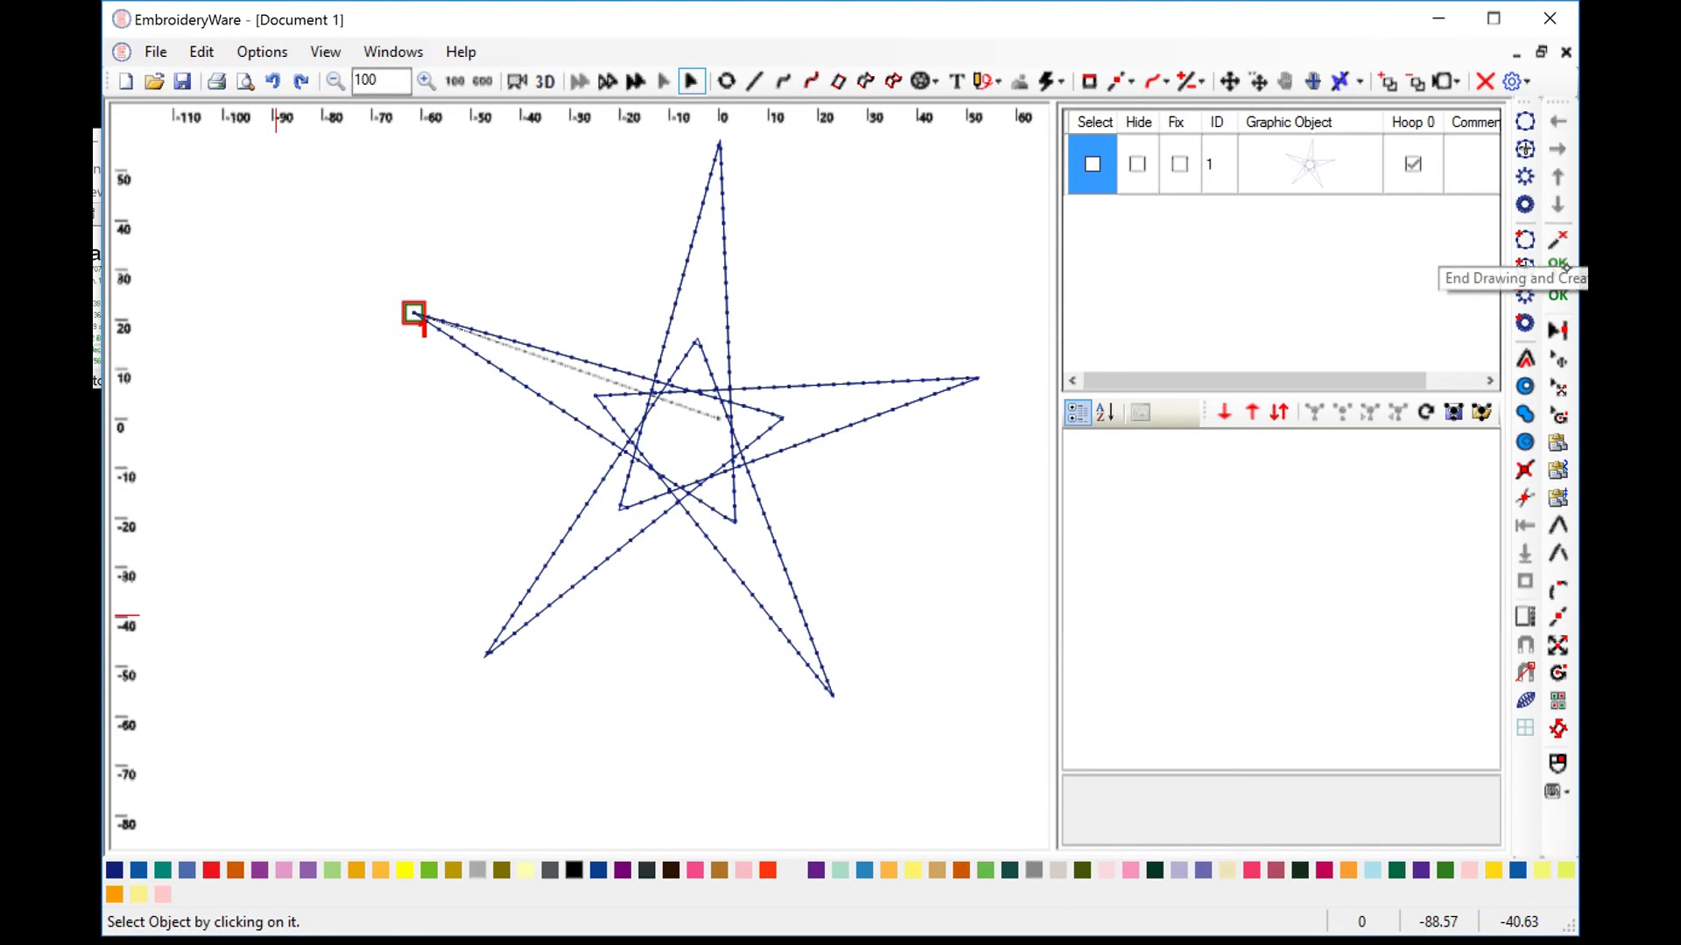
{"action": "left_click", "coordinate": [1559, 266]}
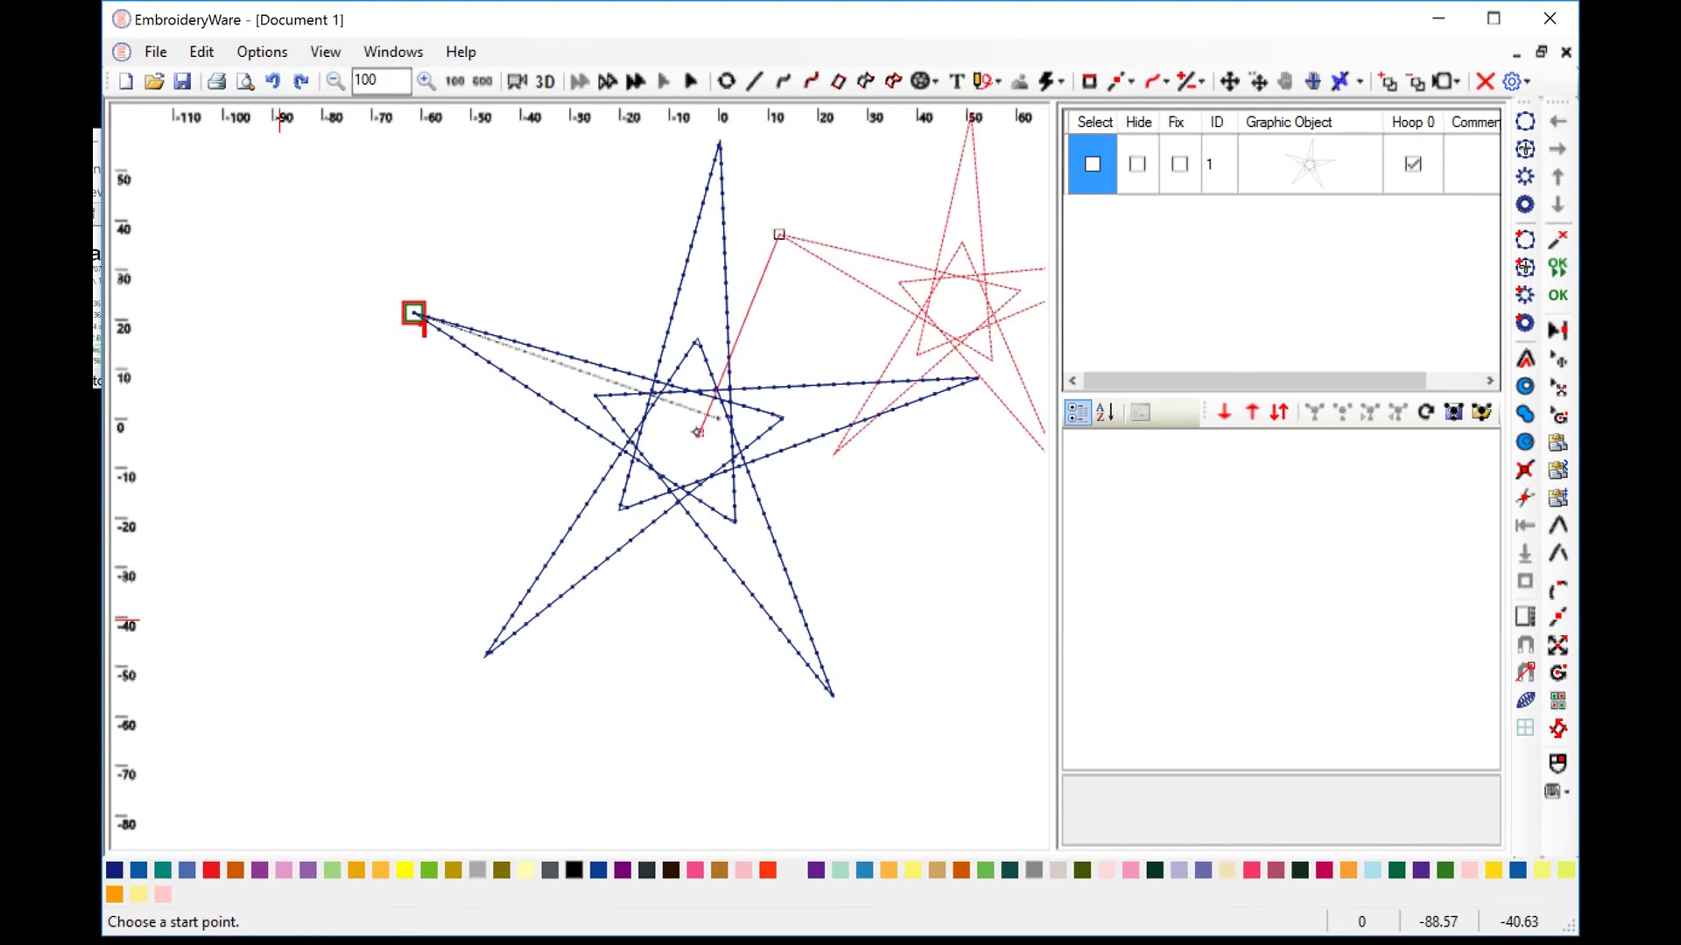
{"action": "left_click", "coordinate": [780, 234]}
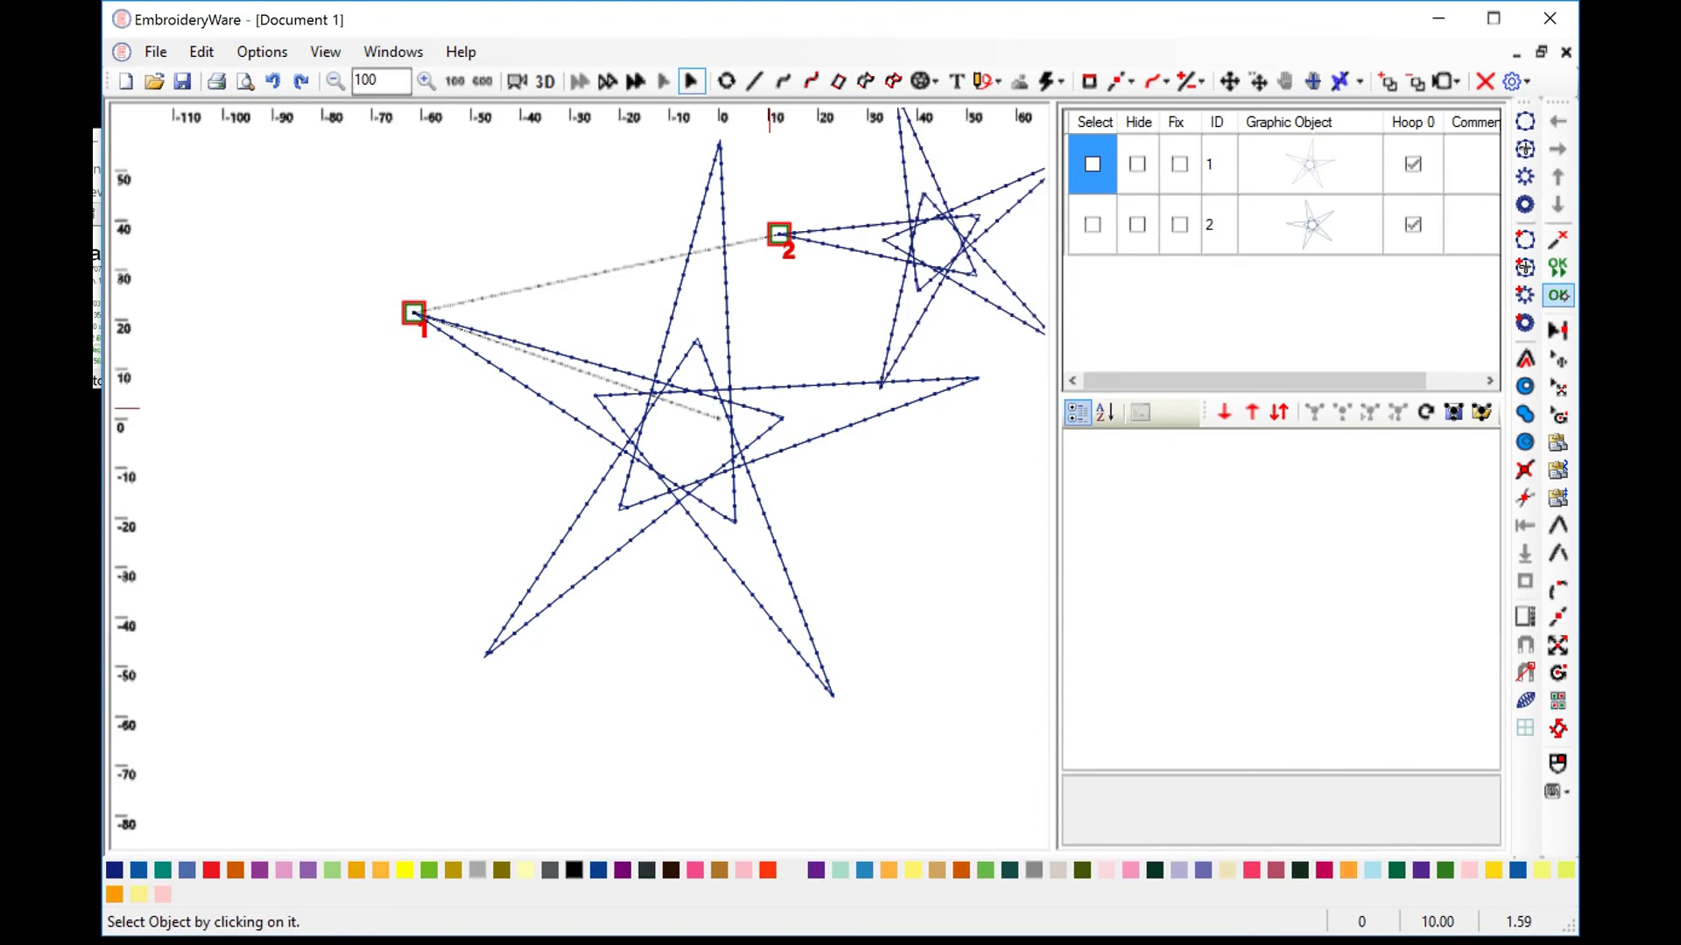
{"action": "left_click", "coordinate": [1559, 266]}
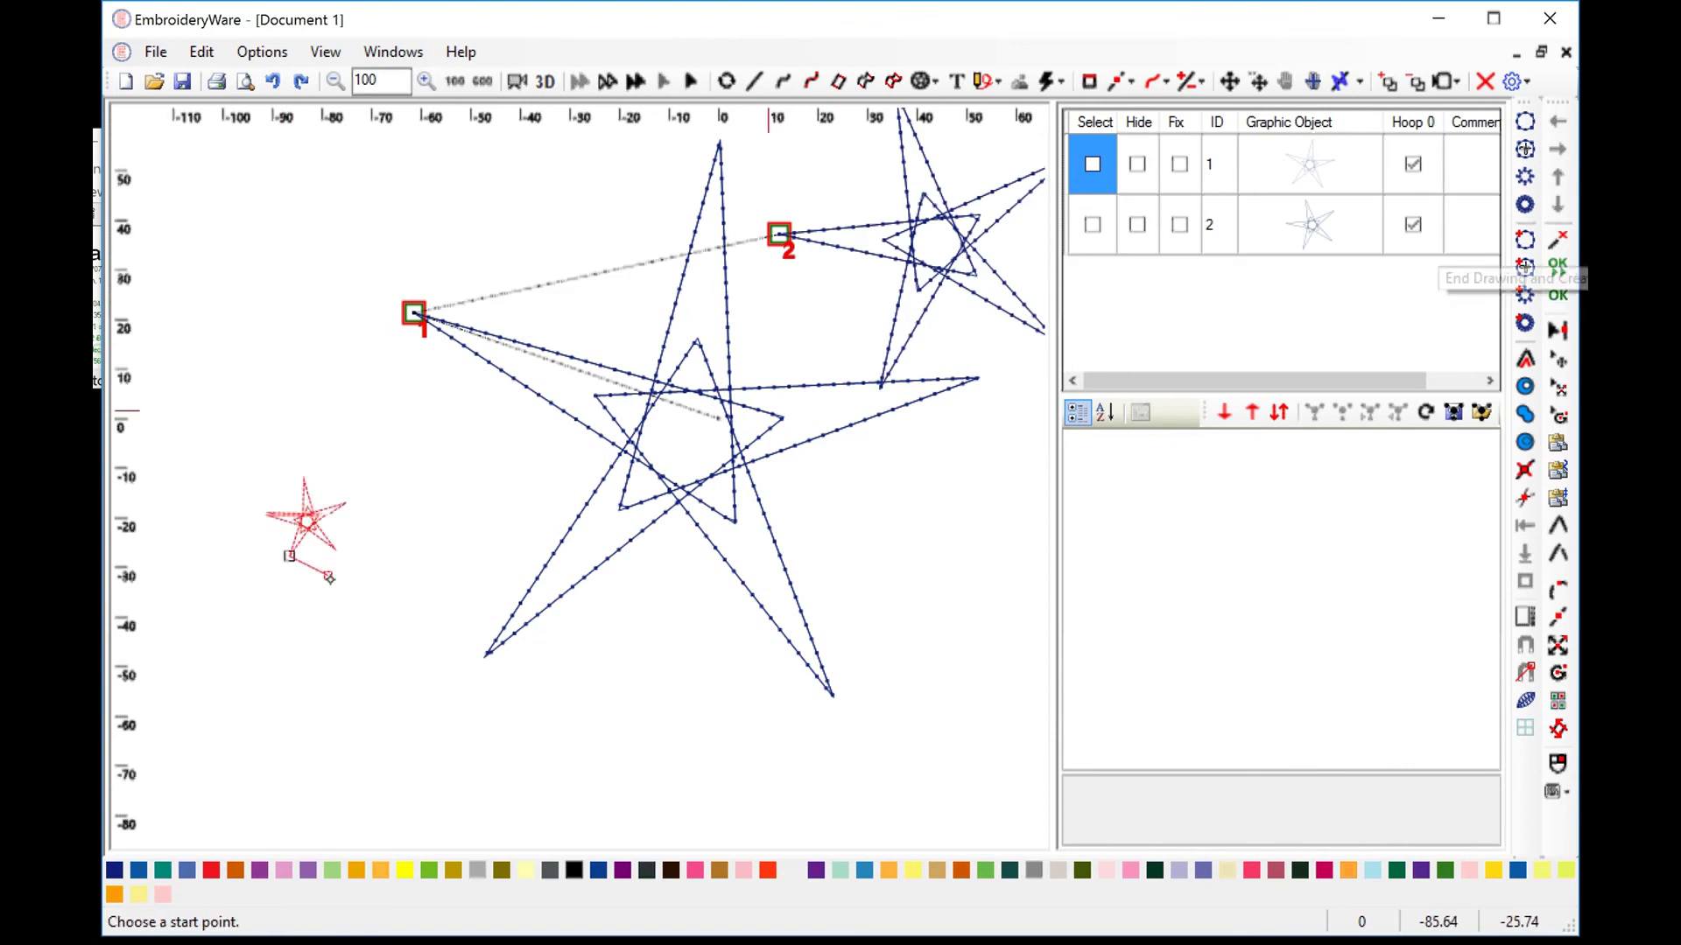
{"action": "left_click", "coordinate": [430, 599]}
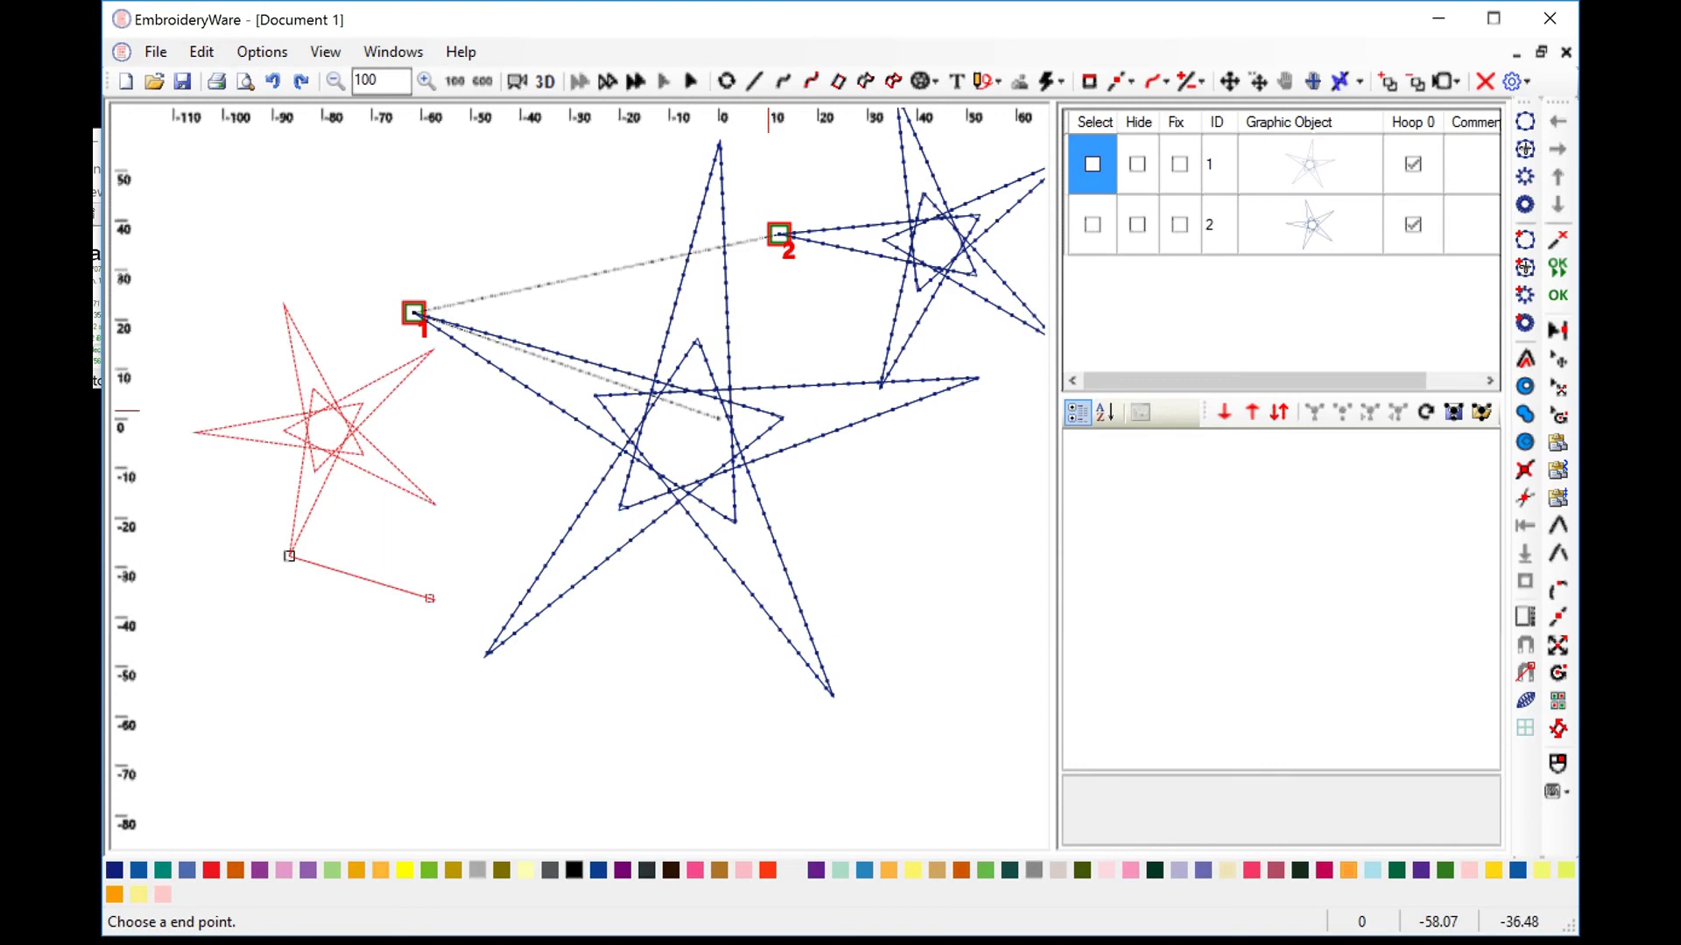
{"action": "left_click", "coordinate": [430, 599]}
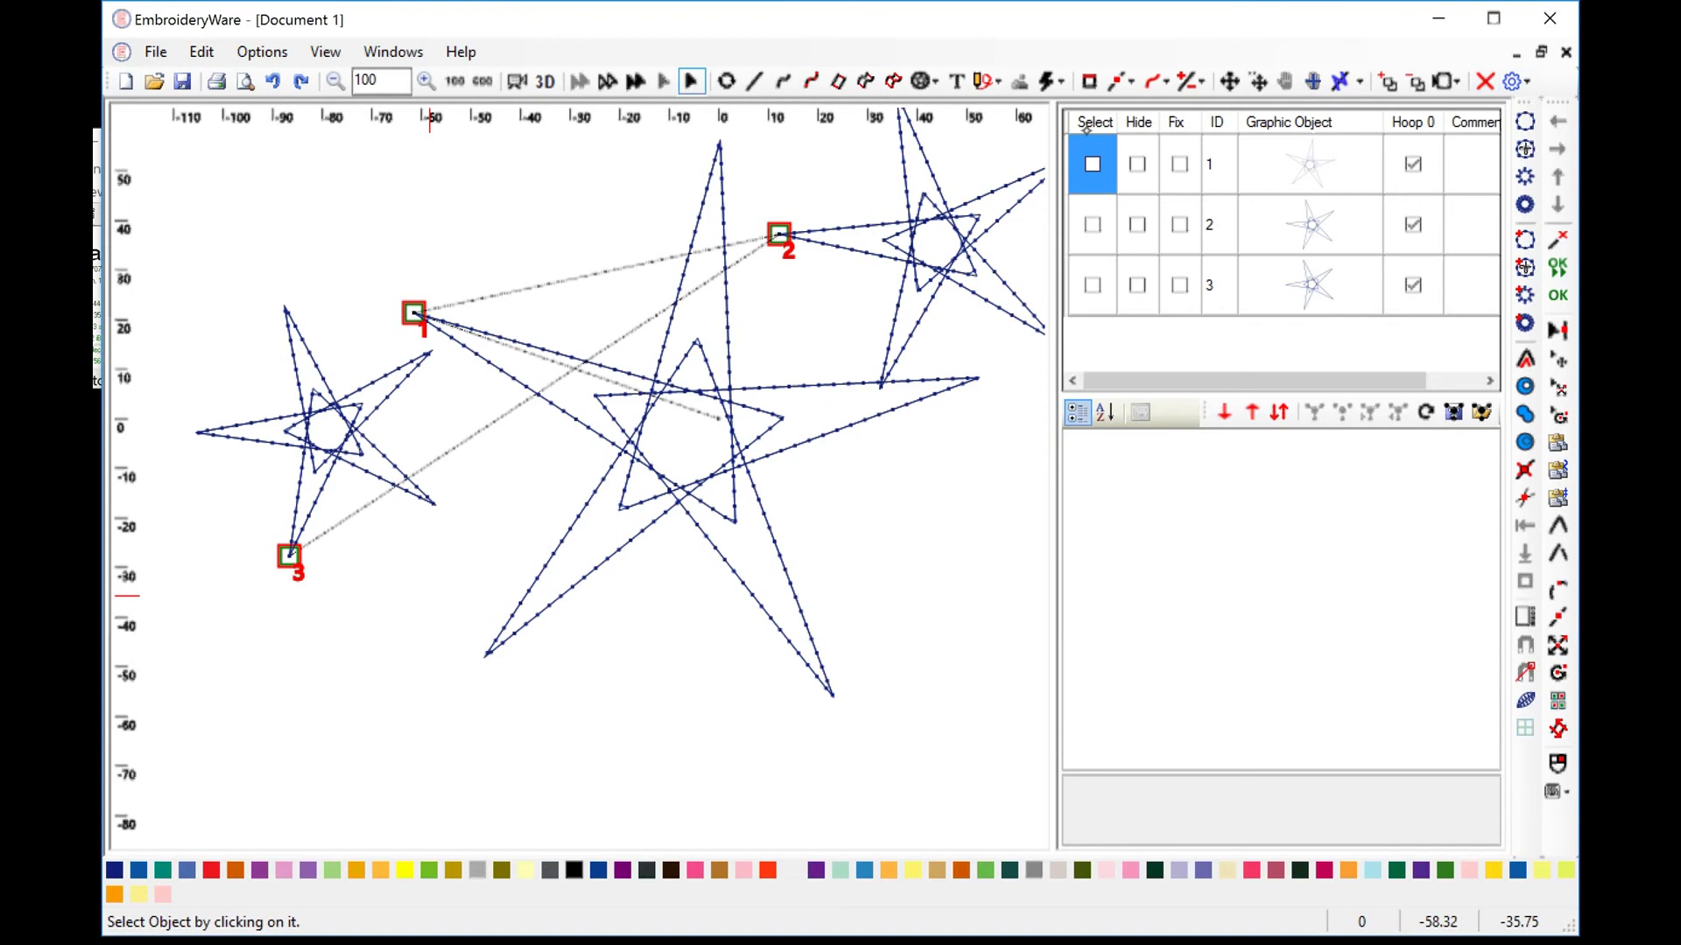
Delete all three hypotrochoid stars and open the Hypotrochoid generator again.
{"action": "left_click", "coordinate": [1078, 132]}
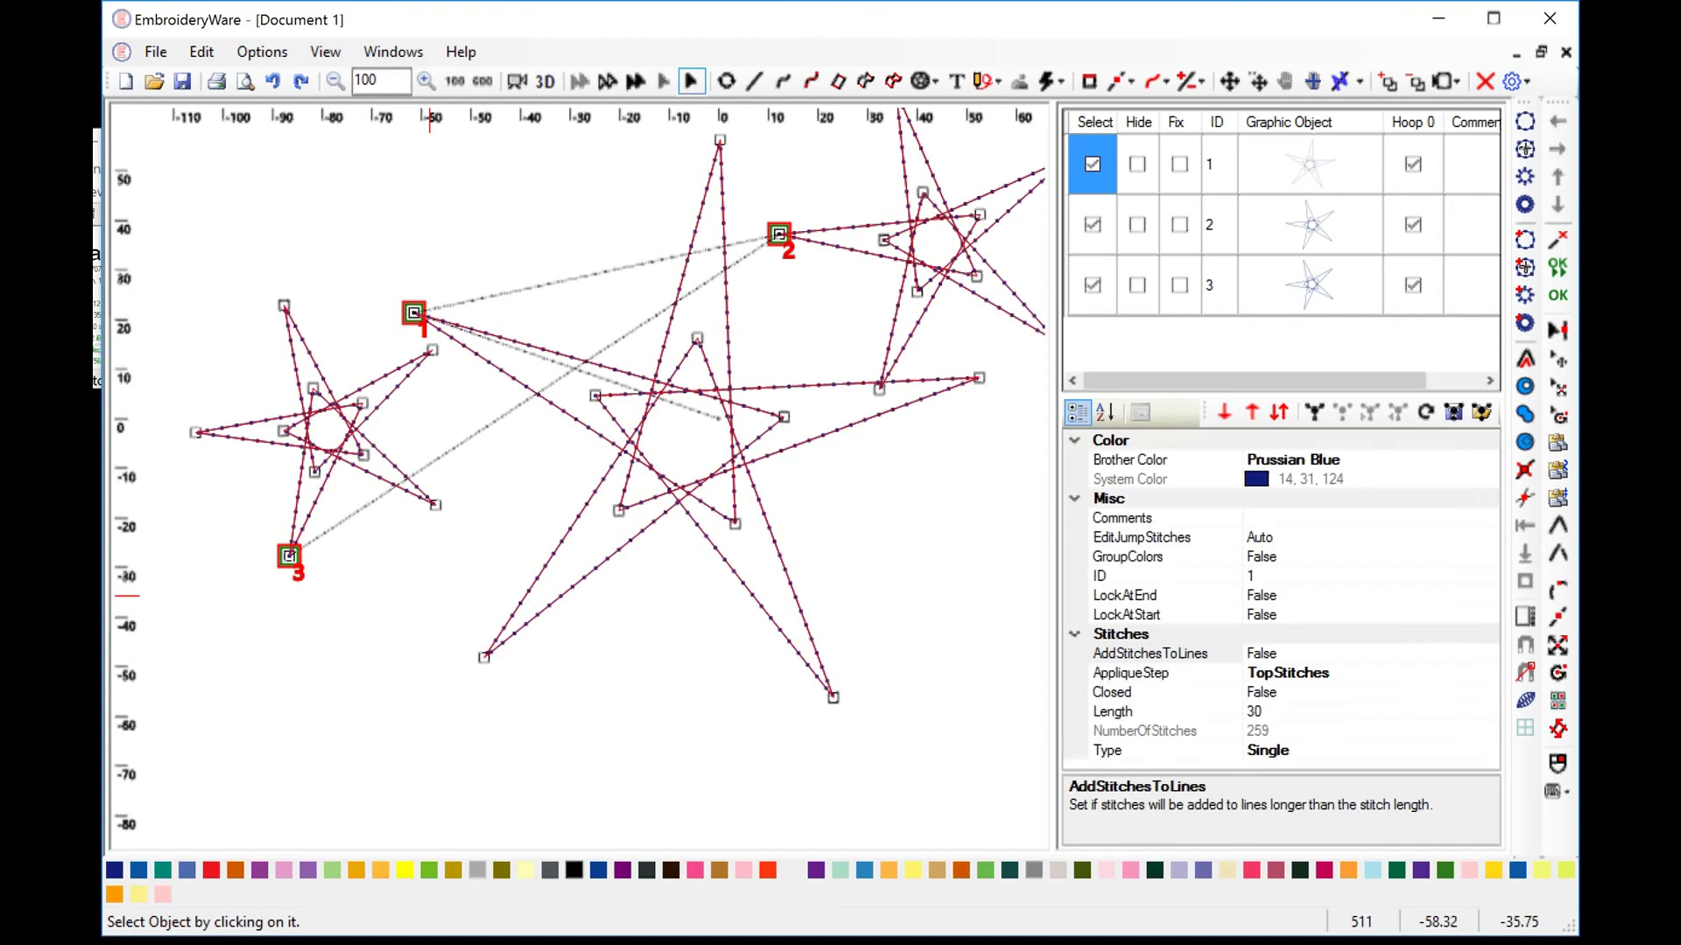
{"action": "left_click", "coordinate": [1485, 82]}
{"action": "left_click", "coordinate": [926, 82]}
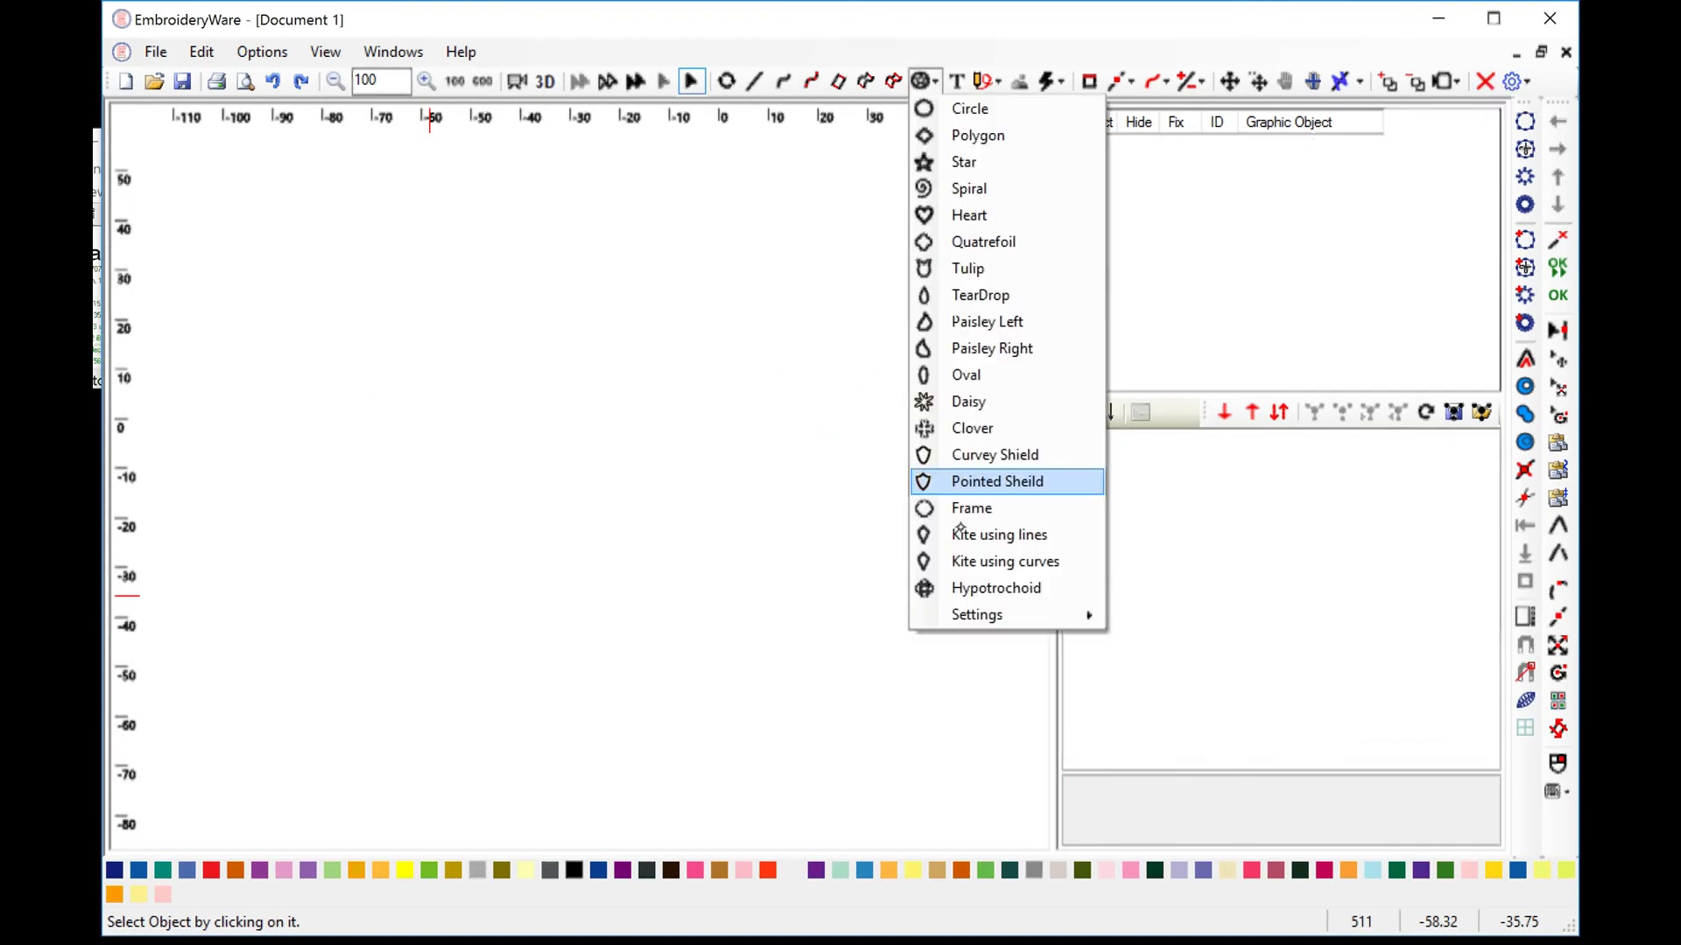
{"action": "left_click", "coordinate": [988, 588]}
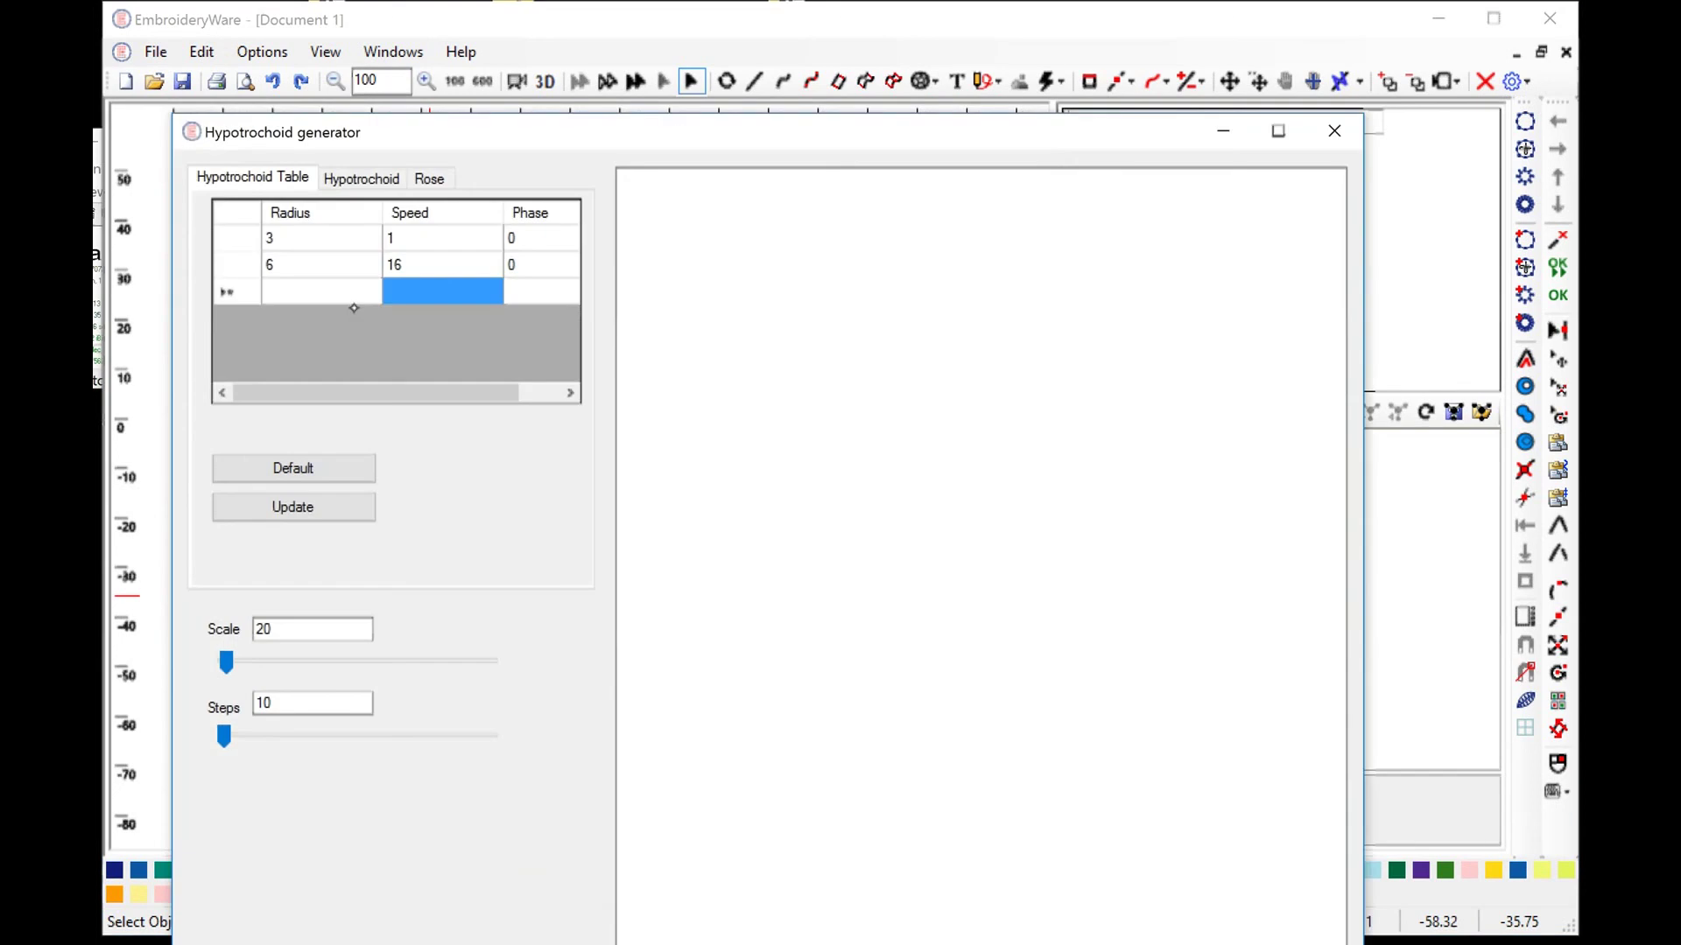
Add a third entry with radius 9 and speed 32 to the Hypotrochoid Table.
{"action": "left_click", "coordinate": [302, 289]}
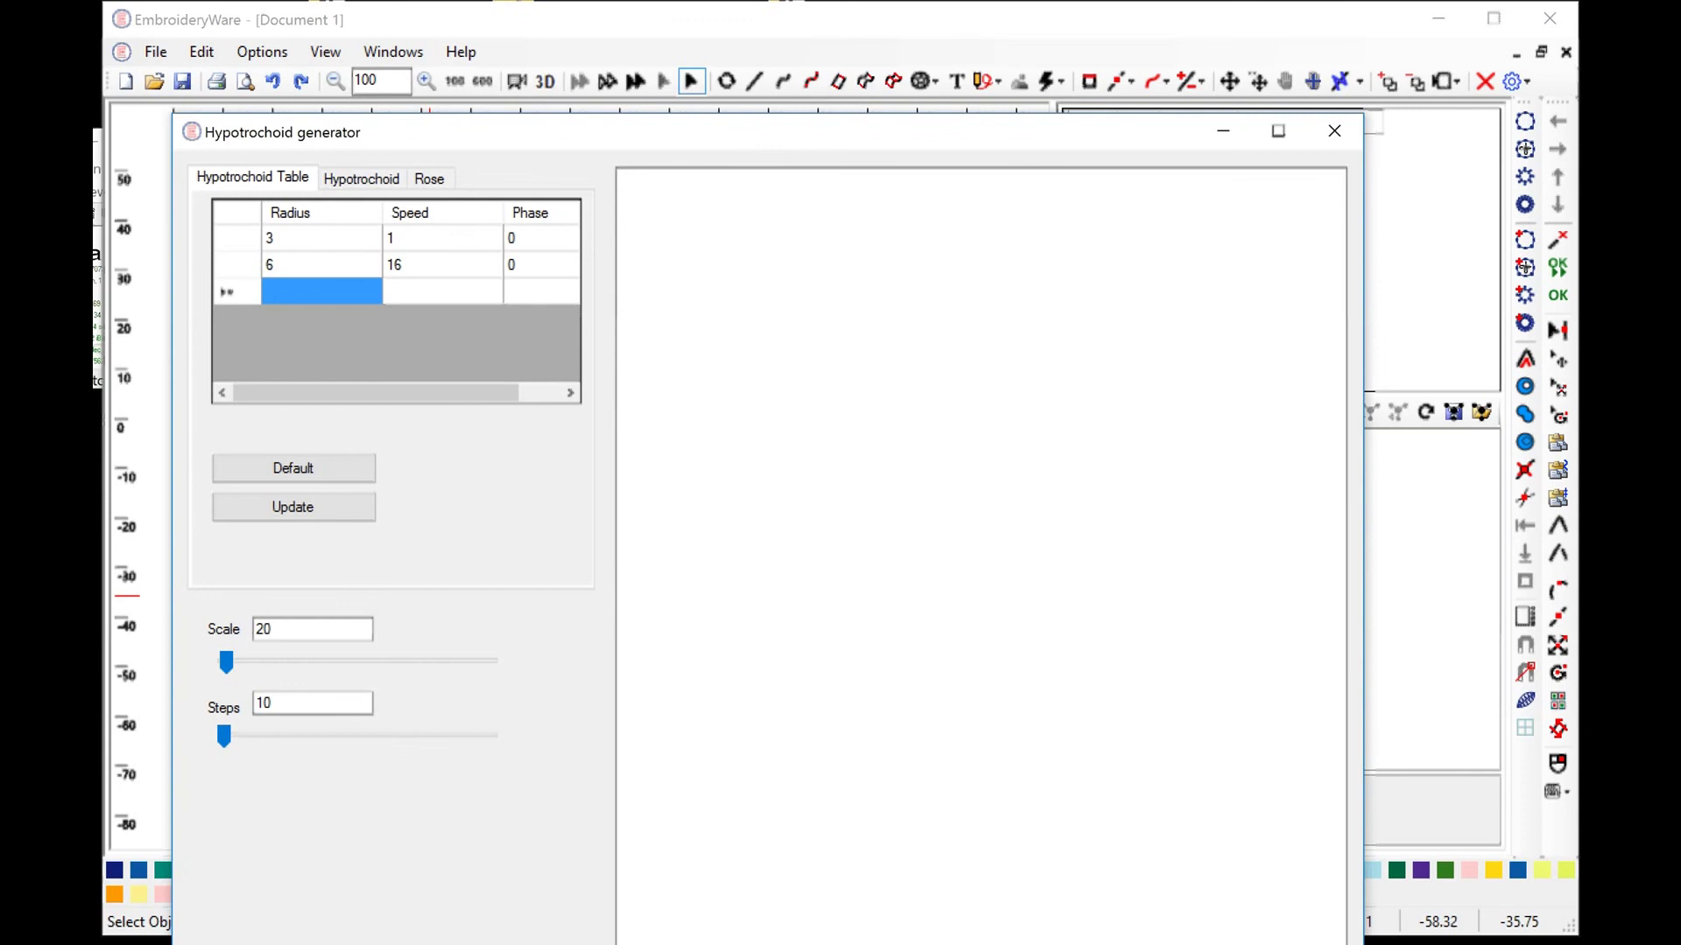
{"action": "left_click", "coordinate": [321, 292]}
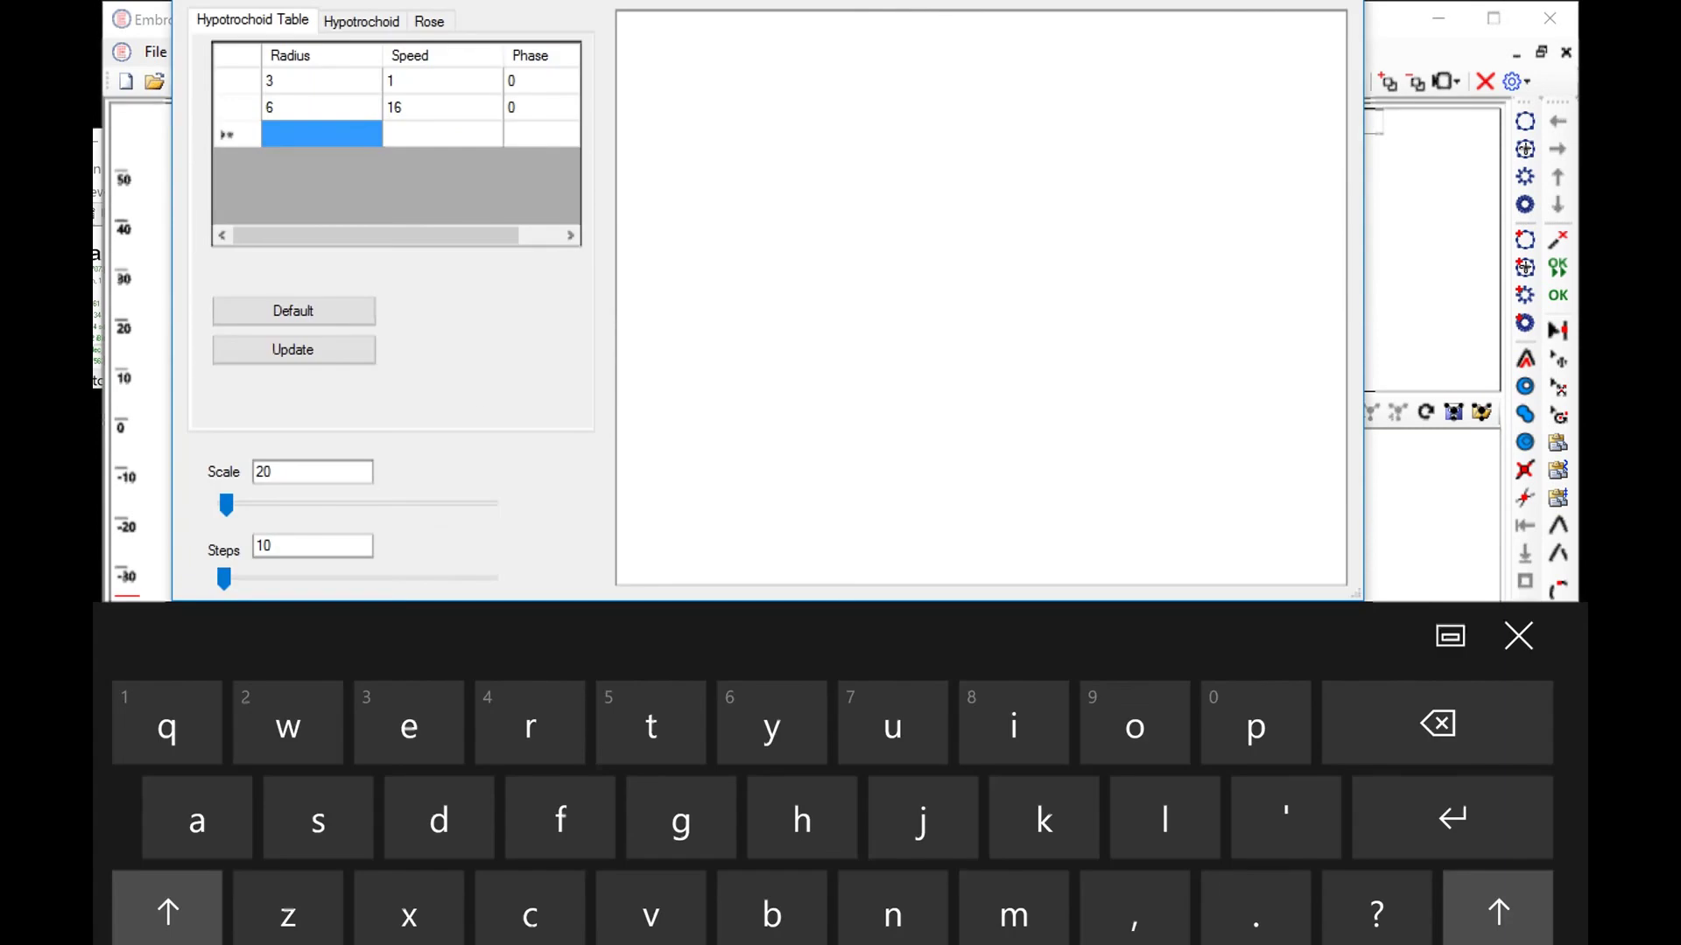
{"action": "left_click", "coordinate": [166, 944]}
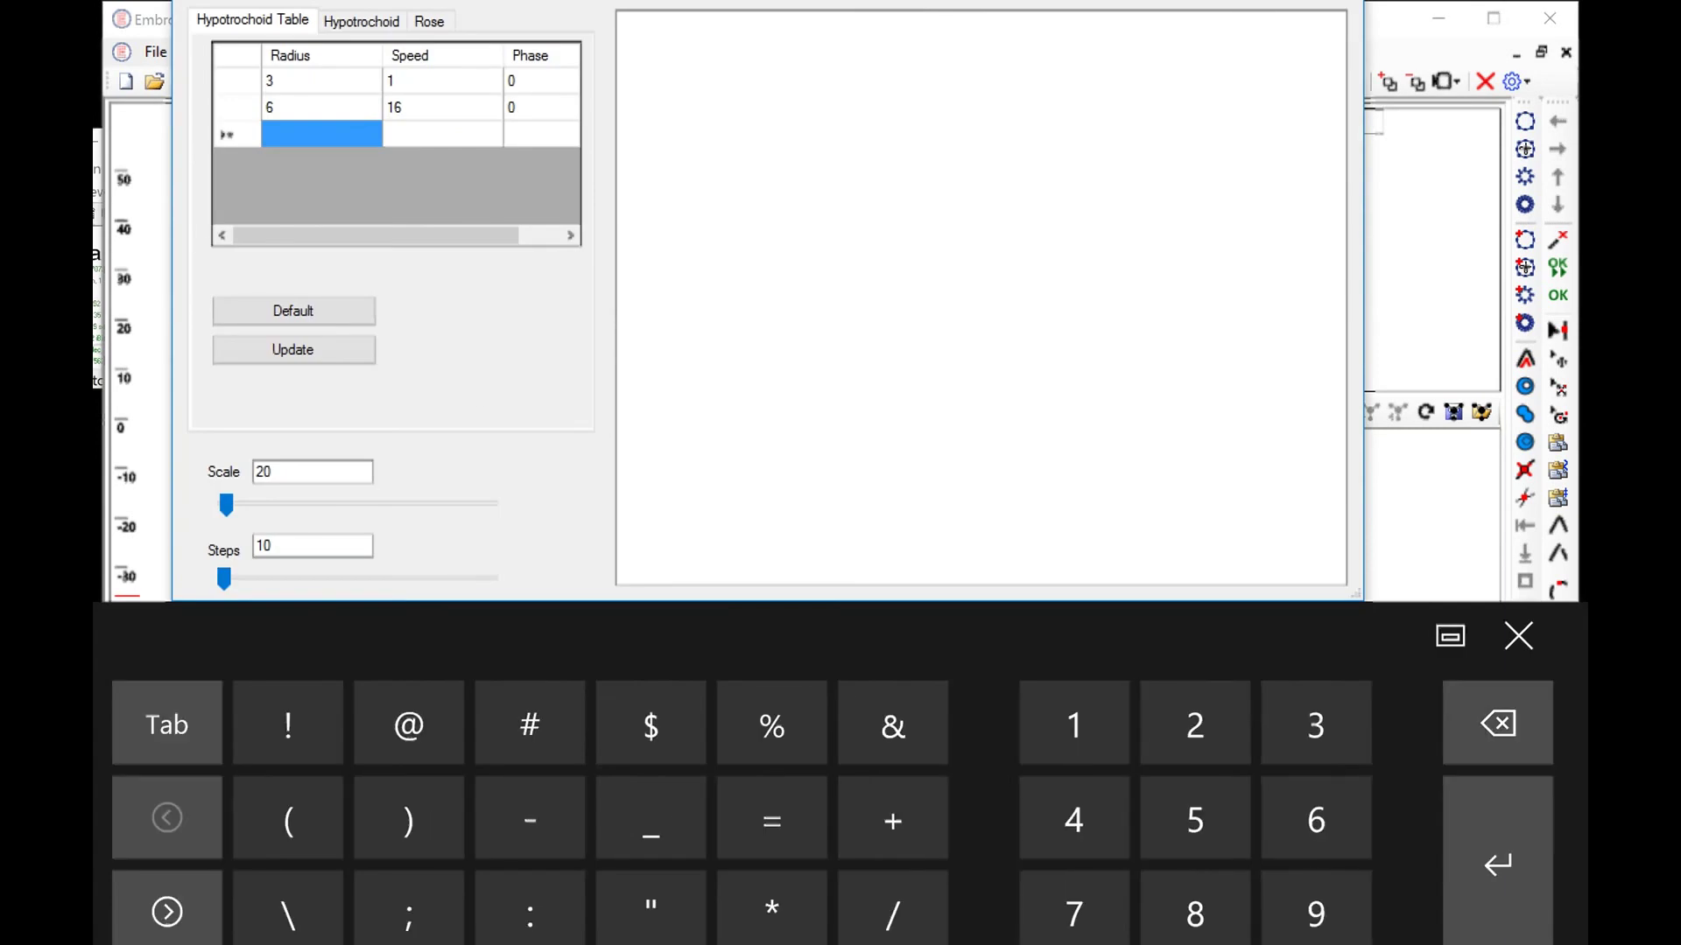
{"action": "left_click", "coordinate": [1300, 916]}
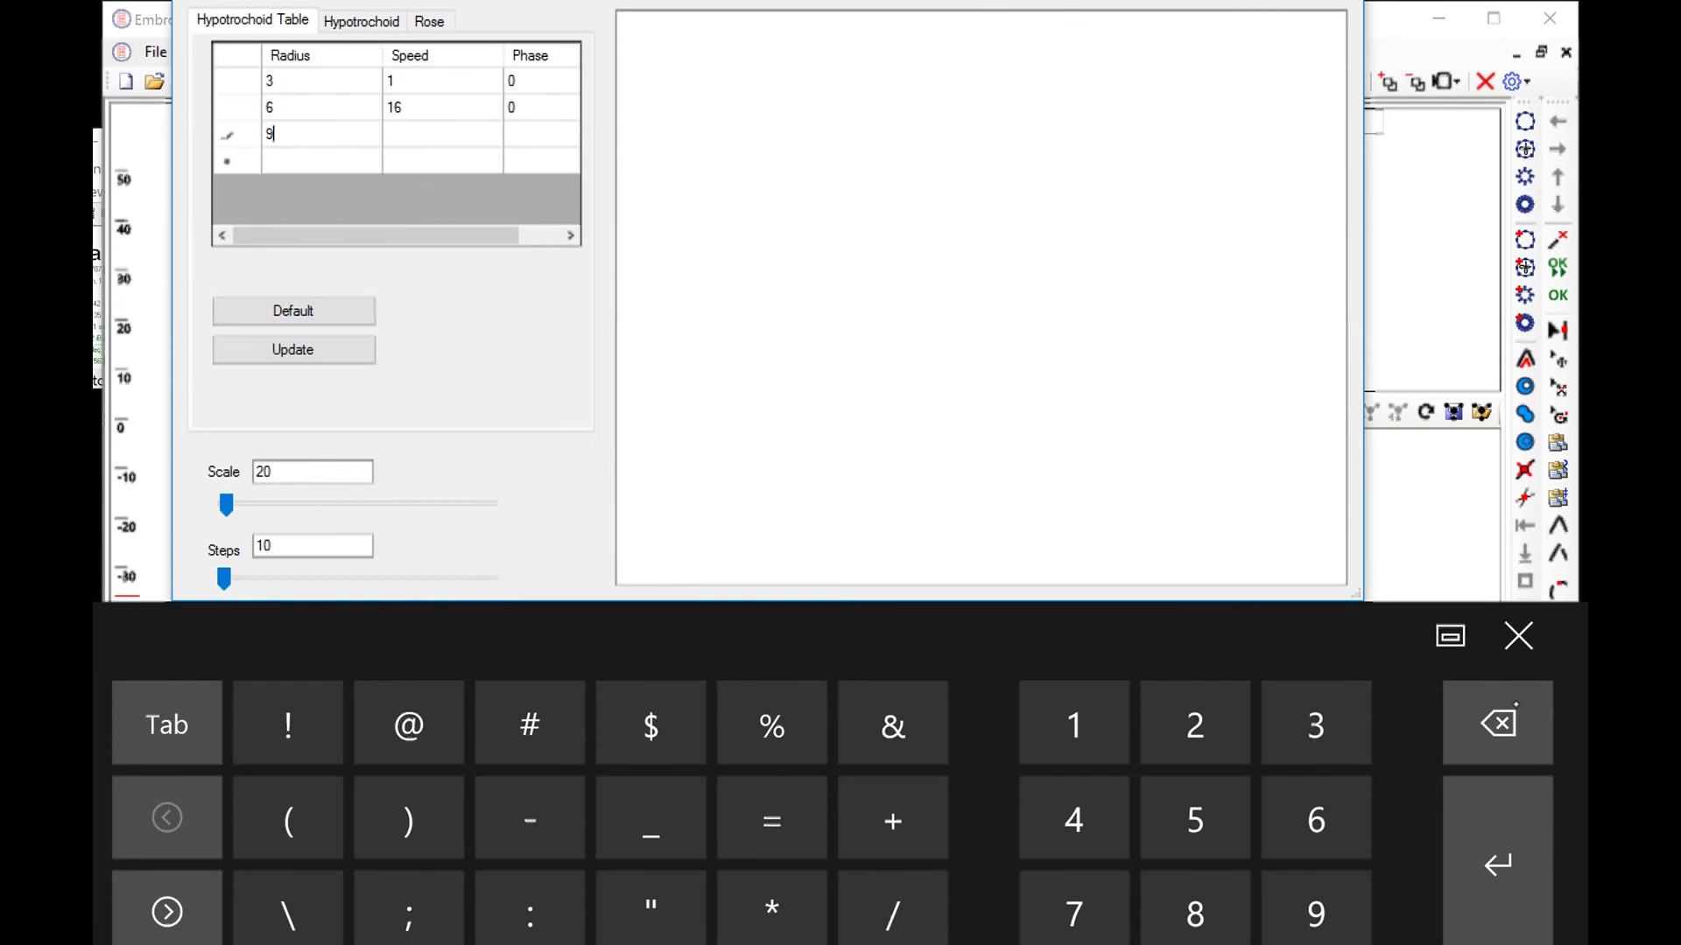
{"action": "left_click", "coordinate": [1519, 637]}
{"action": "left_click", "coordinate": [442, 291]}
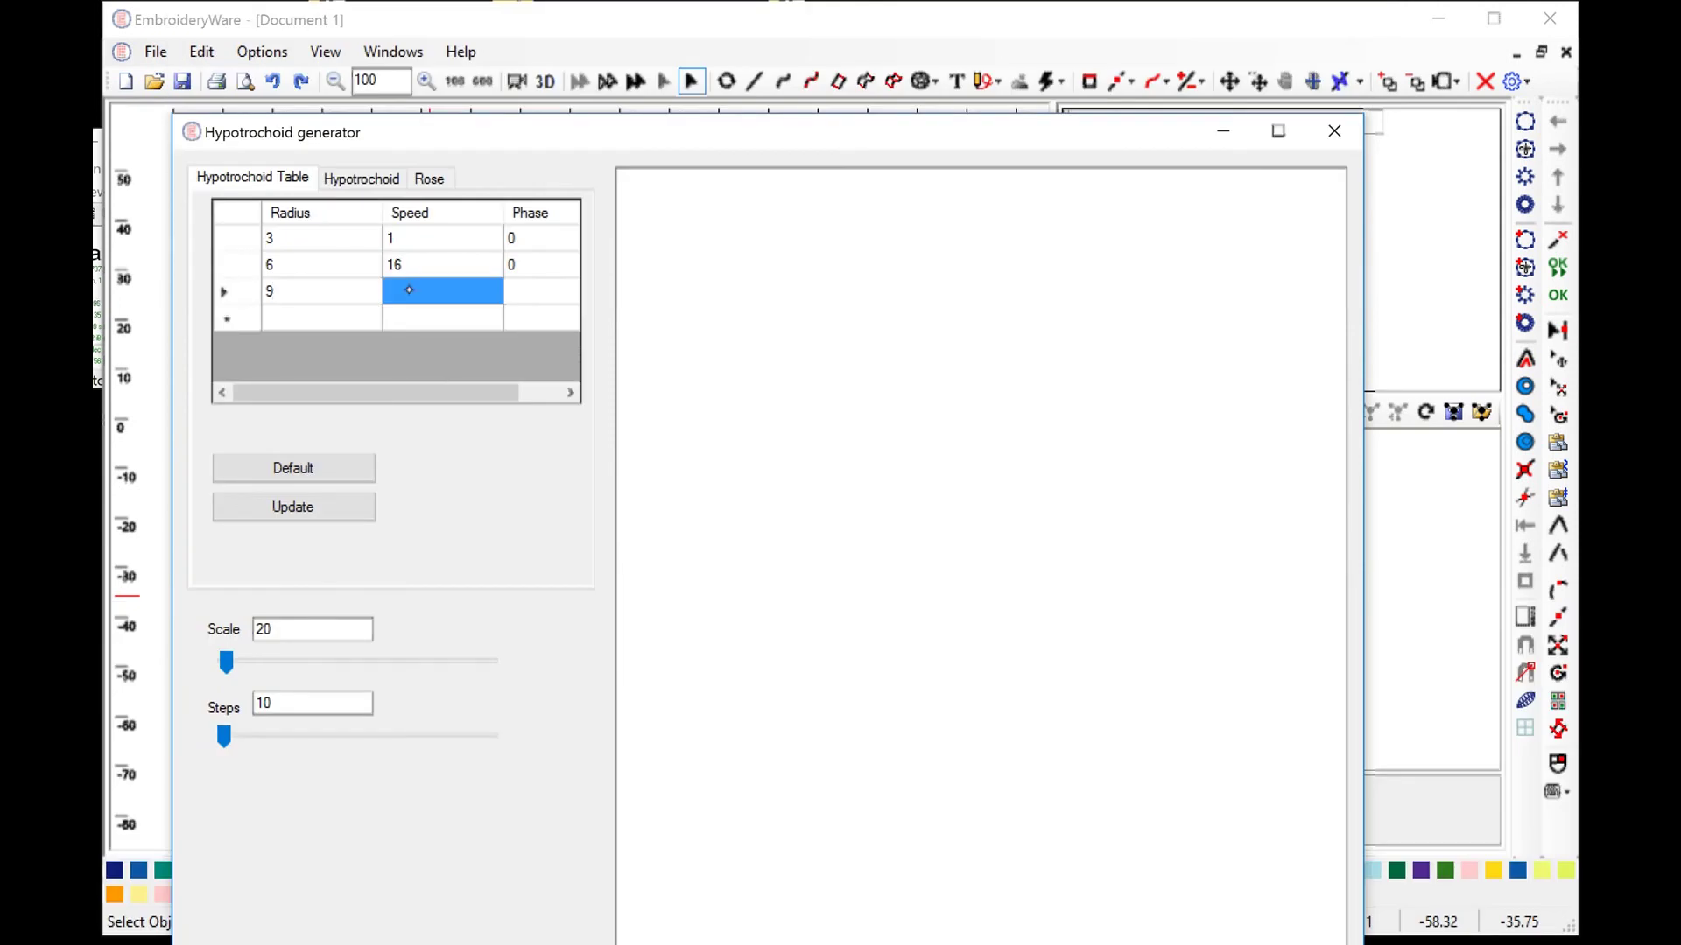
{"action": "left_click", "coordinate": [409, 290]}
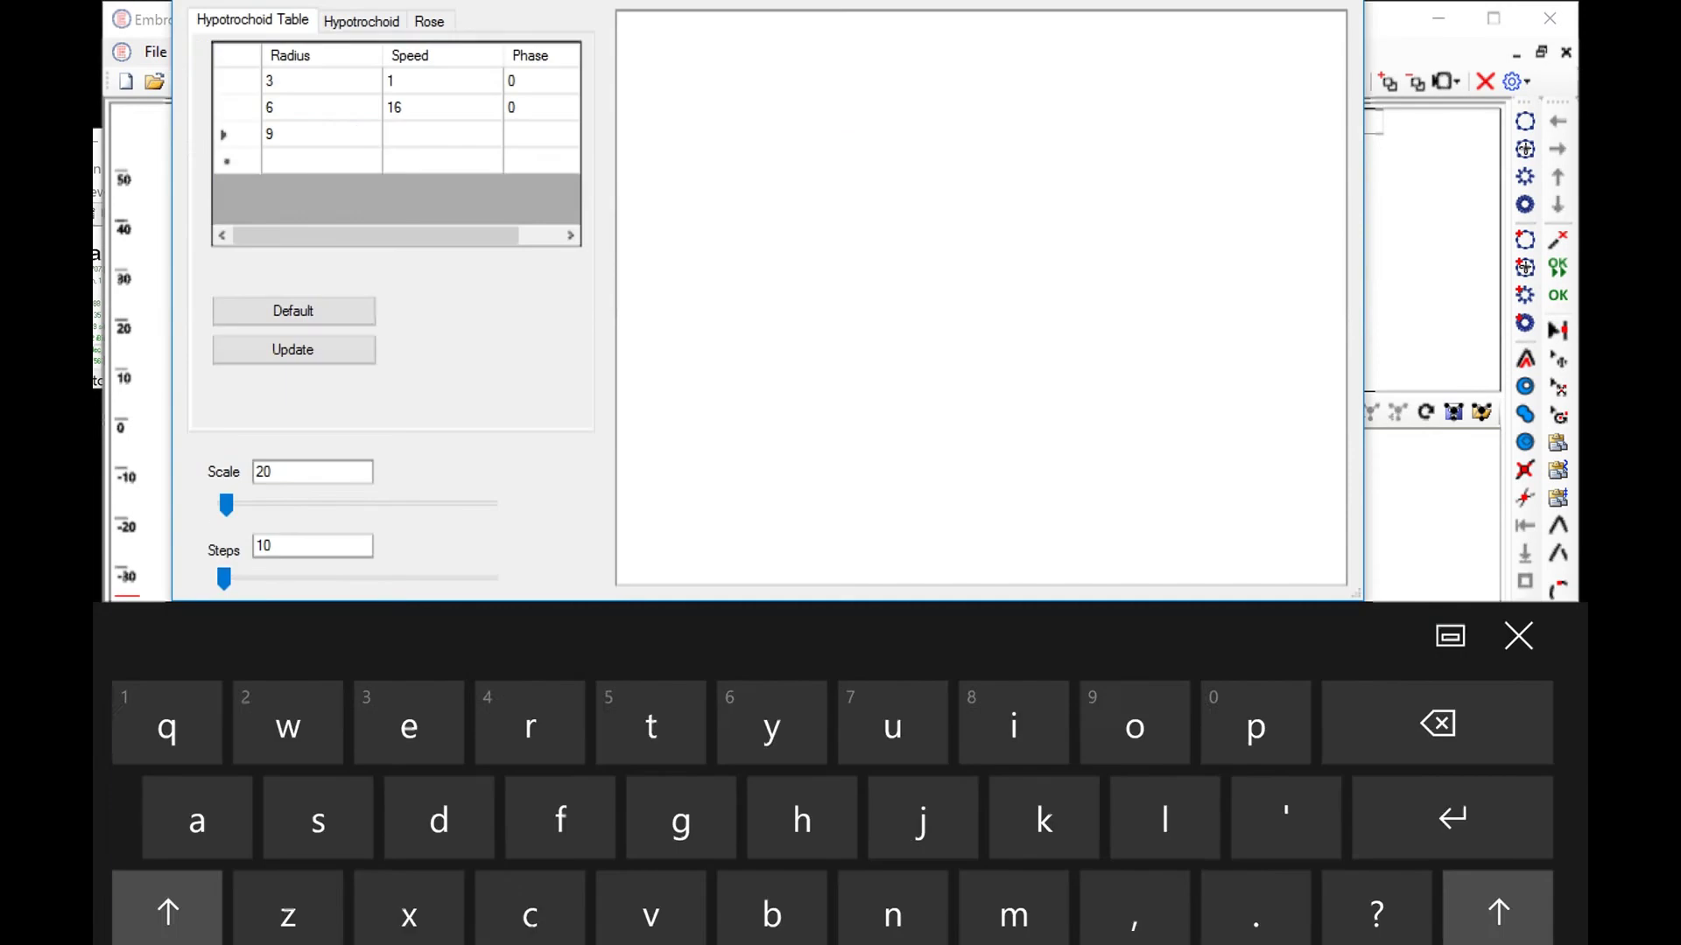
{"action": "left_click", "coordinate": [167, 944]}
{"action": "type", "text": "32"}
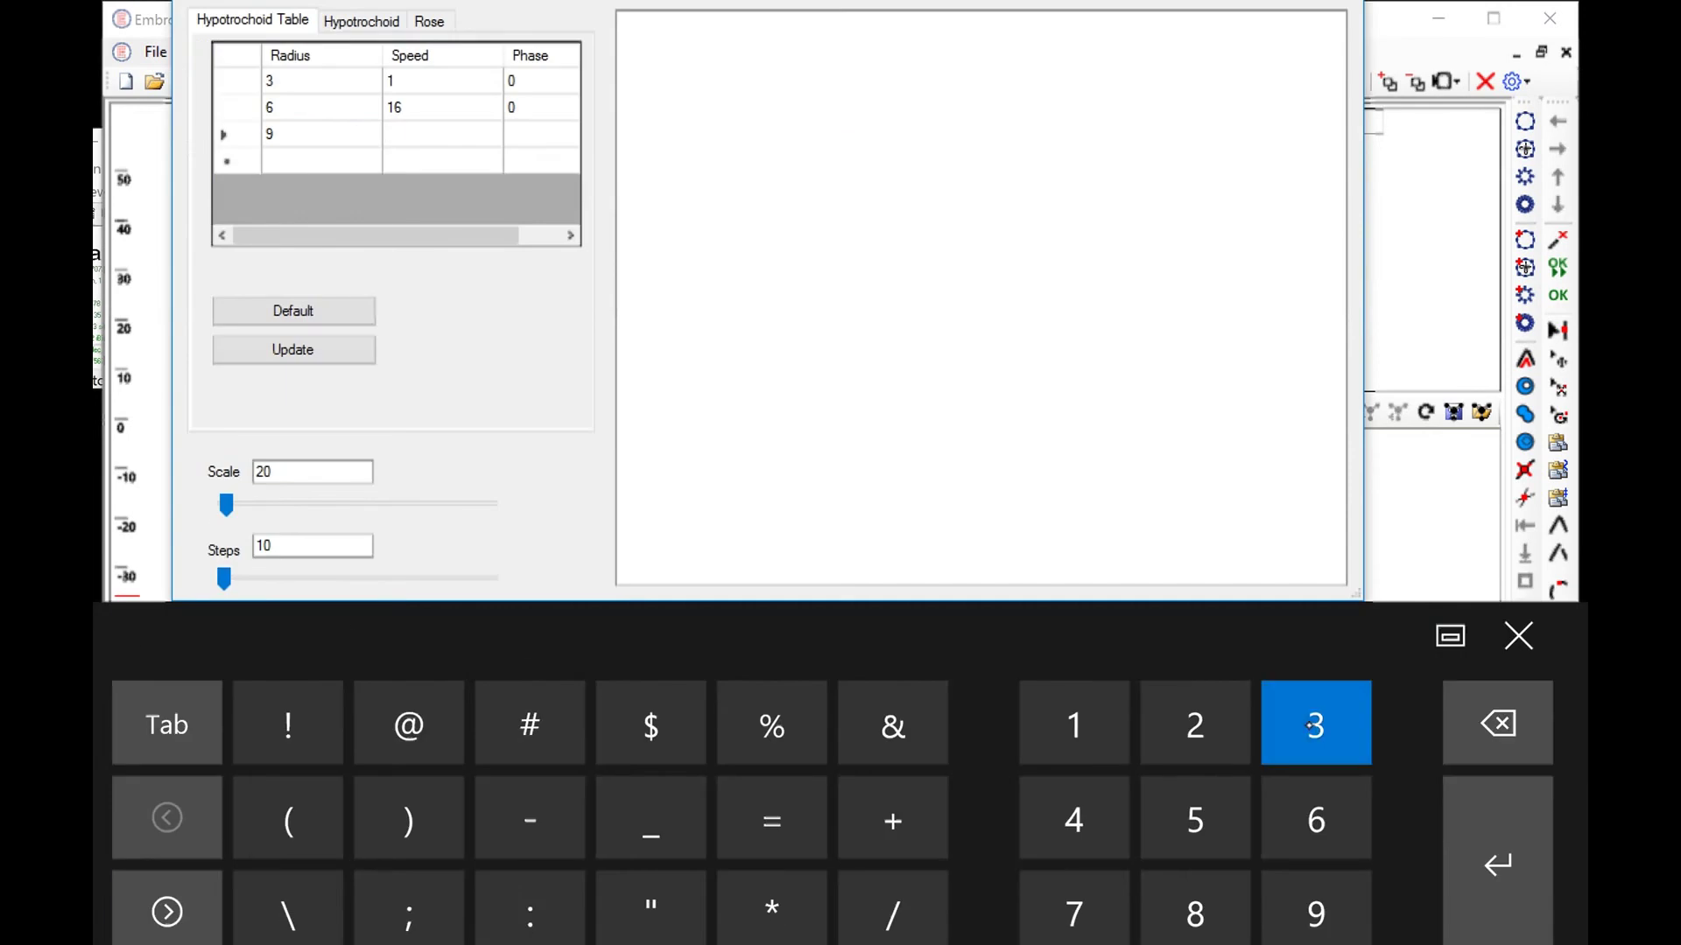
{"action": "left_click", "coordinate": [1519, 636]}
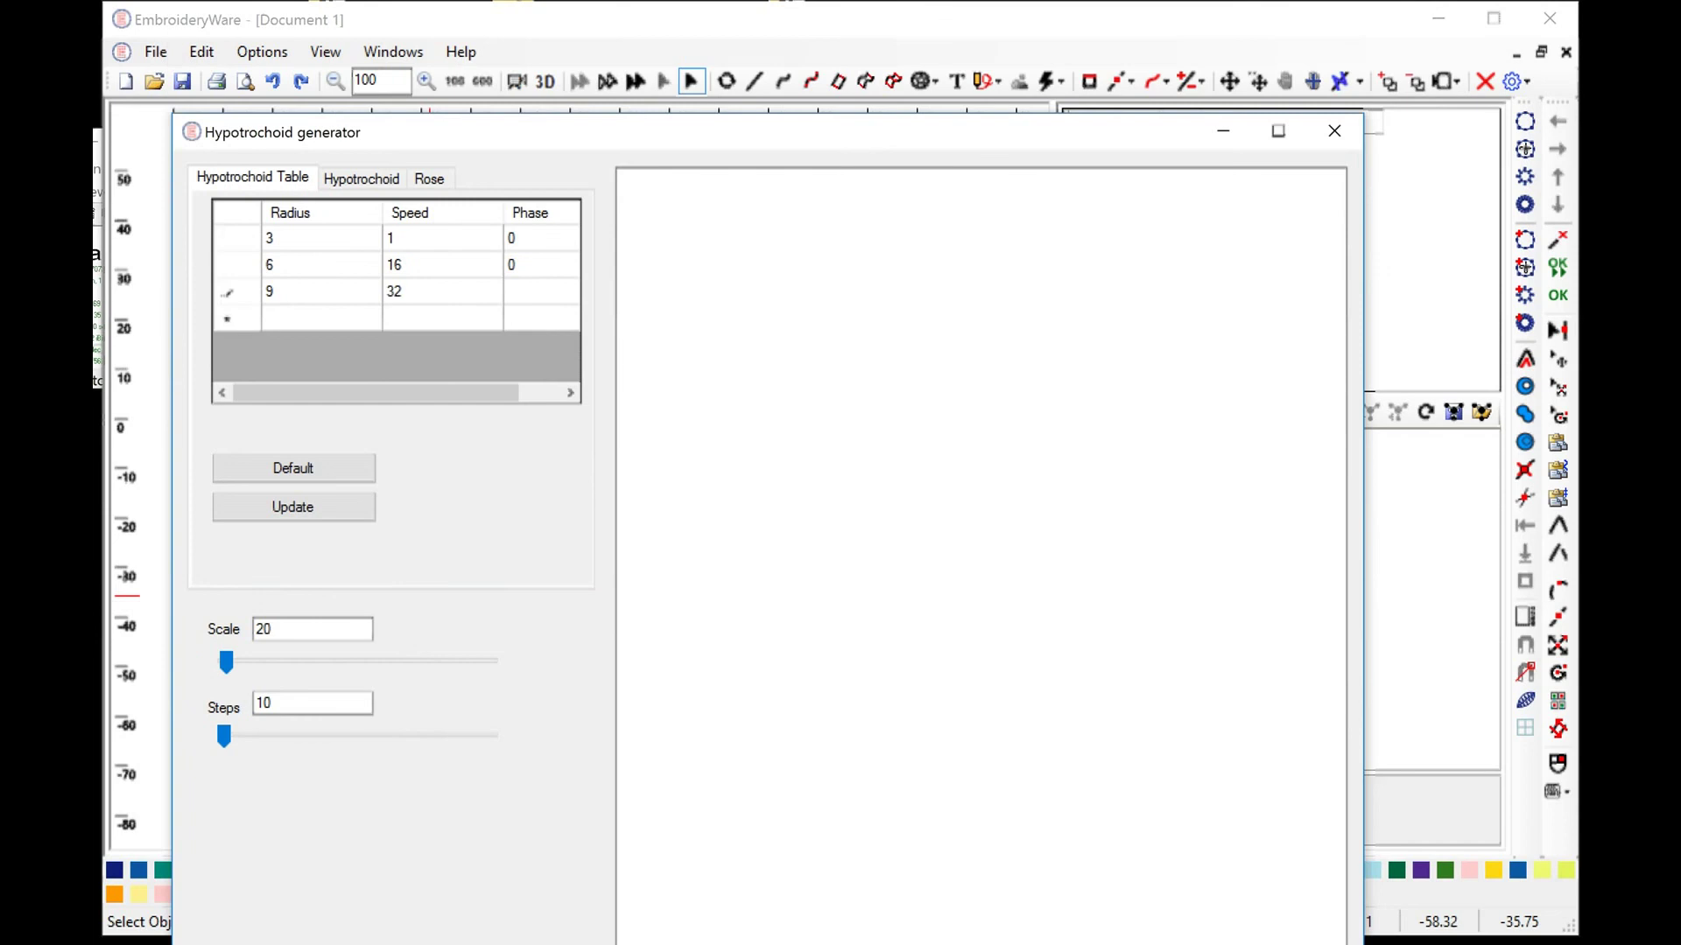
Set the phase of the radius 9 entry to 0 and update the preview.
{"action": "left_click", "coordinate": [517, 290]}
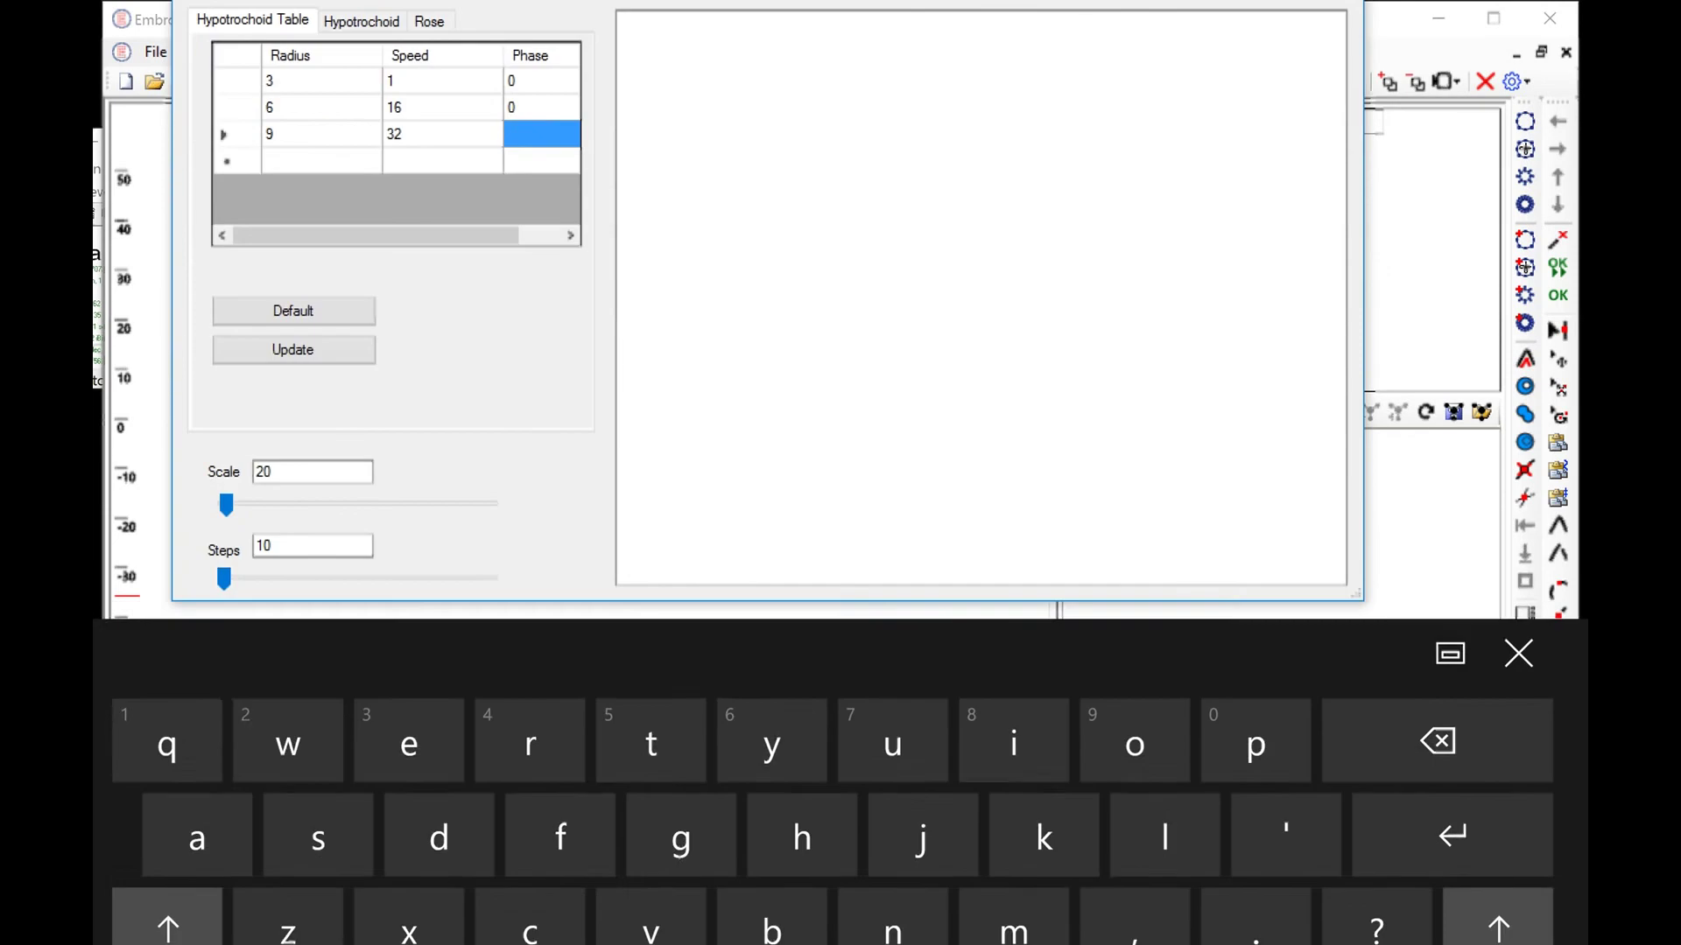
{"action": "left_click", "coordinate": [167, 944]}
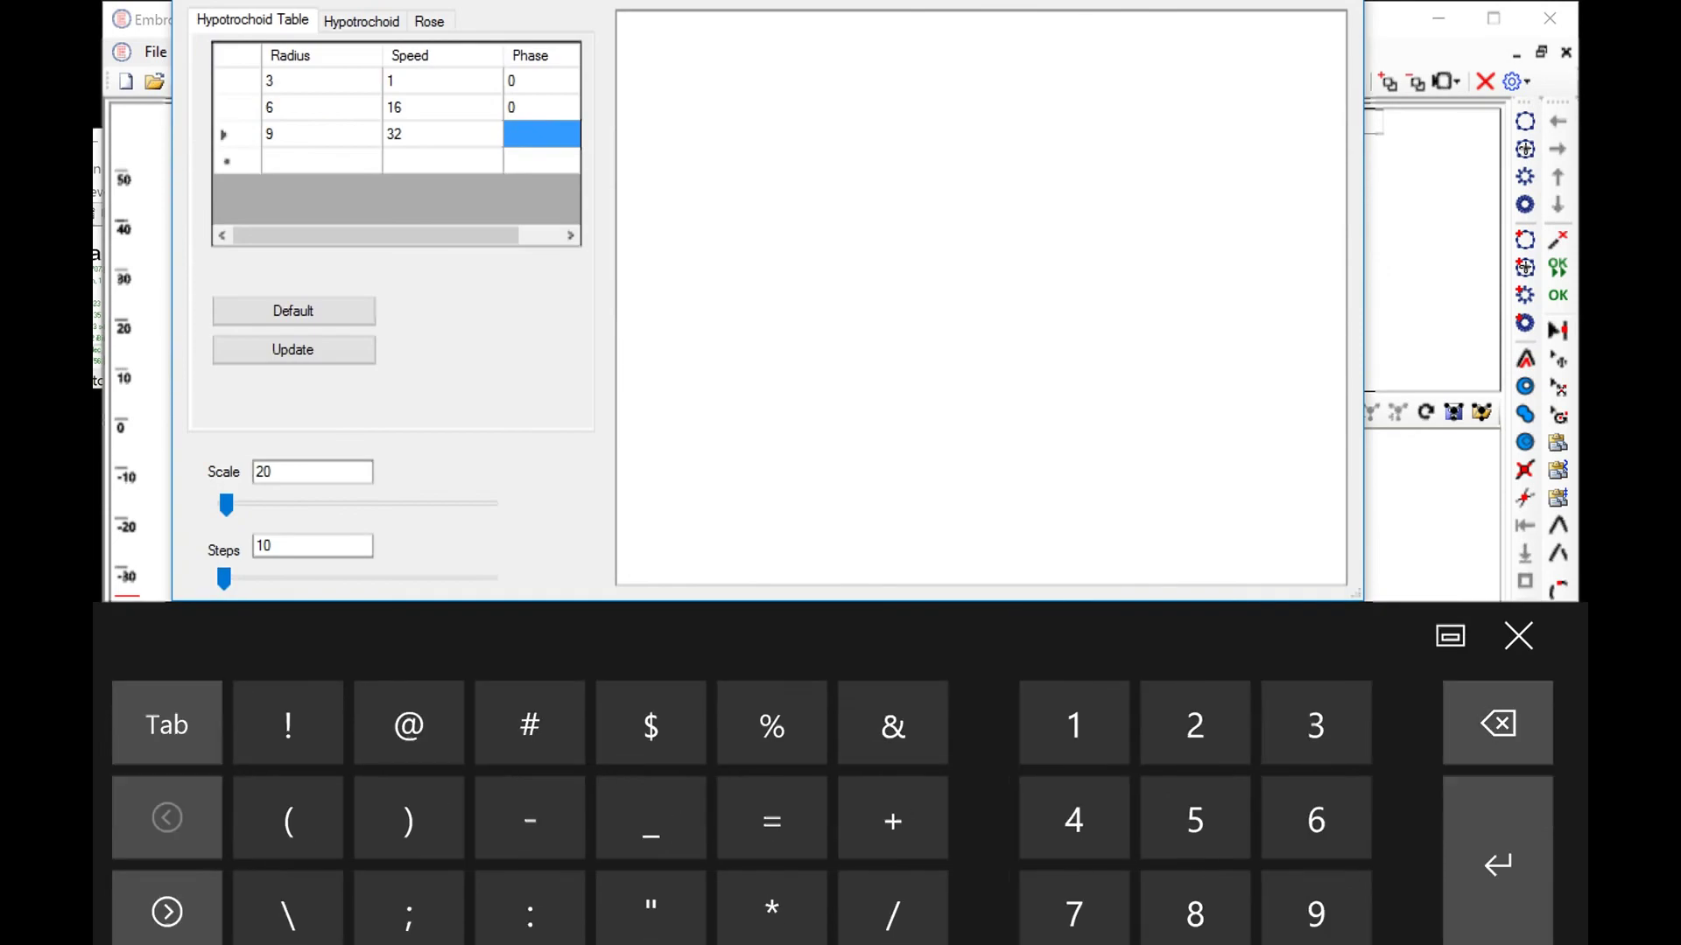
{"action": "type", "text": "0"}
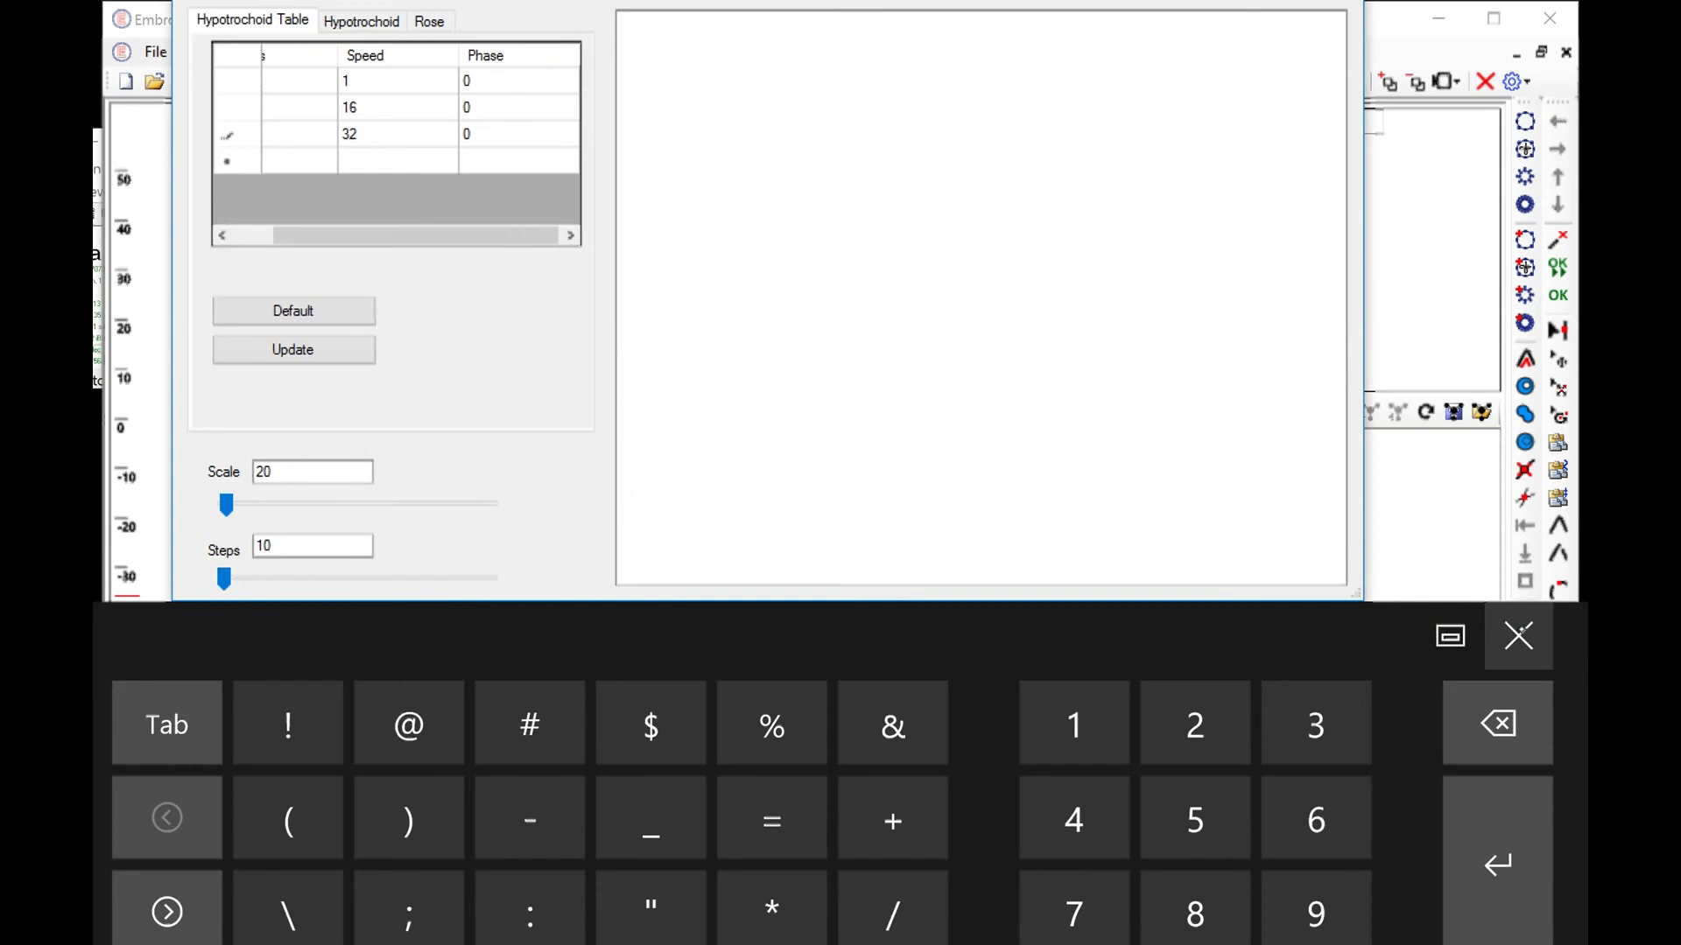
{"action": "left_click", "coordinate": [1519, 636]}
{"action": "left_click", "coordinate": [293, 507]}
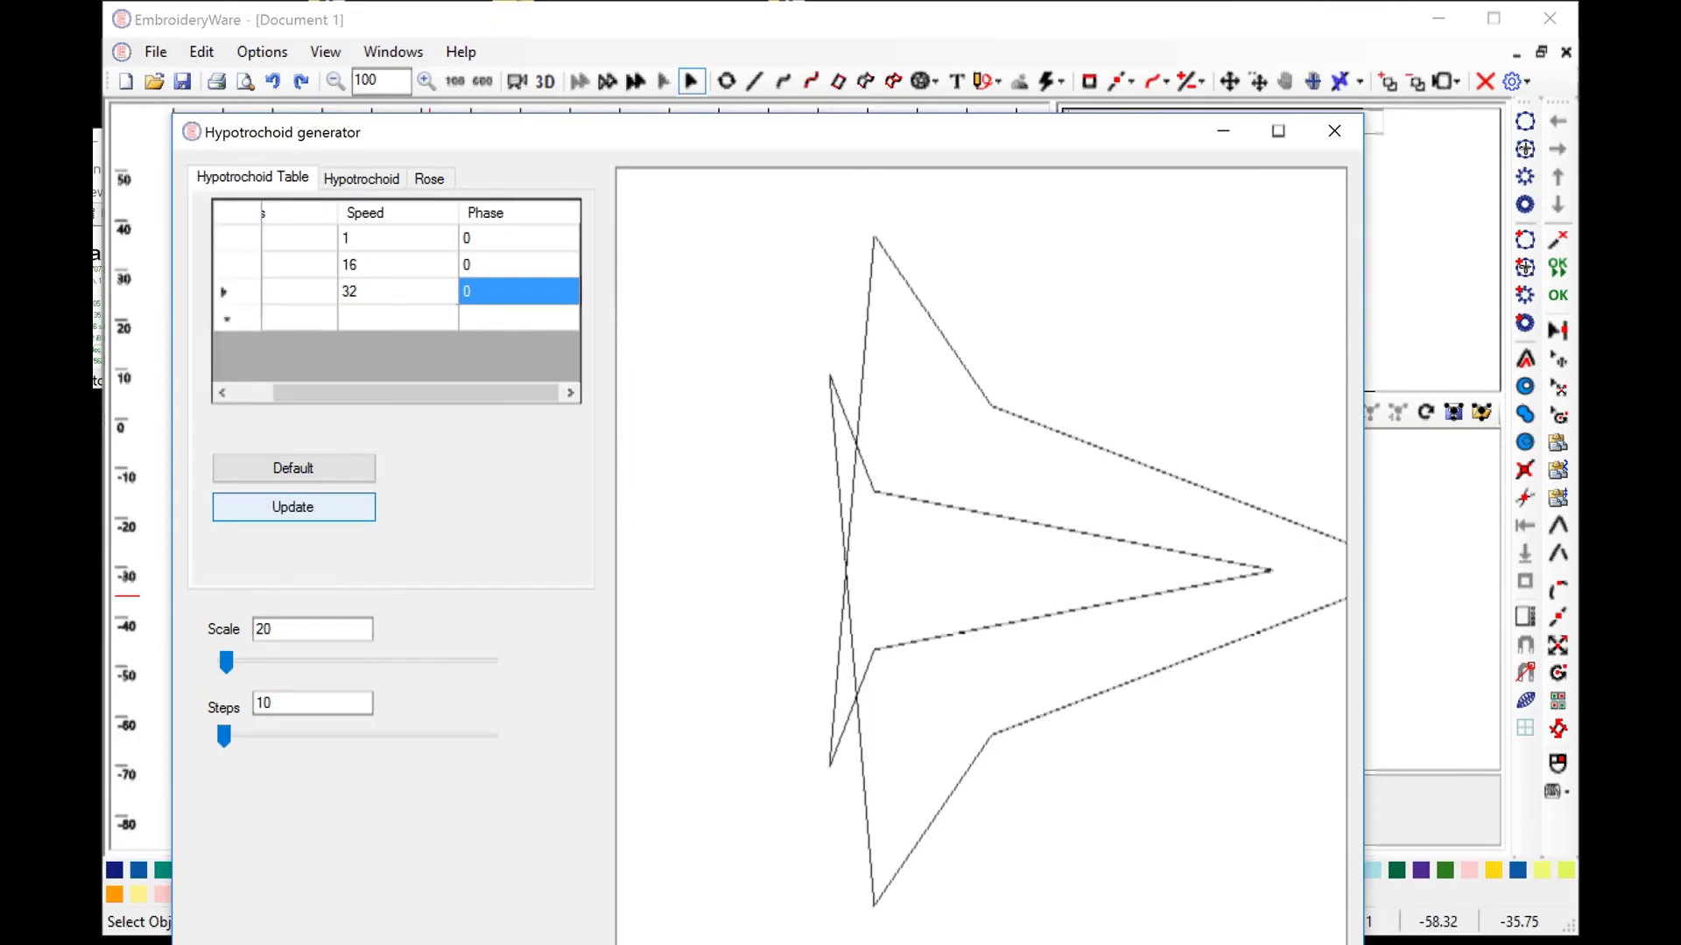
Try the three-entry hypotrochoid with 370 and 100 steps, reduce the scale to 10, and try 540 and 10 steps.
{"action": "left_click_drag", "start_coordinate": [225, 735], "coordinate": [321, 740]}
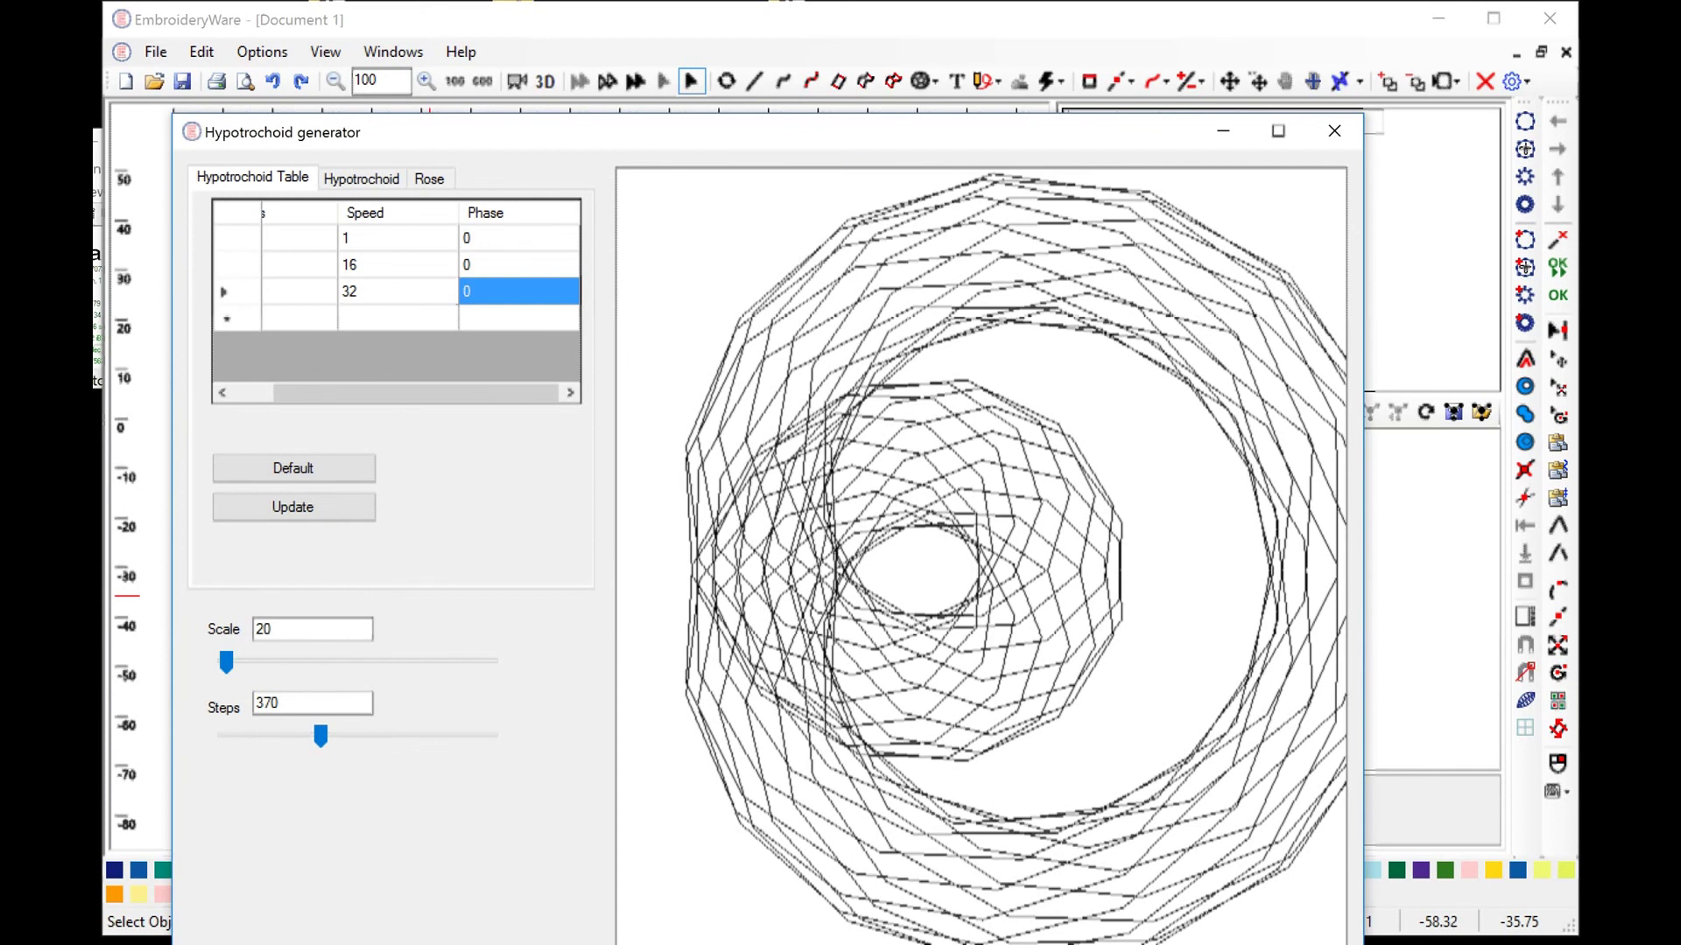
{"action": "left_click_drag", "start_coordinate": [320, 737], "coordinate": [248, 738]}
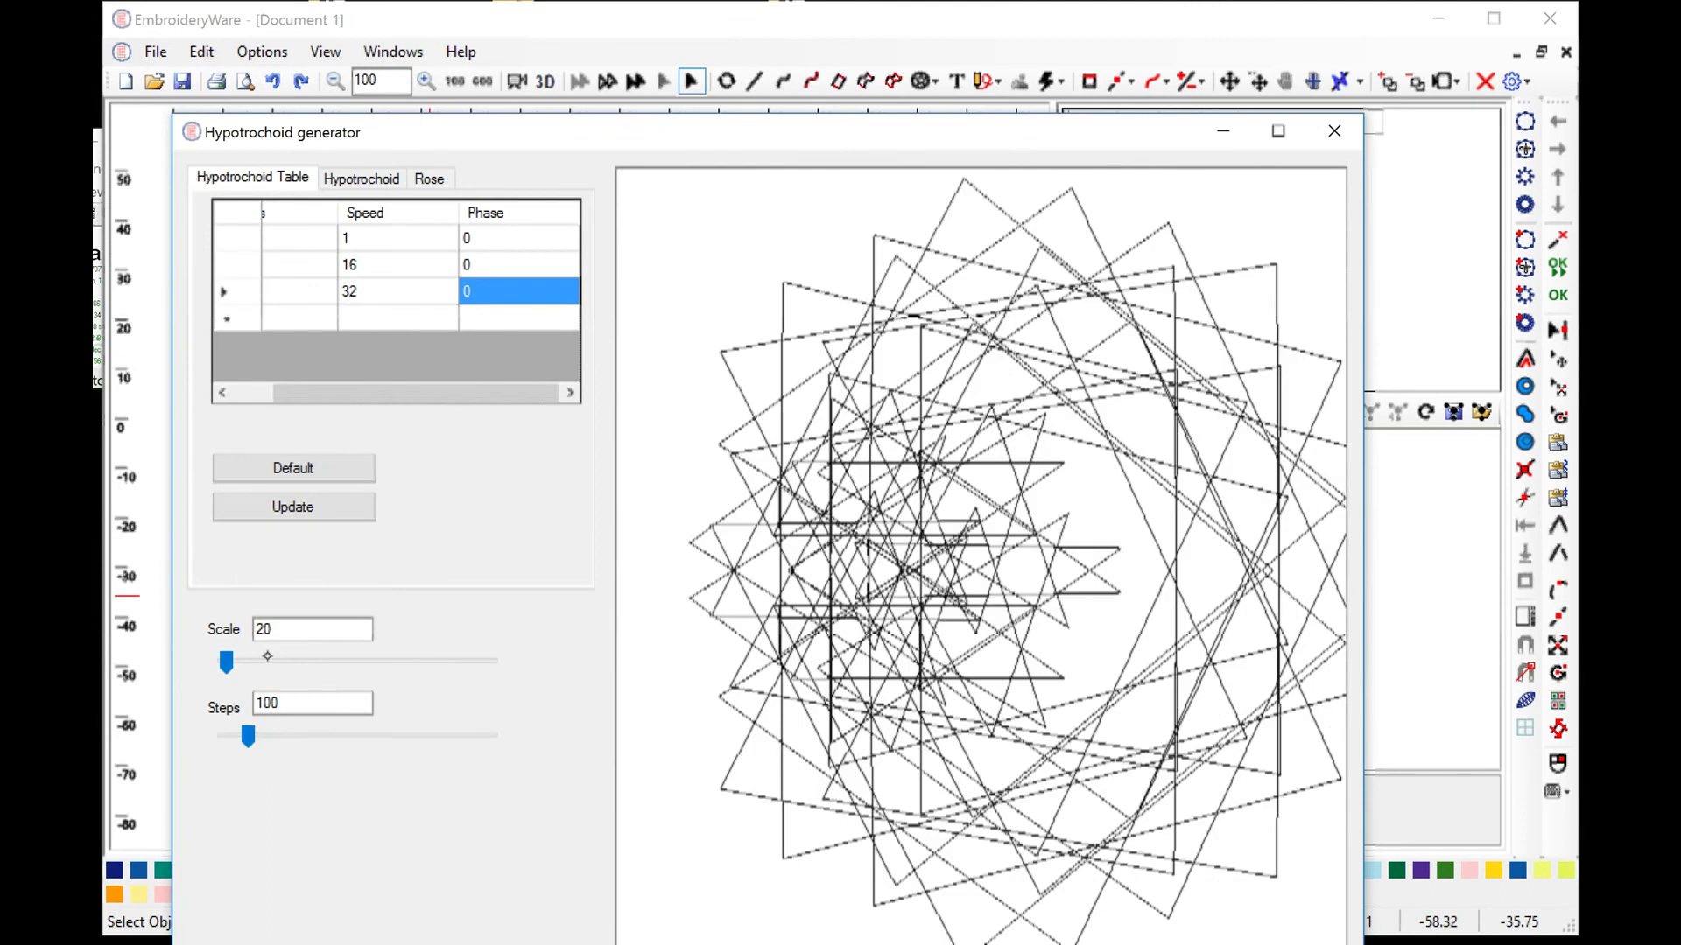
{"action": "left_click_drag", "start_coordinate": [226, 662], "coordinate": [225, 663]}
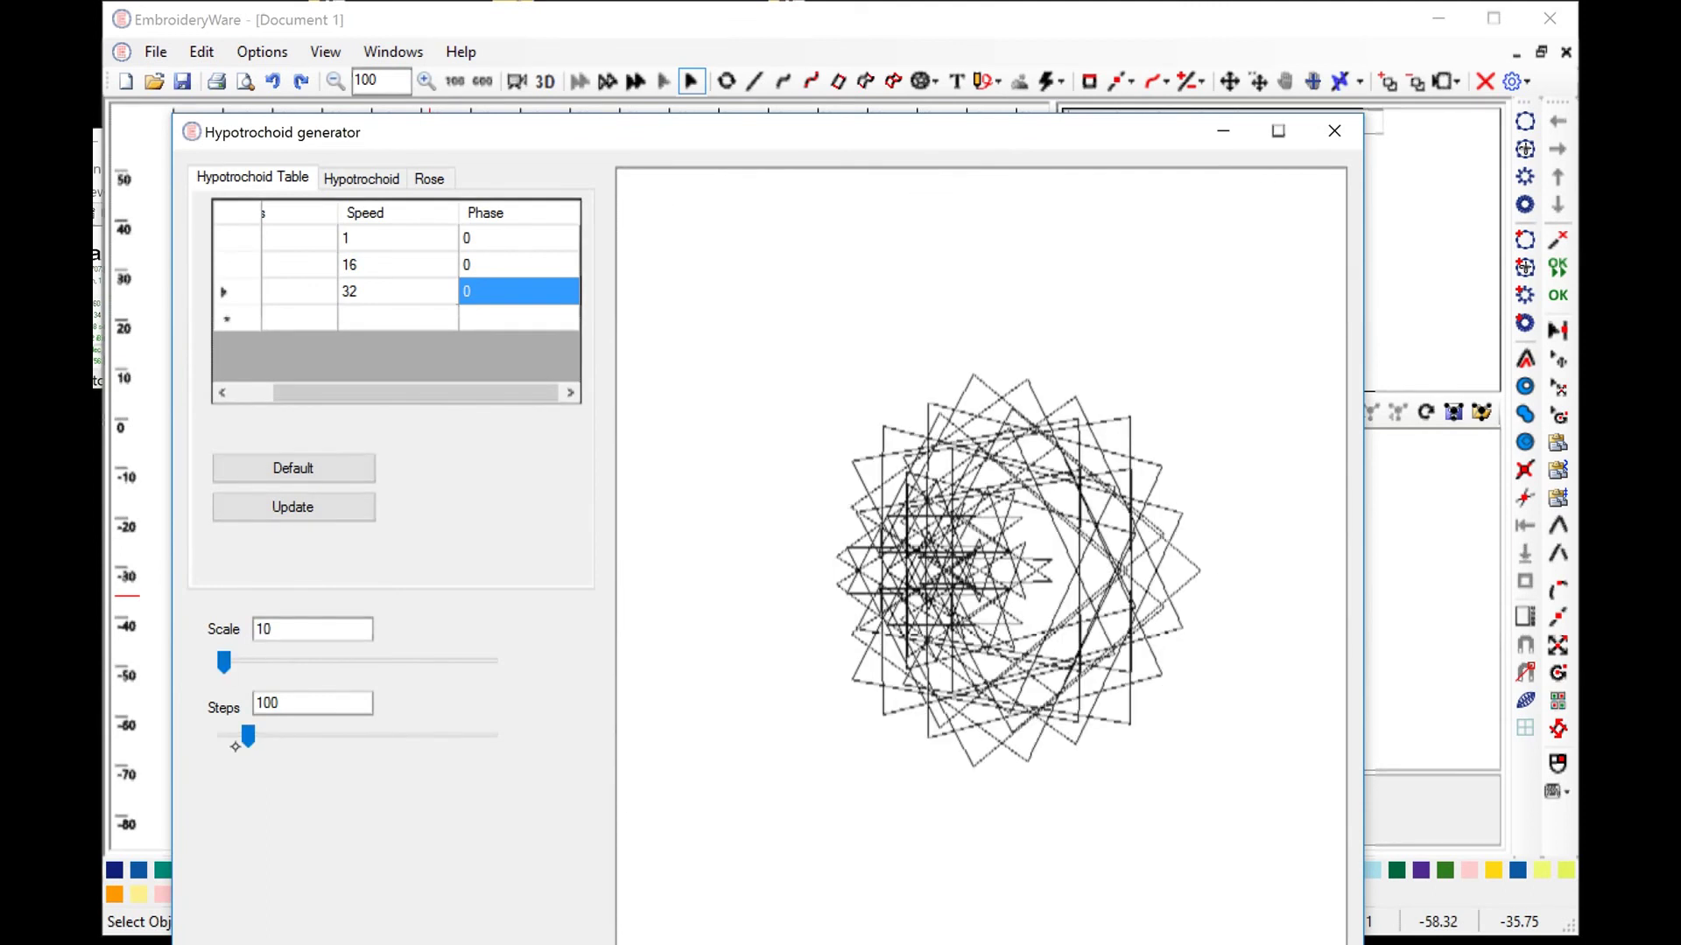
{"action": "left_click_drag", "start_coordinate": [248, 738], "coordinate": [369, 738]}
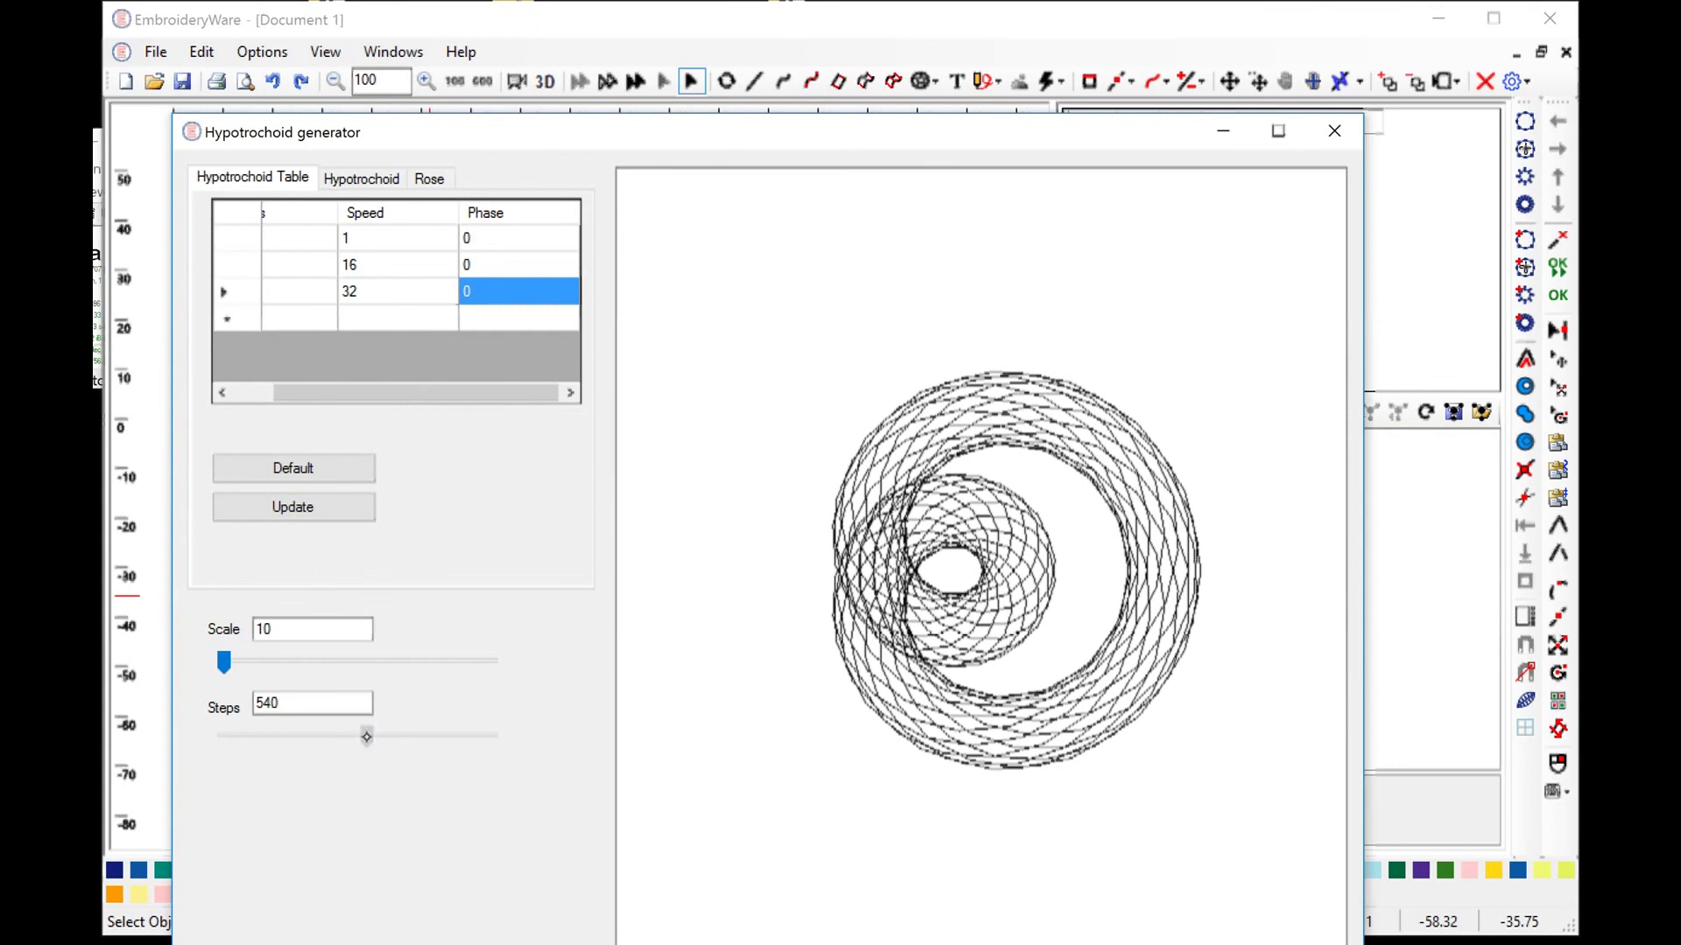
{"action": "left_click_drag", "start_coordinate": [369, 737], "coordinate": [215, 744]}
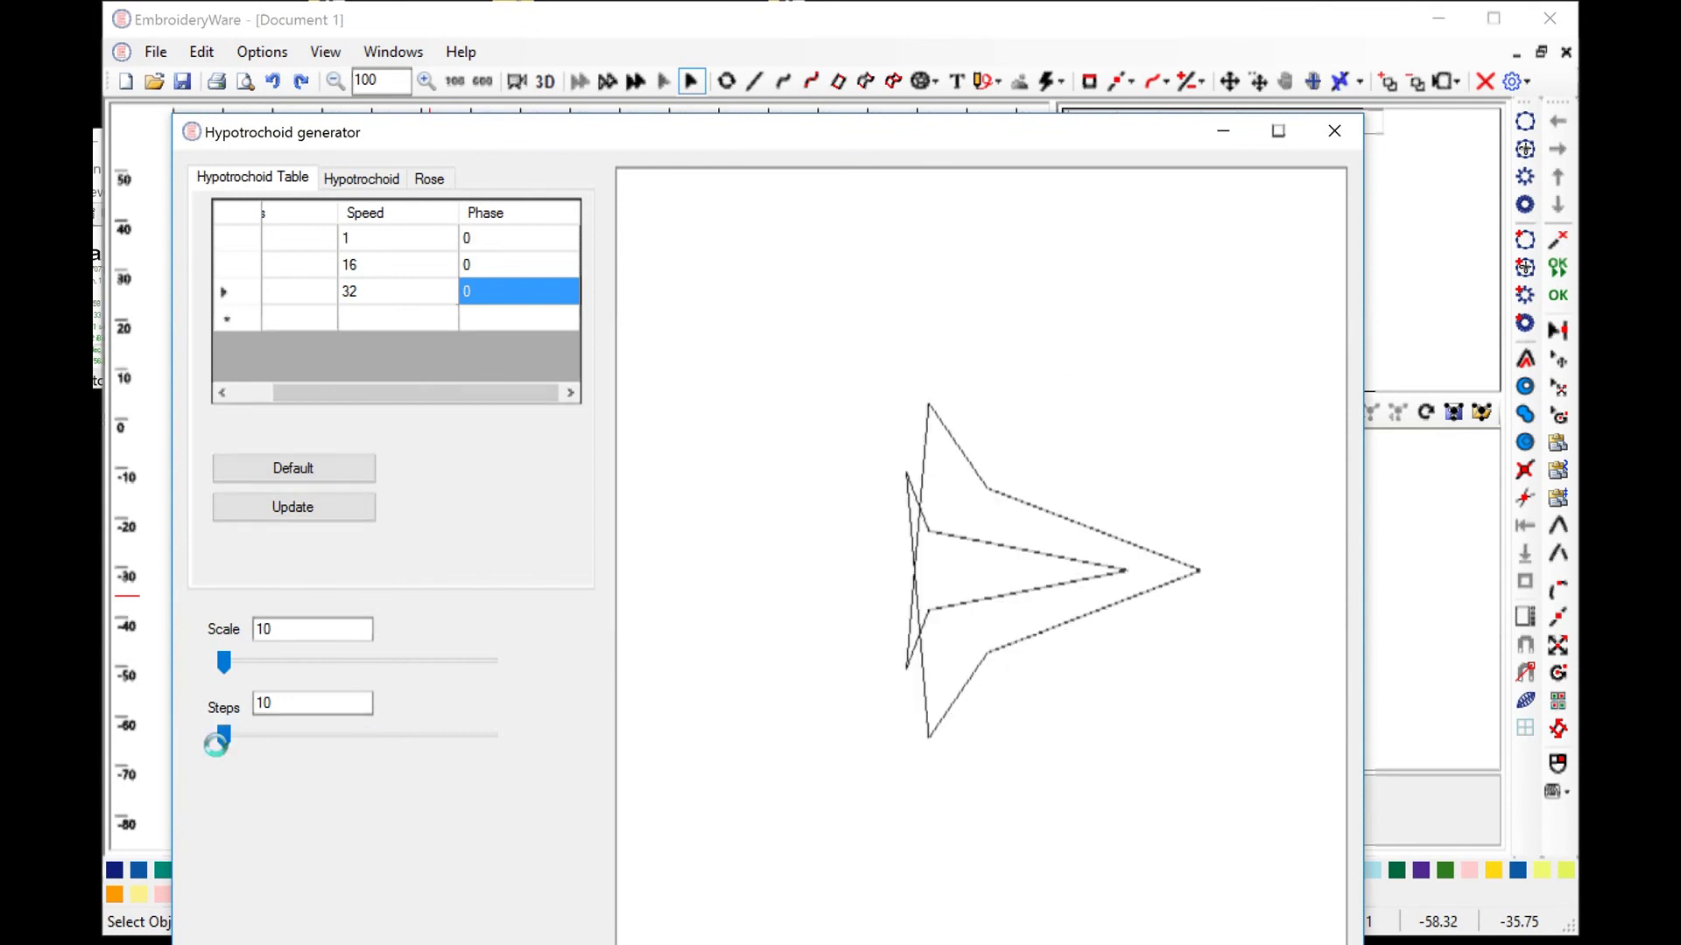
In the Hypotrochoid options, set N to 3, D to 4 and R to 5.97, and increase the steps to 220.
{"action": "left_click", "coordinate": [360, 178]}
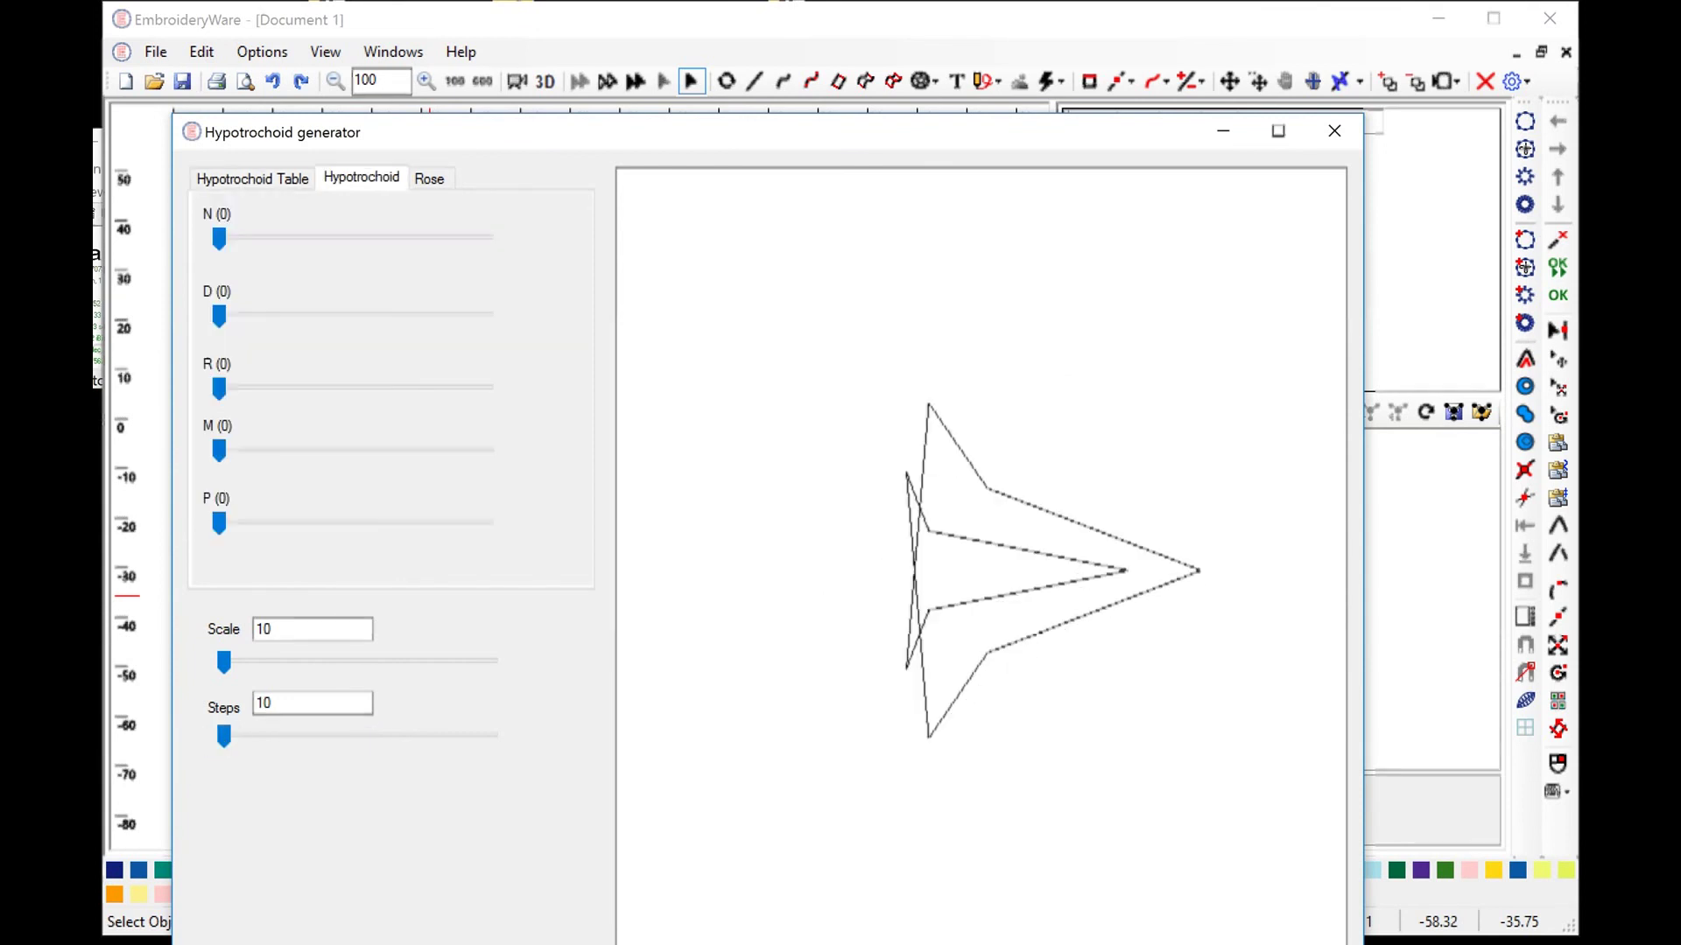
{"action": "left_click_drag", "start_coordinate": [219, 238], "coordinate": [248, 239]}
{"action": "left_click_drag", "start_coordinate": [218, 316], "coordinate": [261, 316]}
{"action": "left_click_drag", "start_coordinate": [219, 387], "coordinate": [379, 386]}
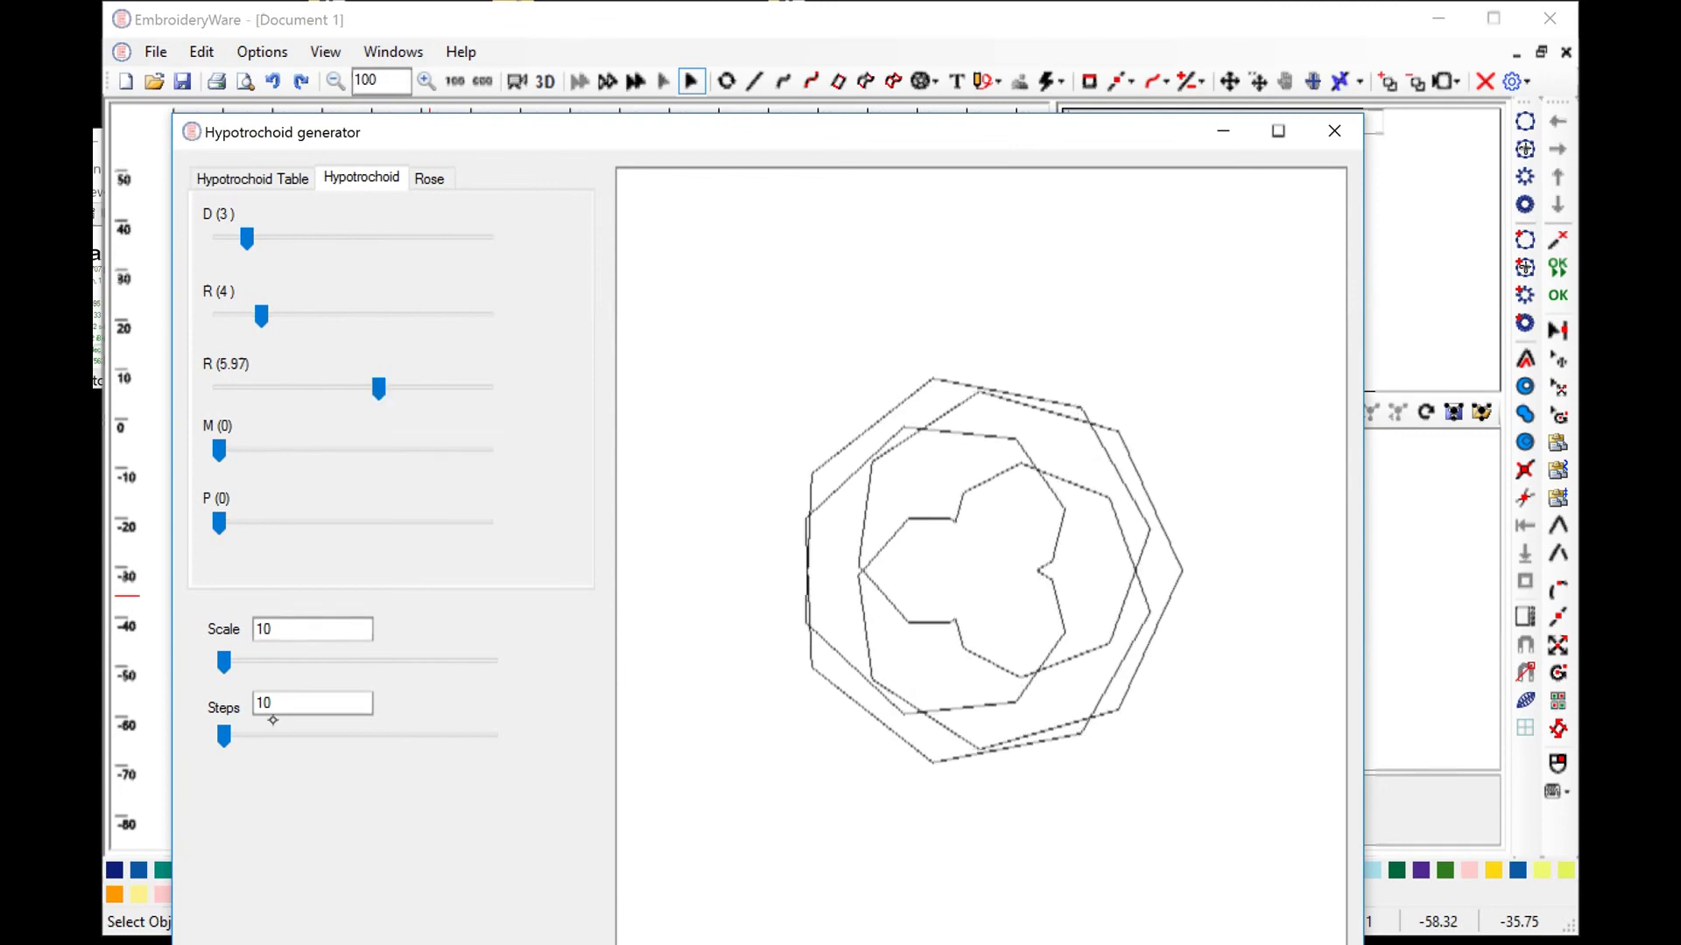
{"action": "left_click_drag", "start_coordinate": [224, 737], "coordinate": [280, 736]}
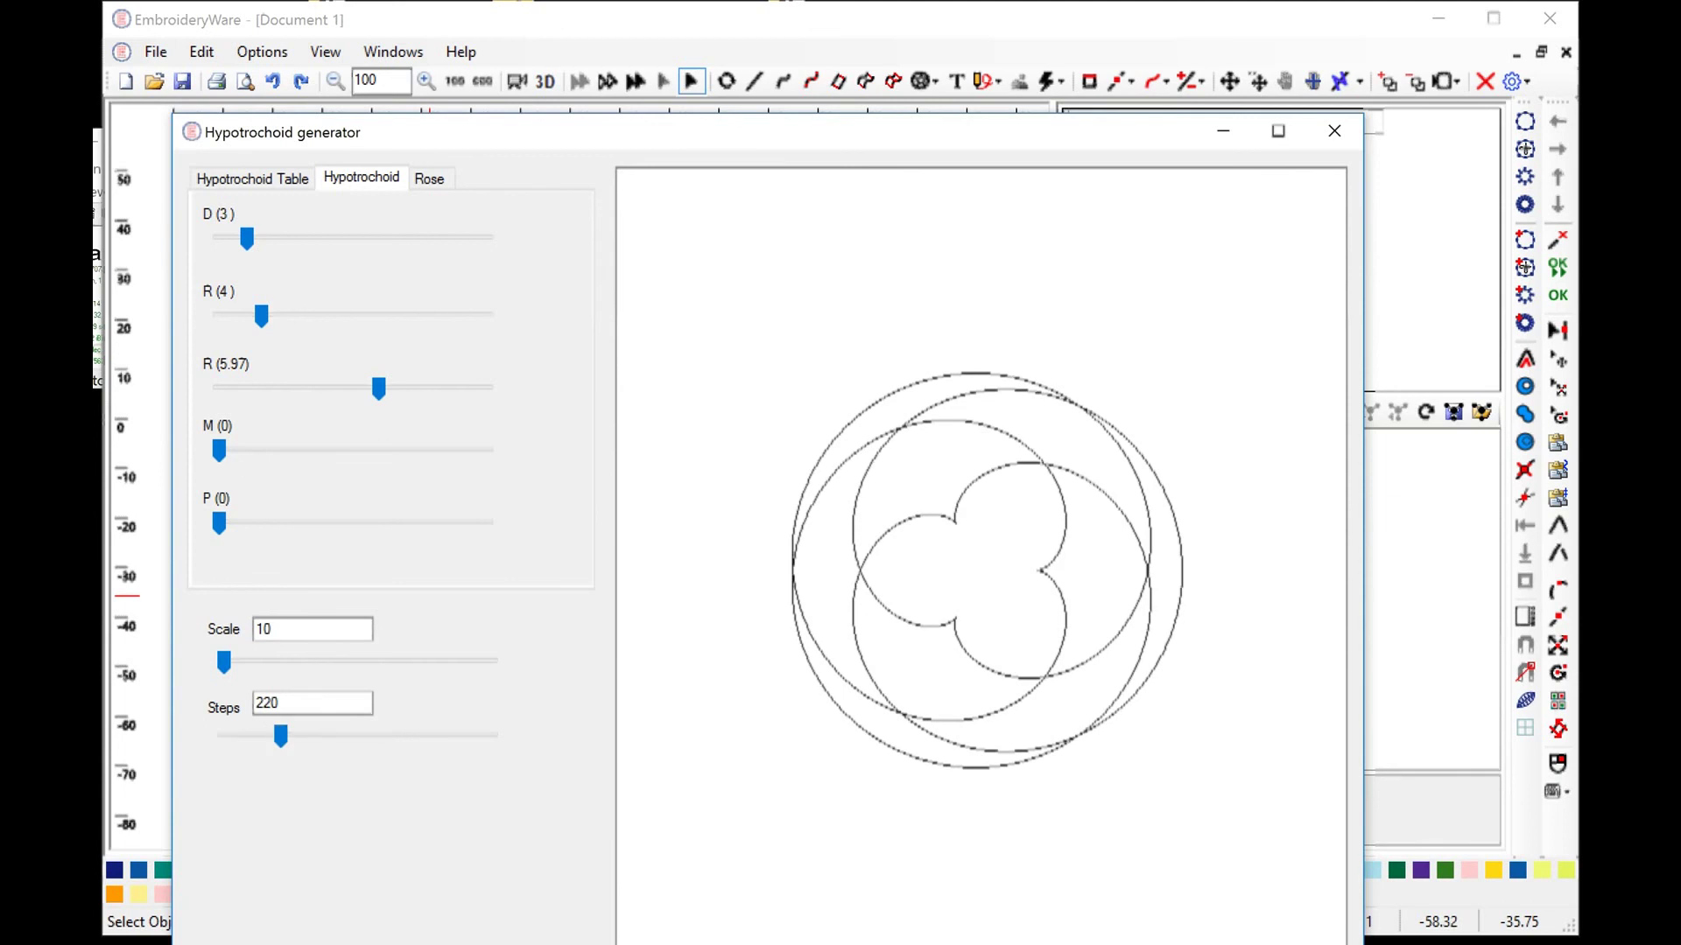
Set M to 1.49, reduce the second hypotrochoid parameter to 1, and set the third parameter, R, to 1.76.
{"action": "mouse_move", "coordinate": [242, 457]}
{"action": "left_mouse_down"}
{"action": "mouse_move", "coordinate": [274, 466]}
{"action": "mouse_move", "coordinate": [258, 450]}
{"action": "left_mouse_up"}
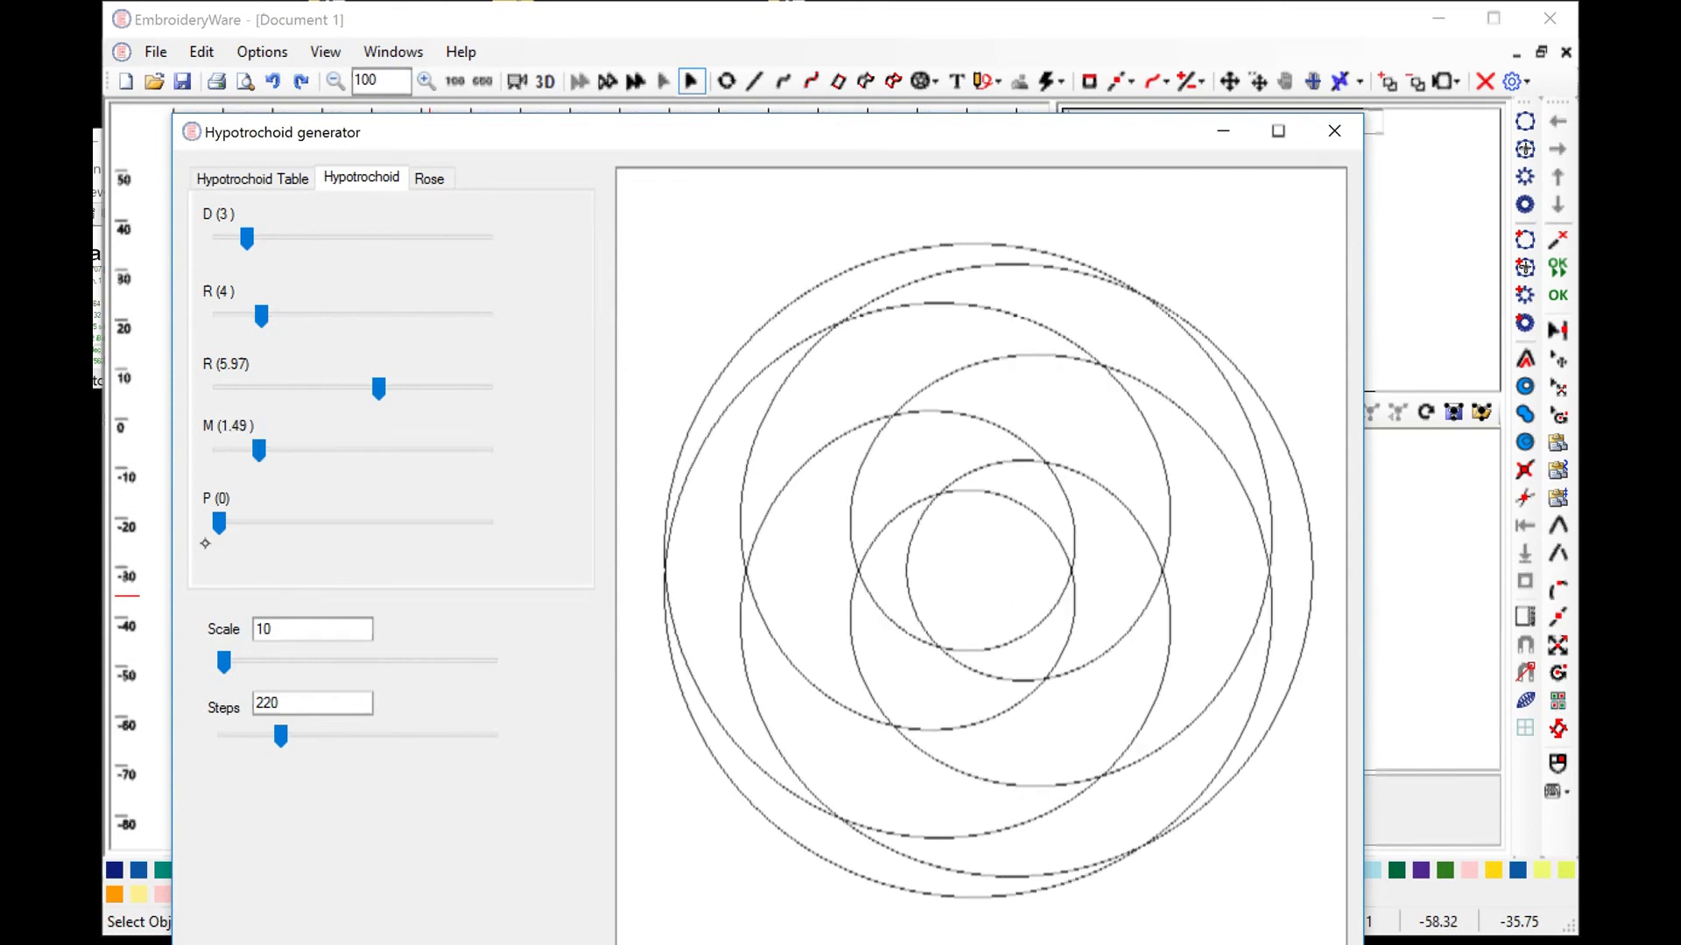
{"action": "mouse_move", "coordinate": [220, 523]}
{"action": "left_mouse_down"}
{"action": "mouse_move", "coordinate": [248, 524]}
{"action": "mouse_move", "coordinate": [185, 538]}
{"action": "mouse_move", "coordinate": [258, 523]}
{"action": "mouse_move", "coordinate": [185, 538]}
{"action": "mouse_move", "coordinate": [219, 523]}
{"action": "left_mouse_up"}
{"action": "left_click_drag", "start_coordinate": [261, 316], "coordinate": [219, 316]}
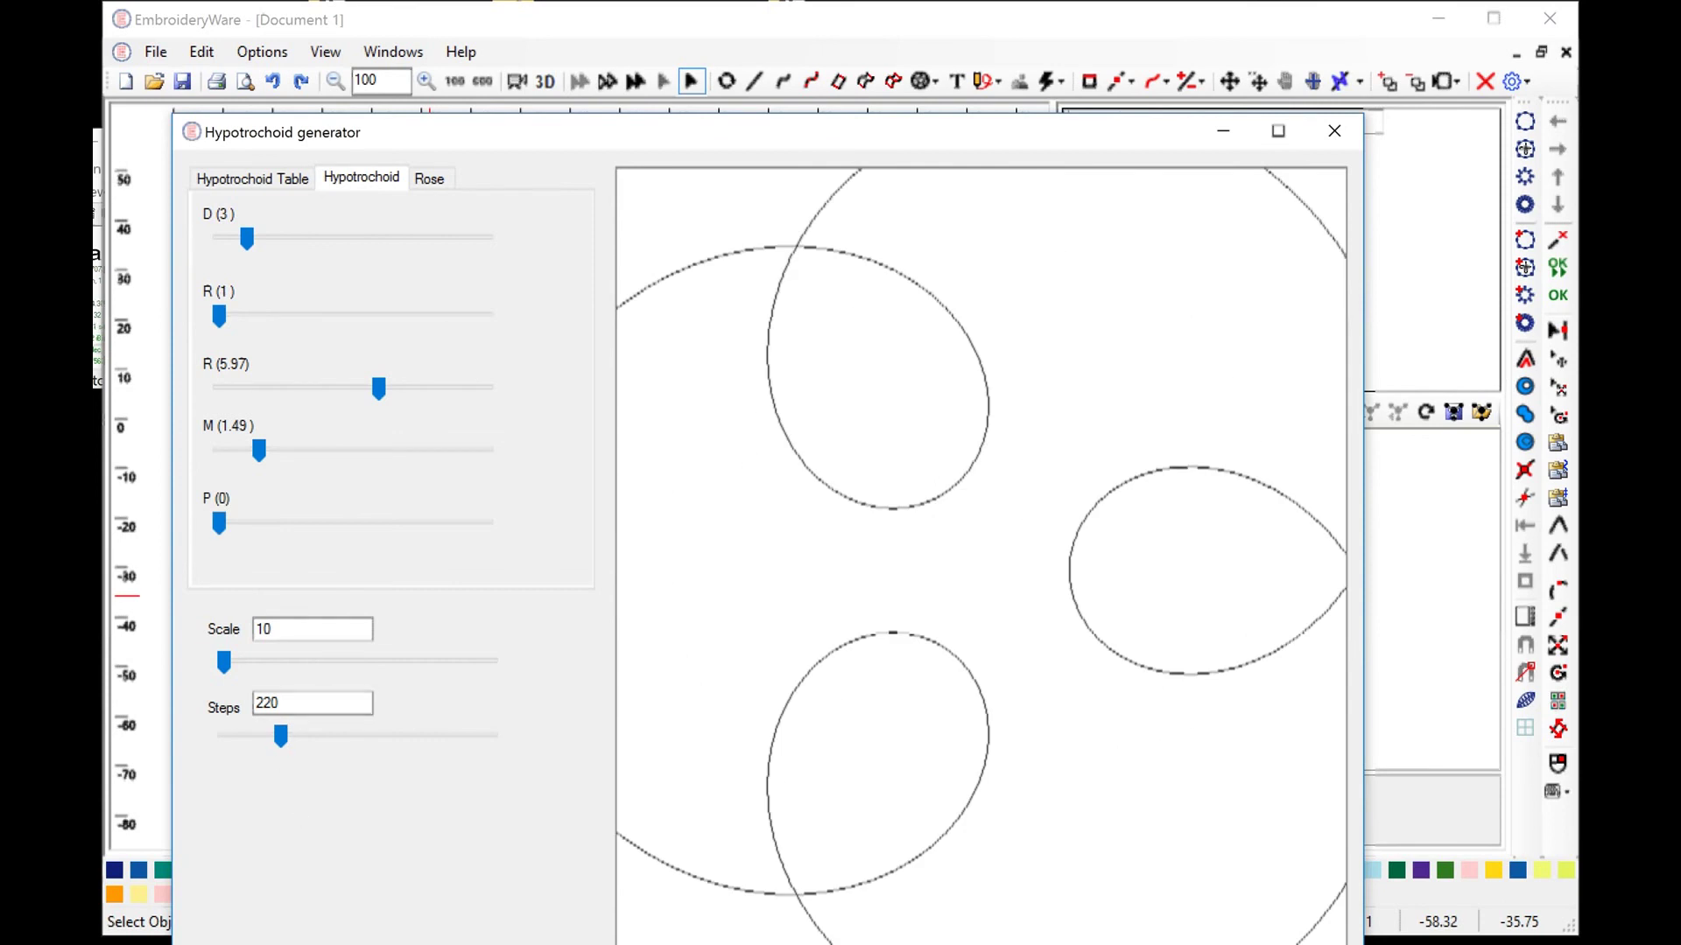
{"action": "left_click_drag", "start_coordinate": [378, 388], "coordinate": [267, 398]}
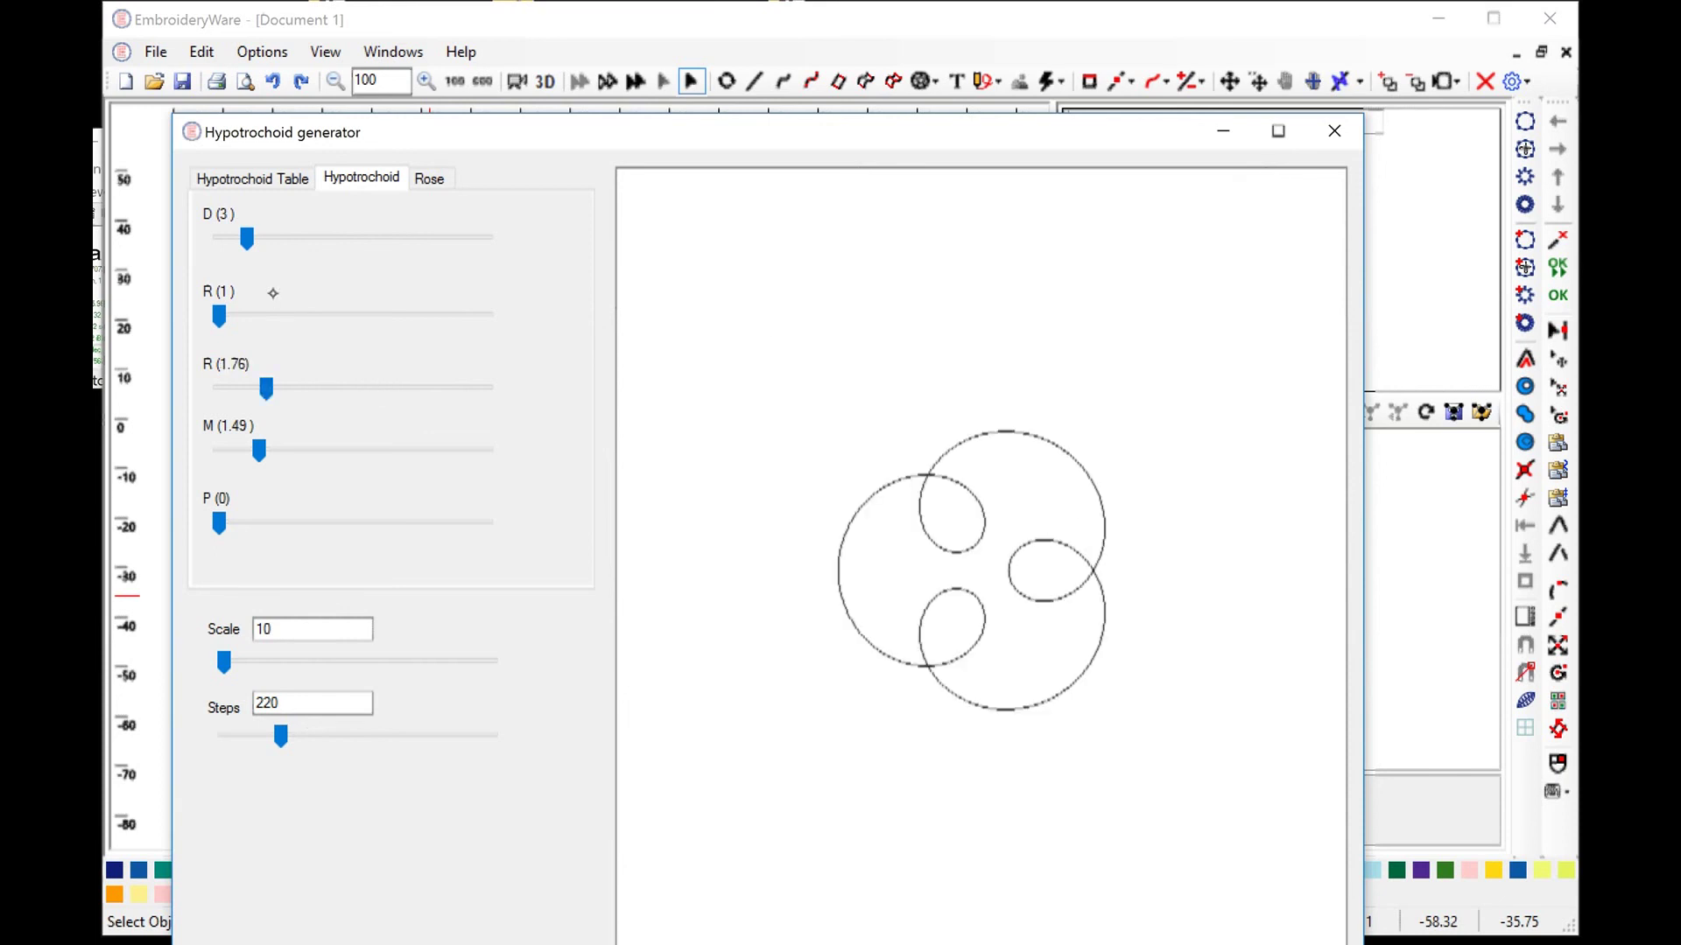
Increase the second hypotrochoid parameter to 5 and D to 12, and set the third parameter, R, to 5.38.
{"action": "left_click_drag", "start_coordinate": [219, 316], "coordinate": [275, 316]}
{"action": "left_click_drag", "start_coordinate": [247, 238], "coordinate": [374, 237]}
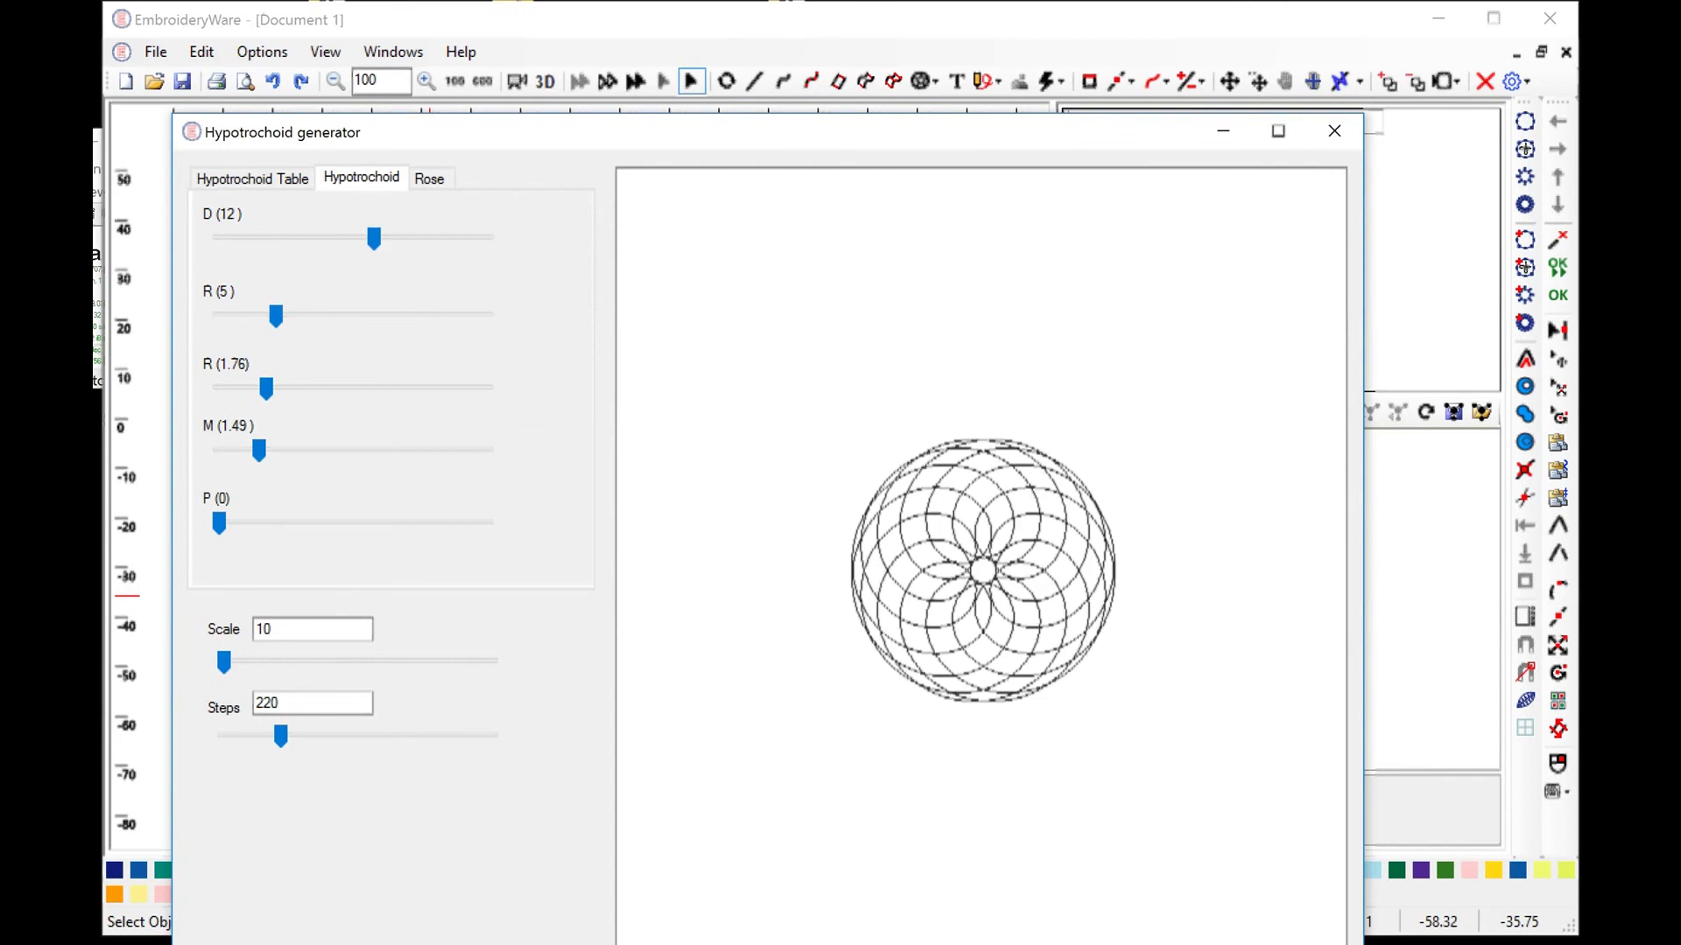
{"action": "left_click_drag", "start_coordinate": [266, 387], "coordinate": [349, 388]}
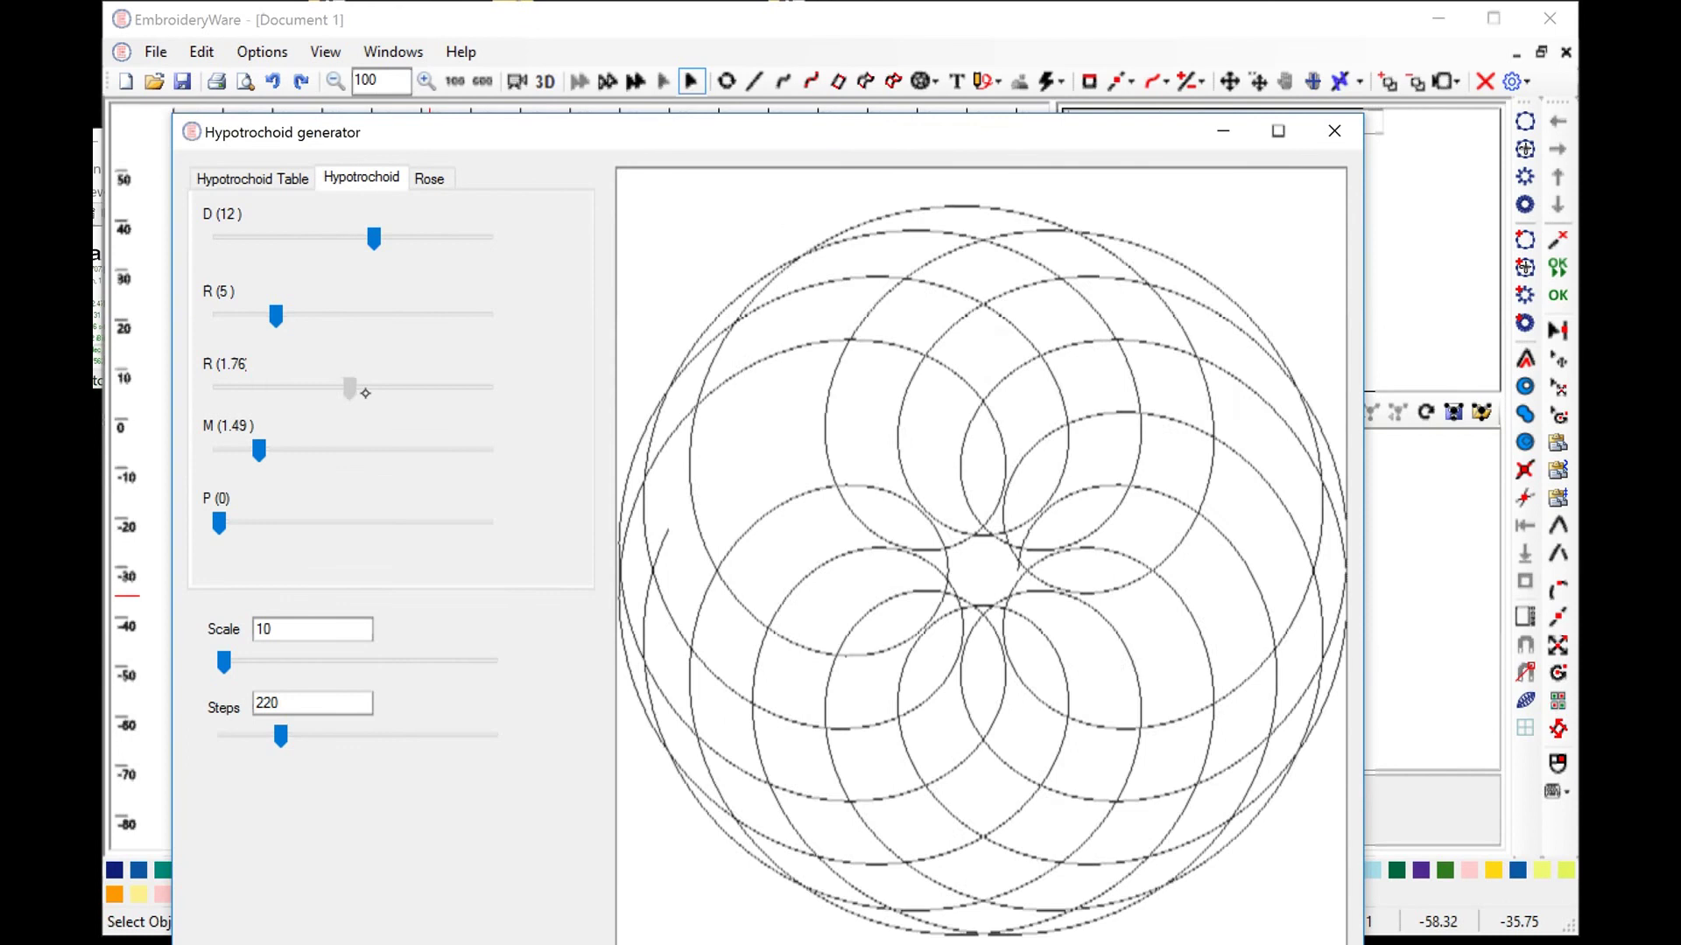
{"action": "left_click_drag", "start_coordinate": [365, 393], "coordinate": [364, 390]}
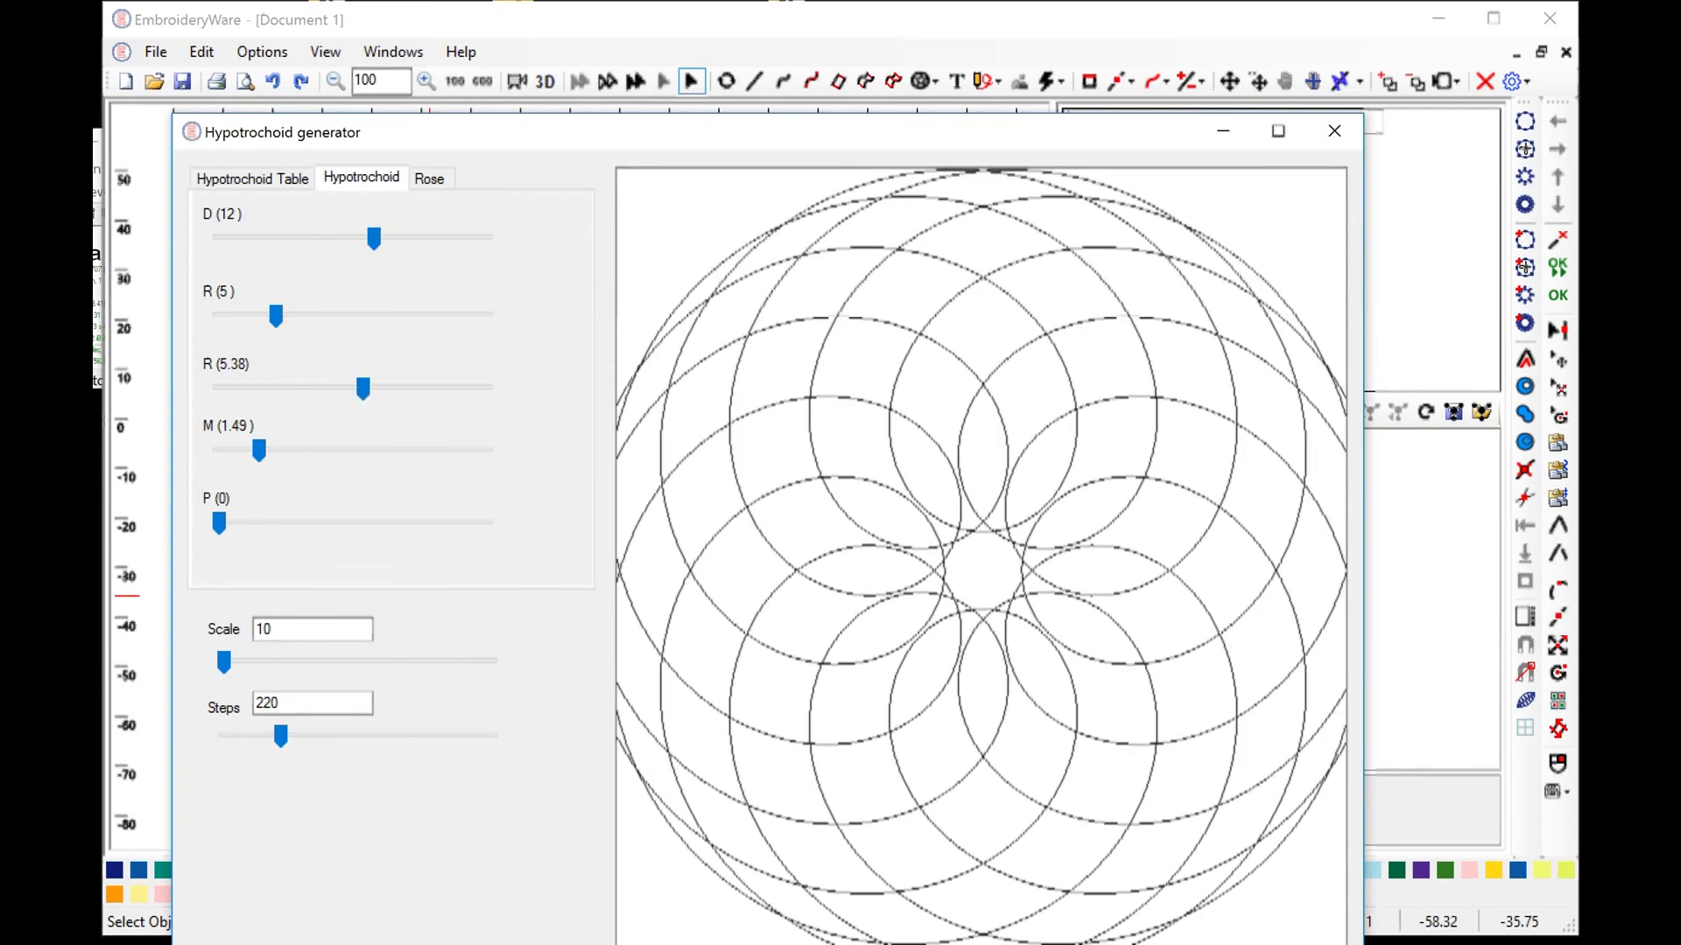
Switch to the Rose options and generate a rose with A 1, B 0.1, H 0.23 and scale 220.
{"action": "left_click", "coordinate": [428, 178]}
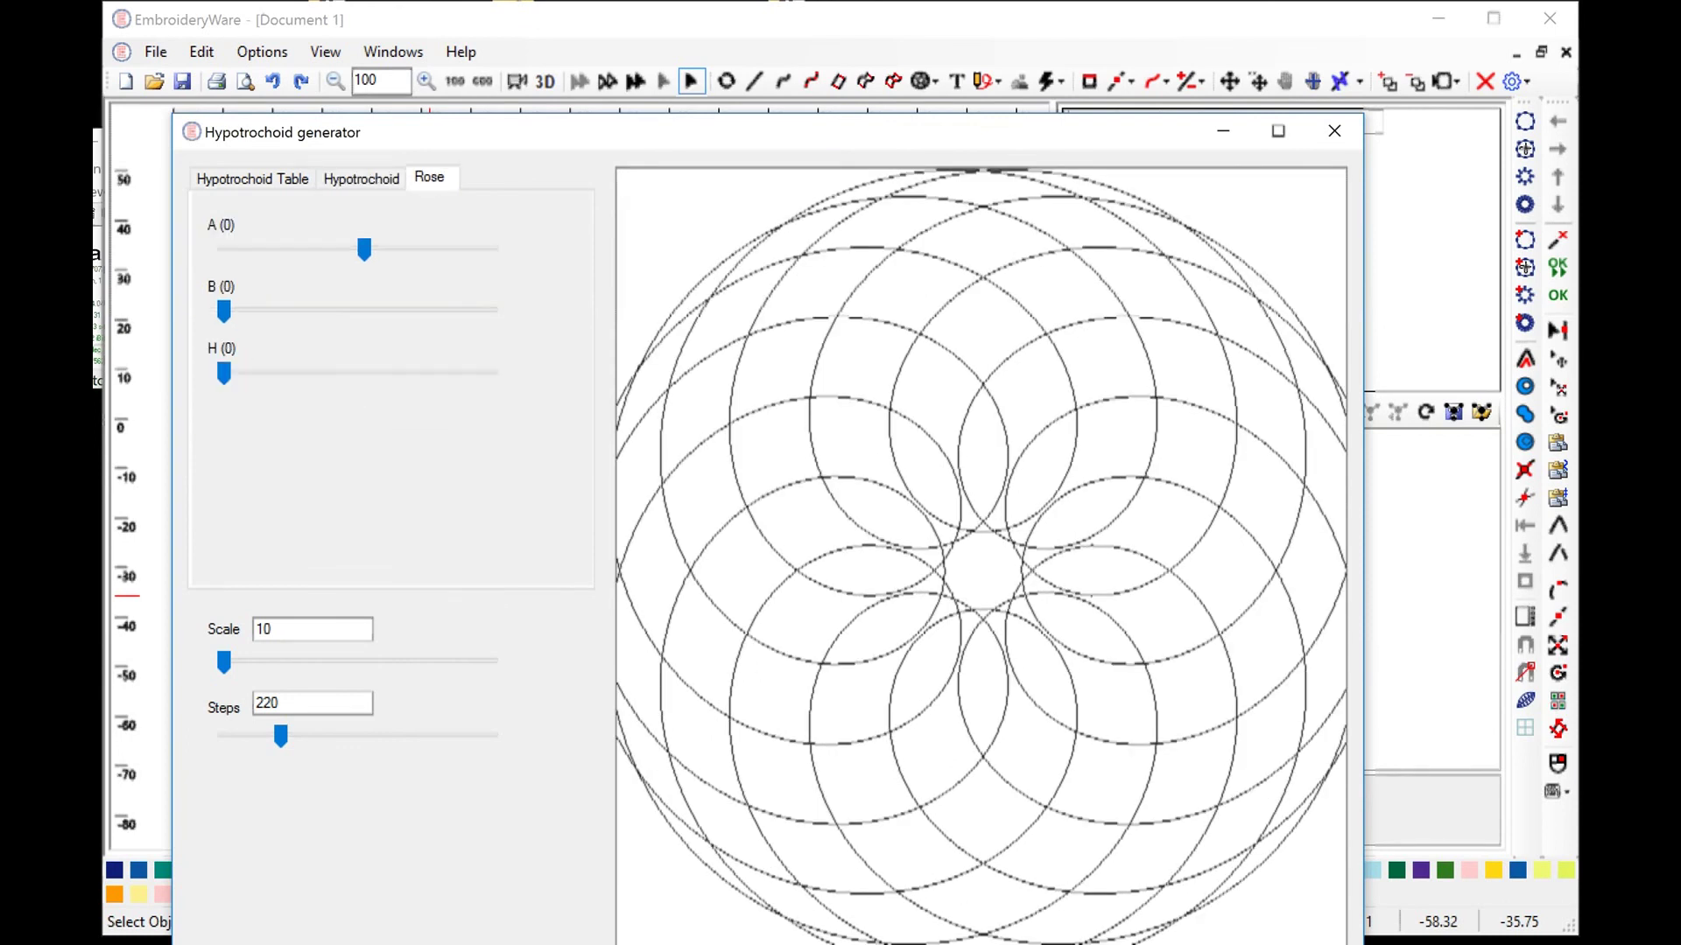
{"action": "mouse_move", "coordinate": [364, 250]}
{"action": "left_mouse_down"}
{"action": "mouse_move", "coordinate": [284, 249]}
{"action": "mouse_move", "coordinate": [400, 249]}
{"action": "mouse_move", "coordinate": [372, 250]}
{"action": "left_mouse_up"}
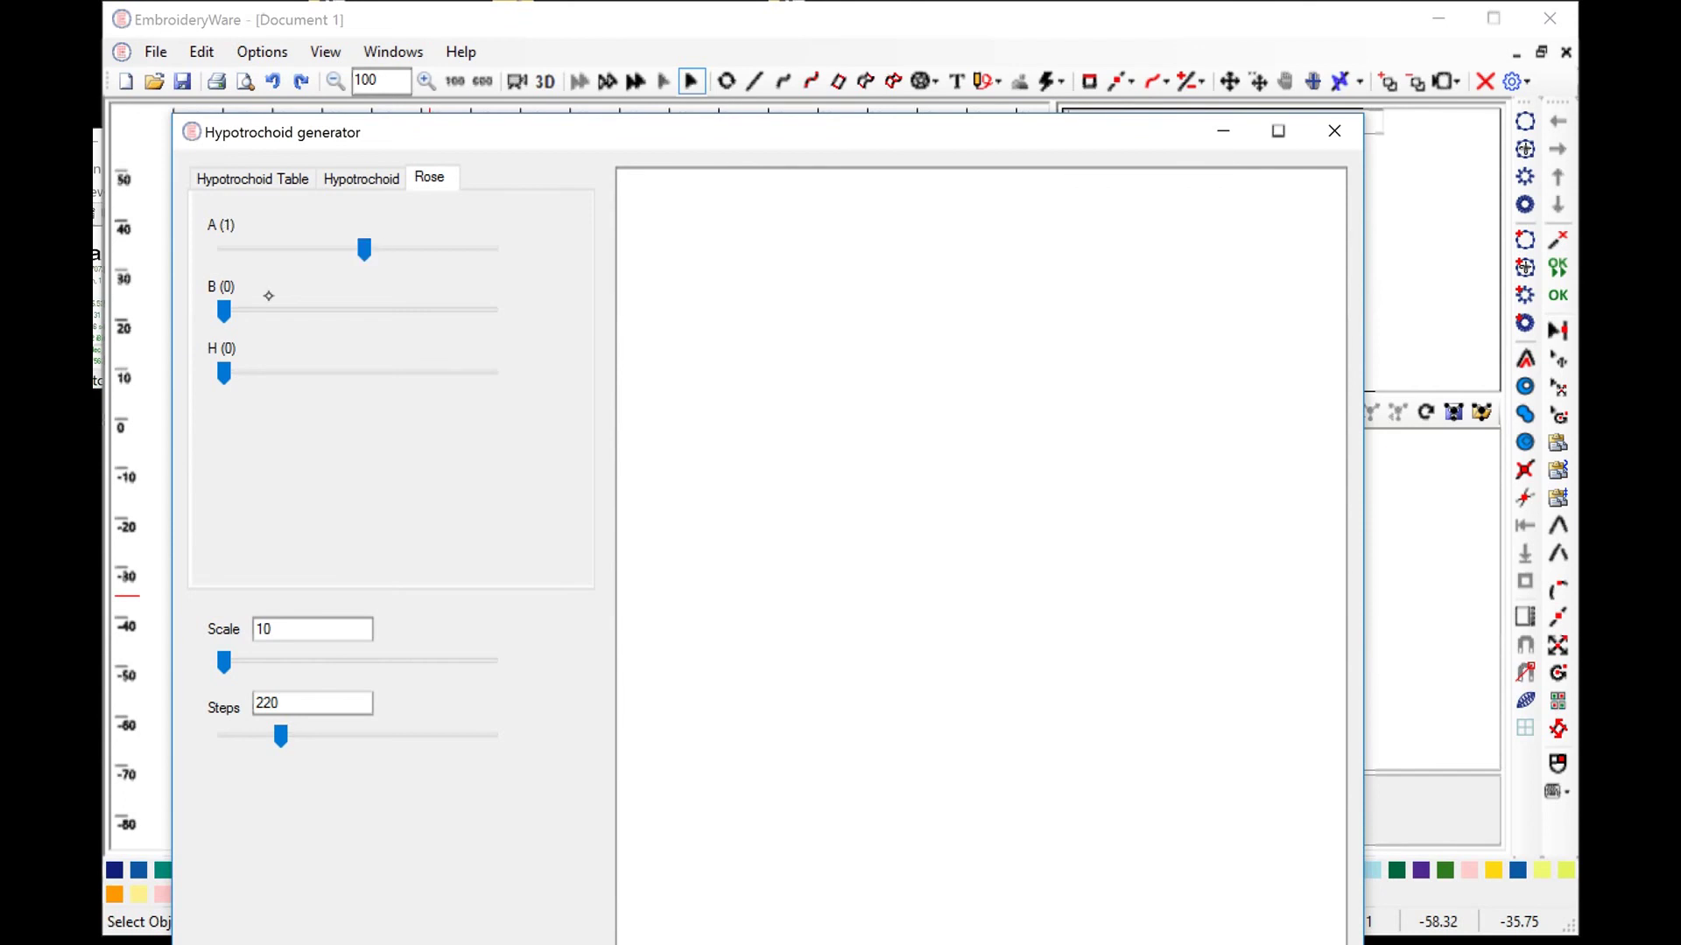
{"action": "mouse_move", "coordinate": [269, 302]}
{"action": "left_mouse_down"}
{"action": "mouse_move", "coordinate": [247, 310]}
{"action": "mouse_move", "coordinate": [280, 310]}
{"action": "left_mouse_up"}
{"action": "left_click_drag", "start_coordinate": [224, 373], "coordinate": [301, 372]}
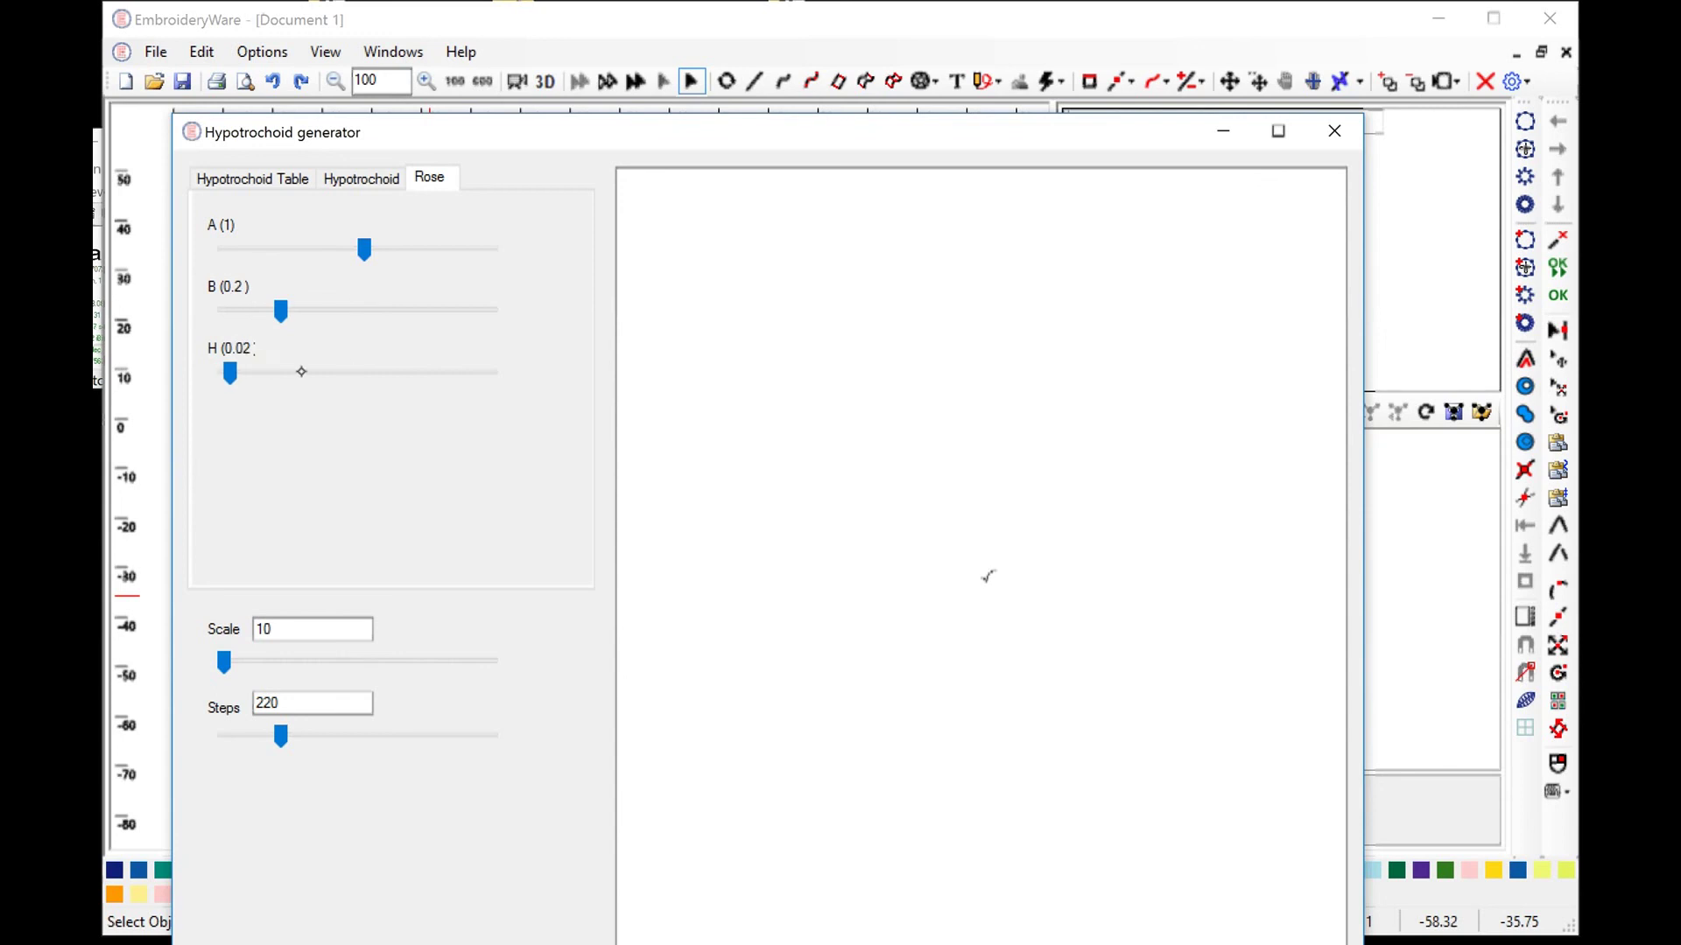
{"action": "left_click_drag", "start_coordinate": [280, 310], "coordinate": [352, 312]}
{"action": "left_click_drag", "start_coordinate": [224, 663], "coordinate": [280, 663]}
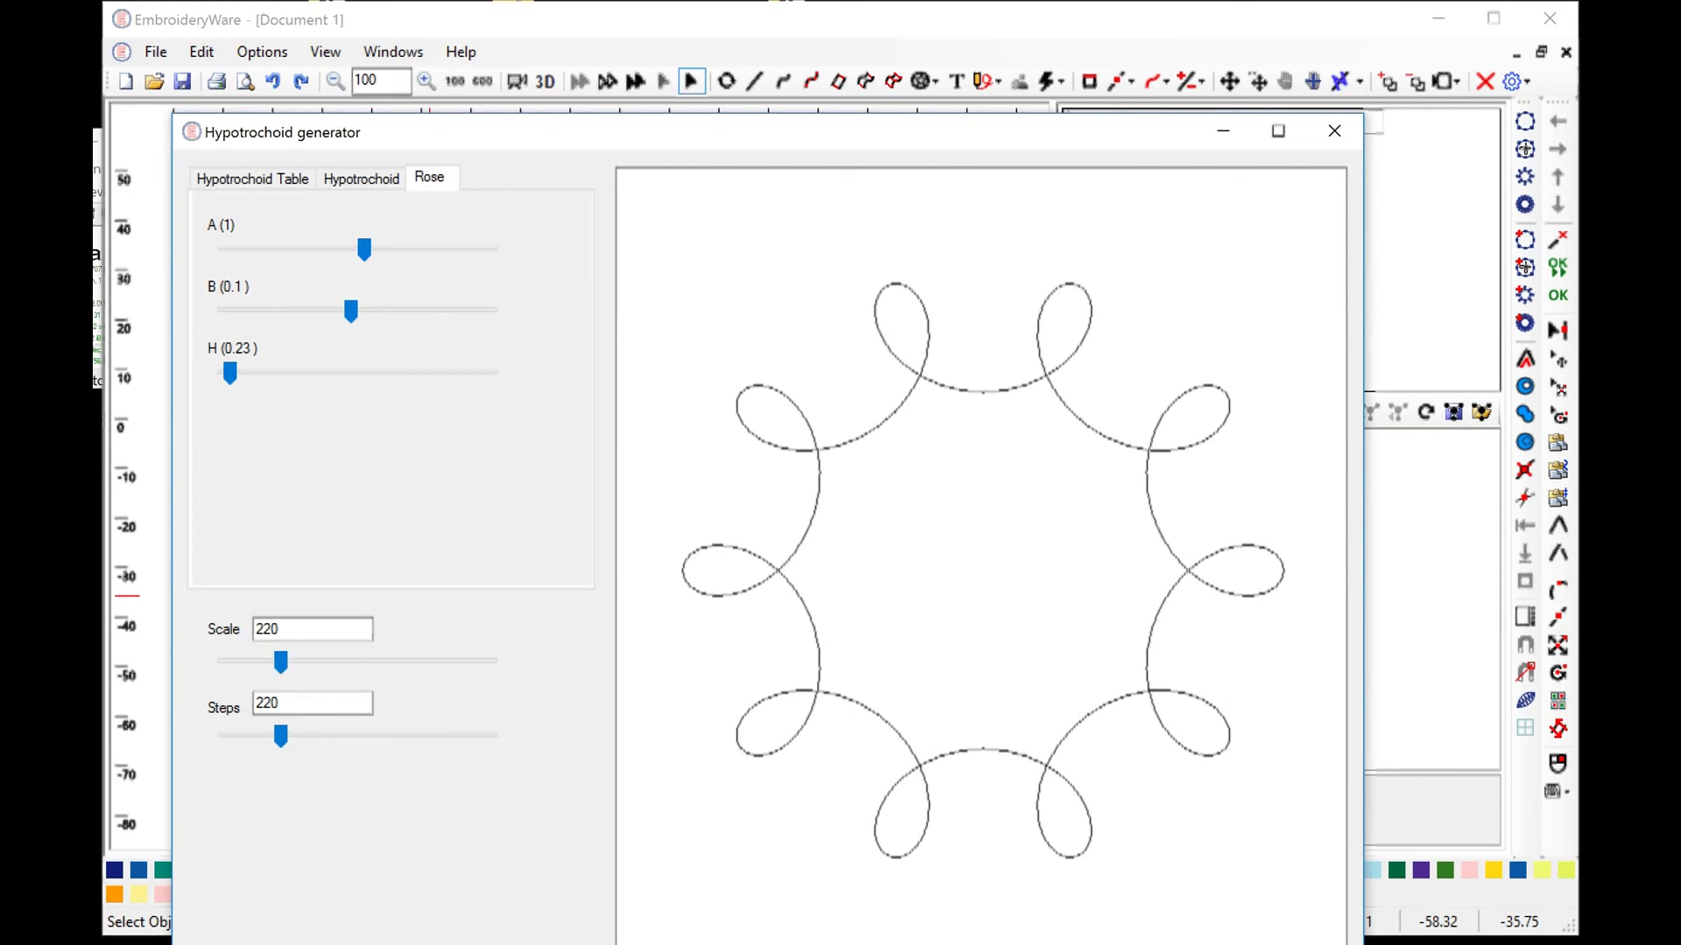
Change the rose's A to -2, reduce the scale to 100, and set H to 0.14.
{"action": "left_click_drag", "start_coordinate": [375, 254], "coordinate": [343, 248]}
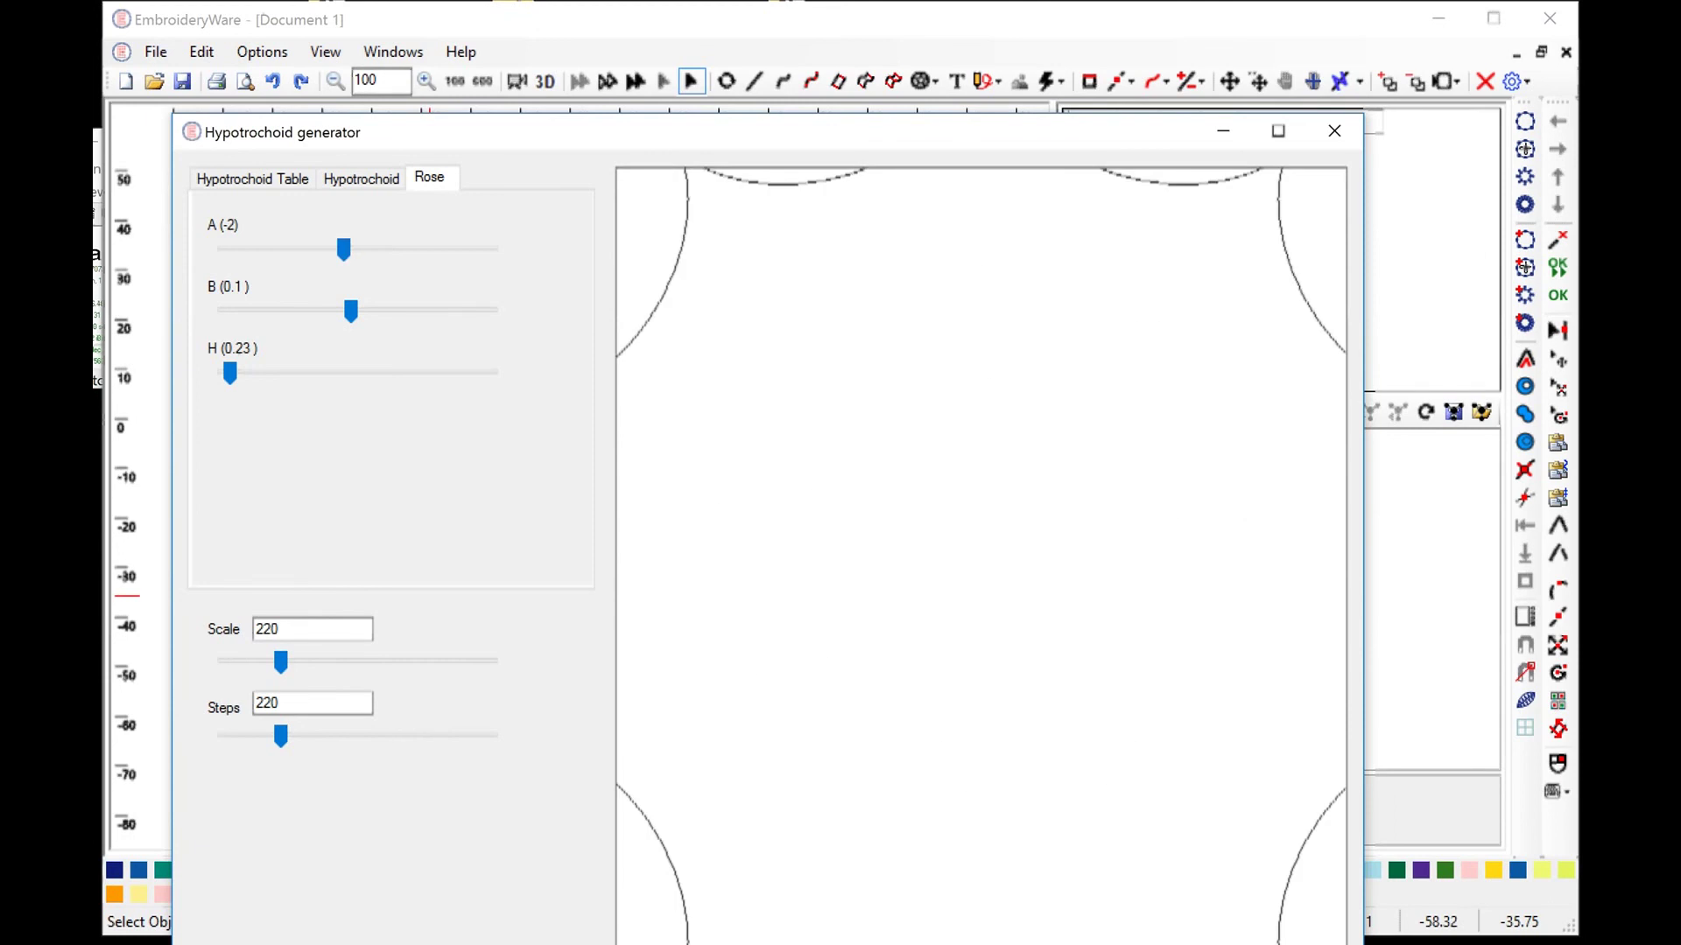
{"action": "left_click_drag", "start_coordinate": [280, 662], "coordinate": [247, 663]}
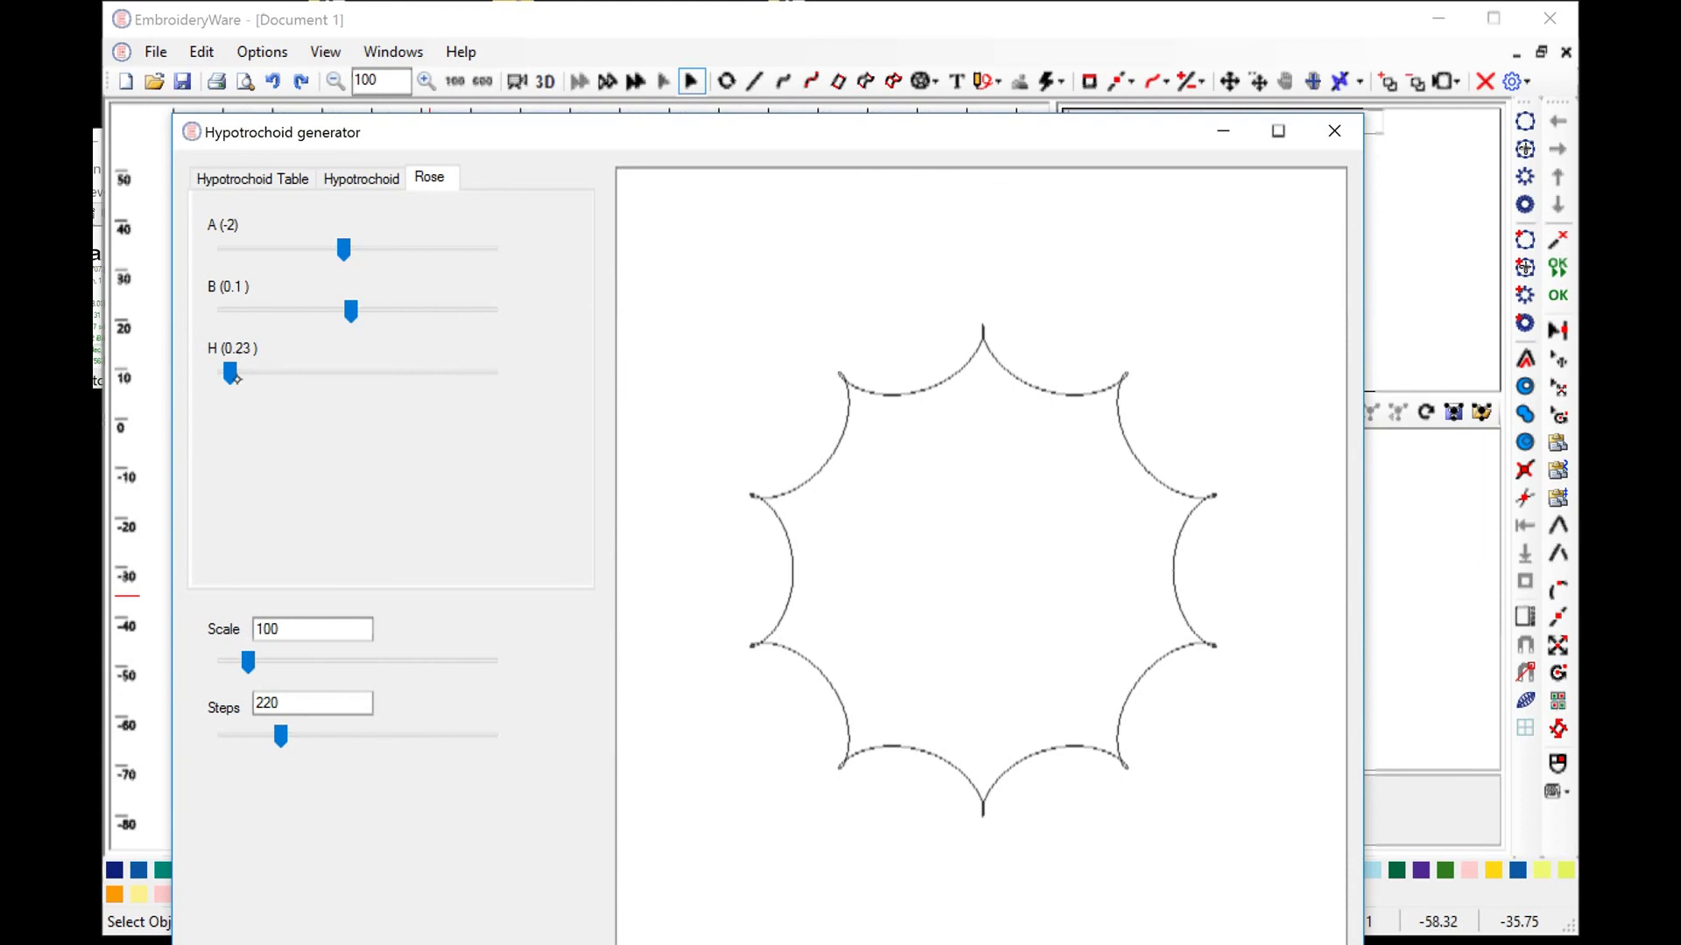
{"action": "mouse_move", "coordinate": [229, 373]}
{"action": "left_mouse_down"}
{"action": "mouse_move", "coordinate": [243, 381]}
{"action": "mouse_move", "coordinate": [223, 390]}
{"action": "left_mouse_up"}
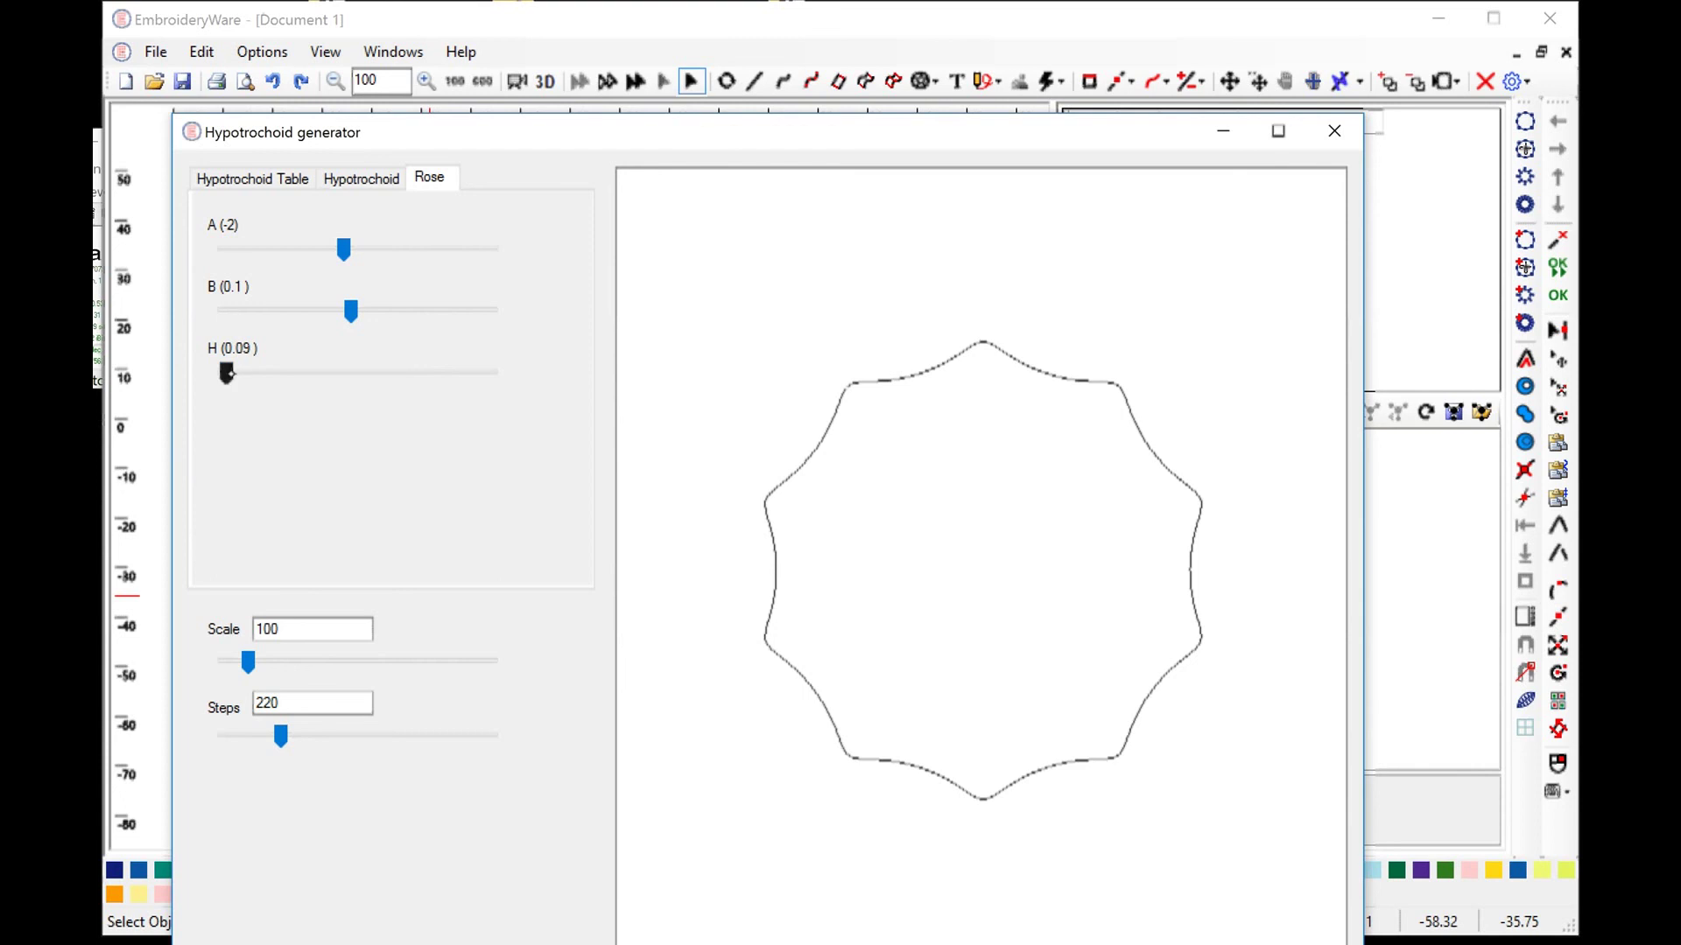
{"action": "mouse_move", "coordinate": [227, 374]}
{"action": "left_mouse_down"}
{"action": "mouse_move", "coordinate": [240, 377]}
{"action": "mouse_move", "coordinate": [226, 374]}
{"action": "left_mouse_up"}
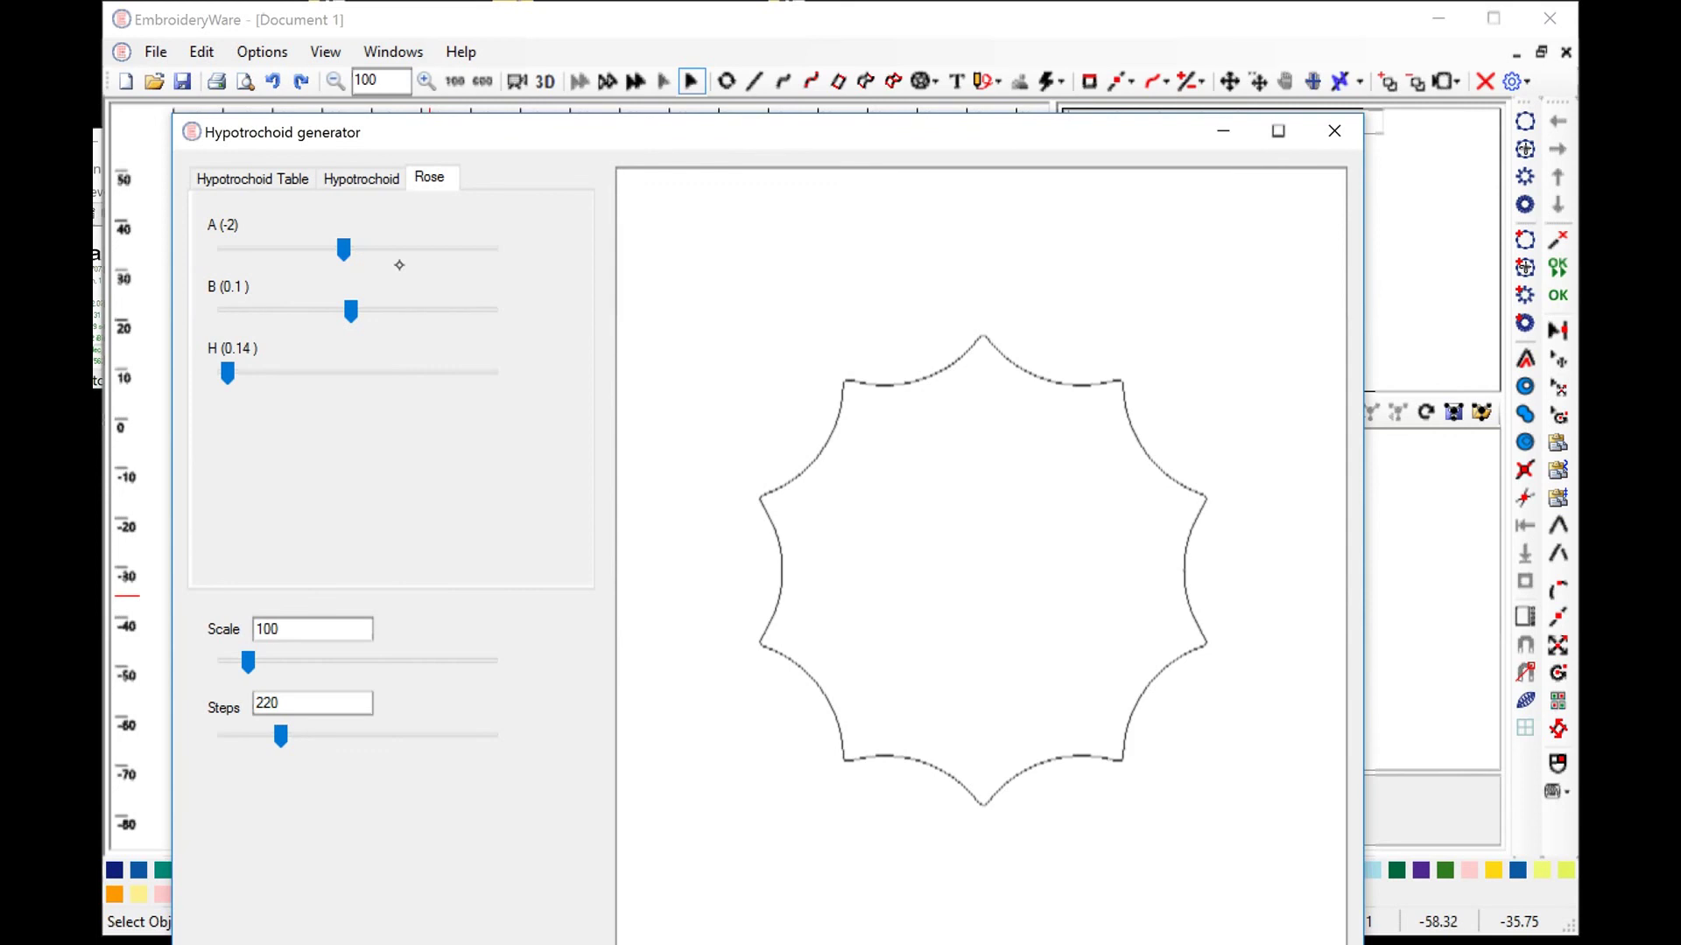
Set the rose's A to -1 and H to 0.72, and reduce the steps to 20.
{"action": "left_click_drag", "start_coordinate": [343, 250], "coordinate": [351, 249]}
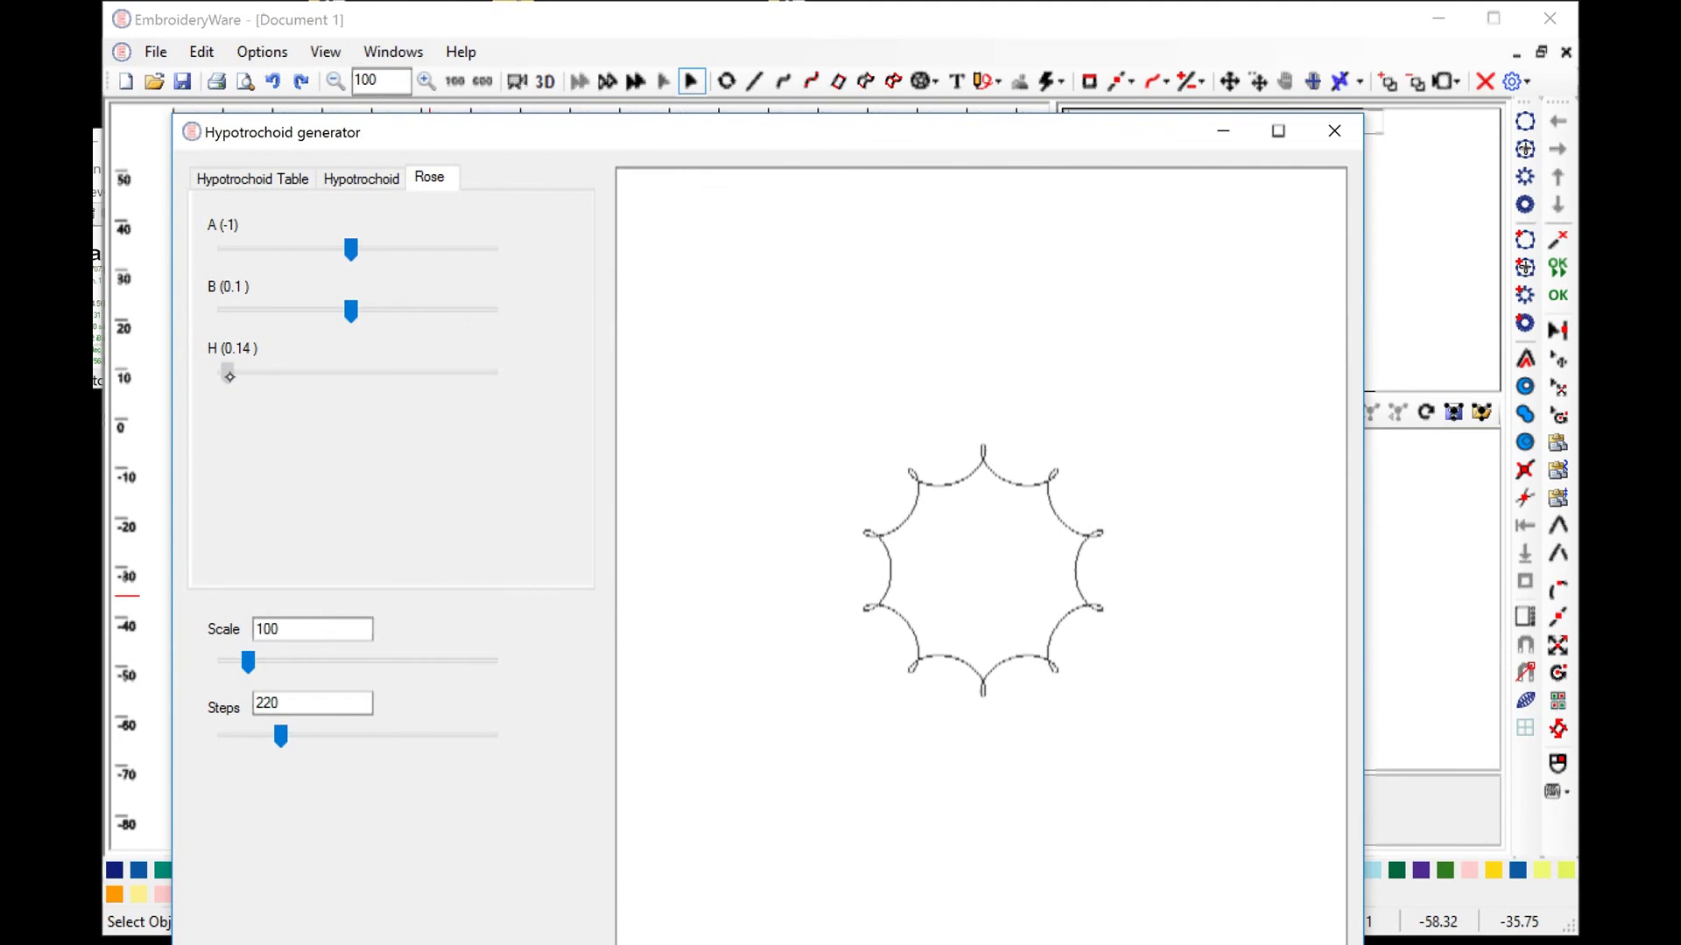
{"action": "left_click_drag", "start_coordinate": [229, 377], "coordinate": [244, 373]}
{"action": "left_click_drag", "start_coordinate": [280, 735], "coordinate": [230, 738]}
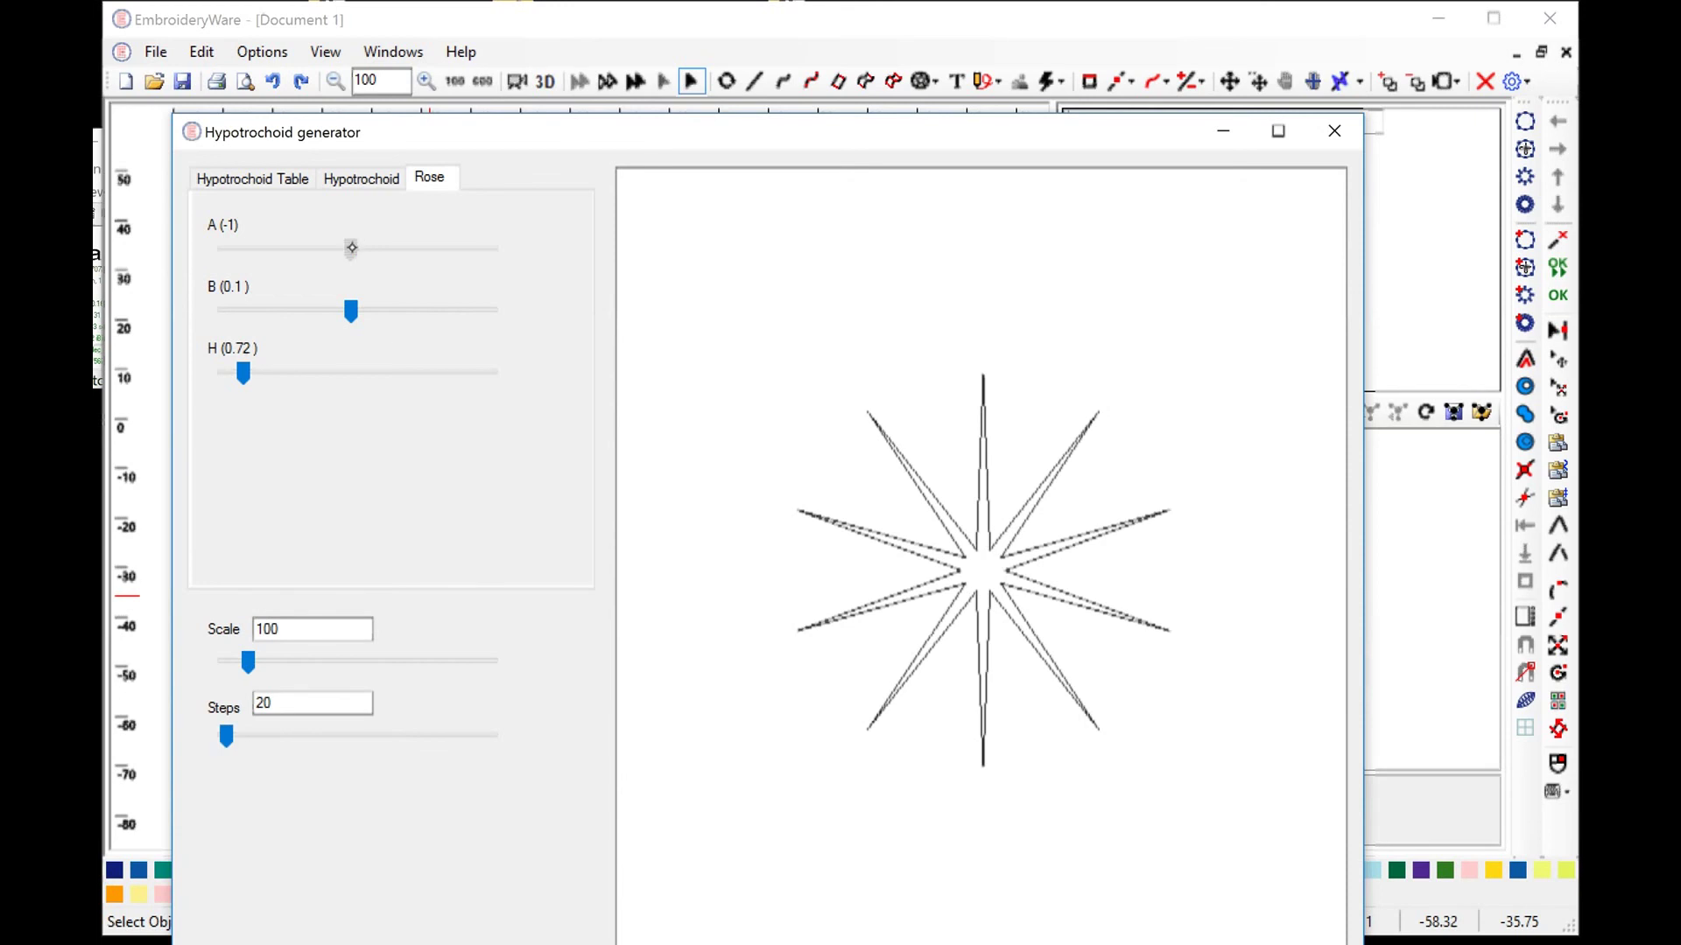
Set the rose's A to 2, B to 0.1333 and H to 1.27, and increase the steps to 40.
{"action": "left_click_drag", "start_coordinate": [351, 250], "coordinate": [421, 311]}
{"action": "left_click", "coordinate": [378, 309]}
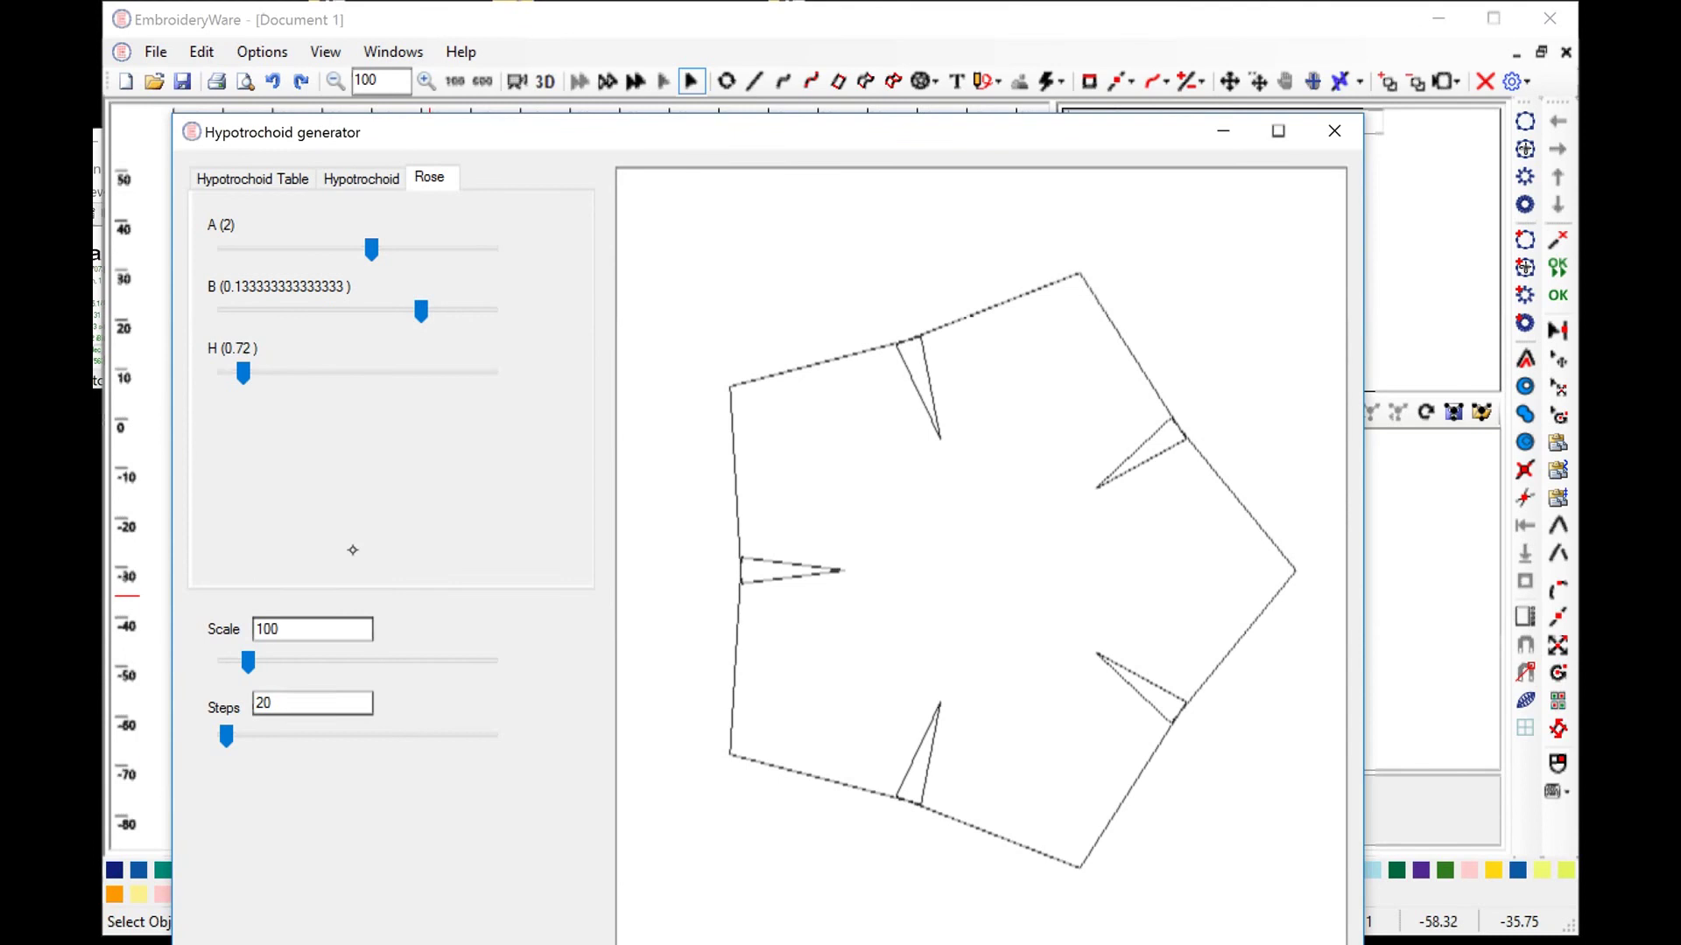
{"action": "mouse_move", "coordinate": [244, 373]}
{"action": "left_mouse_down"}
{"action": "mouse_move", "coordinate": [264, 374]}
{"action": "mouse_move", "coordinate": [229, 374]}
{"action": "mouse_move", "coordinate": [258, 374]}
{"action": "left_mouse_up"}
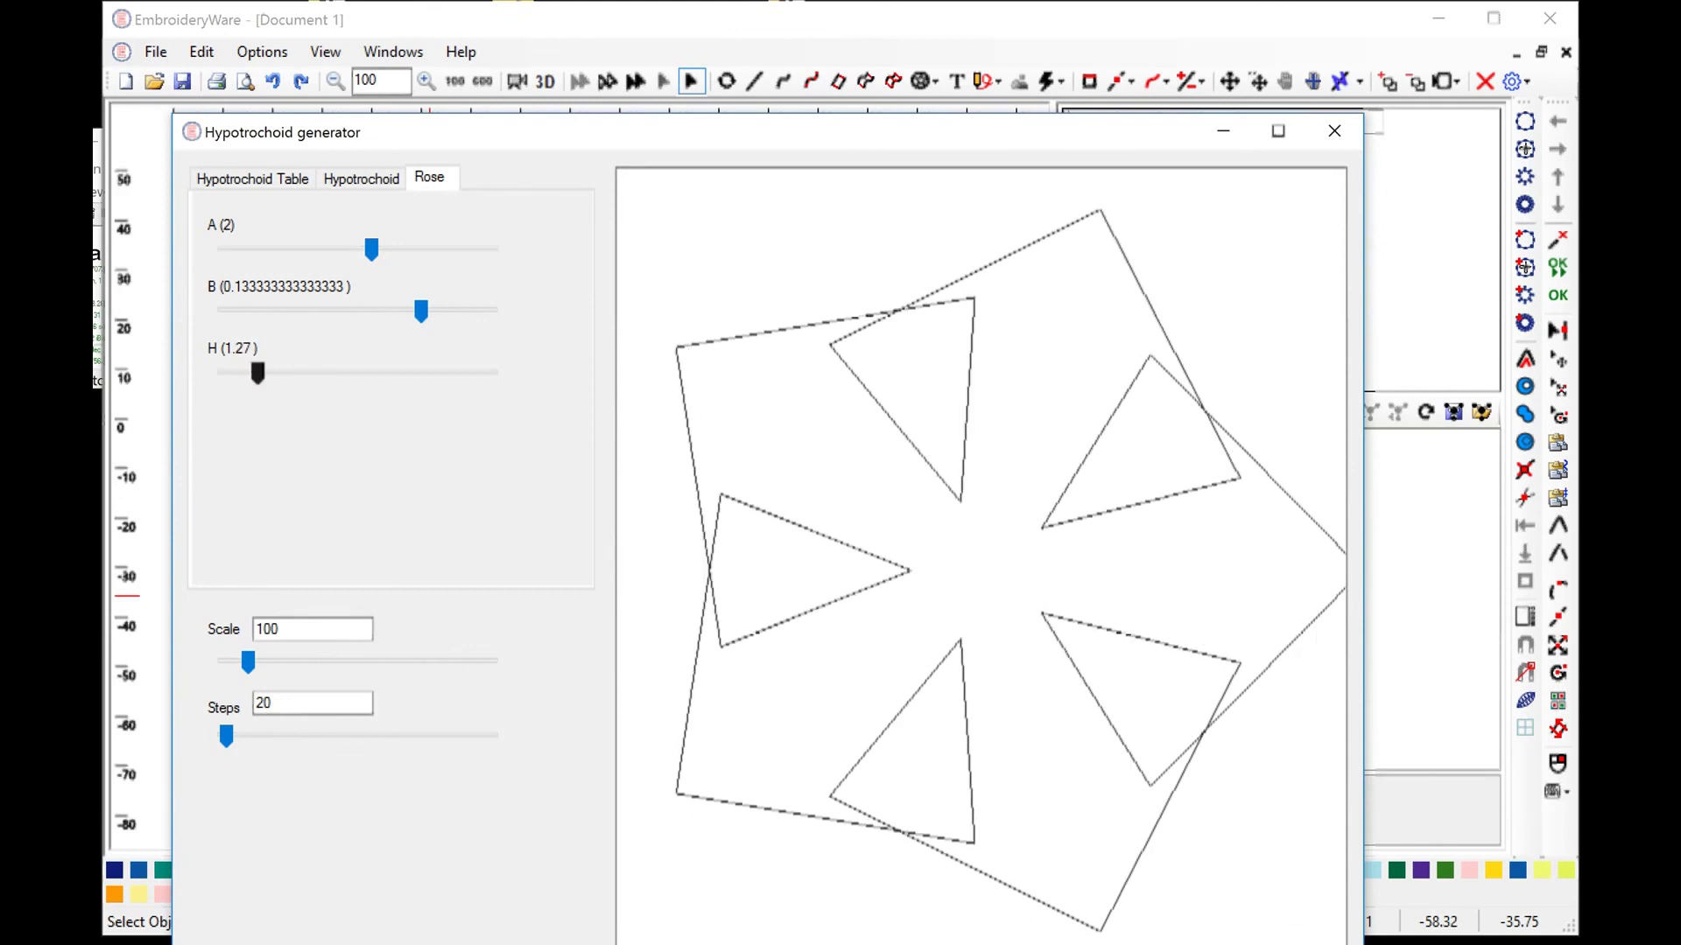
{"action": "mouse_move", "coordinate": [230, 734]}
{"action": "left_mouse_down"}
{"action": "mouse_move", "coordinate": [253, 728]}
{"action": "mouse_move", "coordinate": [237, 733]}
{"action": "left_mouse_up"}
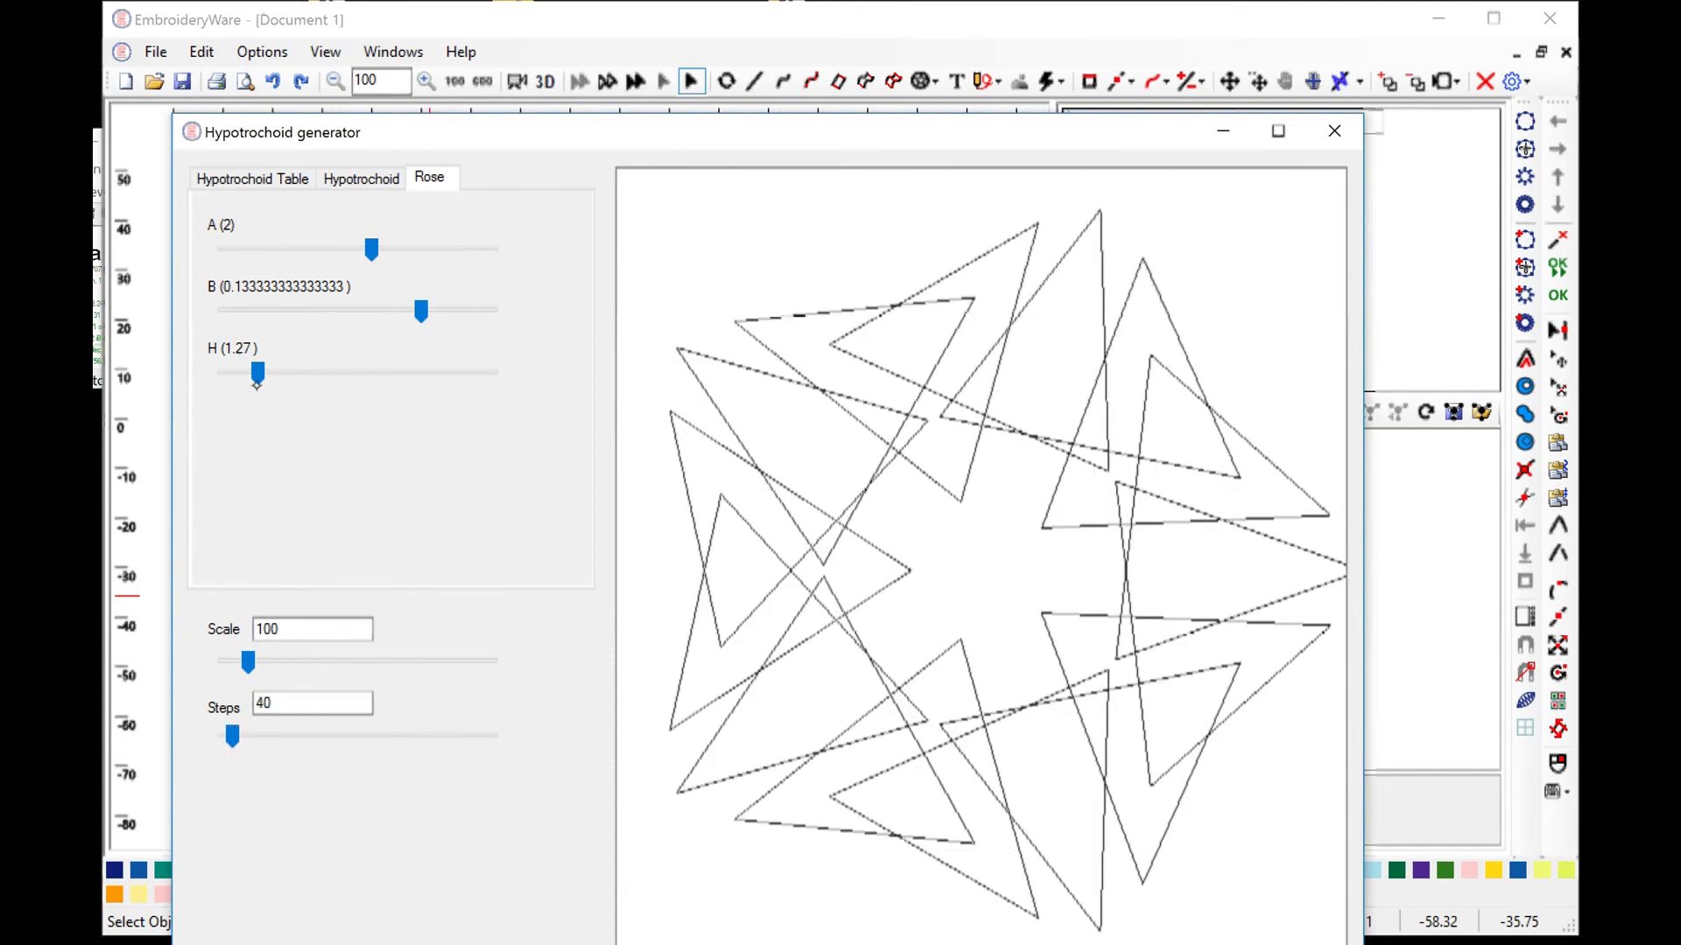
Reduce the rose's H to 0.45, set B to 0.1538, and increase the steps to 70.
{"action": "left_click_drag", "start_coordinate": [256, 383], "coordinate": [235, 376]}
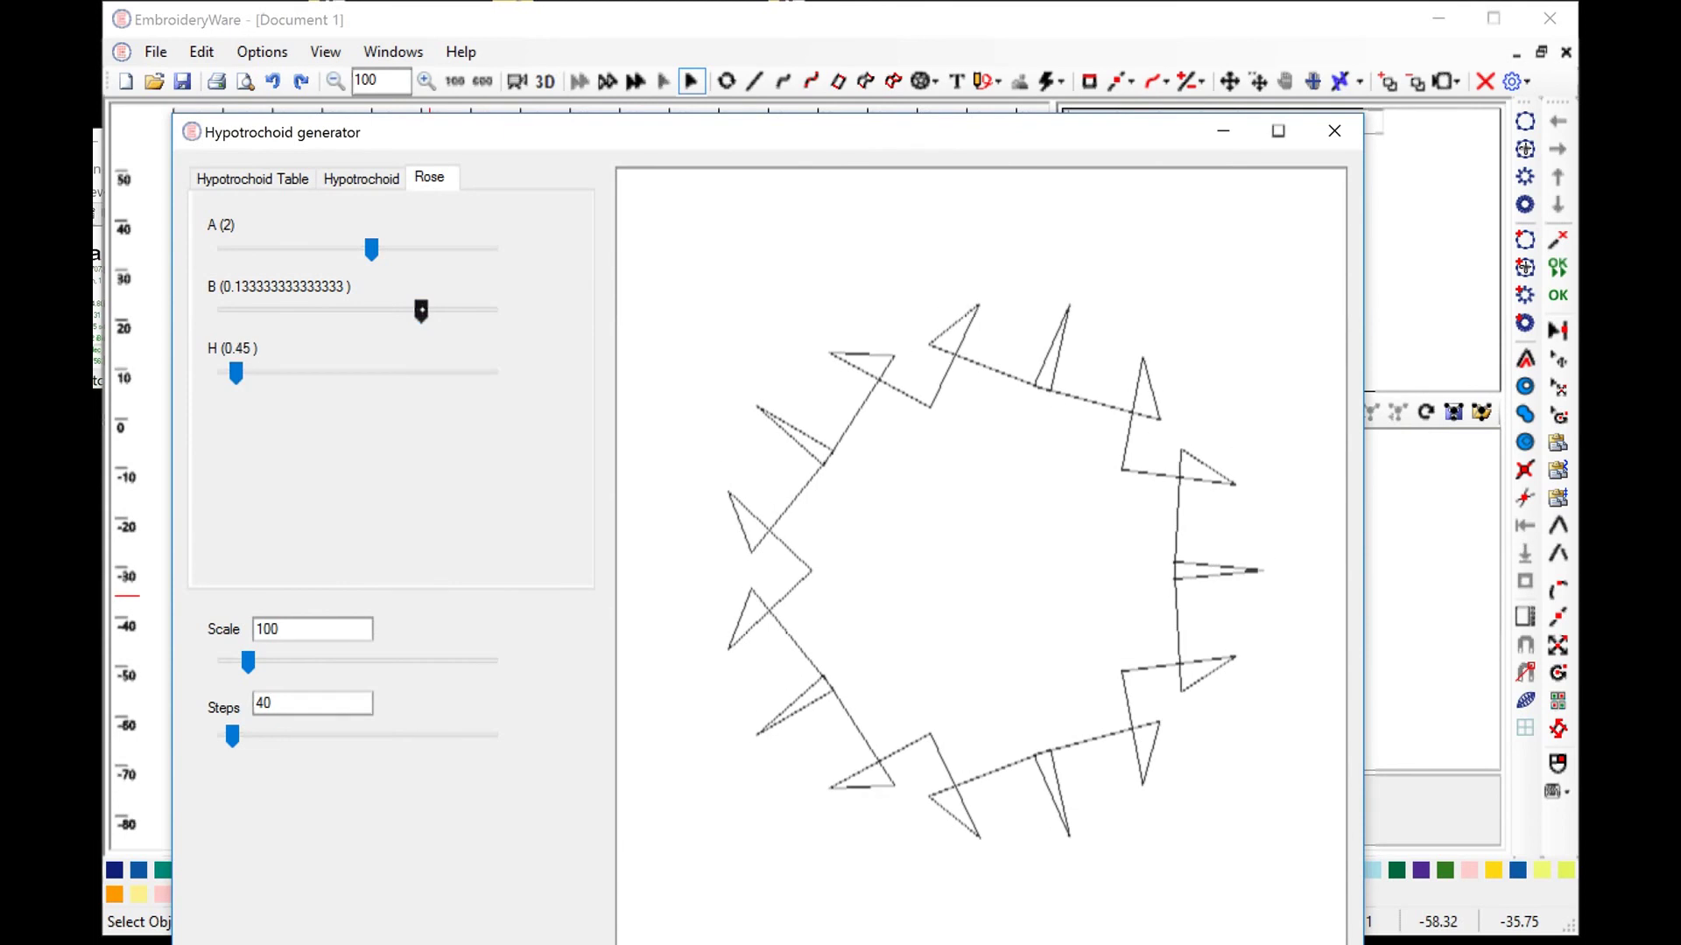
{"action": "left_click_drag", "start_coordinate": [421, 311], "coordinate": [393, 311]}
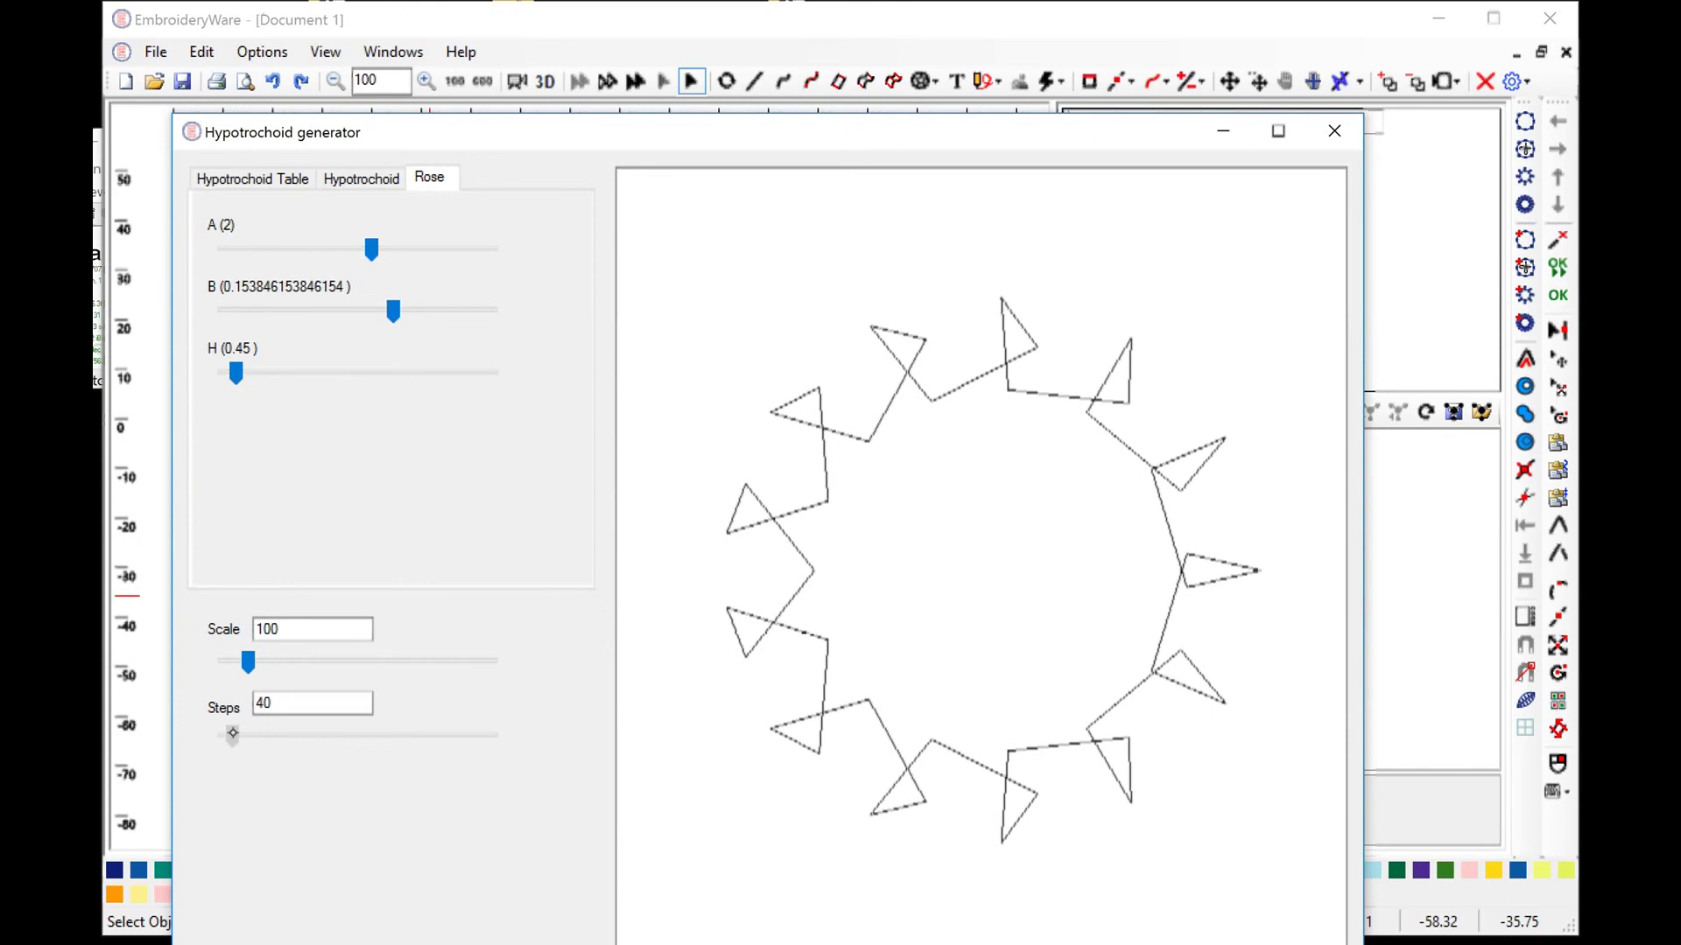
{"action": "left_click_drag", "start_coordinate": [232, 734], "coordinate": [239, 737]}
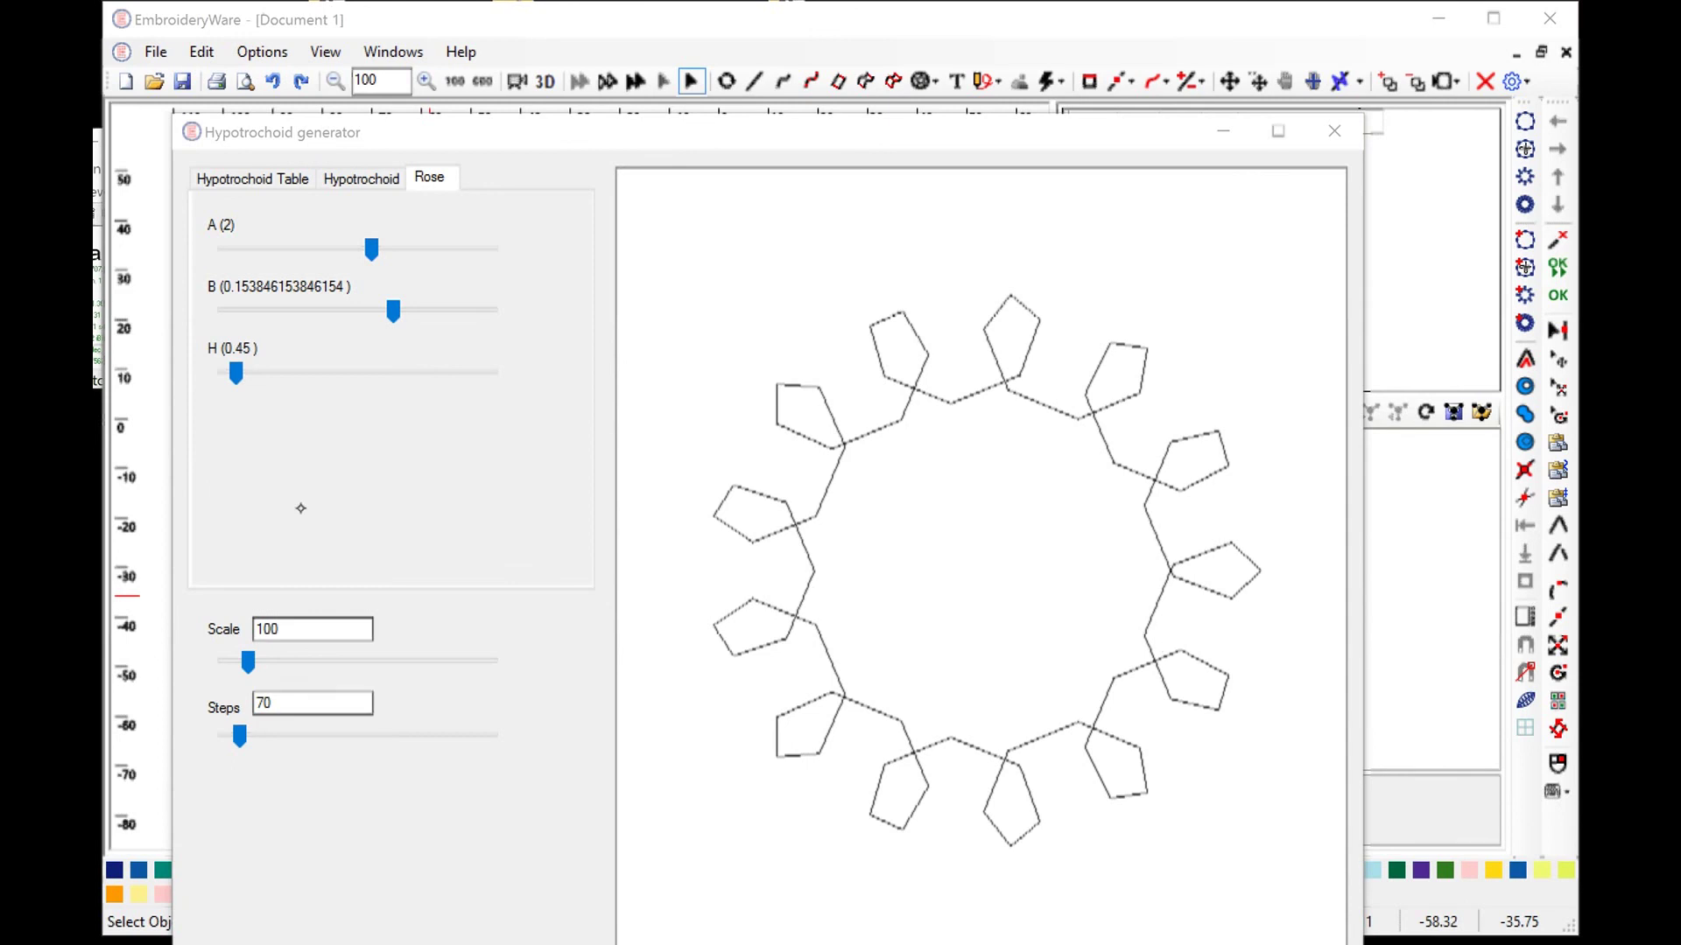
Set the rose's B to 0.2, try 20 steps before choosing 50, and set H to 0.59.
{"action": "left_click_drag", "start_coordinate": [393, 311], "coordinate": [365, 311]}
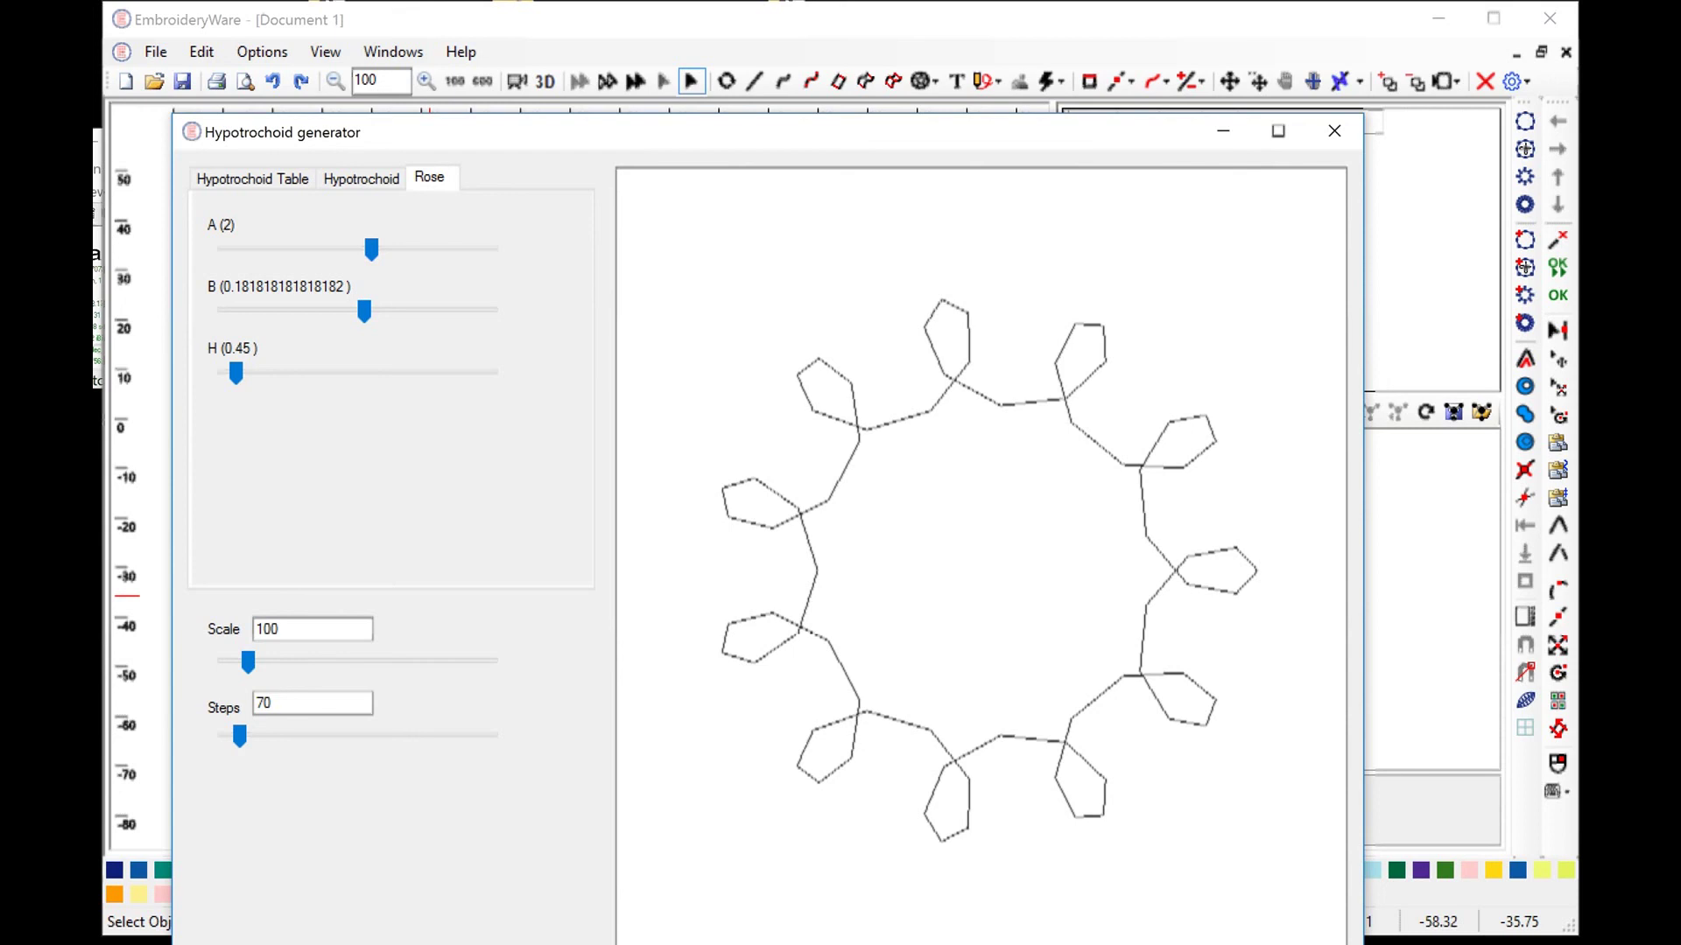
{"action": "left_click_drag", "start_coordinate": [364, 311], "coordinate": [352, 307]}
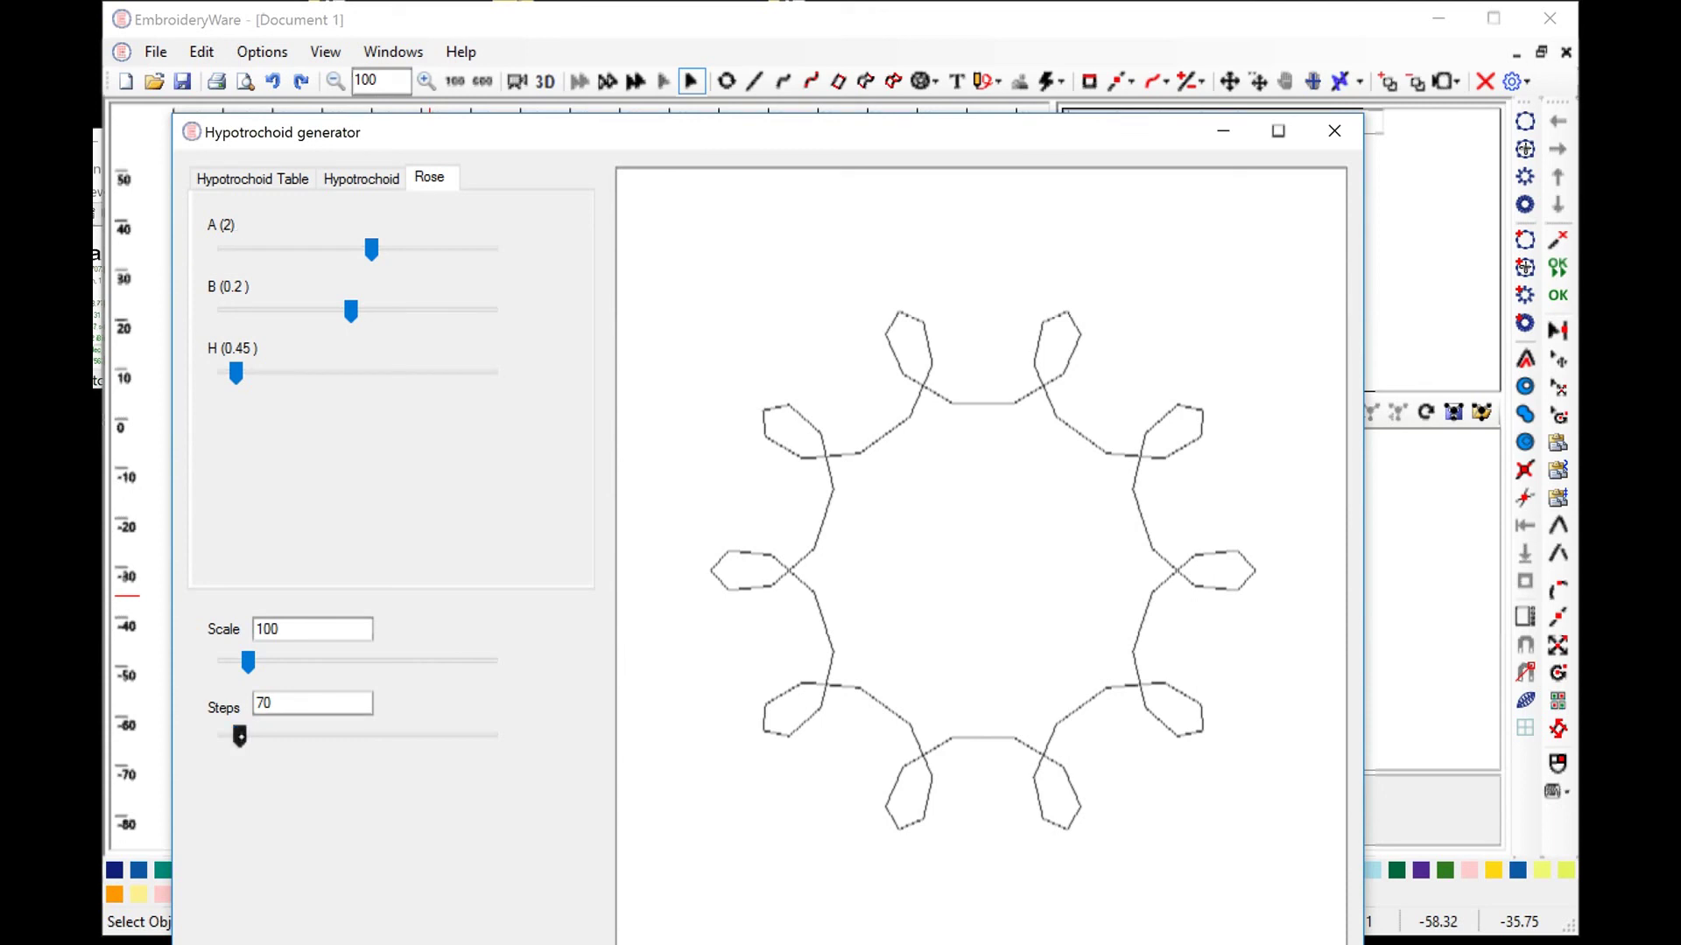
{"action": "left_click_drag", "start_coordinate": [239, 736], "coordinate": [227, 736]}
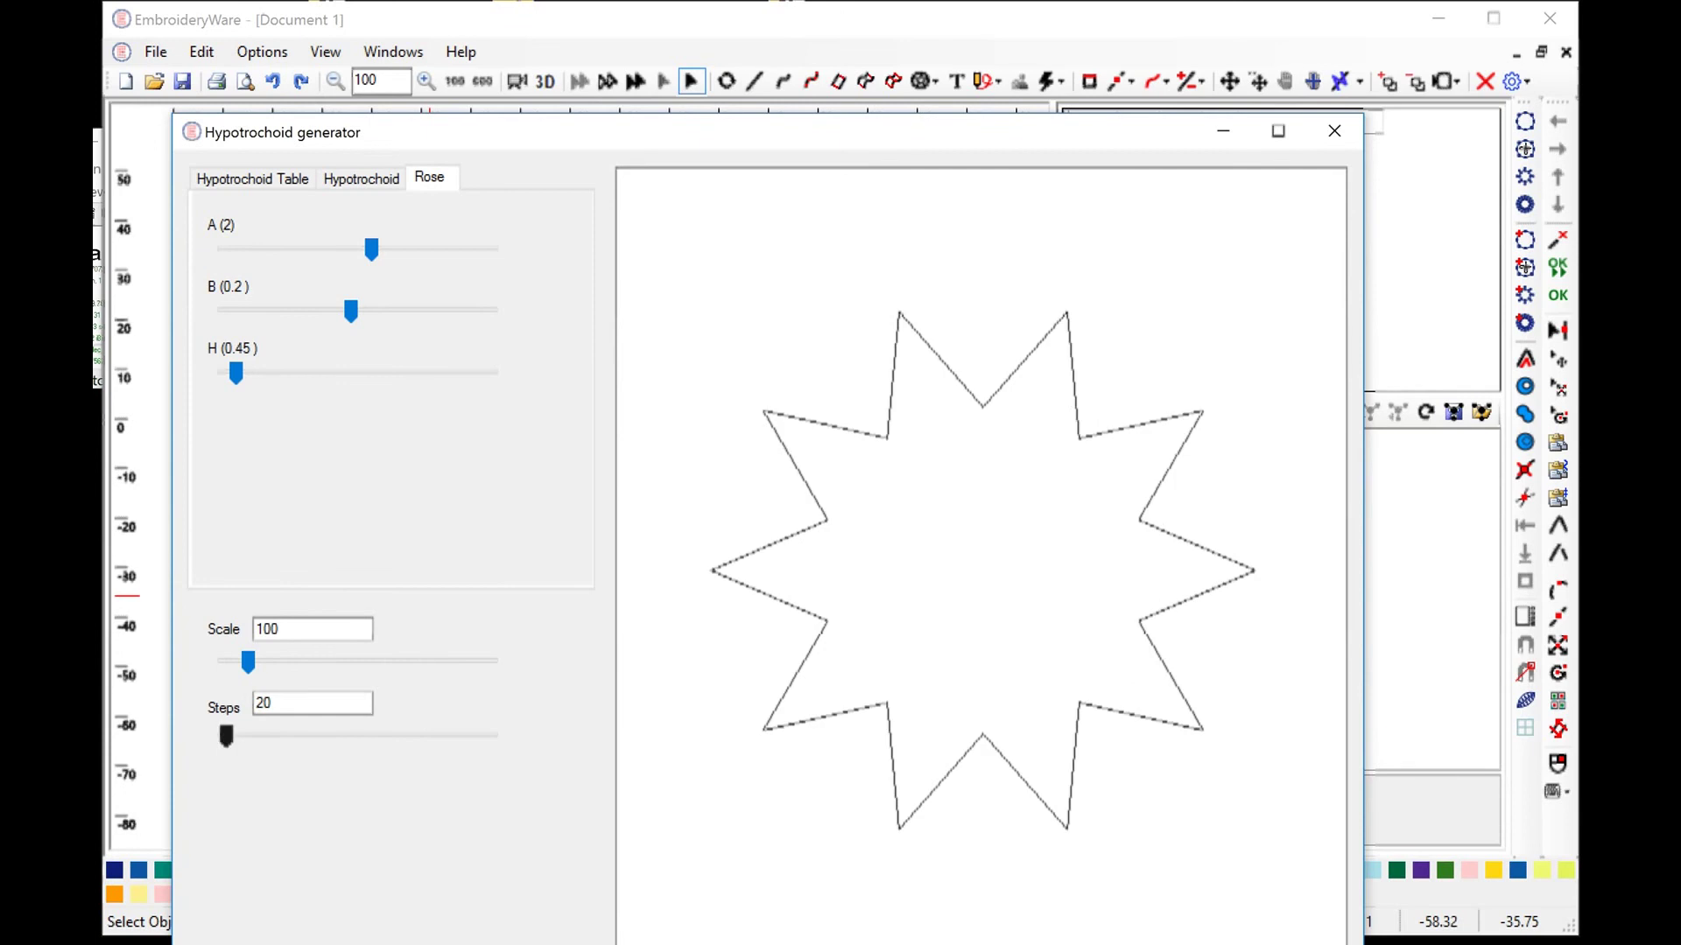
{"action": "left_click_drag", "start_coordinate": [227, 737], "coordinate": [234, 737]}
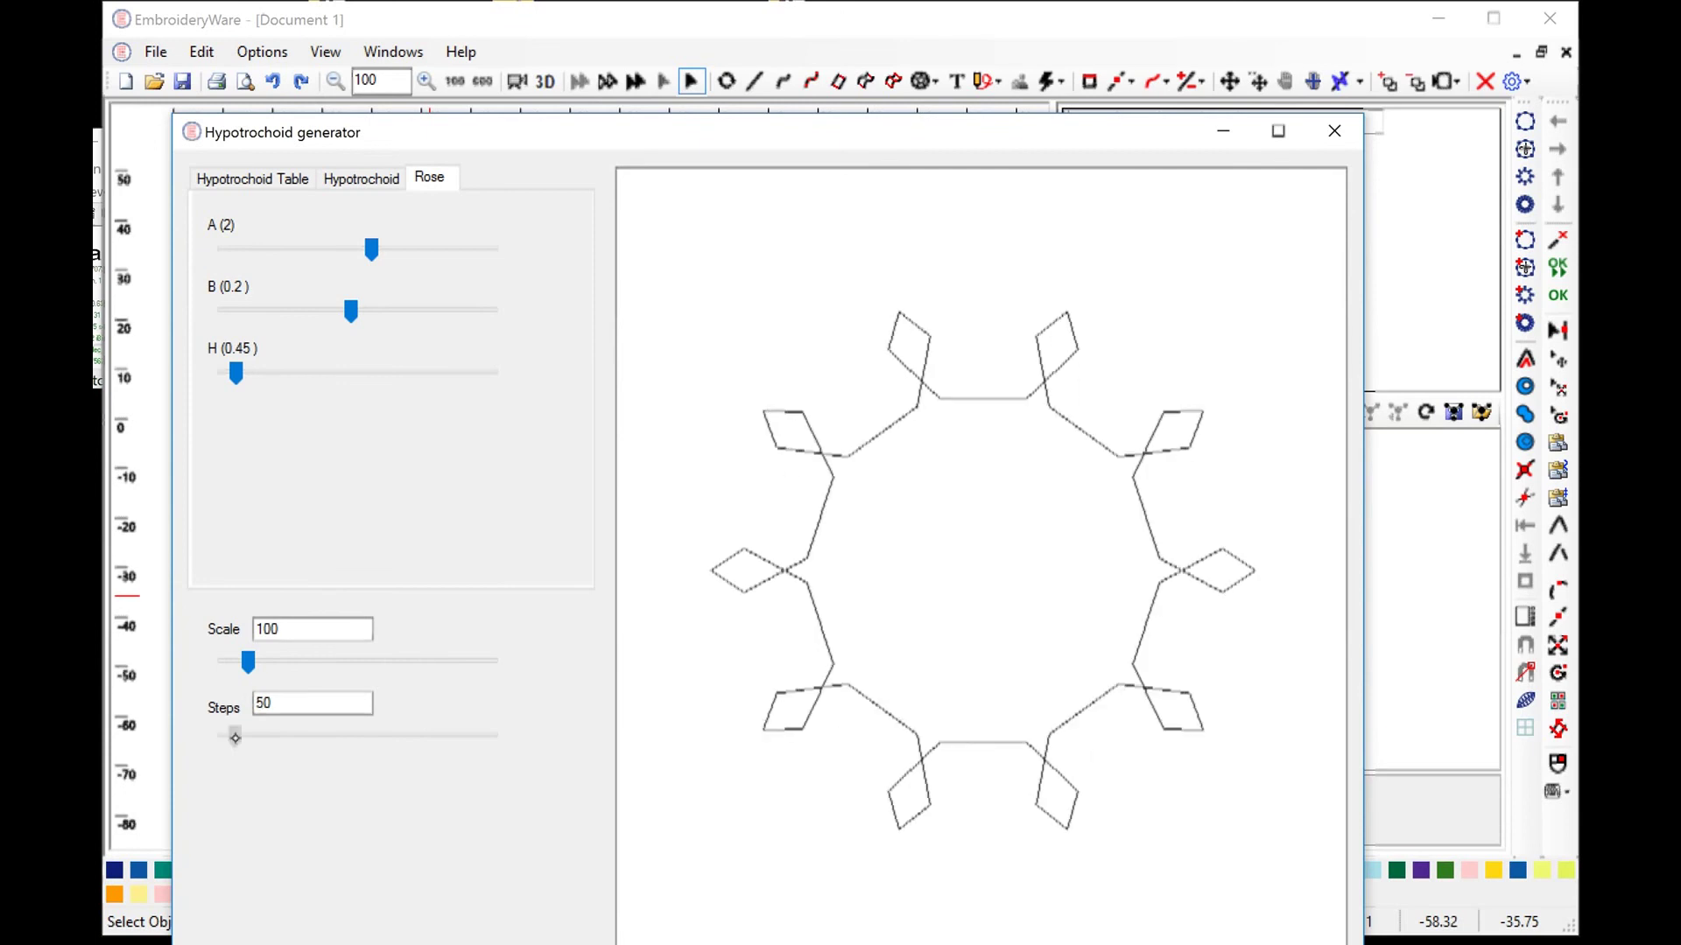
{"action": "mouse_move", "coordinate": [235, 374]}
{"action": "left_mouse_down"}
{"action": "mouse_move", "coordinate": [293, 375]}
{"action": "mouse_move", "coordinate": [238, 378]}
{"action": "mouse_move", "coordinate": [242, 393]}
{"action": "left_mouse_up"}
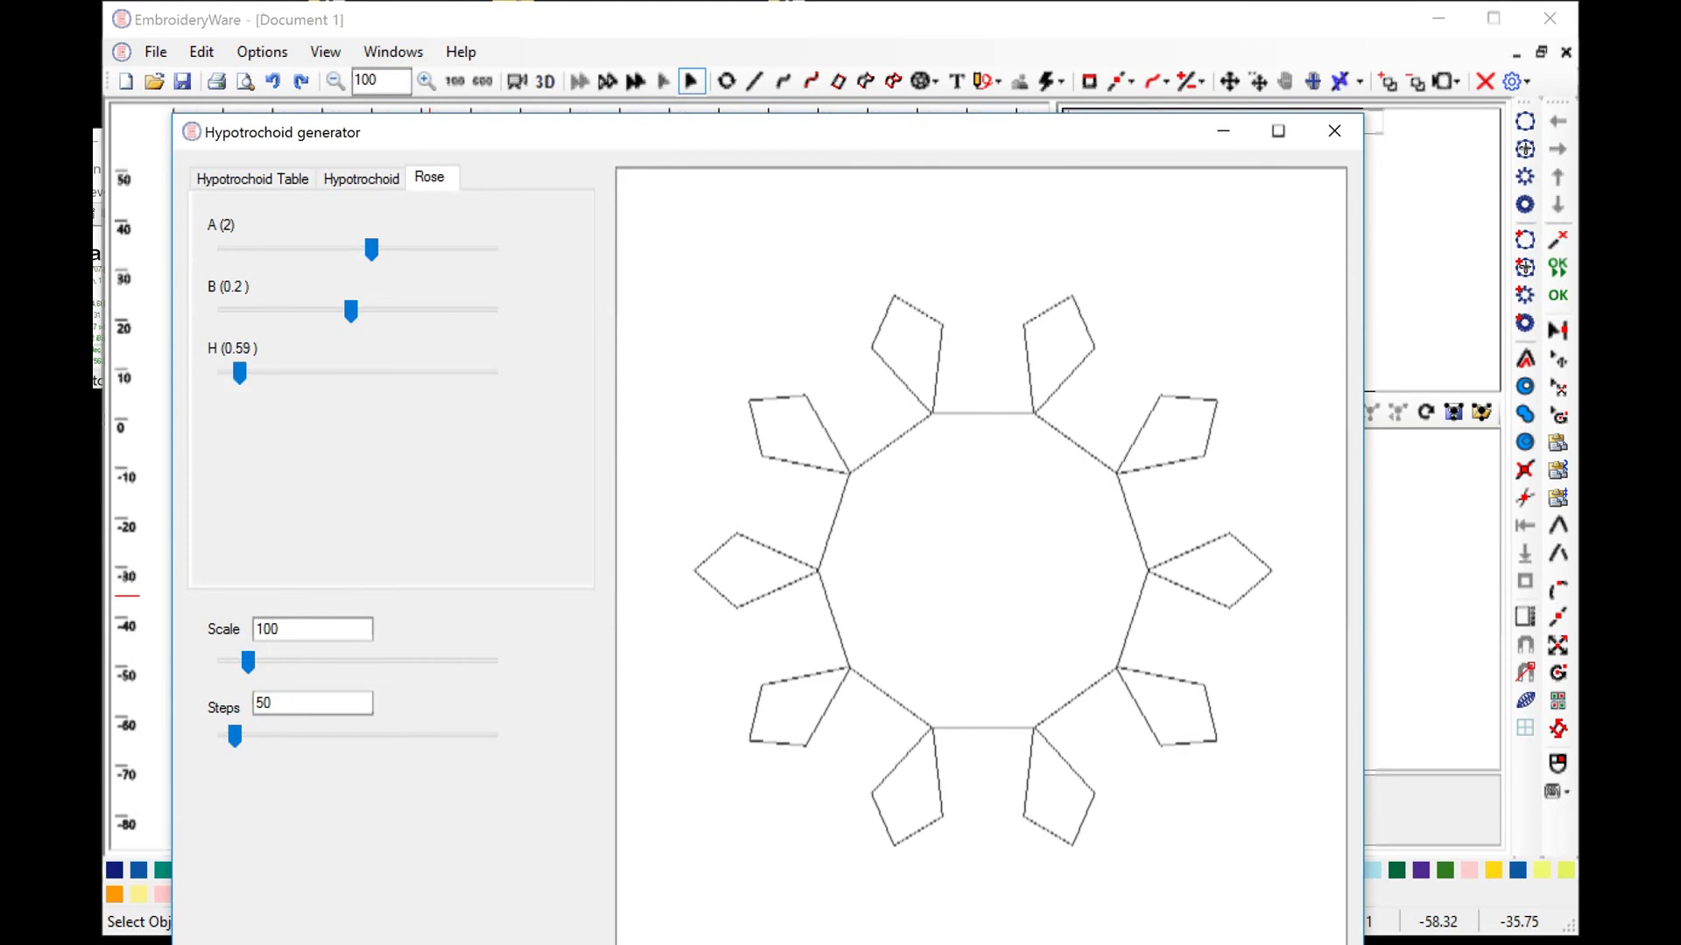
Accept the generated rose and draw it near the middle of the canvas, ending the guide line at about (-55, -10).
{"action": "key", "text": "Return"}
{"action": "left_click", "coordinate": [508, 372]}
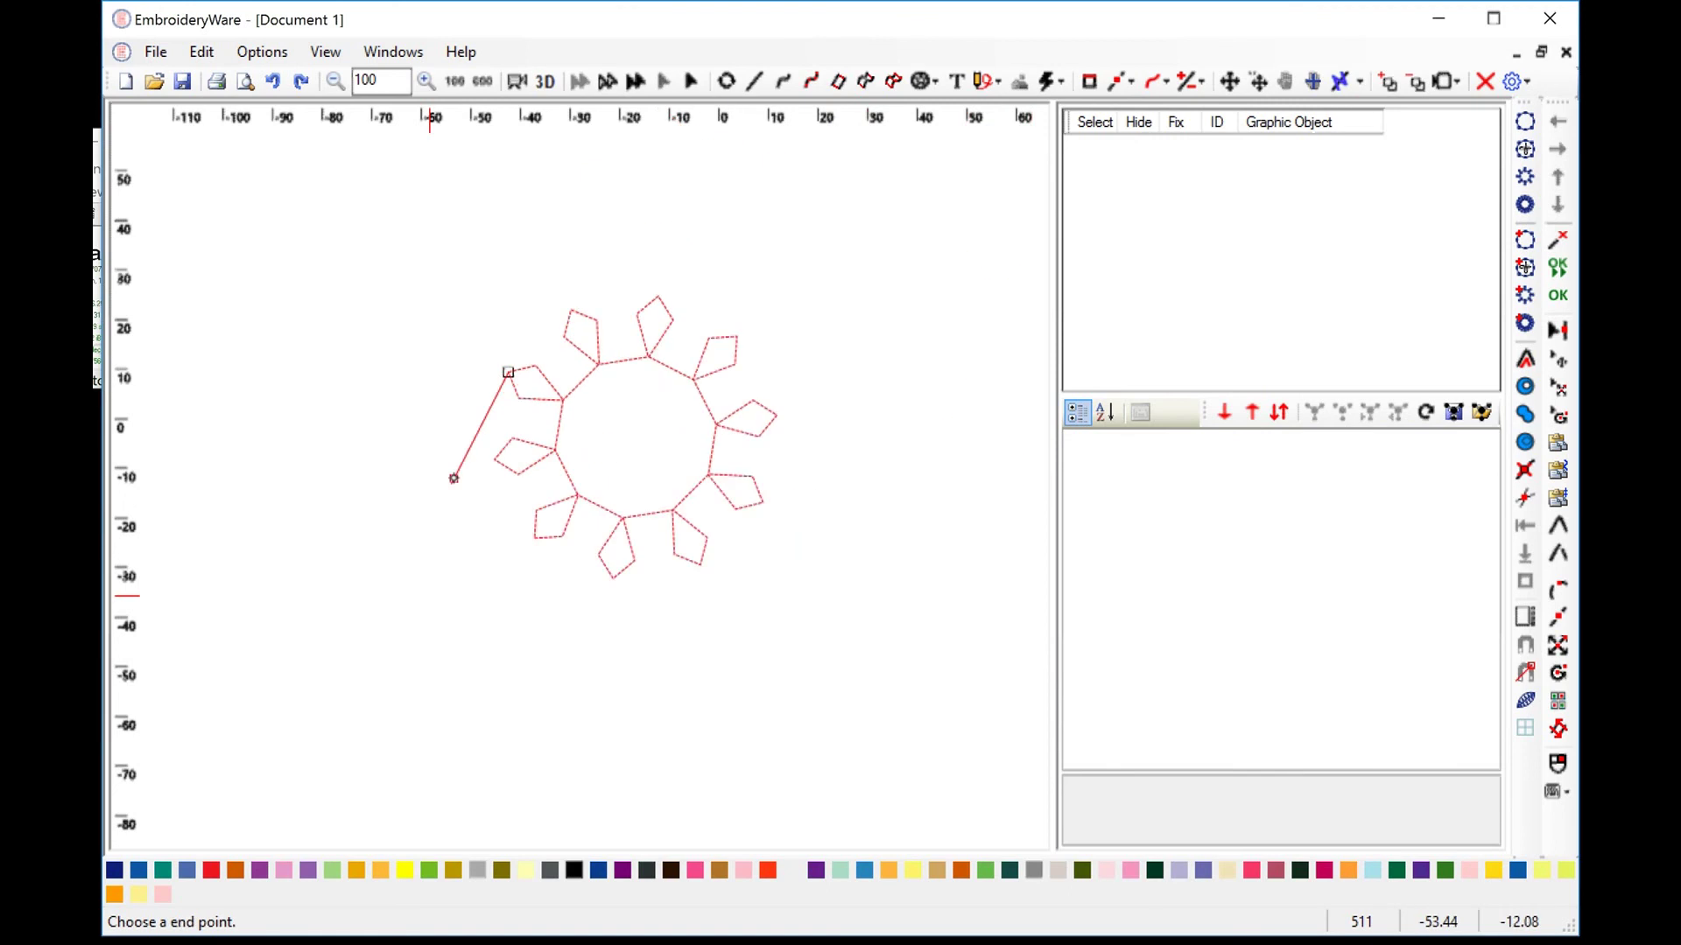
{"action": "left_click", "coordinate": [453, 477]}
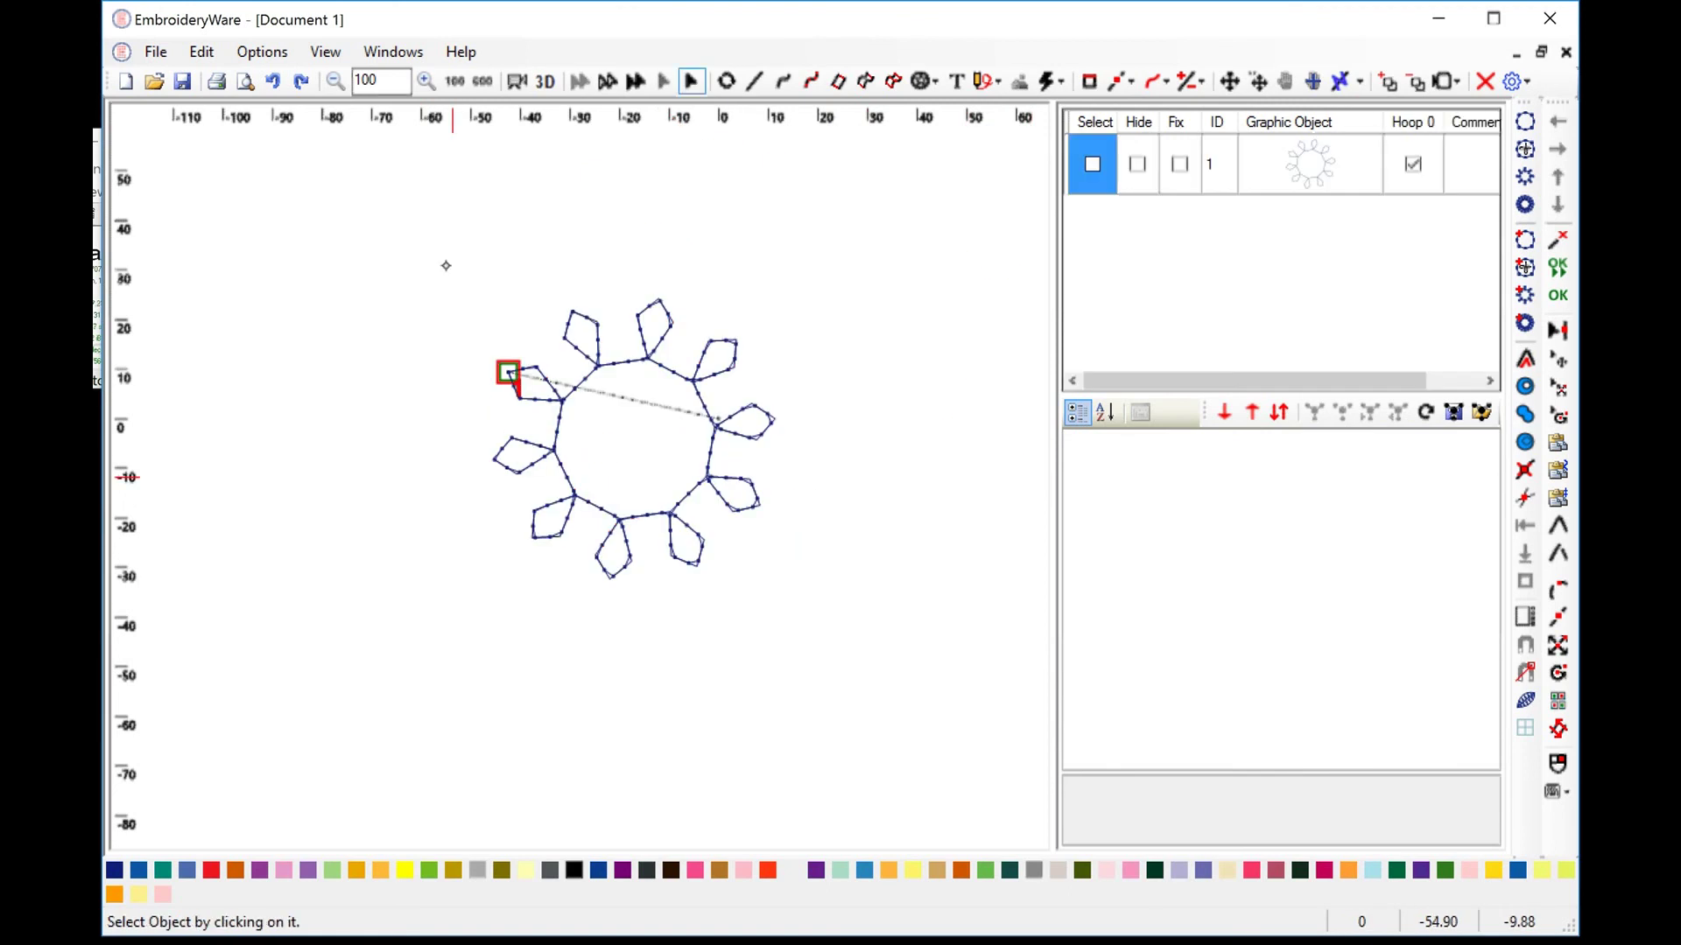
Draw two more copies of the rose, one above and left of the first and one below and left of it.
{"action": "left_click", "coordinate": [1557, 241]}
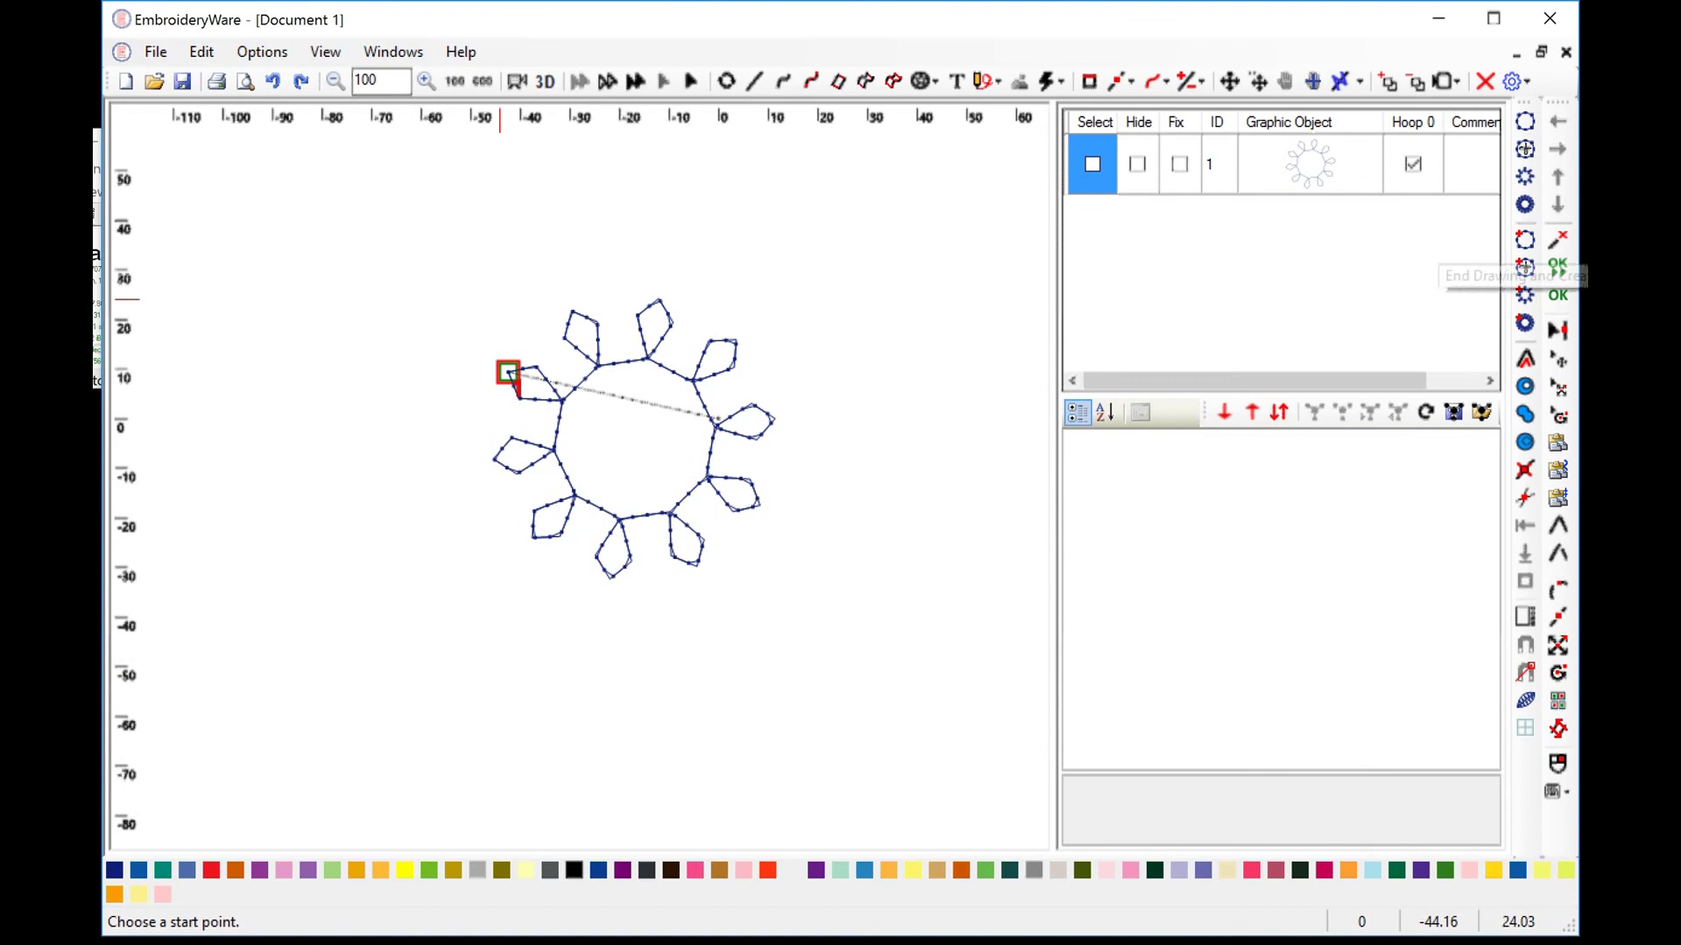
{"action": "left_click", "coordinate": [295, 353]}
{"action": "left_click", "coordinate": [309, 451]}
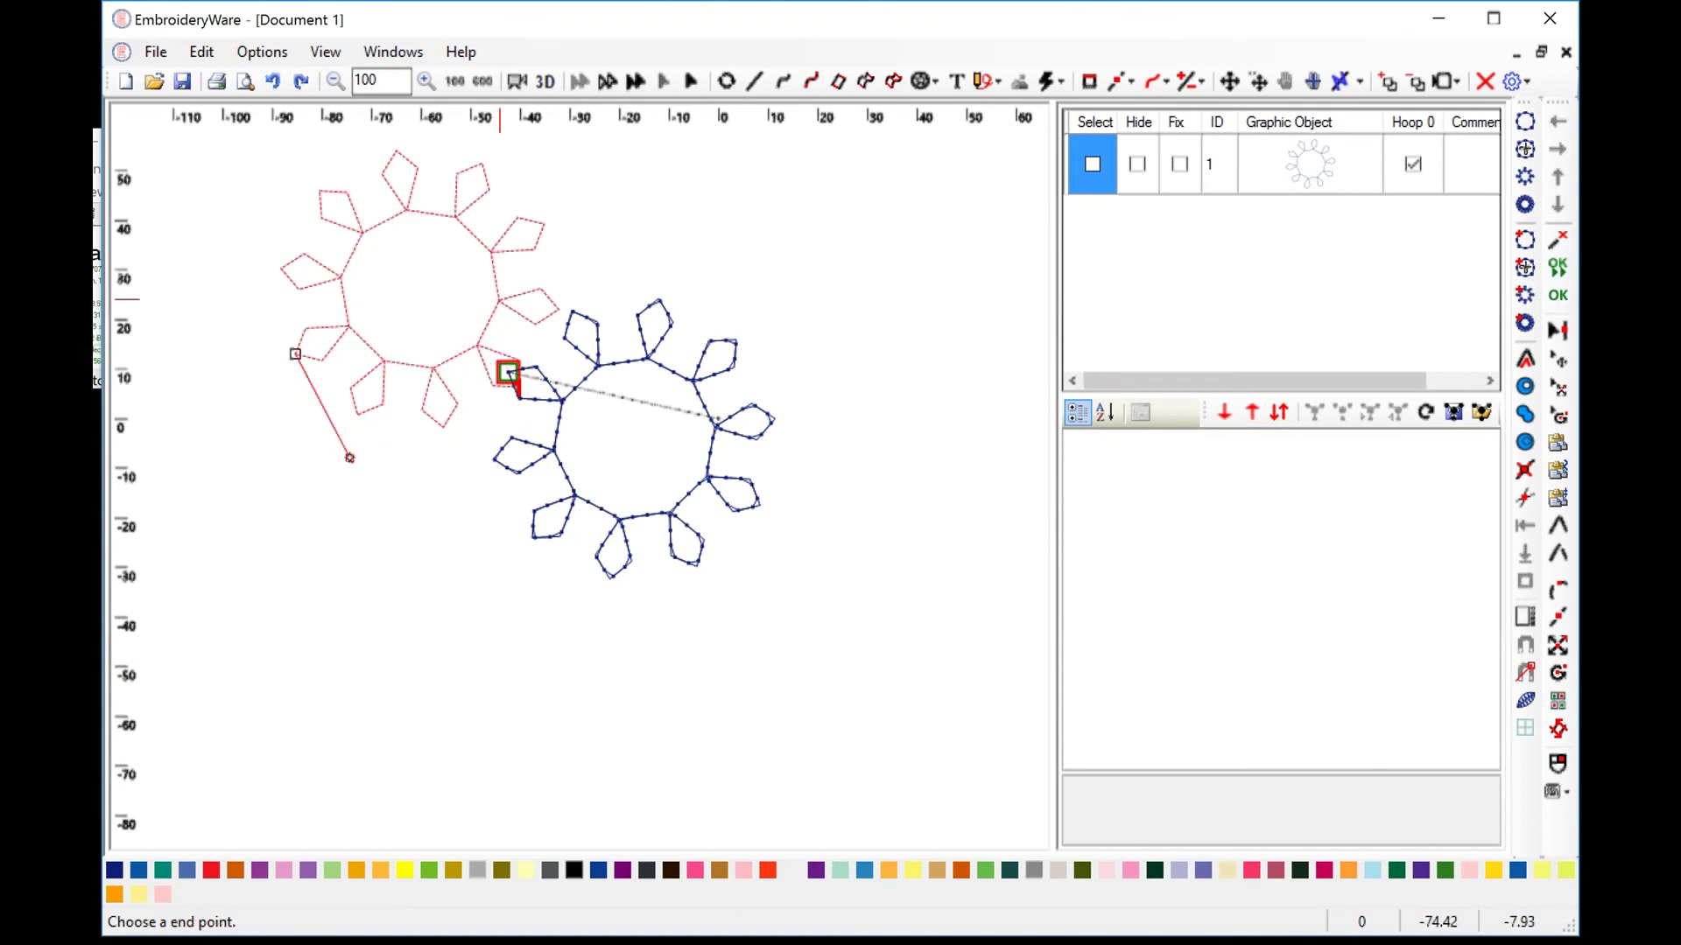
{"action": "left_click", "coordinate": [336, 454]}
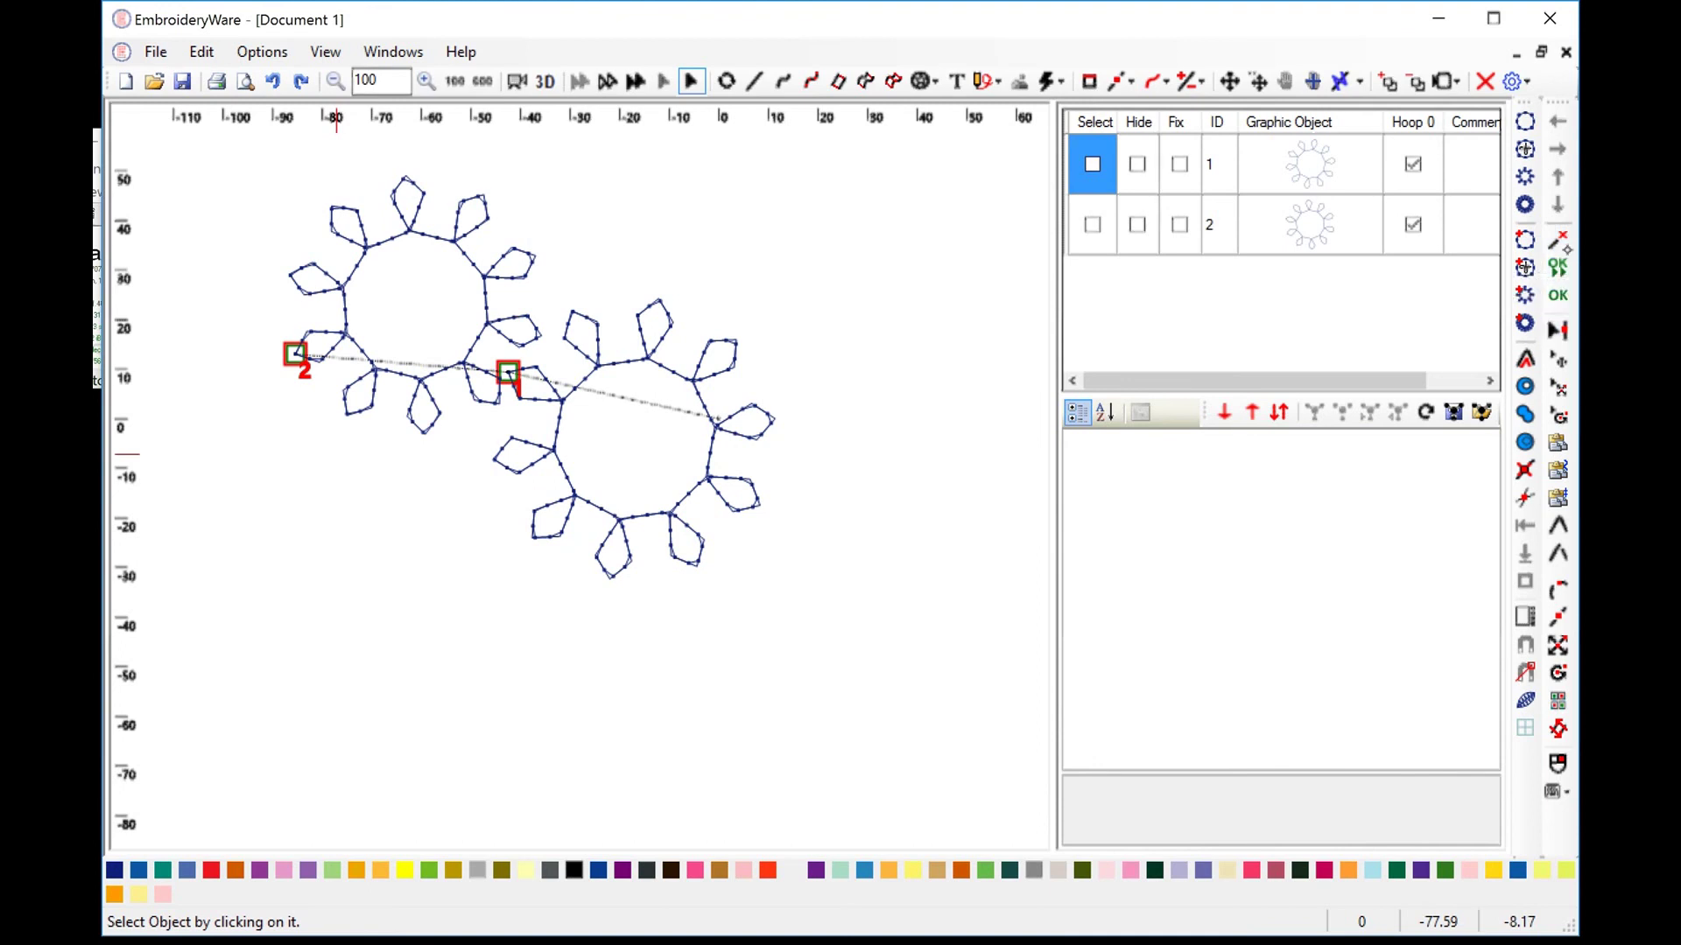
{"action": "left_click", "coordinate": [1524, 267]}
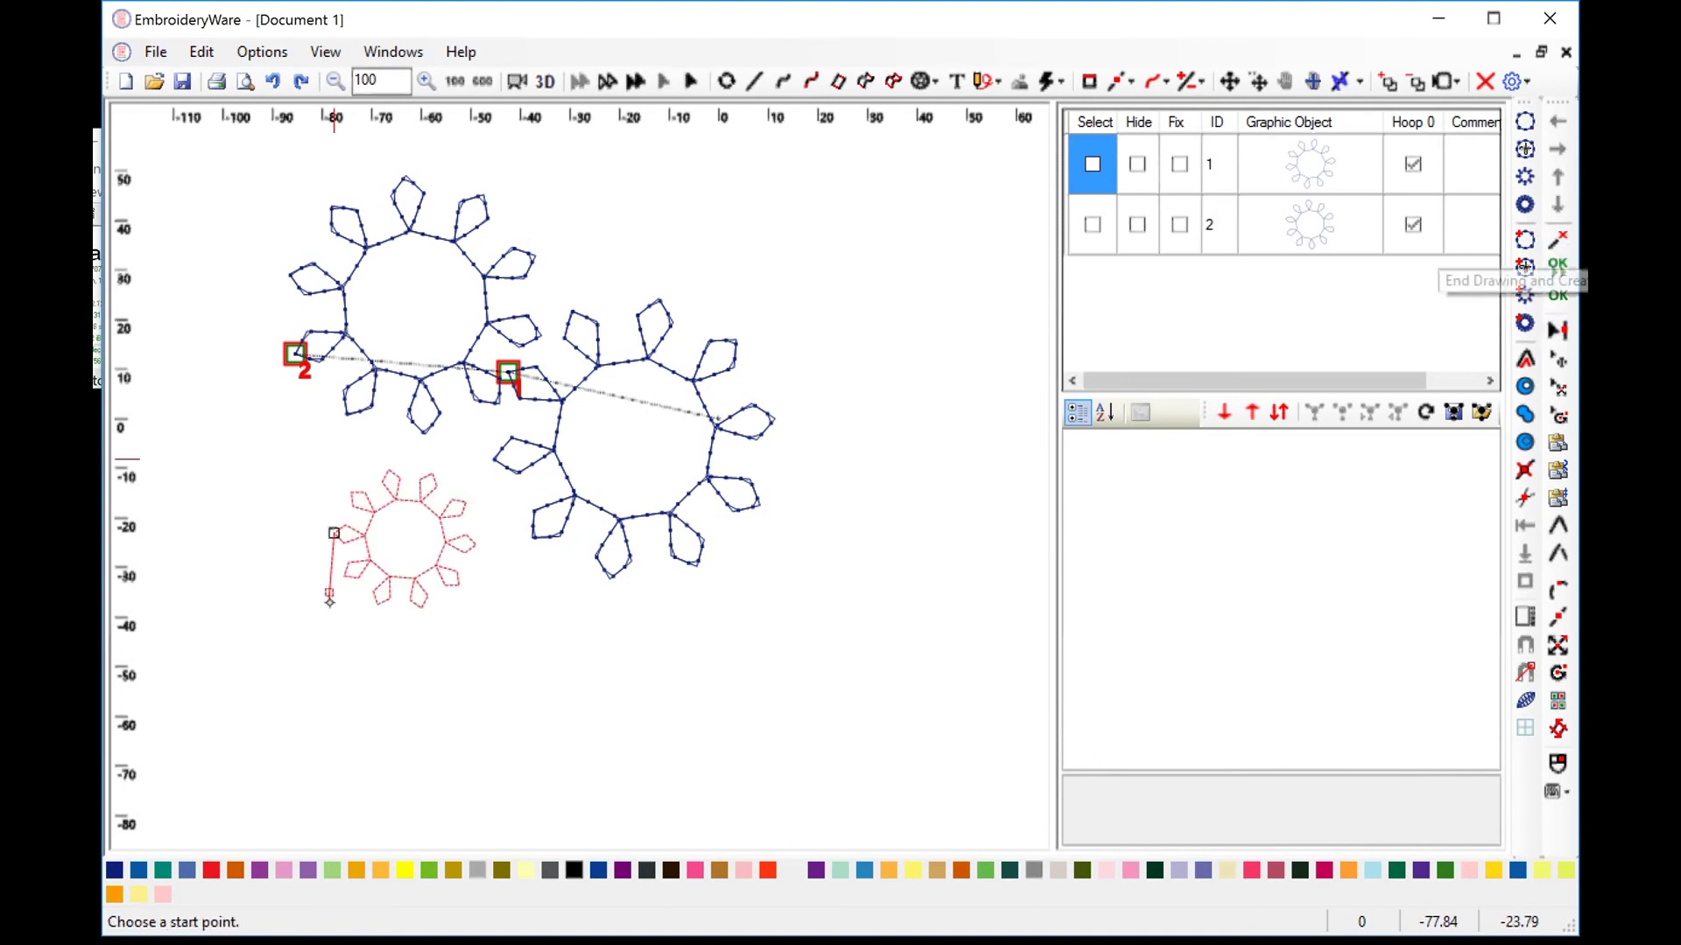
{"action": "left_click", "coordinate": [360, 645]}
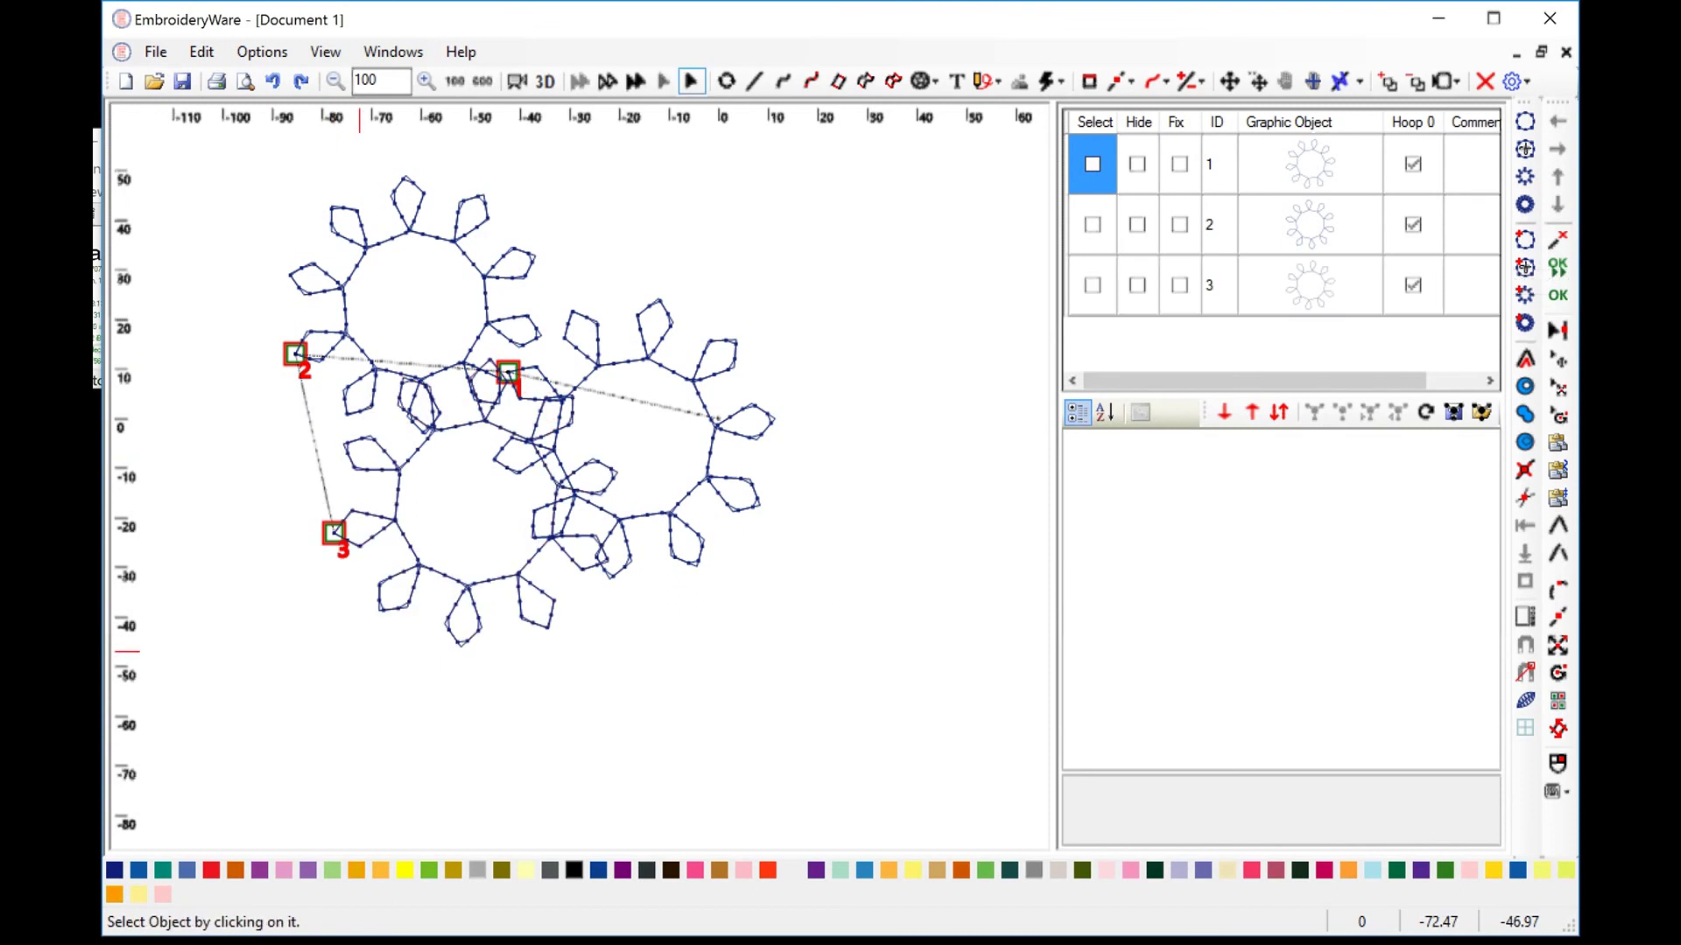
Select rose object 3 and move it down and left, clear of the other two roses.
{"action": "left_click", "coordinate": [1093, 285]}
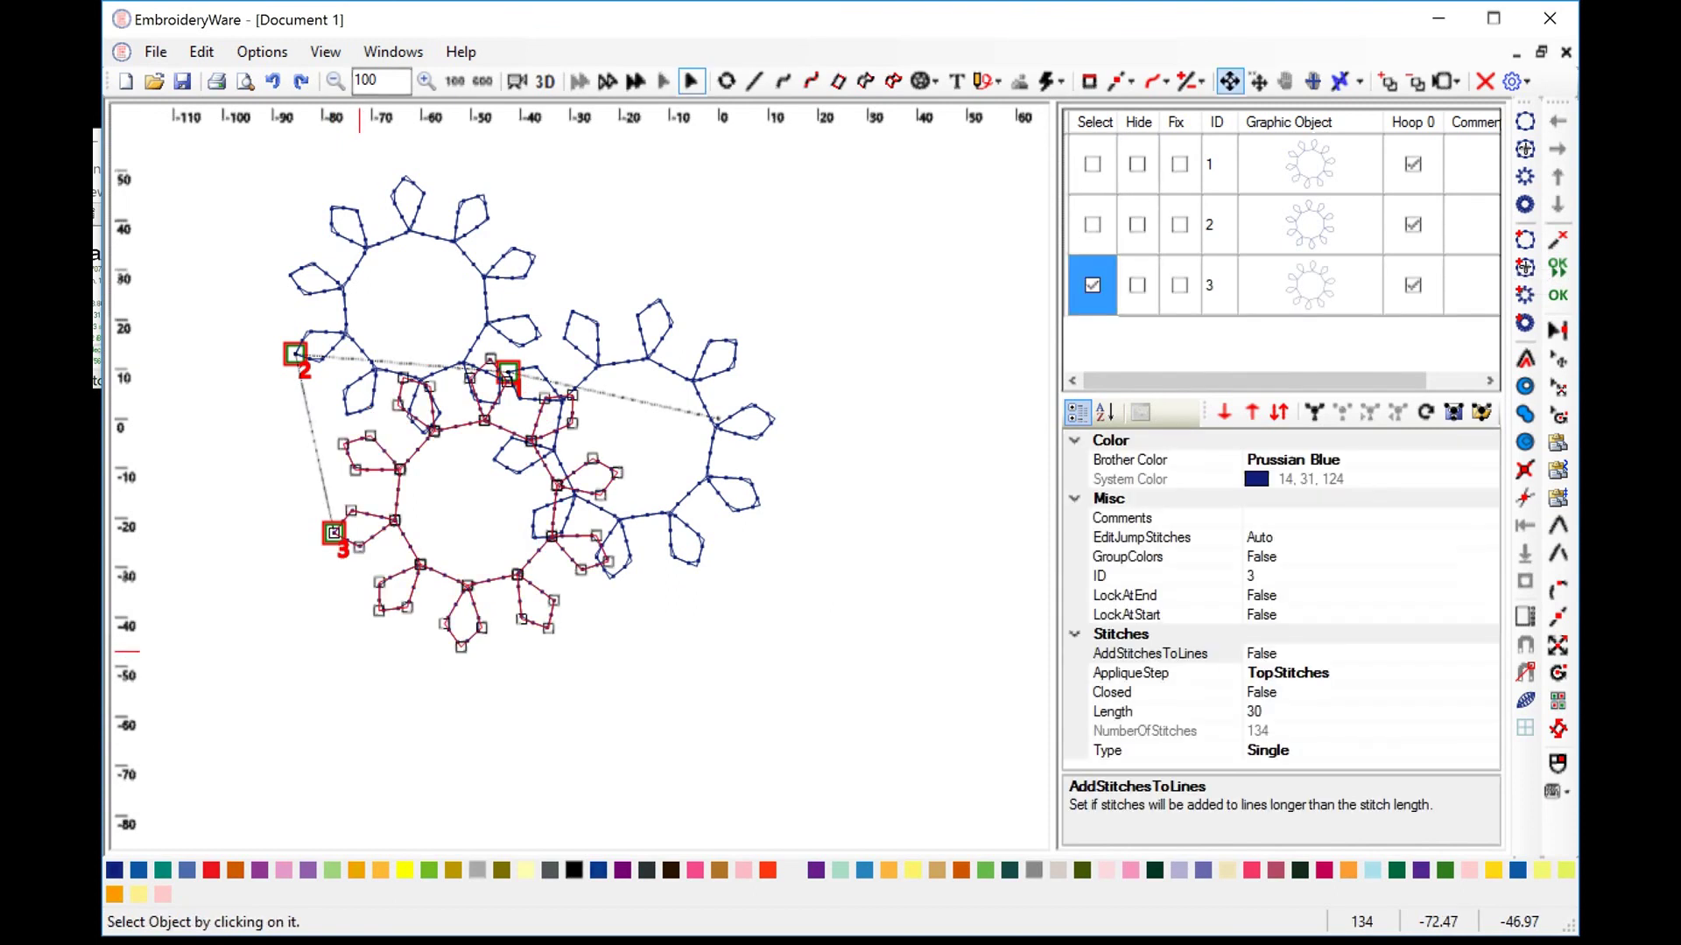
{"action": "left_click", "coordinate": [1229, 80]}
{"action": "left_click", "coordinate": [533, 524]}
{"action": "left_click", "coordinate": [425, 604]}
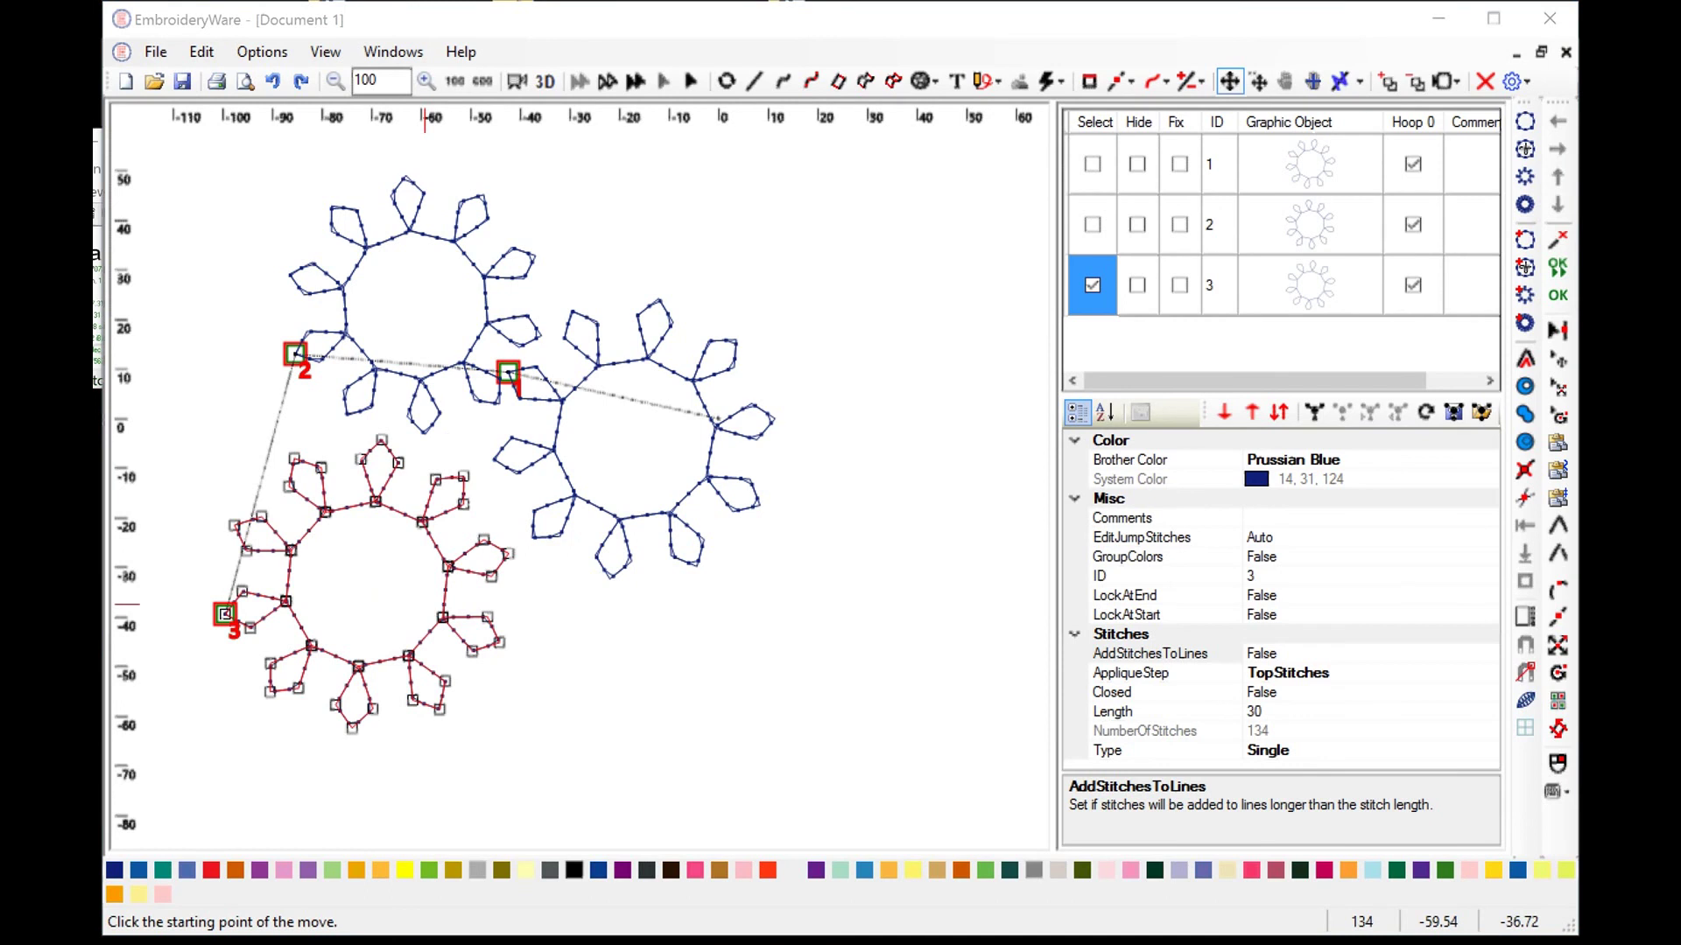
Select all three roses and delete them from the canvas.
{"action": "left_click", "coordinate": [1565, 759]}
{"action": "key", "text": "ctrl+a"}
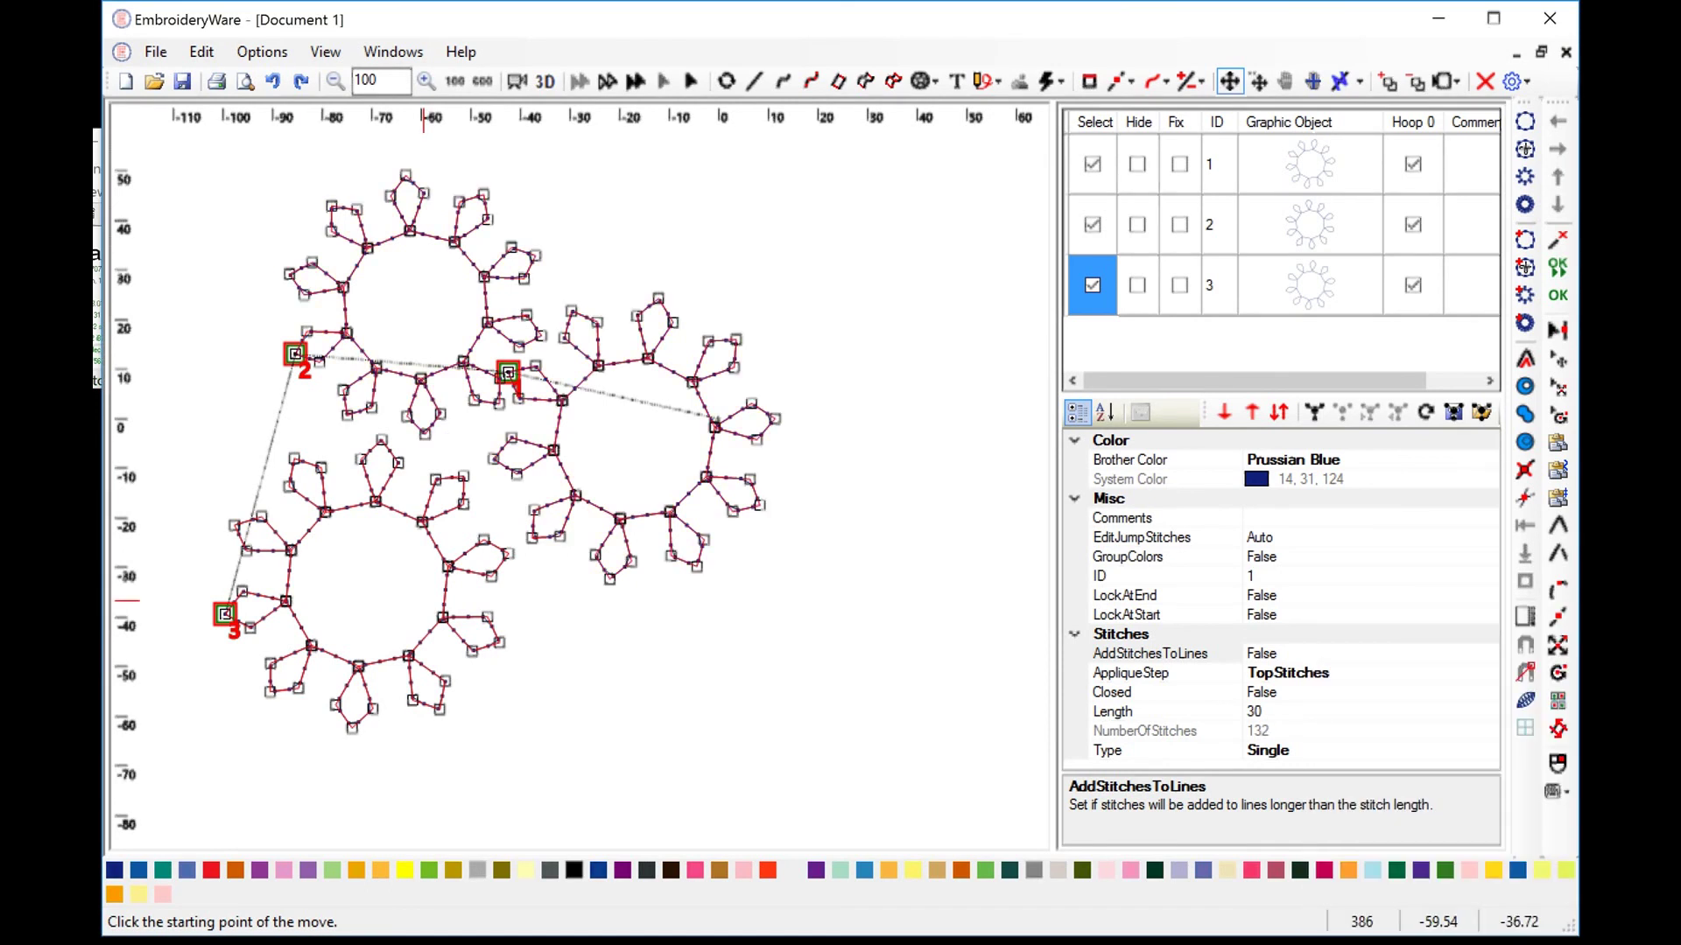
{"action": "key", "text": "Delete"}
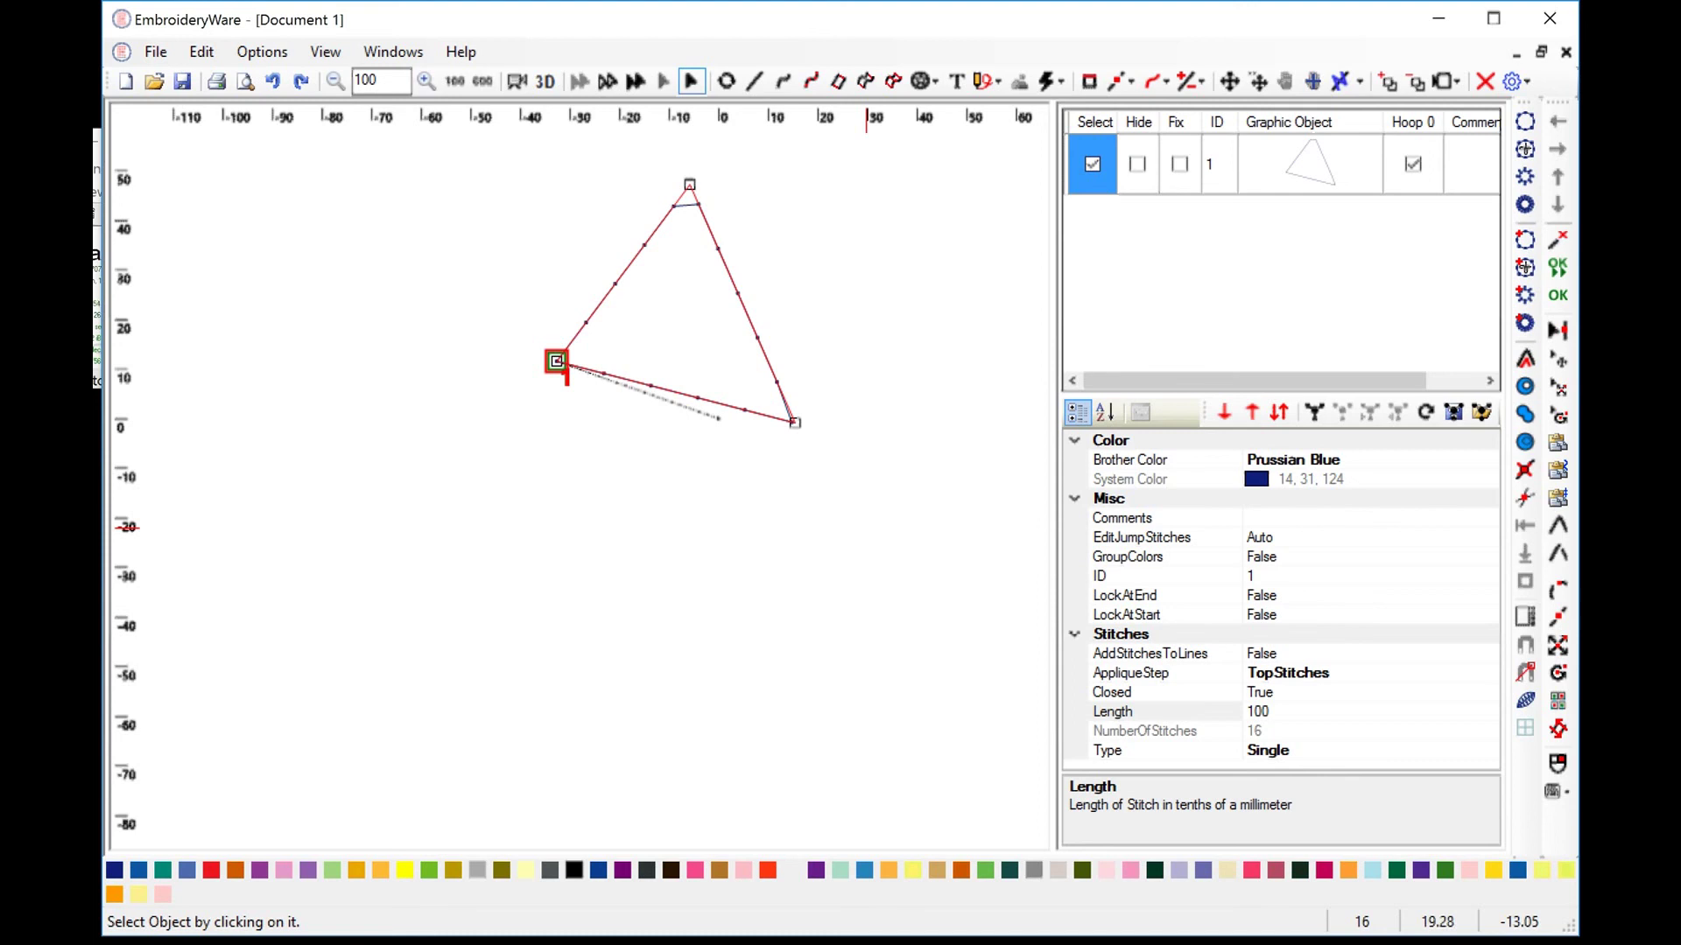
Draw a smooth arched curve through four points below the triangle, starting at about (-54, -44).
{"action": "left_click", "coordinate": [810, 81]}
{"action": "left_click", "coordinate": [447, 640]}
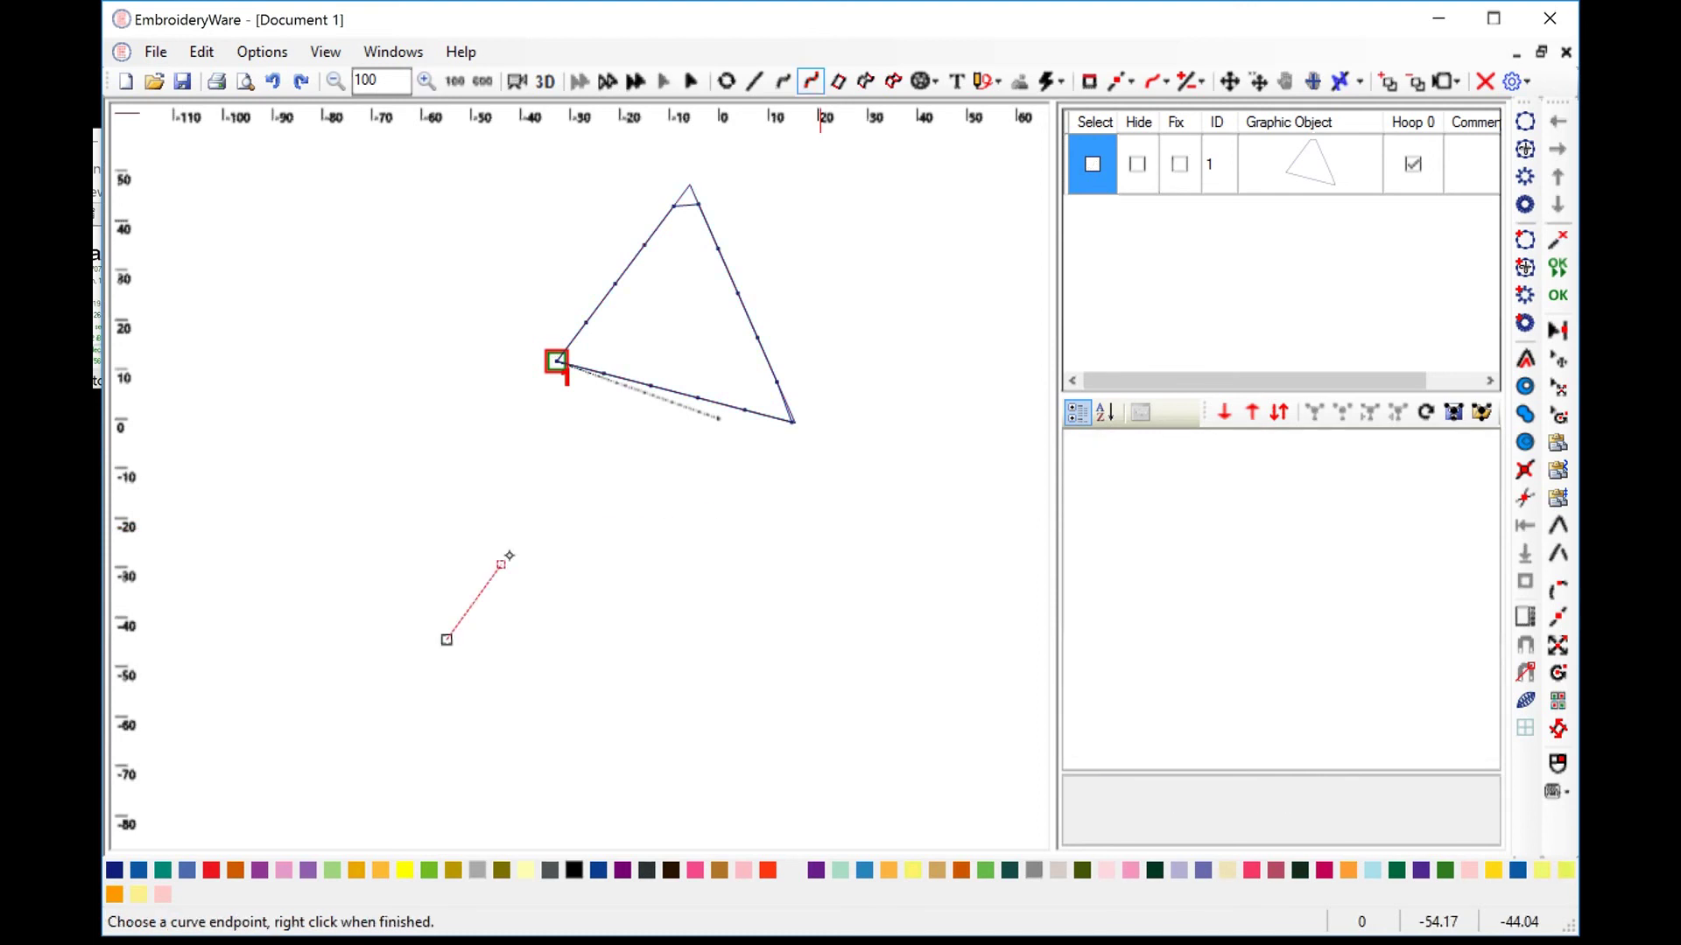
{"action": "left_click", "coordinate": [521, 546]}
{"action": "left_click", "coordinate": [711, 511]}
{"action": "left_click", "coordinate": [880, 602]}
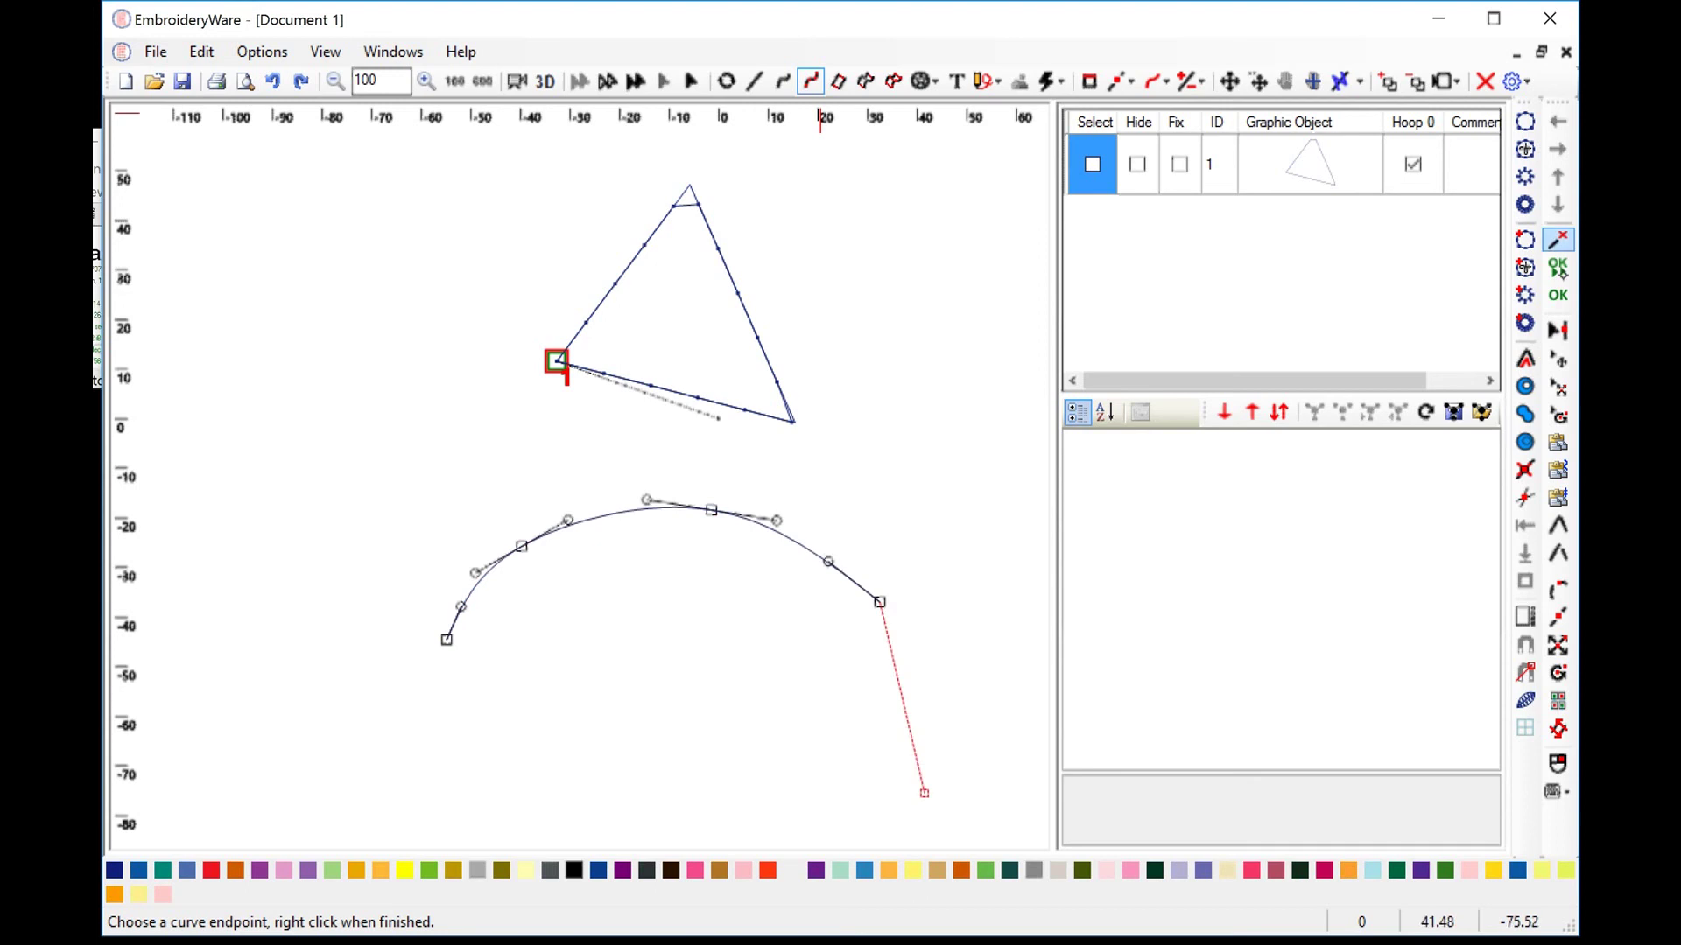
{"action": "right_click", "coordinate": [924, 793]}
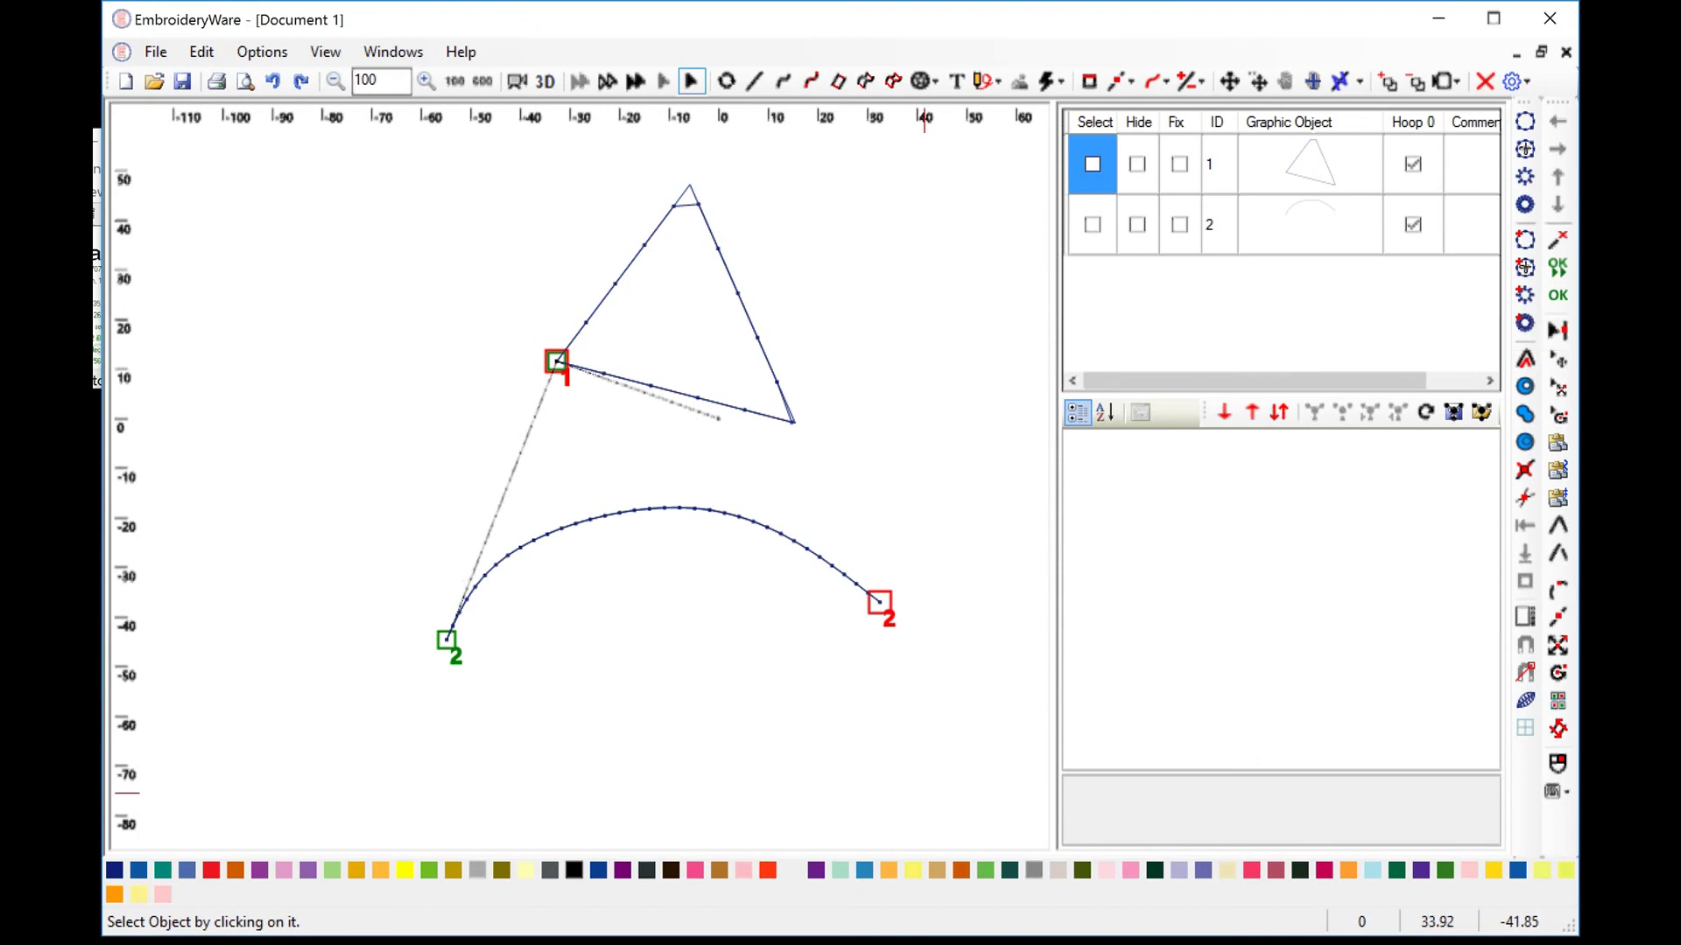
Select the arched curve below the triangle to examine its stitches, deselect it, and delete it.
{"action": "left_click", "coordinate": [1091, 224]}
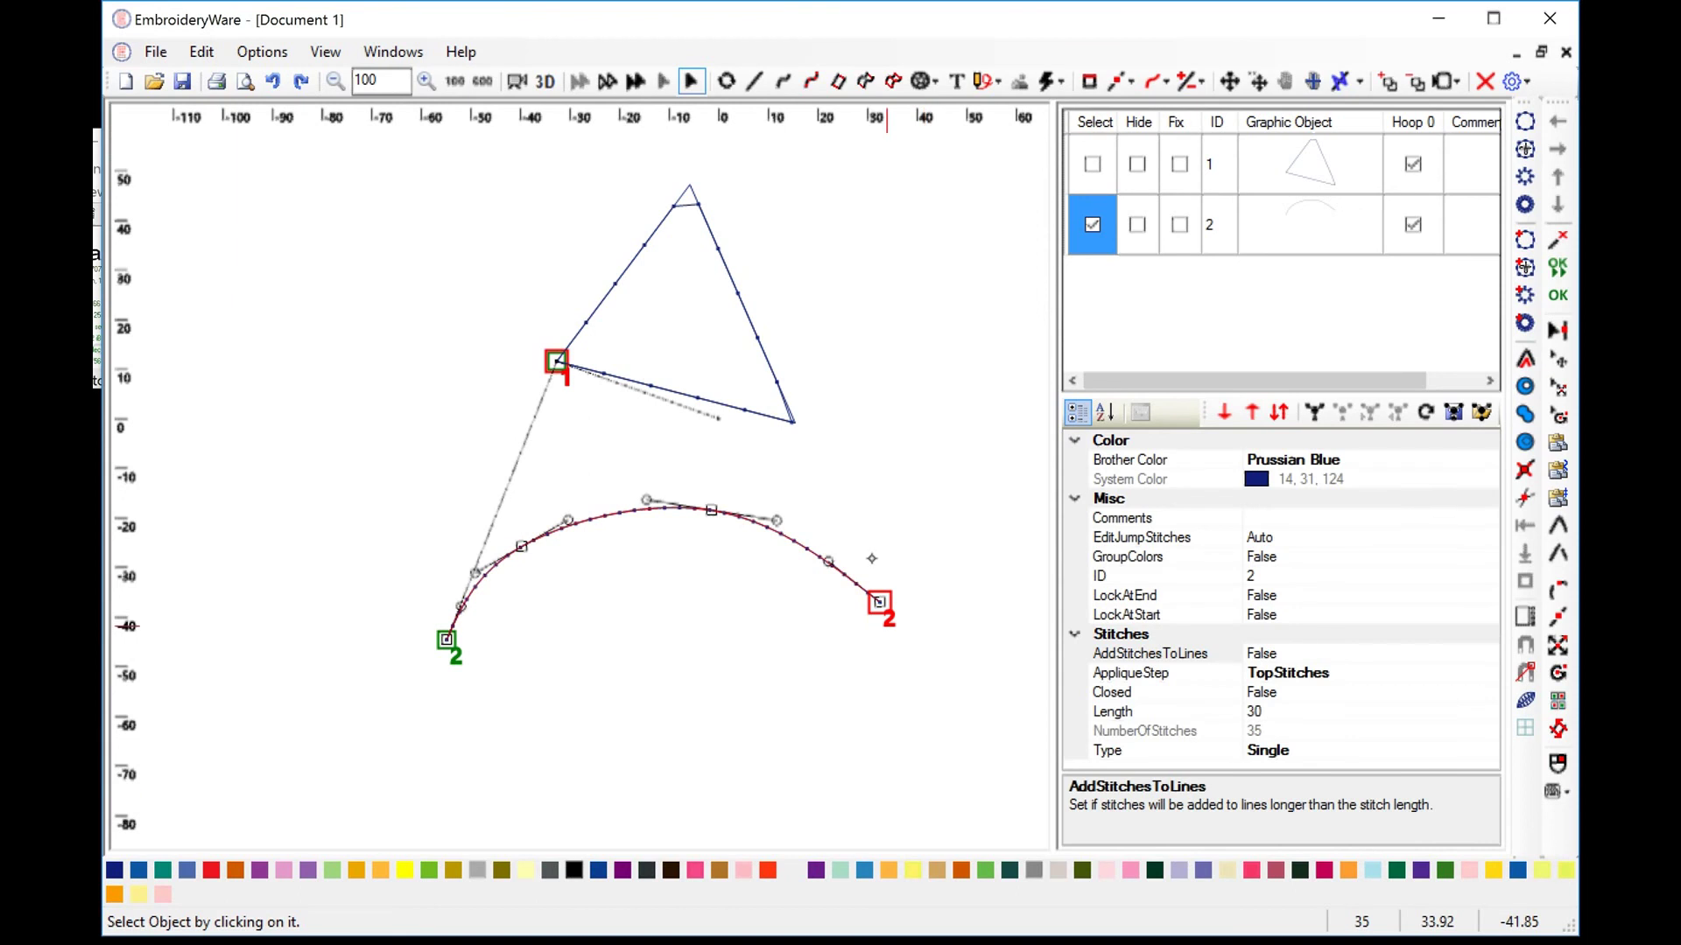
{"action": "left_click", "coordinate": [1092, 224]}
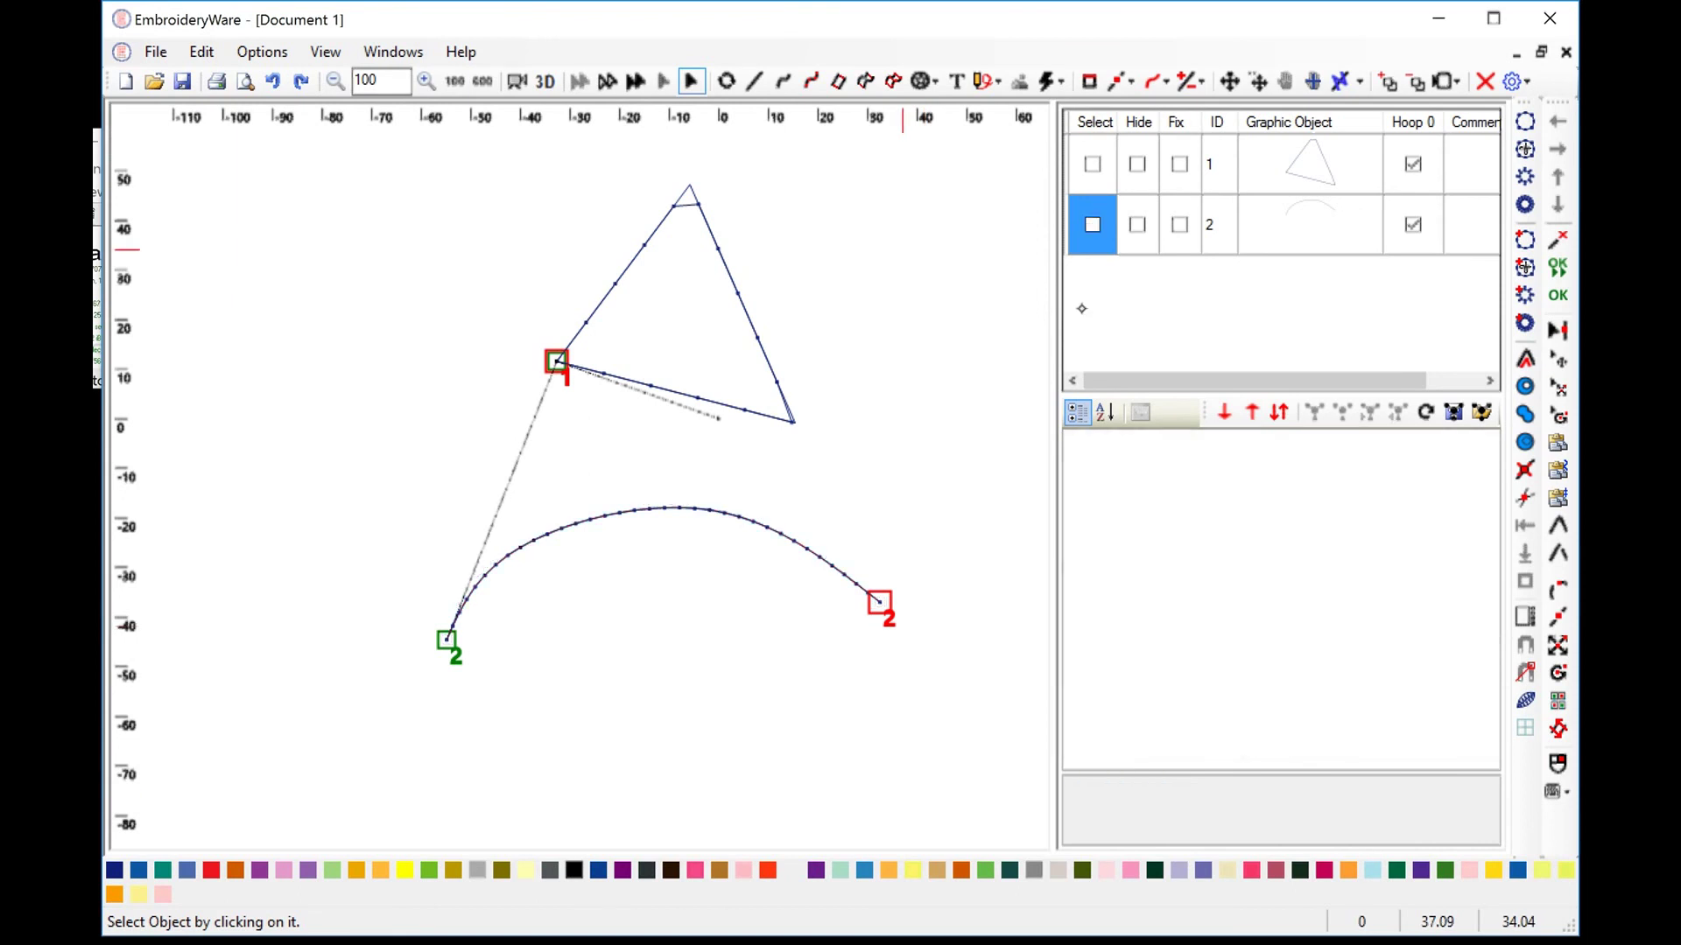
{"action": "key", "text": "Delete"}
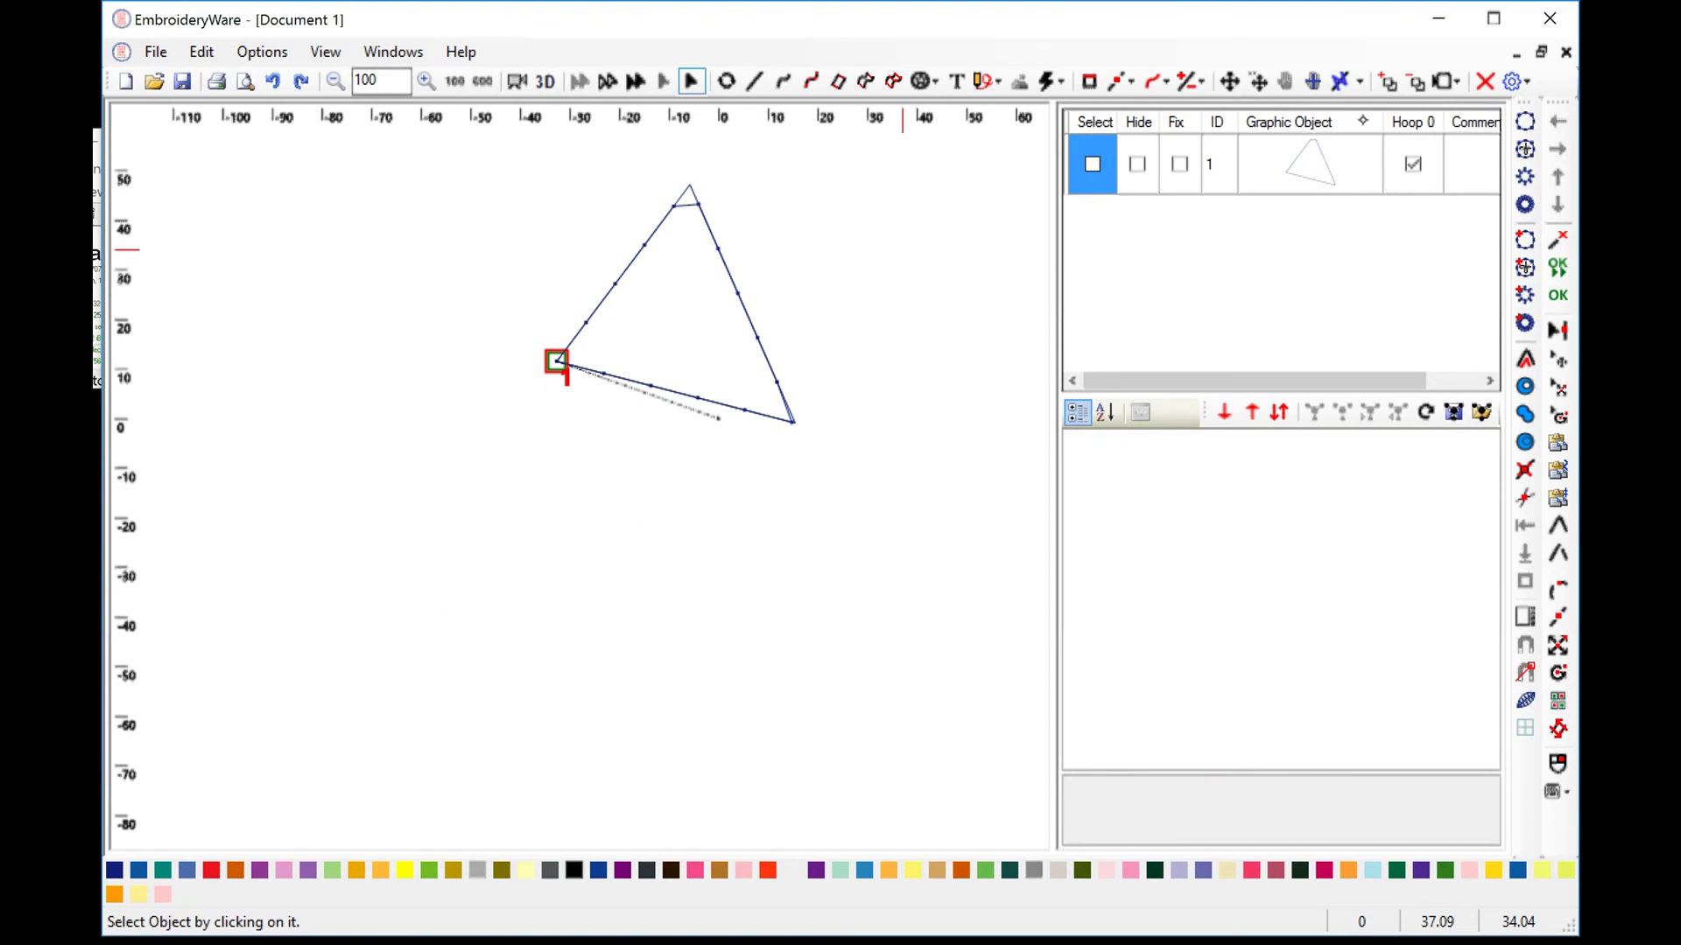
Select the triangle and add anchors to its top and lower-right corner points.
{"action": "left_click", "coordinate": [784, 401]}
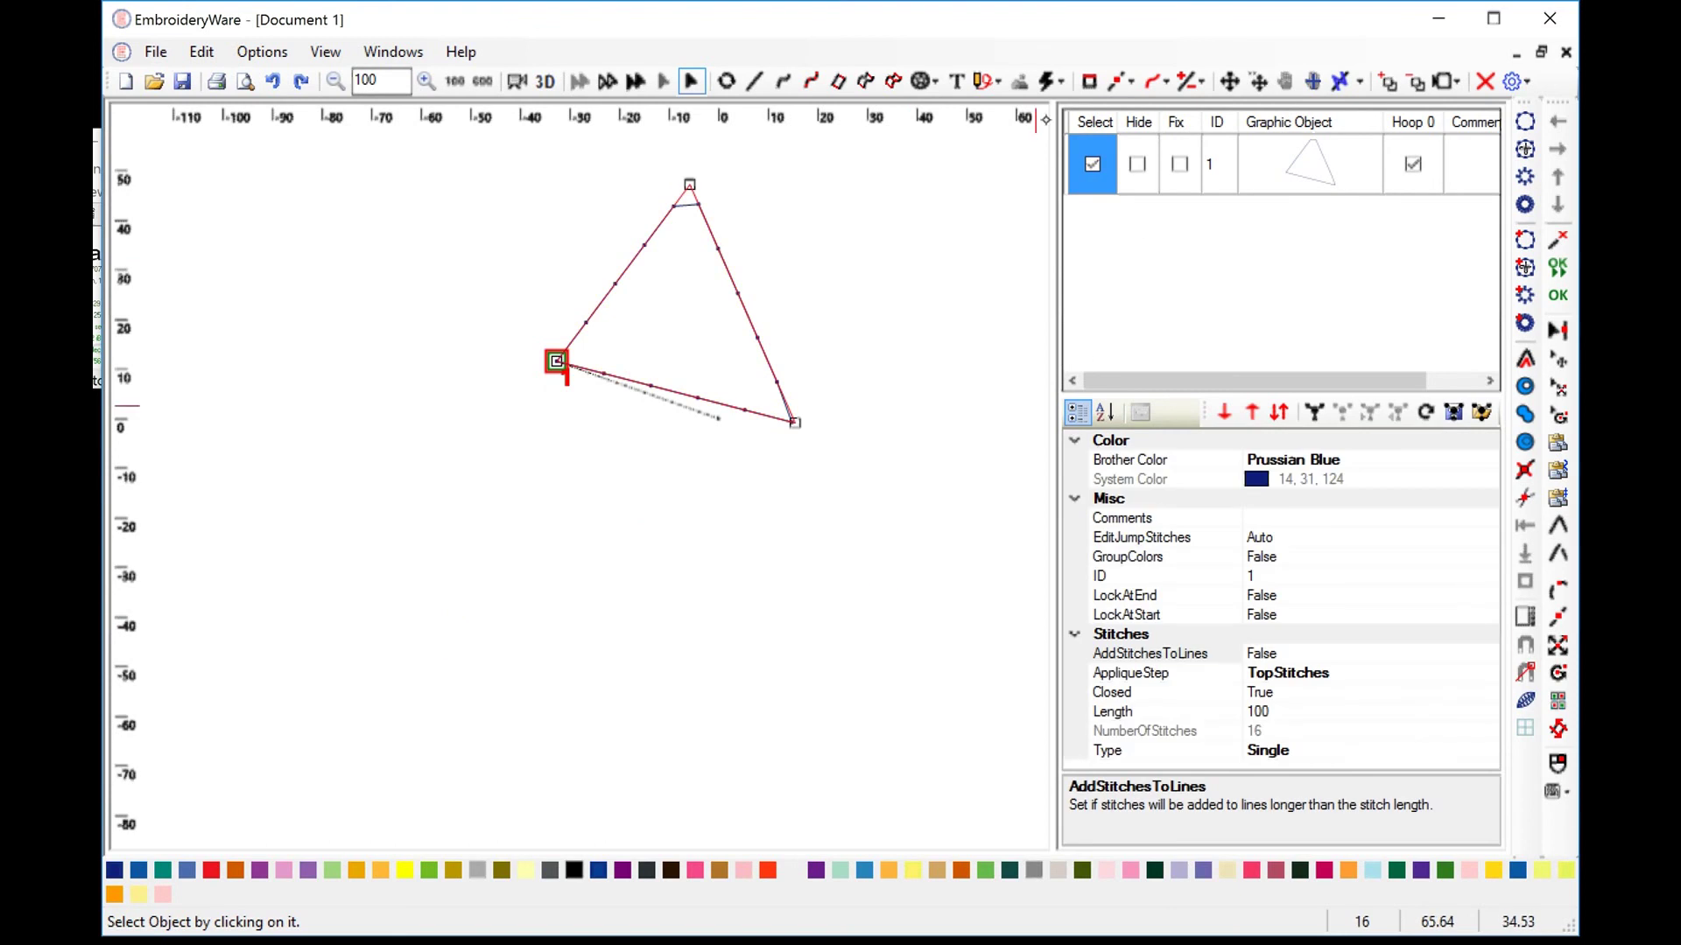
{"action": "left_click", "coordinate": [1131, 81]}
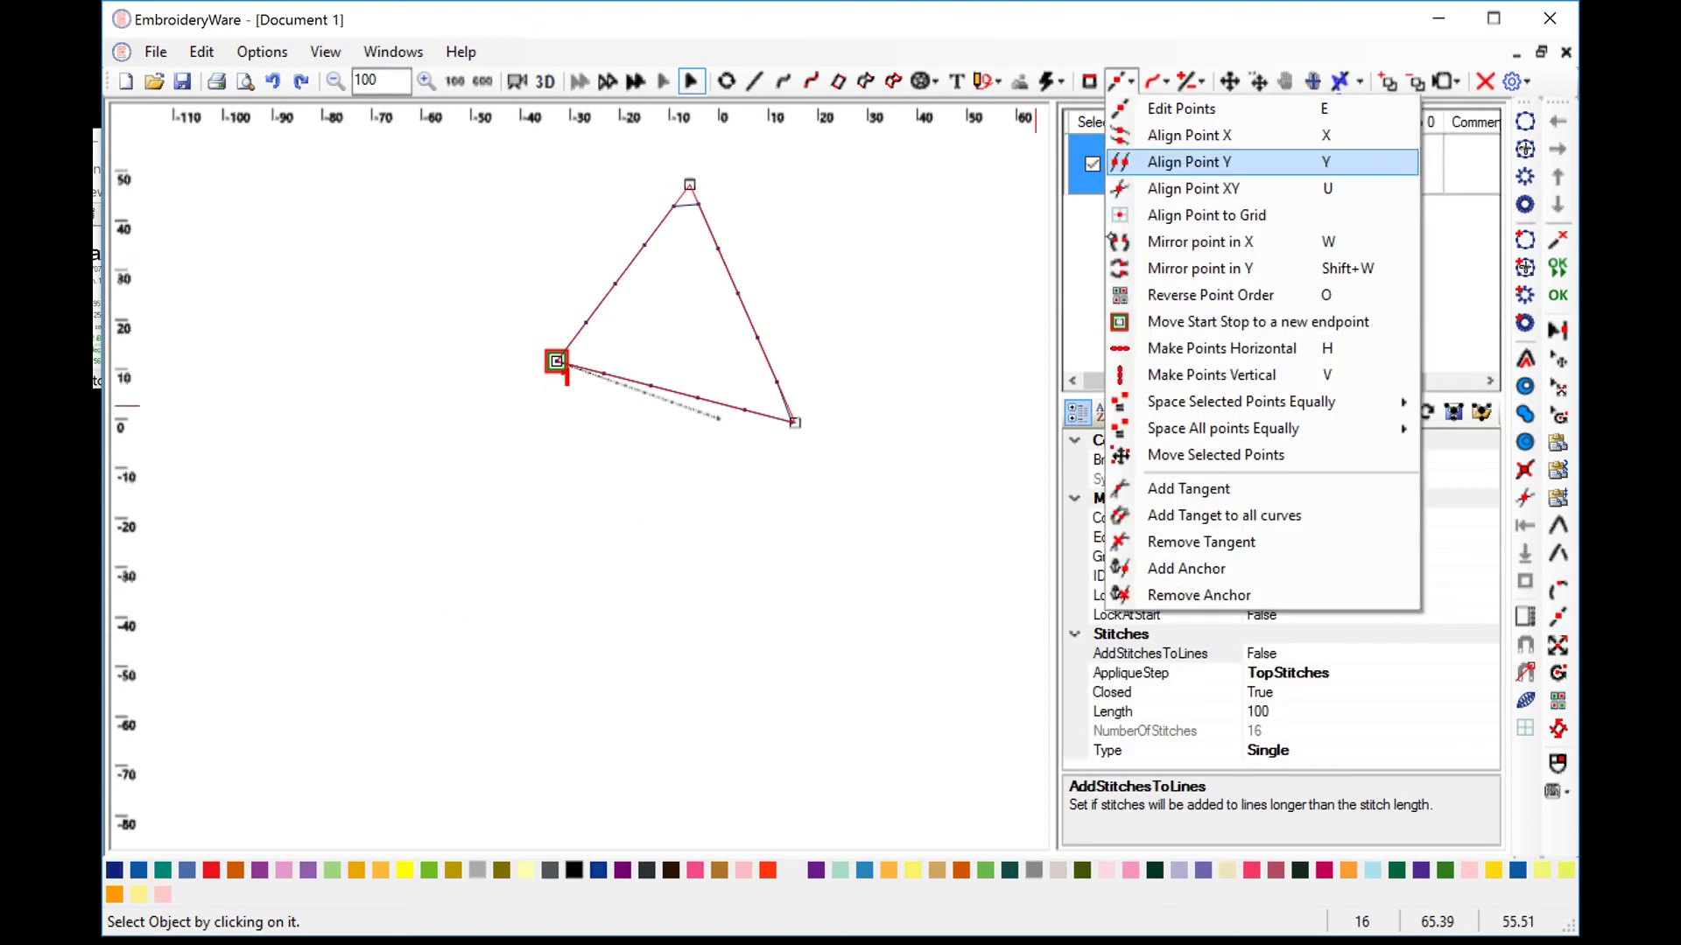
{"action": "left_click", "coordinate": [1144, 569]}
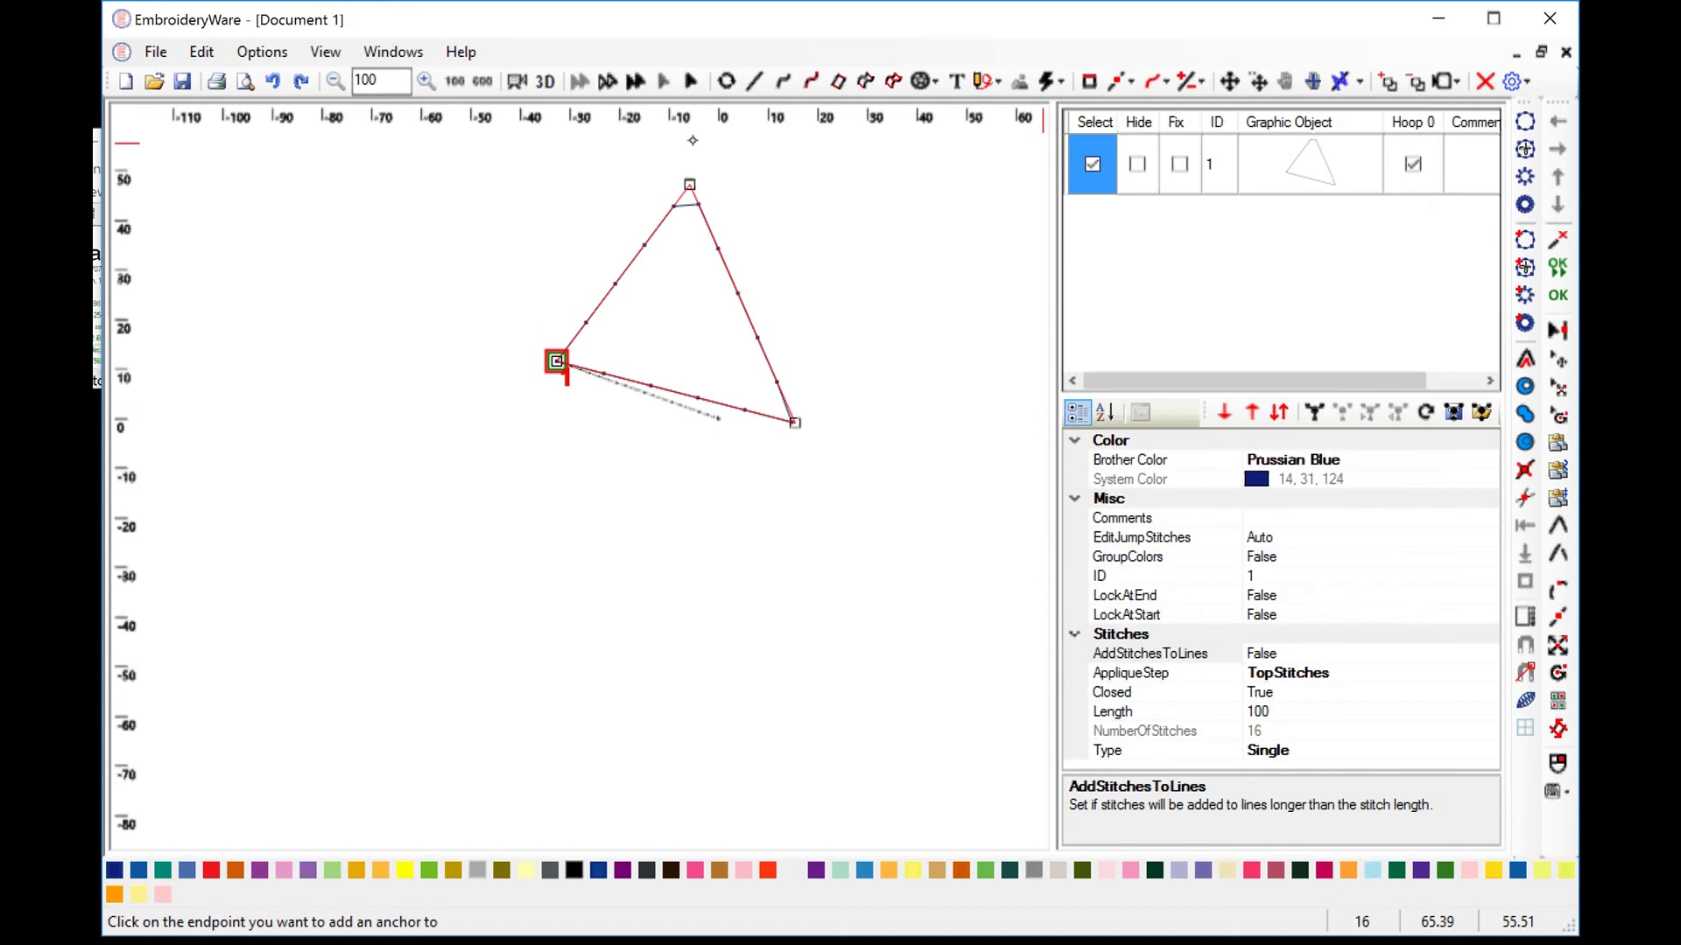
{"action": "left_click", "coordinate": [692, 186]}
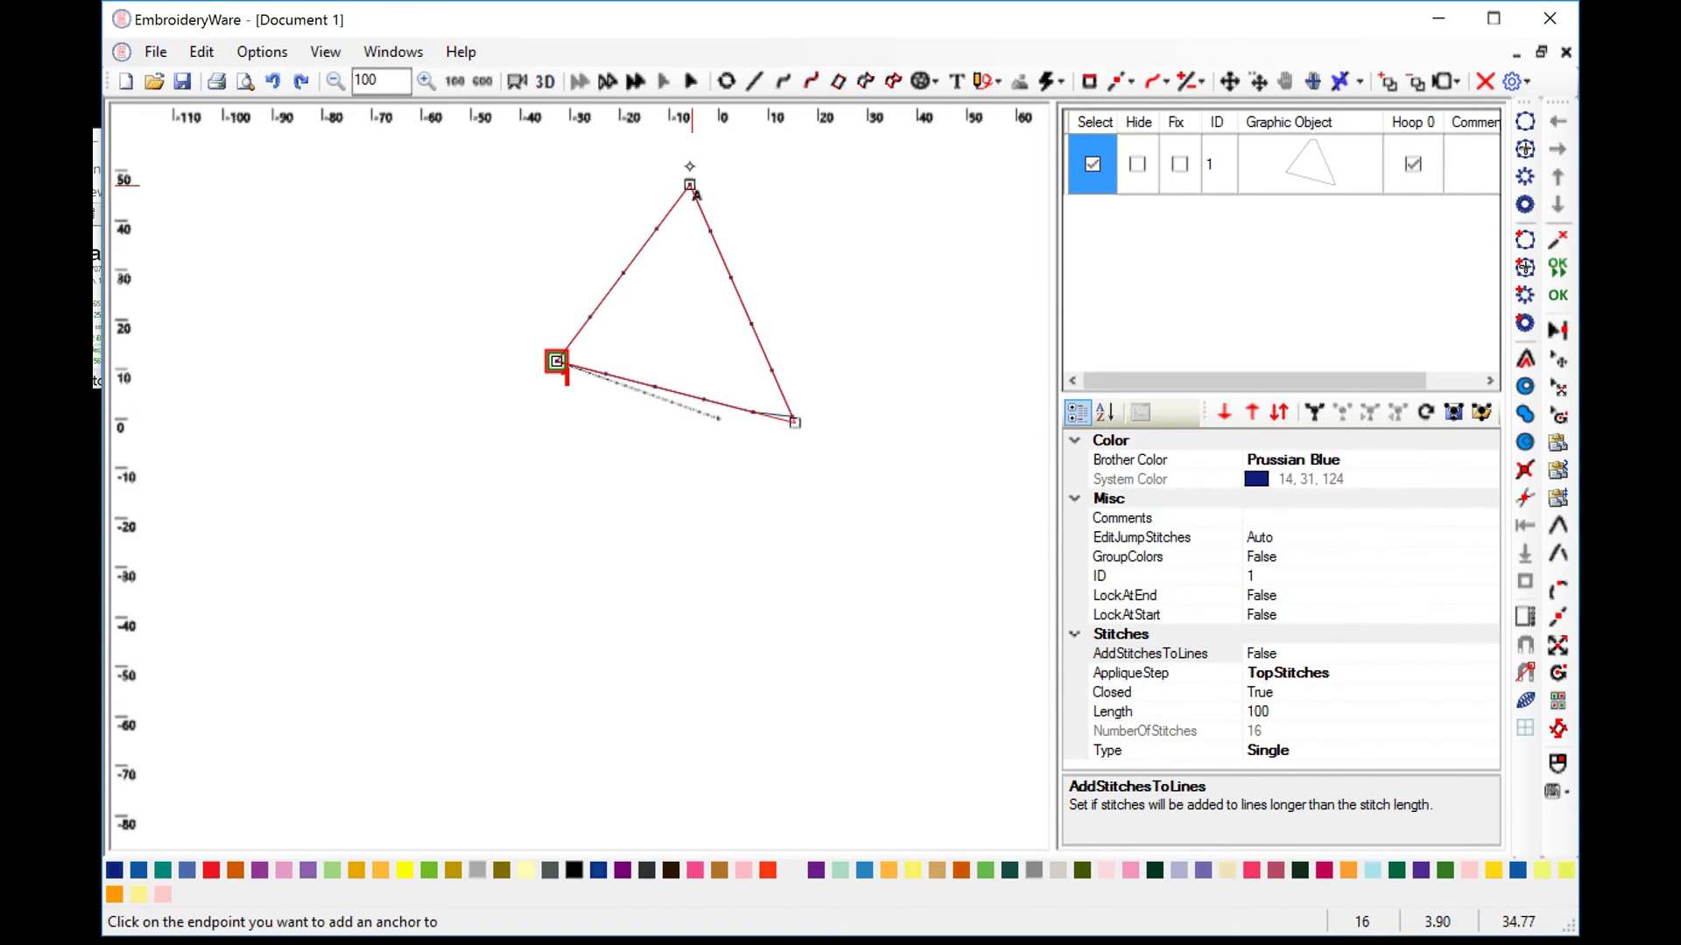
{"action": "left_click", "coordinate": [821, 376]}
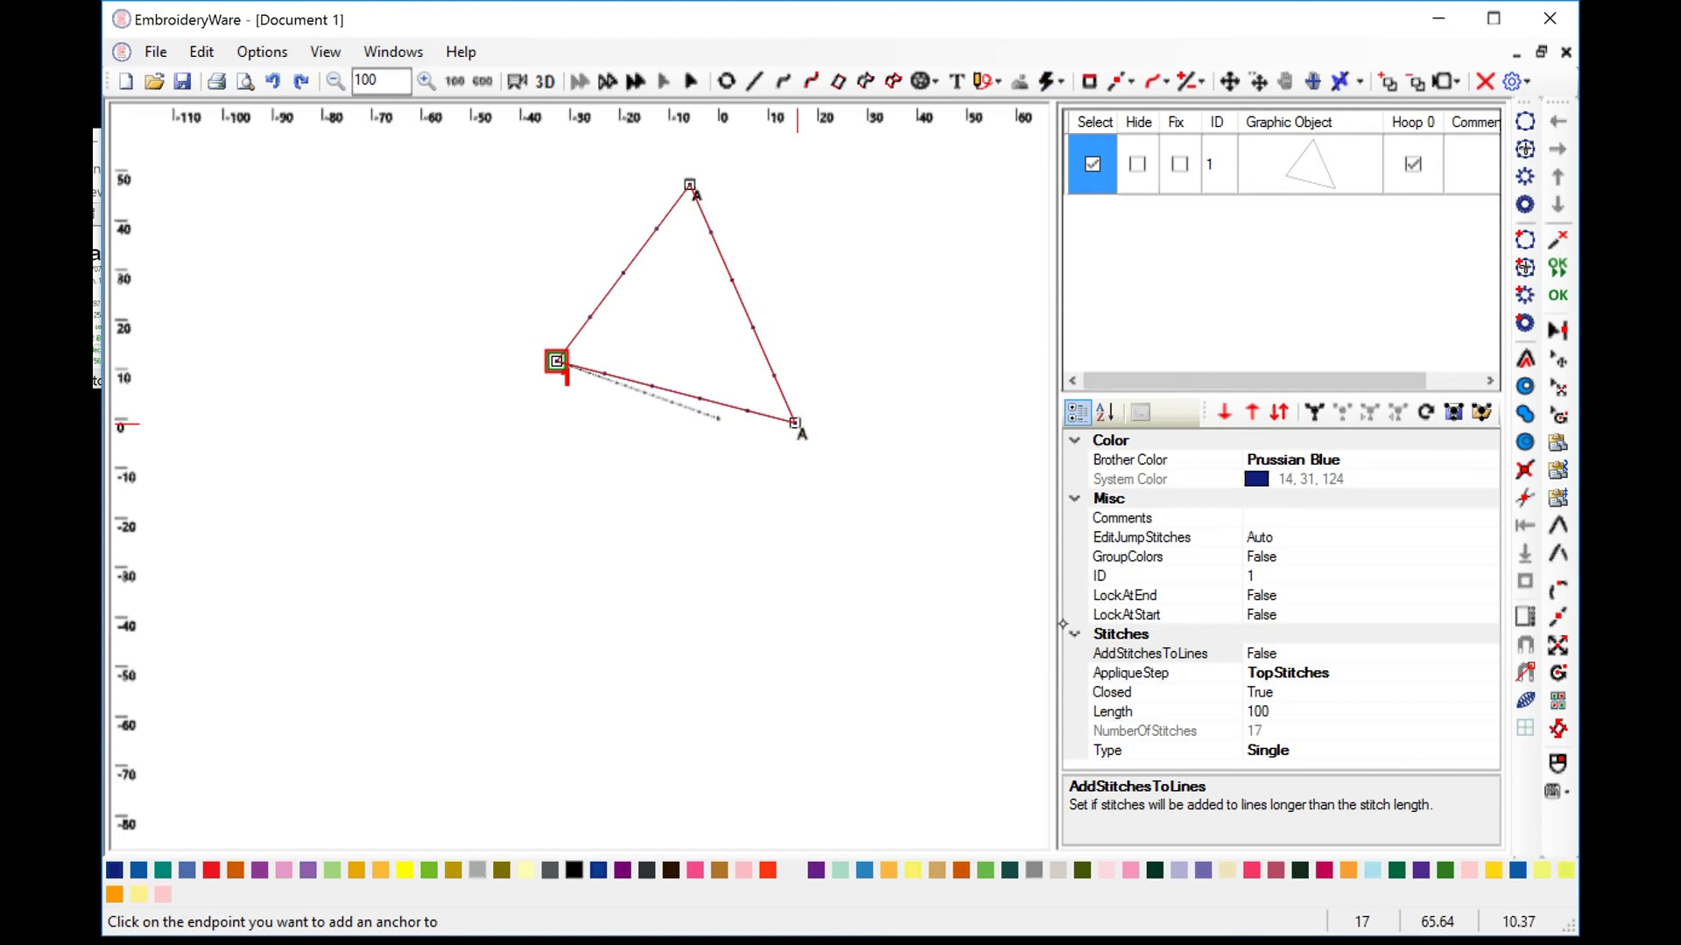
Change the triangle's stitch type to Hand.
{"action": "left_click", "coordinate": [1059, 81]}
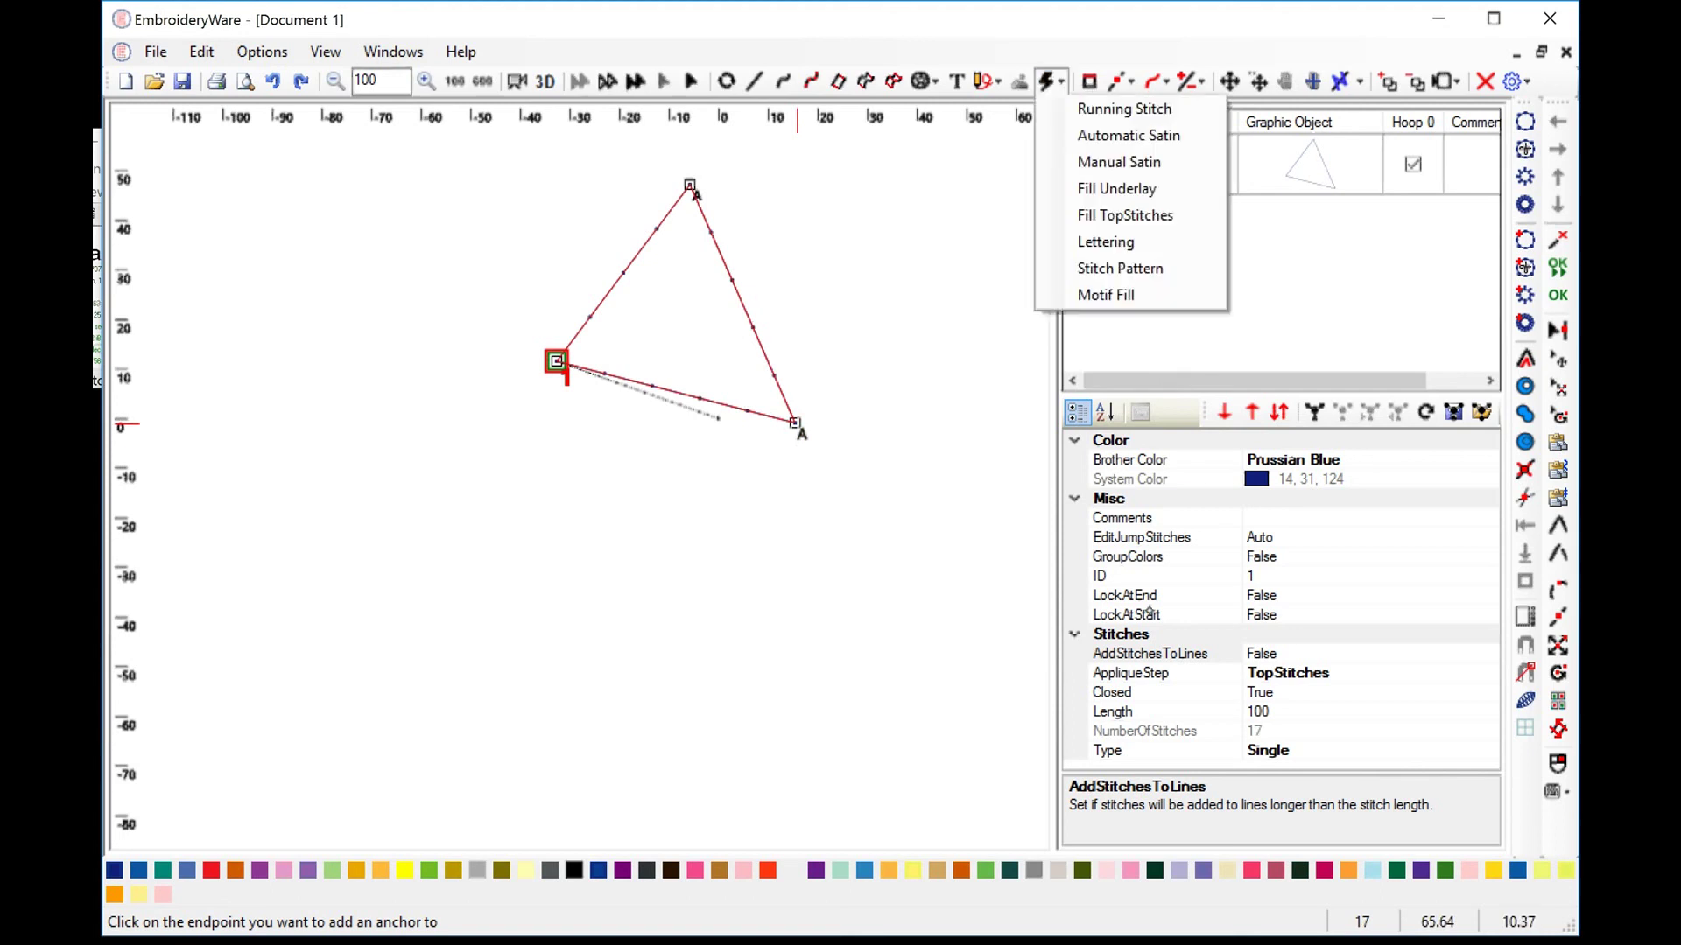
{"action": "left_click", "coordinate": [1477, 755]}
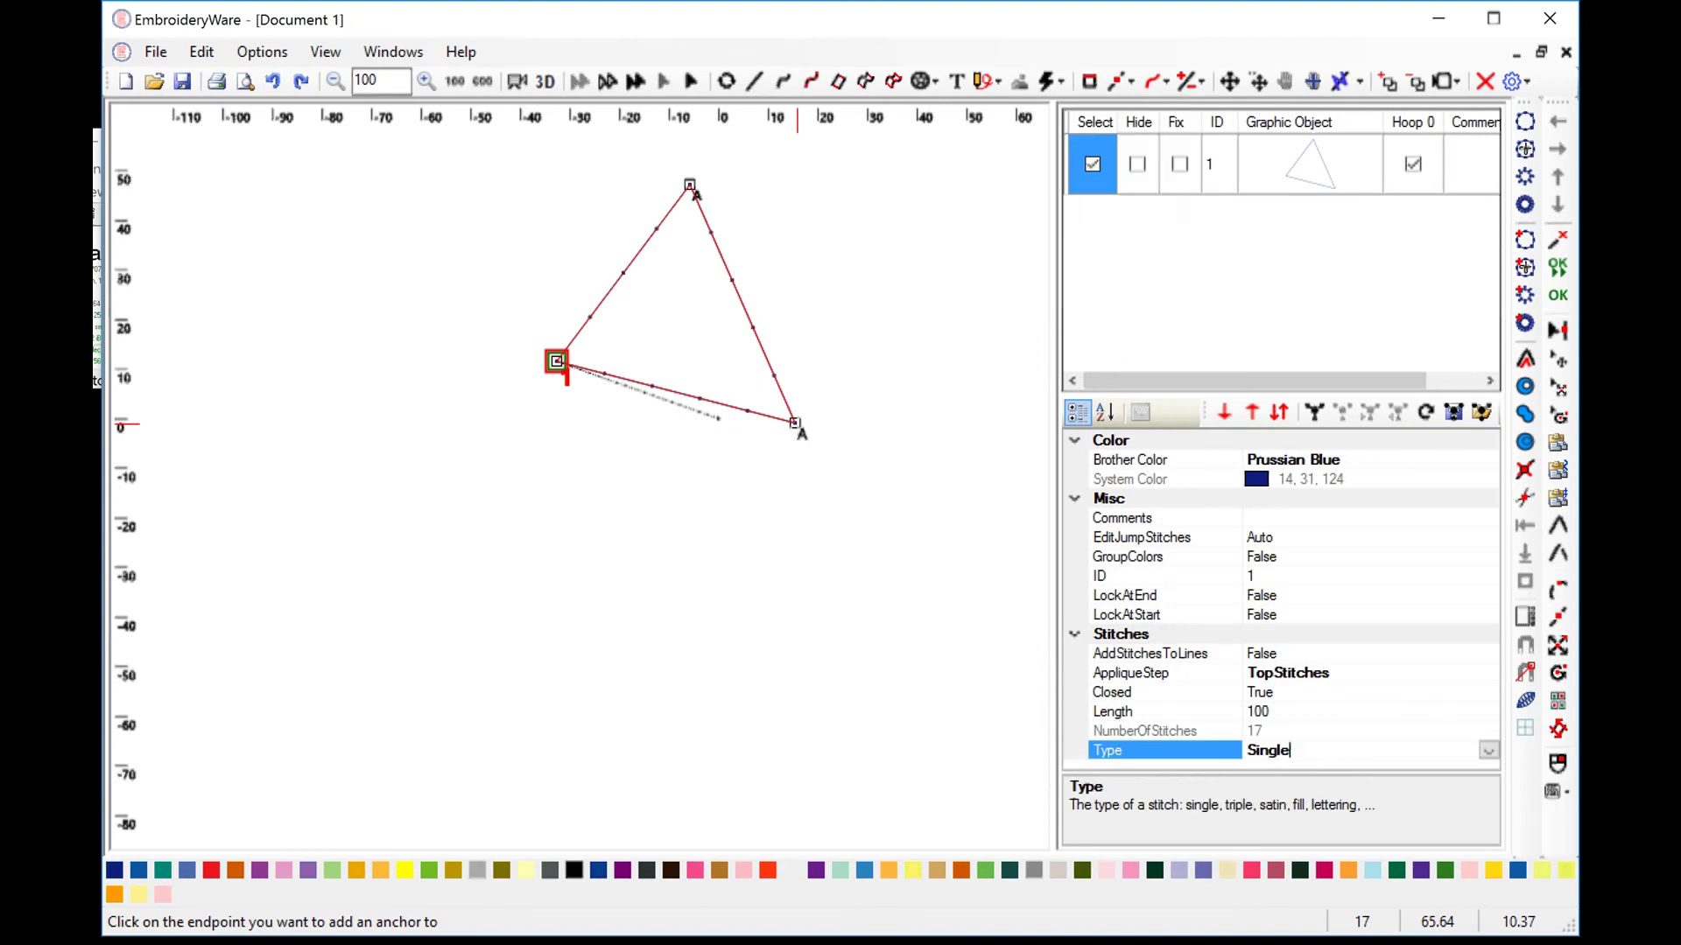
{"action": "left_click", "coordinate": [1488, 751]}
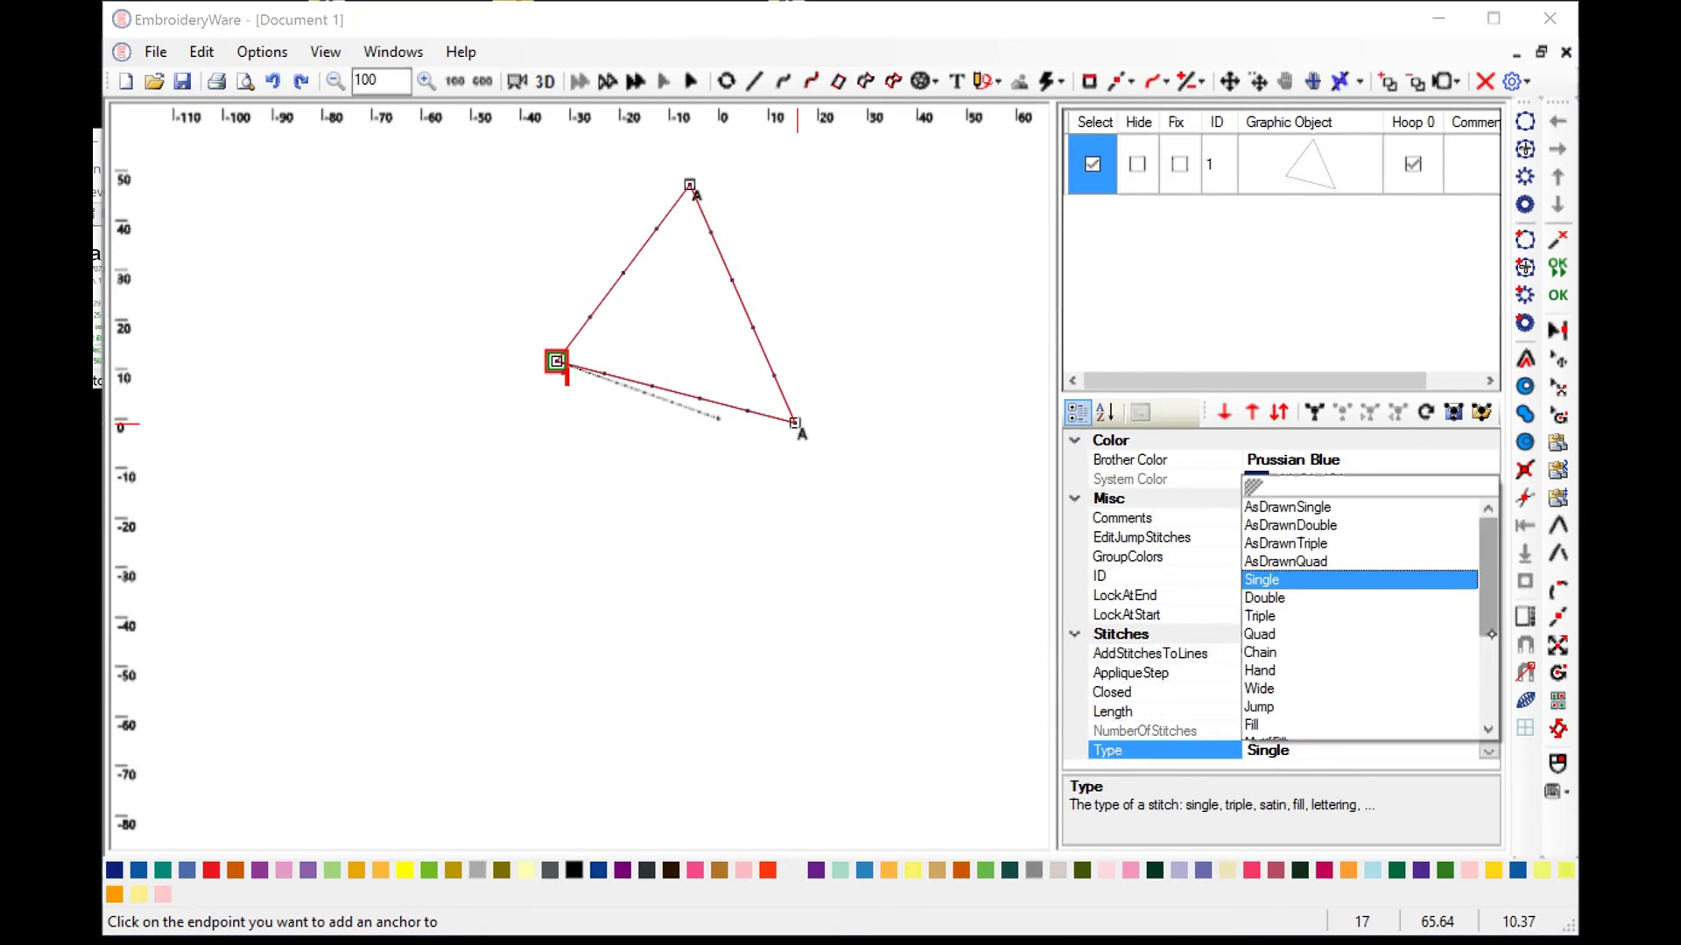
{"action": "left_click_drag", "start_coordinate": [1491, 634], "coordinate": [1491, 682]}
{"action": "left_click", "coordinate": [1261, 578]}
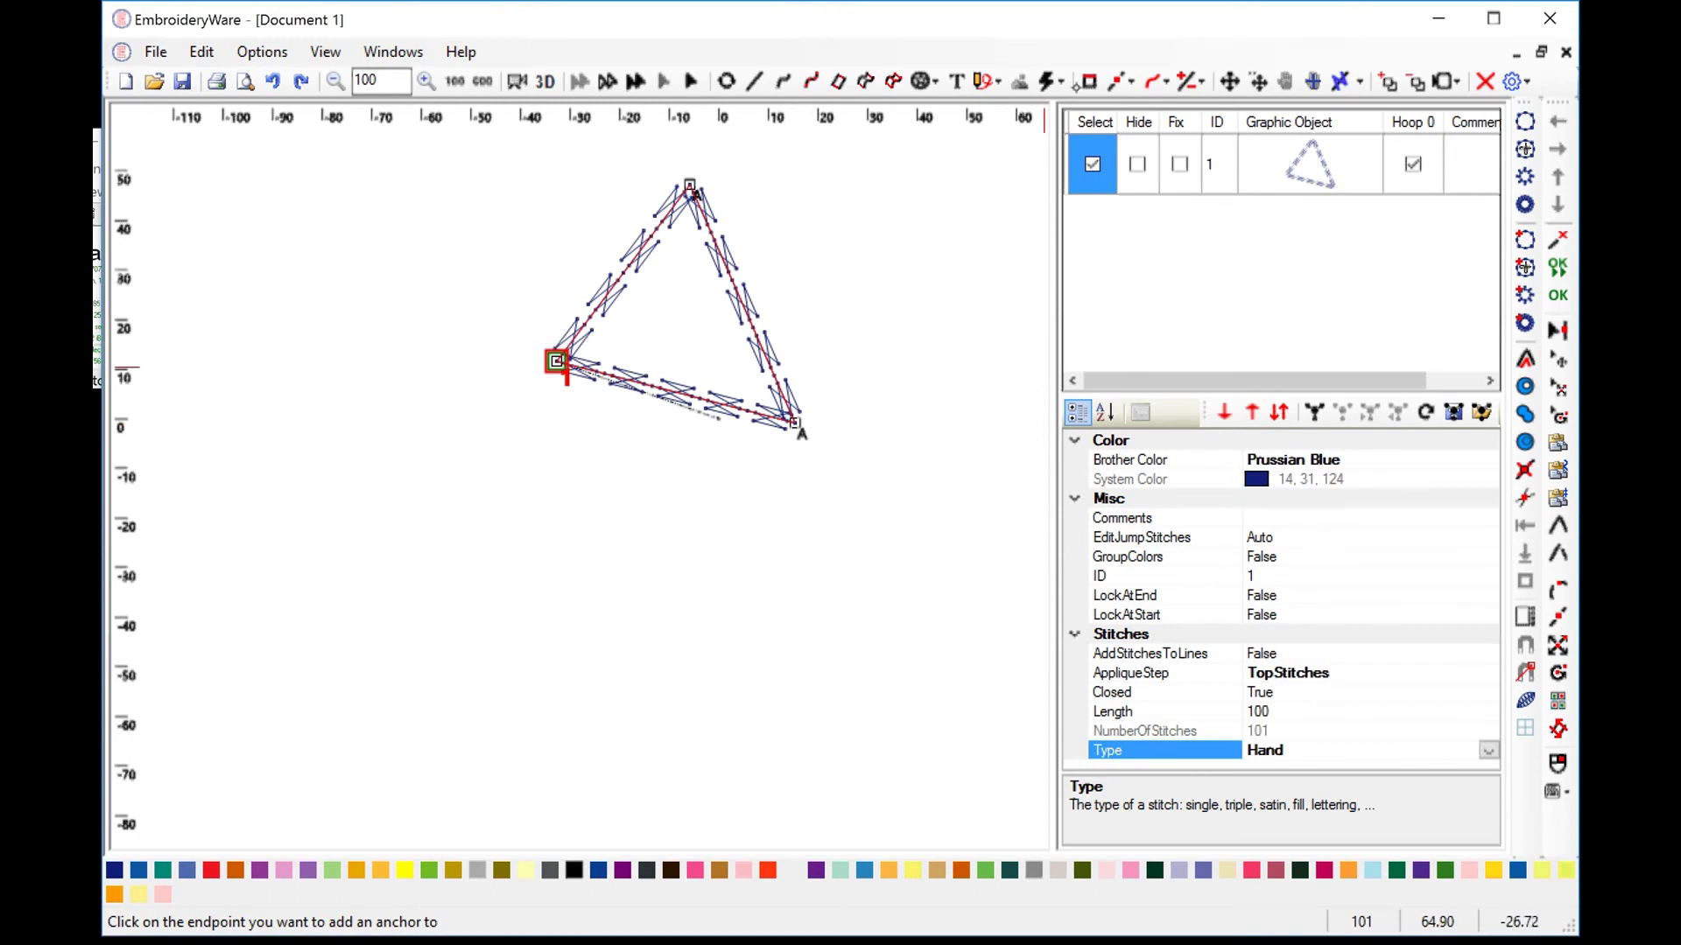
Remove the anchors from the triangle's top and lower-right corner points.
{"action": "left_click", "coordinate": [1051, 81]}
{"action": "left_click", "coordinate": [1122, 80]}
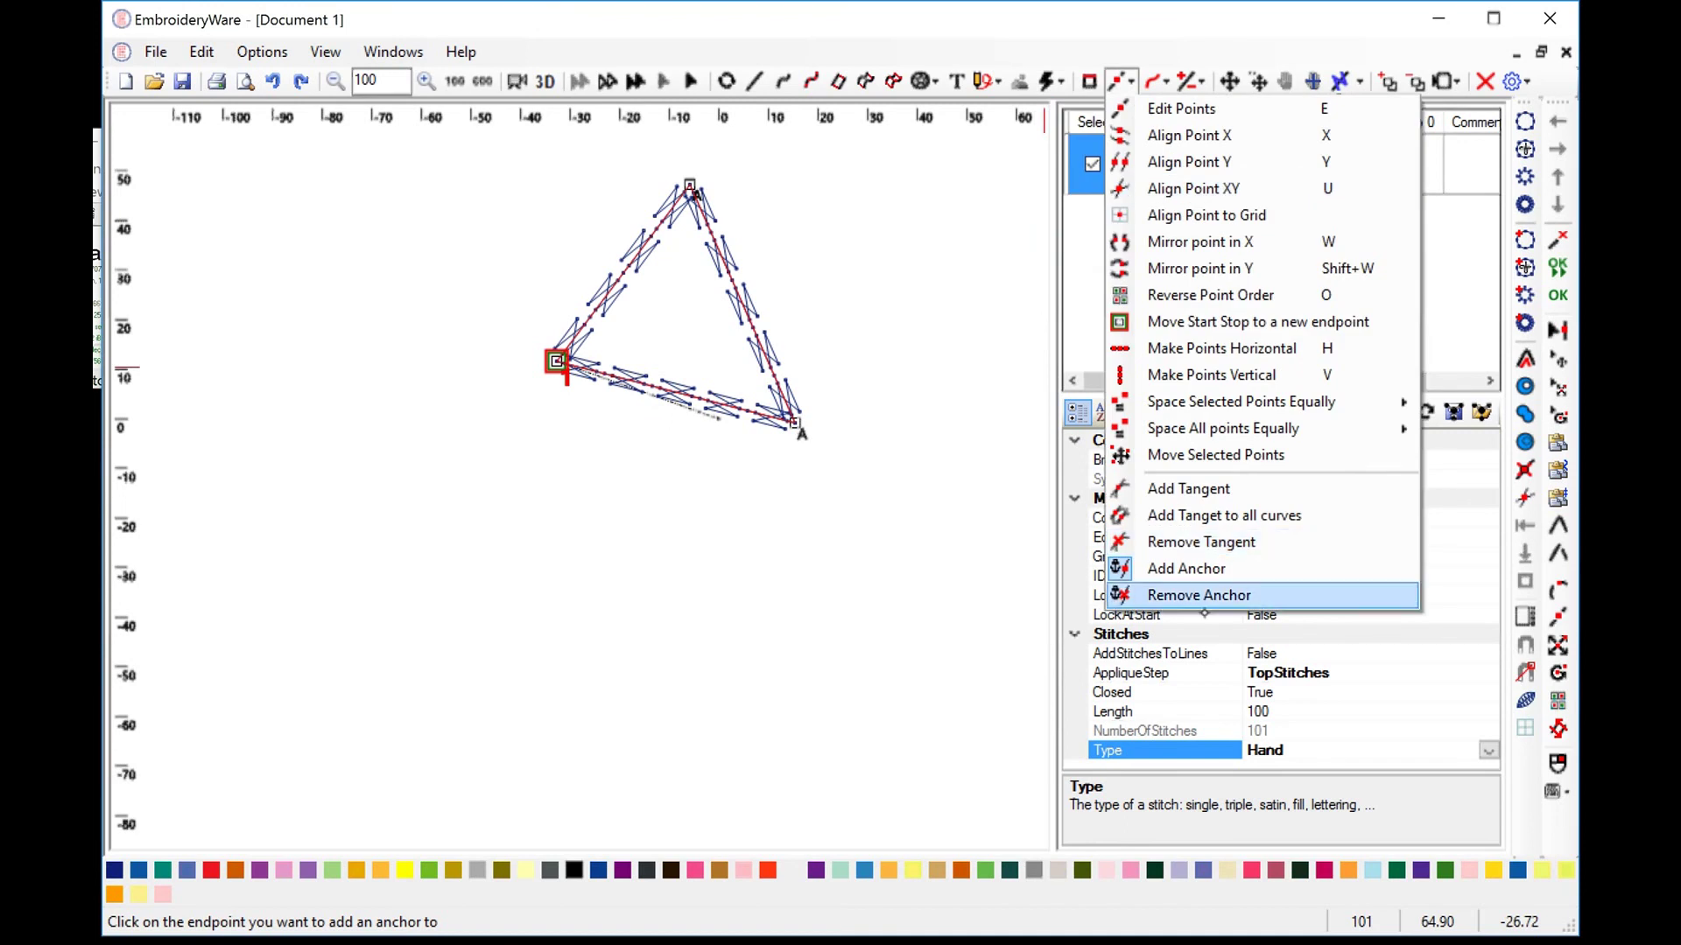
{"action": "left_click", "coordinate": [1178, 595]}
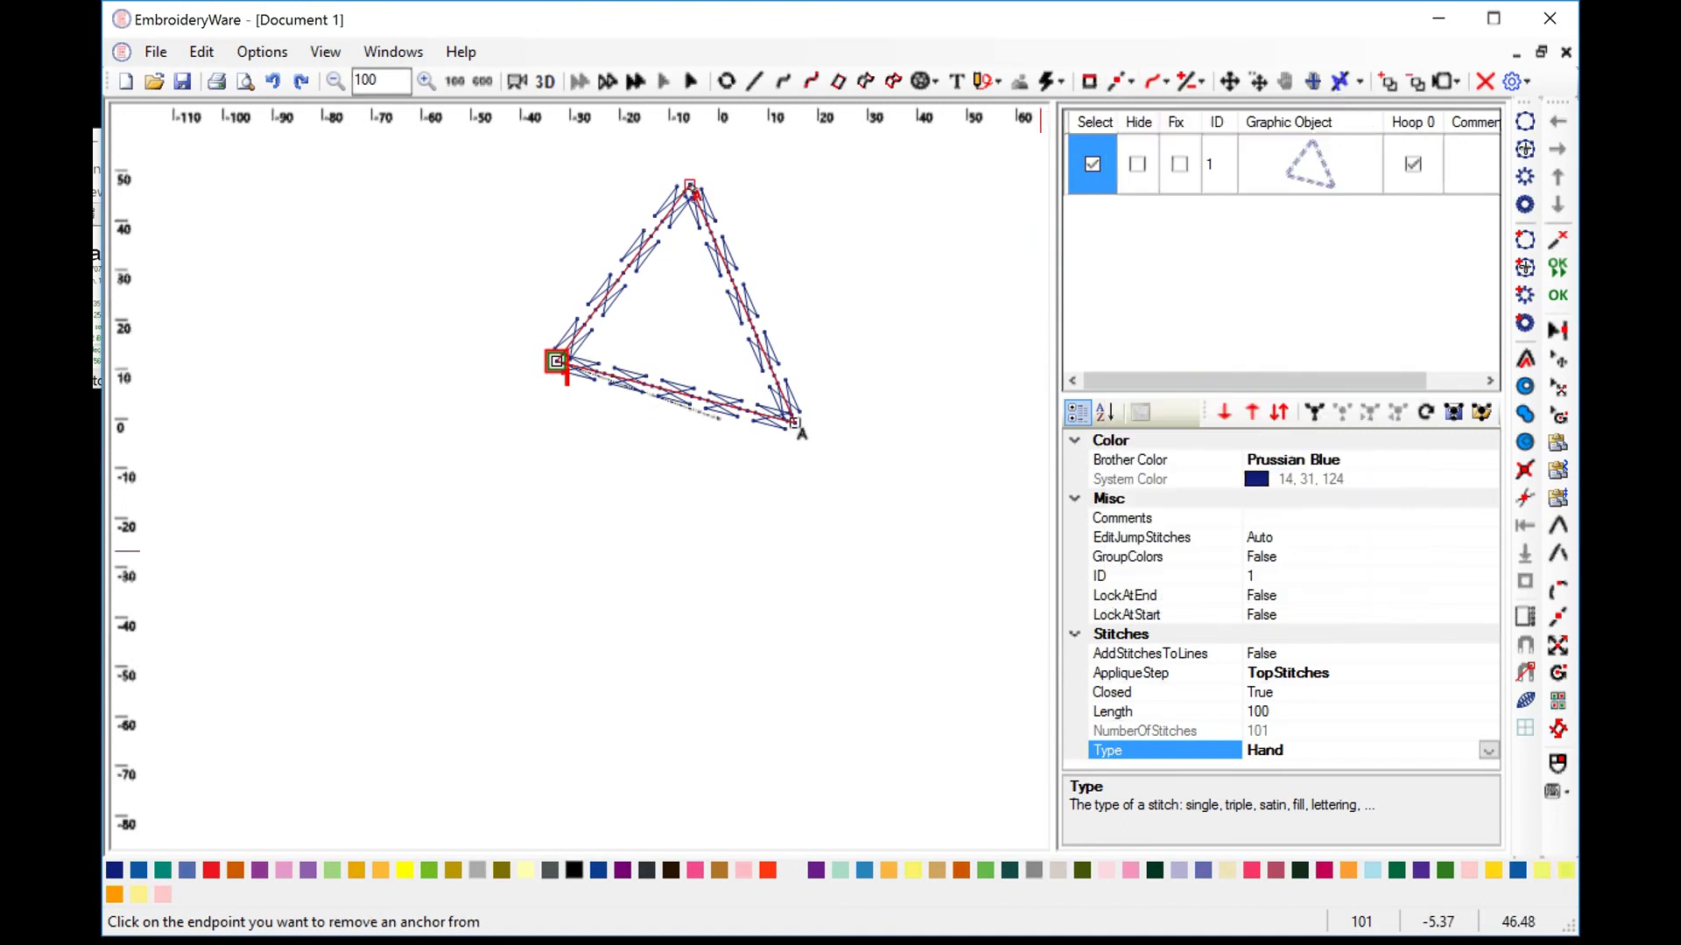
{"action": "left_click", "coordinate": [692, 188]}
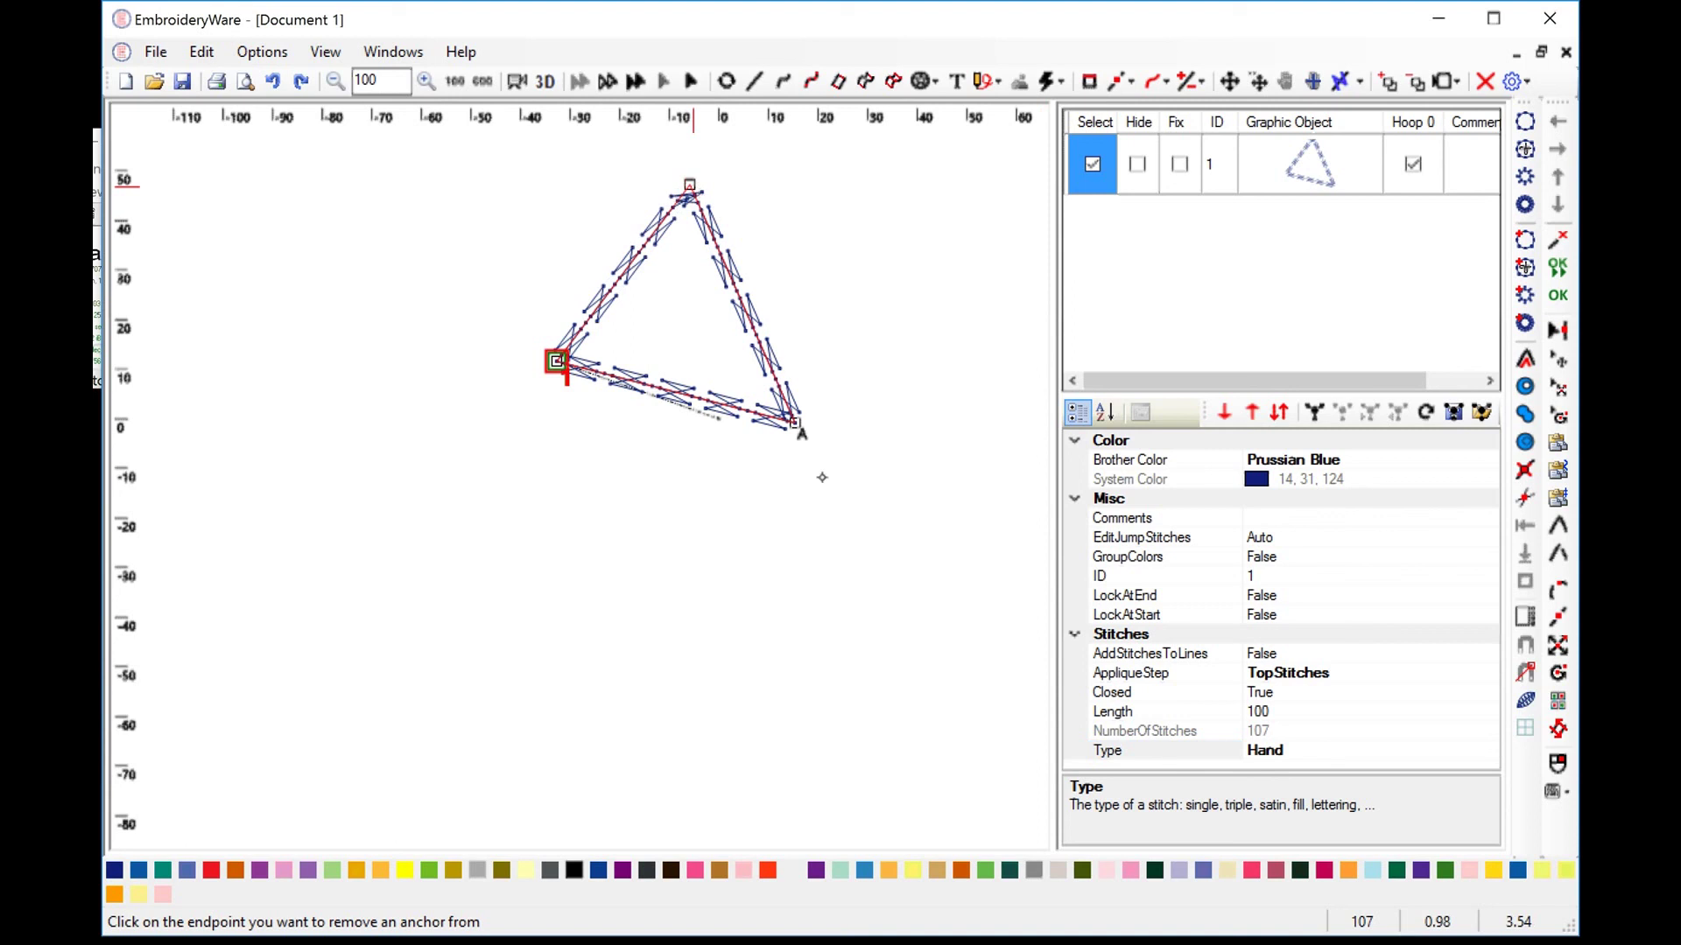
{"action": "left_click", "coordinate": [797, 425]}
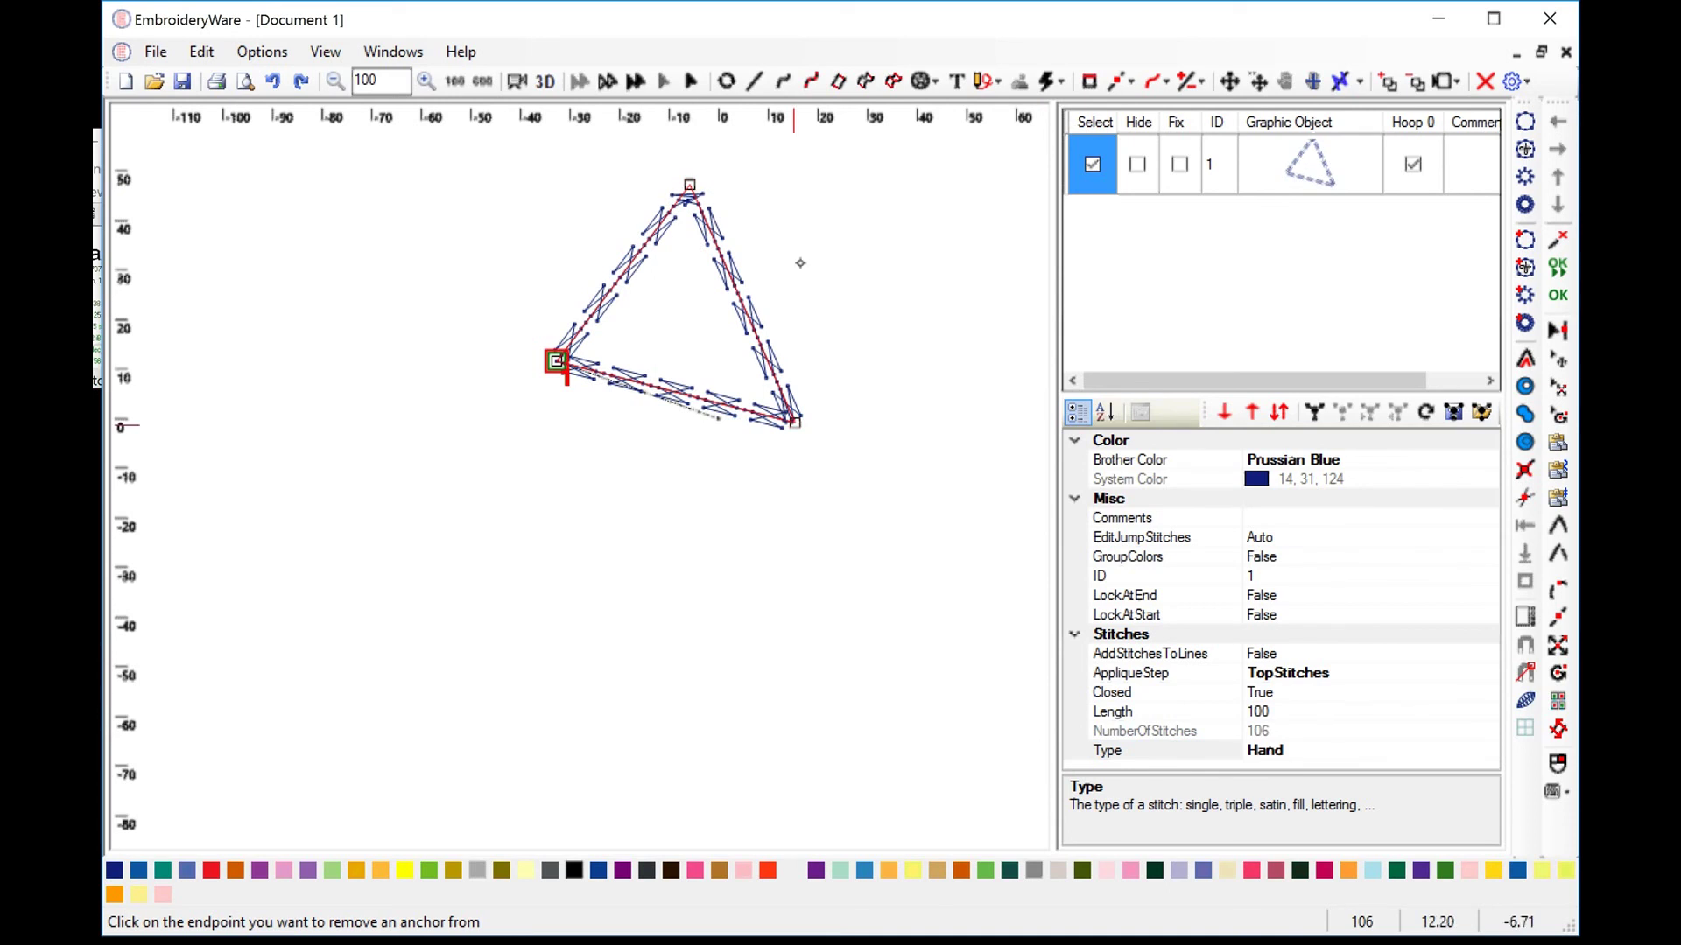
{"action": "left_click", "coordinate": [1121, 81]}
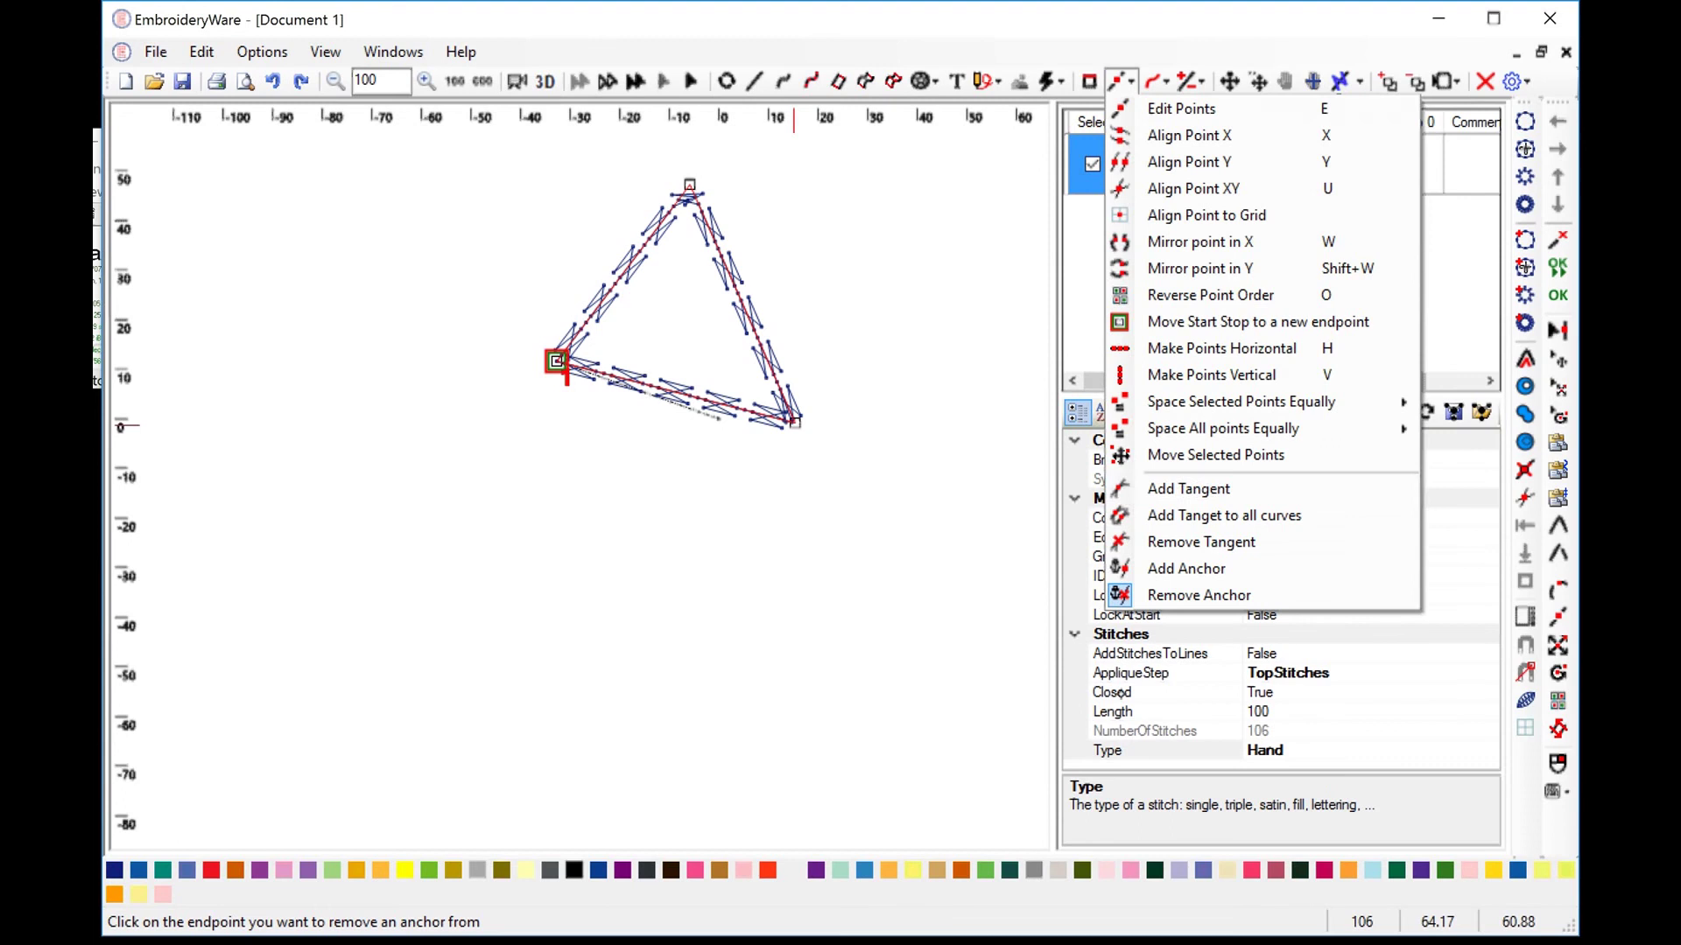
{"action": "left_click", "coordinate": [1188, 488]}
{"action": "left_click", "coordinate": [795, 425]}
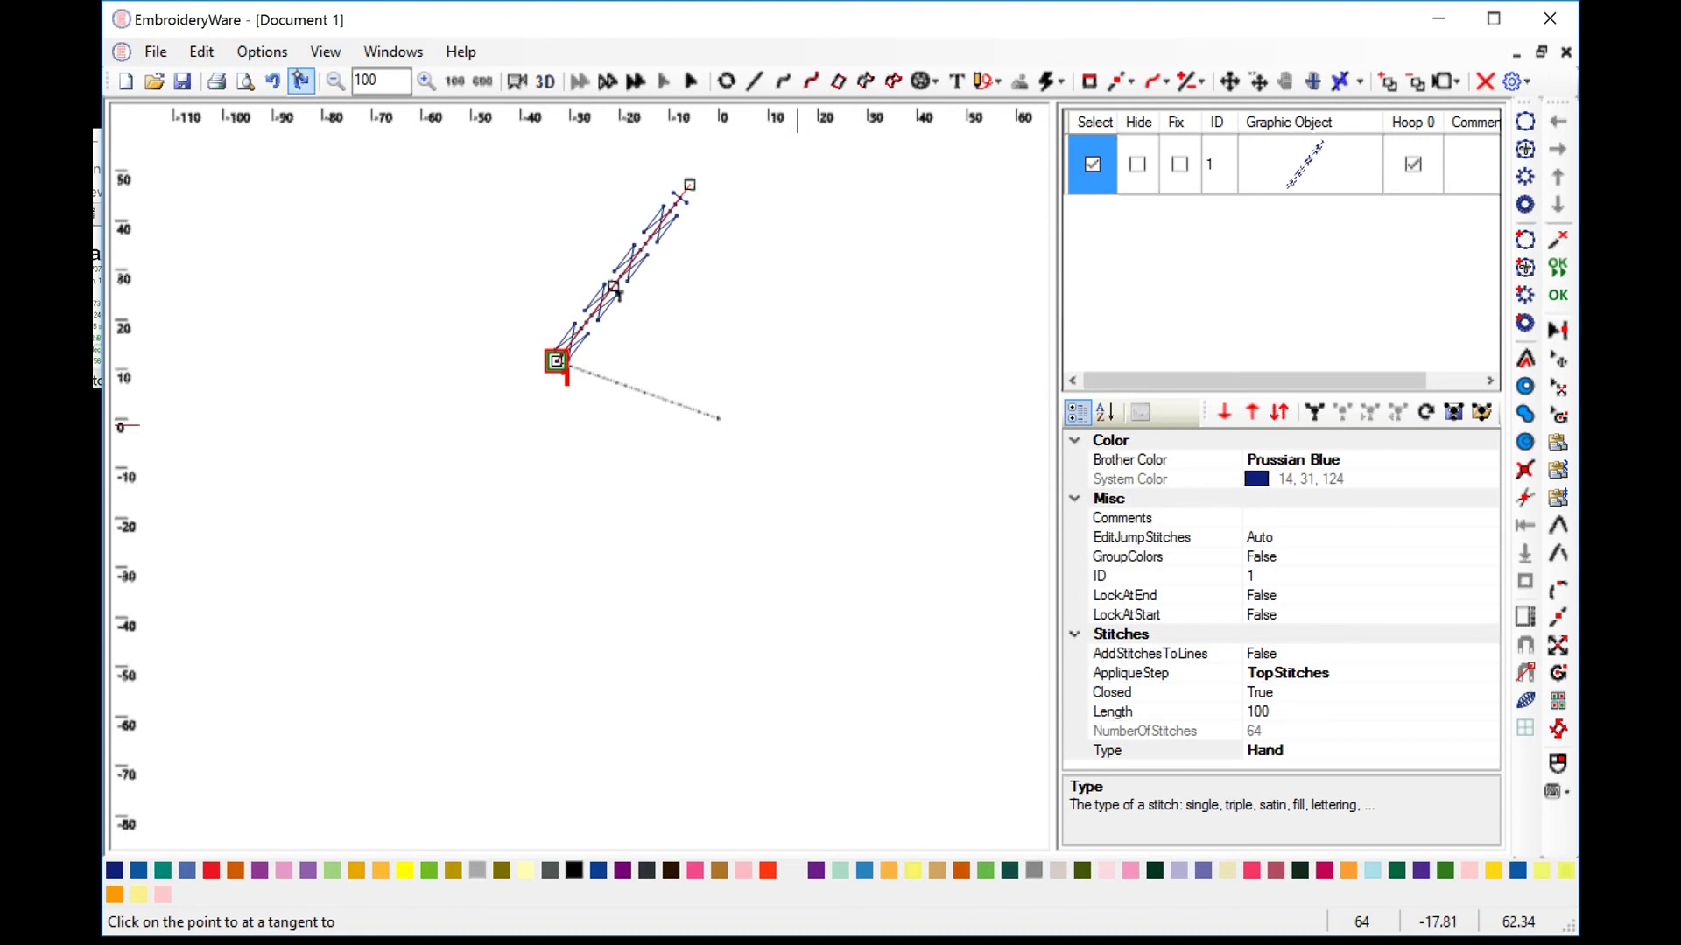
{"action": "left_click", "coordinate": [300, 81]}
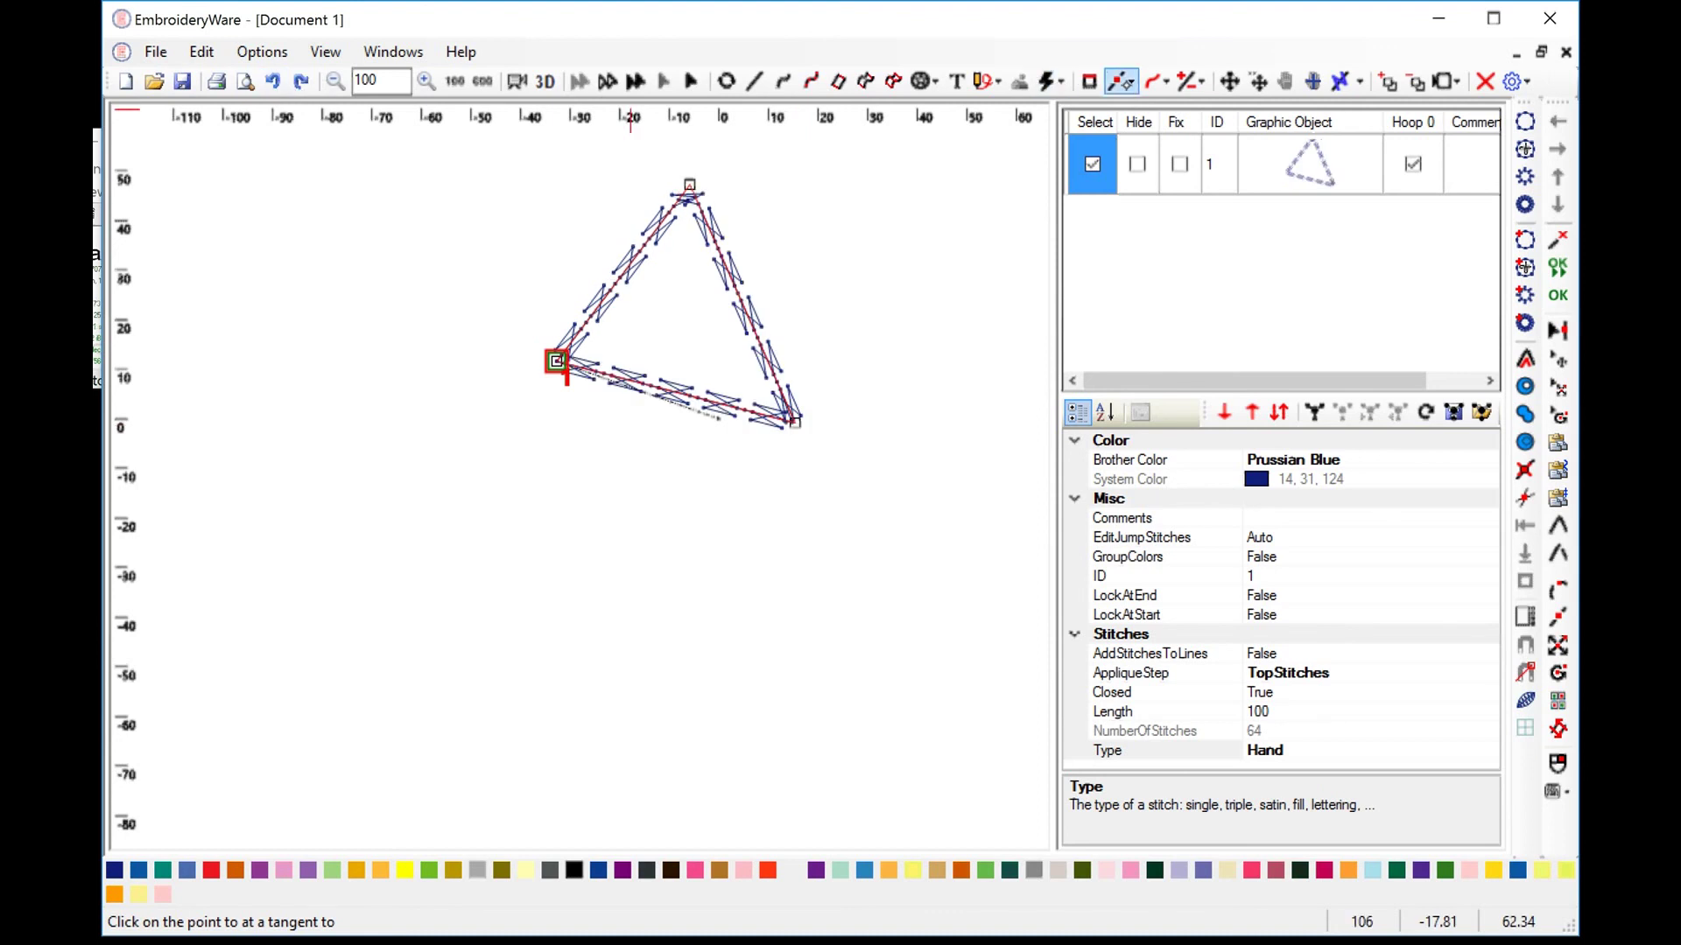
Restore the anchors on the triangle's lower-right and top corner points.
{"action": "left_click", "coordinate": [1130, 81]}
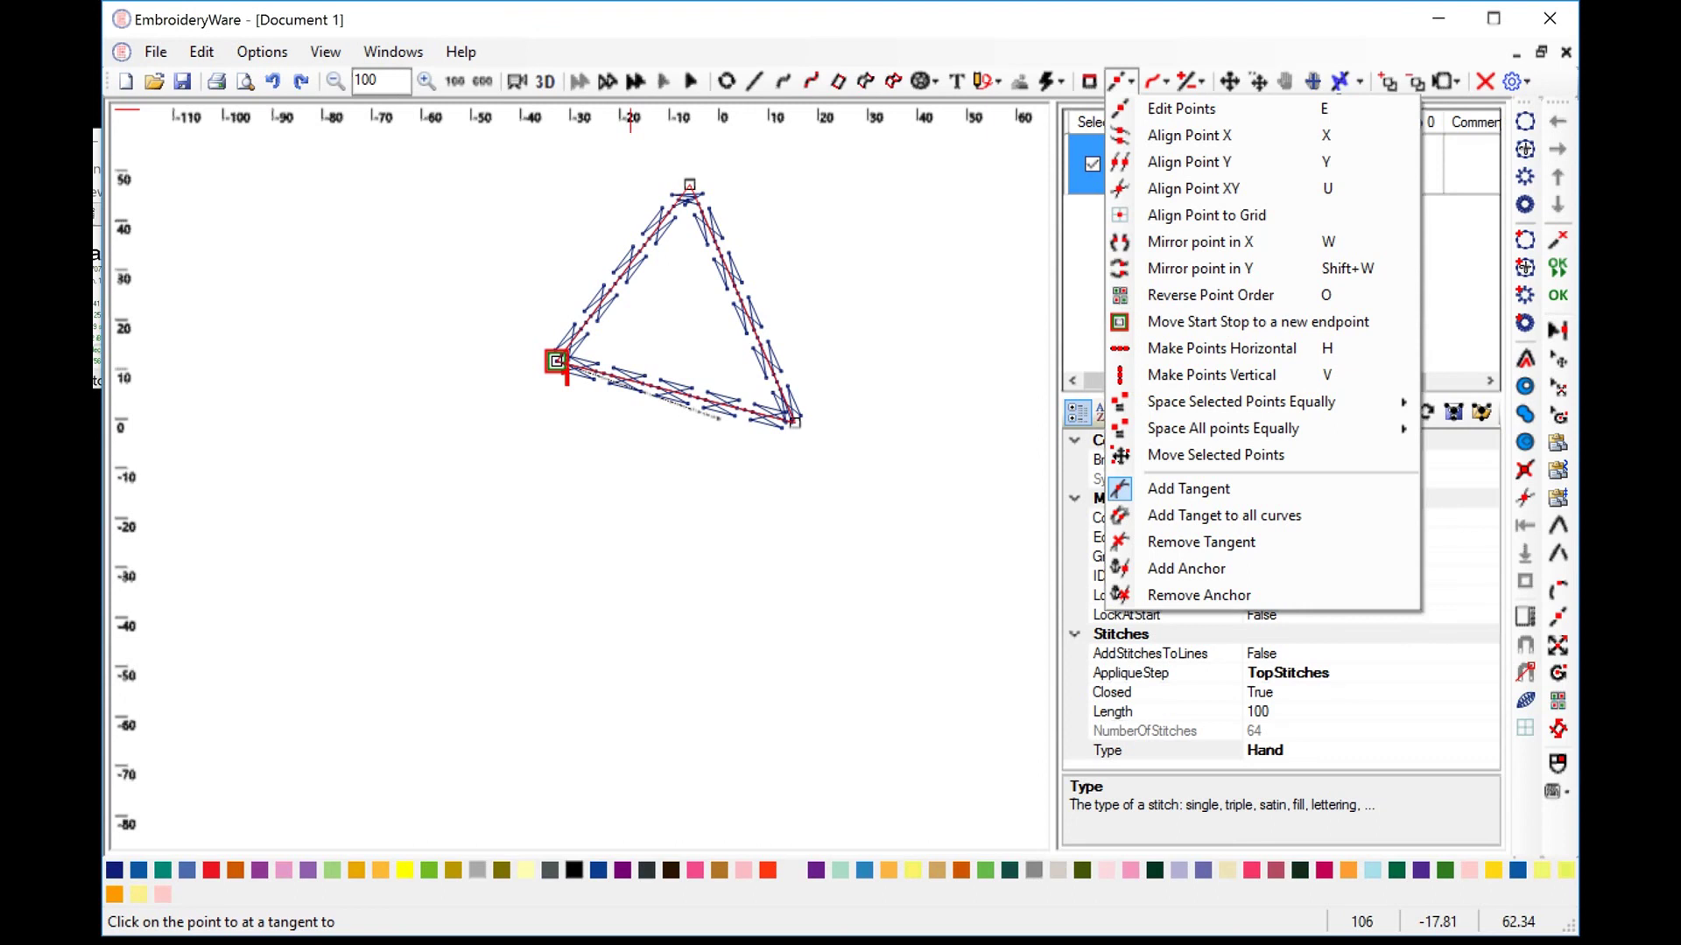
{"action": "left_click", "coordinate": [1186, 569]}
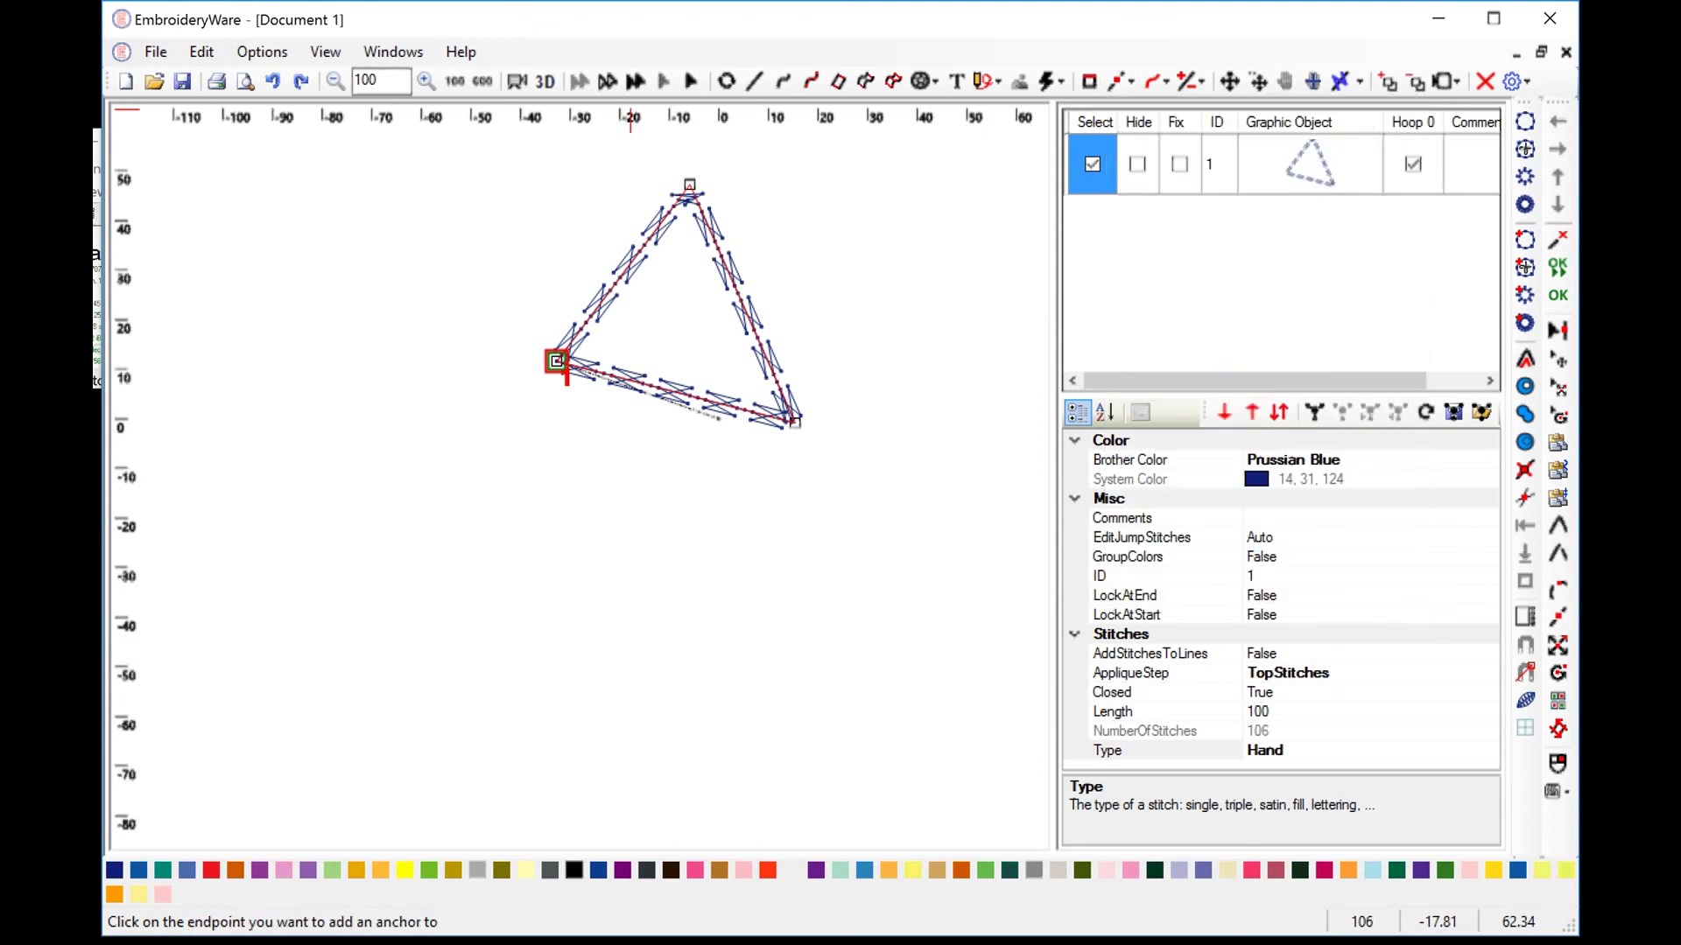
{"action": "left_click", "coordinate": [795, 424]}
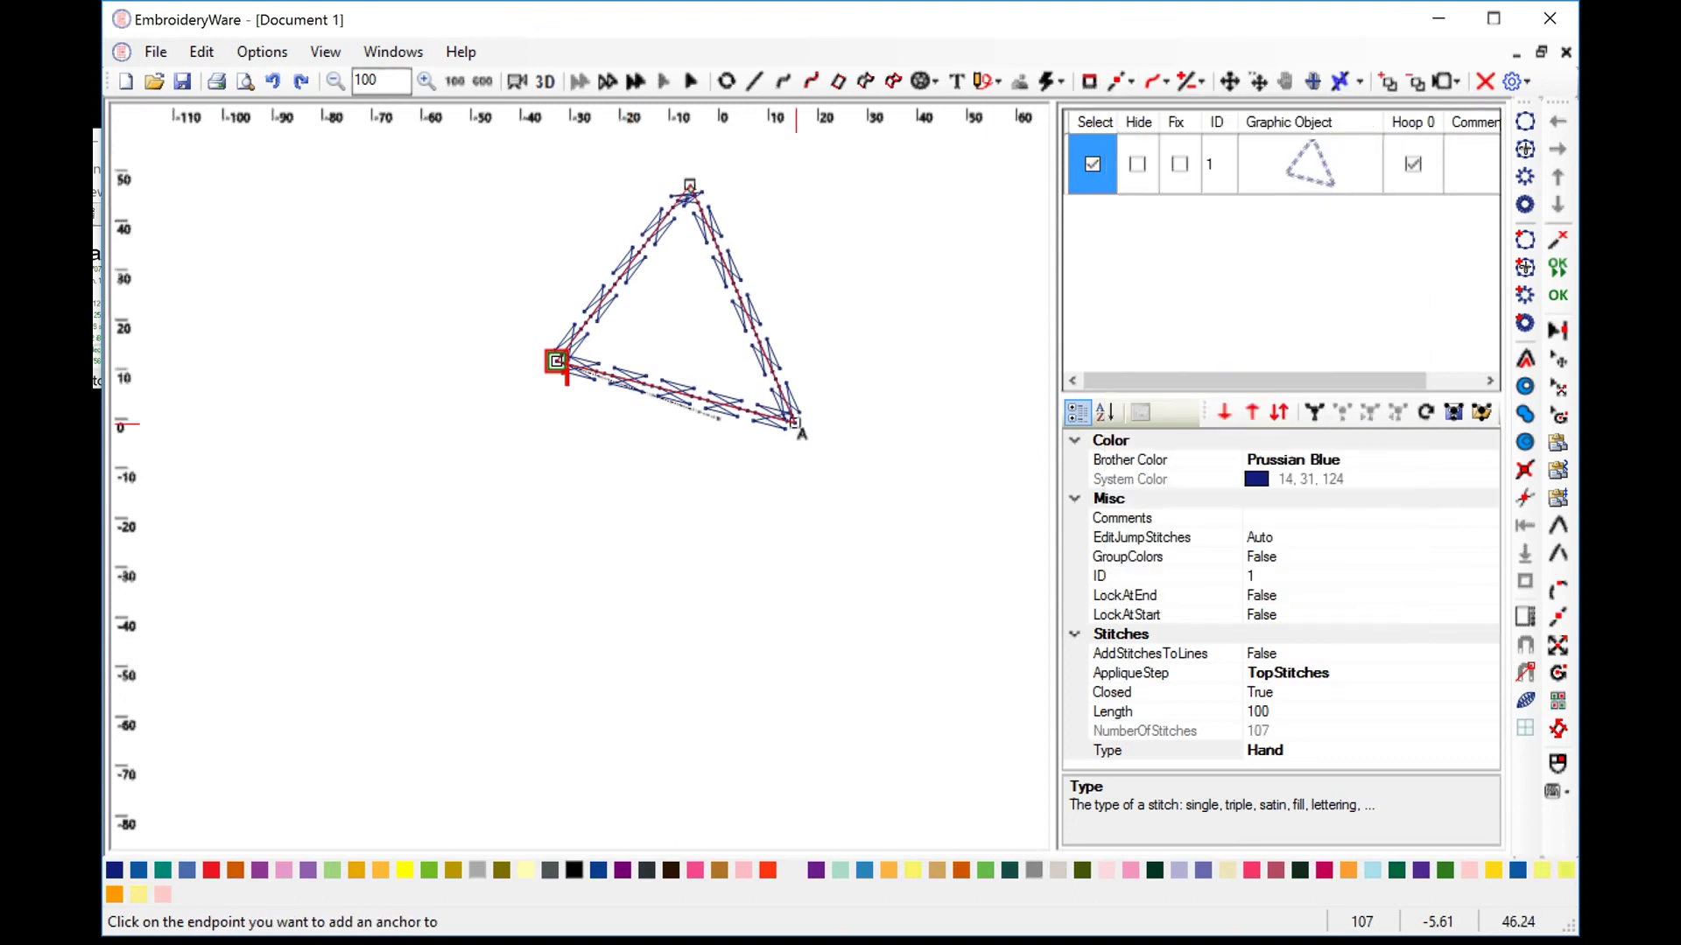
{"action": "left_click", "coordinate": [691, 184]}
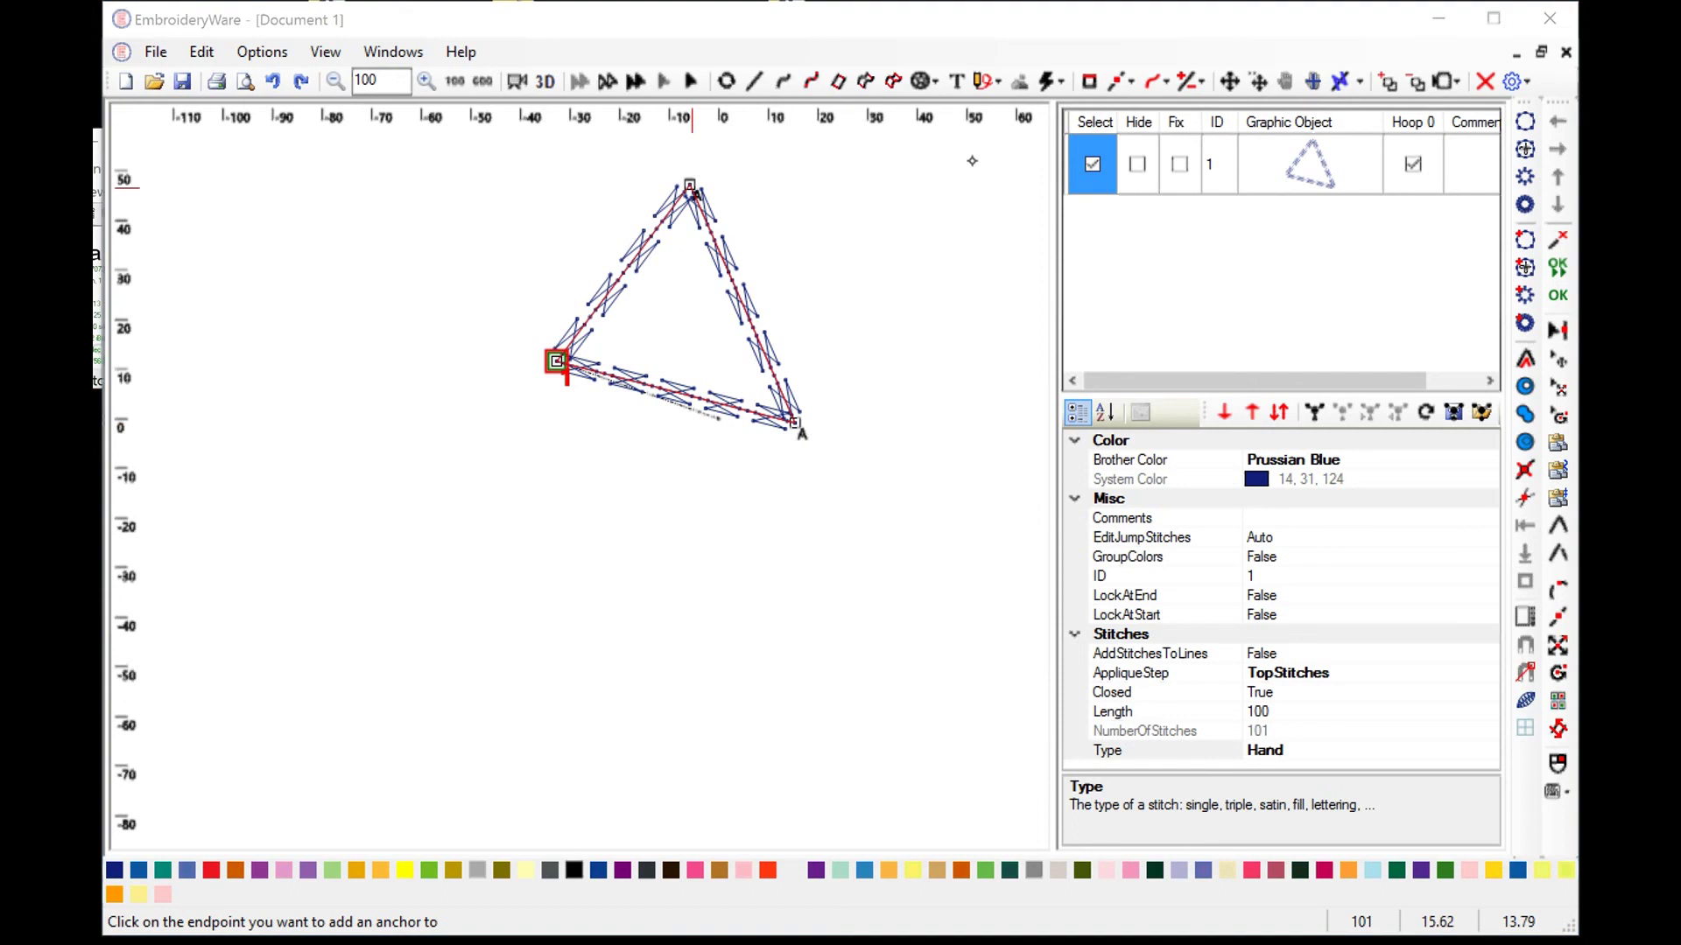
Open the quick stitch patterns for the triangle and preview 2_5 EStich Heavy.stipat along its outline.
{"action": "left_click", "coordinate": [1058, 82]}
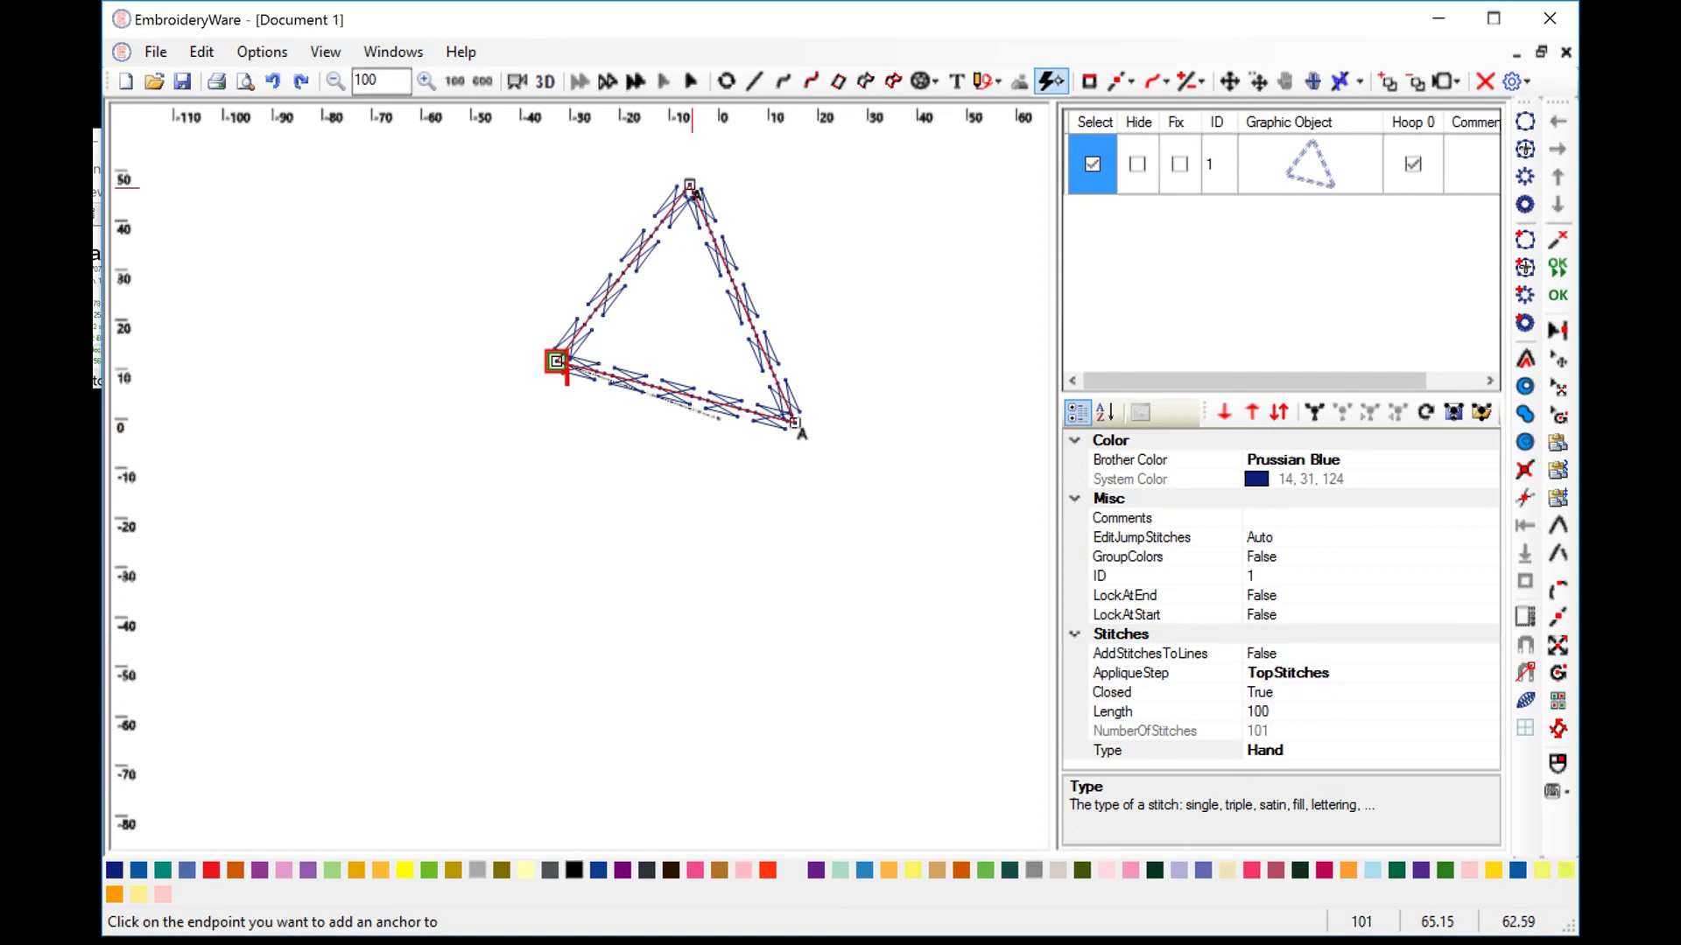
{"action": "left_click", "coordinate": [1060, 81]}
{"action": "left_click", "coordinate": [1146, 271]}
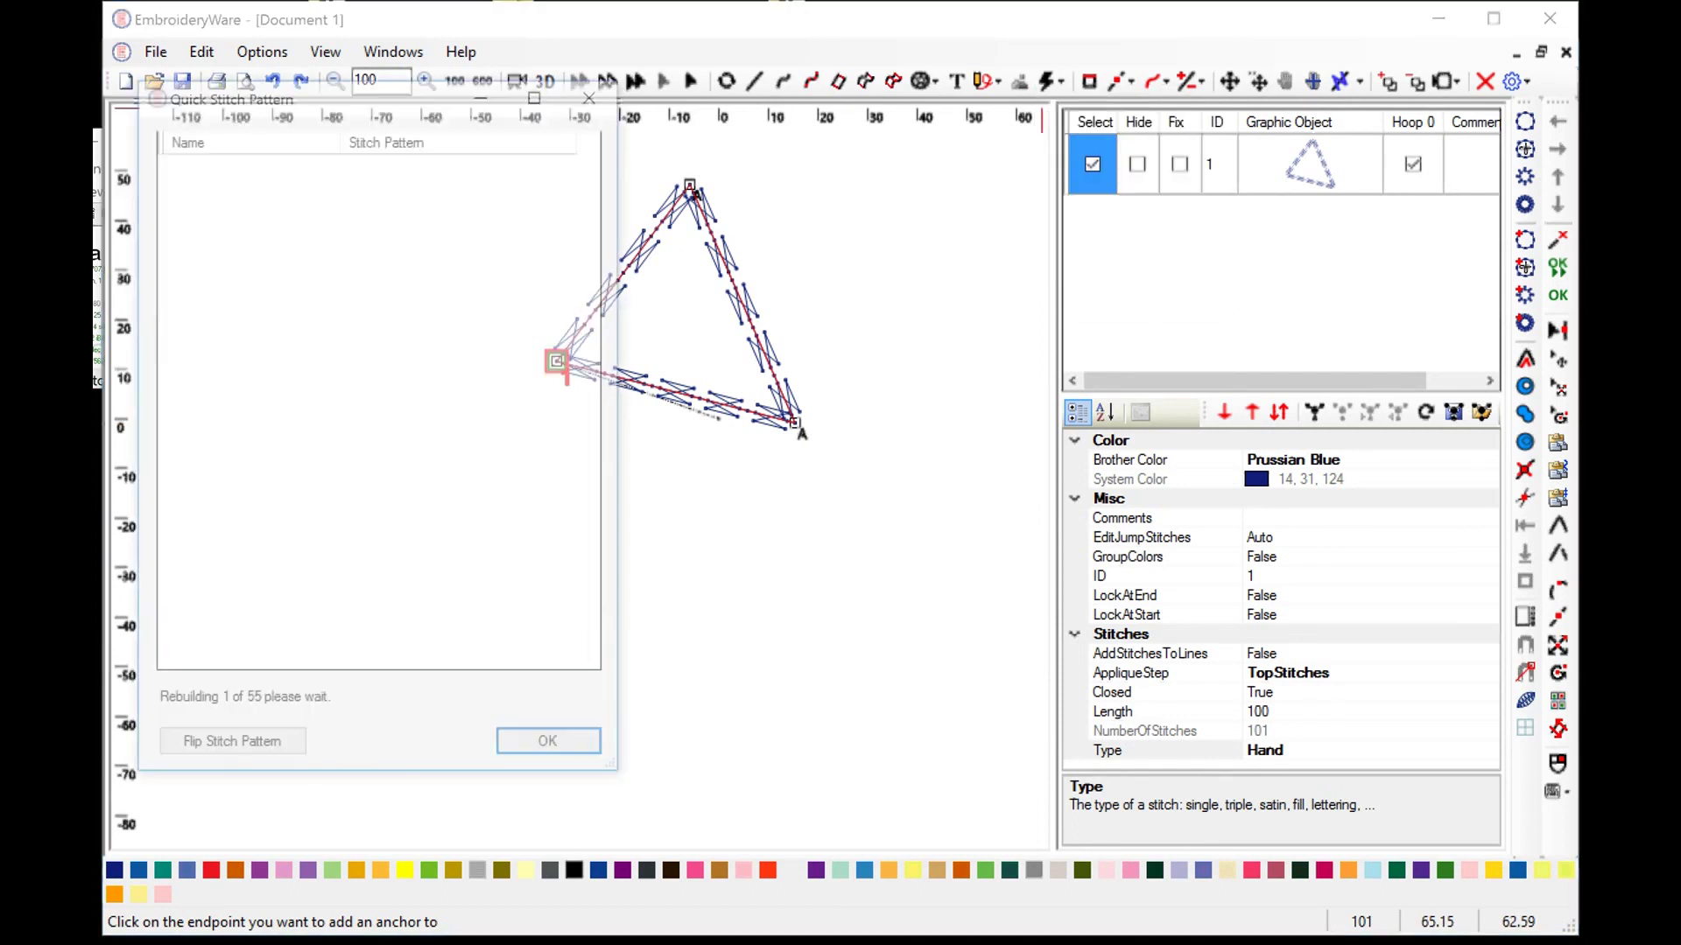
{"action": "left_click", "coordinate": [471, 268]}
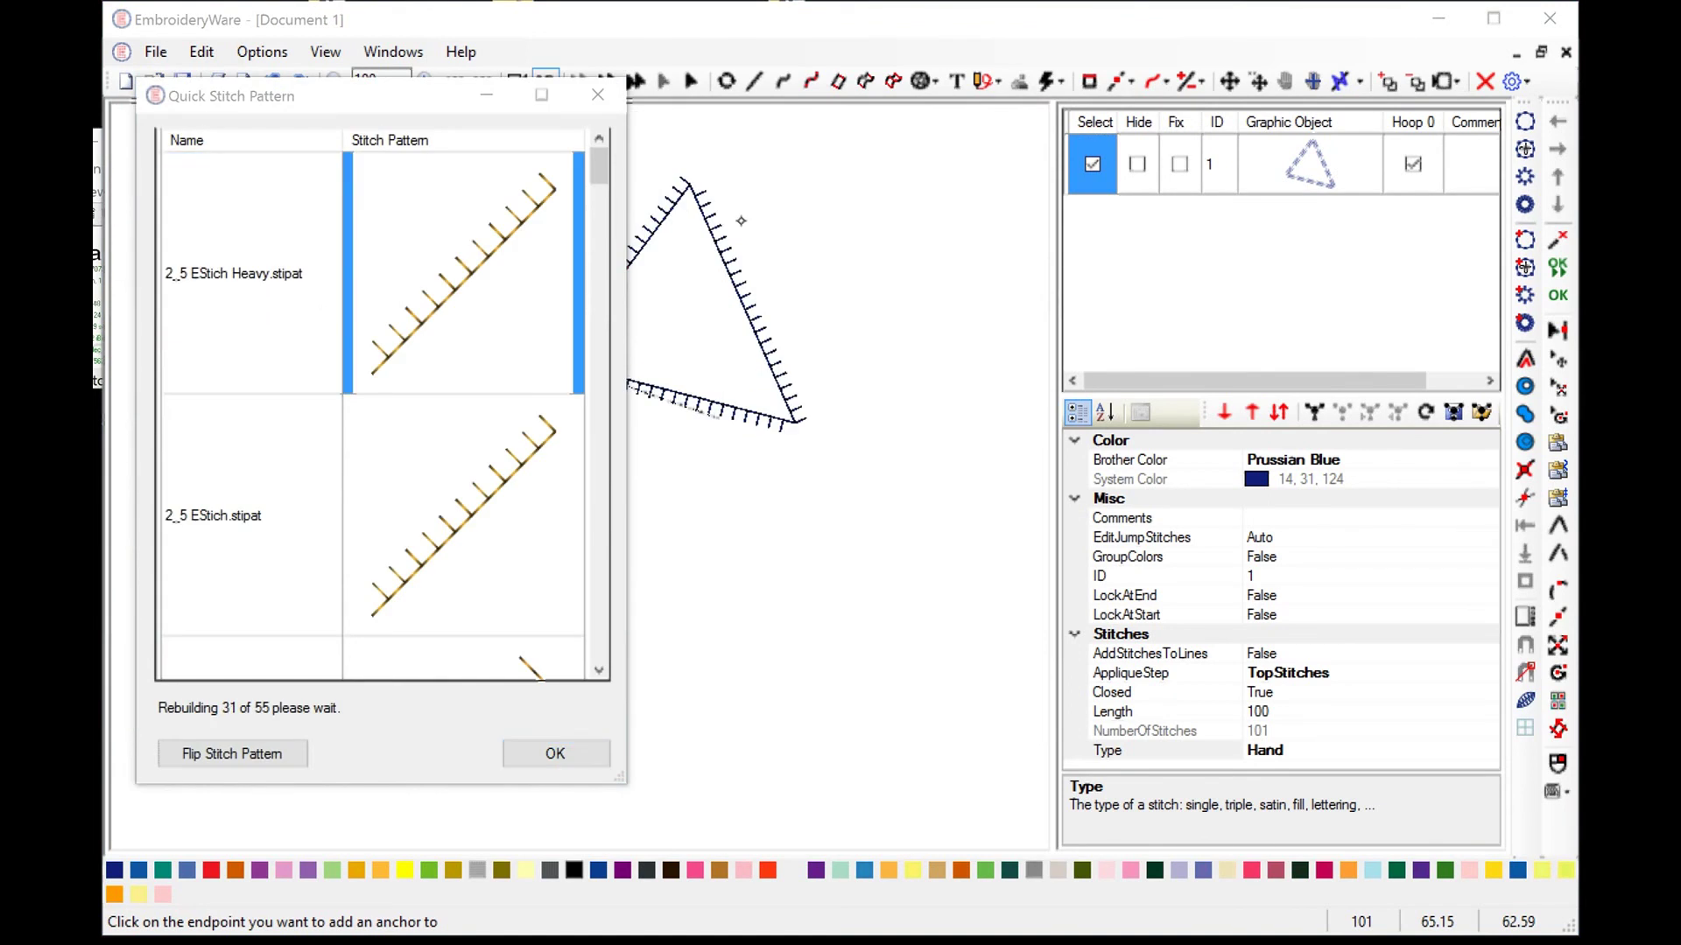
Browse the stitch pattern list, pick fish.stipat for the triangle's outline and accept it.
{"action": "scroll", "coordinate": [587, 549], "scroll_direction": "down", "scroll_amount": 2}
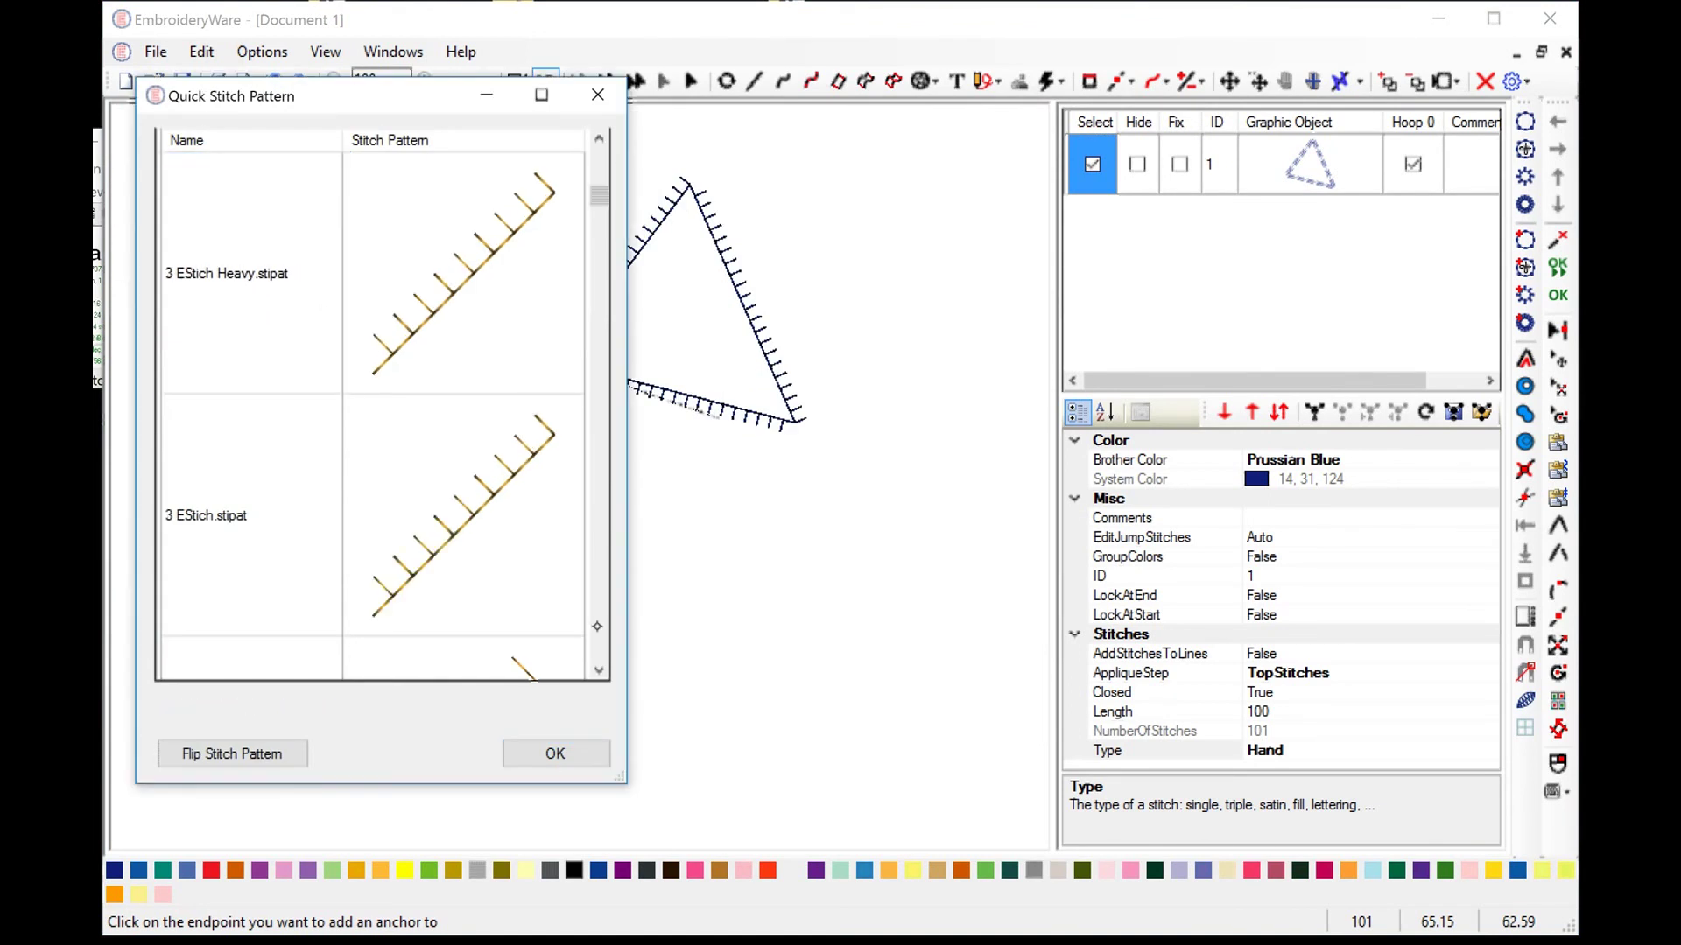
{"action": "scroll", "coordinate": [597, 626], "scroll_direction": "down", "scroll_amount": 5}
{"action": "scroll", "coordinate": [593, 639], "scroll_direction": "down", "scroll_amount": 3}
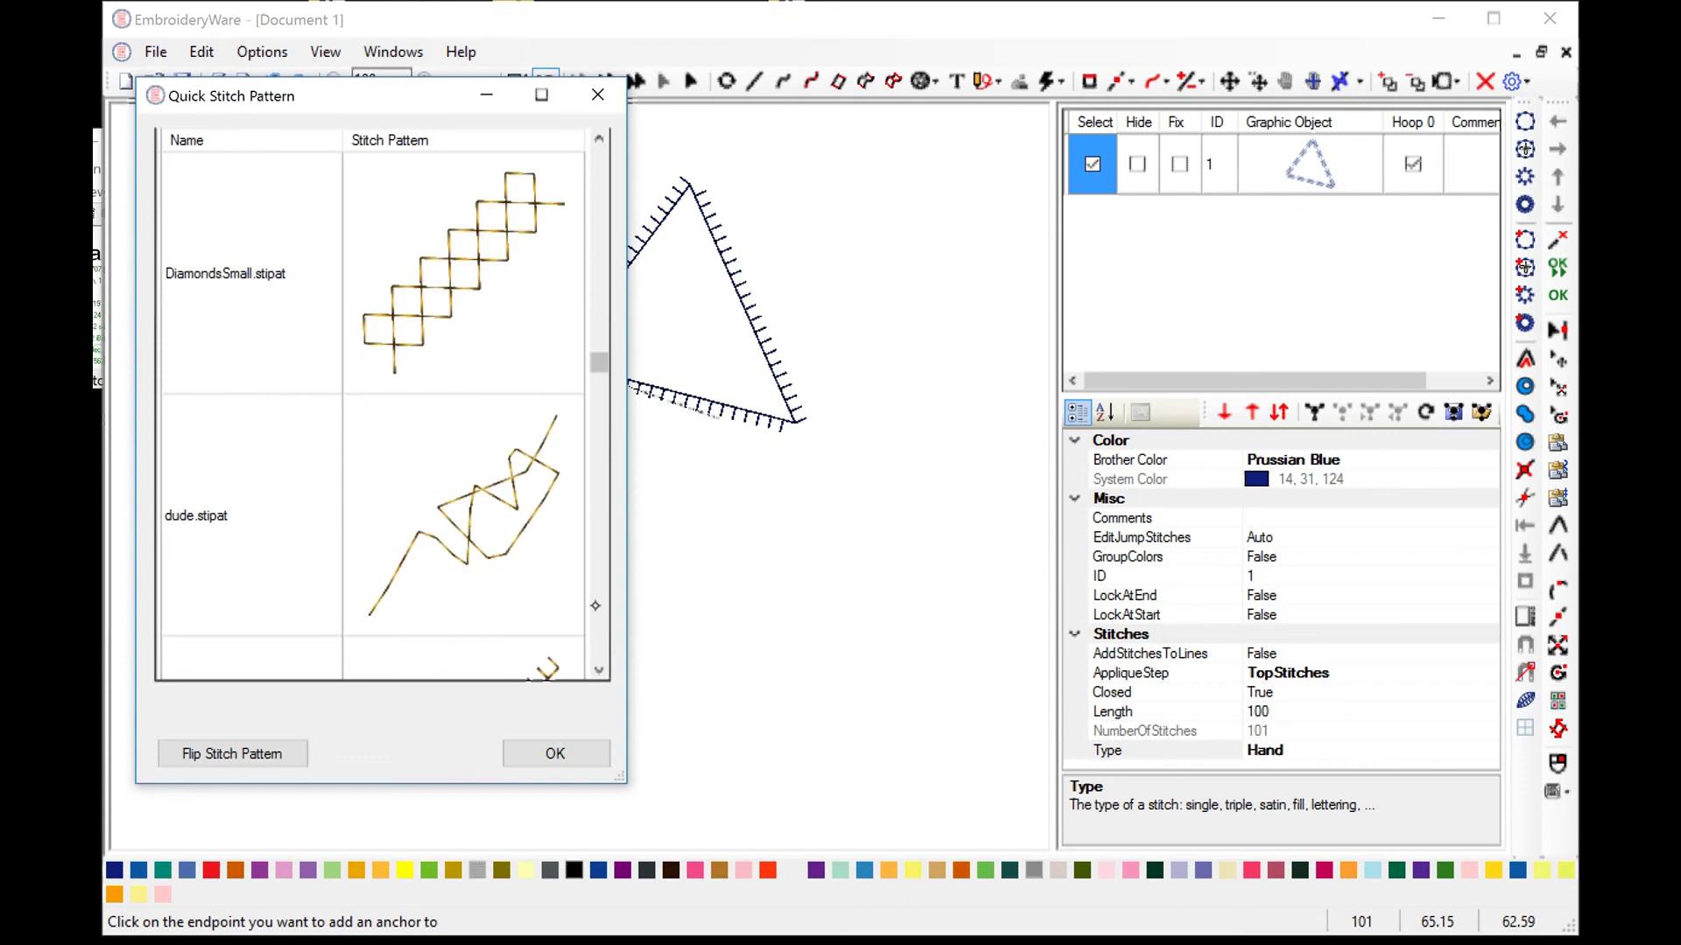
{"action": "scroll", "coordinate": [595, 606], "scroll_direction": "down", "scroll_amount": 4}
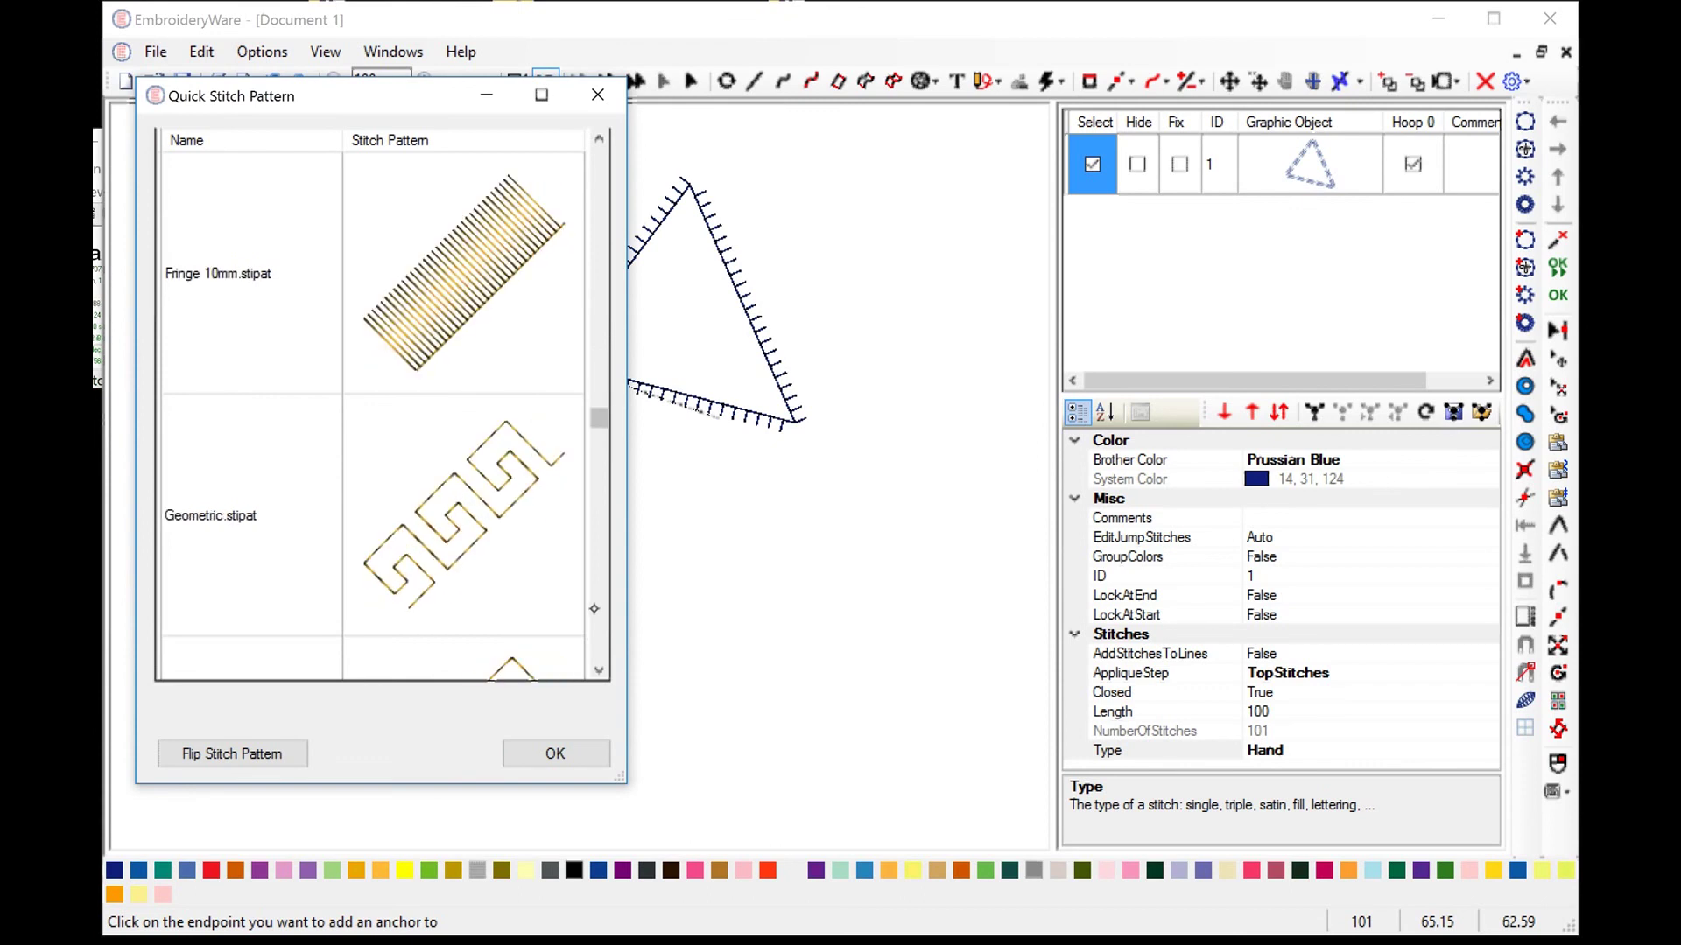
{"action": "scroll", "coordinate": [595, 608], "scroll_direction": "up", "scroll_amount": 1}
{"action": "left_click", "coordinate": [464, 273]}
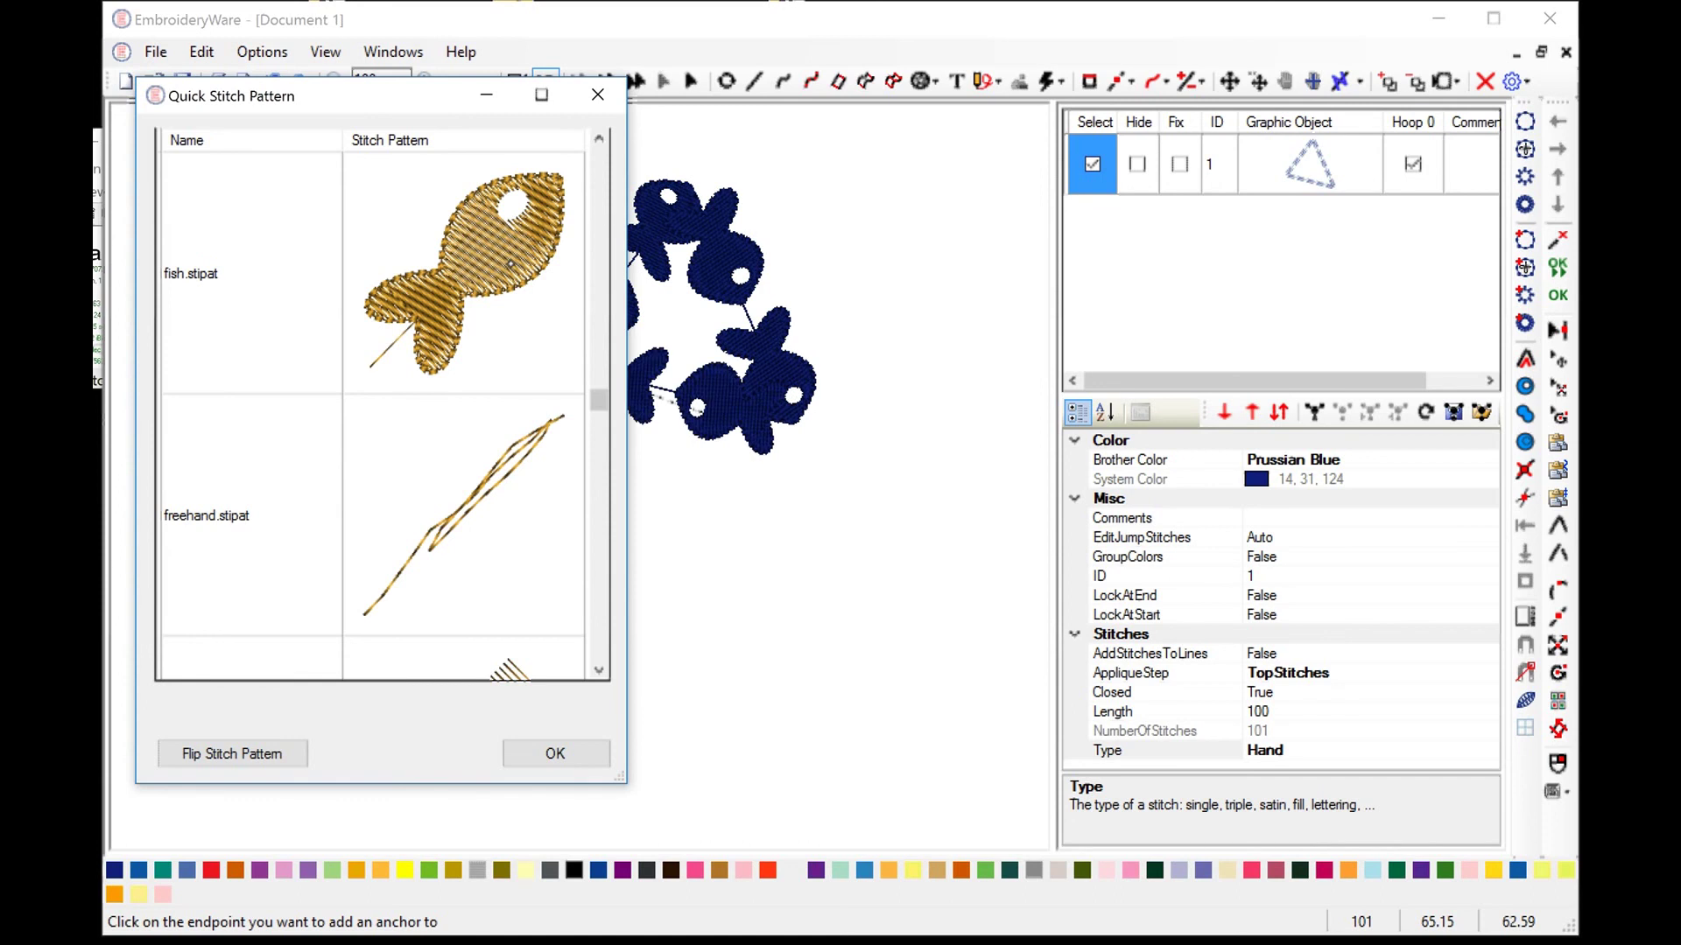
{"action": "left_click", "coordinate": [555, 752]}
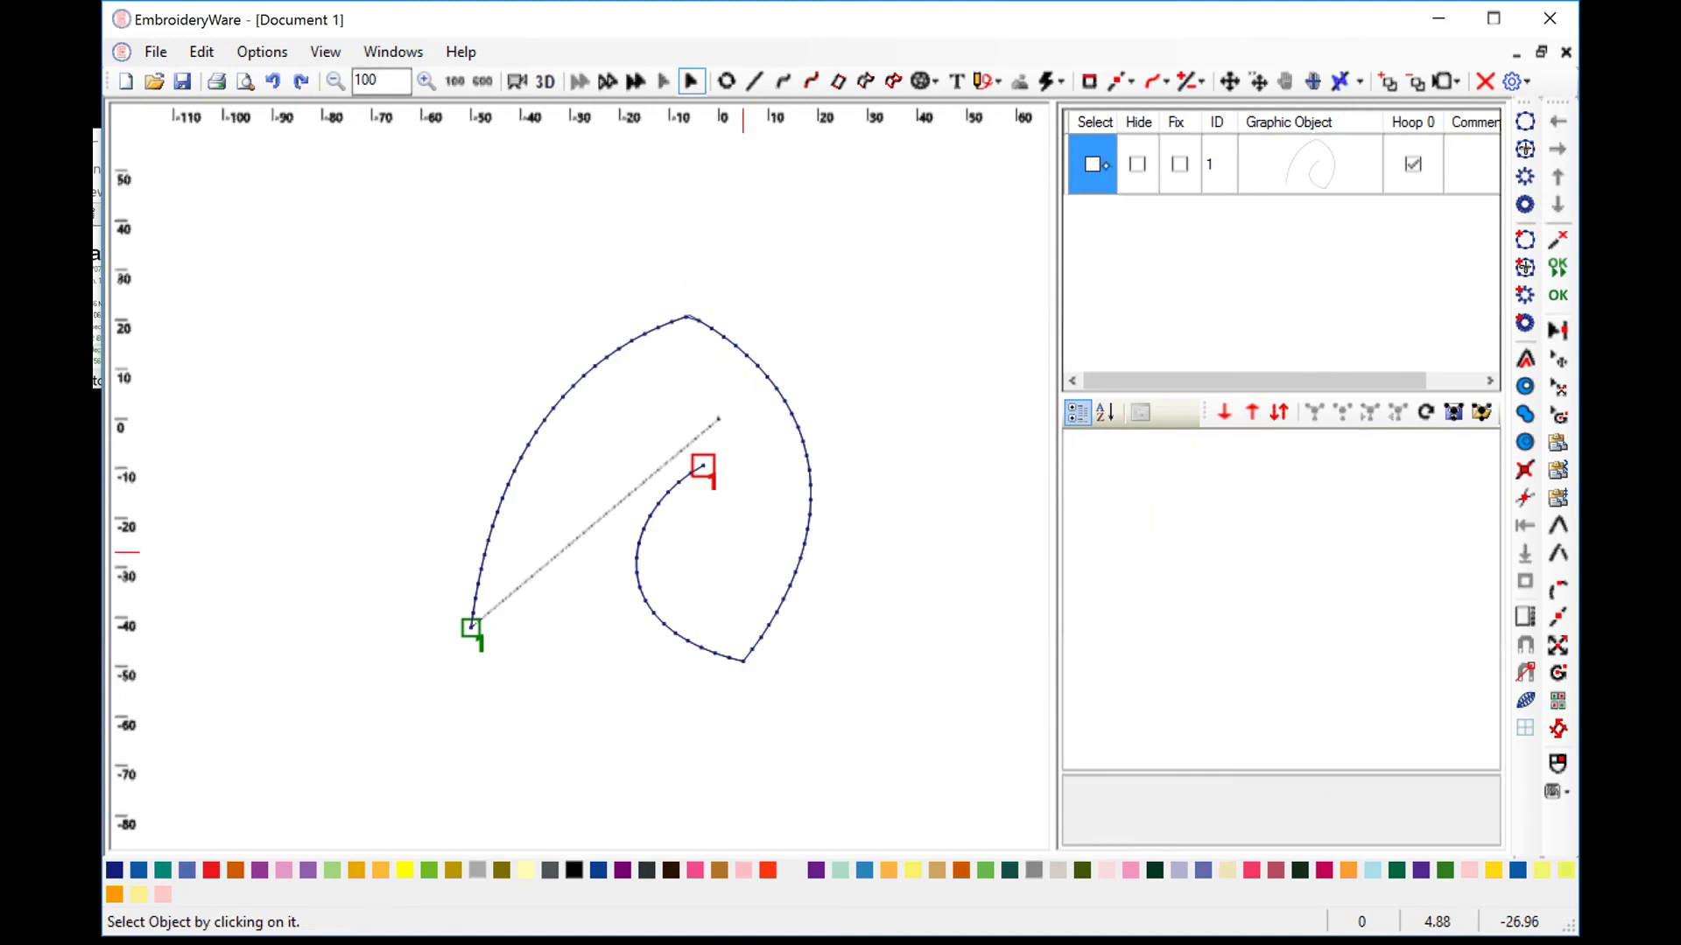
Edit the curve's top point: line it up with its two control handles, adjust the handles, and pull the point back up into a corner.
{"action": "left_click", "coordinate": [1093, 165]}
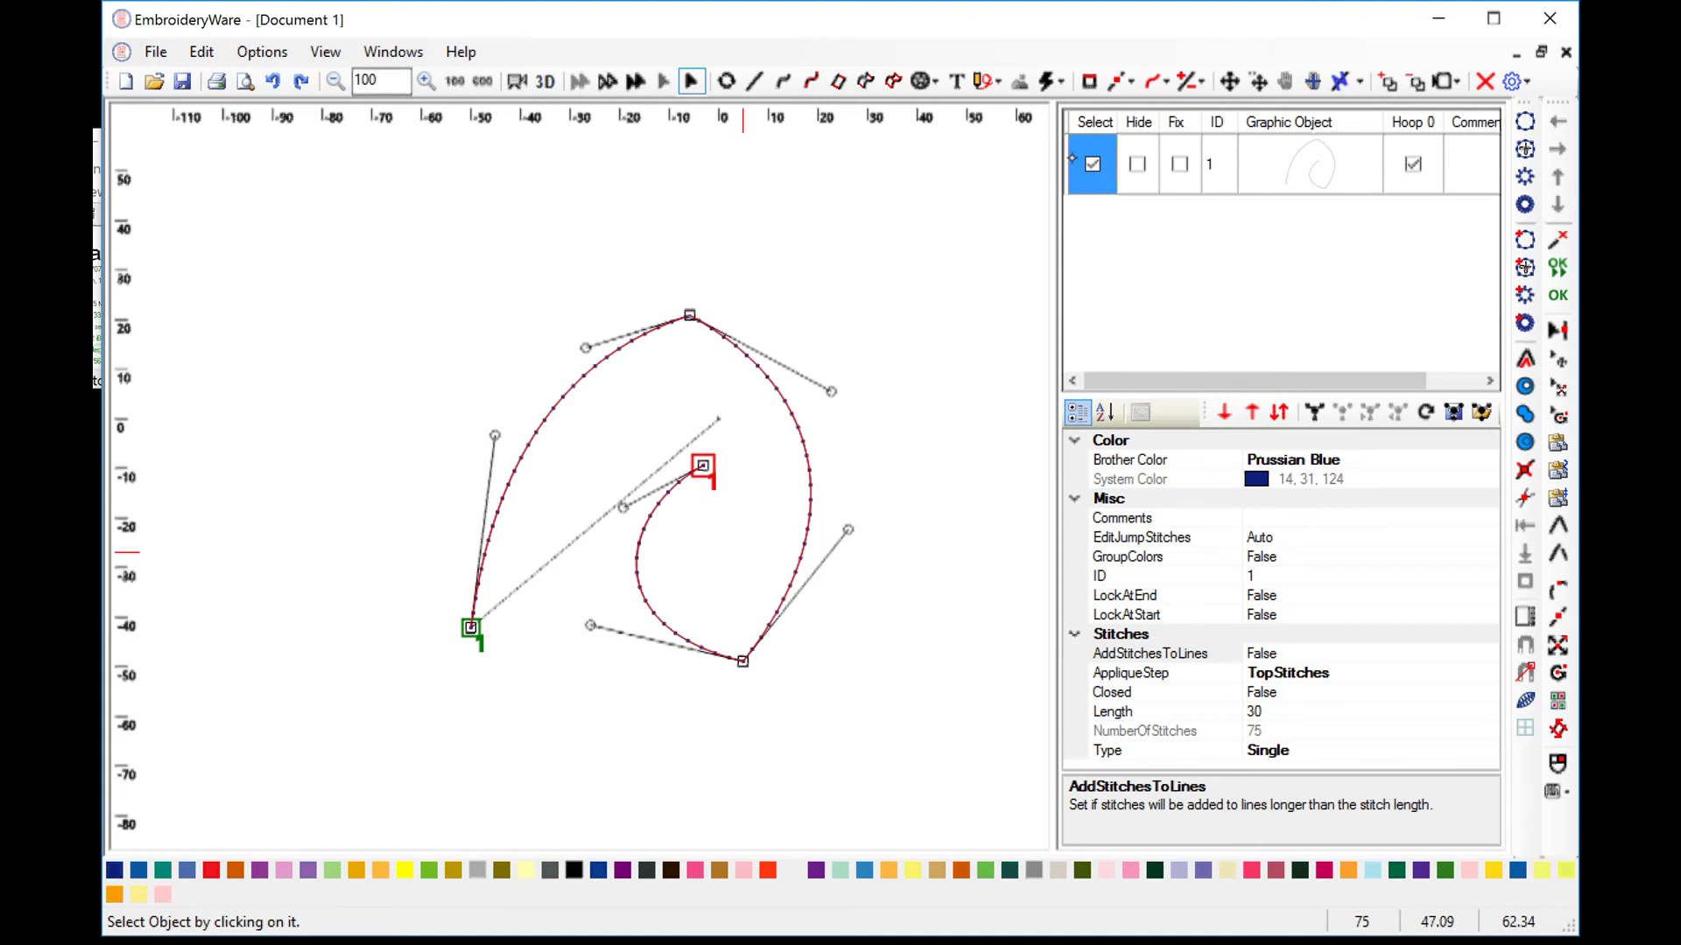
{"action": "left_click", "coordinate": [1121, 81]}
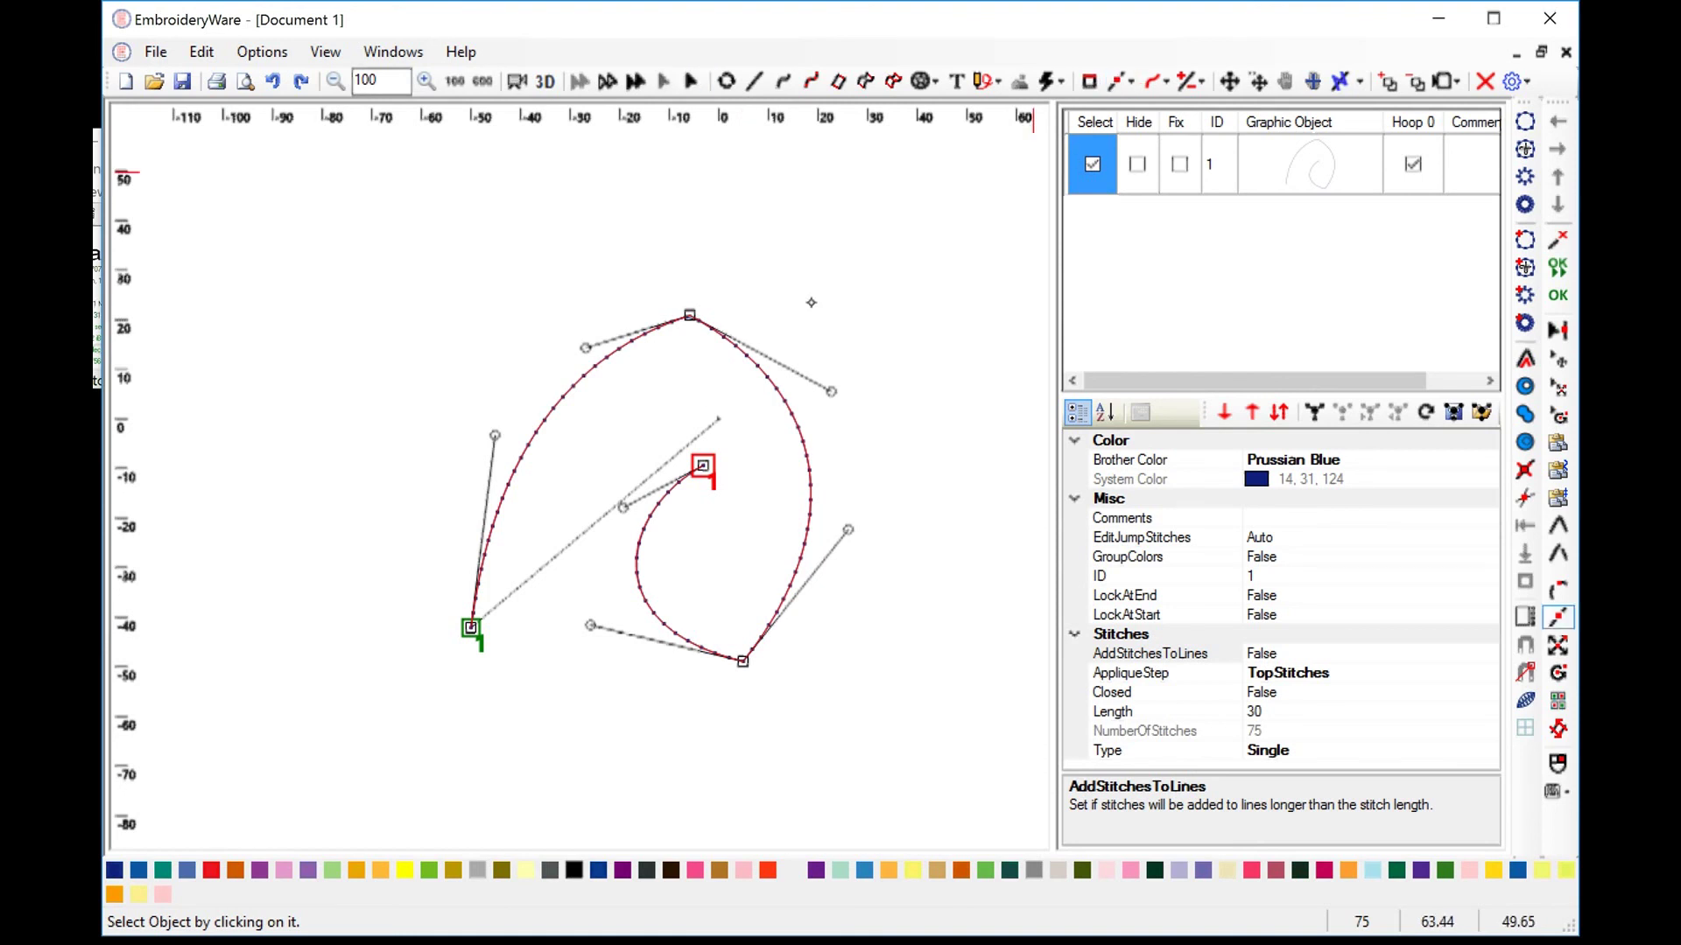
{"action": "left_click", "coordinate": [690, 314]}
{"action": "left_click", "coordinate": [692, 361]}
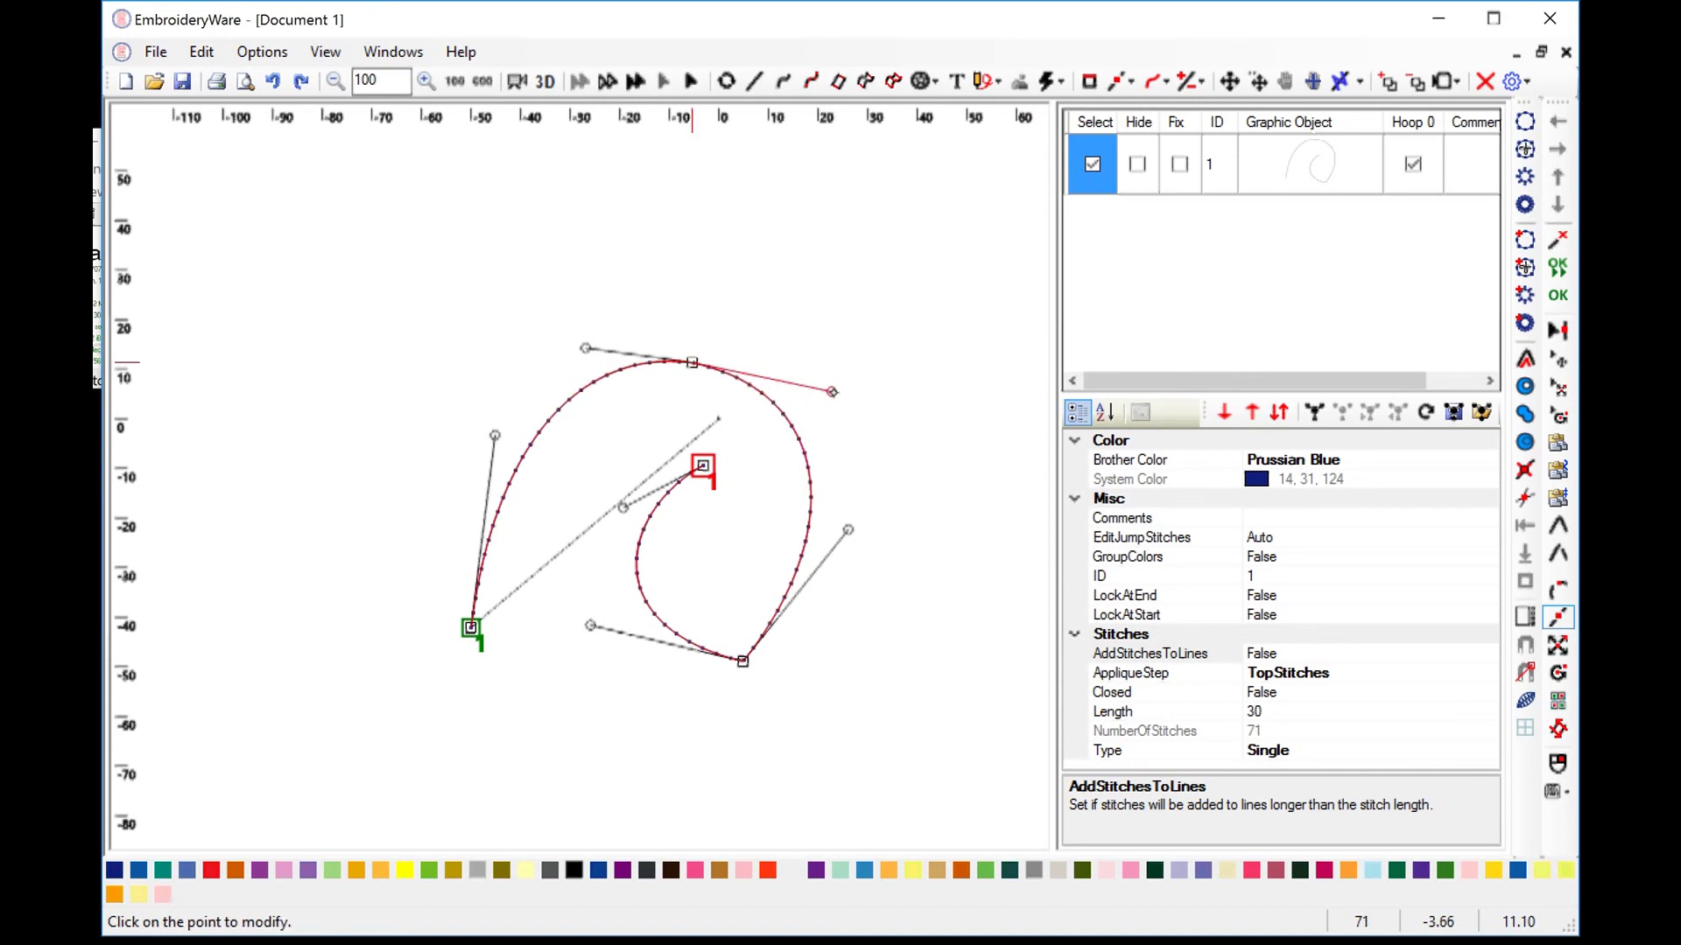
{"action": "left_click", "coordinate": [832, 389]}
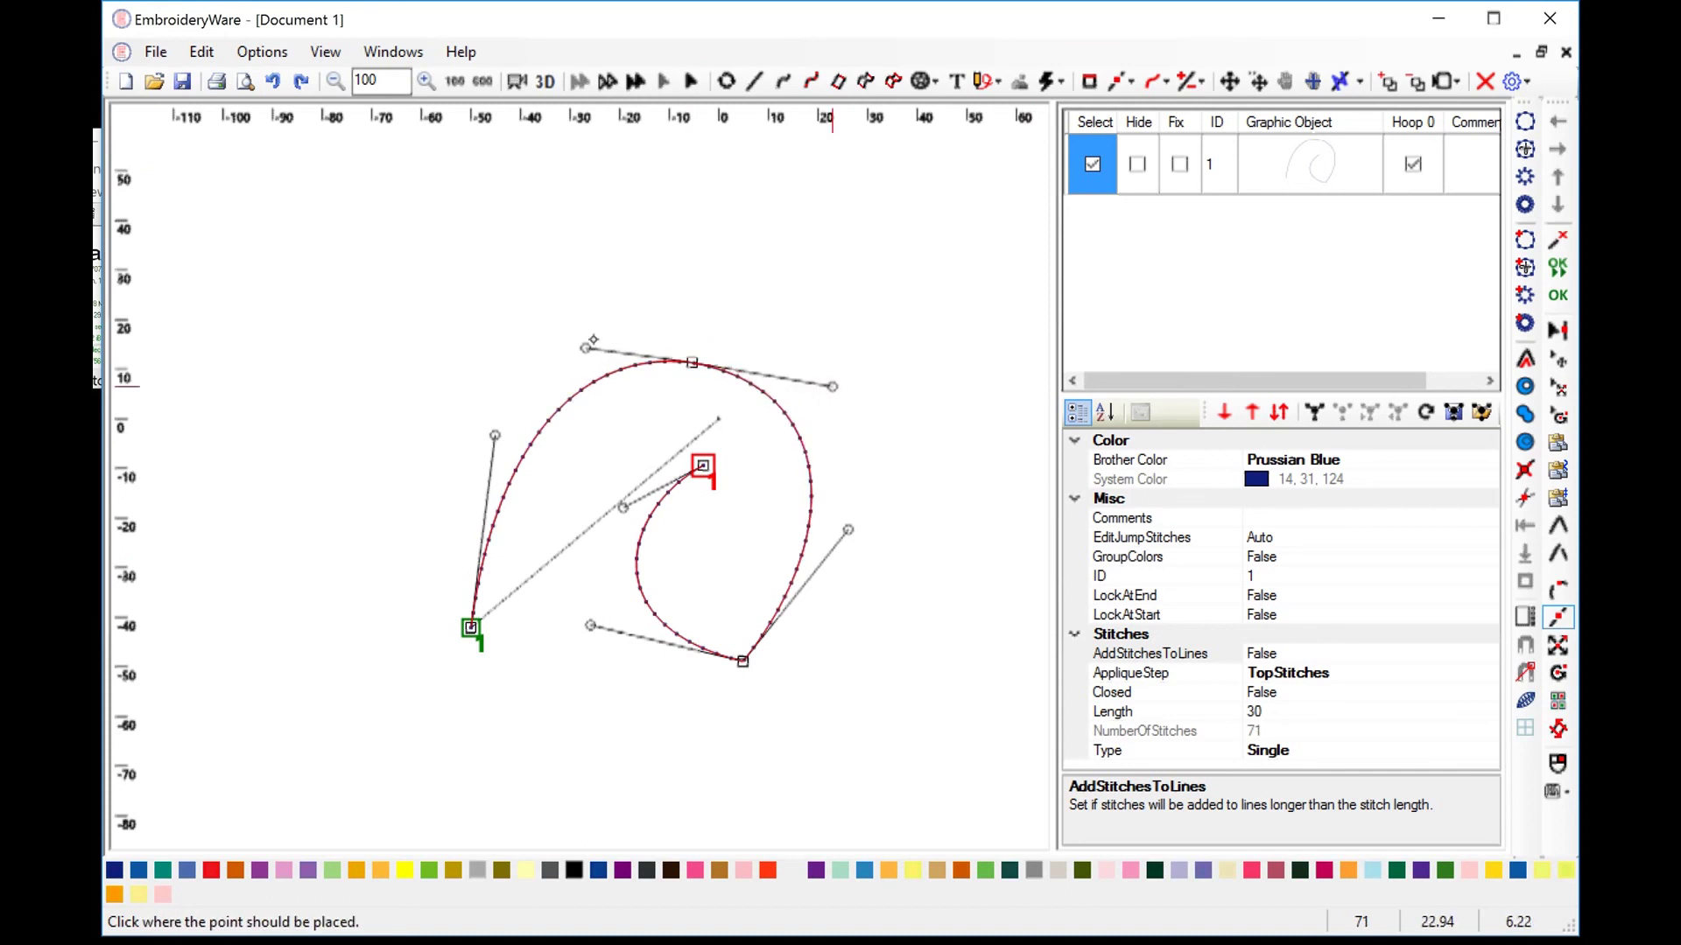
{"action": "left_click", "coordinate": [583, 345]}
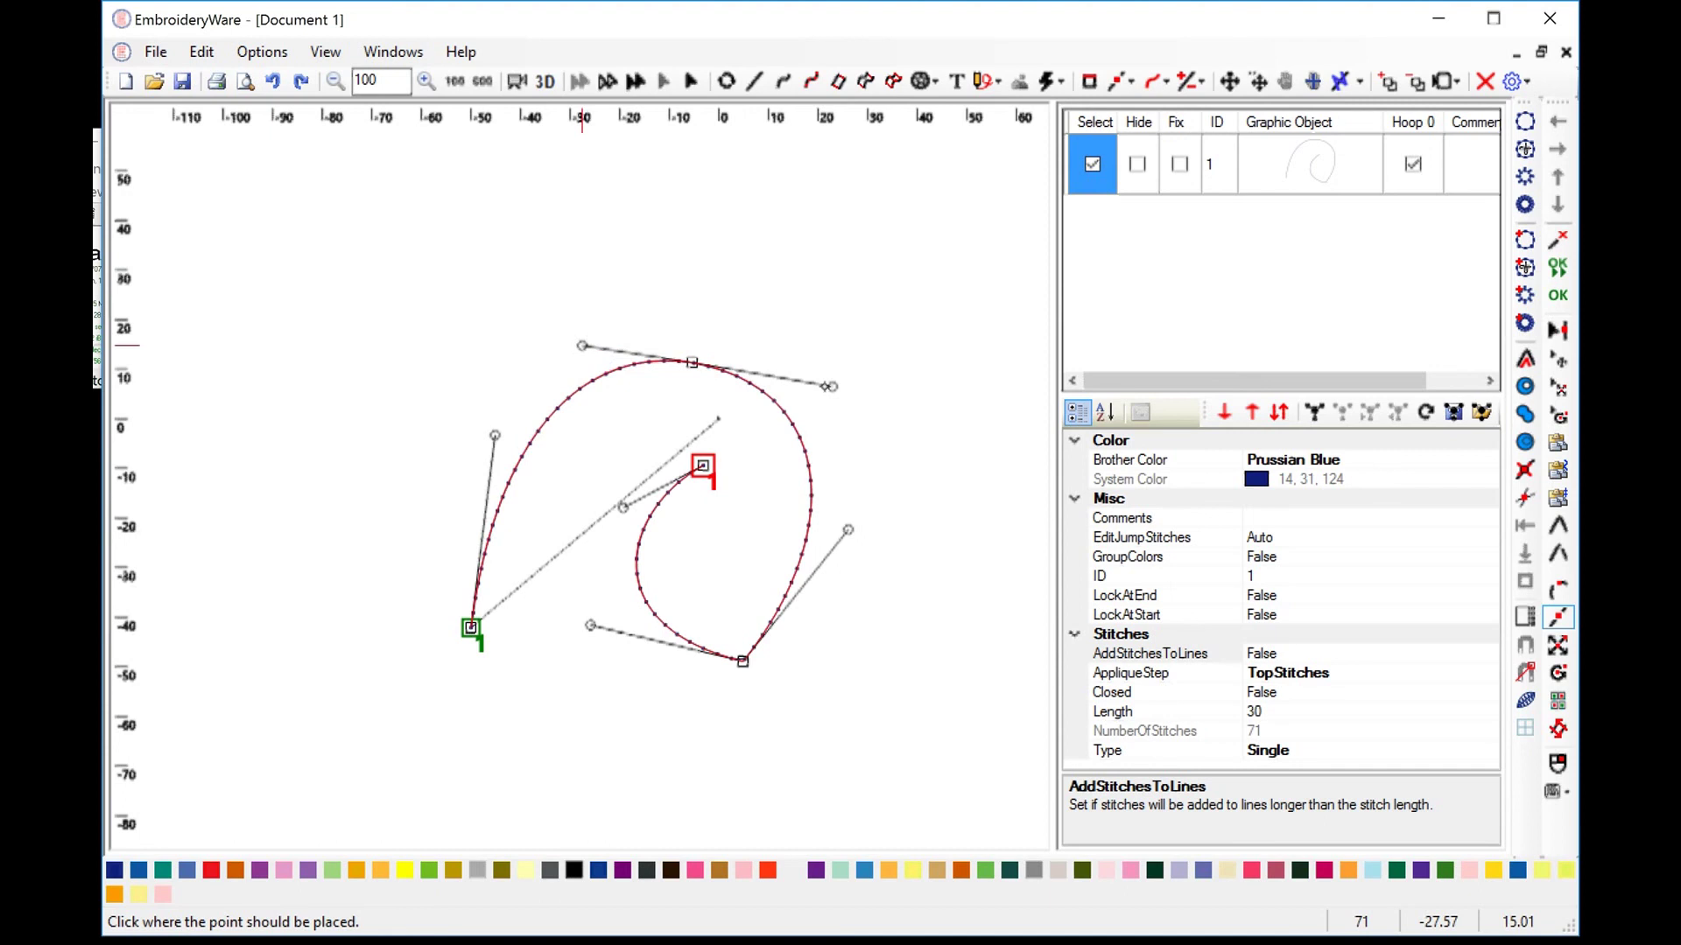
{"action": "left_click", "coordinate": [696, 364]}
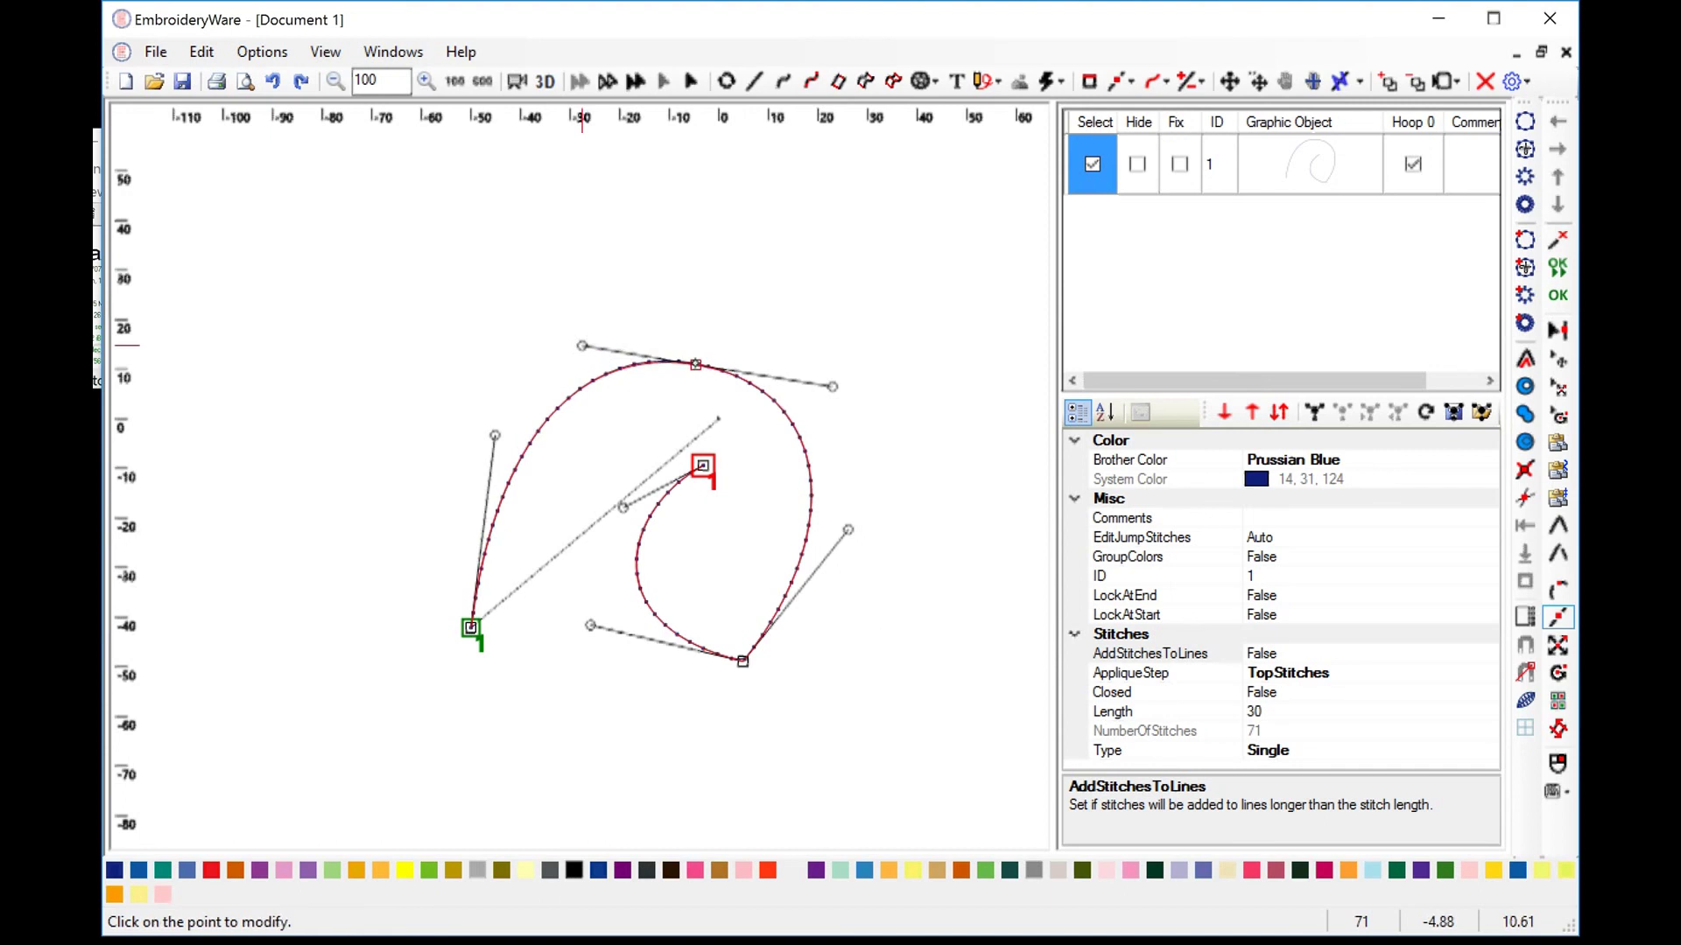
{"action": "left_click_drag", "start_coordinate": [696, 364], "coordinate": [713, 293]}
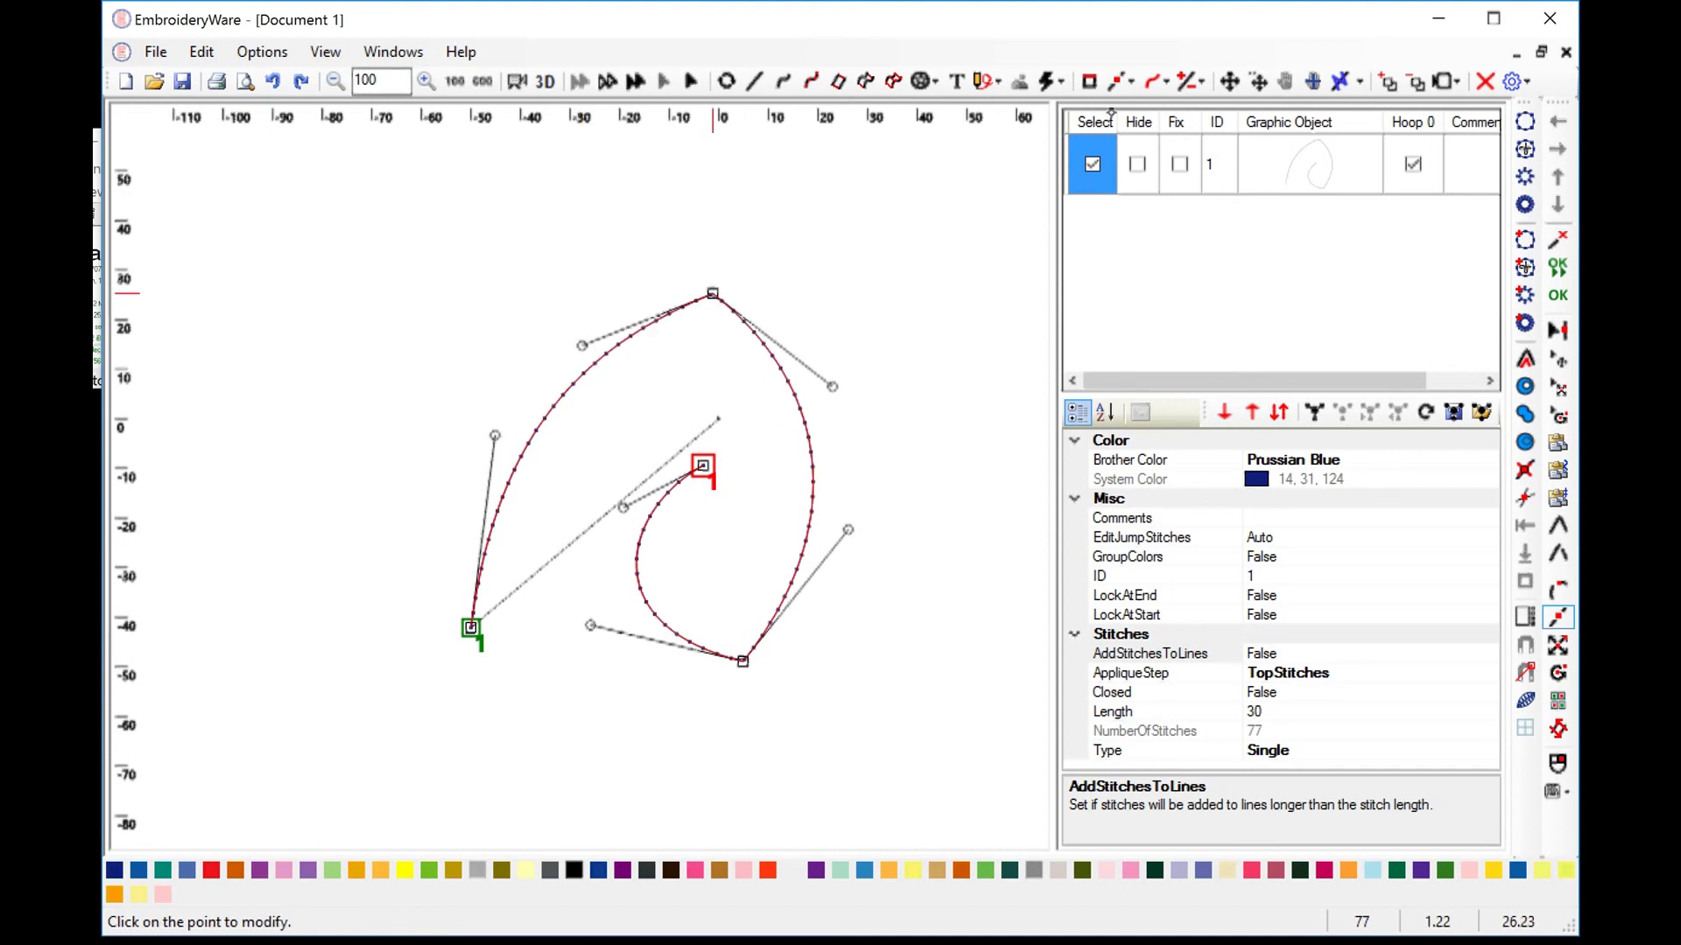
Add tangents to the curve's top and bottom corner points.
{"action": "left_click", "coordinate": [1122, 80]}
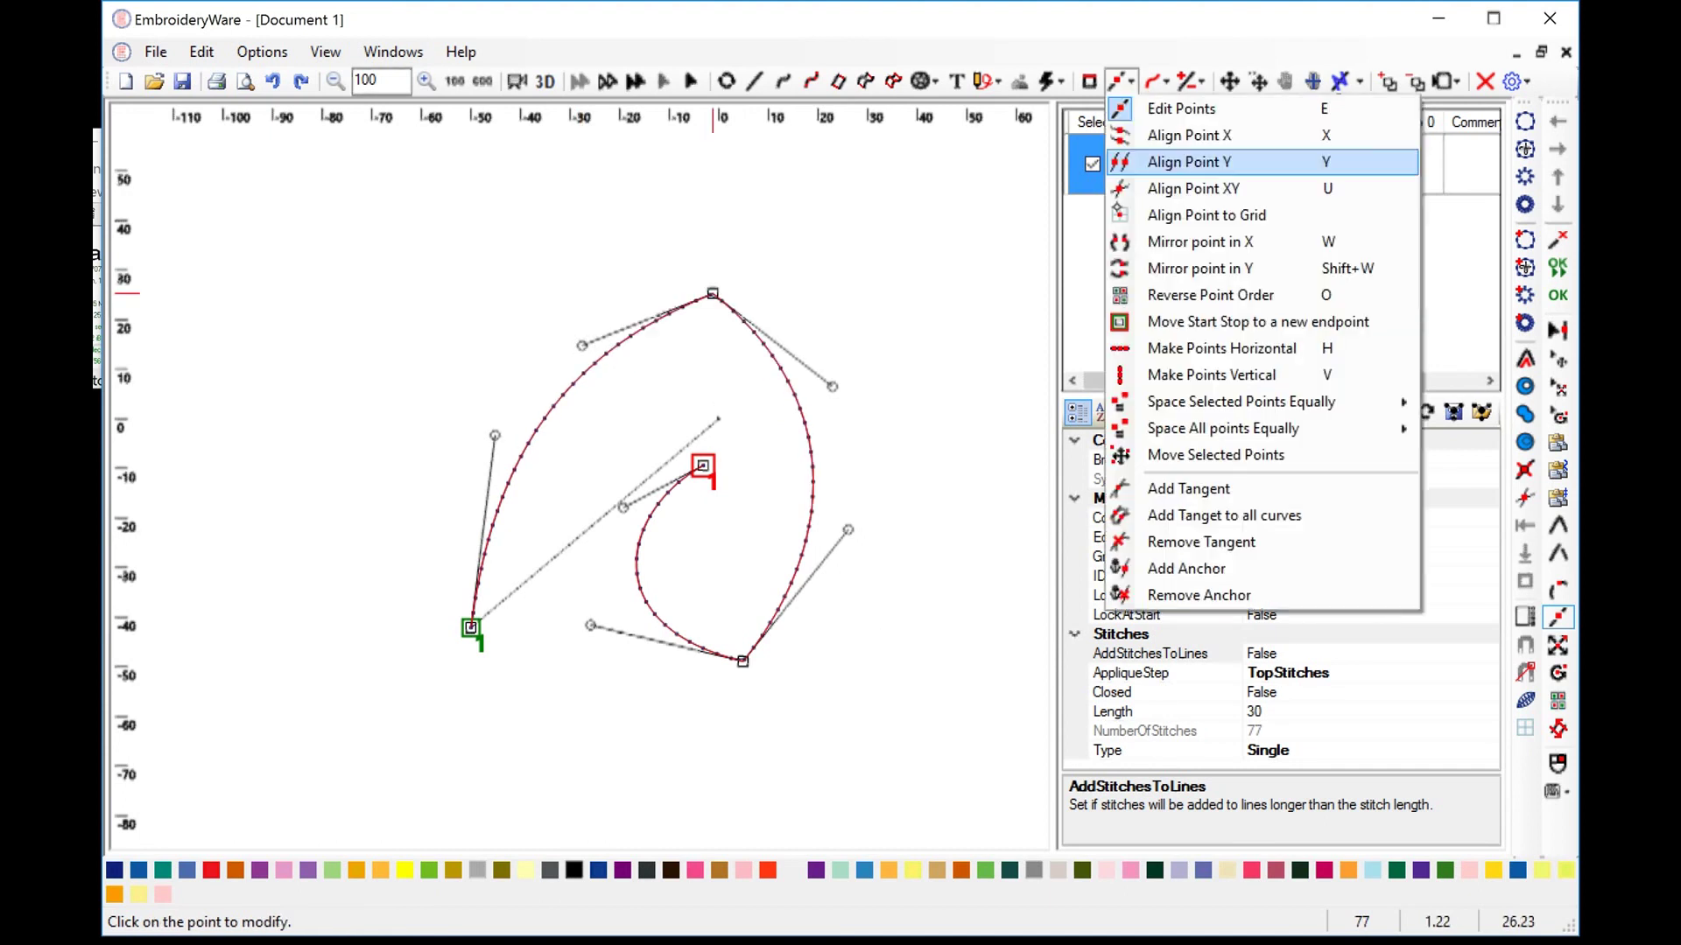
{"action": "left_click", "coordinate": [1202, 490]}
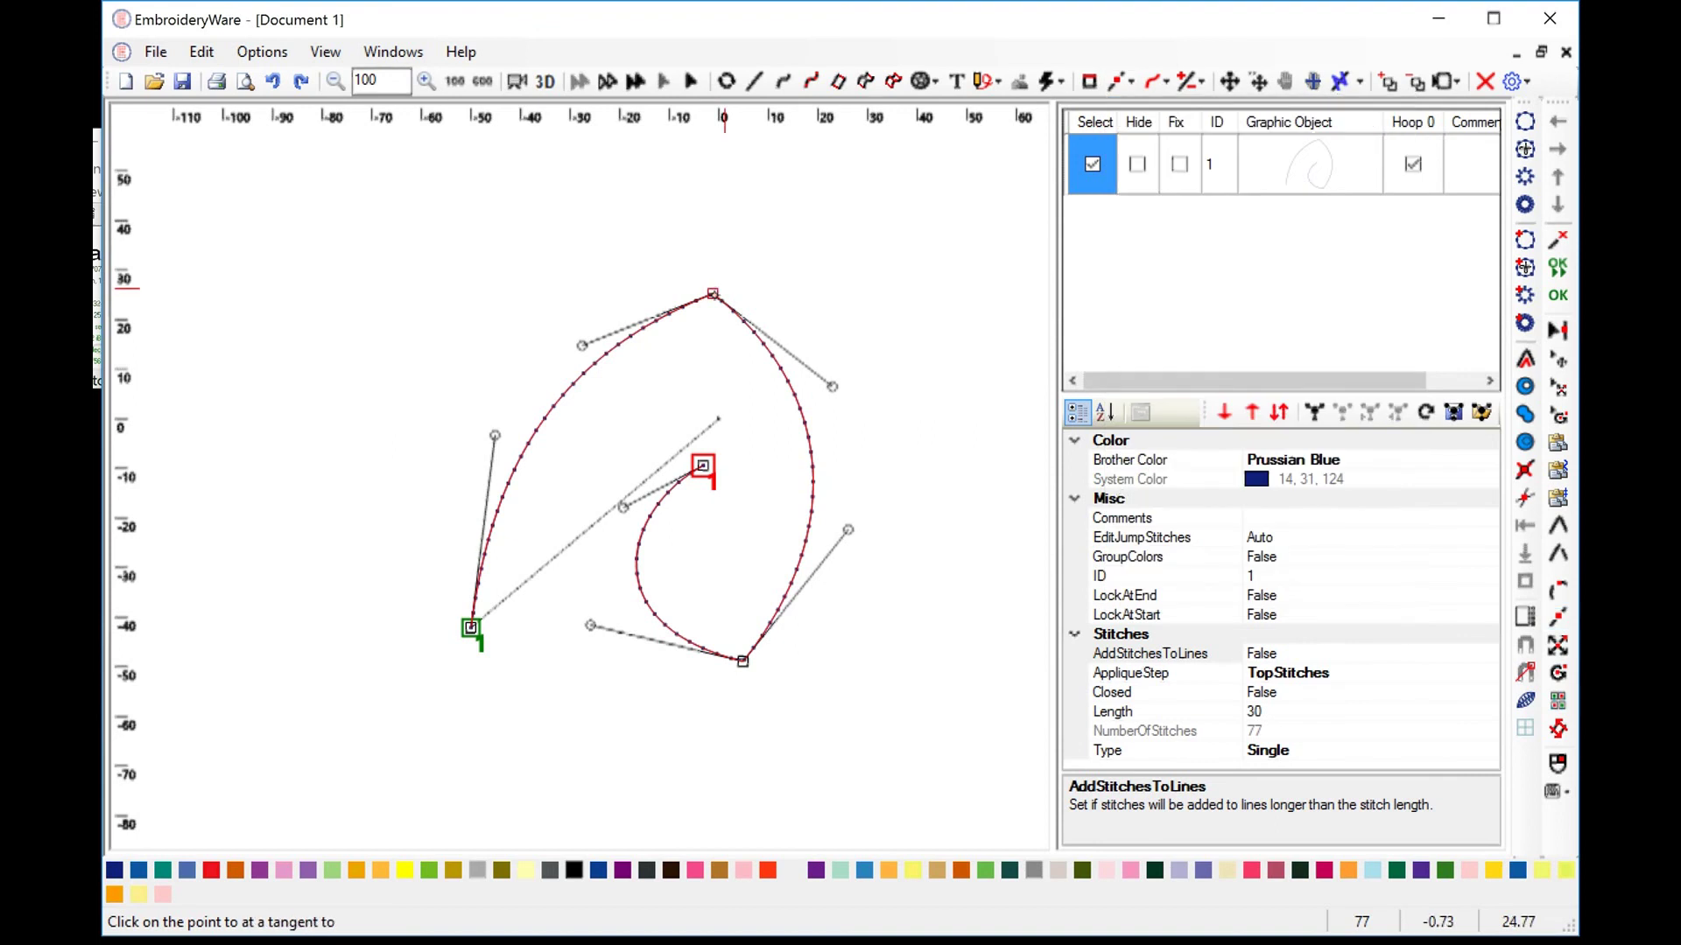
{"action": "left_click", "coordinate": [713, 293]}
{"action": "left_click", "coordinate": [742, 661]}
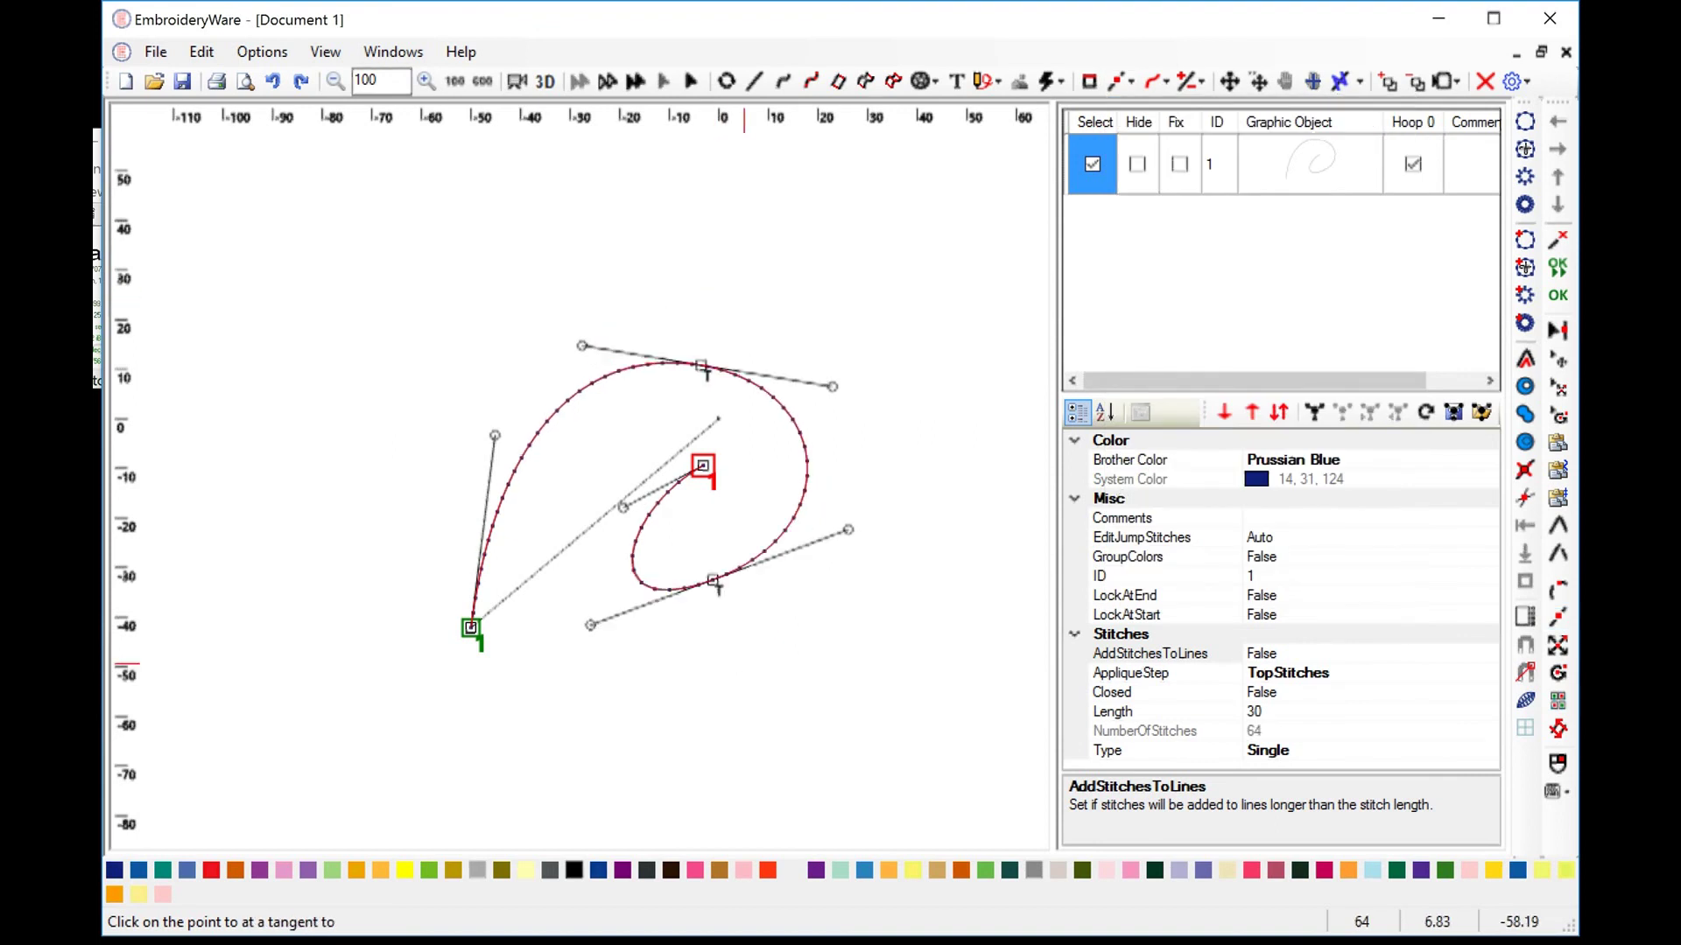
Move the curve's tangent top point up to about (-5, 26) and shorten its right-hand control handle.
{"action": "left_click", "coordinate": [1123, 81]}
{"action": "left_click", "coordinate": [1181, 109]}
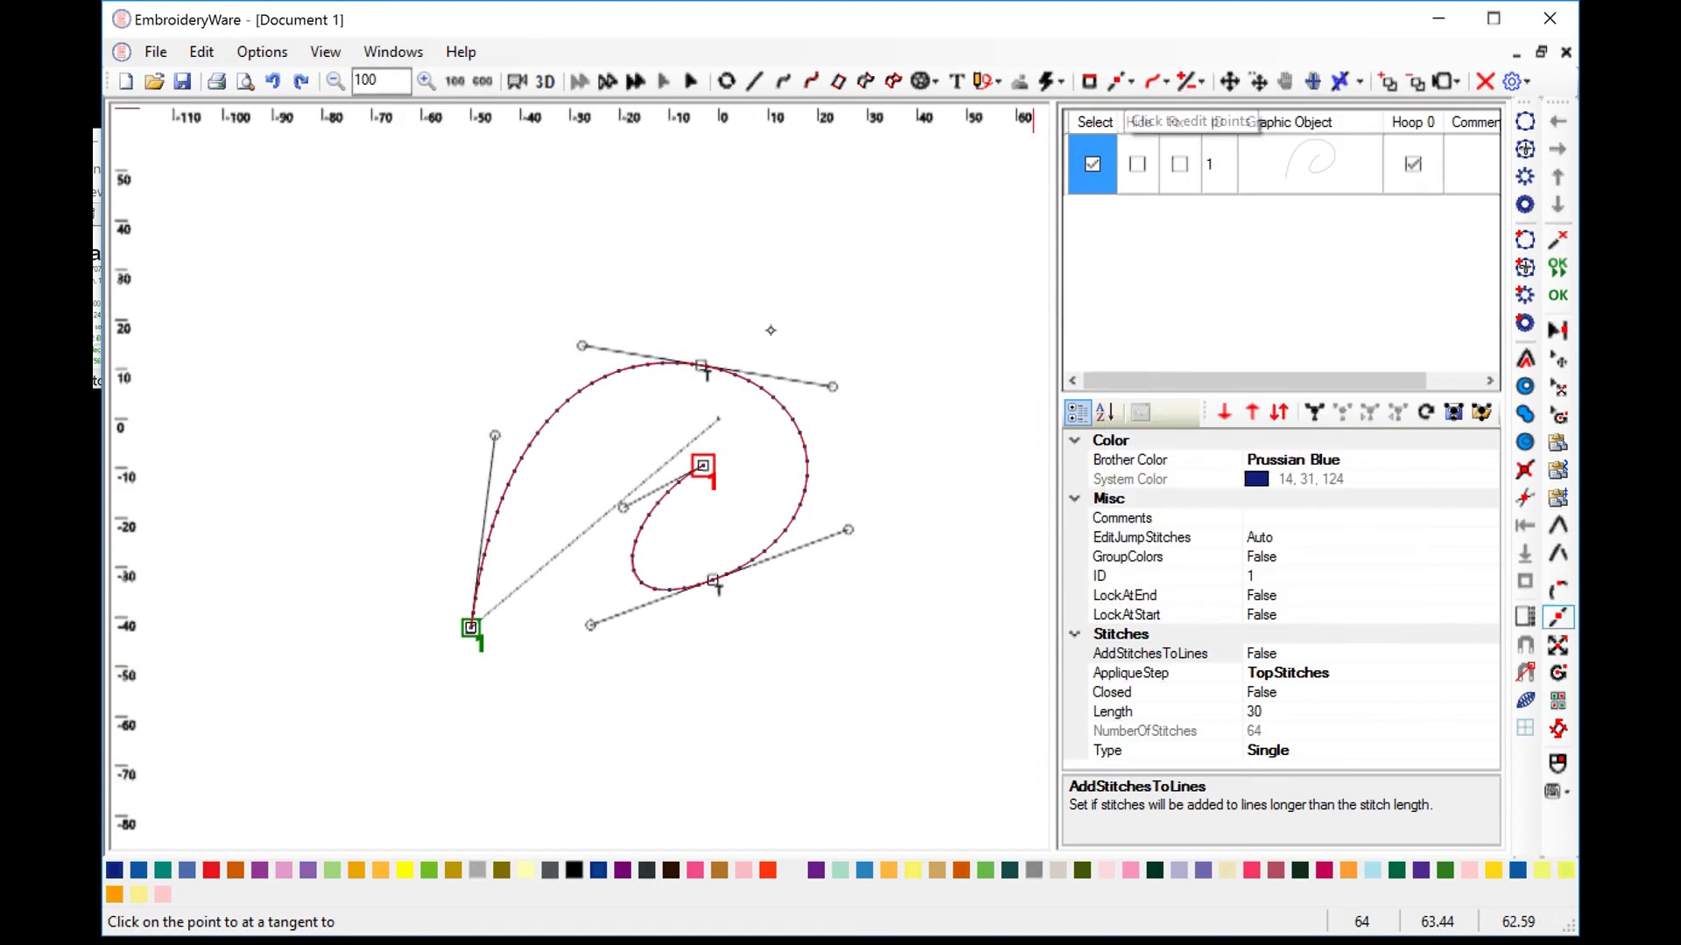
{"action": "left_click", "coordinate": [700, 366]}
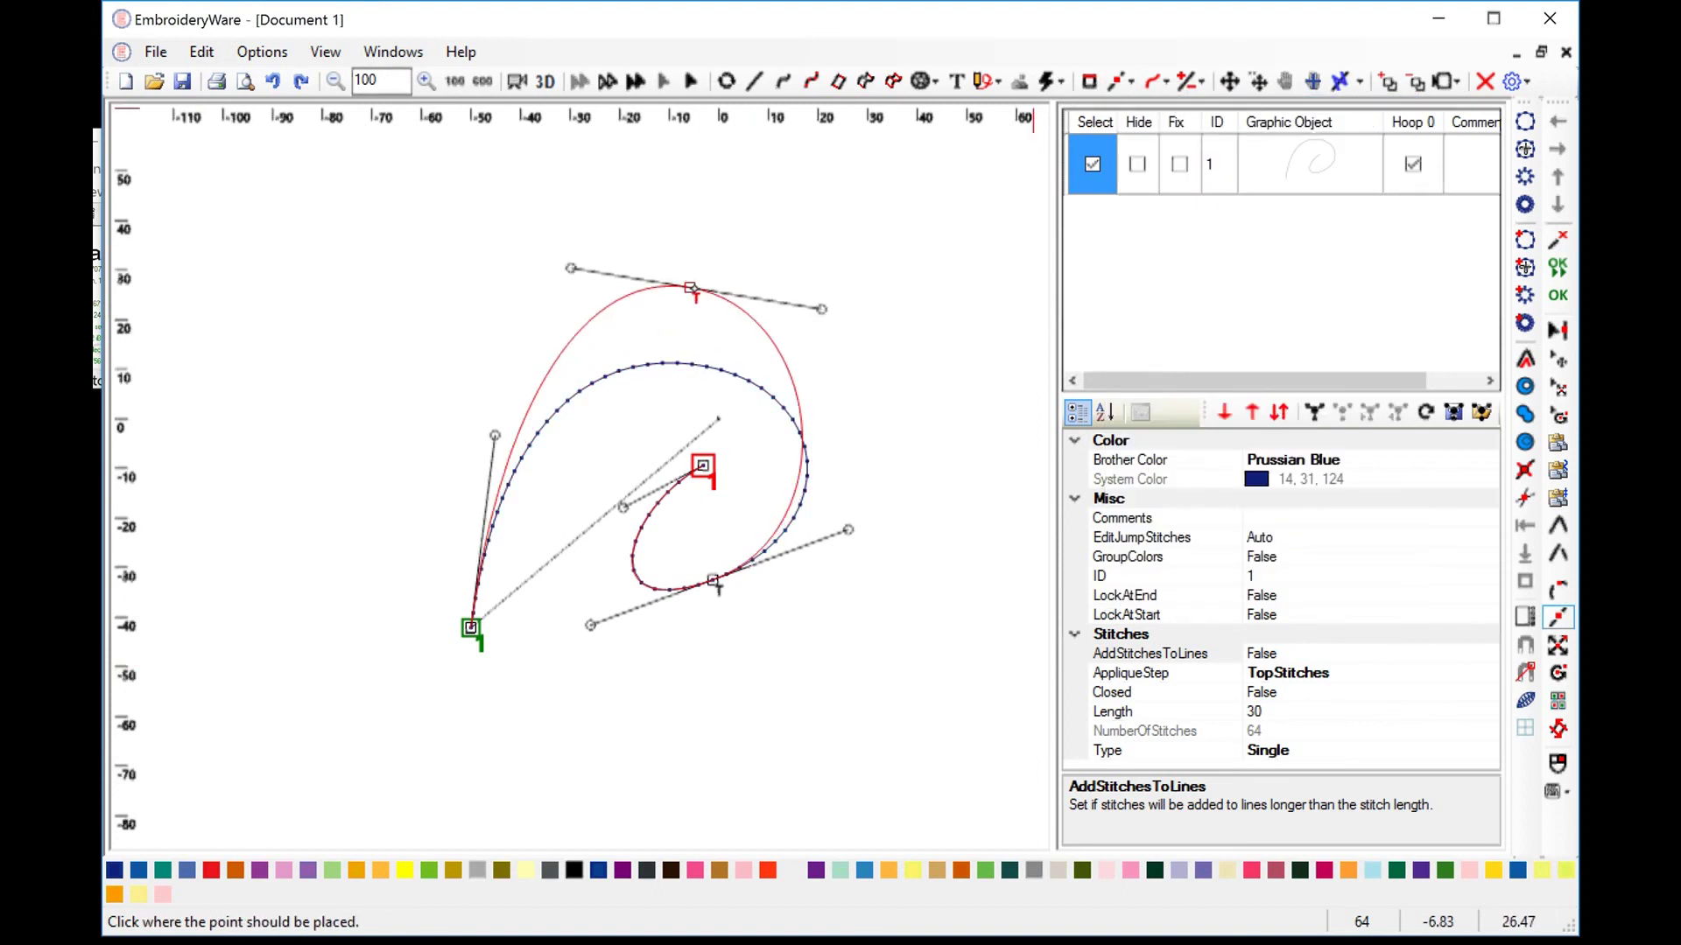
{"action": "left_click", "coordinate": [695, 288]}
{"action": "left_click", "coordinate": [829, 310]}
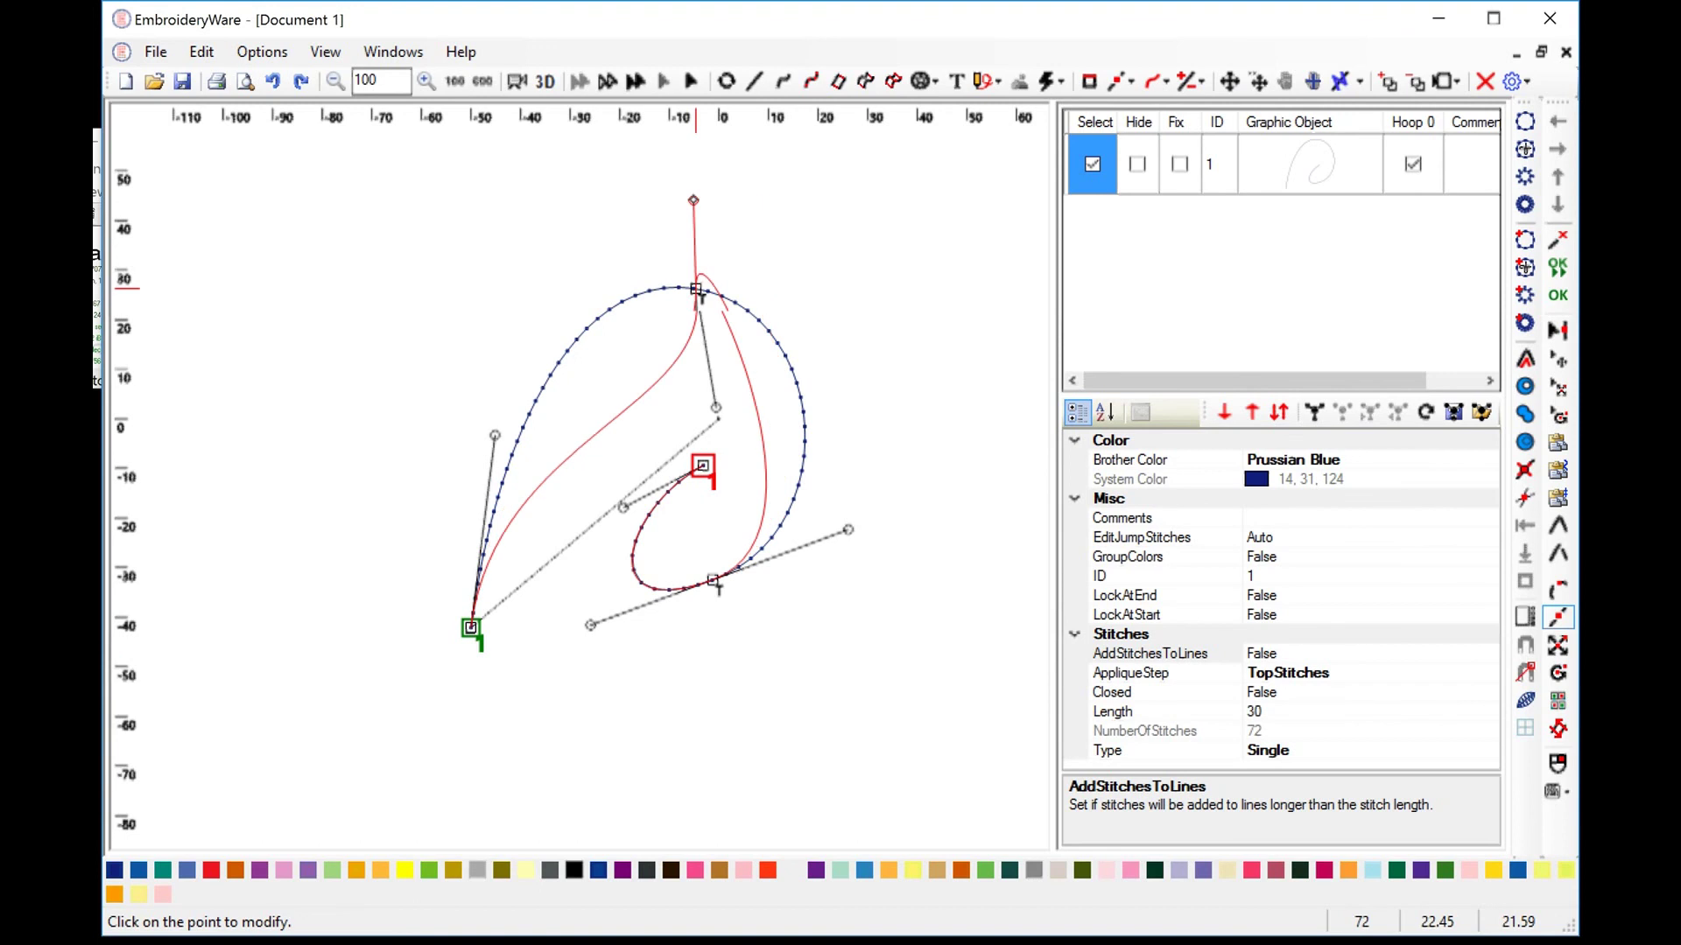
{"action": "left_click", "coordinate": [770, 321]}
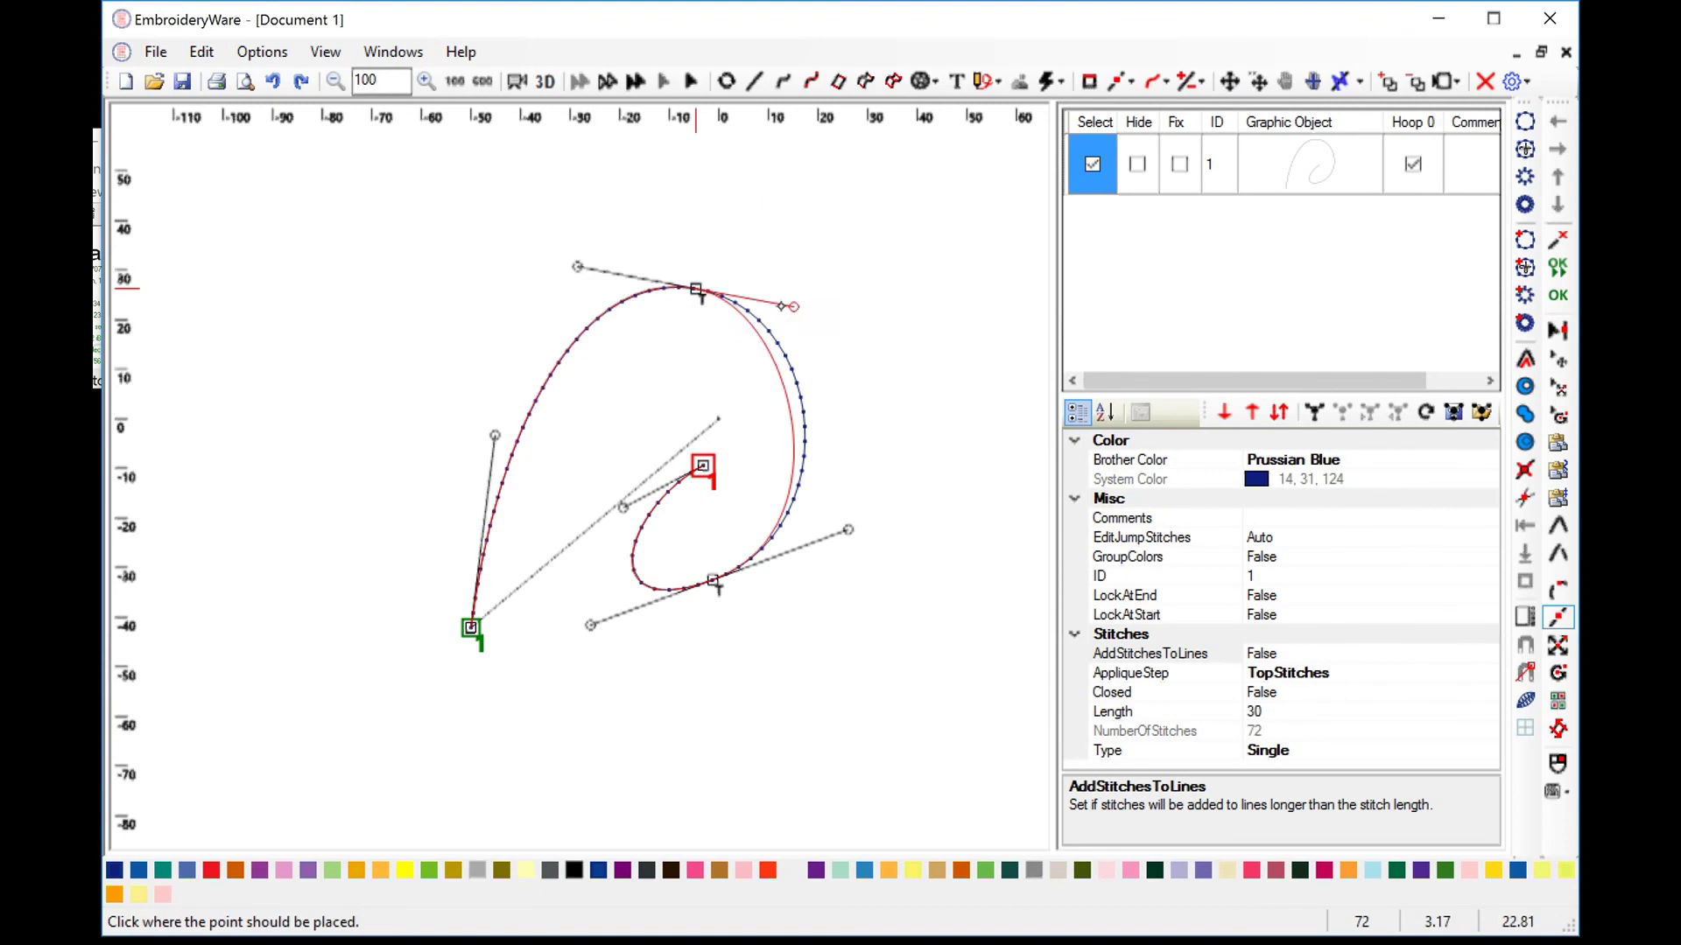
{"action": "left_click", "coordinate": [781, 306]}
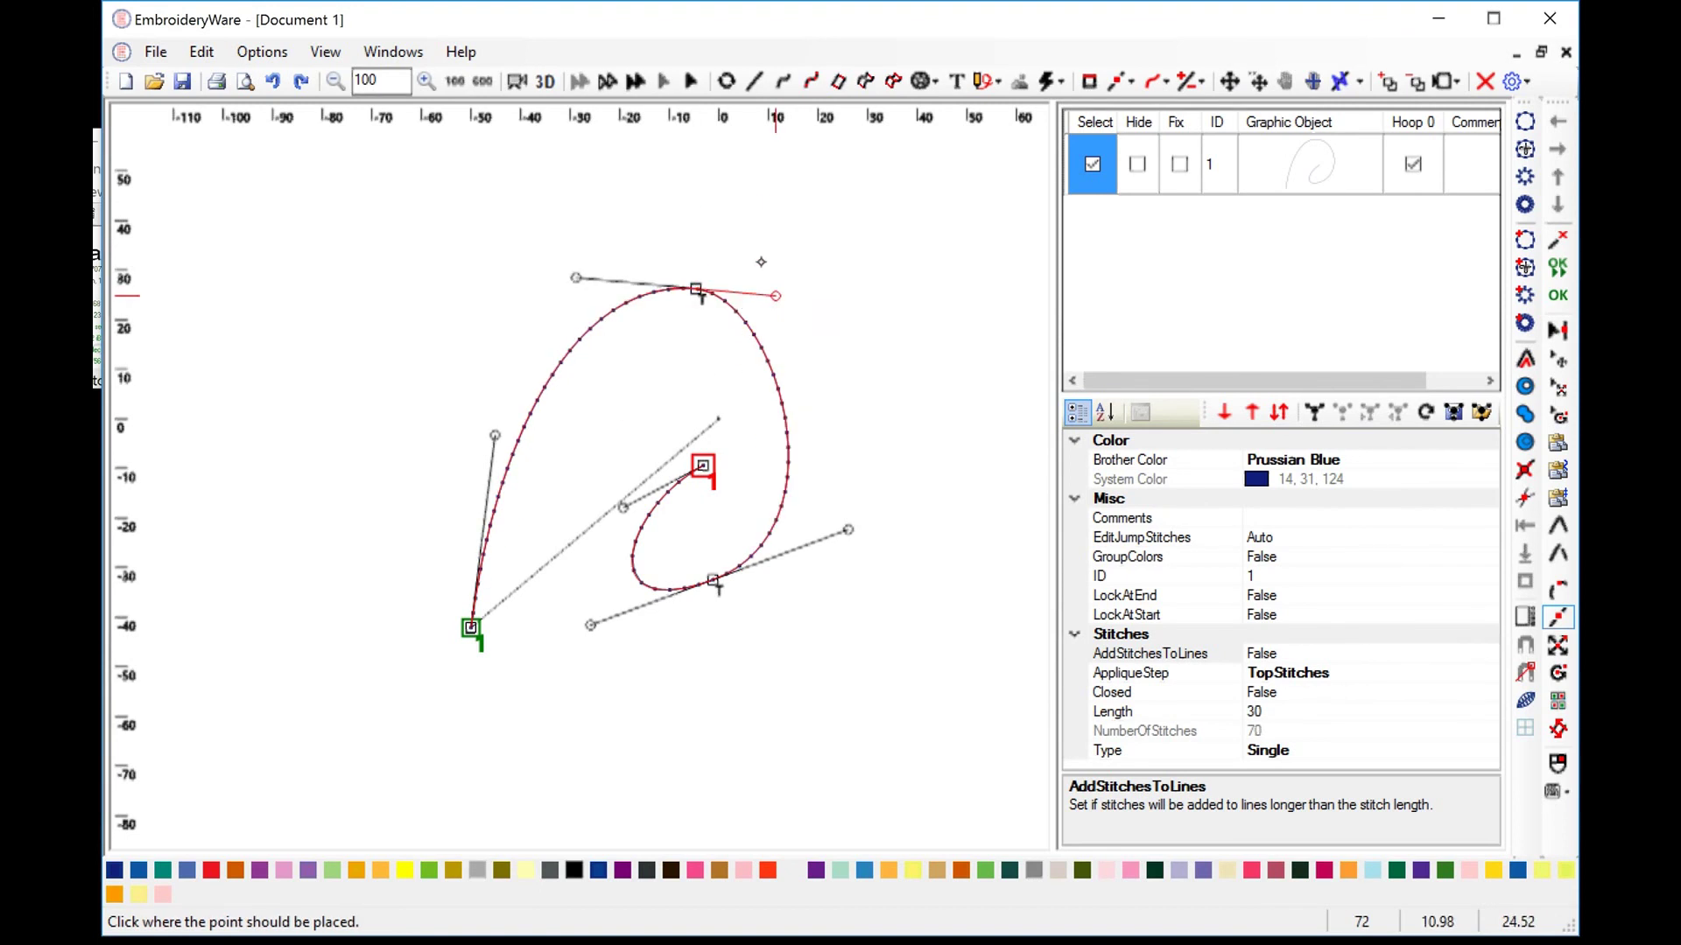
Move the tangent top point to about (-1, 20), level its handles, and swing the bottom tangent point's right-hand handle down to about (21, -28).
{"action": "left_click", "coordinate": [696, 289]}
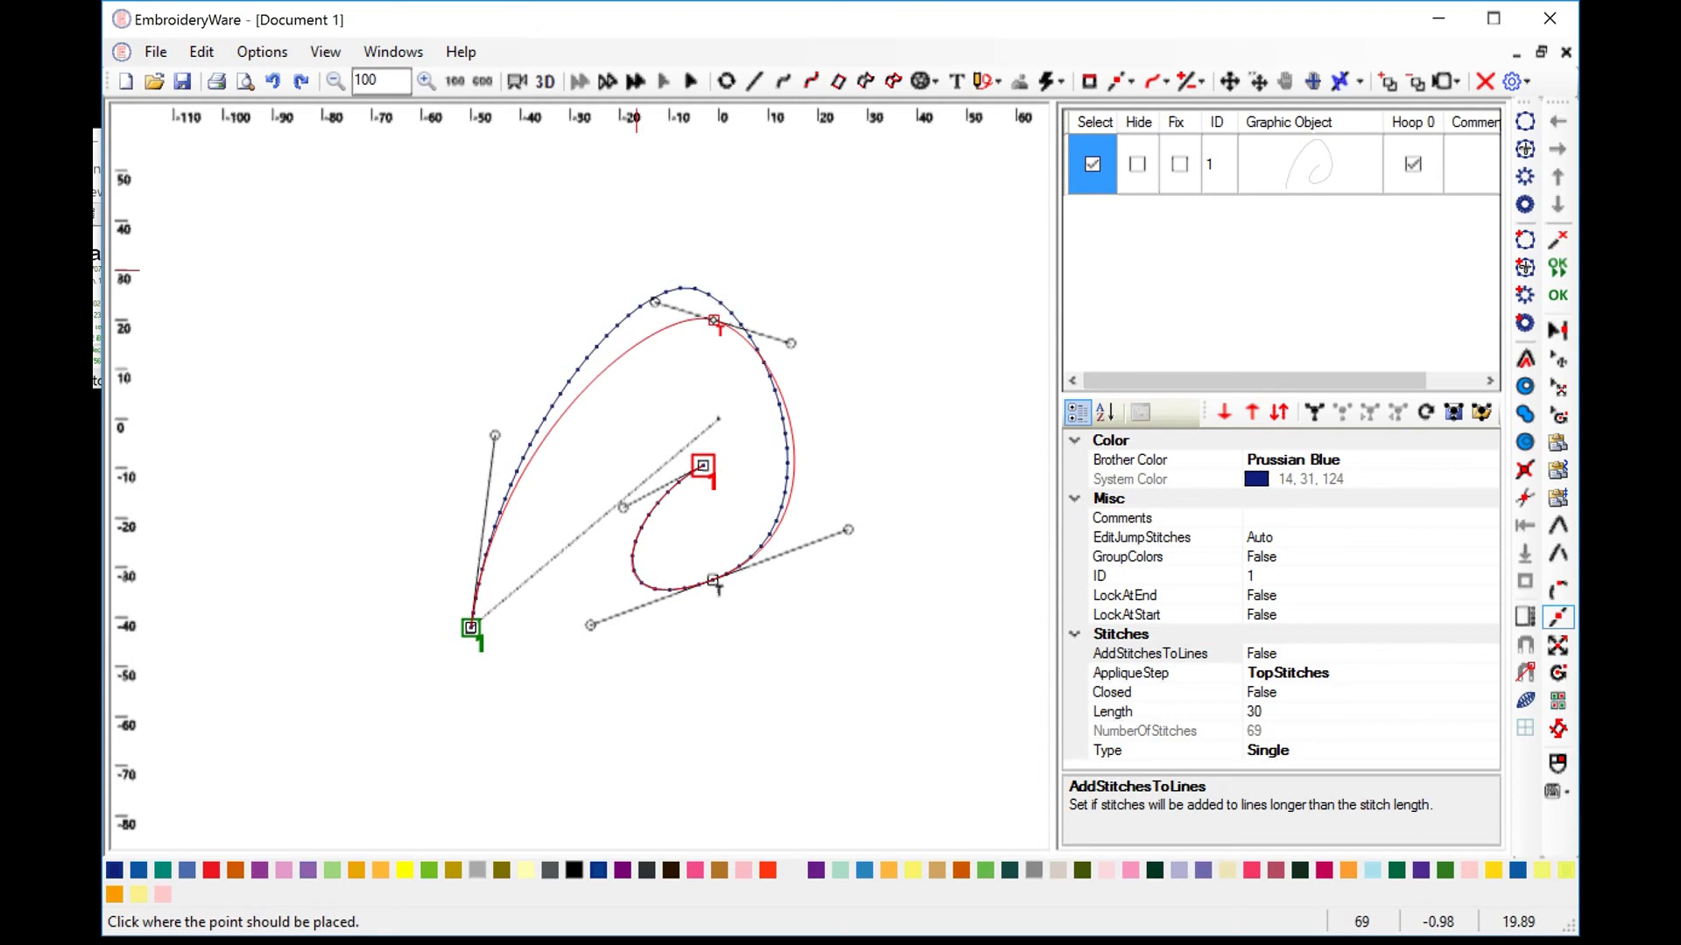
{"action": "left_click", "coordinate": [714, 321]}
{"action": "left_click", "coordinate": [791, 318]}
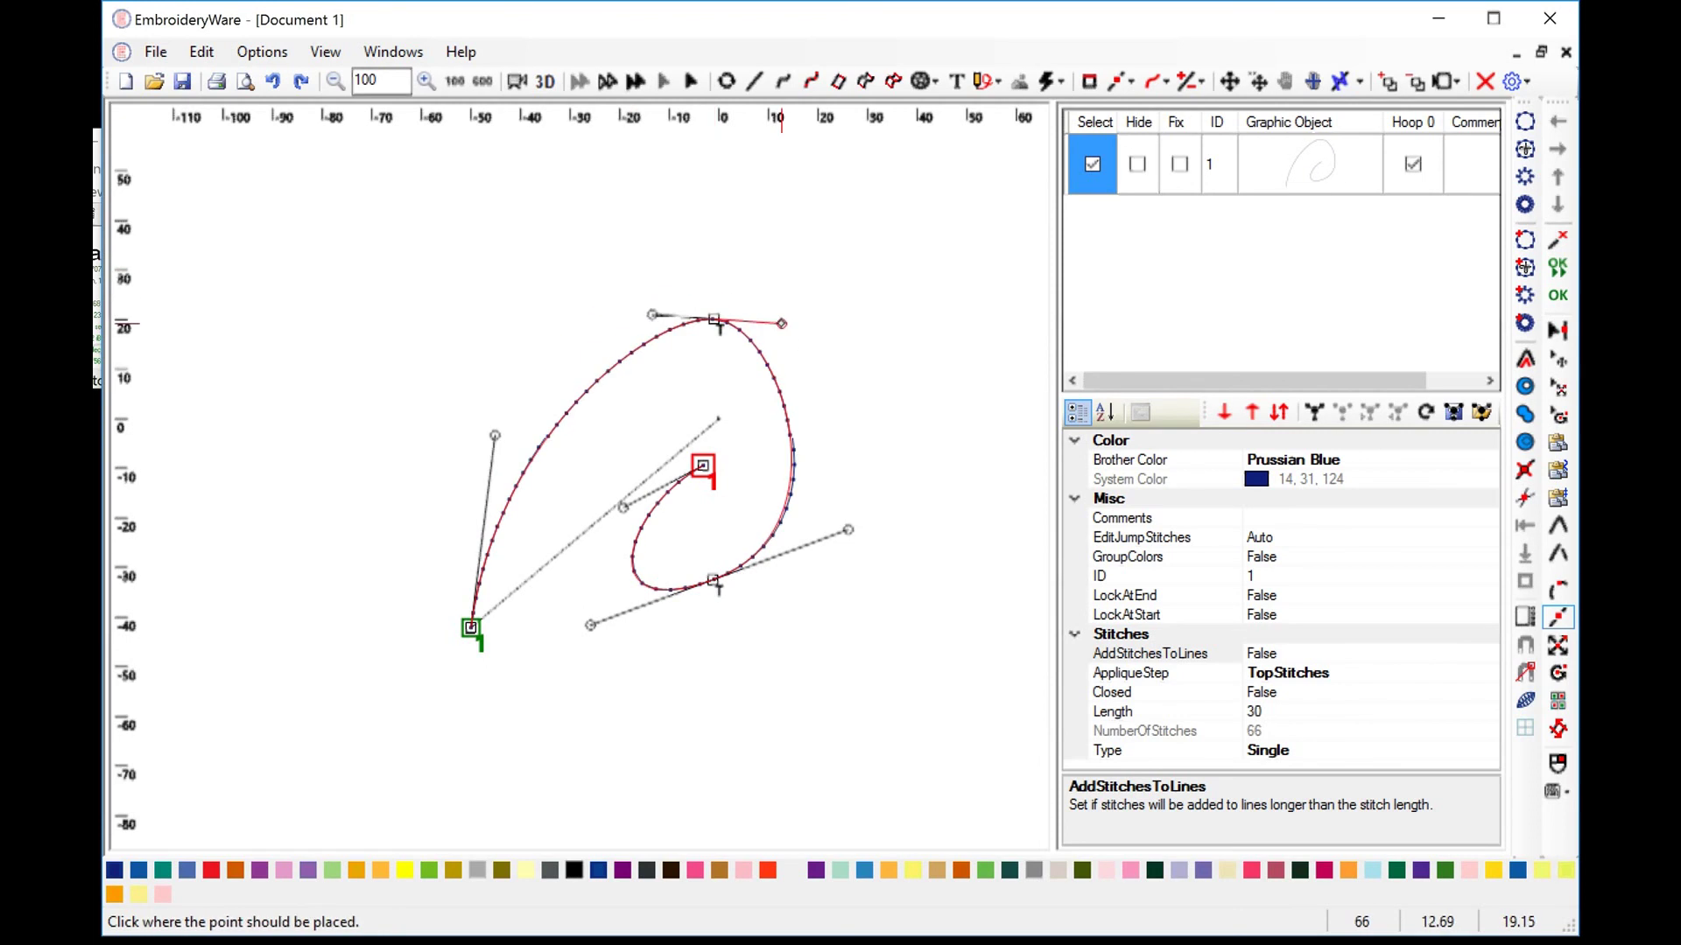
{"action": "left_click", "coordinate": [782, 323]}
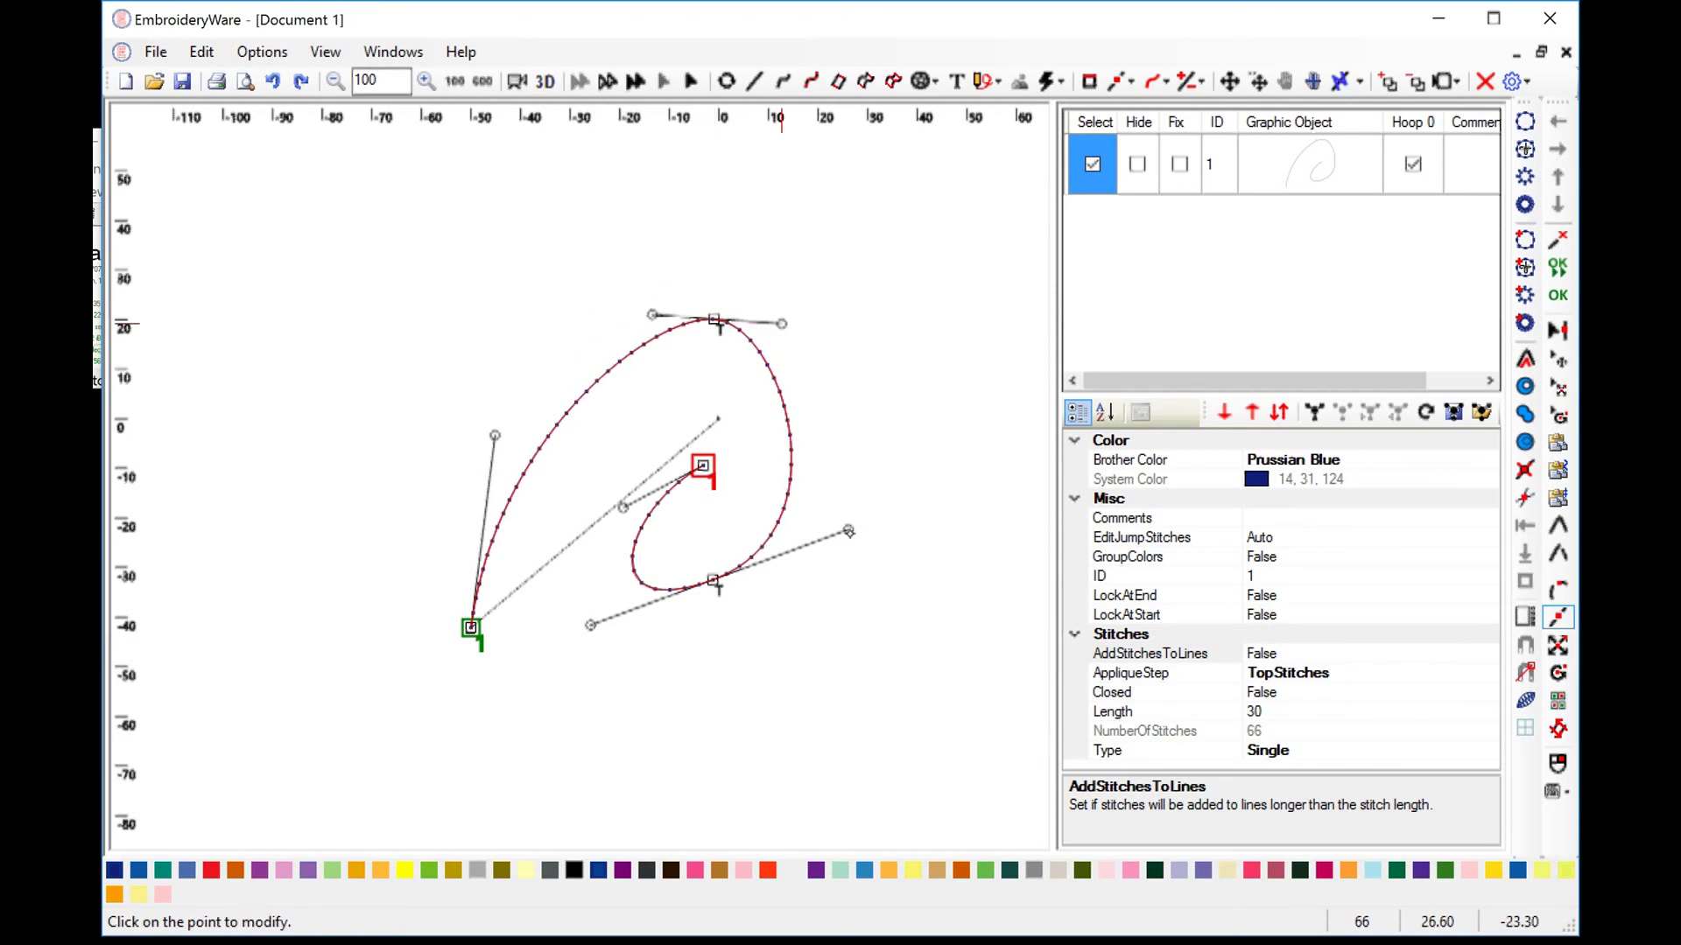
{"action": "left_click", "coordinate": [849, 532]}
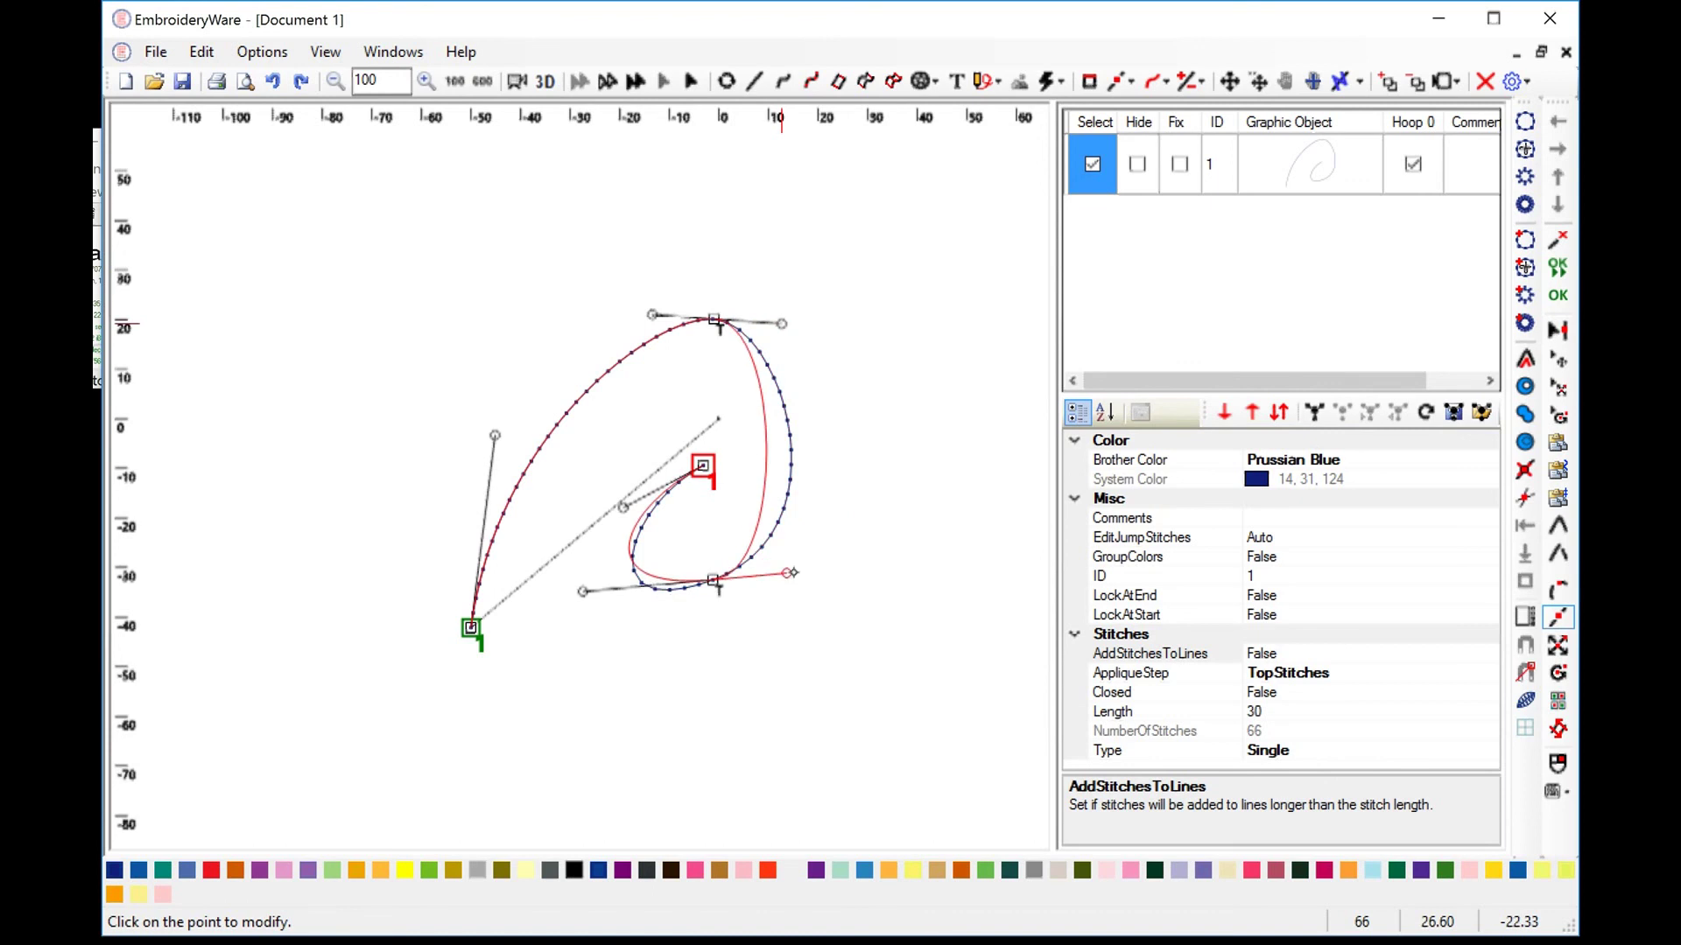
{"action": "left_click", "coordinate": [823, 556]}
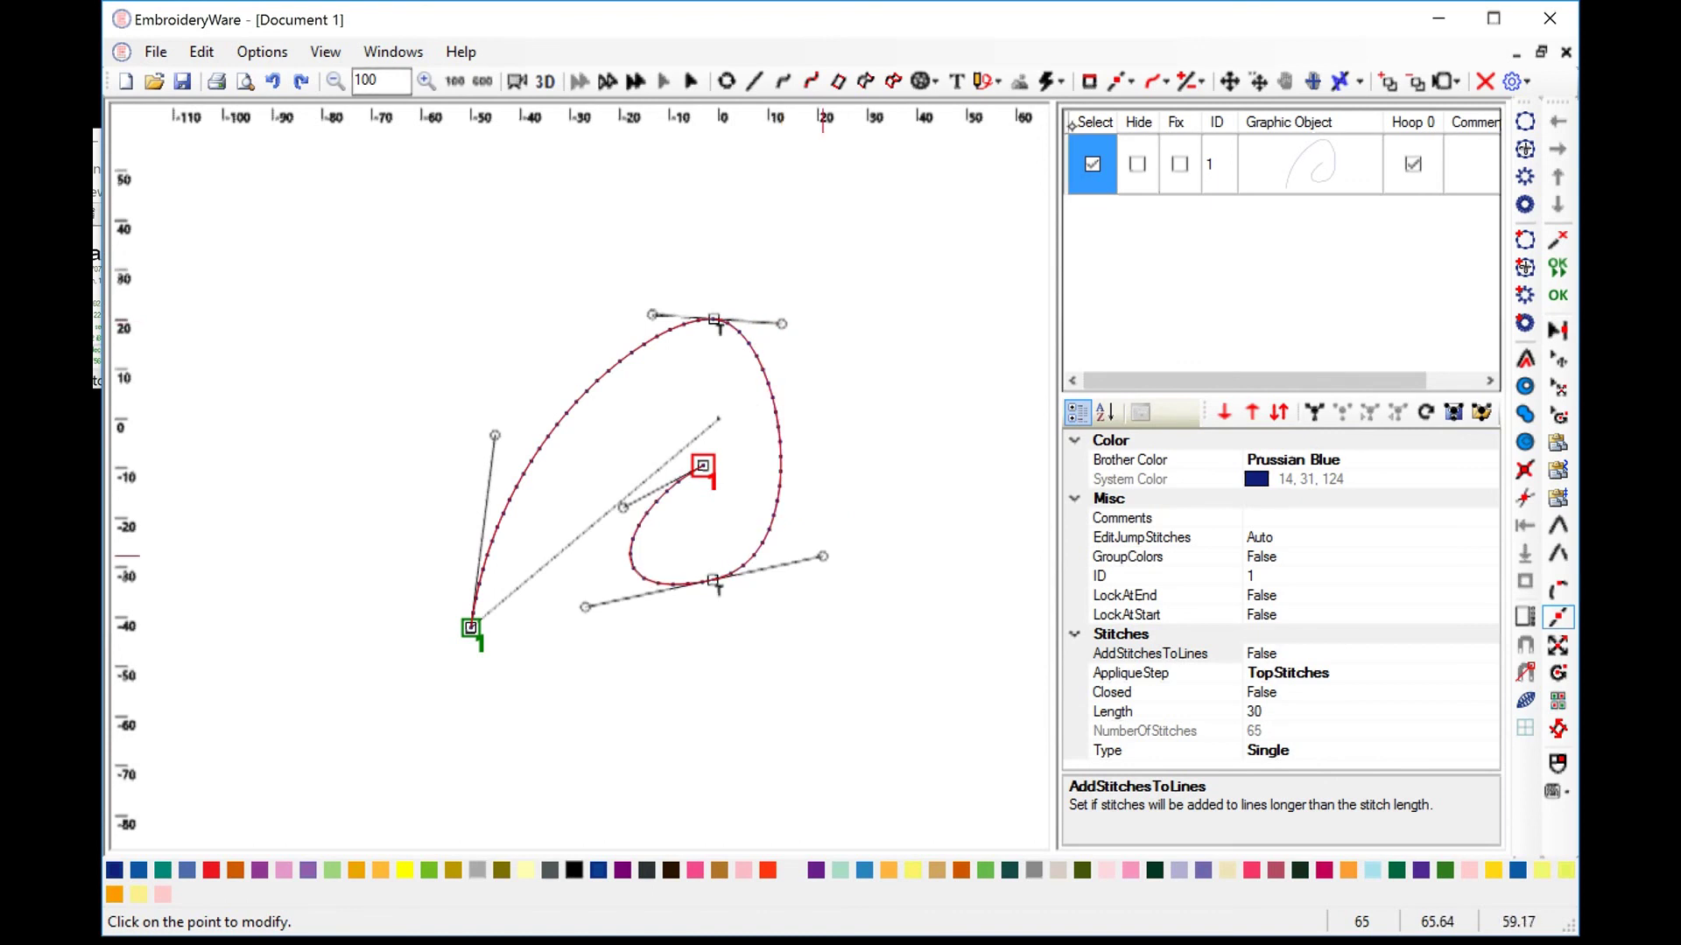
Remove the tangents from the curve's top and bottom points and add them back.
{"action": "left_click", "coordinate": [1126, 82]}
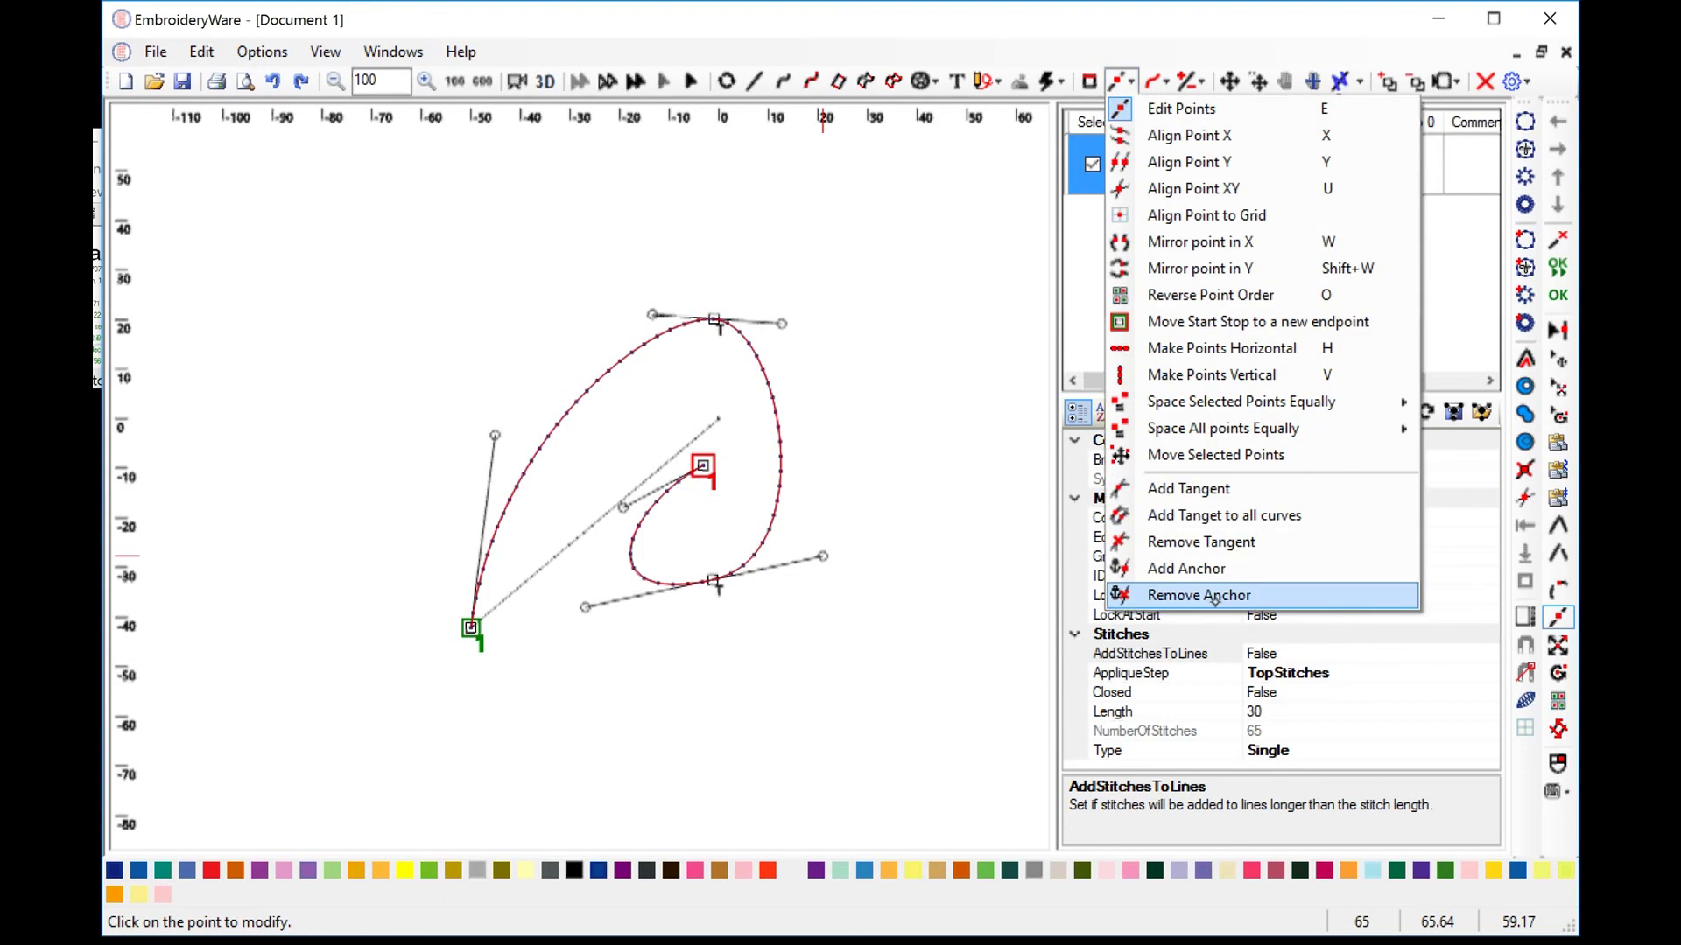
{"action": "left_click", "coordinate": [1201, 542]}
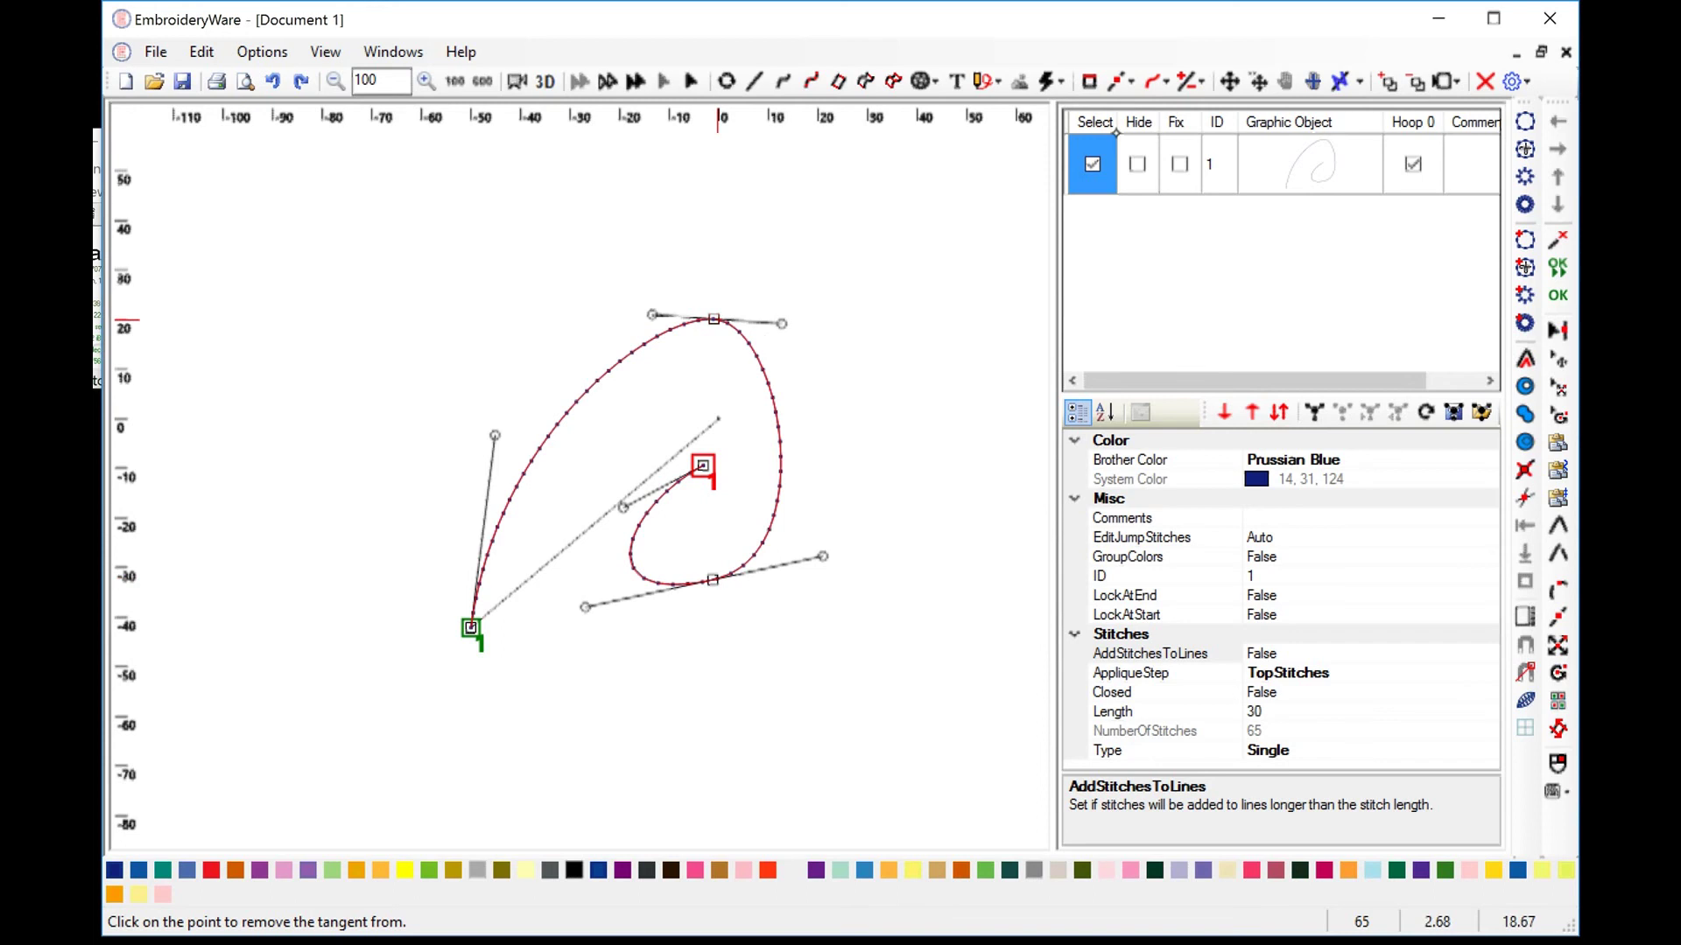
{"action": "left_click", "coordinate": [1130, 84]}
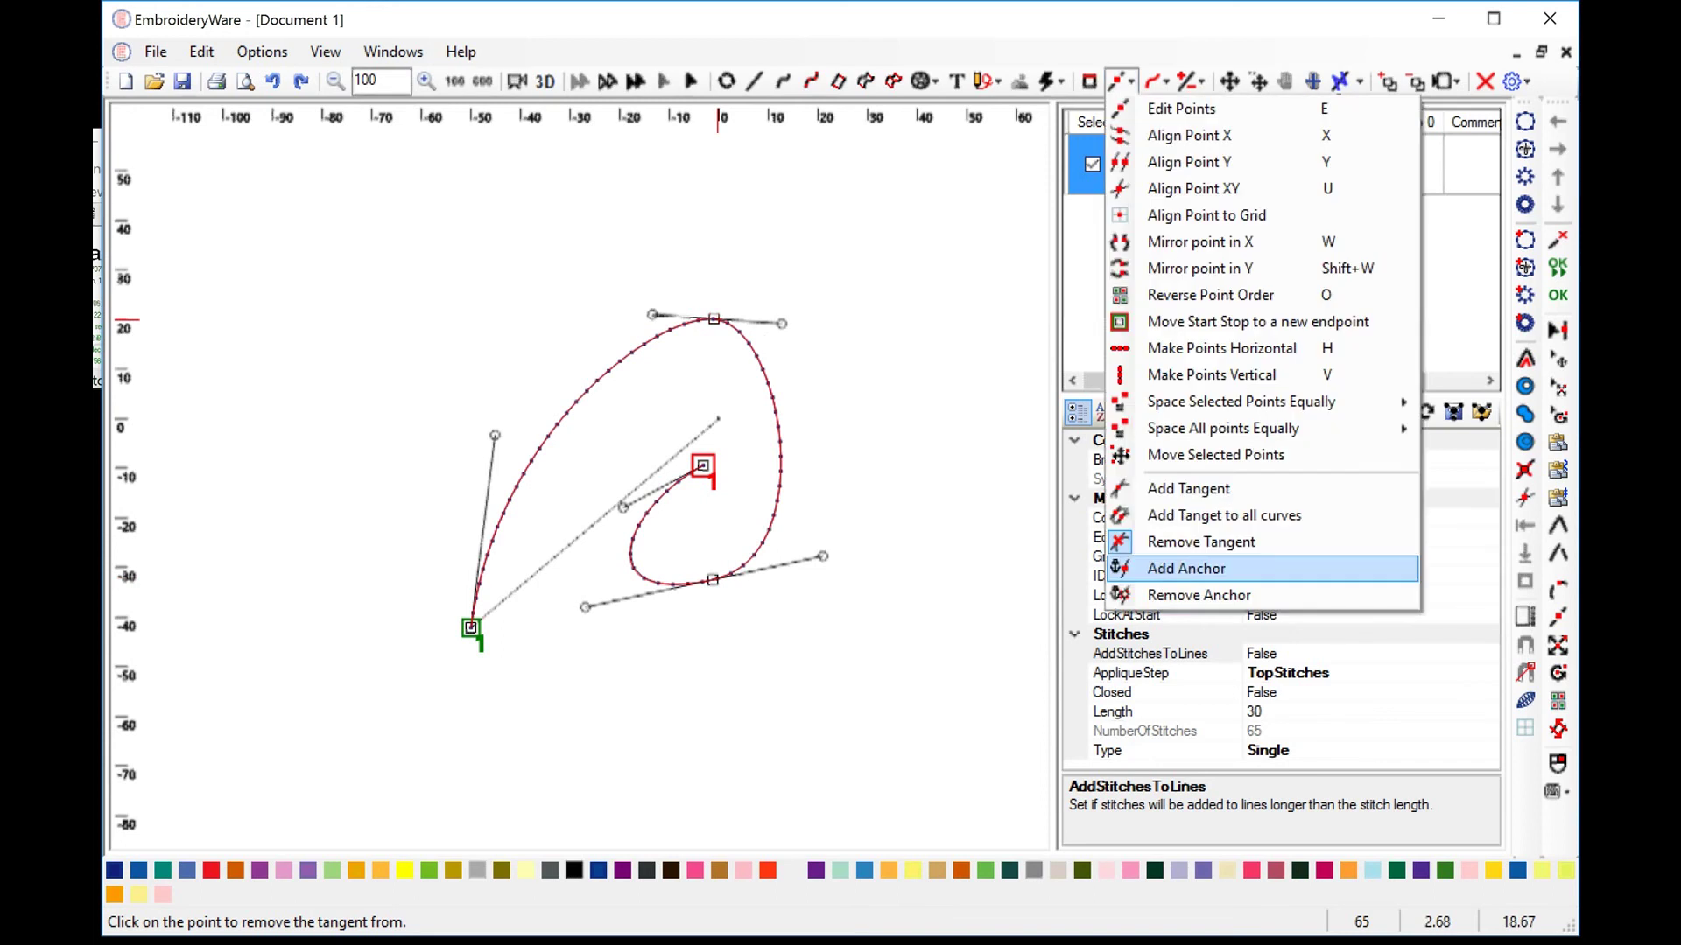
{"action": "left_click", "coordinate": [1224, 493]}
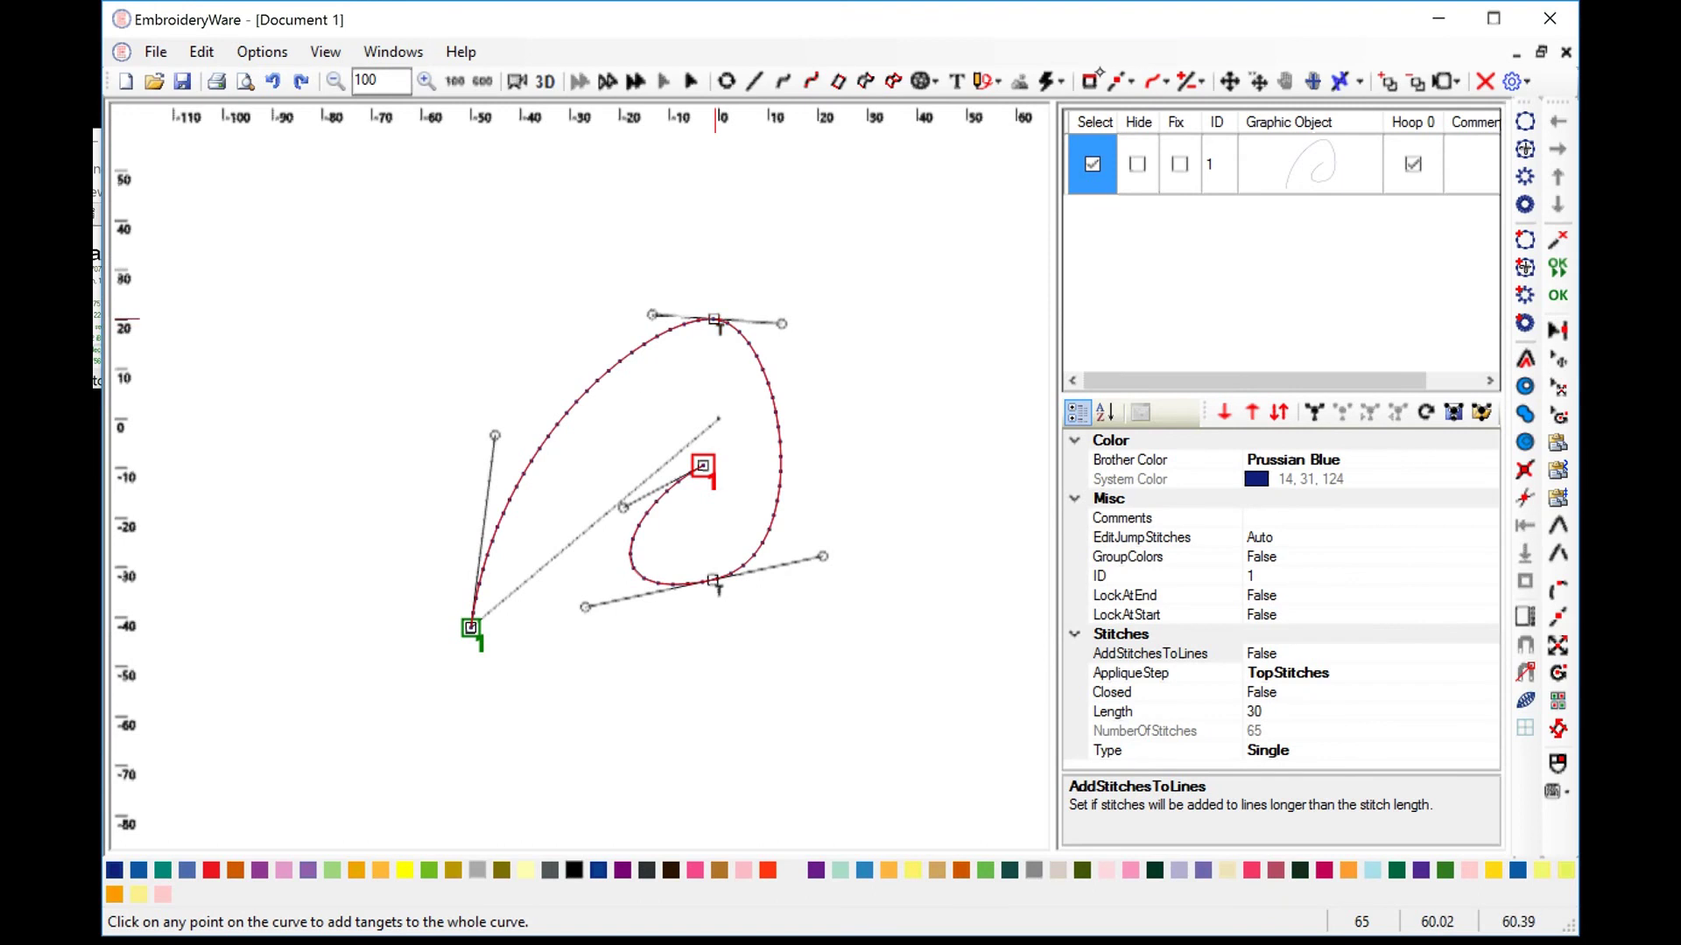
Delete the curve and draw a circle with opposite points at about (-35, 21) and (12, -41).
{"action": "key", "text": "Delete"}
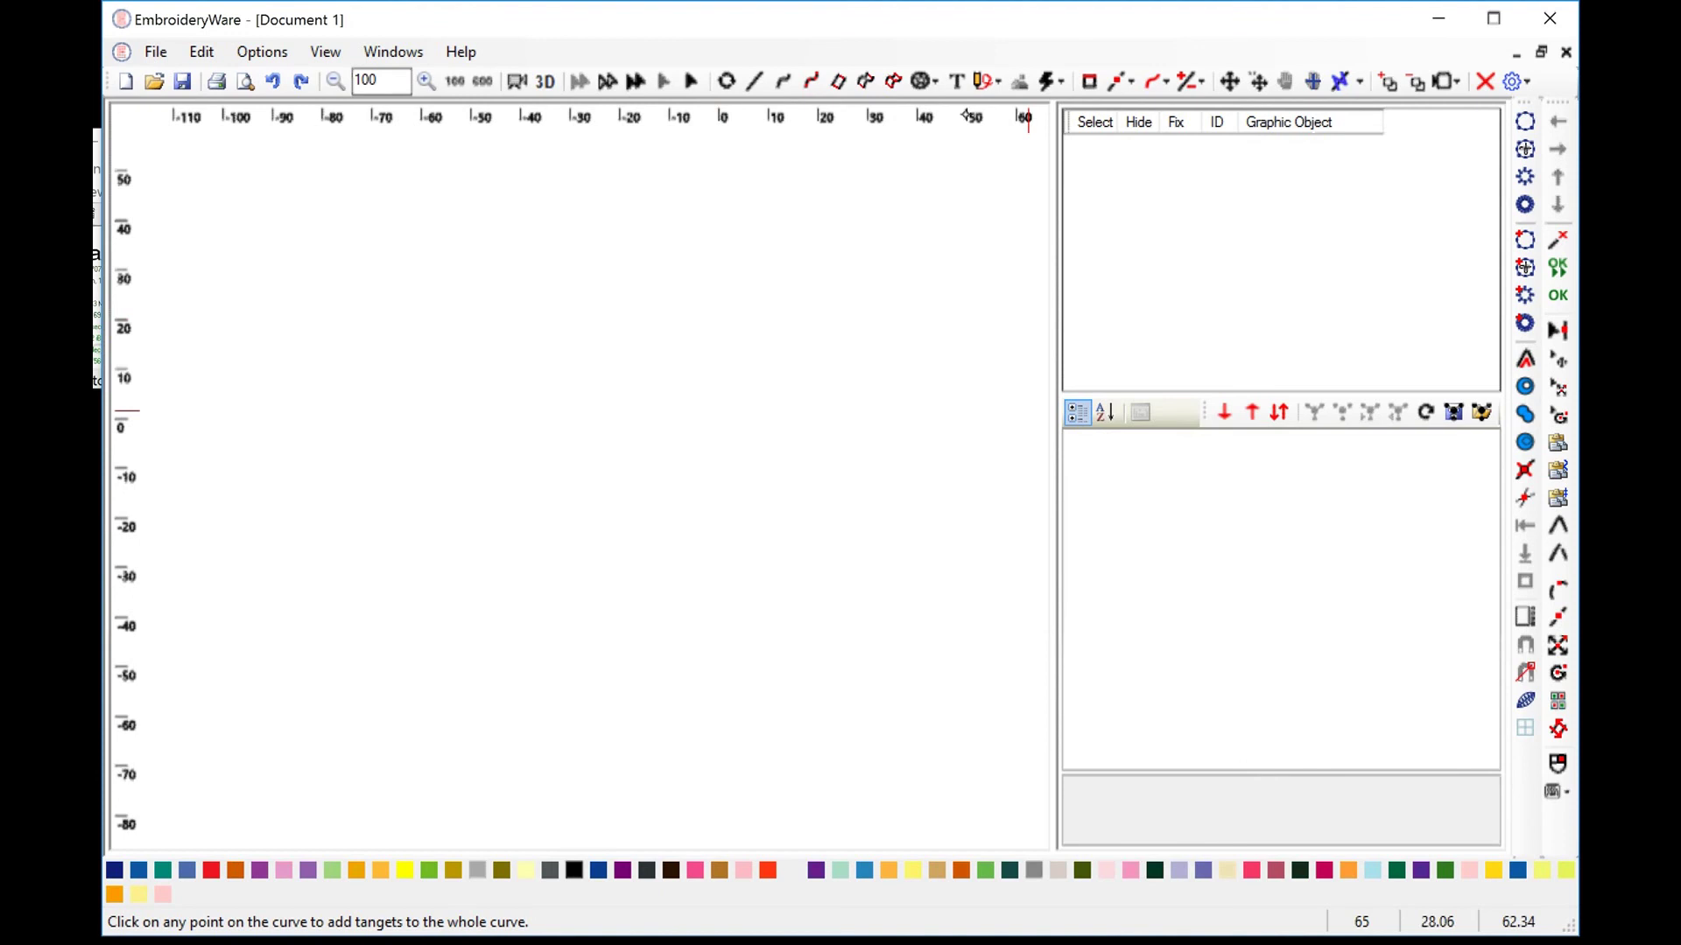
{"action": "left_click", "coordinate": [924, 80]}
{"action": "left_click", "coordinate": [963, 108]}
{"action": "left_click", "coordinate": [547, 316]}
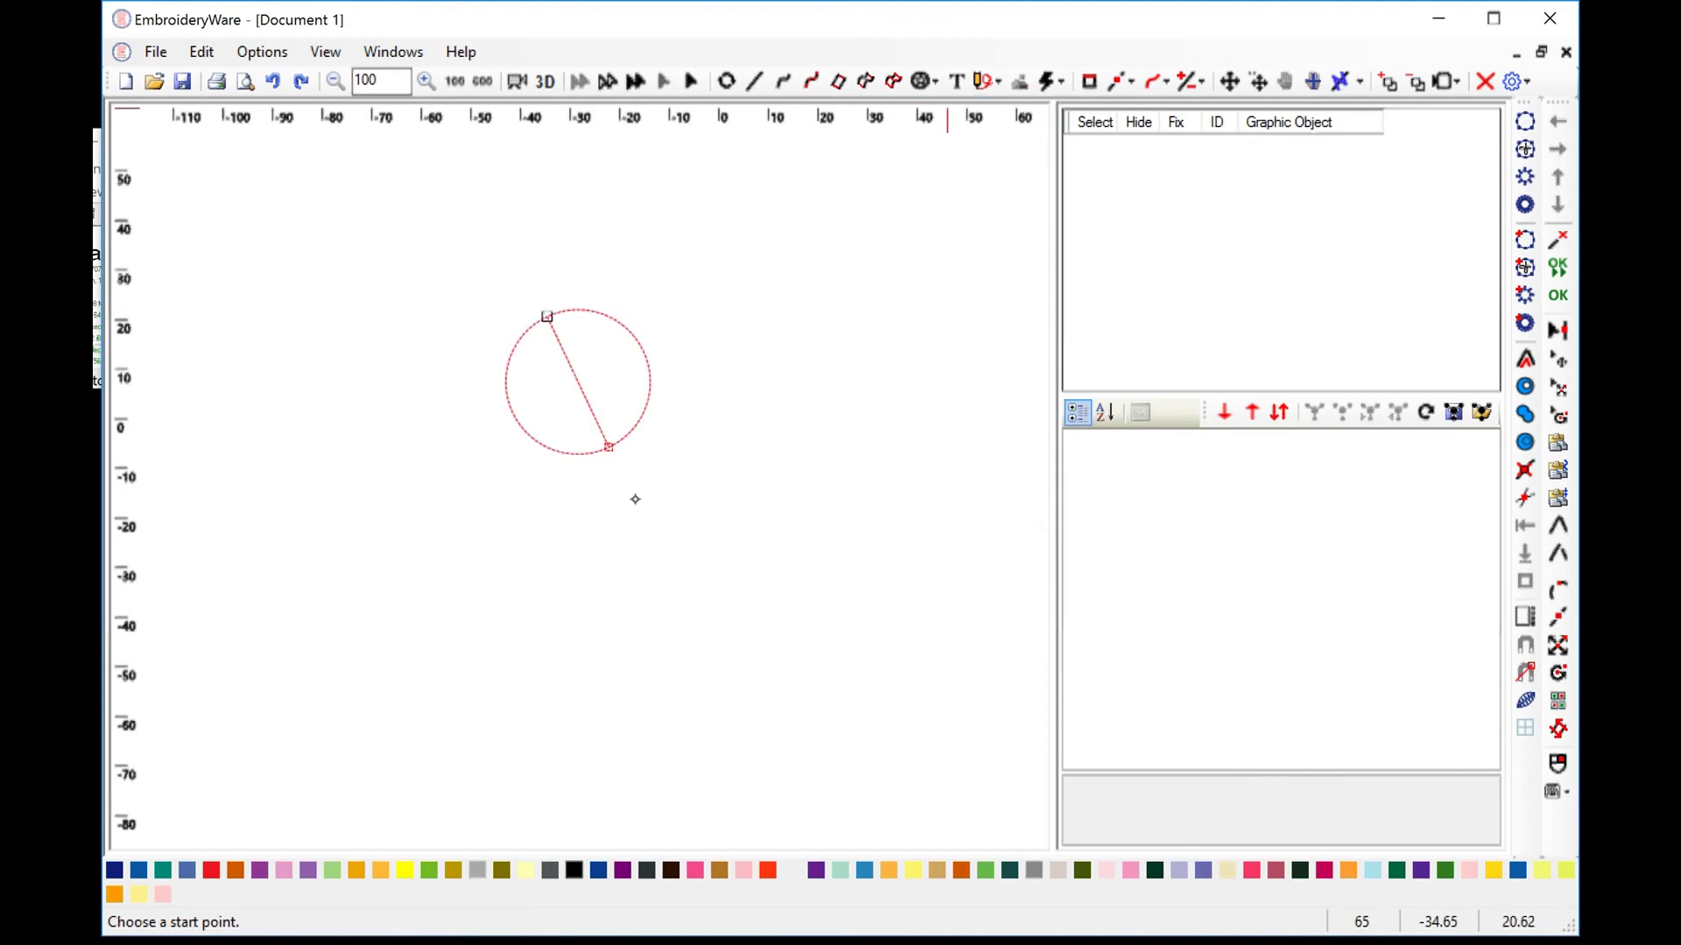
{"action": "left_click", "coordinate": [775, 623]}
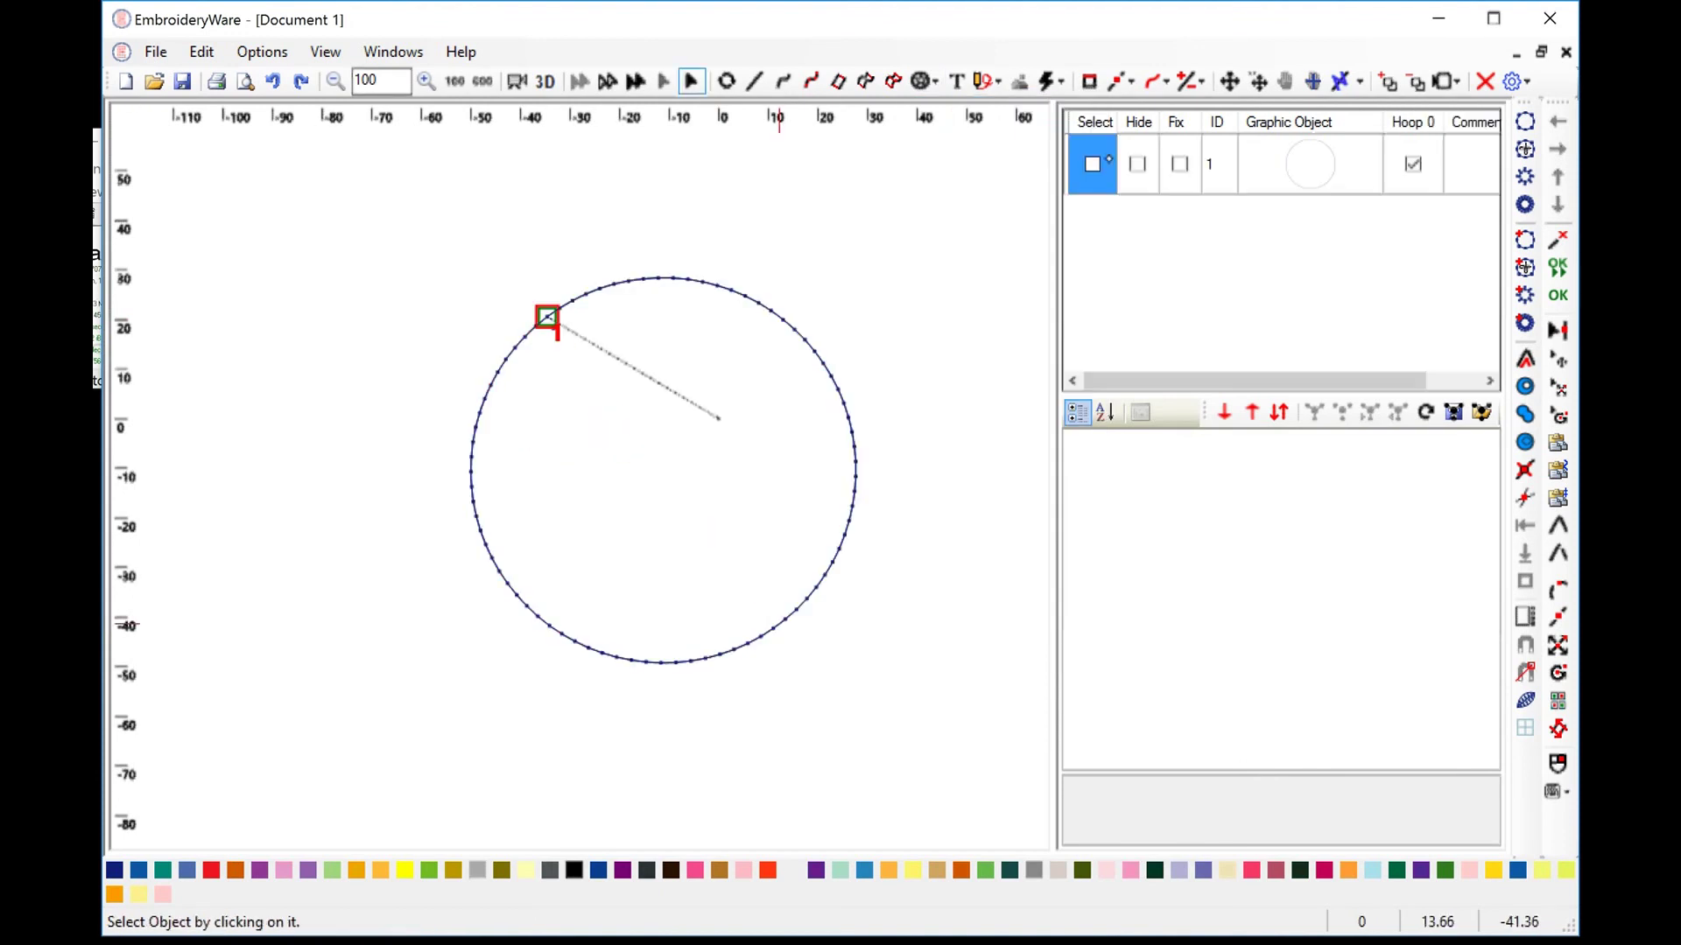
Move the circle's start and stop from its upper-left point to its lower-right point.
{"action": "left_click", "coordinate": [786, 624]}
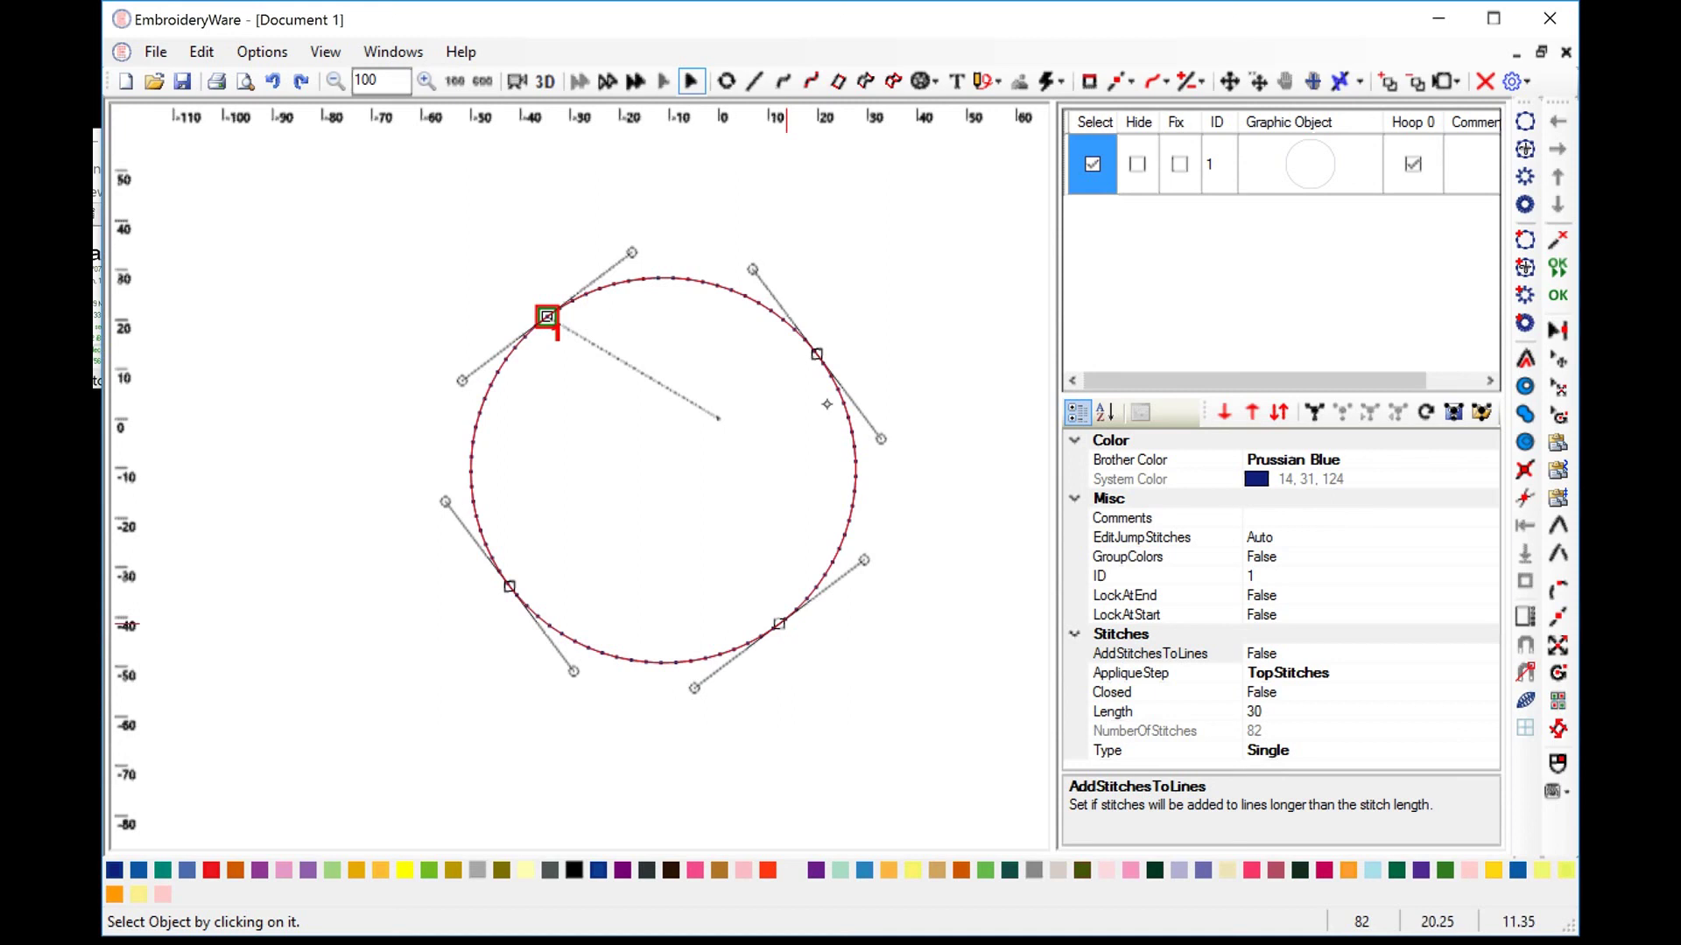
{"action": "left_click", "coordinate": [1131, 82]}
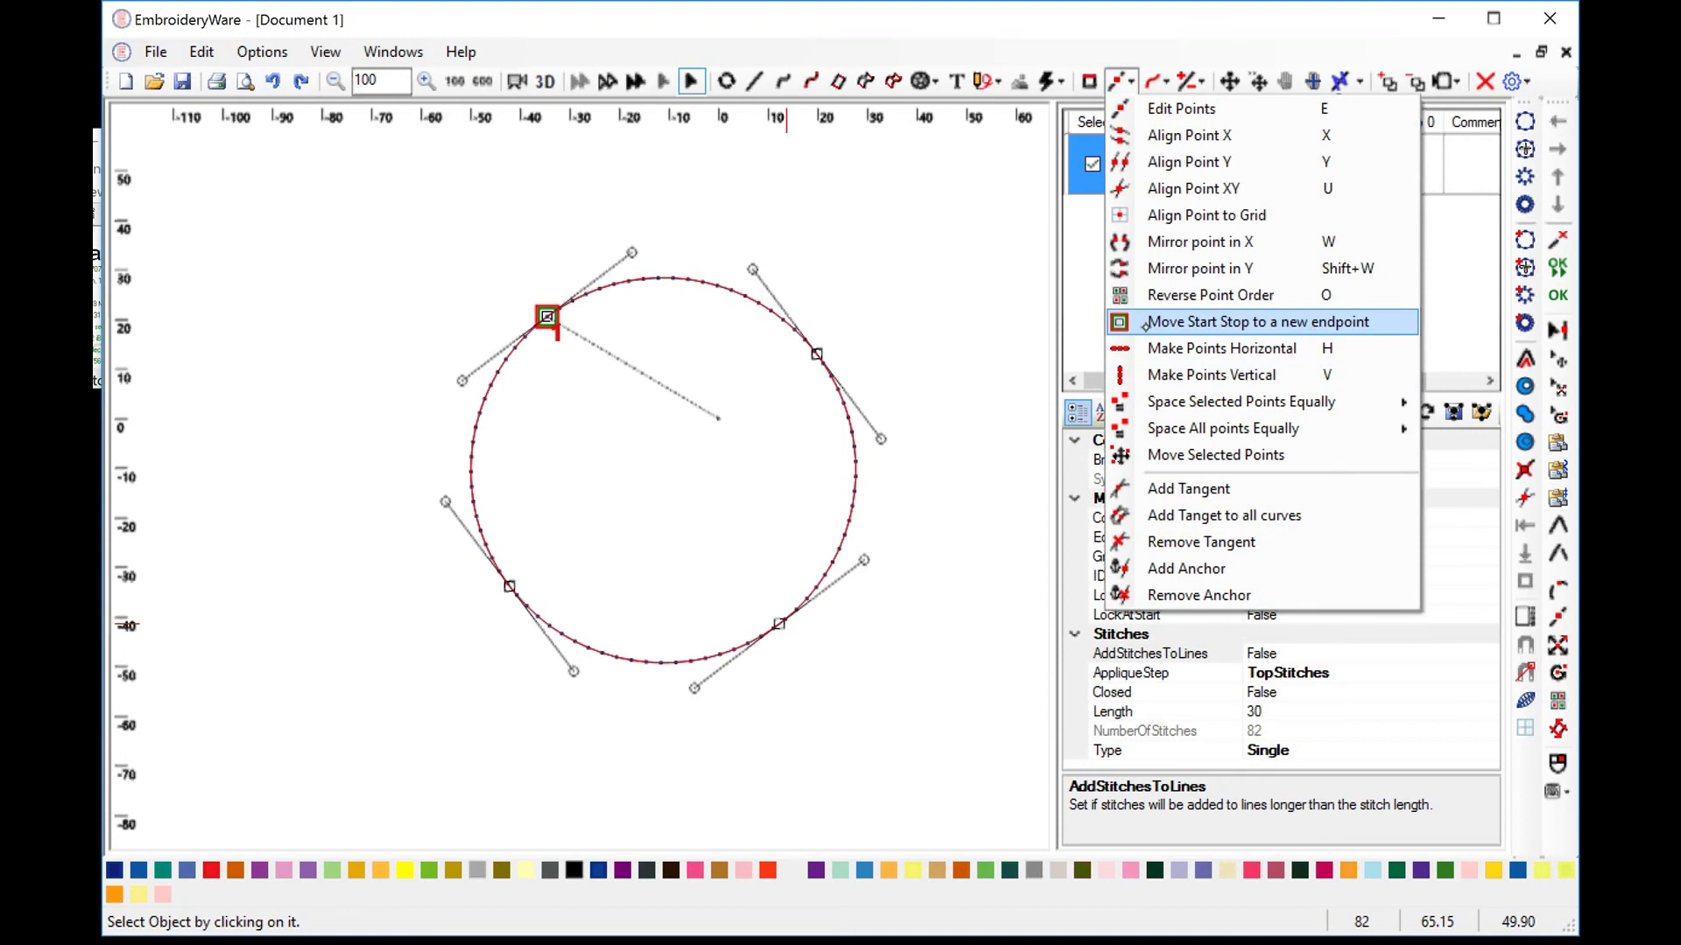
{"action": "left_click", "coordinate": [1312, 326]}
{"action": "left_click", "coordinate": [779, 623]}
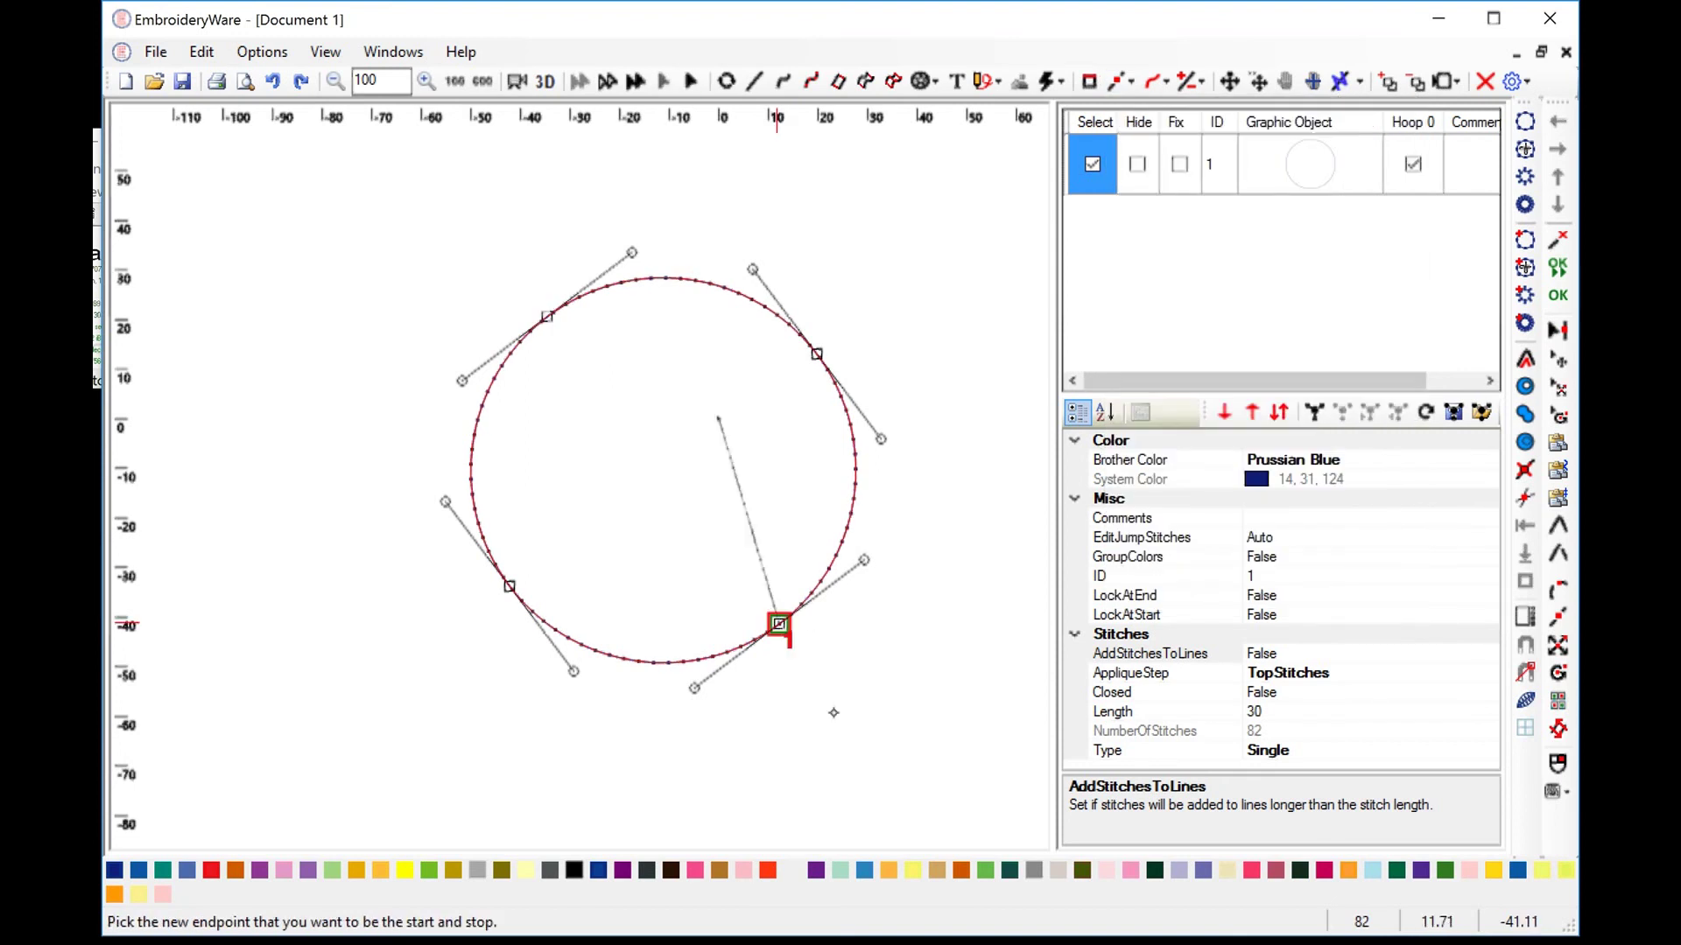
{"action": "left_click", "coordinate": [1297, 479]}
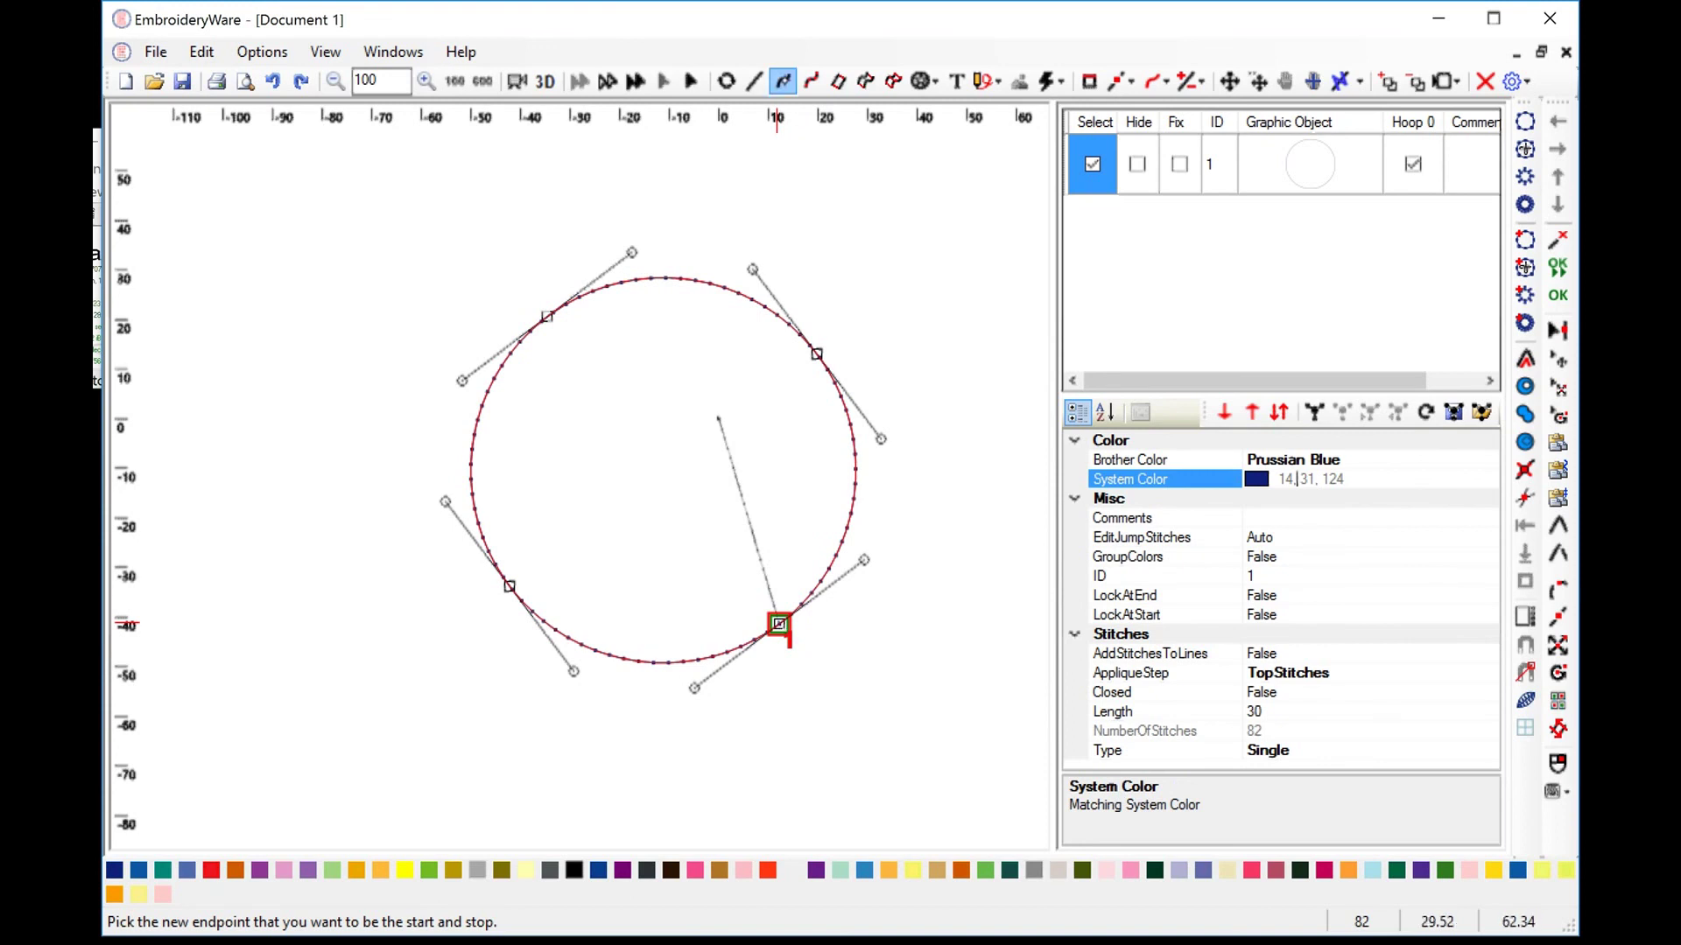
Draw an open two-segment curve across the circle from about (-31, -27) through a corner at (35, 31) to (0, -34).
{"action": "left_click", "coordinate": [782, 80]}
{"action": "left_click", "coordinate": [562, 553]}
{"action": "left_click", "coordinate": [600, 401]}
{"action": "left_click", "coordinate": [703, 304]}
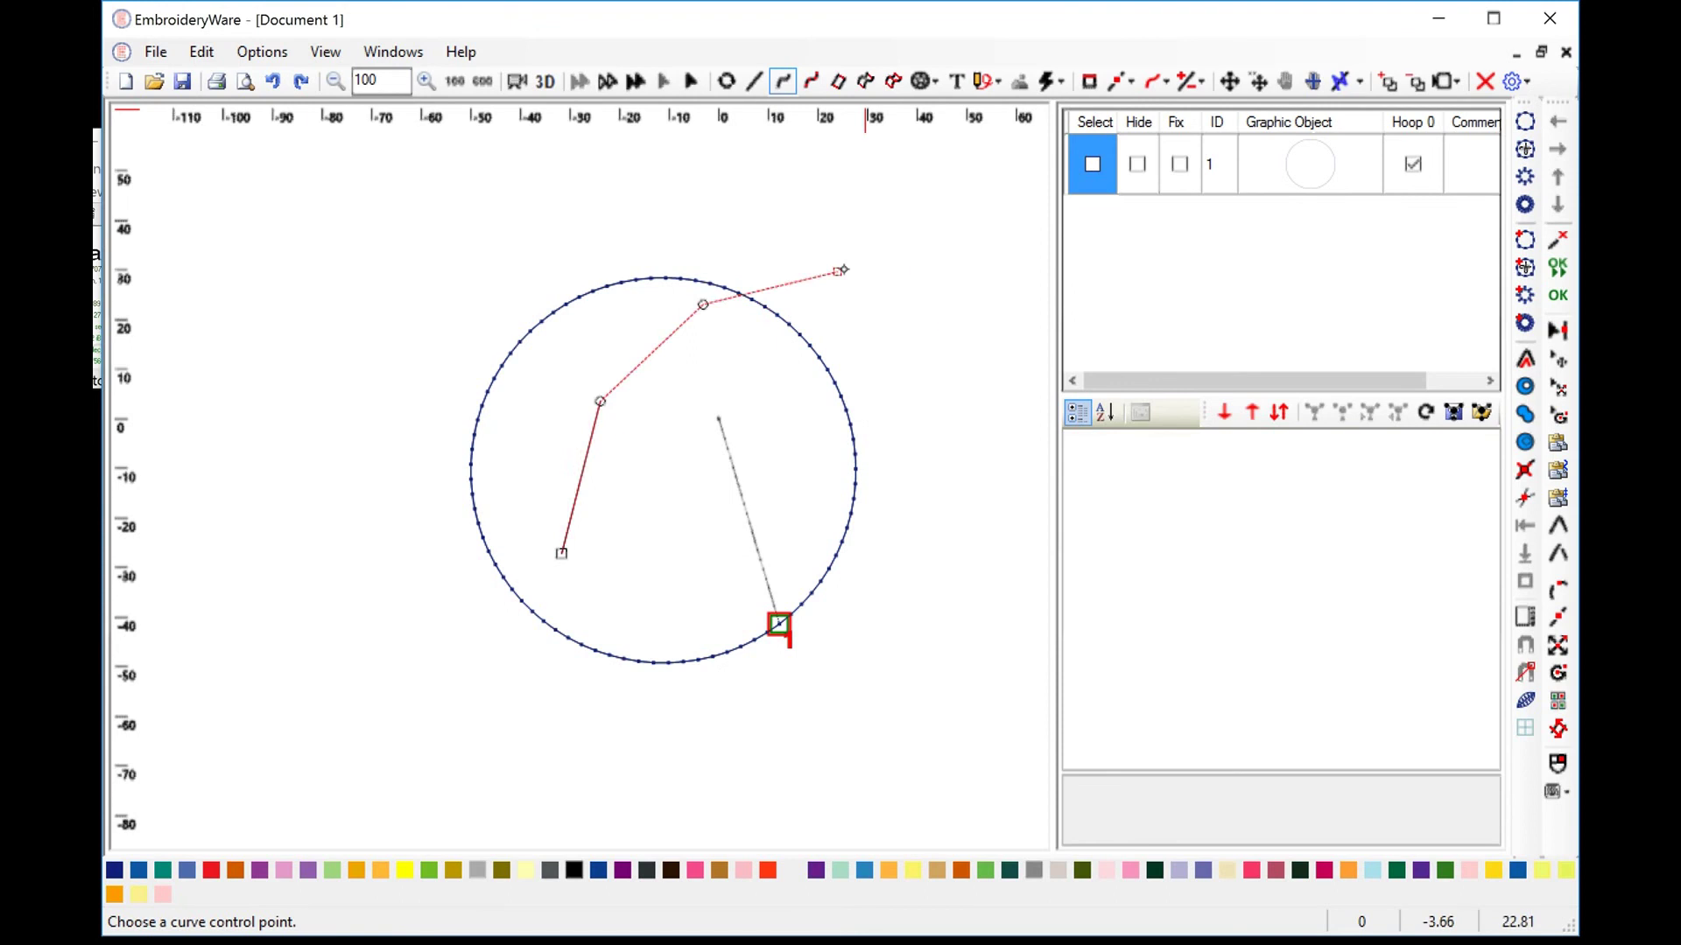
{"action": "left_click", "coordinate": [894, 263]}
{"action": "left_click", "coordinate": [955, 371]}
{"action": "left_click", "coordinate": [899, 531]}
{"action": "left_click", "coordinate": [719, 586]}
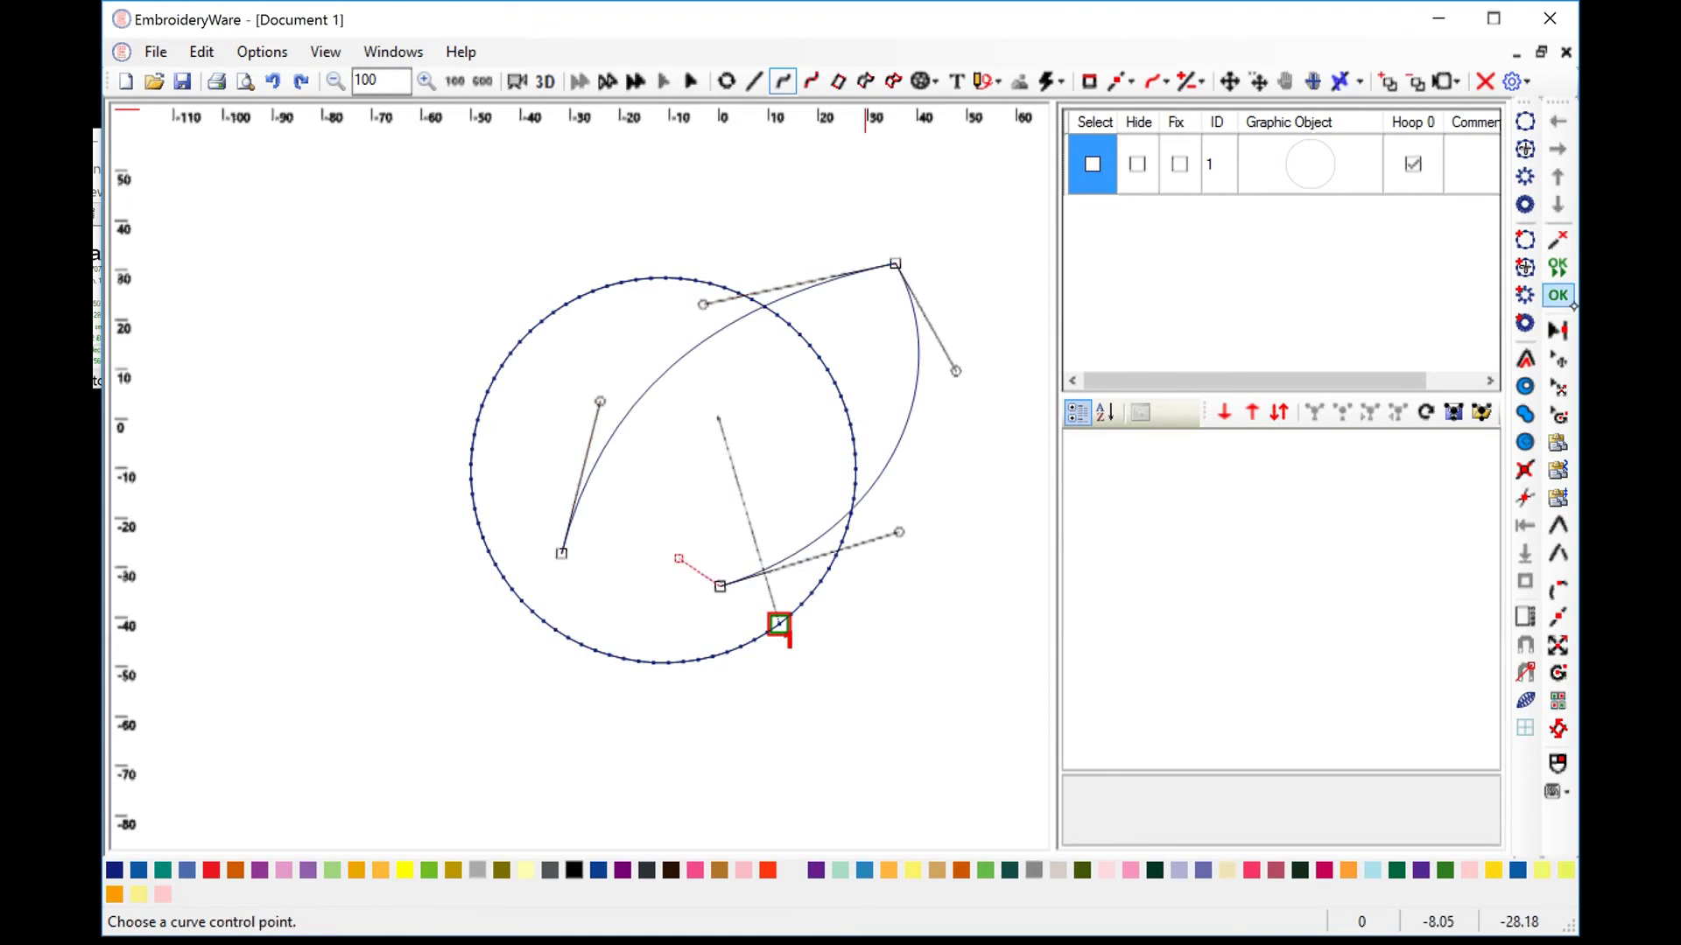
{"action": "left_click", "coordinate": [1559, 297]}
Move the start and stop of the open curve to its corner point at about (35, 31).
{"action": "left_click", "coordinate": [1091, 225]}
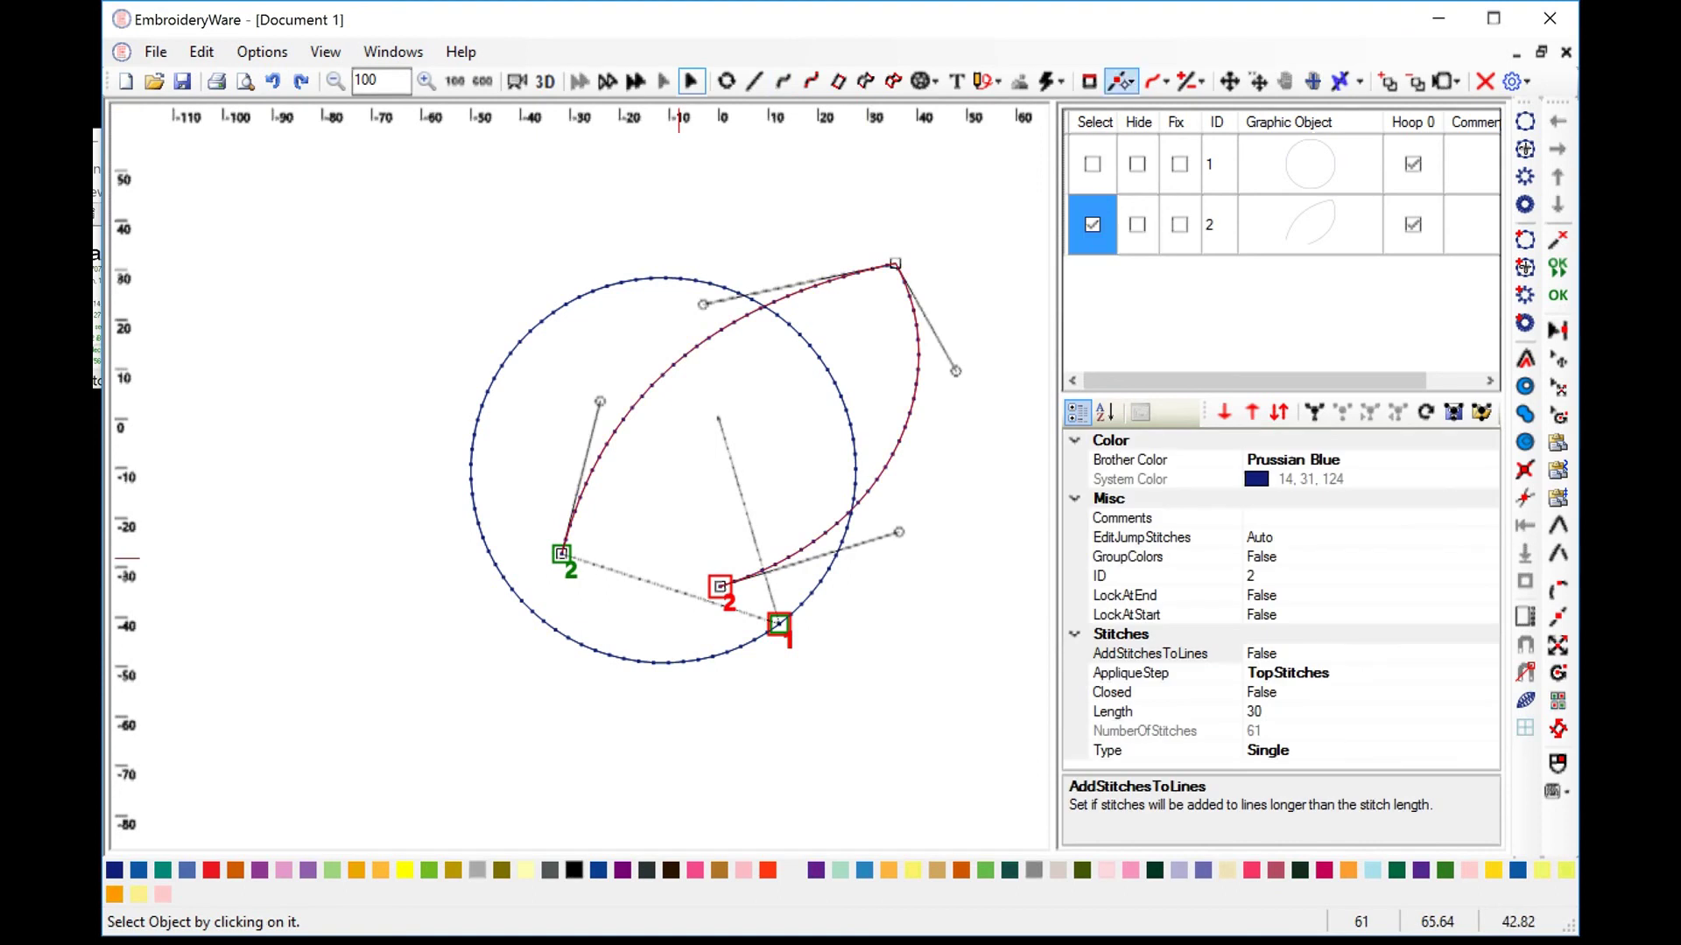
{"action": "left_click", "coordinate": [1122, 81]}
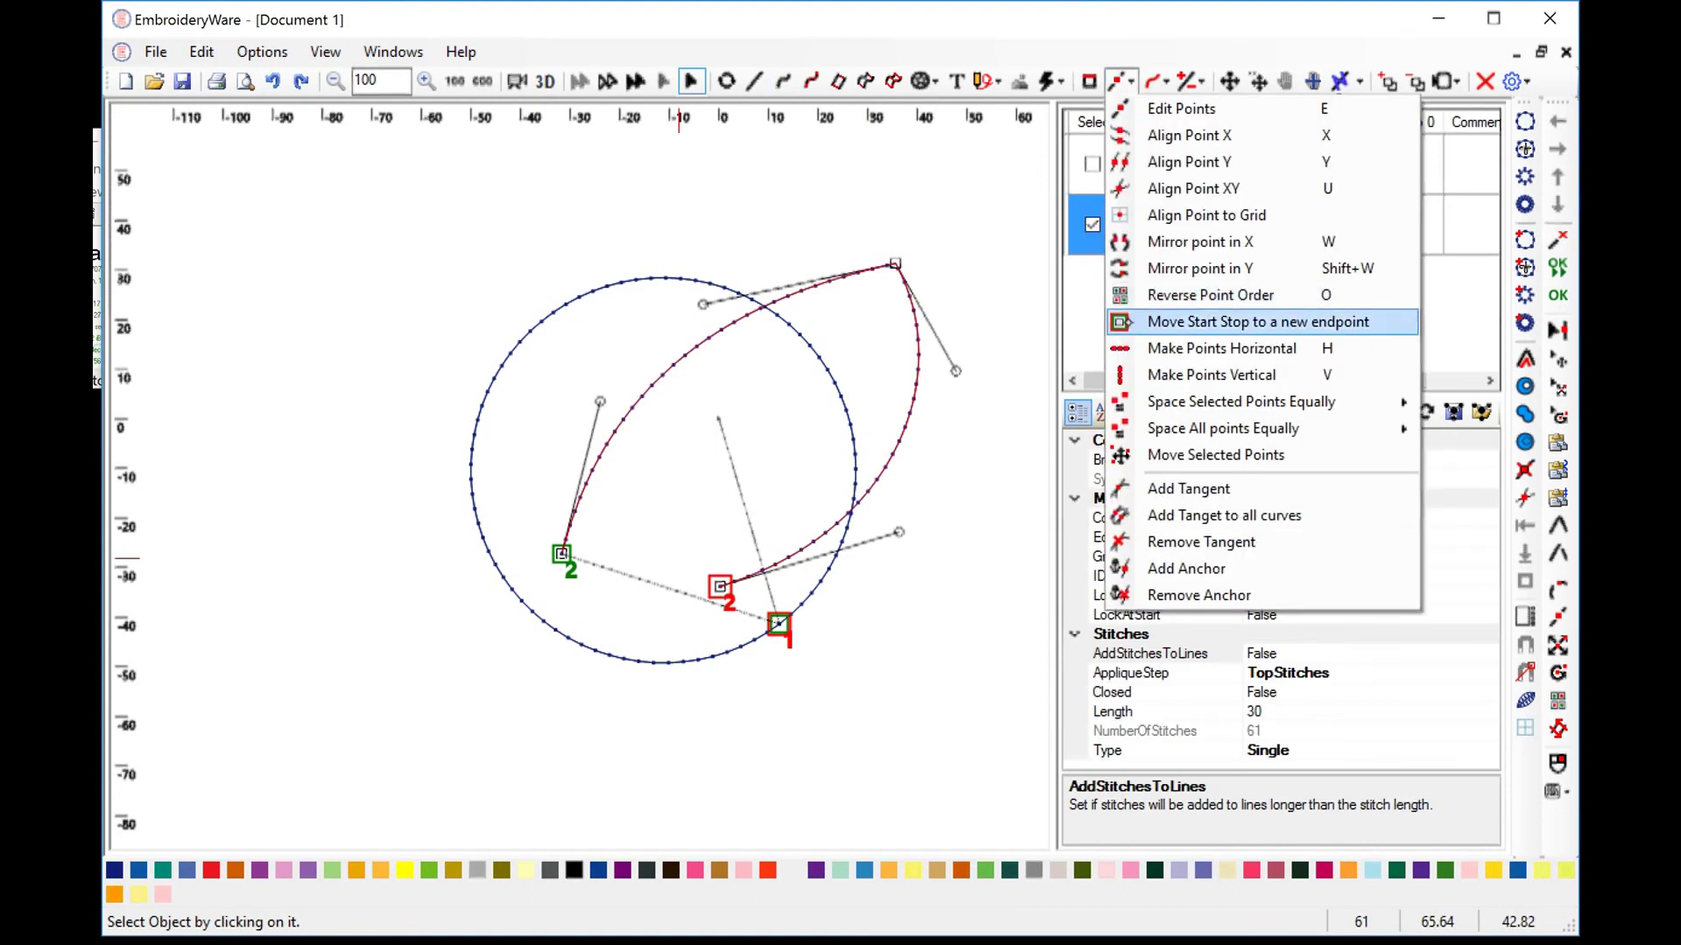
{"action": "left_click", "coordinate": [1258, 322]}
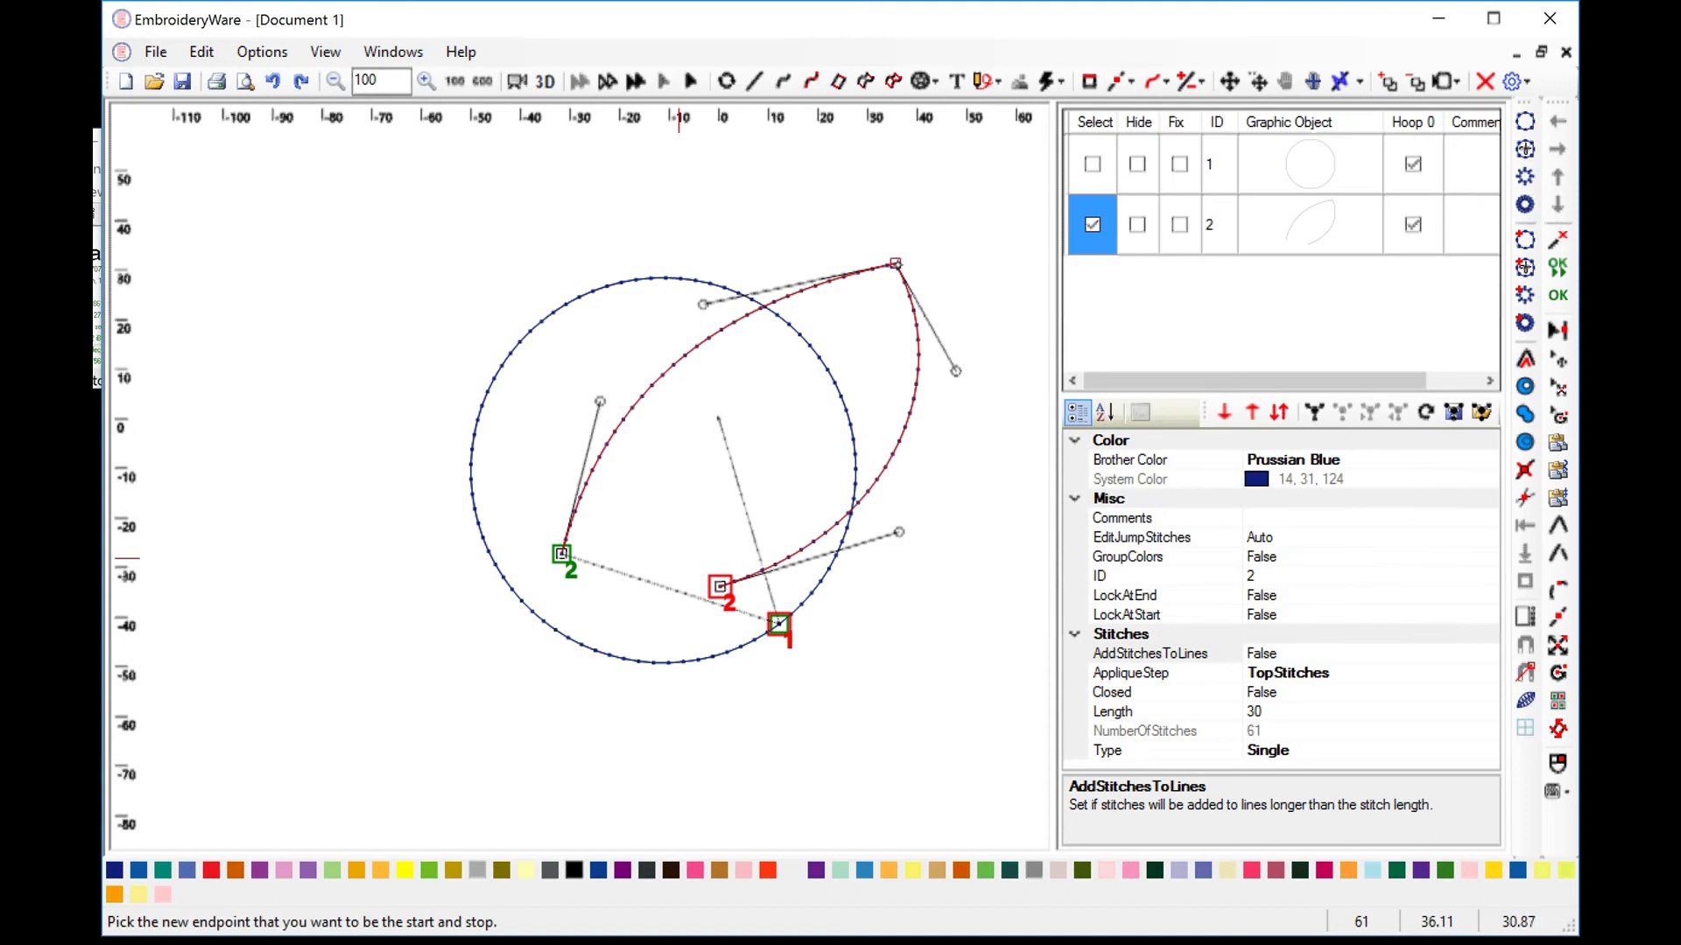
{"action": "left_click", "coordinate": [894, 262]}
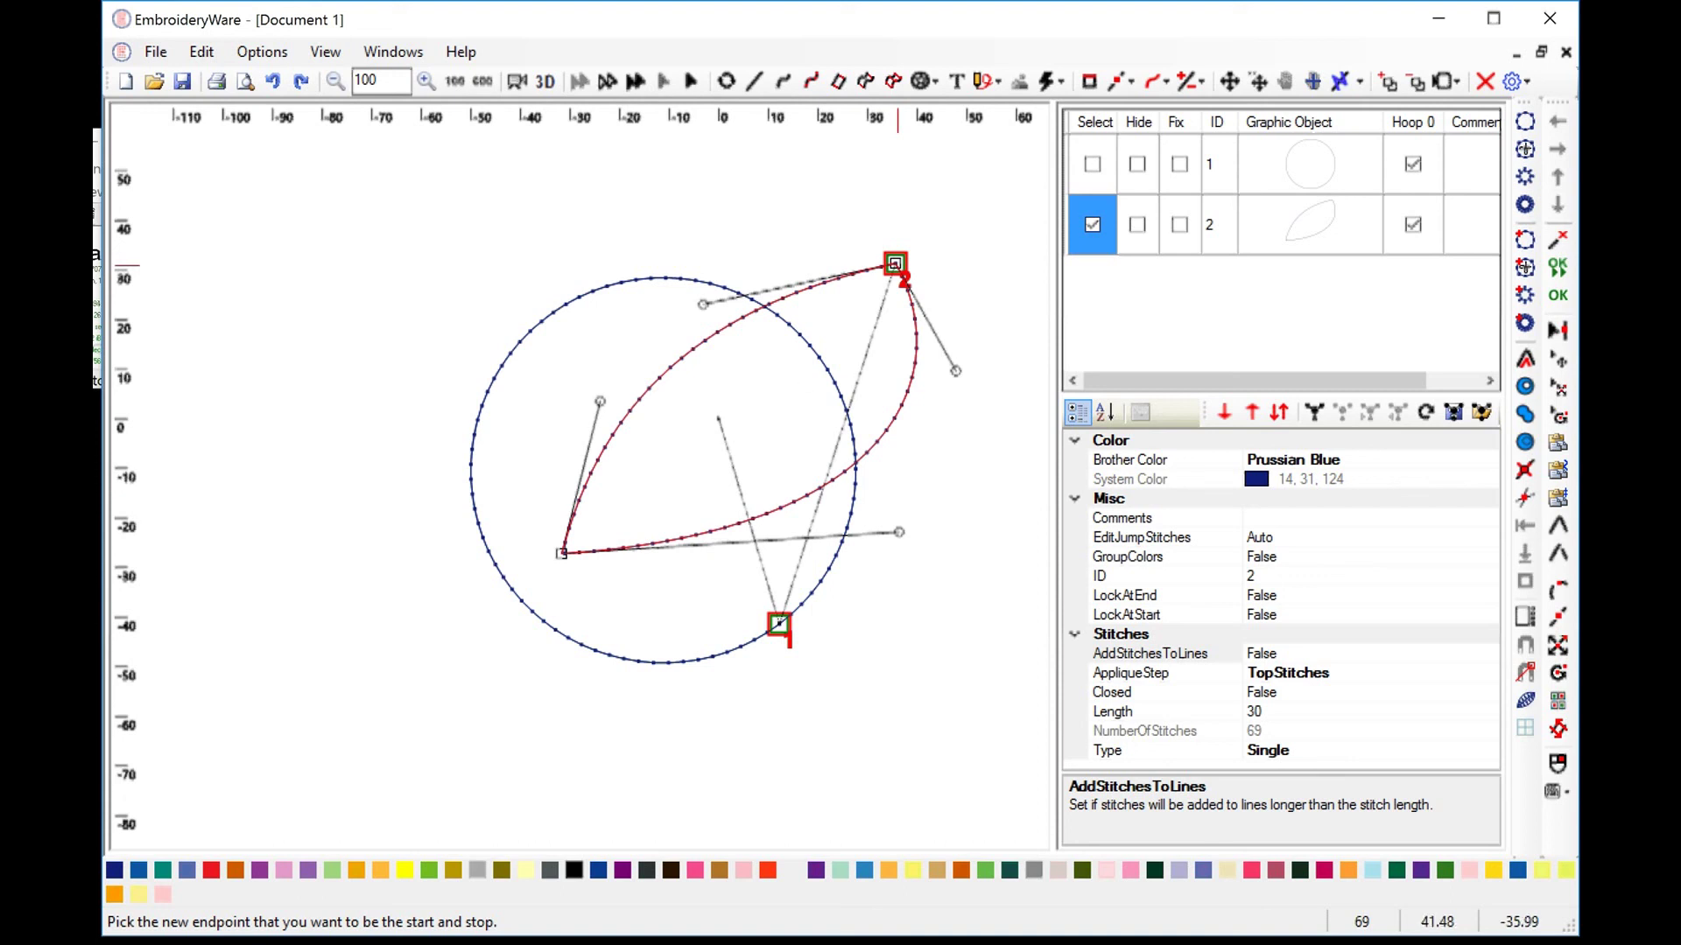
{"action": "left_click", "coordinate": [1093, 225]}
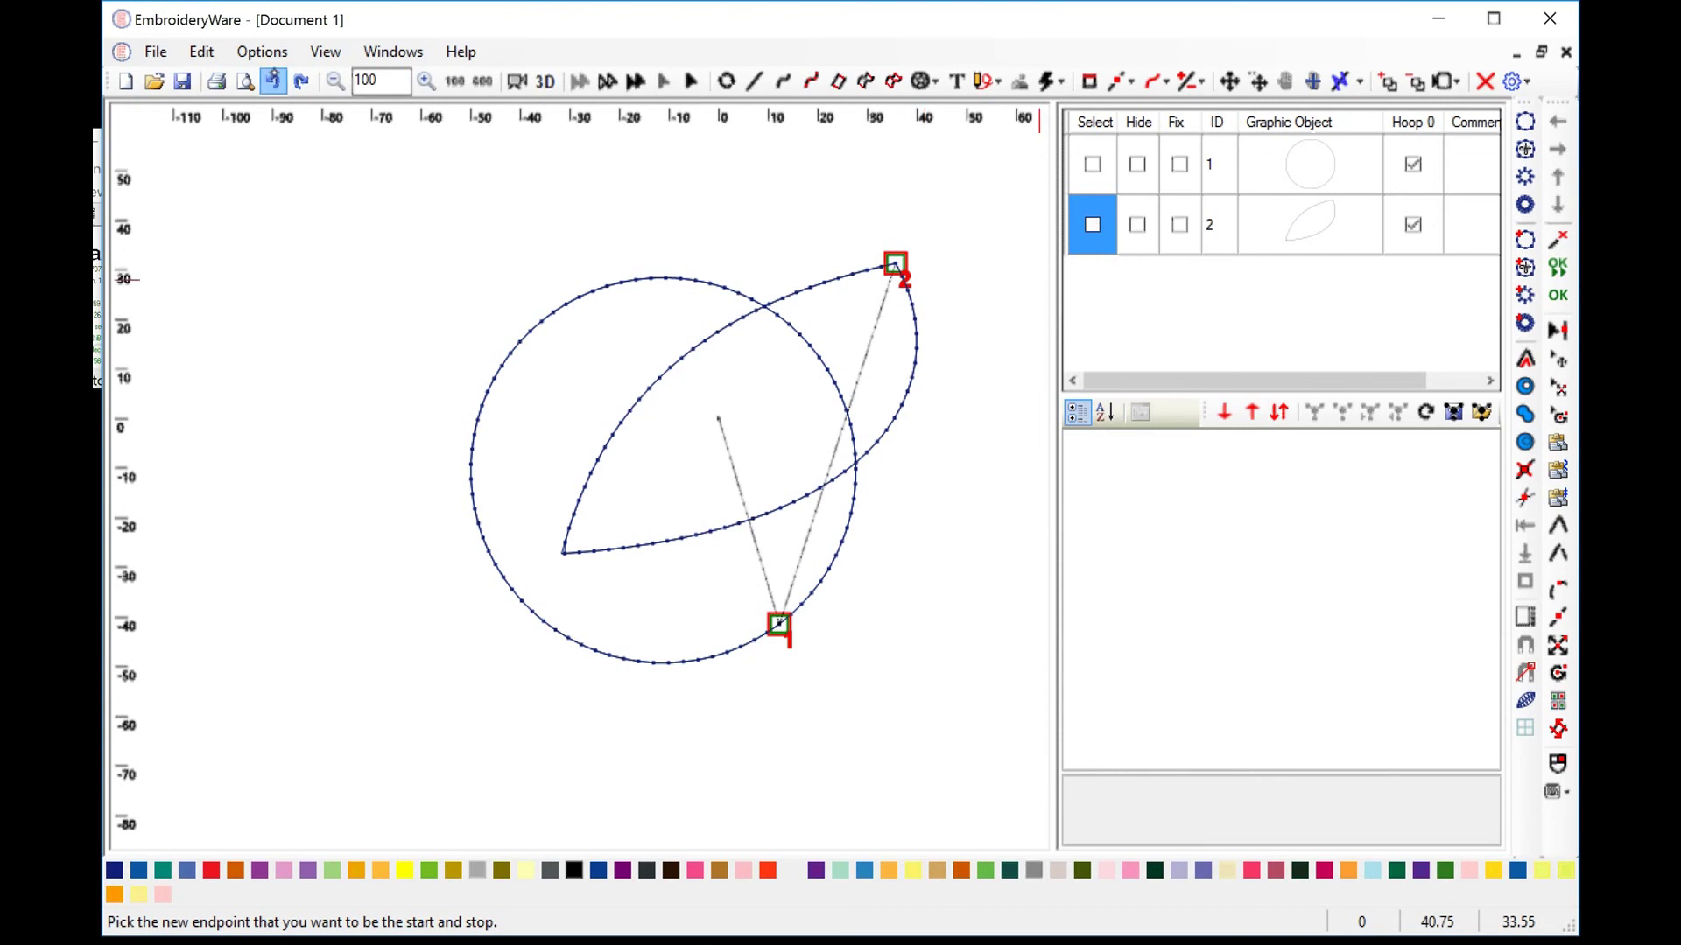
Undo the curve's start and stop move, and delete both the circle and the curve.
{"action": "left_click", "coordinate": [272, 81]}
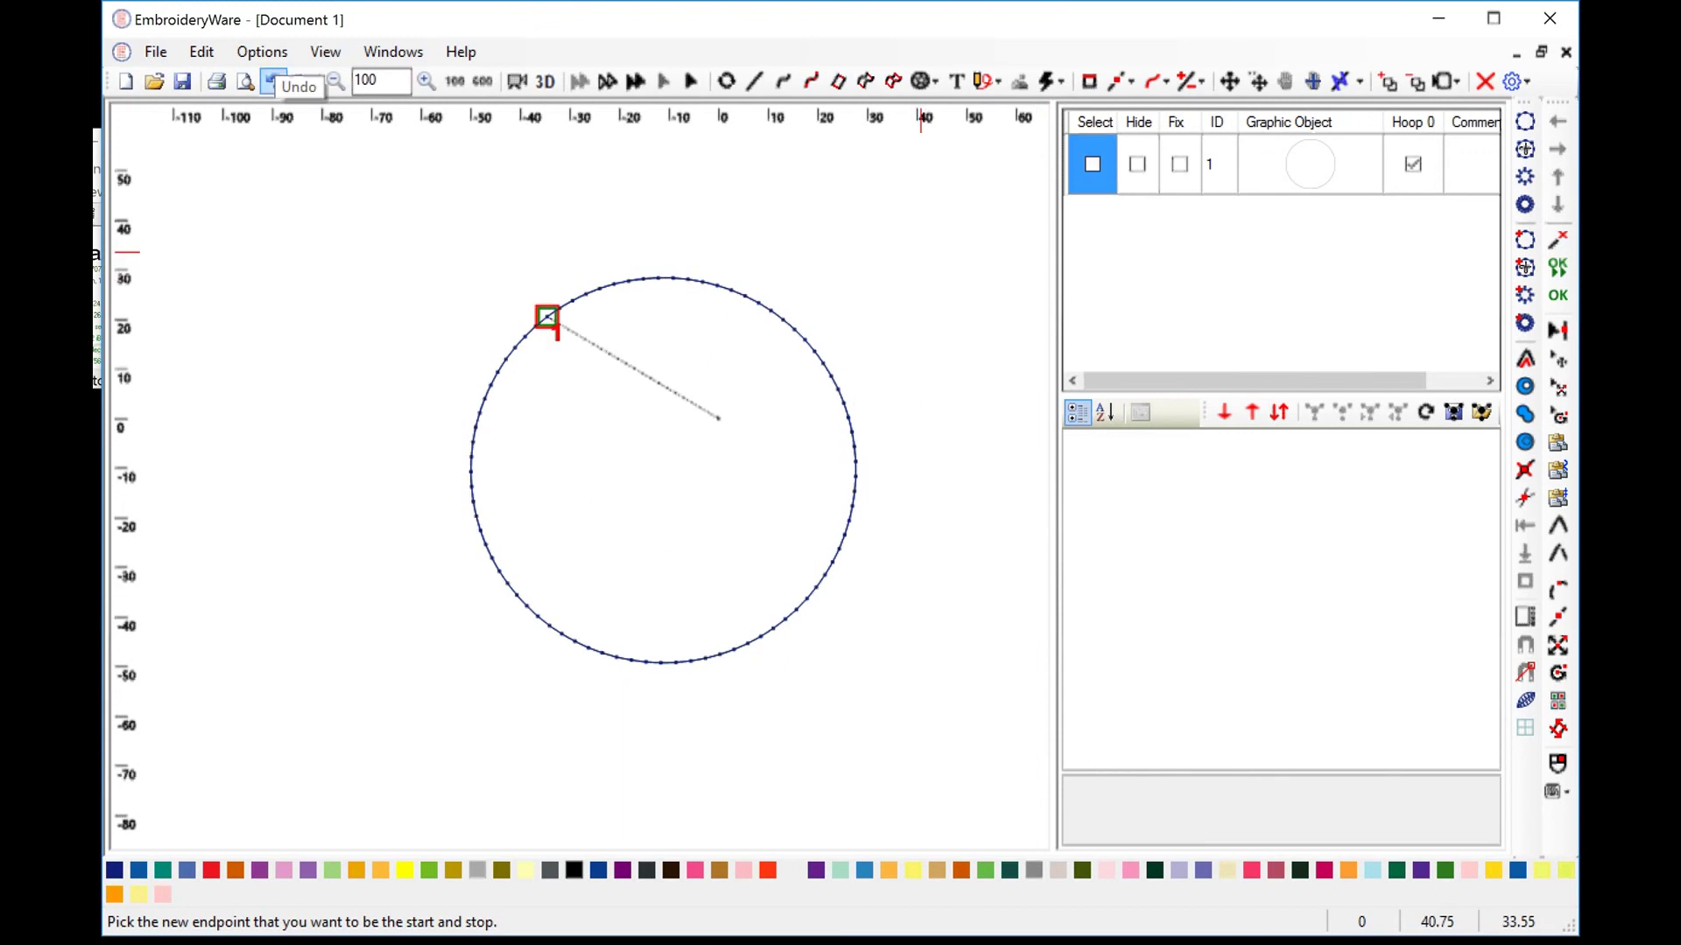
{"action": "left_click", "coordinate": [300, 80]}
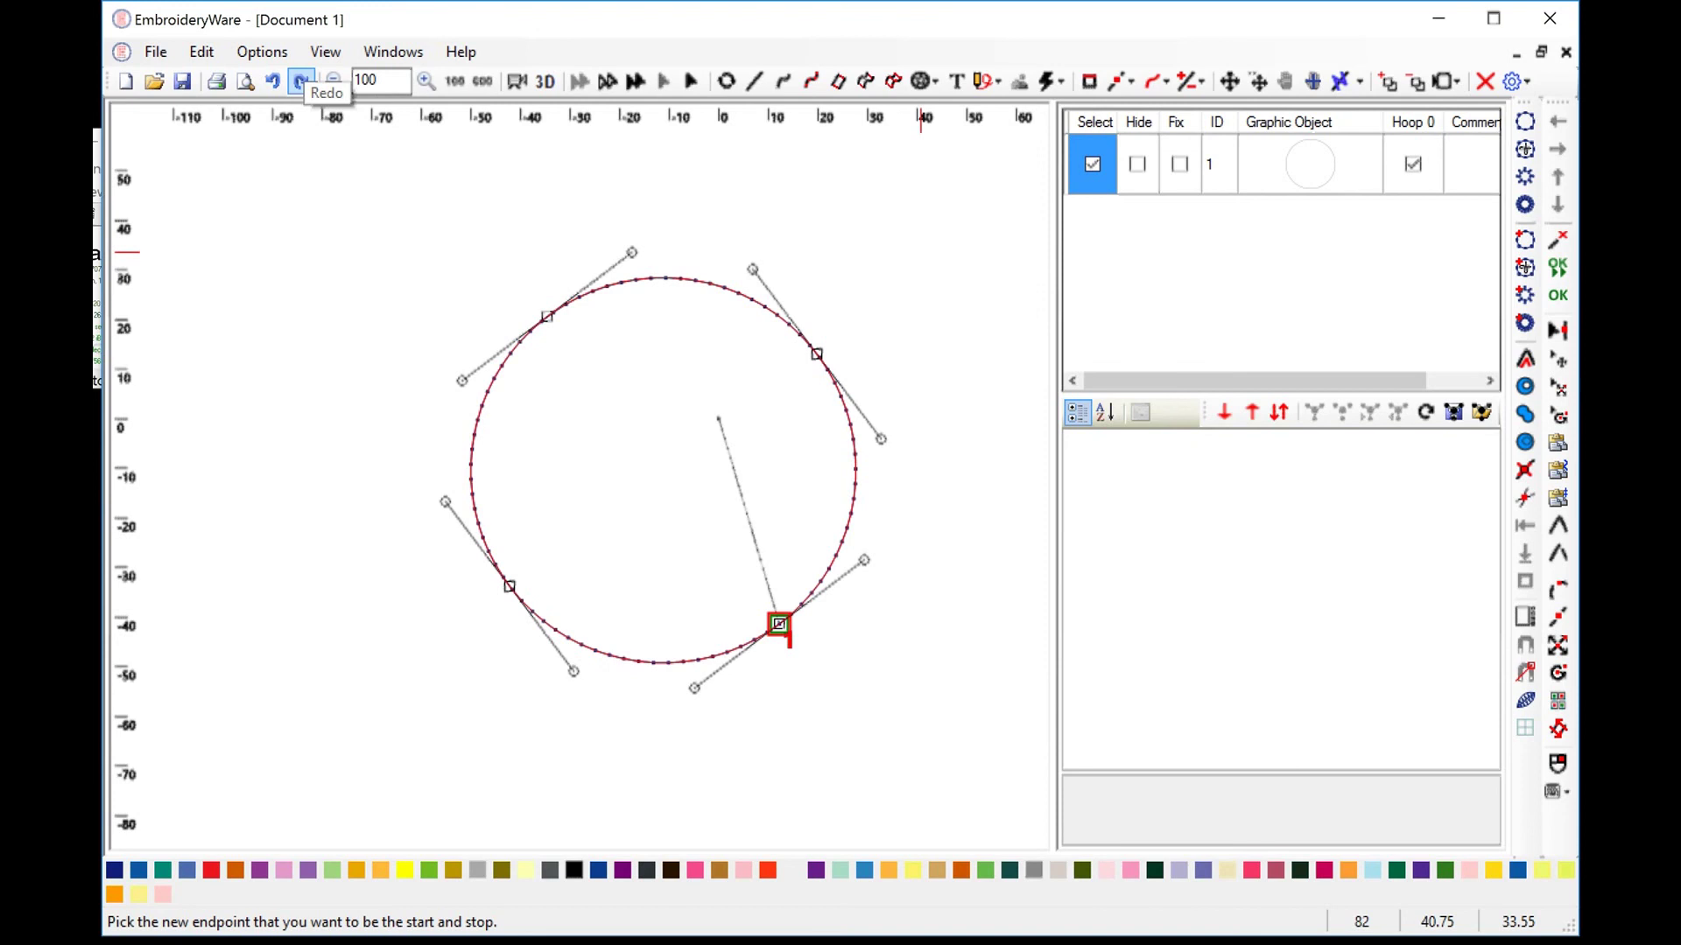
{"action": "left_click", "coordinate": [301, 82]}
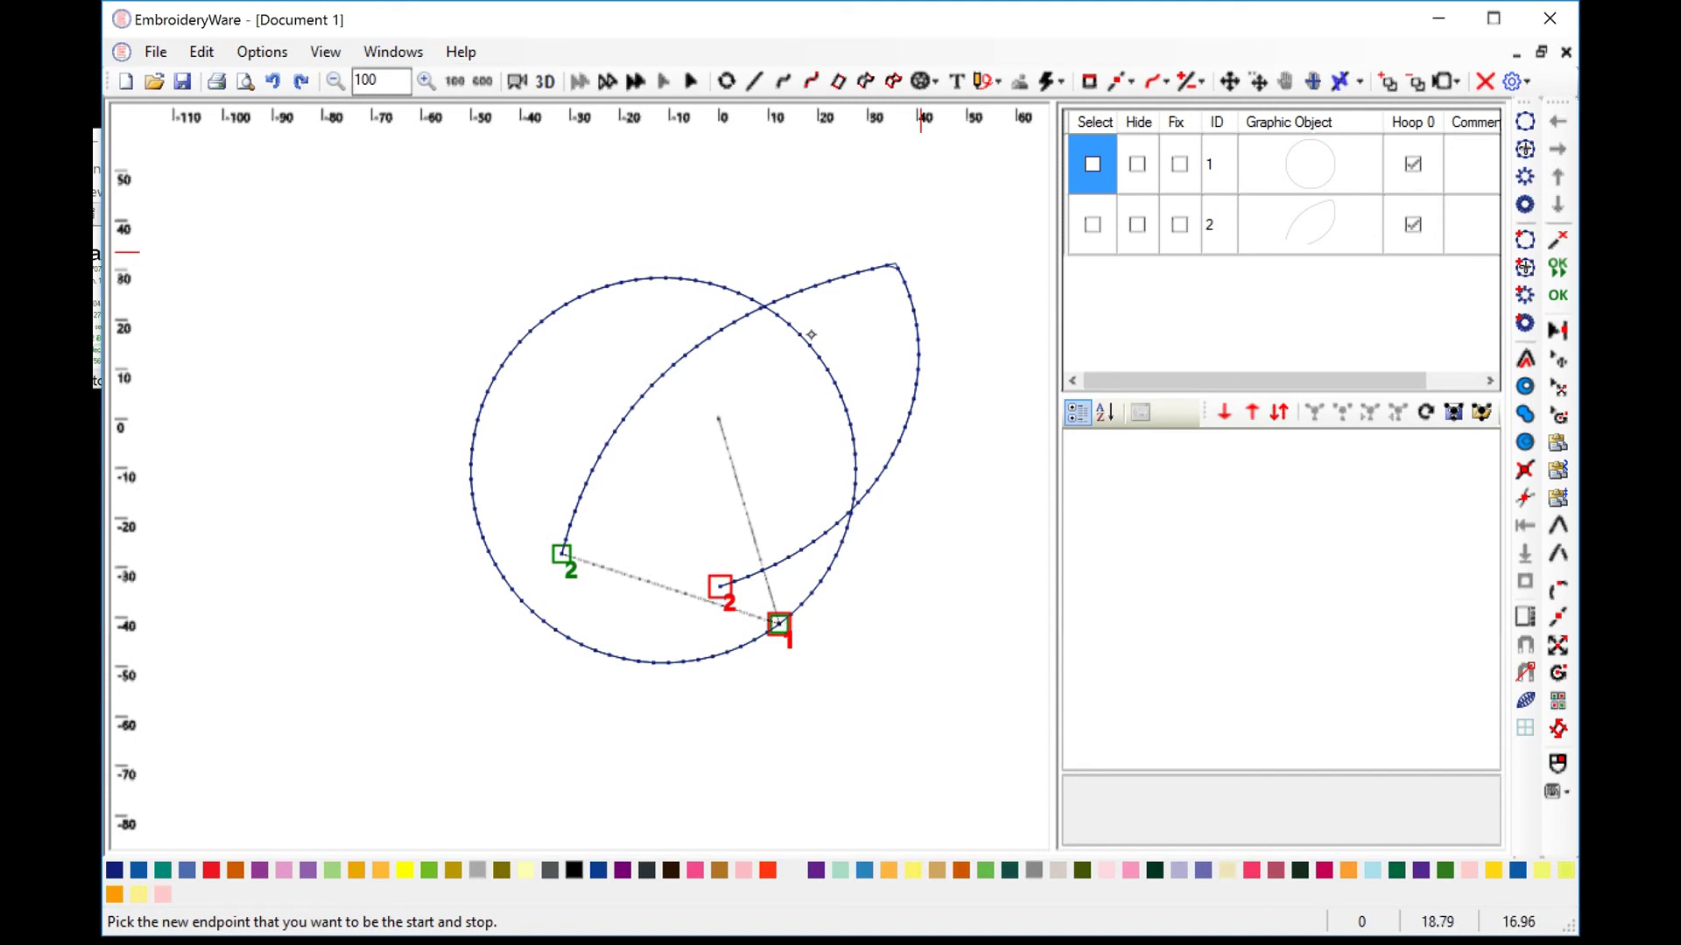
{"action": "key", "text": "ctrl+a"}
{"action": "left_click", "coordinate": [1485, 81]}
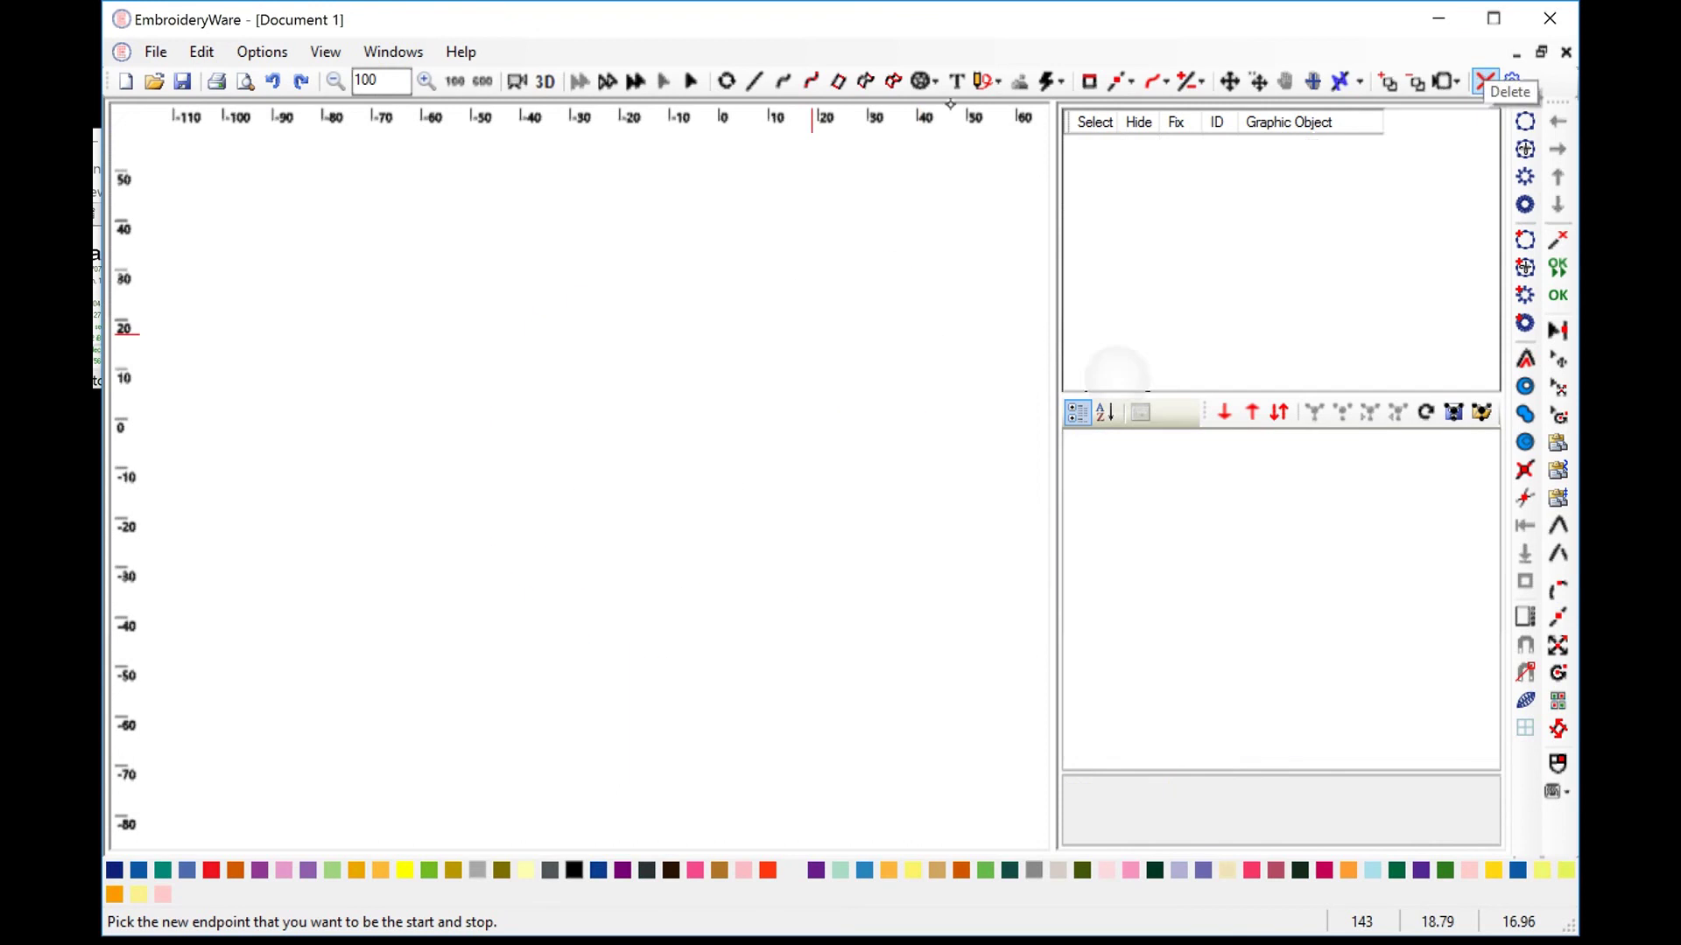
Draw a circle with opposite points at about (-57, 18) and (-25, -29).
{"action": "left_click", "coordinate": [927, 80]}
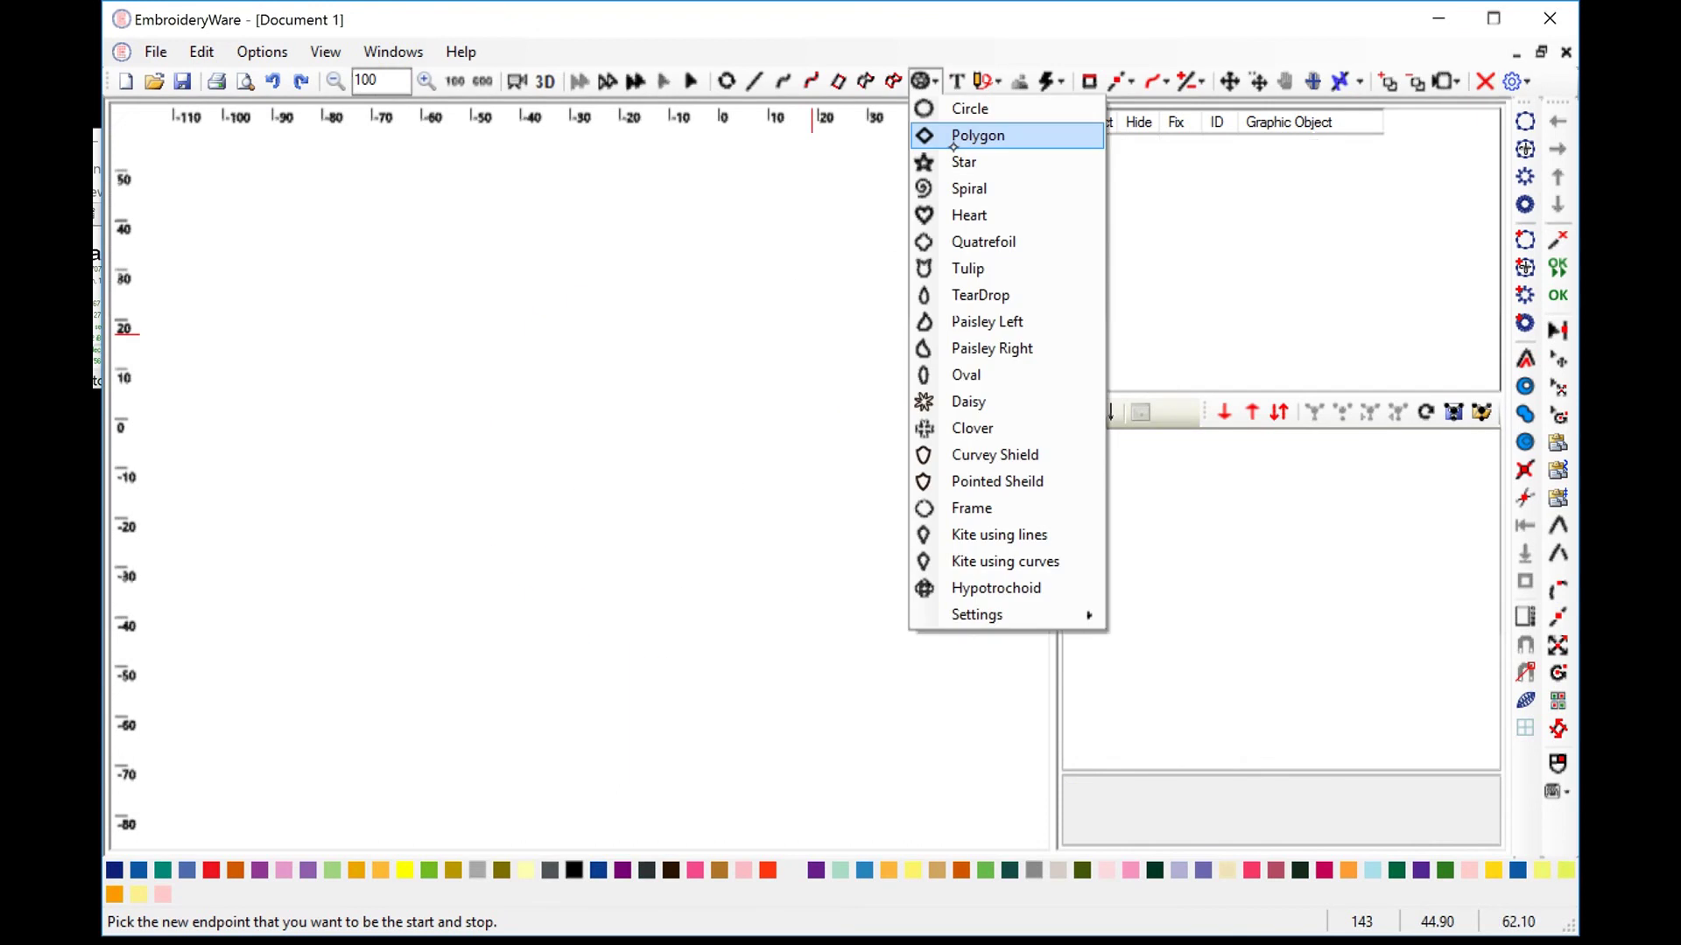
{"action": "left_click", "coordinate": [956, 111]}
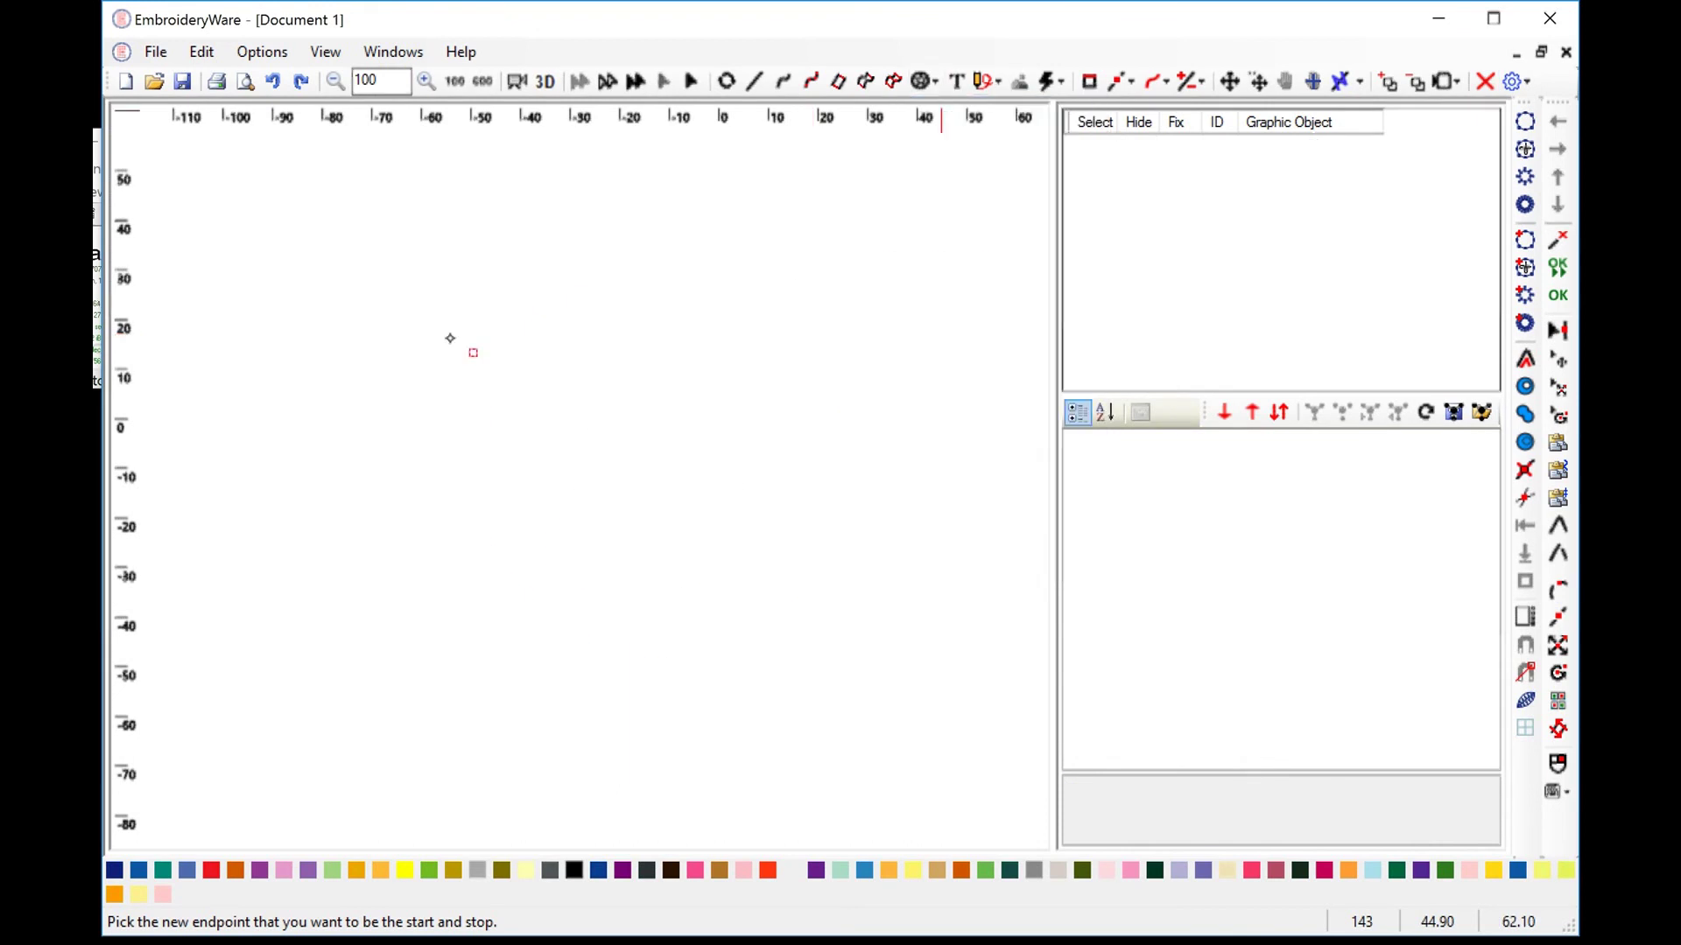
{"action": "left_click", "coordinate": [434, 329]}
{"action": "left_click", "coordinate": [595, 565]}
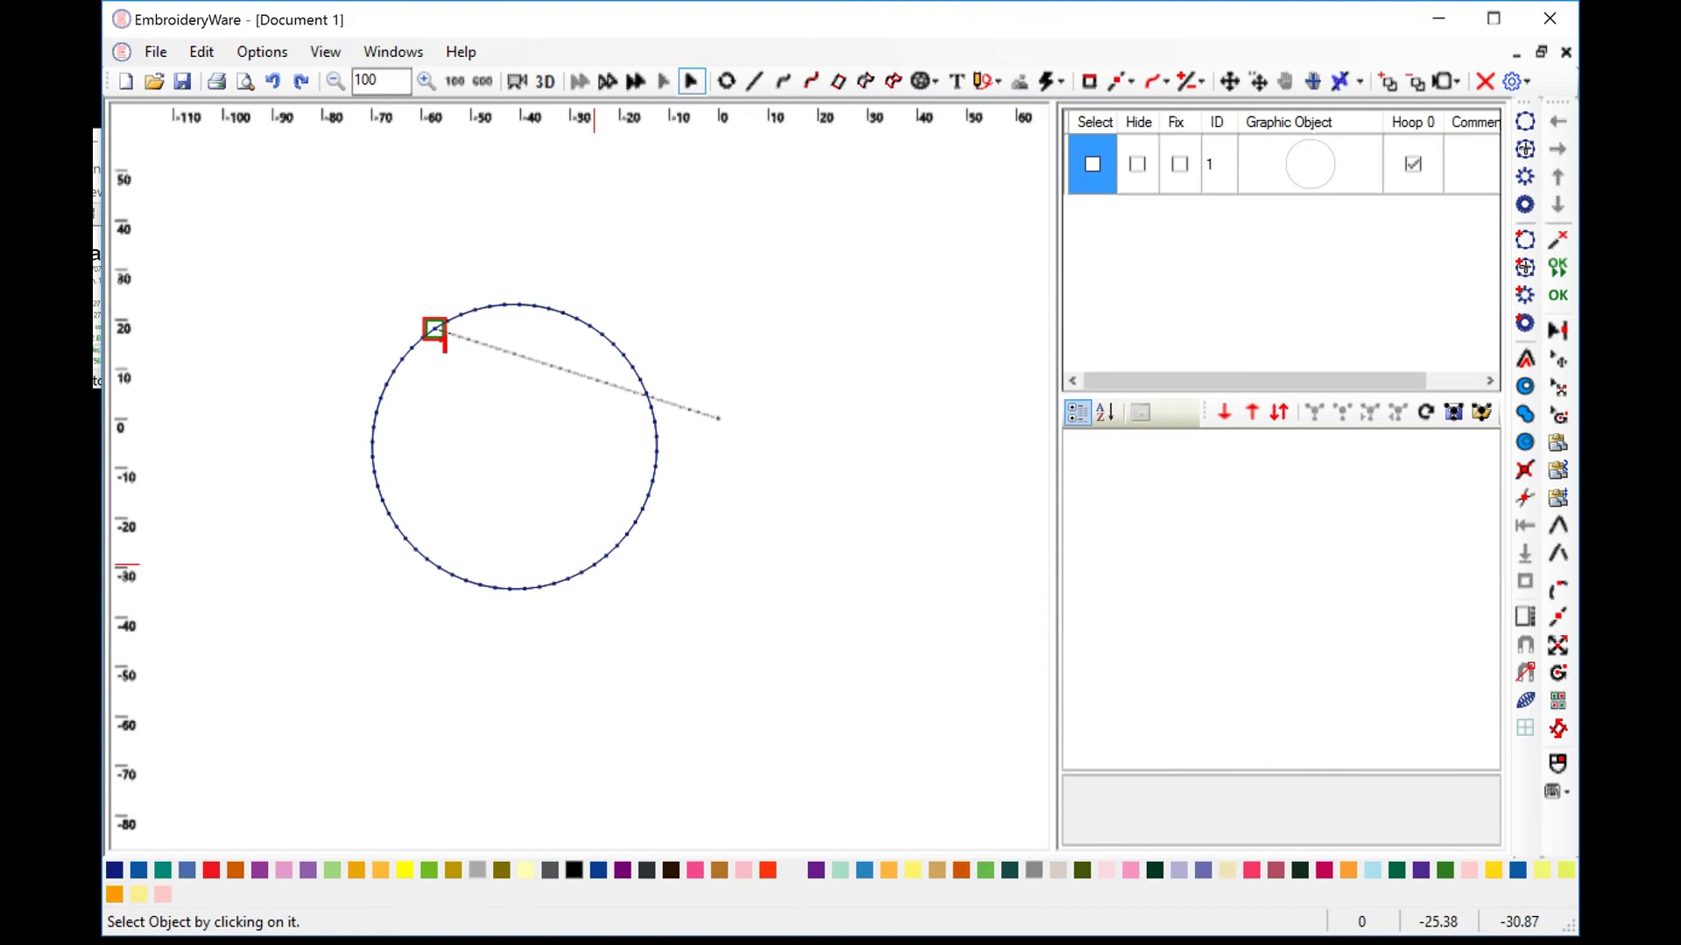
Duplicate the circle in place and convert the copy to Fill TopStitches.
{"action": "left_click", "coordinate": [595, 567]}
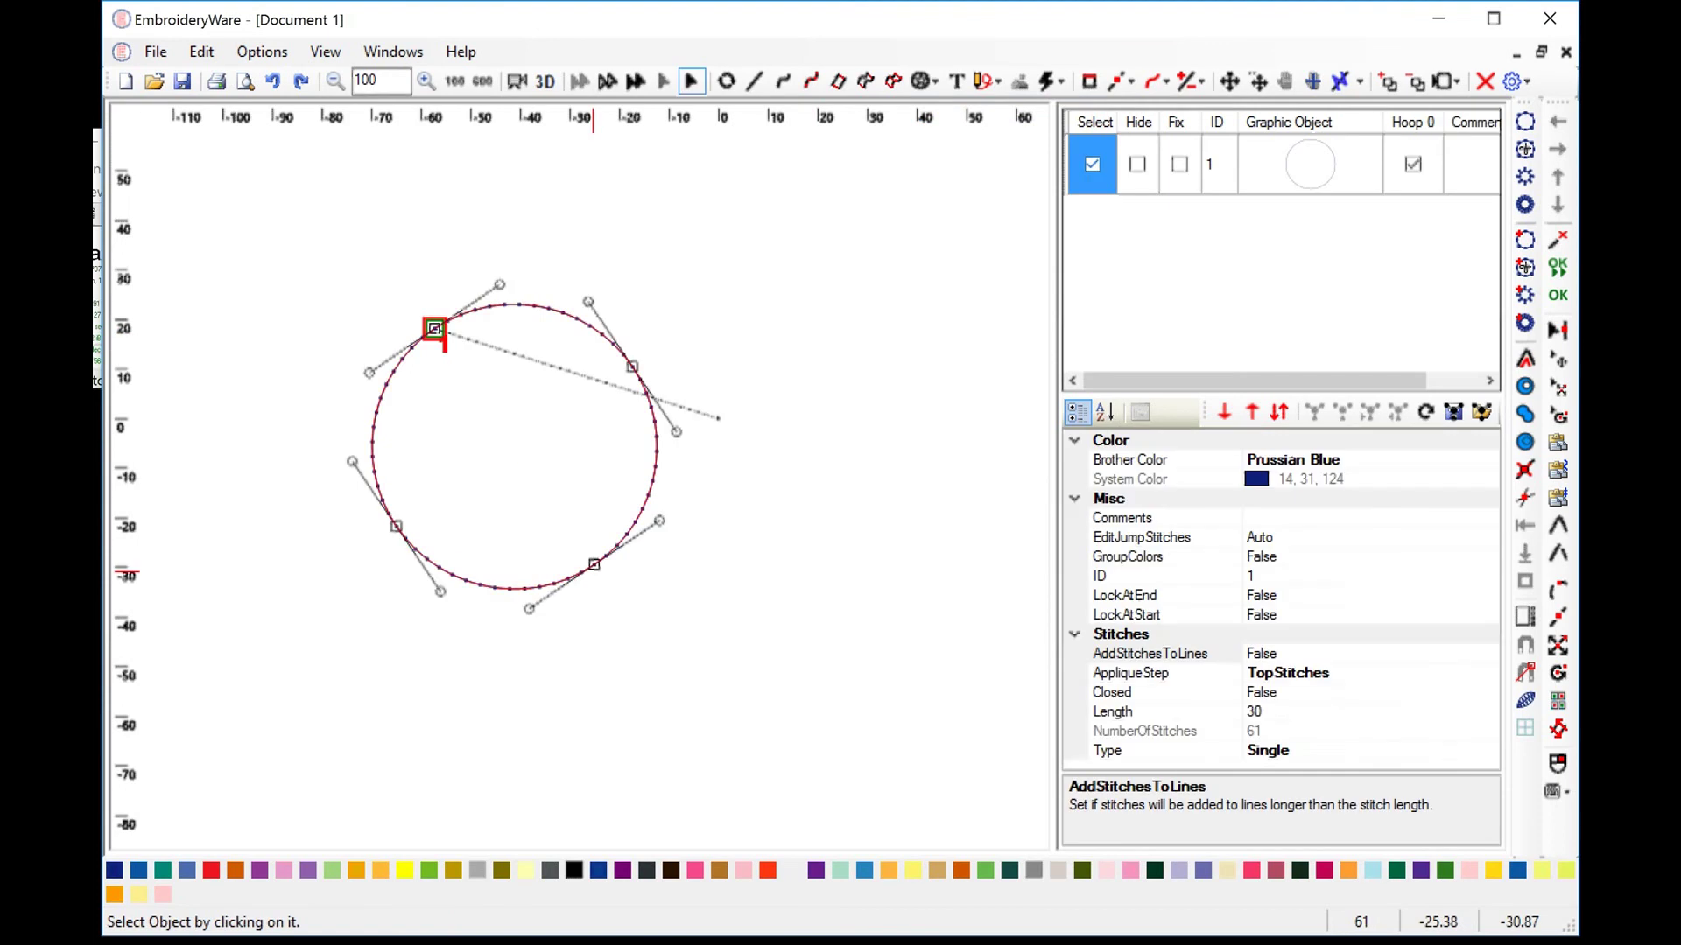
{"action": "left_click", "coordinate": [1559, 442]}
{"action": "left_click", "coordinate": [1558, 442]}
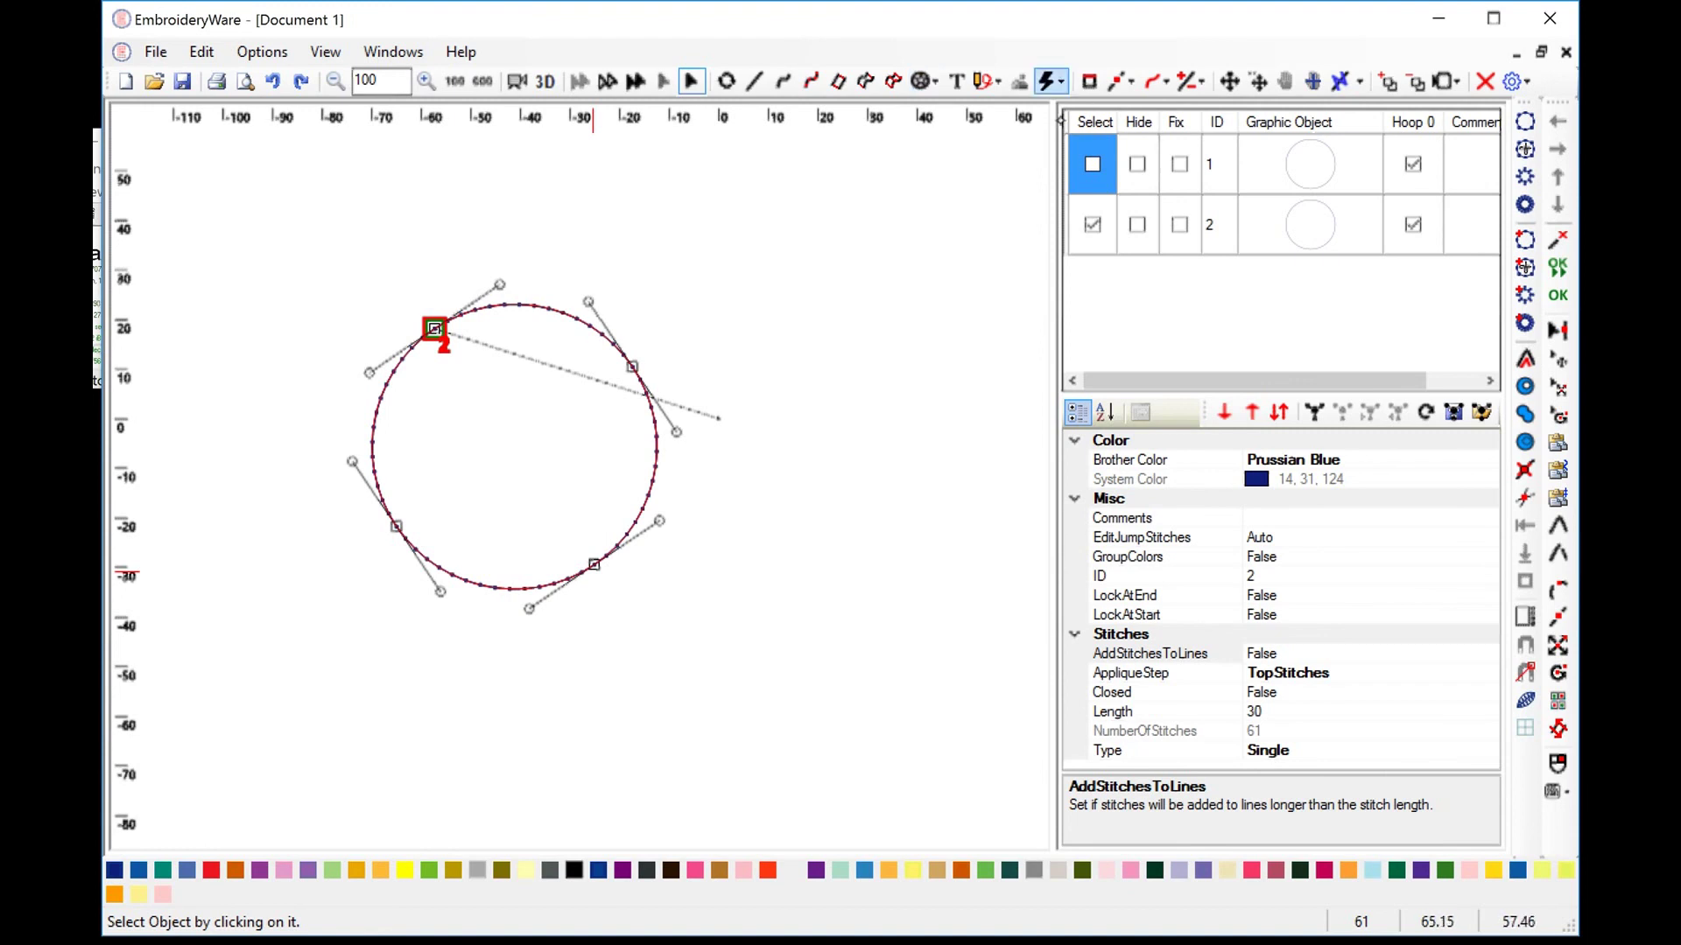
{"action": "left_click", "coordinate": [1054, 81]}
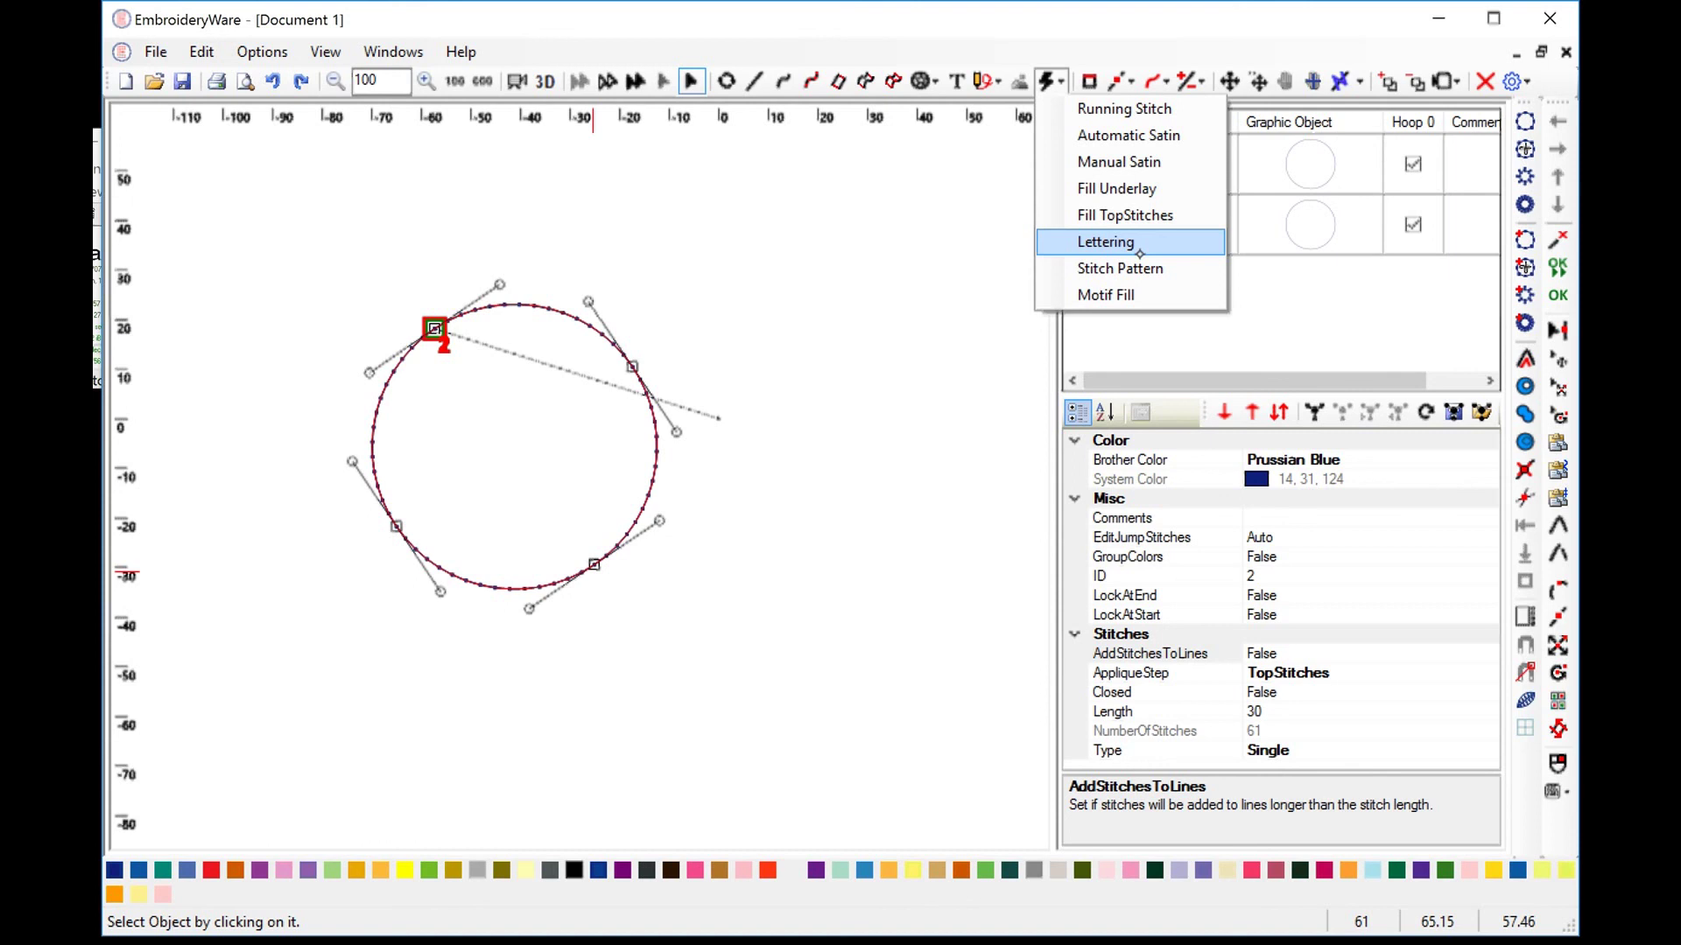
{"action": "left_click", "coordinate": [1130, 216]}
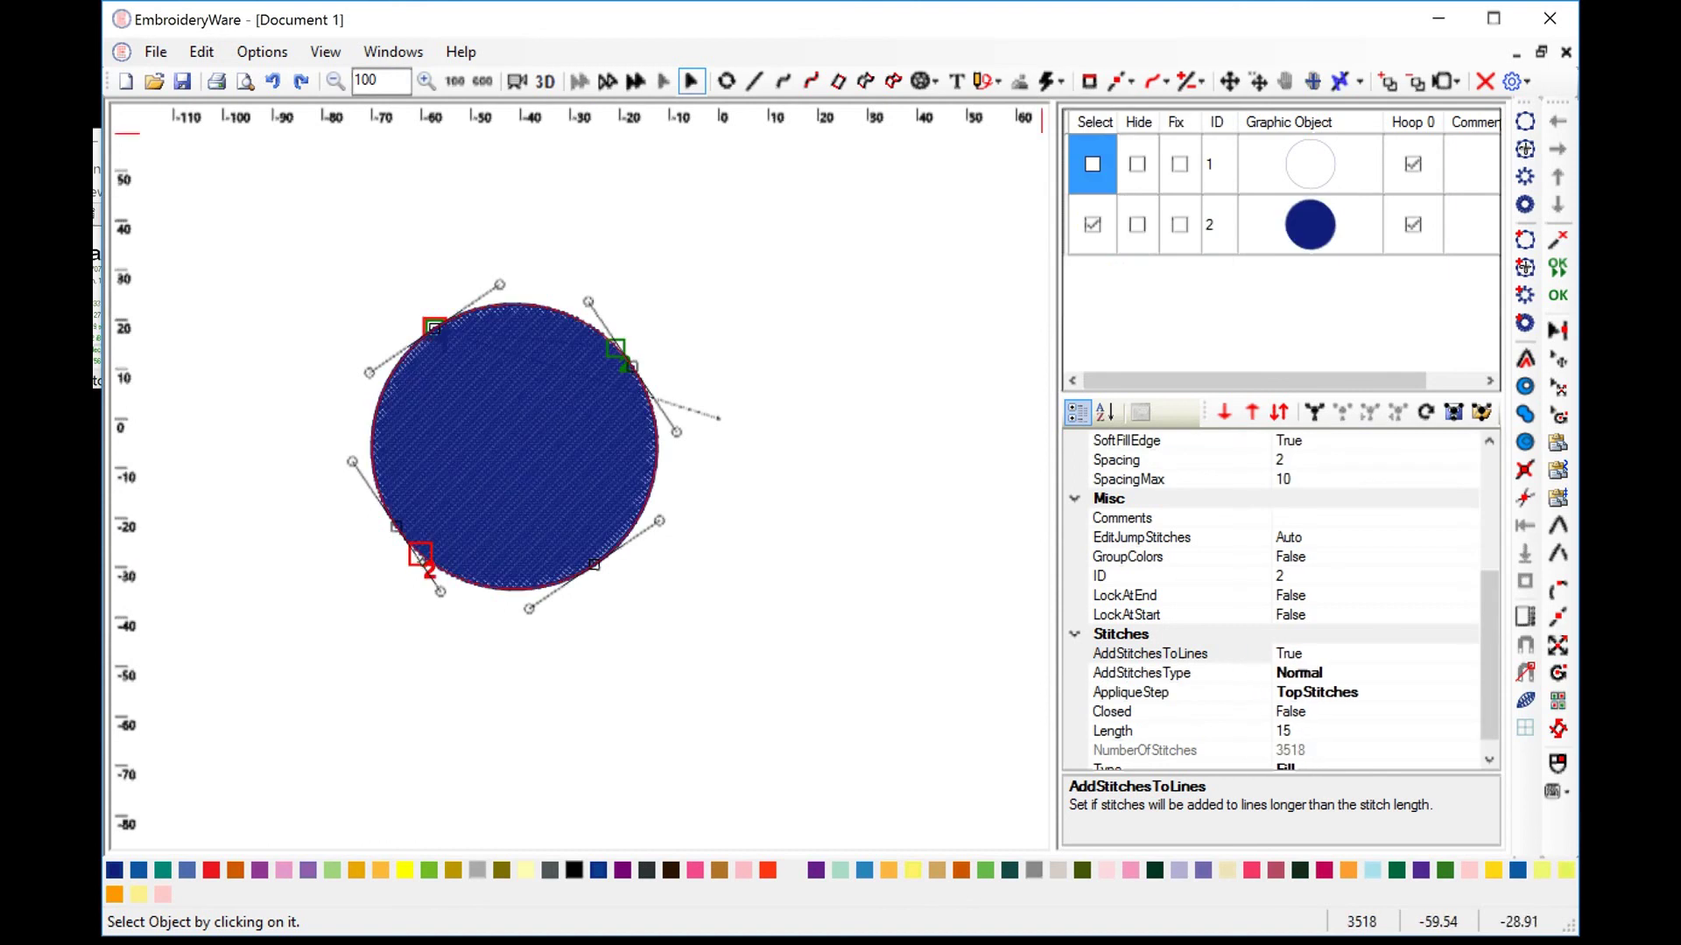
Select the unfilled circle and move it after the filled circle in the stitching order.
{"action": "left_click", "coordinate": [430, 547]}
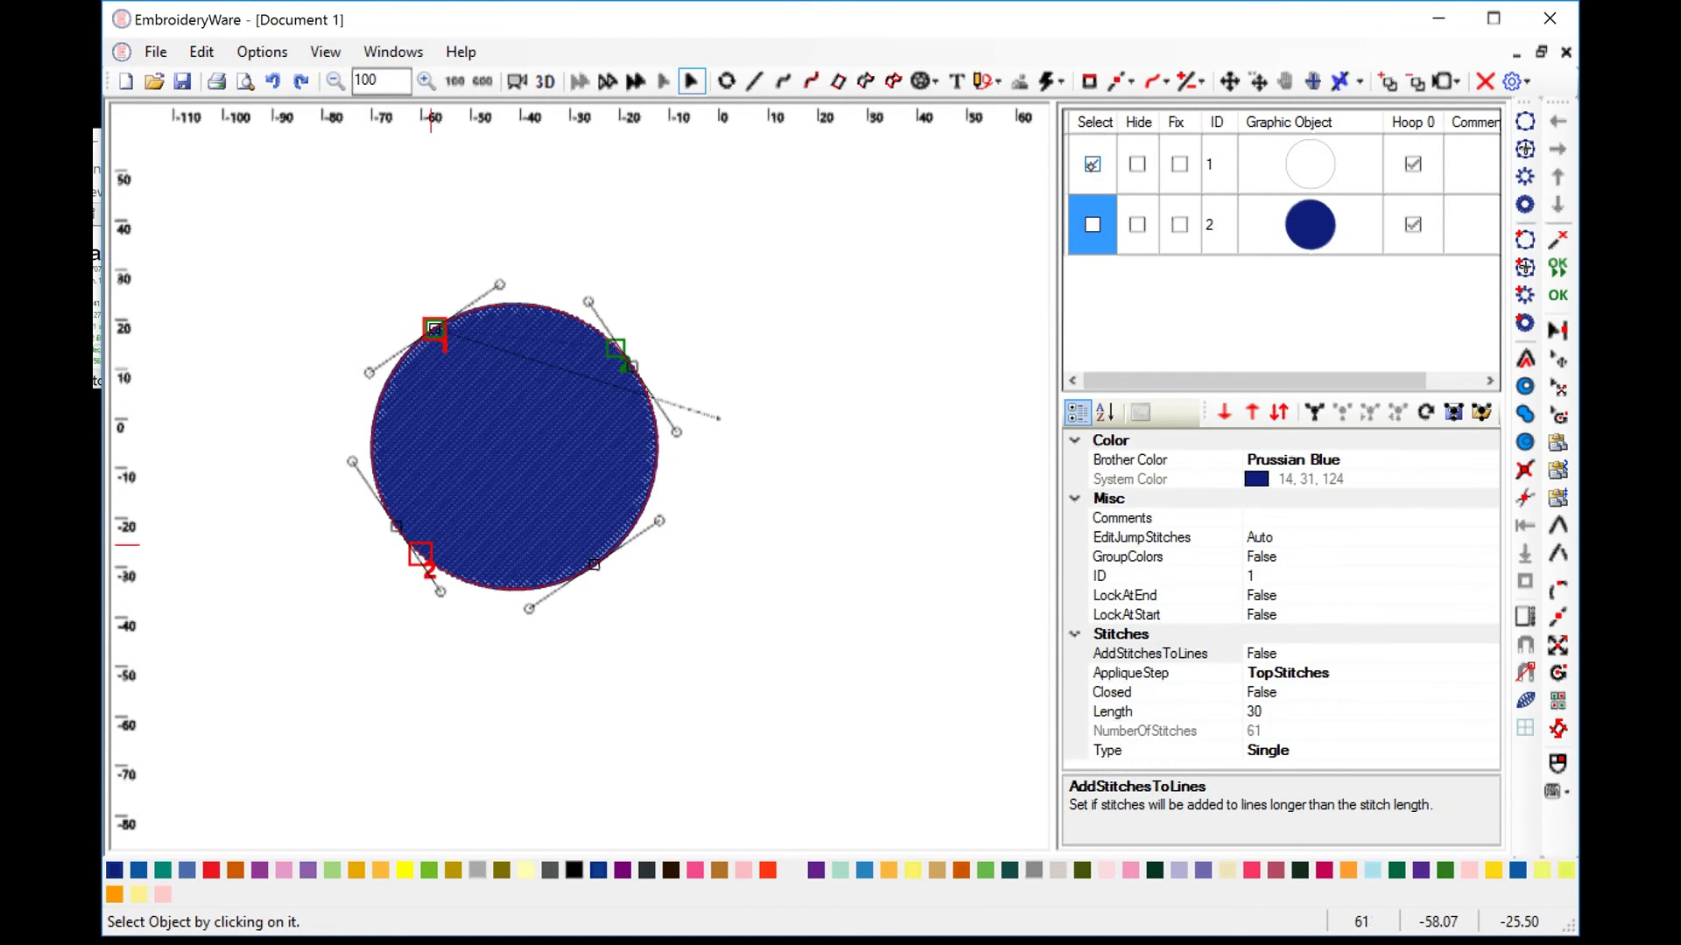
{"action": "left_click", "coordinate": [1095, 165]}
{"action": "left_click", "coordinate": [435, 329]}
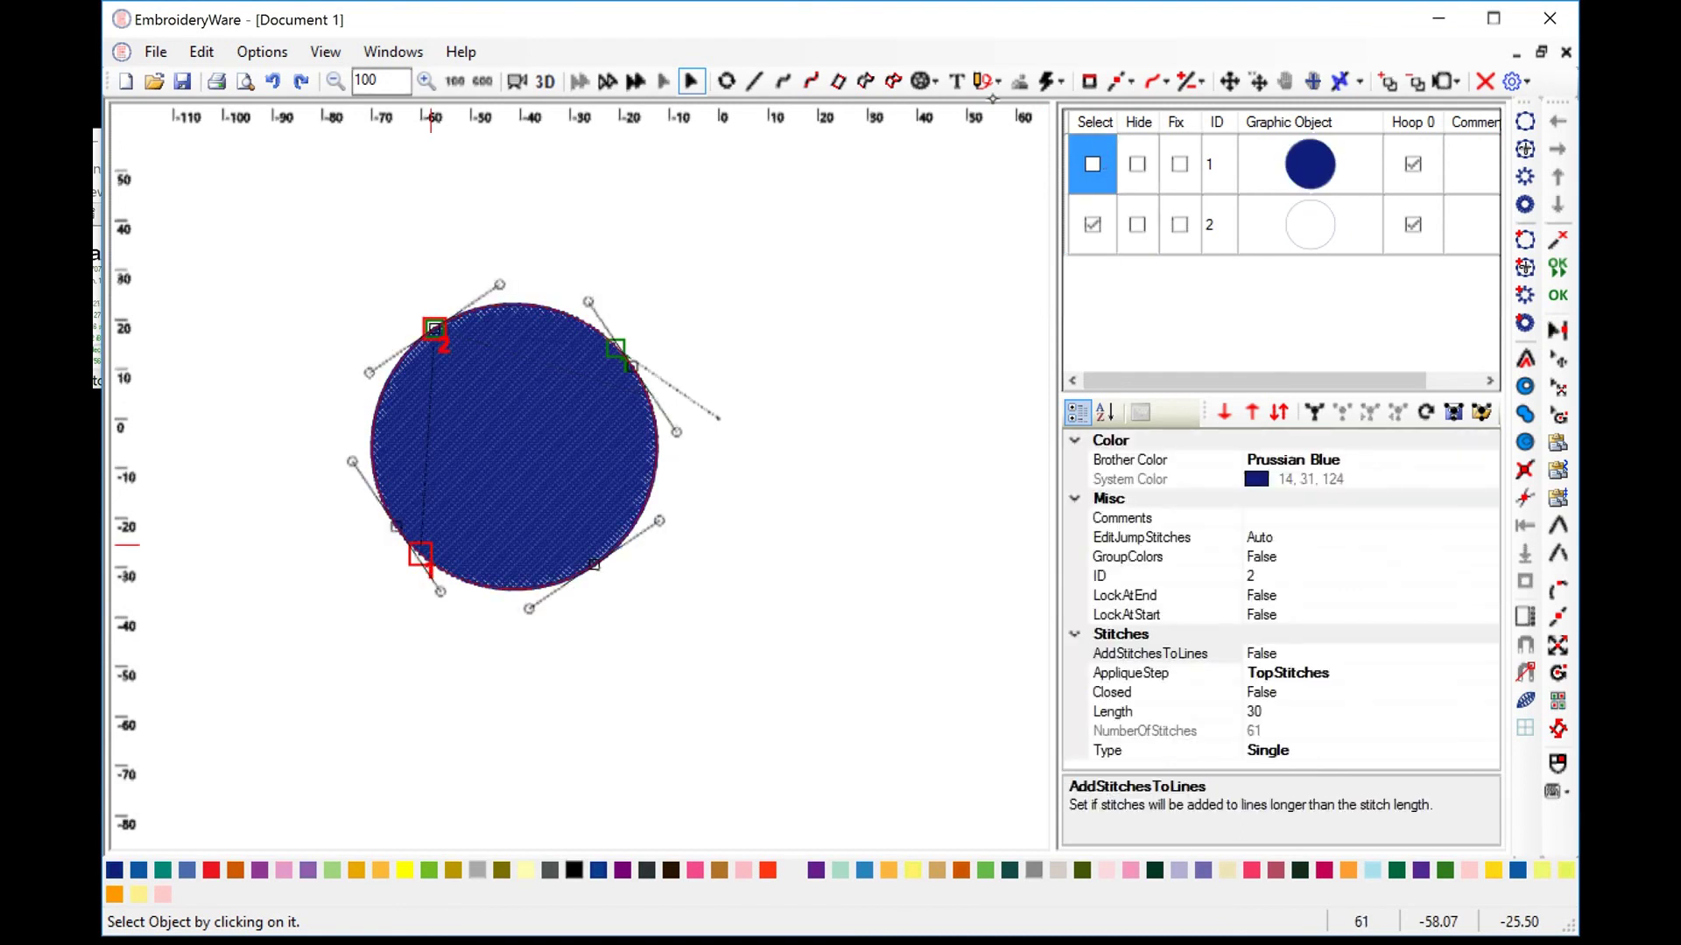
Convert the outline circle to Automatic Satin and colour it light orange.
{"action": "left_click", "coordinate": [1051, 82]}
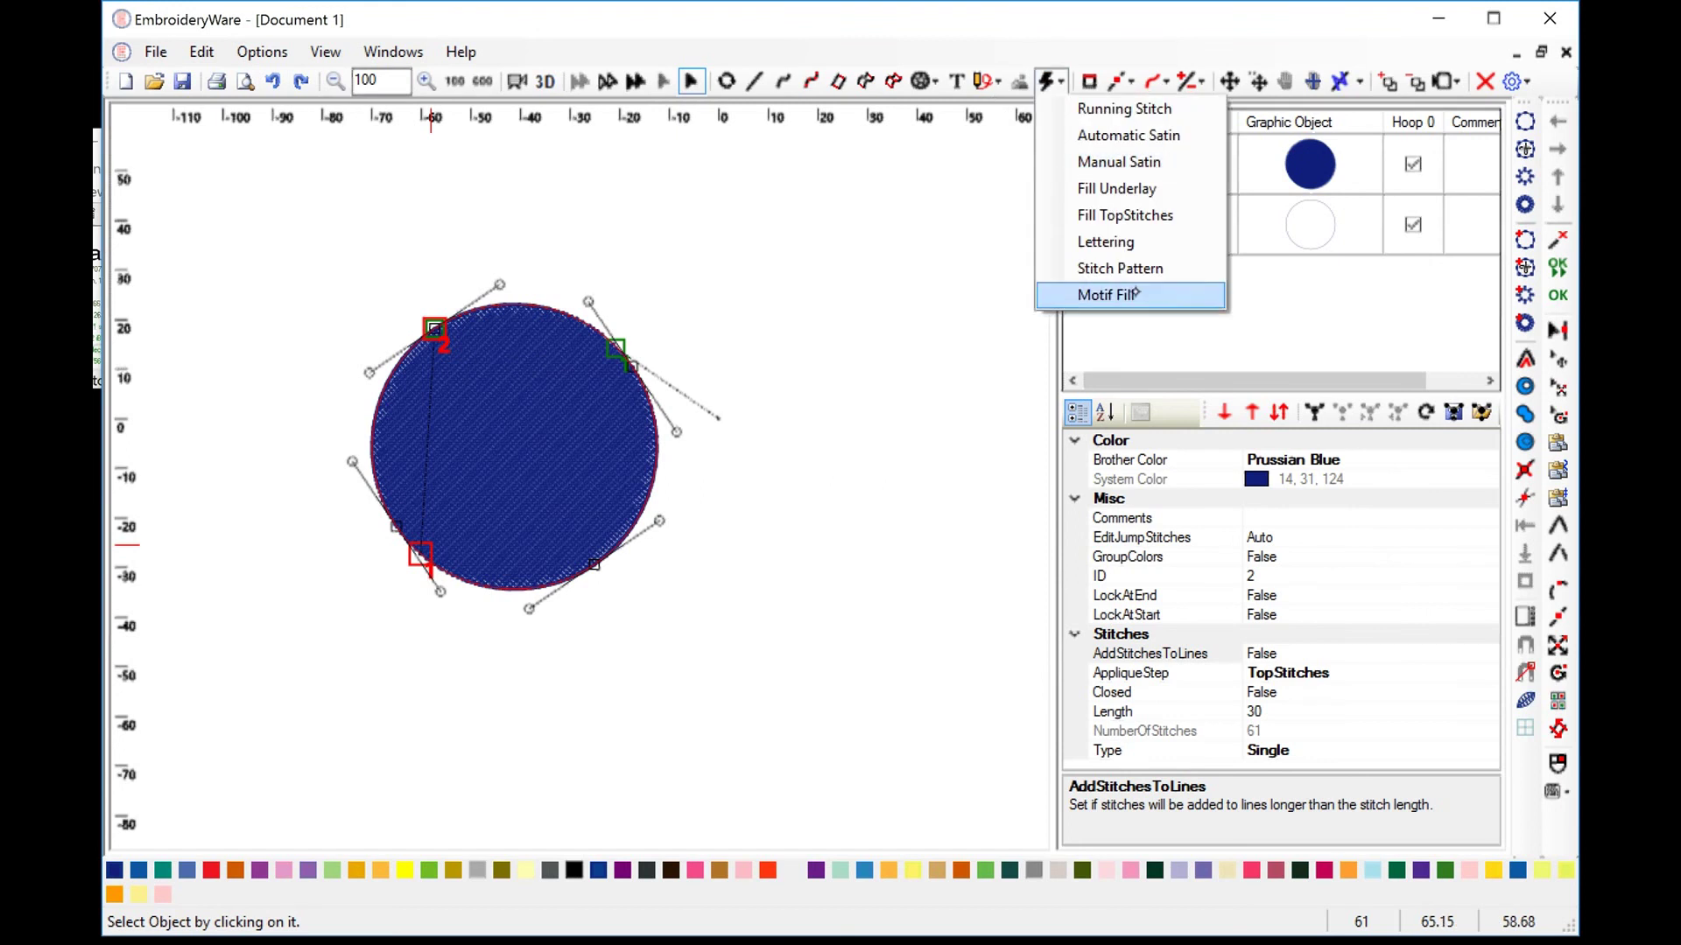
{"action": "left_click", "coordinate": [1109, 137]}
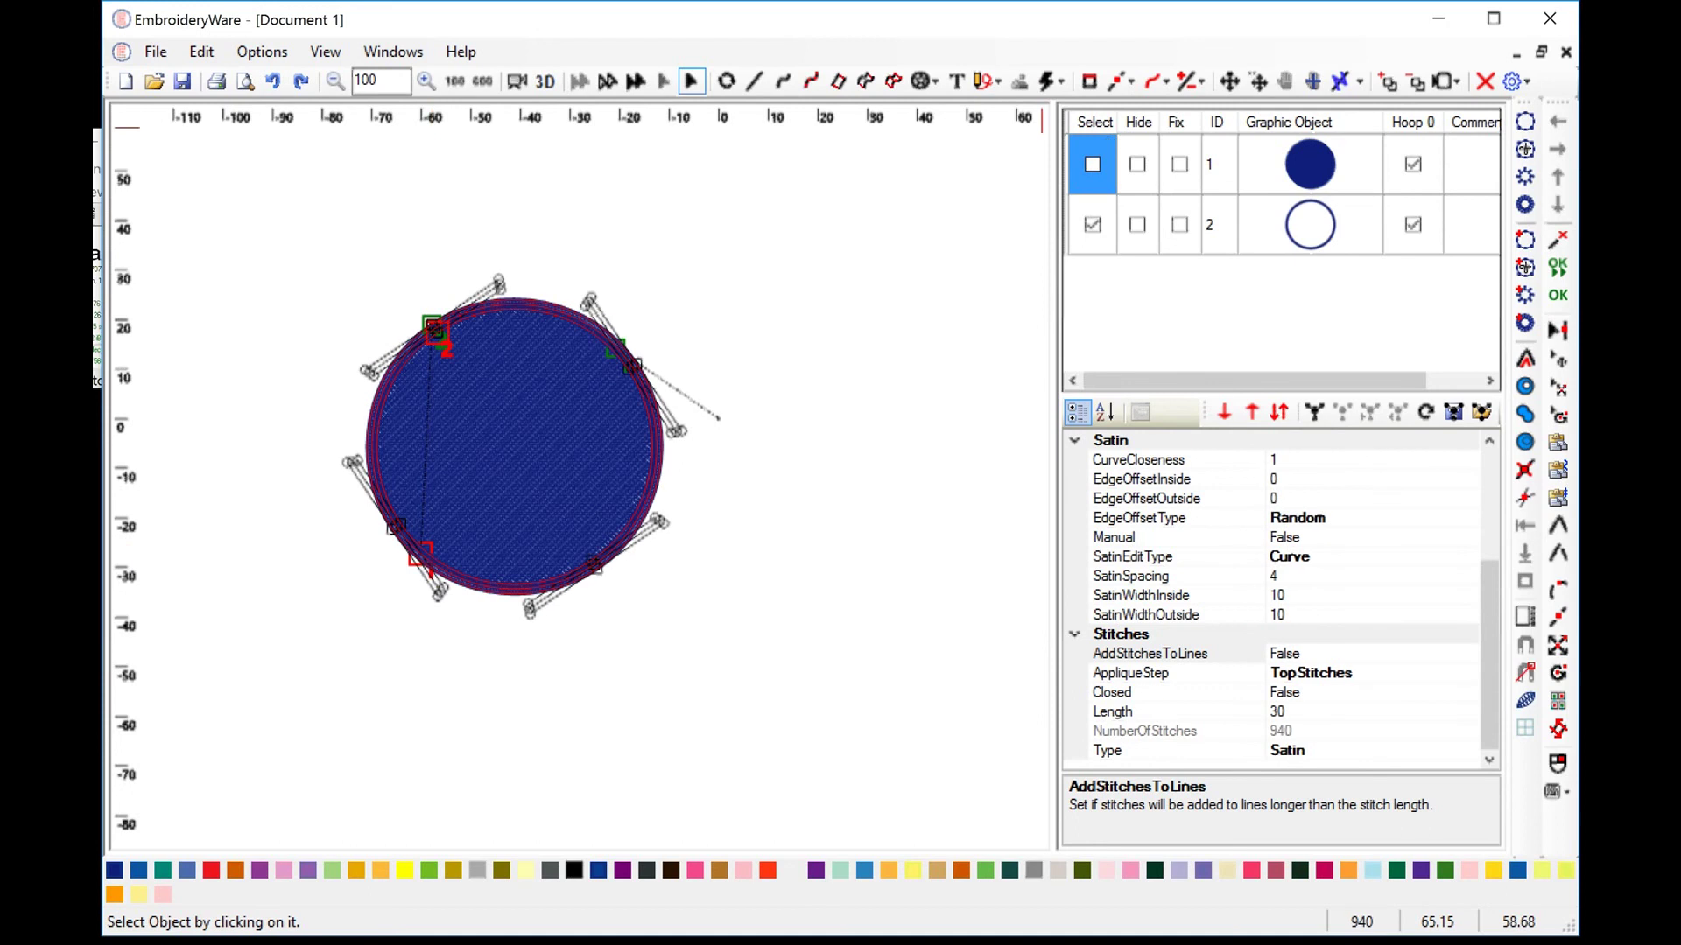
{"action": "left_click", "coordinate": [889, 870]}
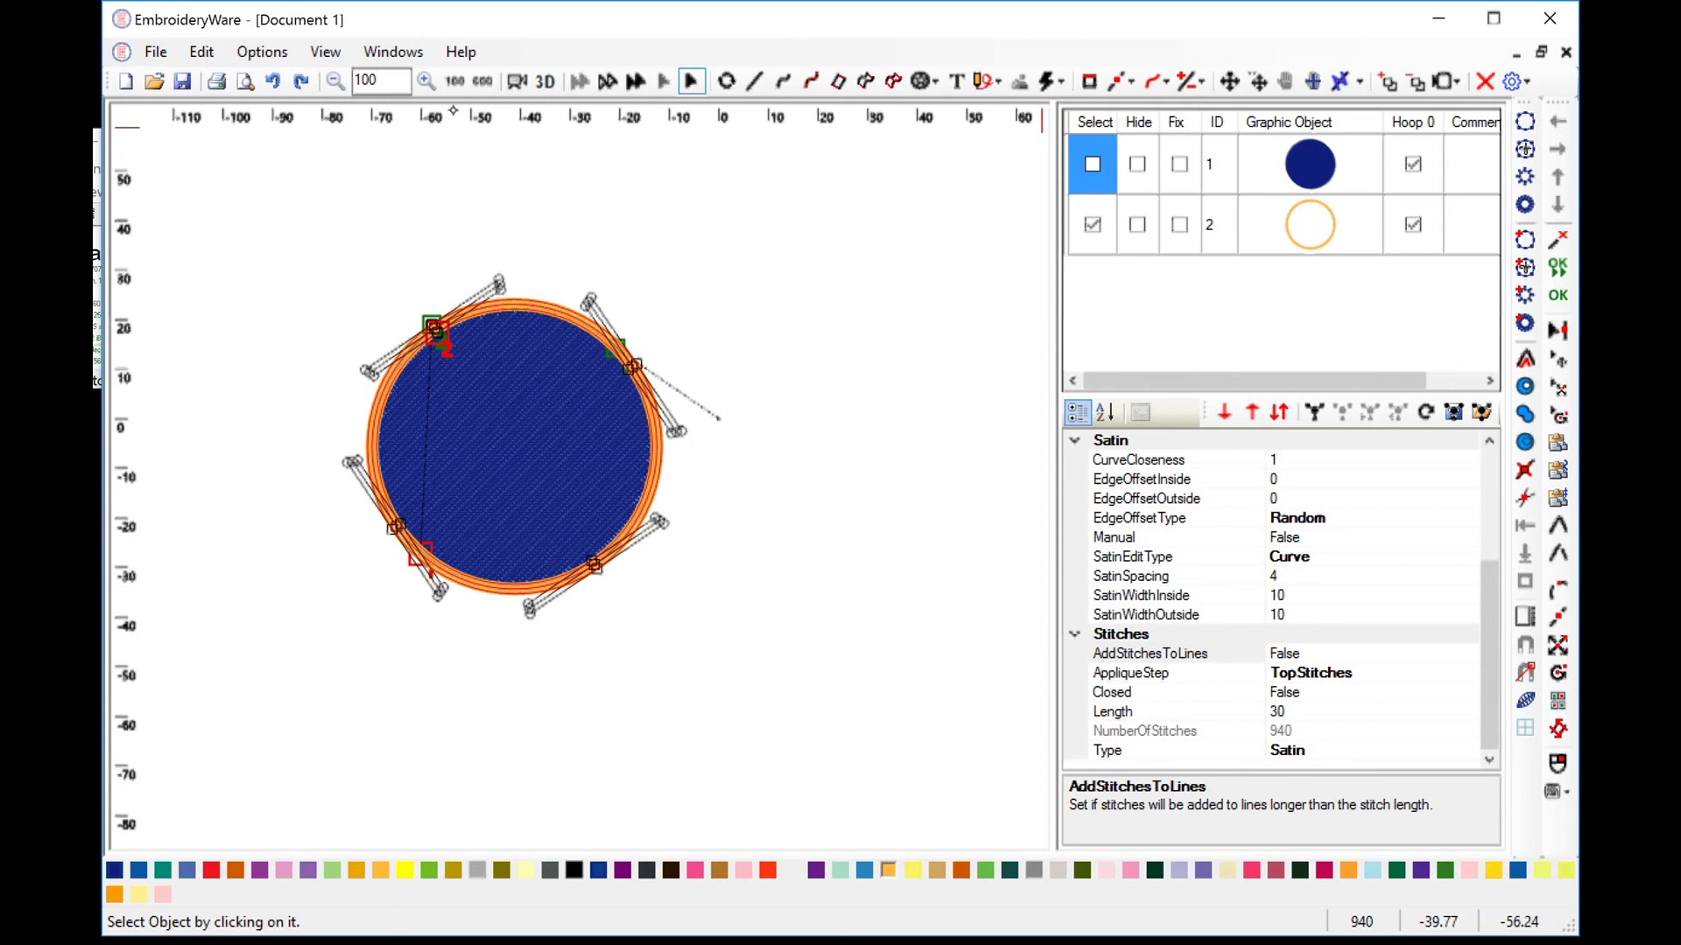
Add a new end point on the satin ring at the filled circle's stop point, about (-60, -27).
{"action": "left_click", "coordinate": [426, 80]}
{"action": "left_click", "coordinate": [427, 81]}
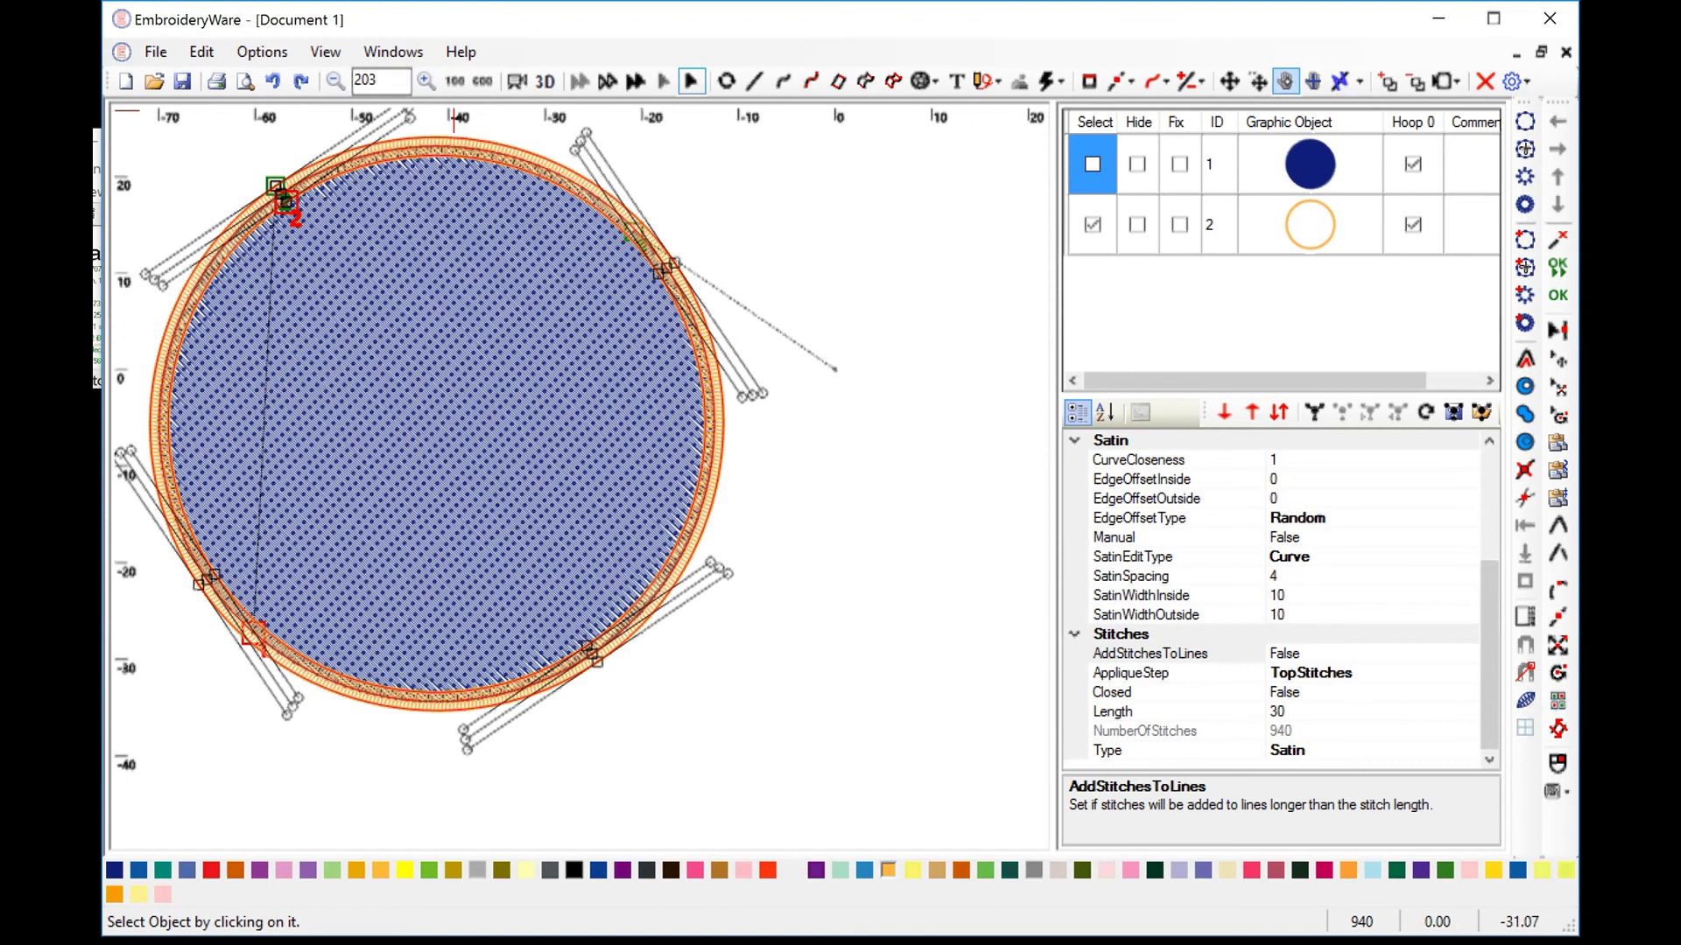
{"action": "left_click", "coordinate": [1285, 81]}
{"action": "left_click_drag", "start_coordinate": [680, 485], "coordinate": [773, 514]}
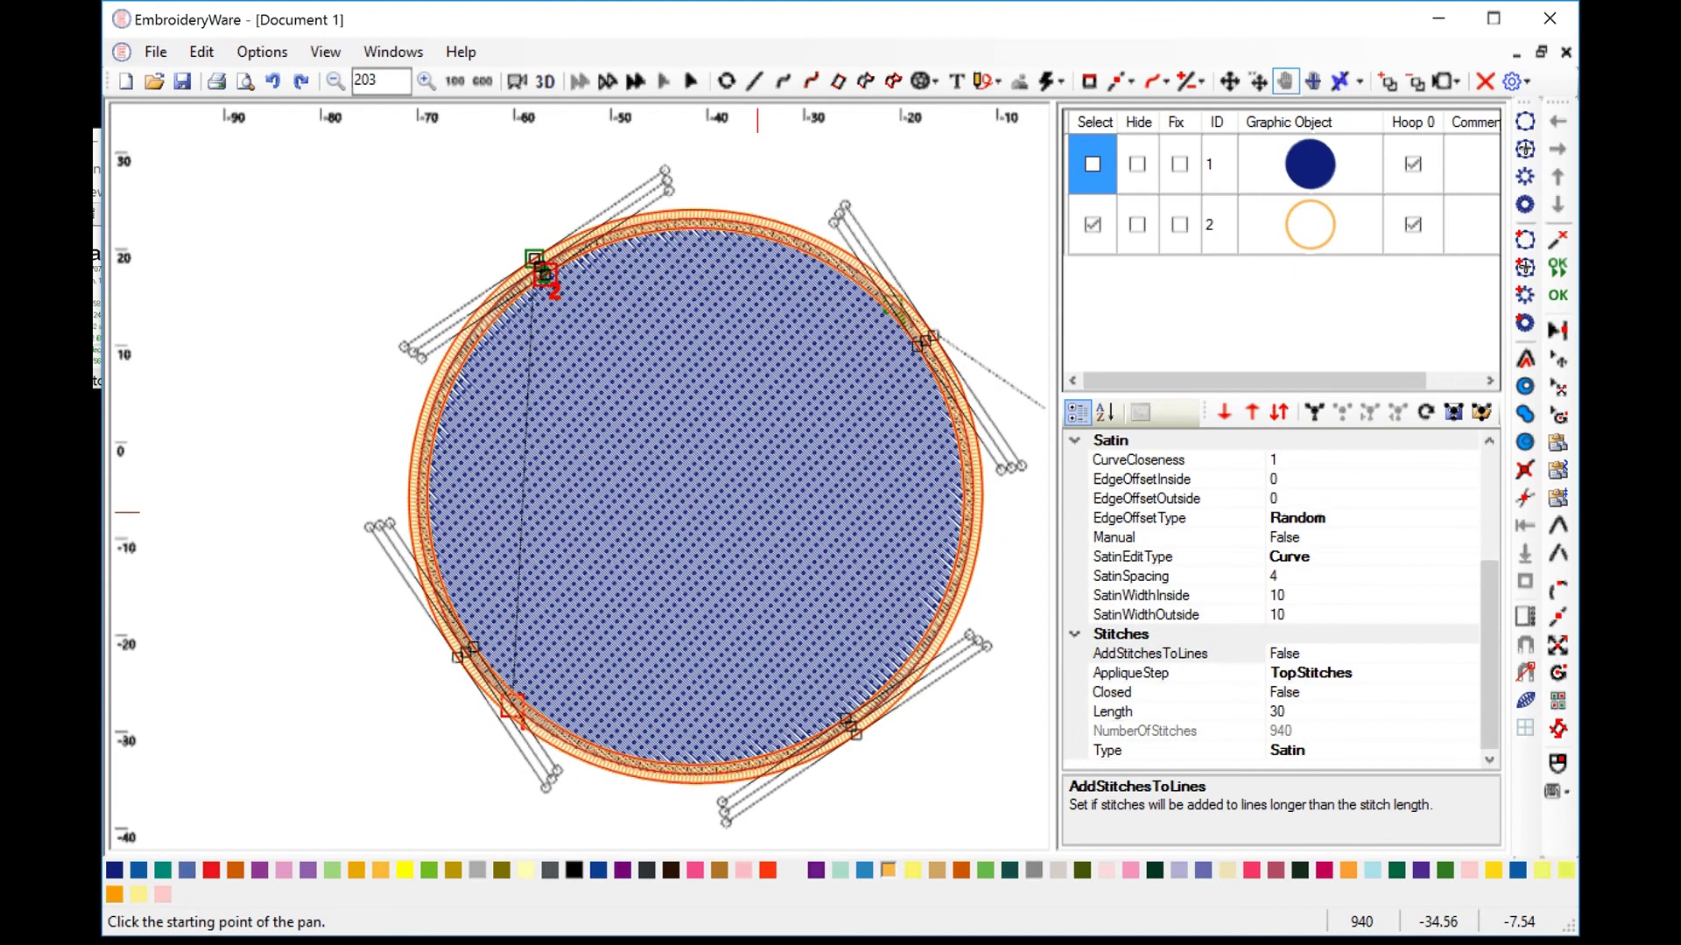
{"action": "left_click", "coordinate": [1193, 81]}
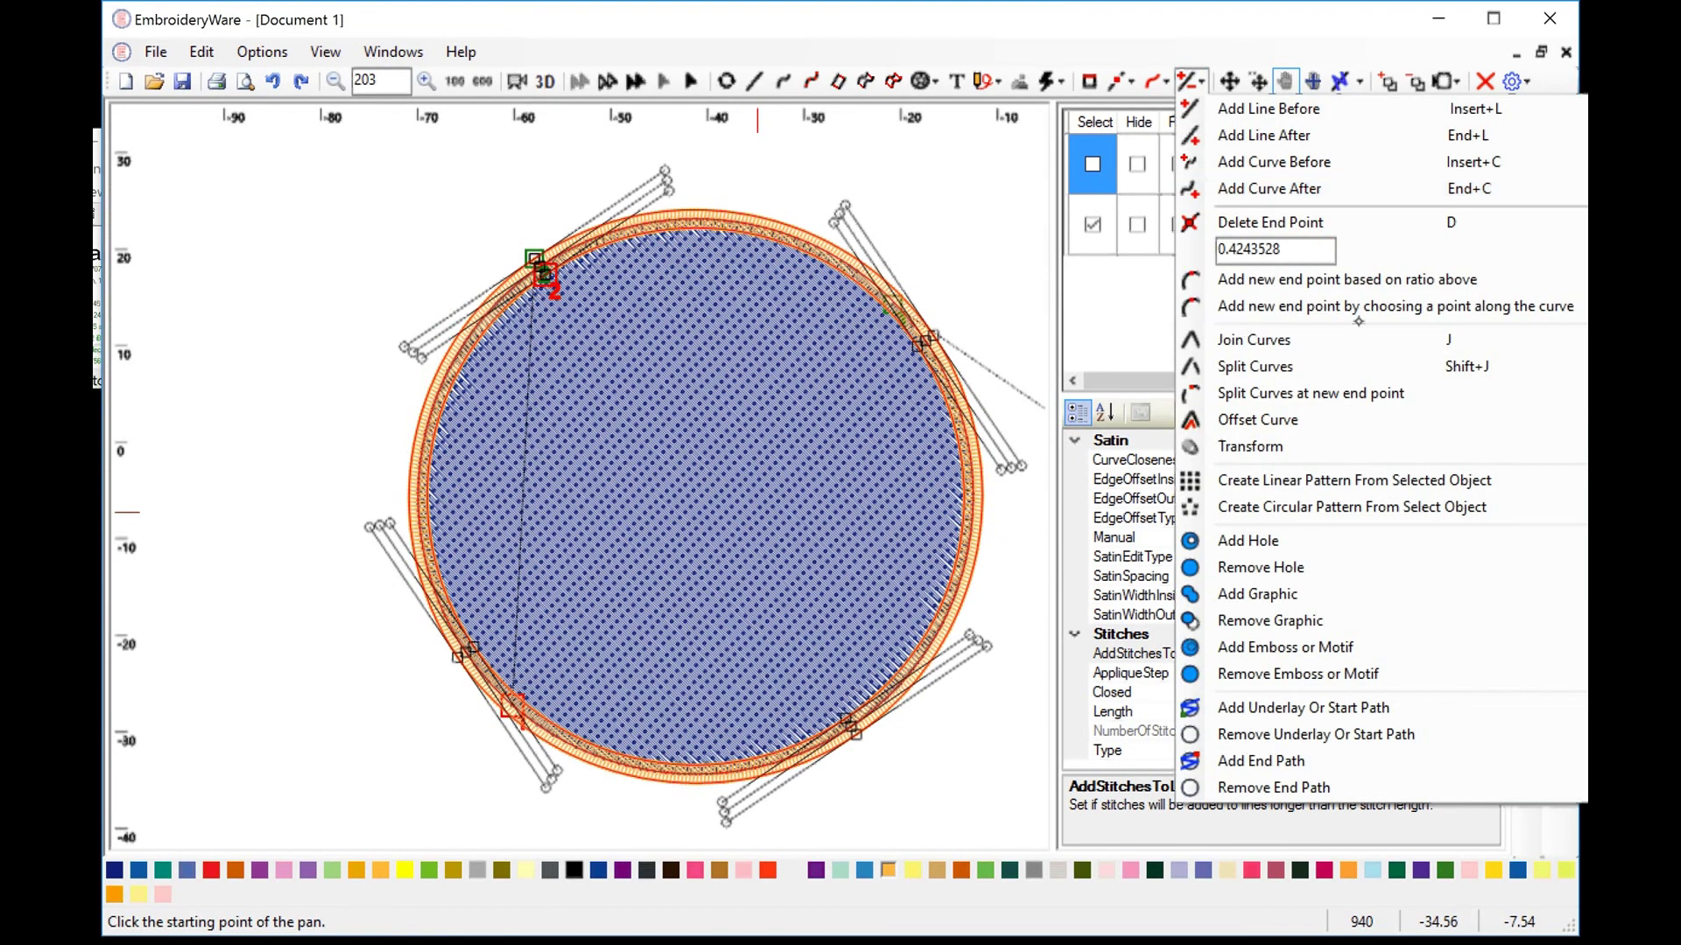
{"action": "left_click", "coordinate": [1269, 303]}
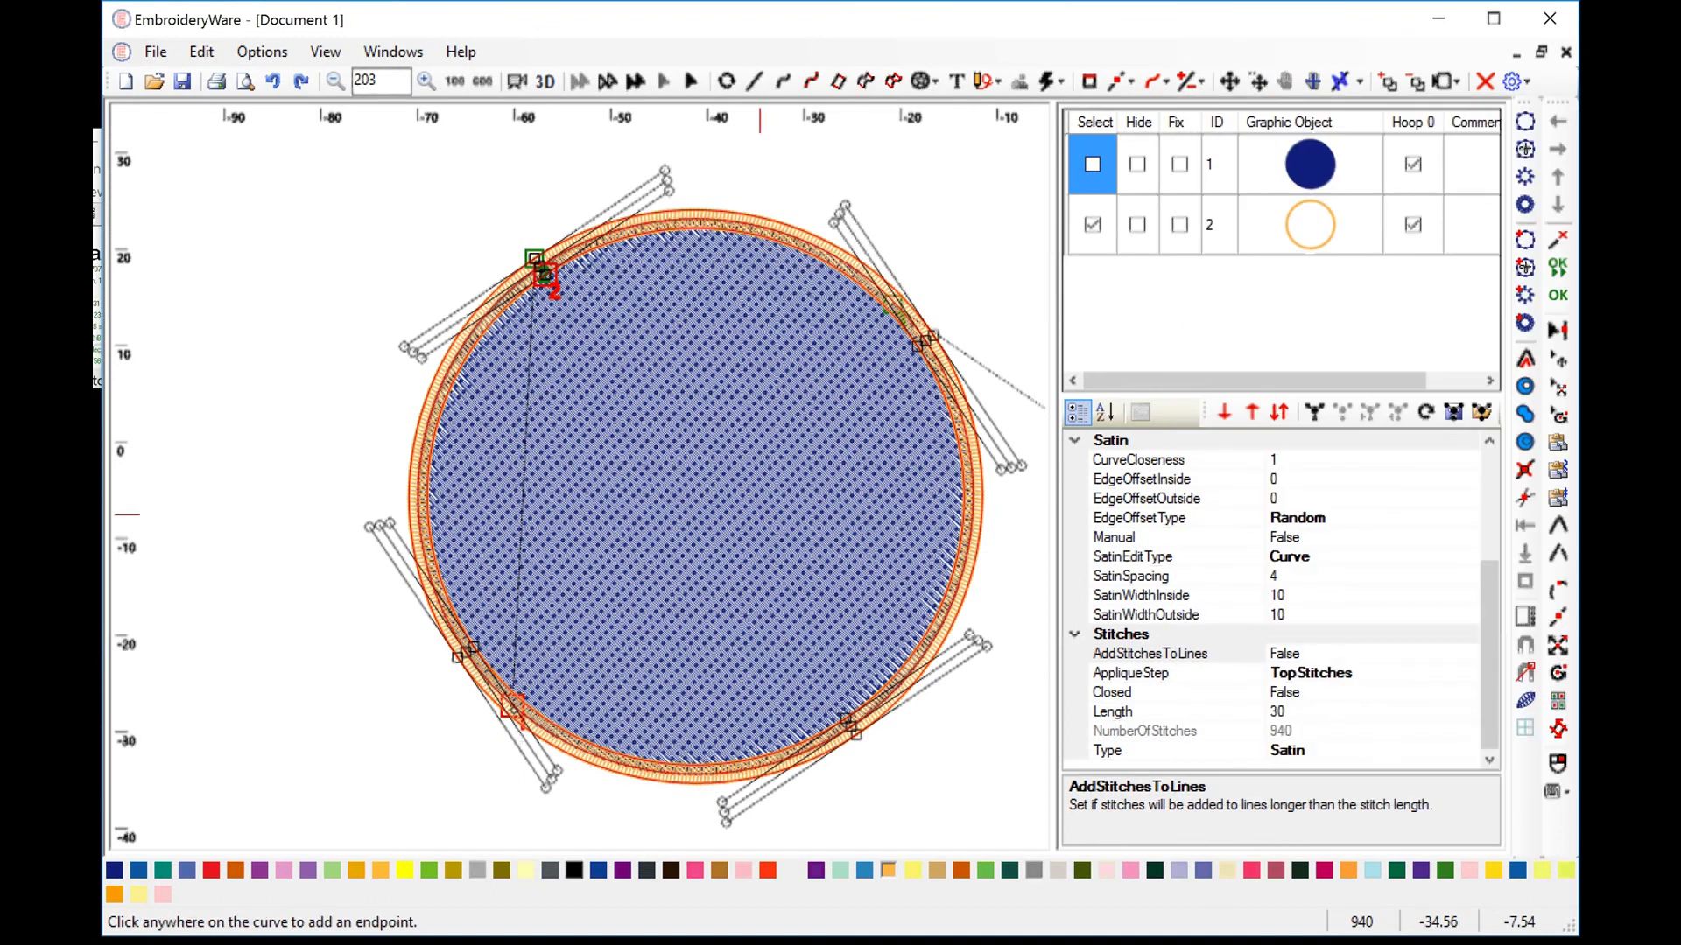
{"action": "left_click", "coordinate": [514, 706]}
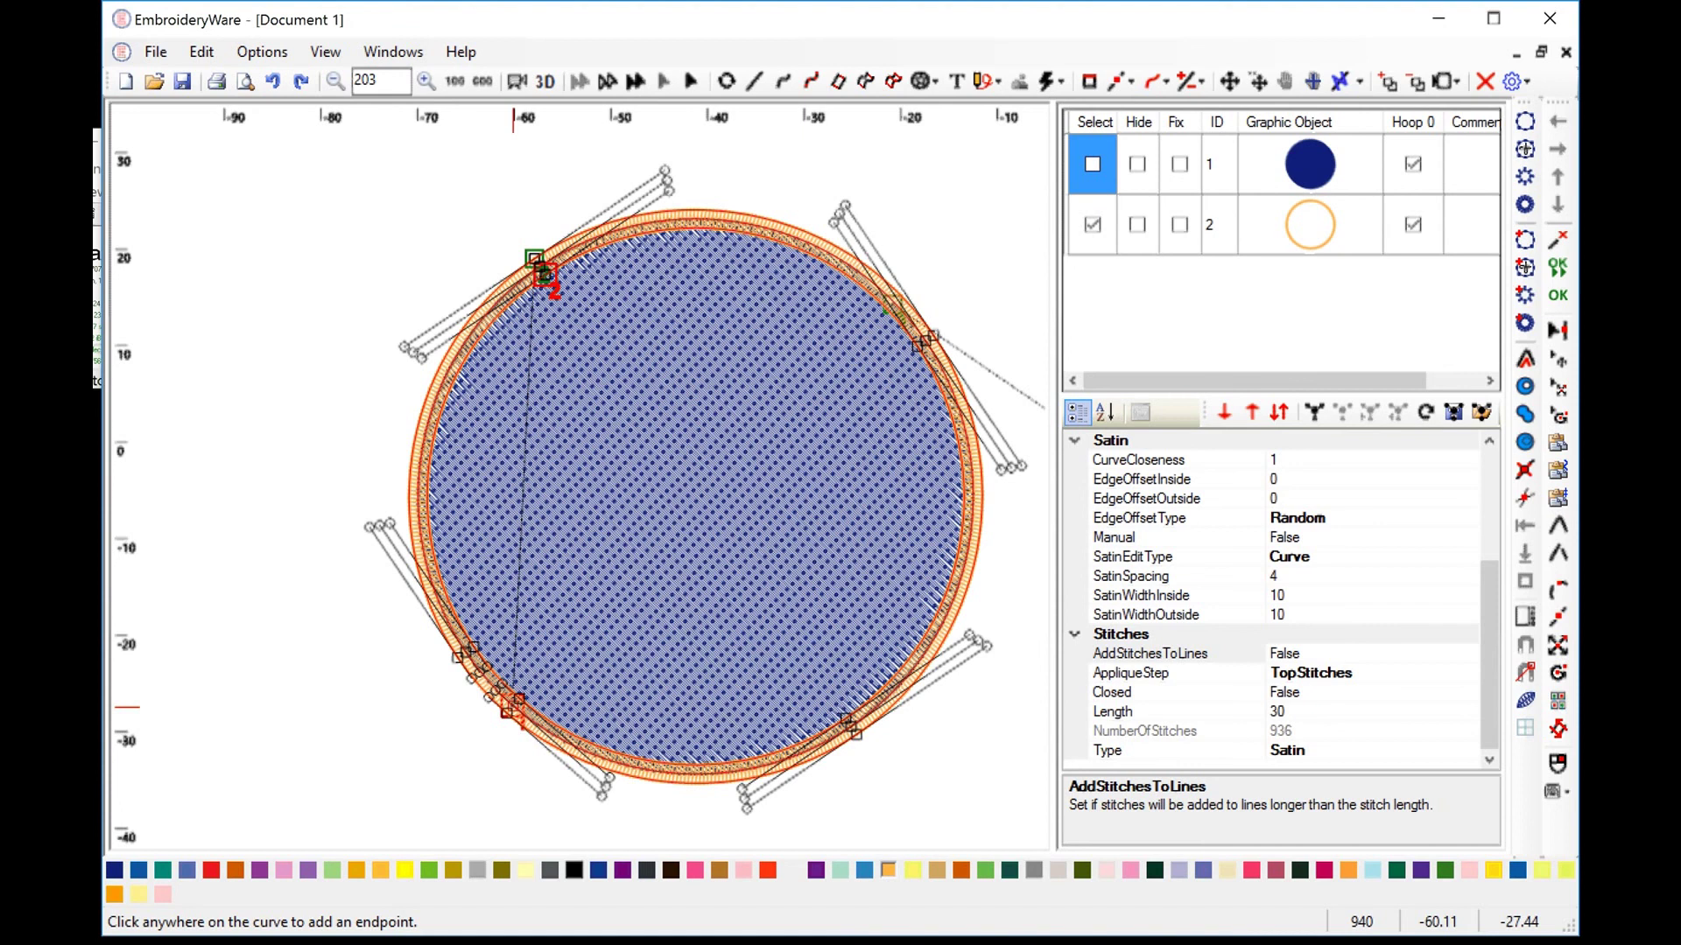
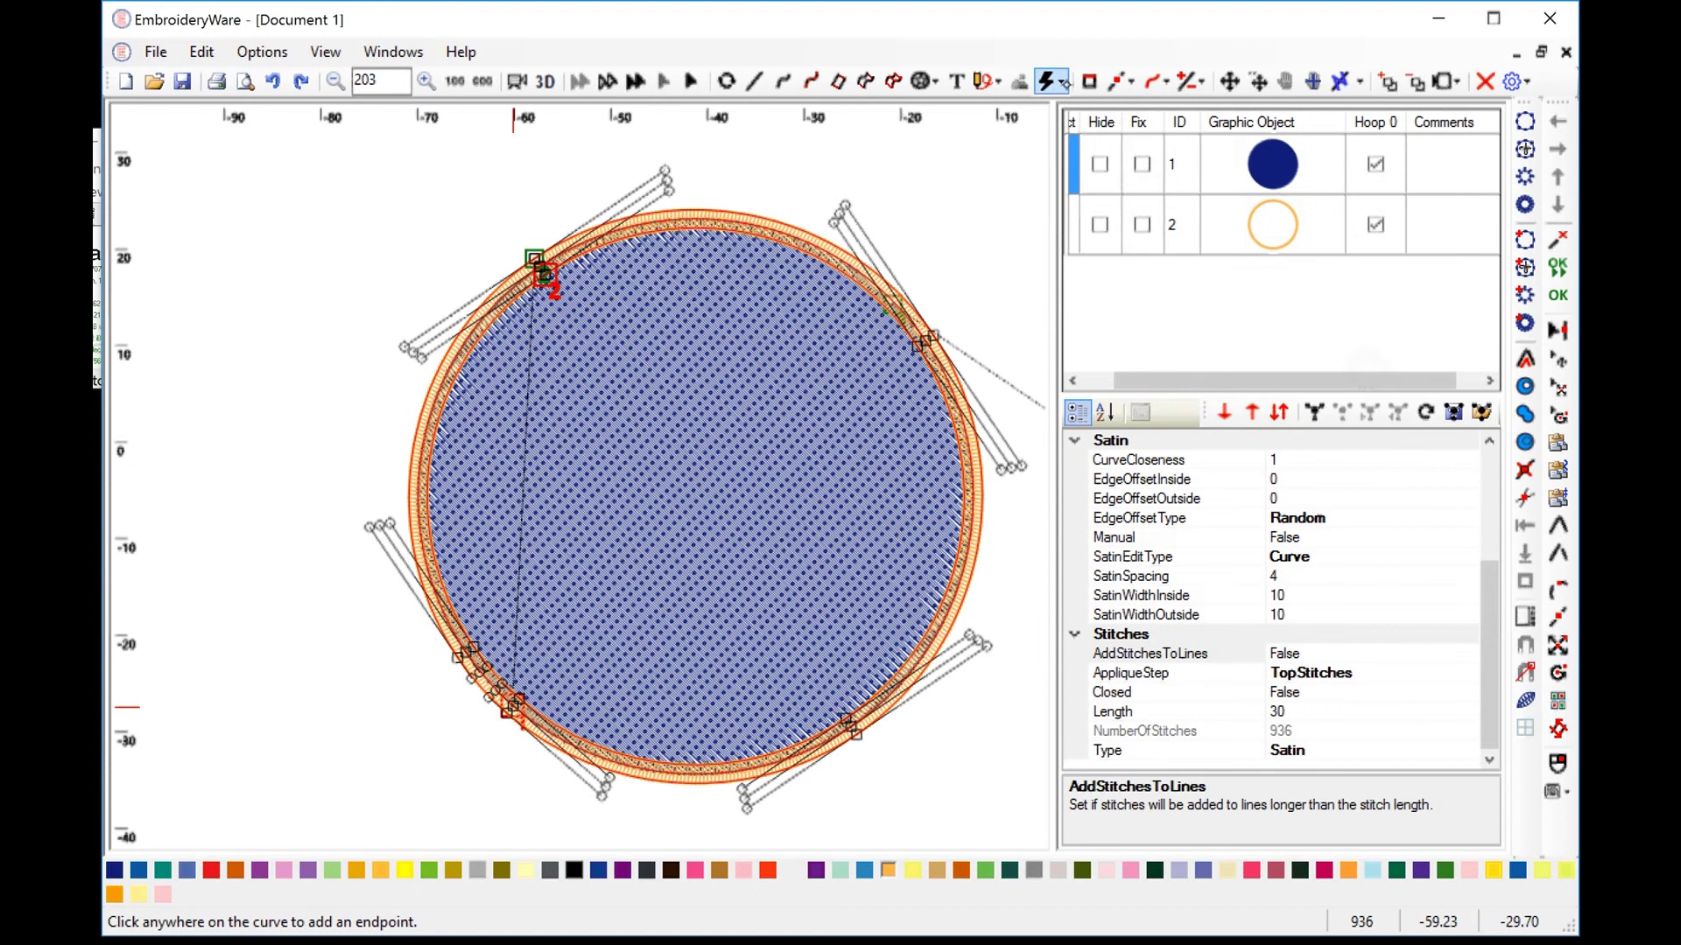
Move the satin ring's start and stop to its new end point at about (-60, -27).
{"action": "left_click", "coordinate": [1062, 83]}
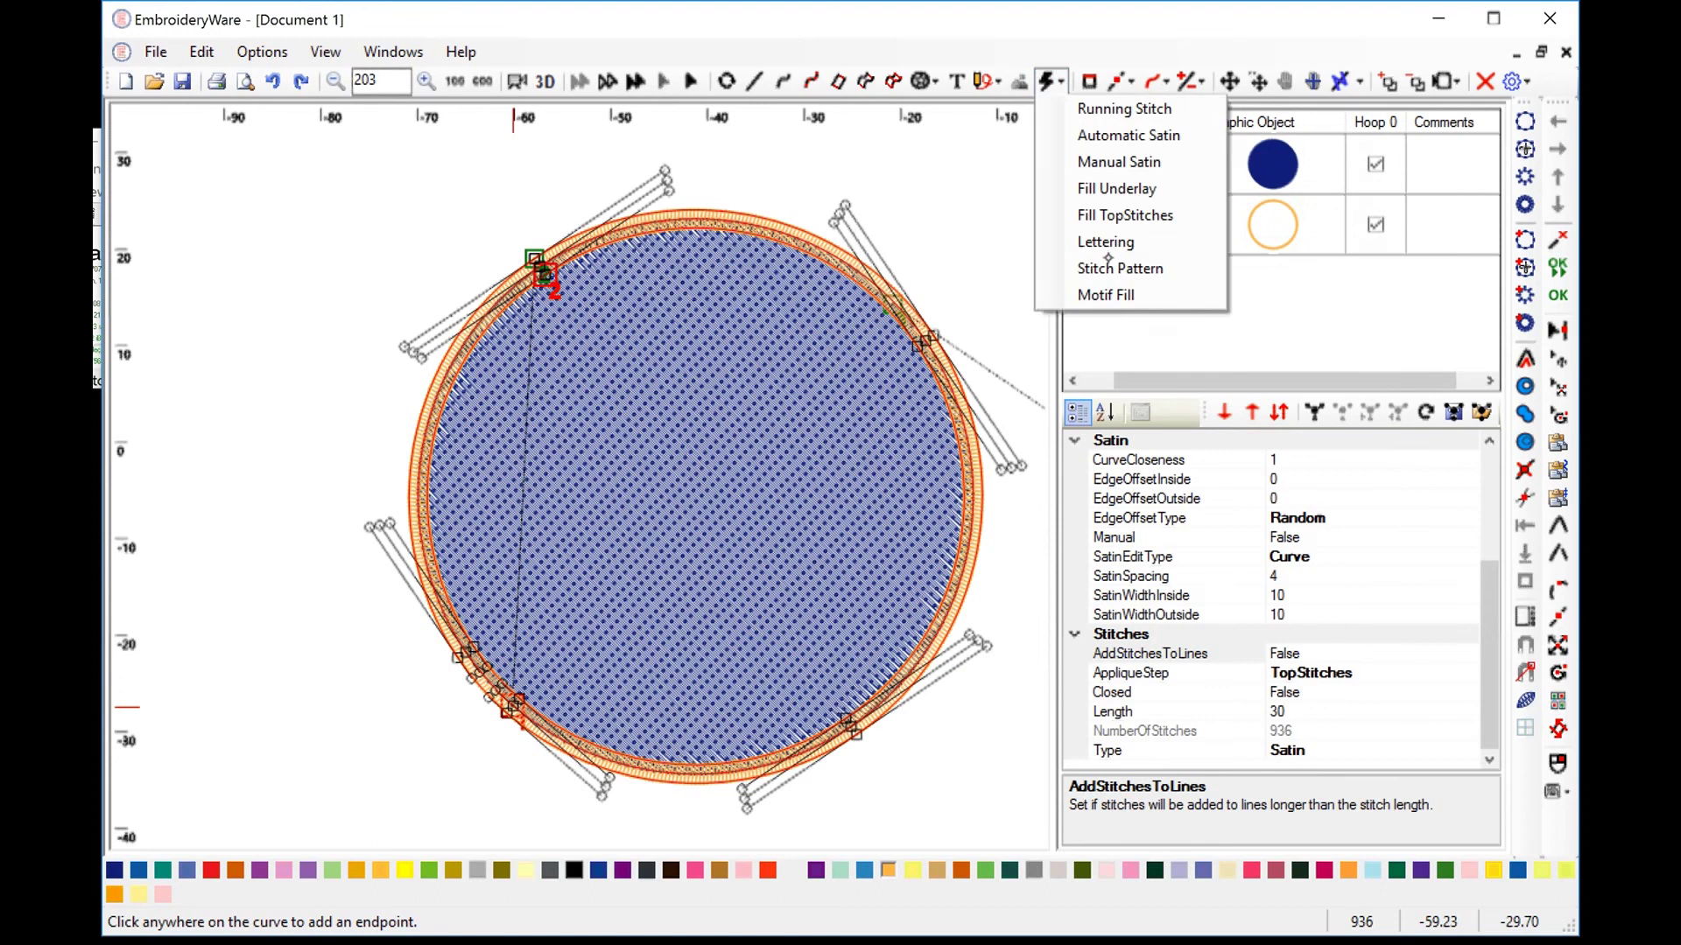
{"action": "left_click", "coordinate": [1120, 81]}
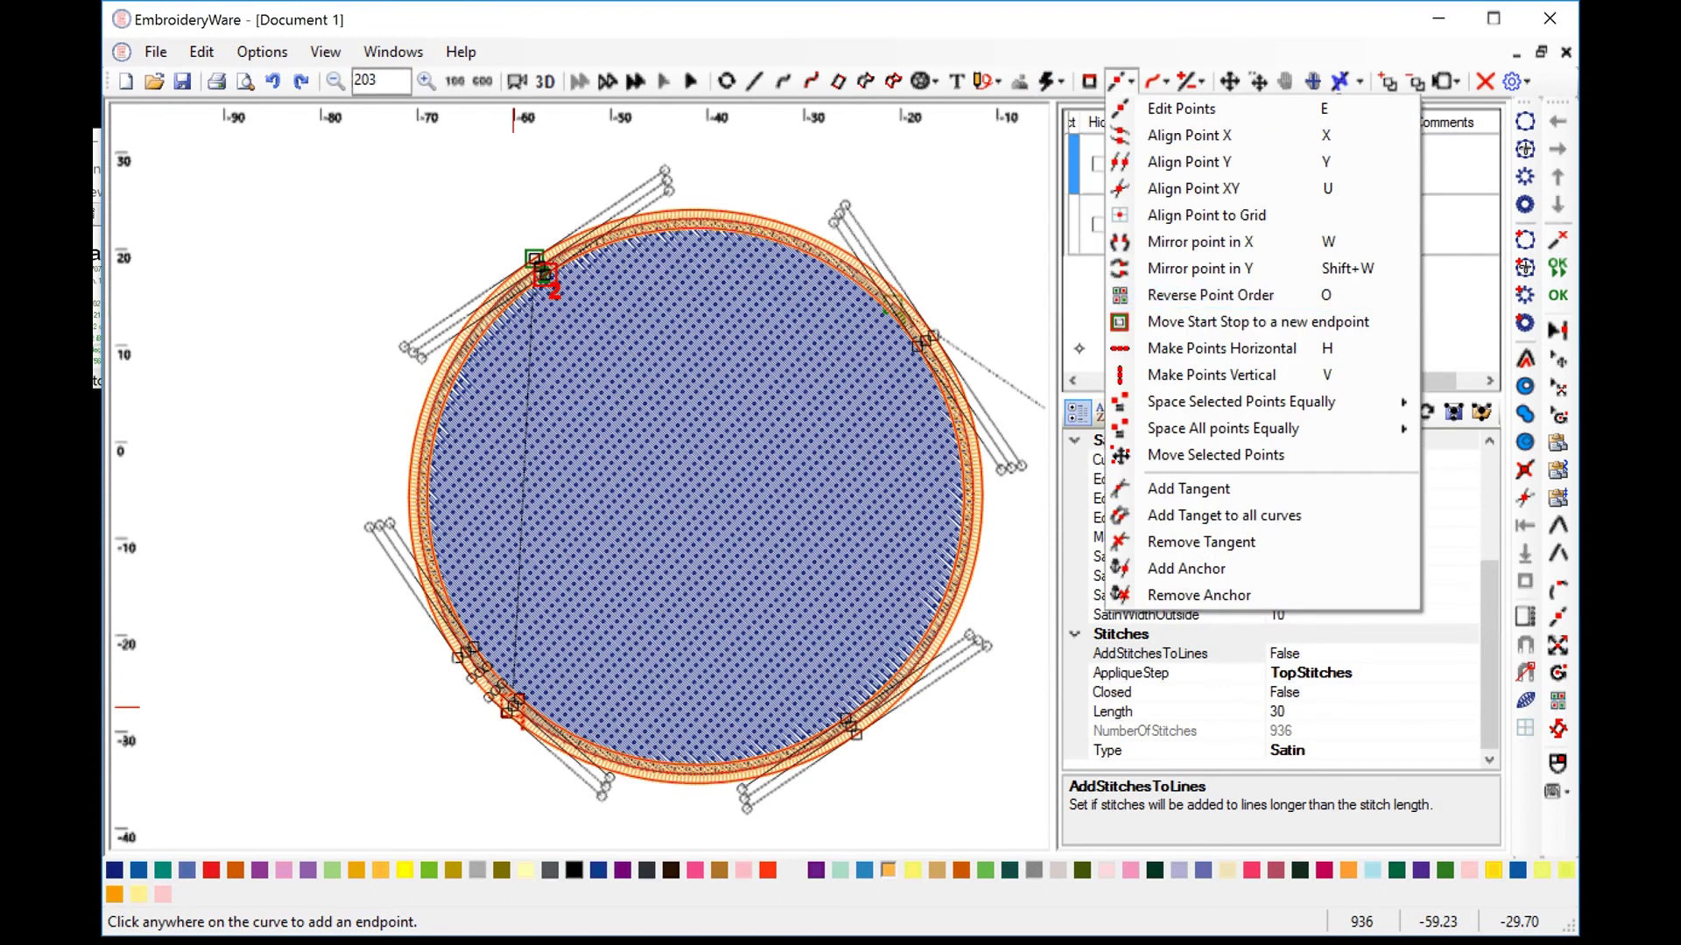
{"action": "left_click", "coordinate": [1258, 322]}
{"action": "left_click", "coordinate": [514, 703]}
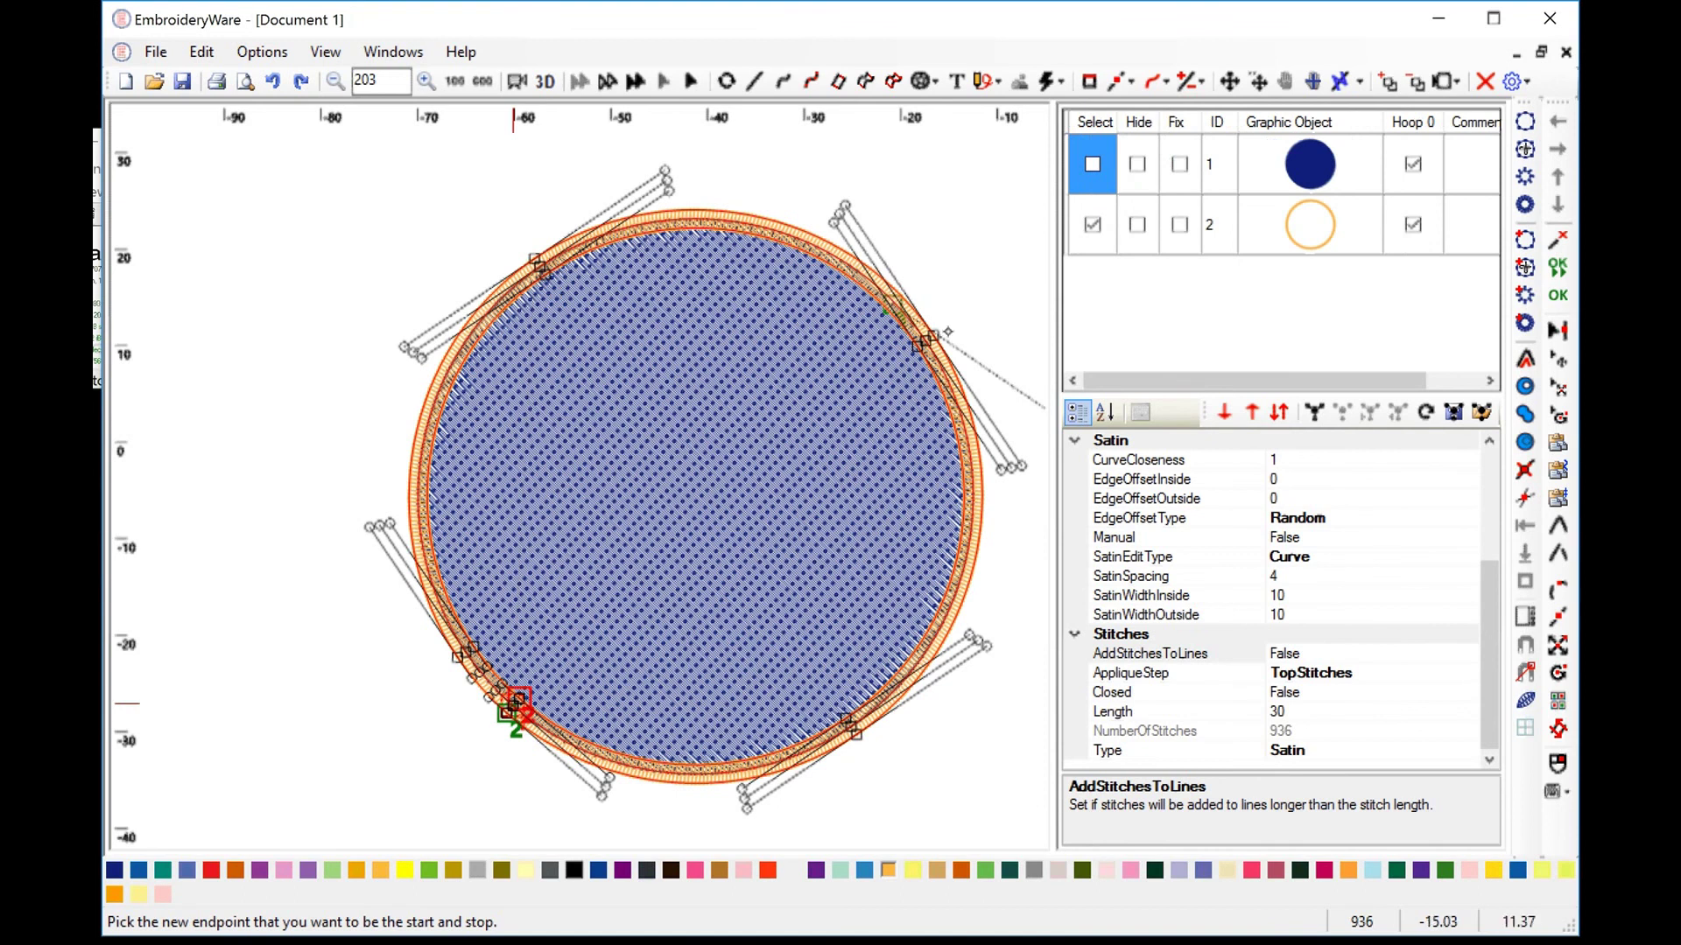
Simulate stitching of the filled circle and satin ring in 3D rendering, raising the speed to 641 stitches/sec.
{"action": "left_click", "coordinate": [515, 81]}
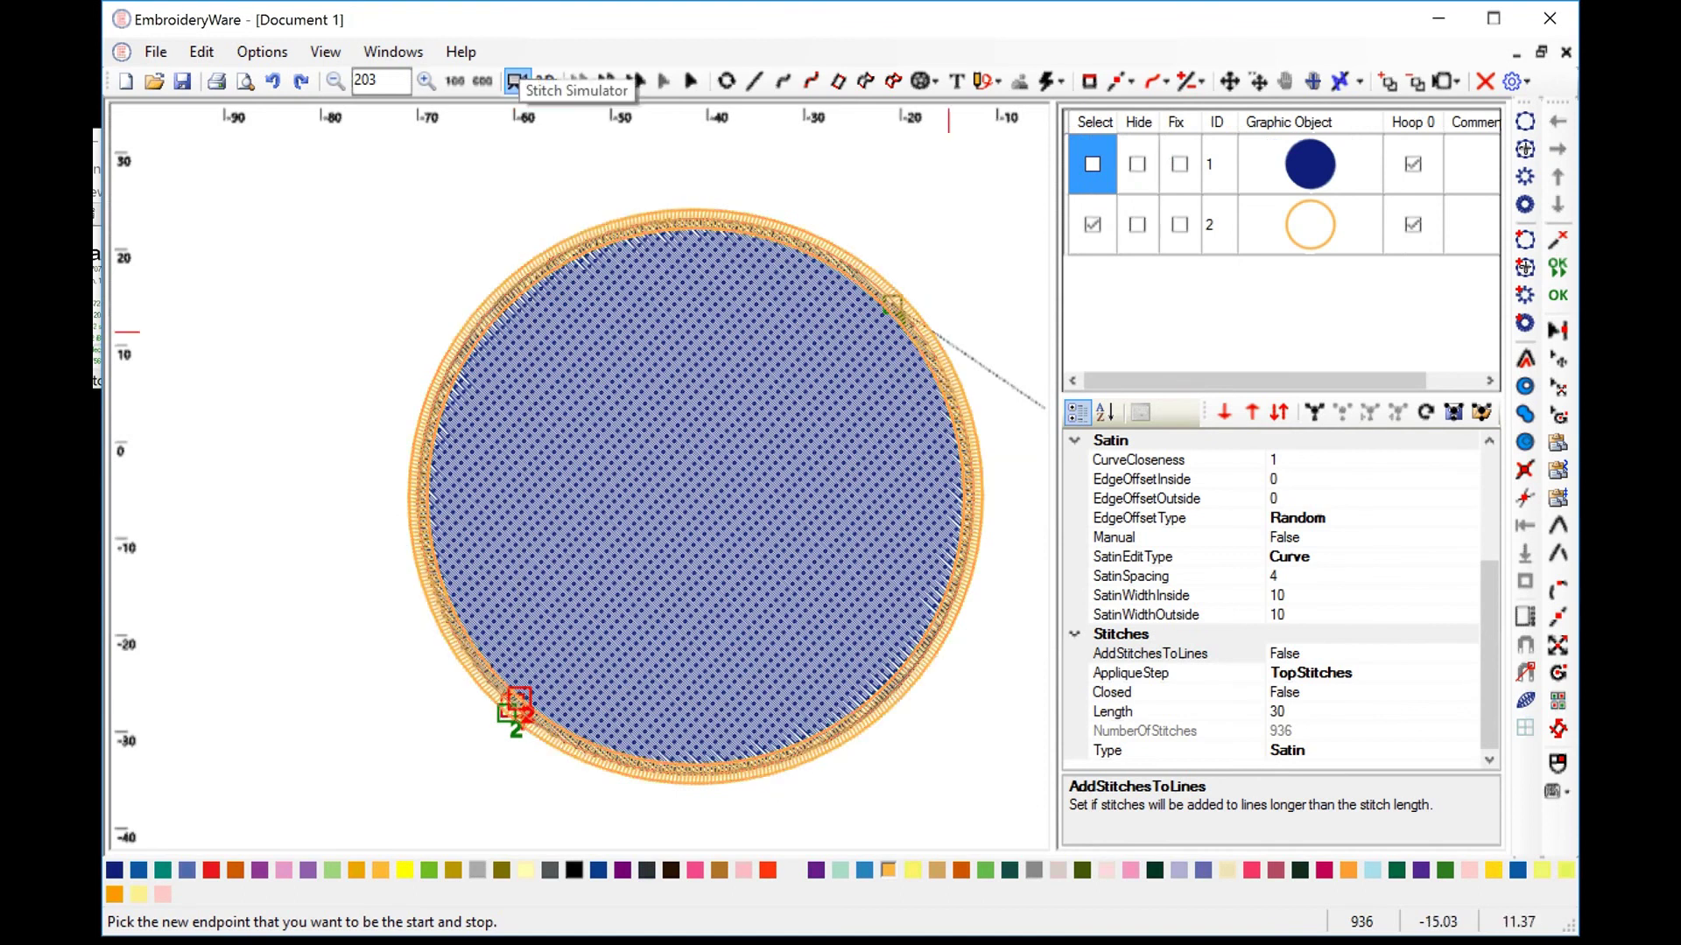
{"action": "left_click_drag", "start_coordinate": [329, 95], "coordinate": [349, 95]}
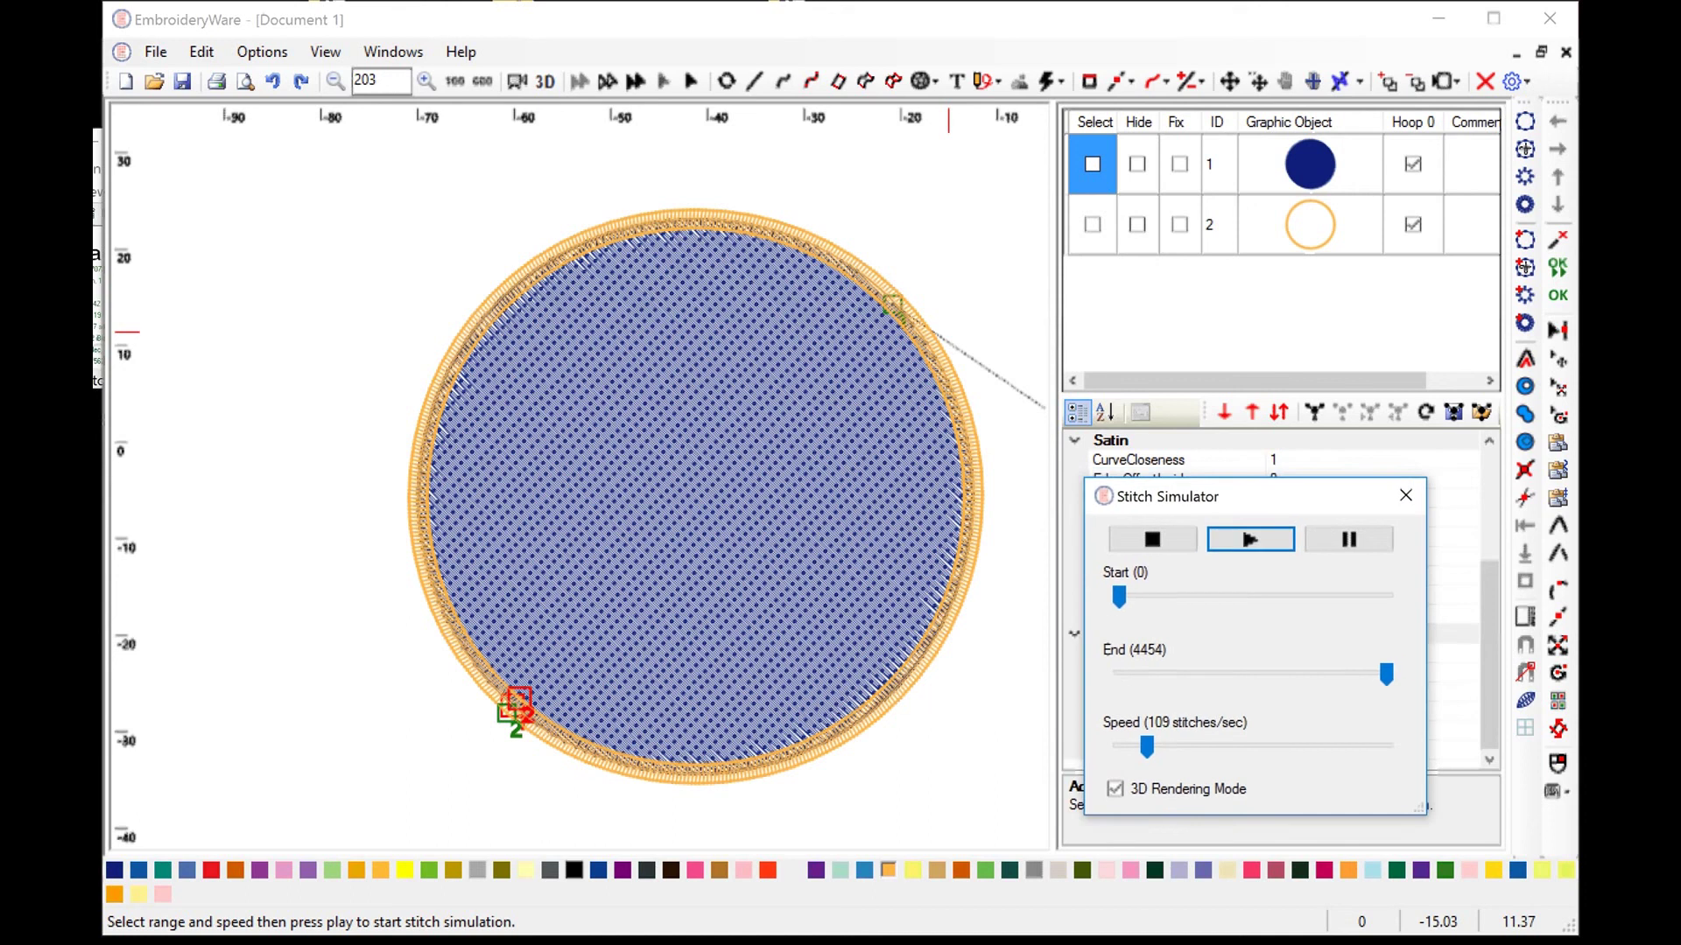
{"action": "left_click_drag", "start_coordinate": [1313, 496], "coordinate": [1315, 525]}
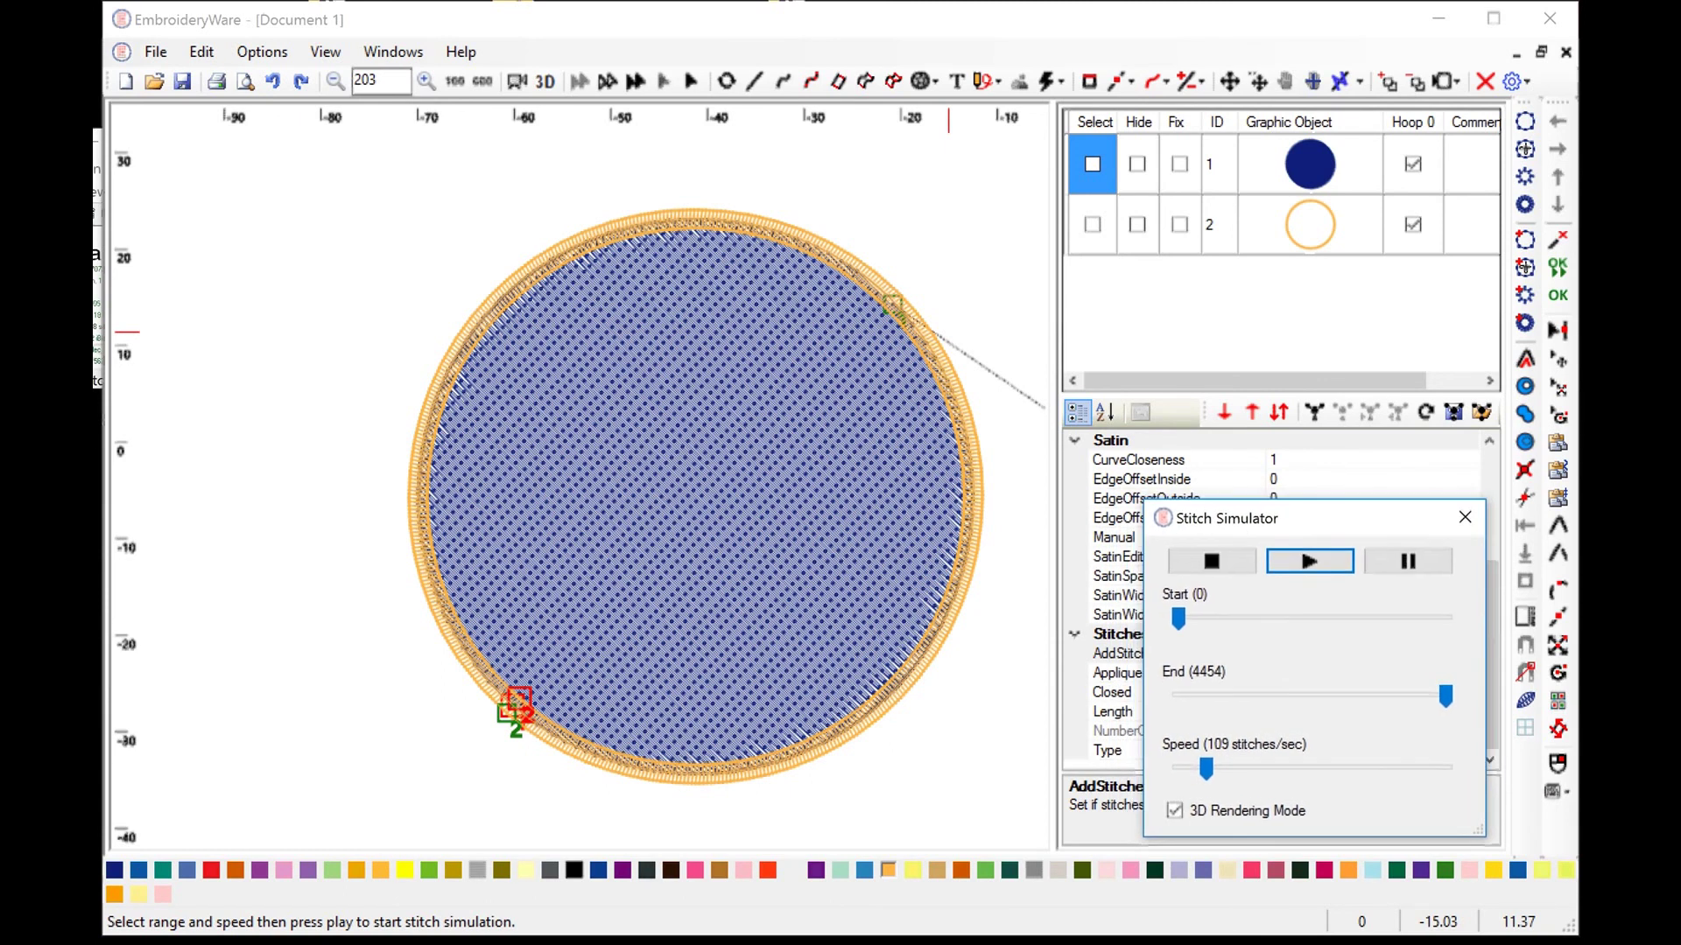
{"action": "left_click", "coordinate": [1309, 561]}
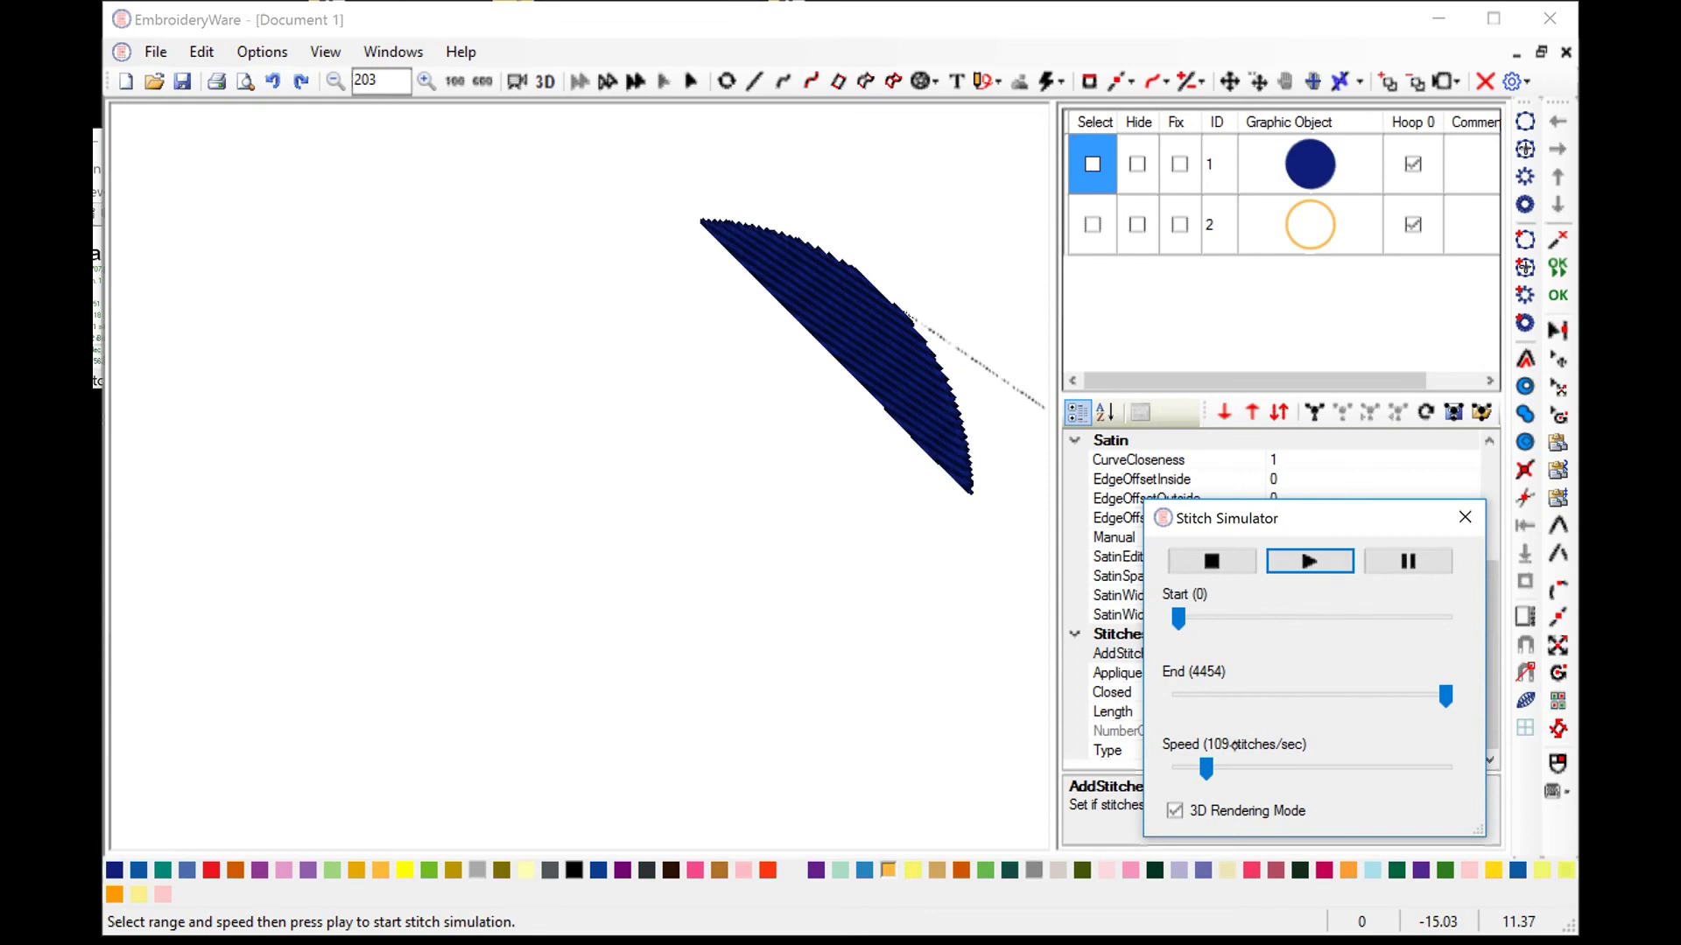
{"action": "left_click_drag", "start_coordinate": [1205, 769], "coordinate": [1360, 765]}
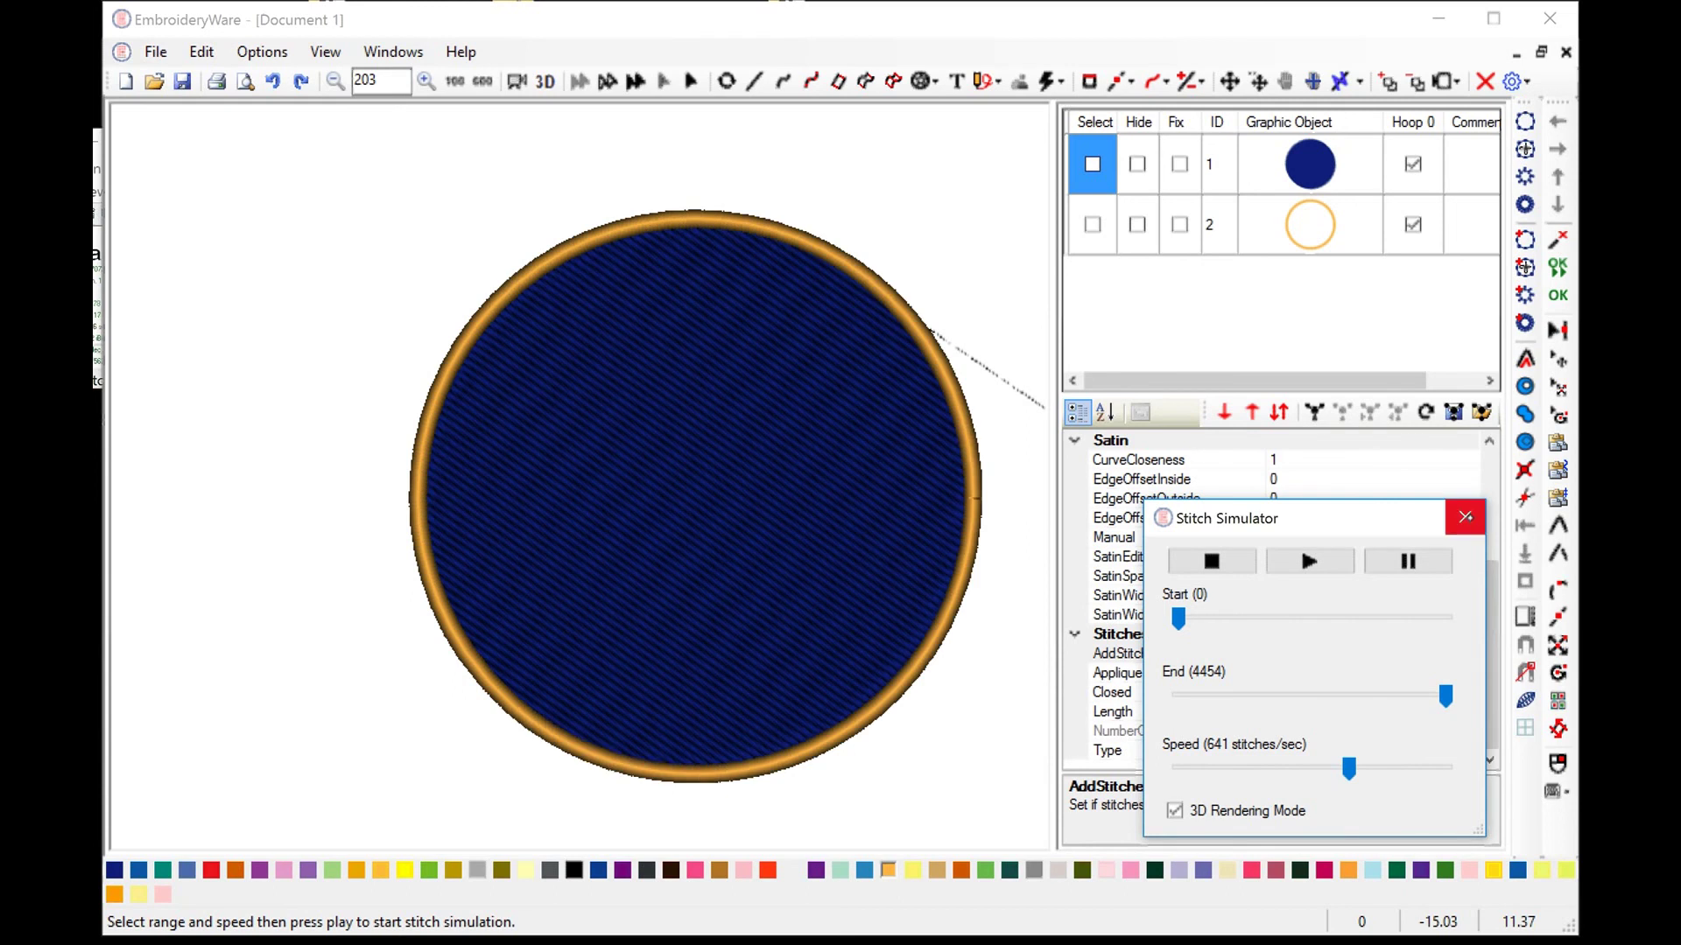
{"action": "left_click", "coordinate": [1465, 516]}
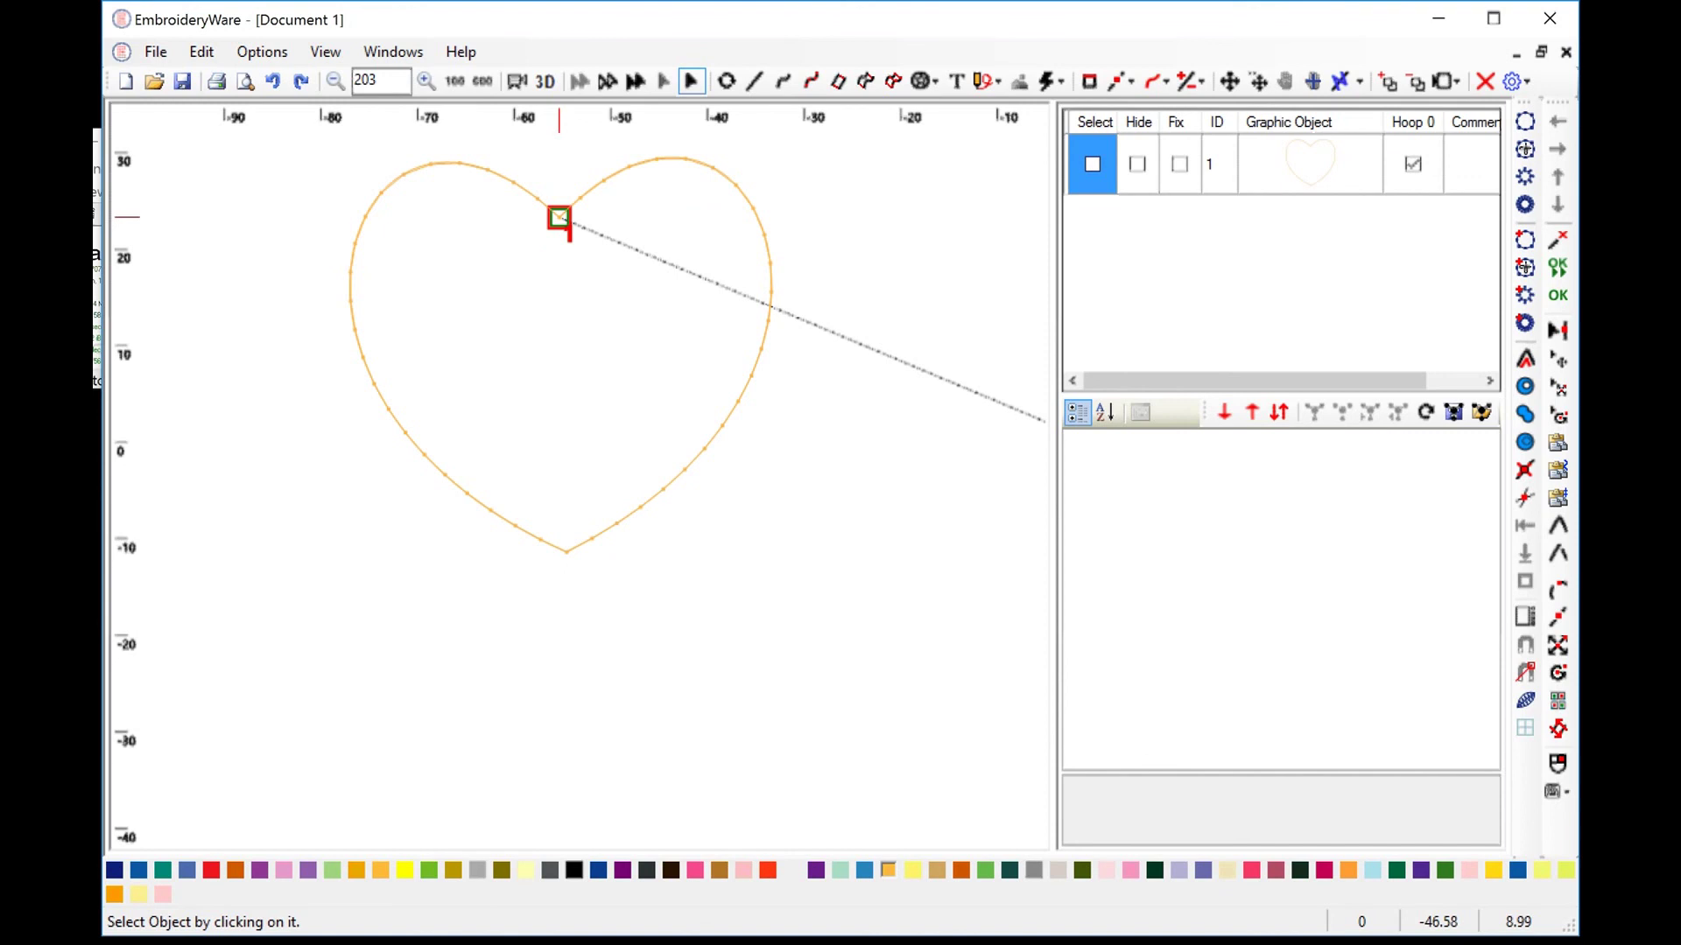
Select the heart and move its start and stop to the endpoint at its bottom tip.
{"action": "left_click", "coordinate": [569, 554]}
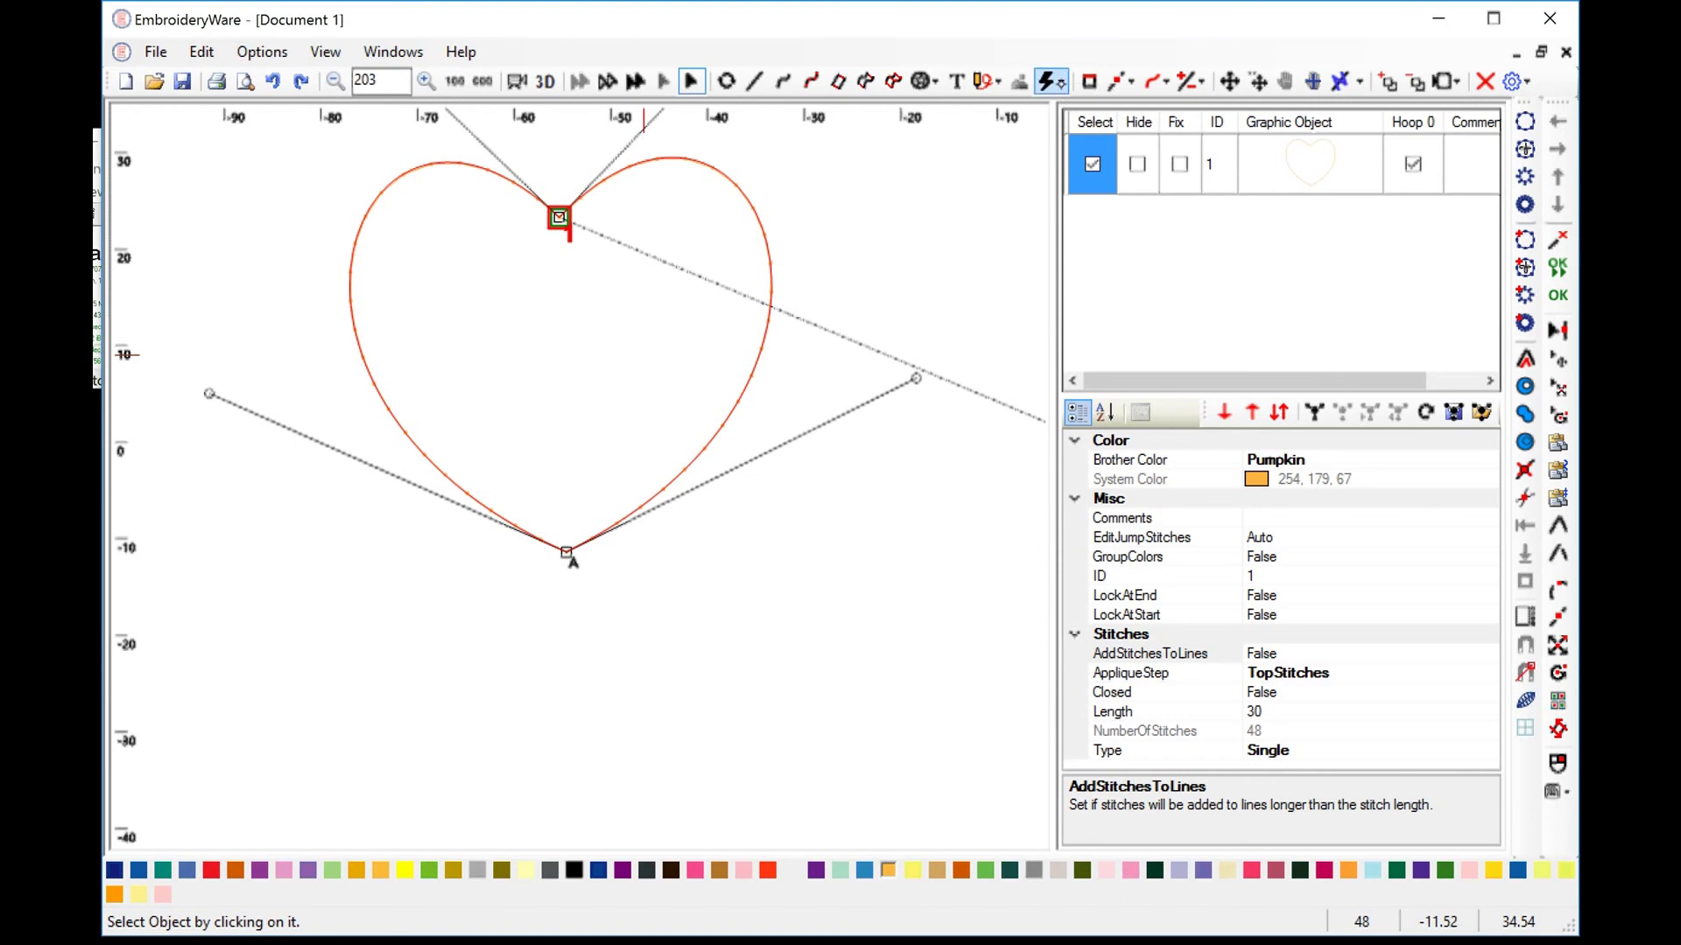
{"action": "left_click", "coordinate": [1129, 81]}
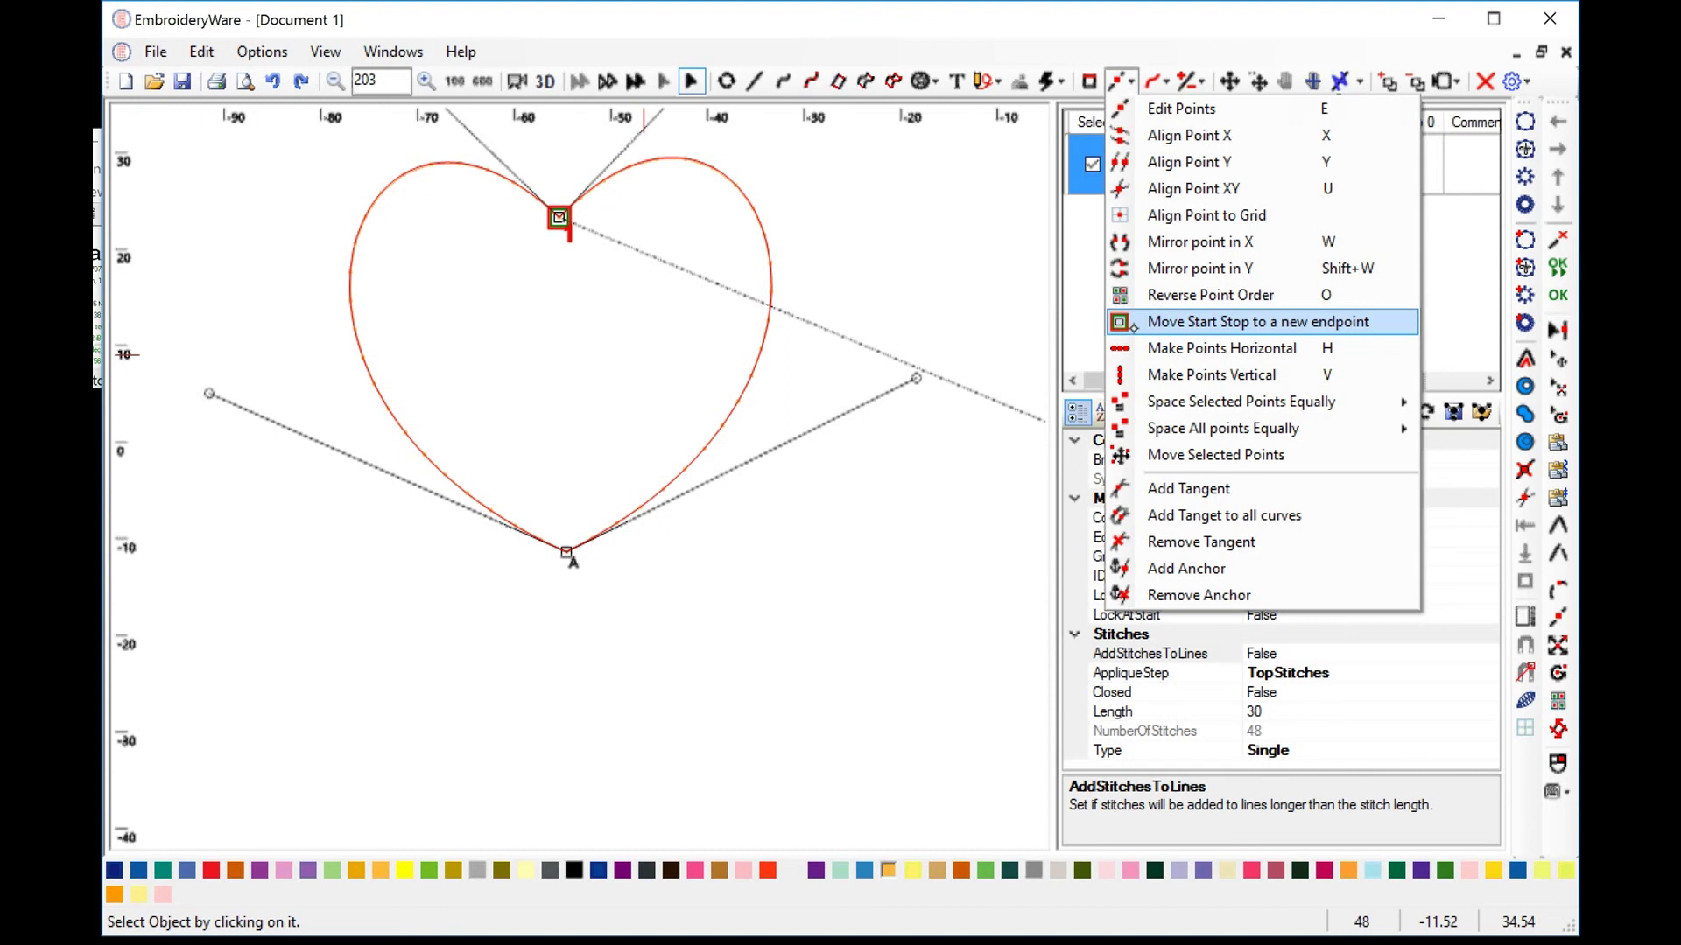
{"action": "left_click", "coordinate": [1258, 323]}
{"action": "left_click", "coordinate": [566, 552]}
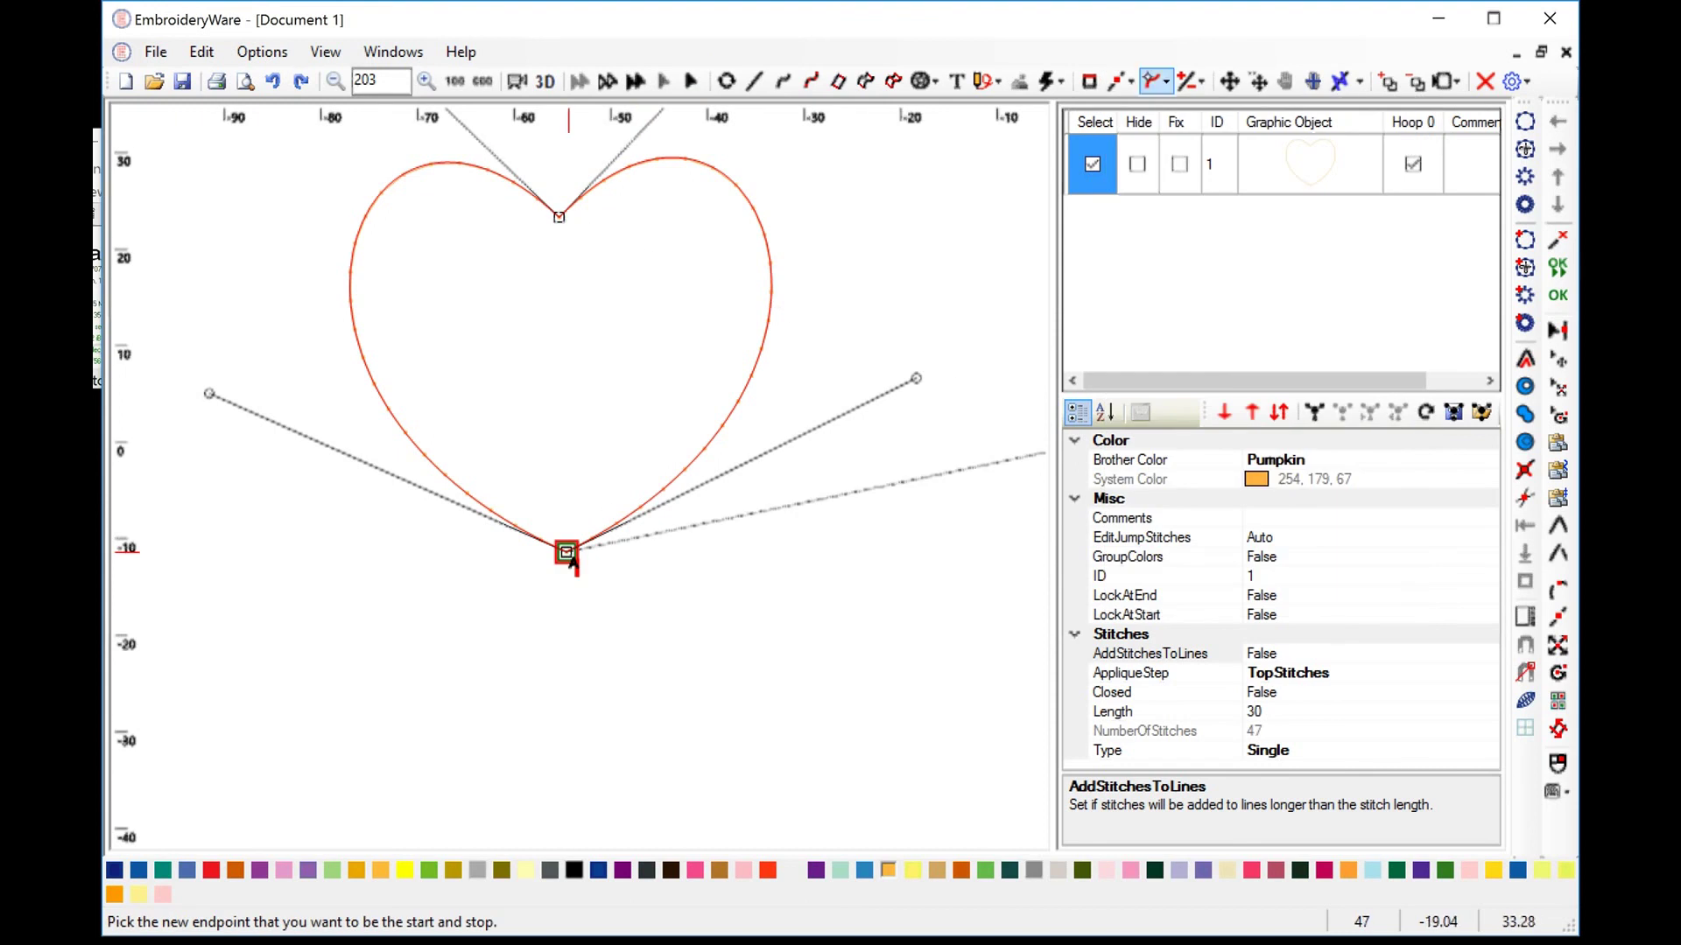
Add an anchor to the endpoint at the heart's upper notch.
{"action": "left_click", "coordinate": [1155, 81]}
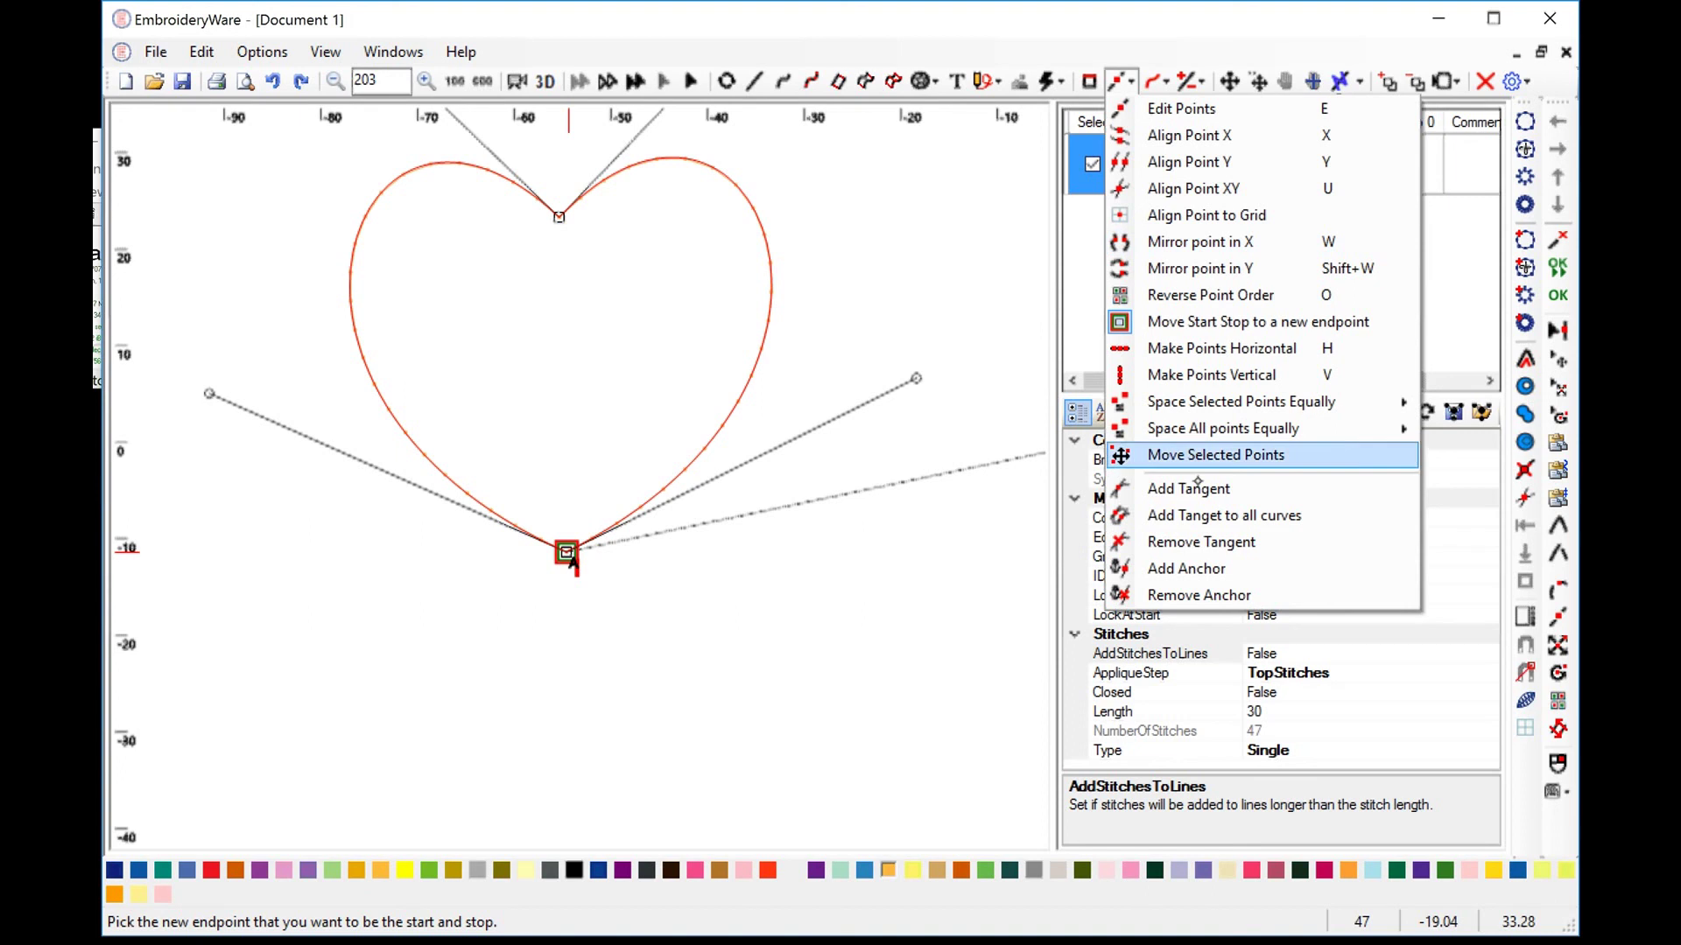
{"action": "left_click", "coordinate": [1187, 568]}
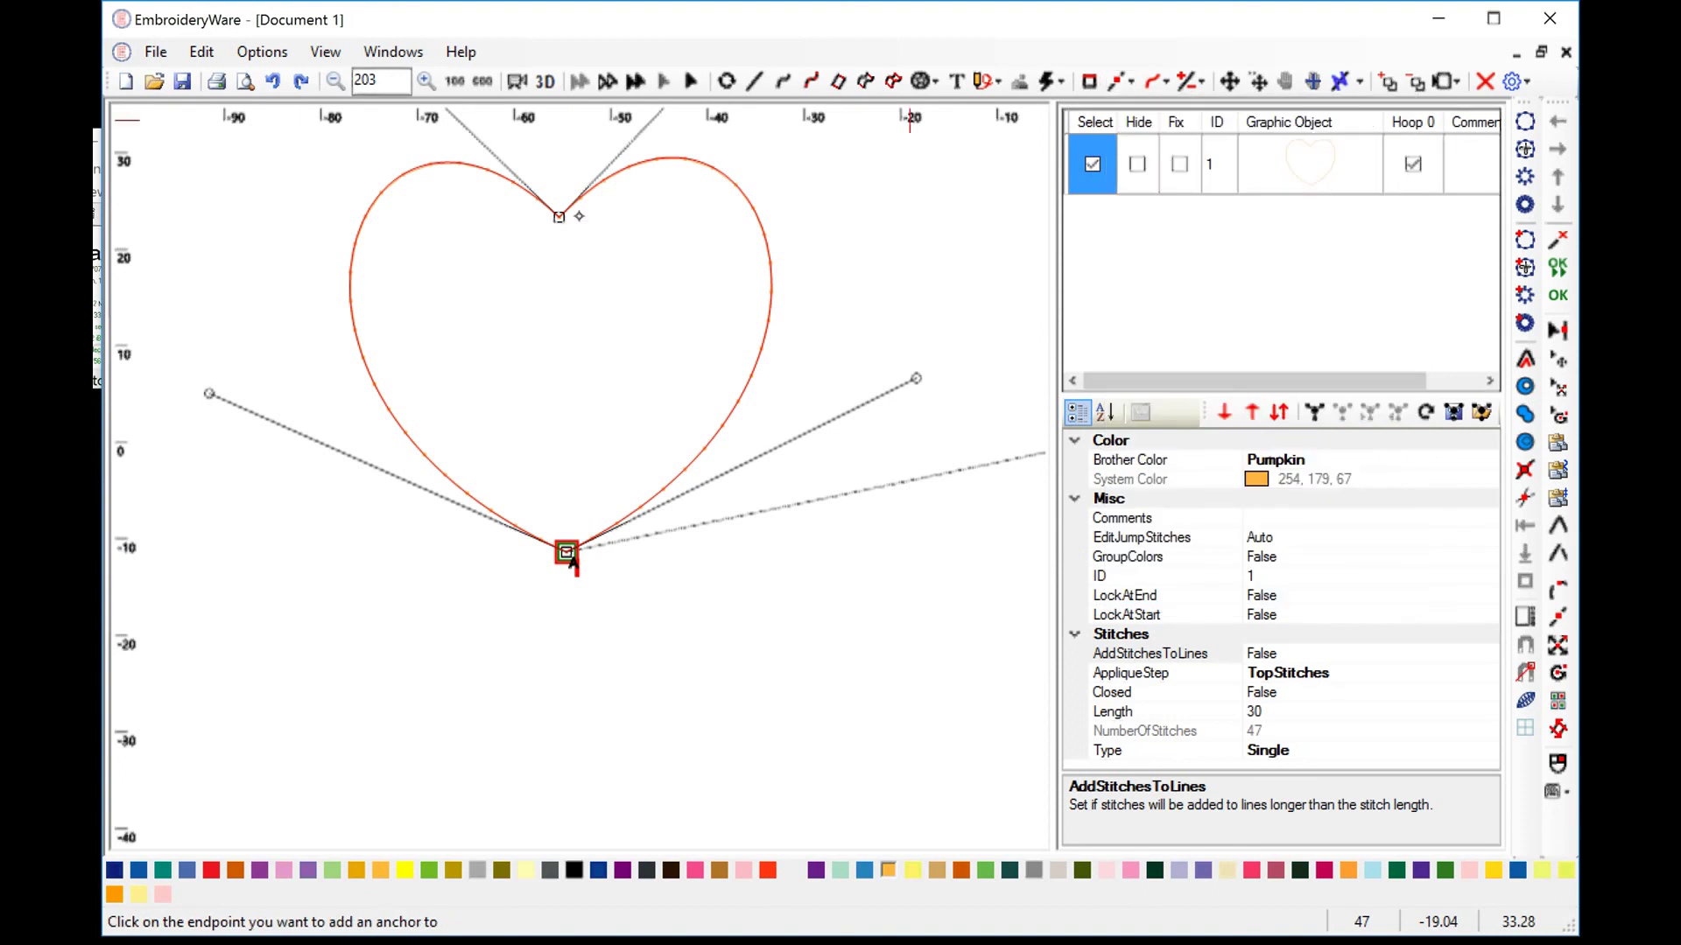
{"action": "left_click", "coordinate": [559, 217]}
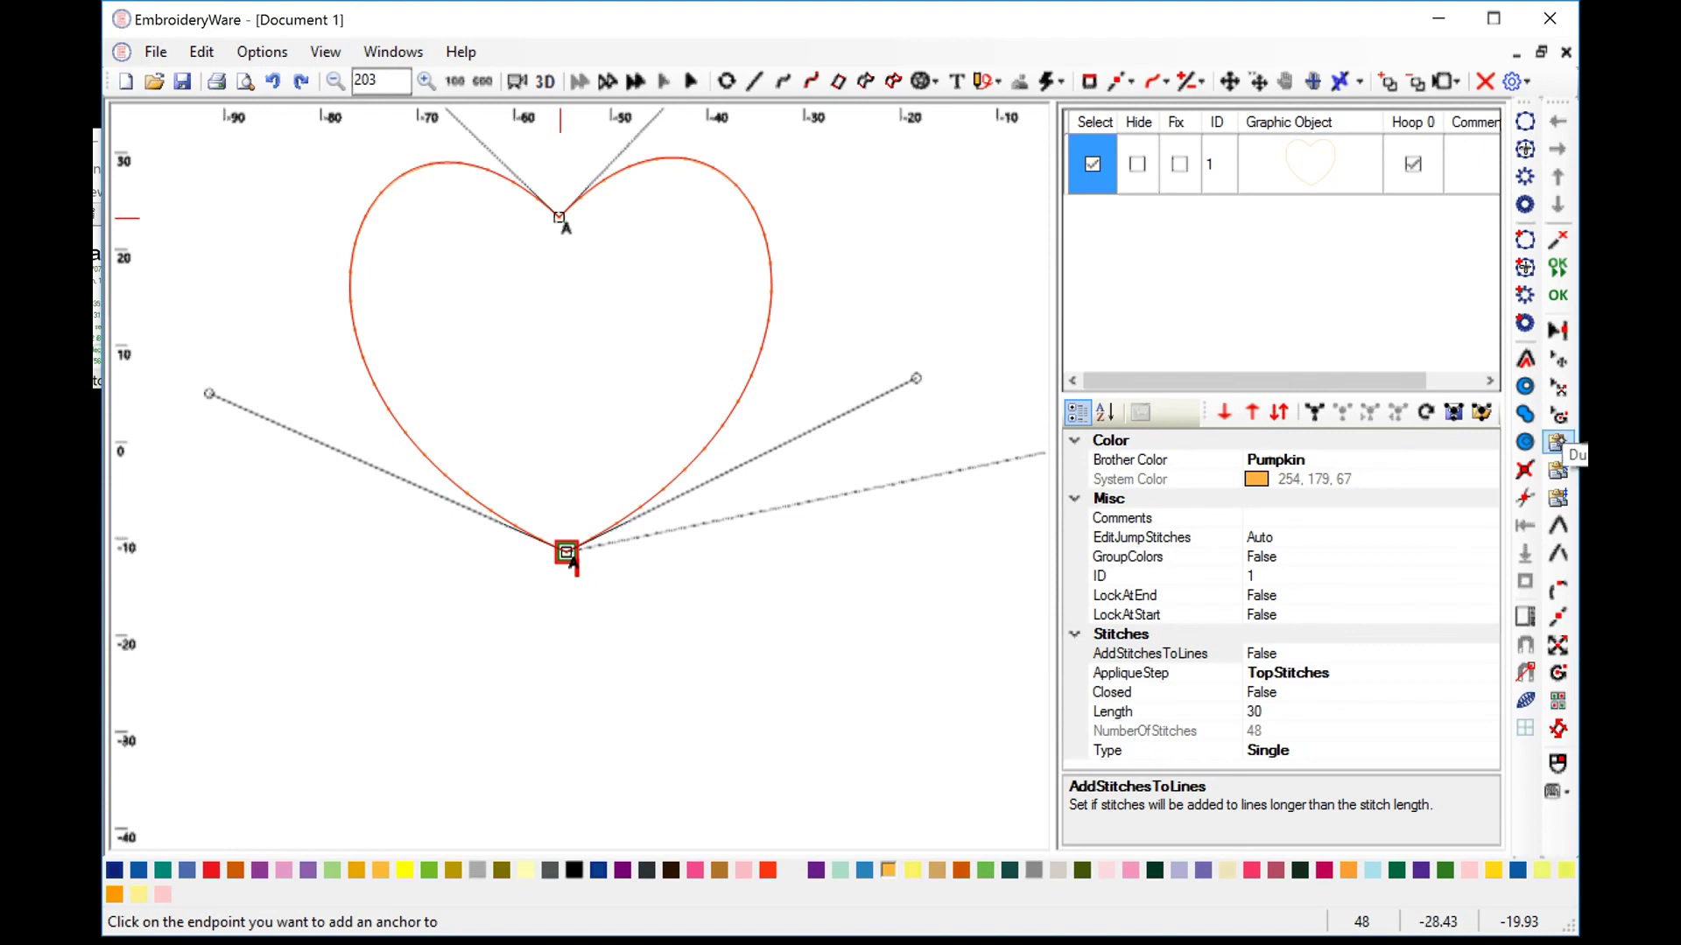
Duplicate the heart in place and scale the copy down around the bottom tip until its notch is at about (-55, 1.5).
{"action": "left_click", "coordinate": [569, 555]}
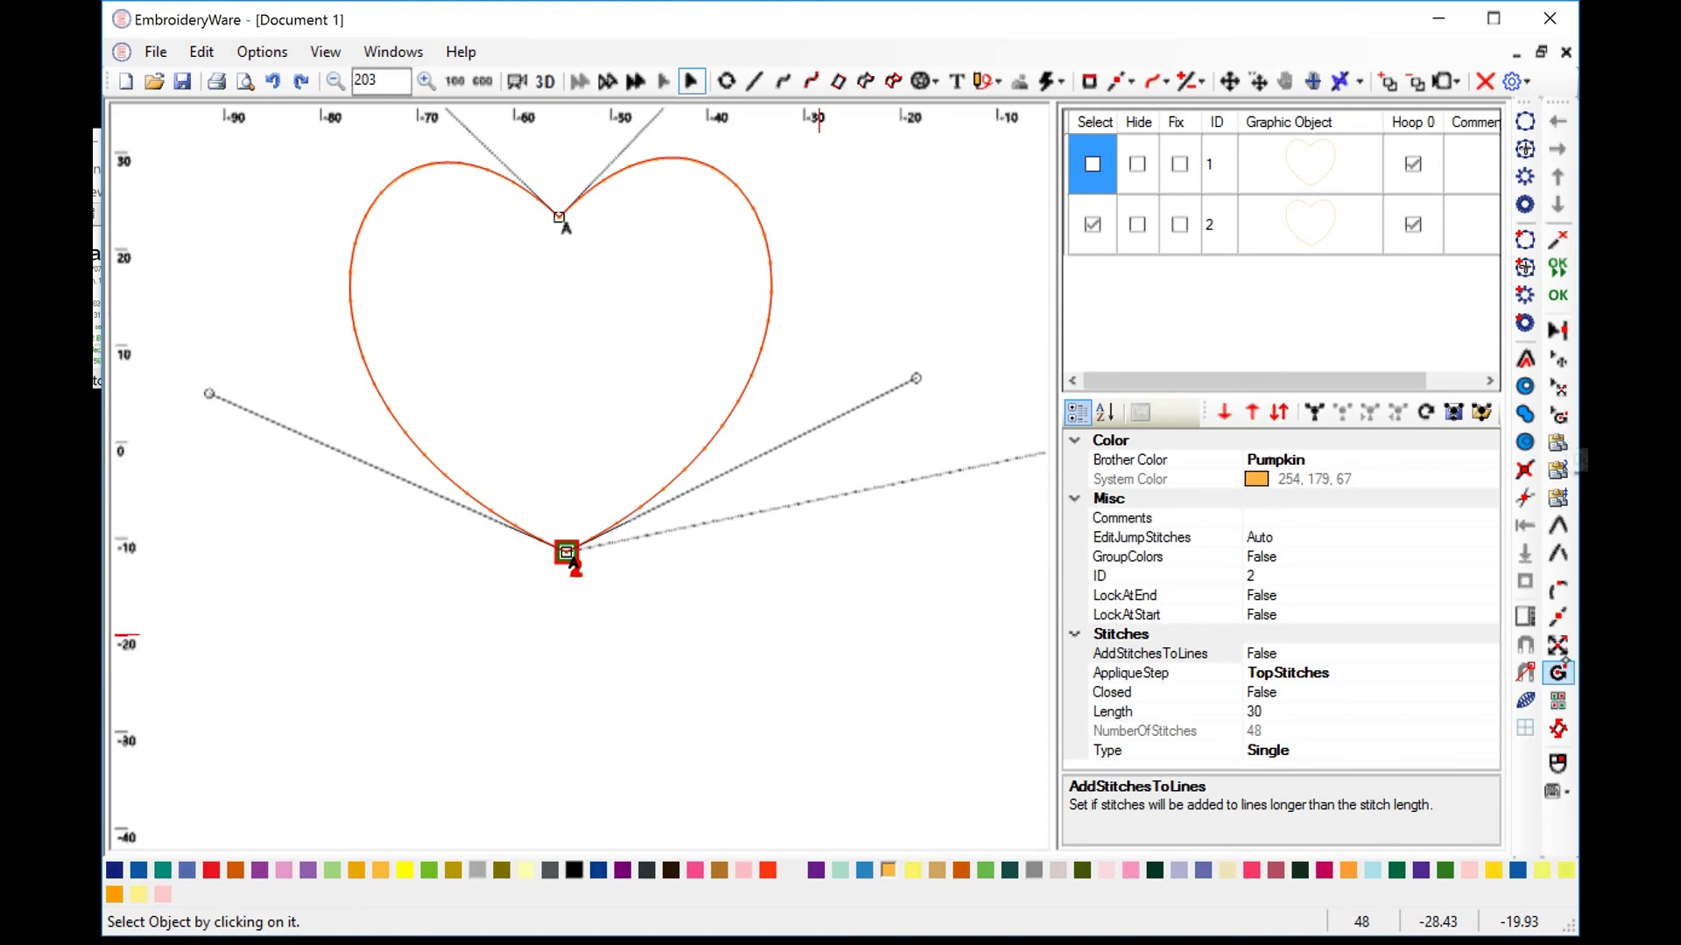
{"action": "left_click", "coordinate": [1557, 645]}
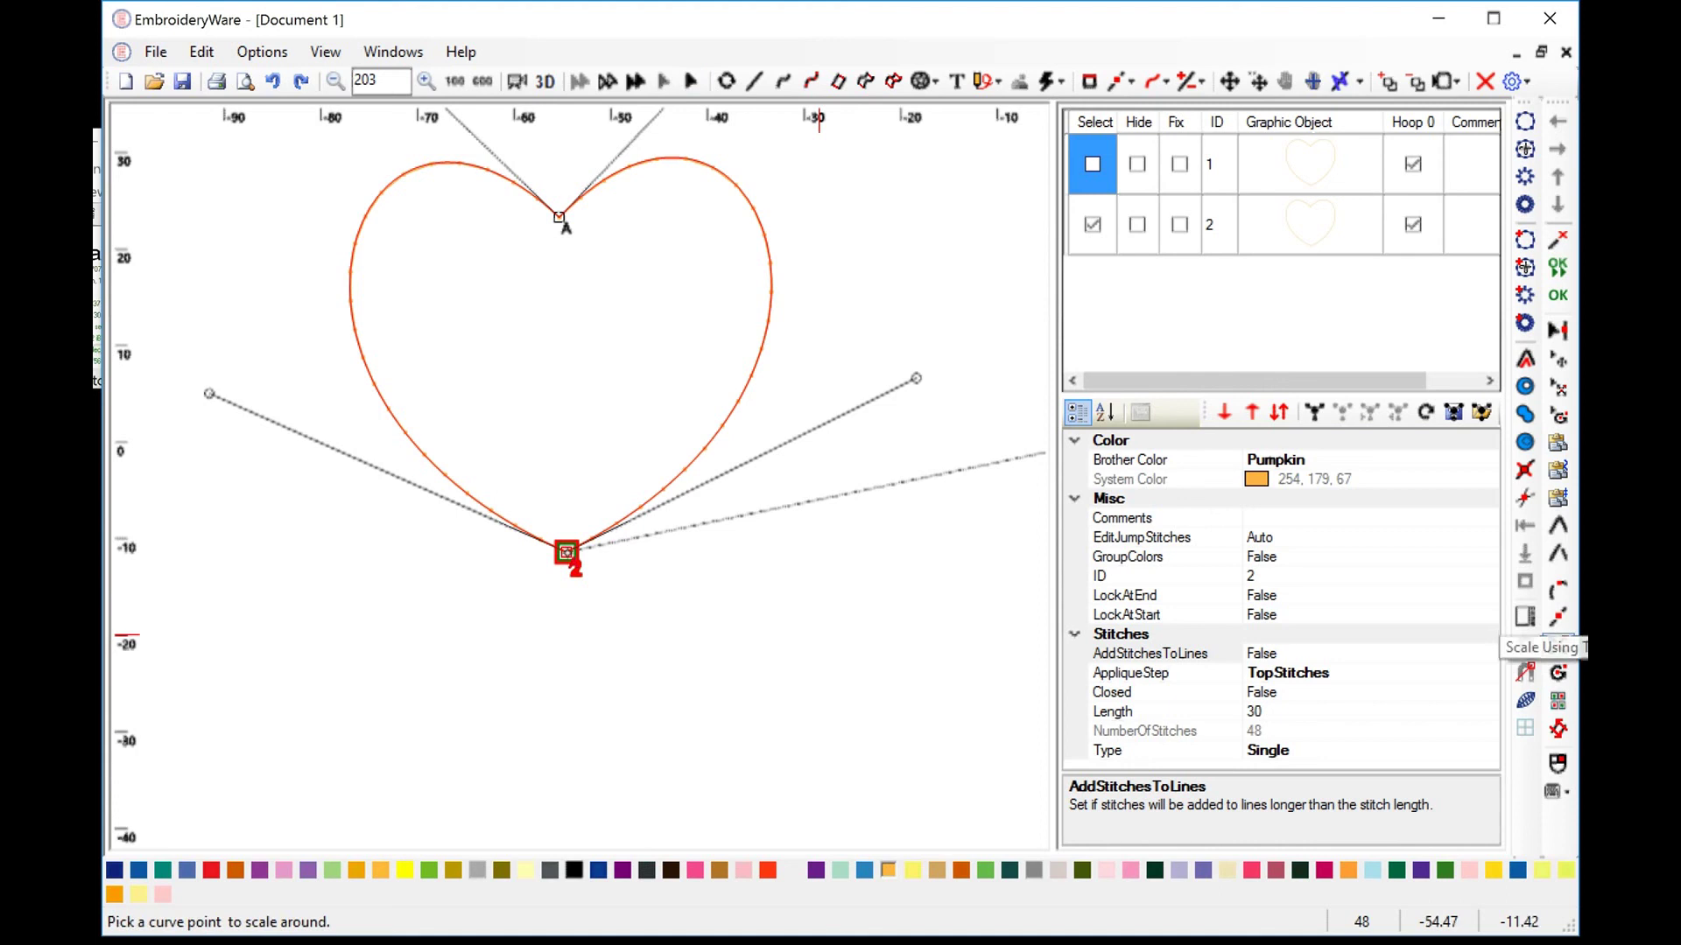
{"action": "left_click", "coordinate": [566, 552]}
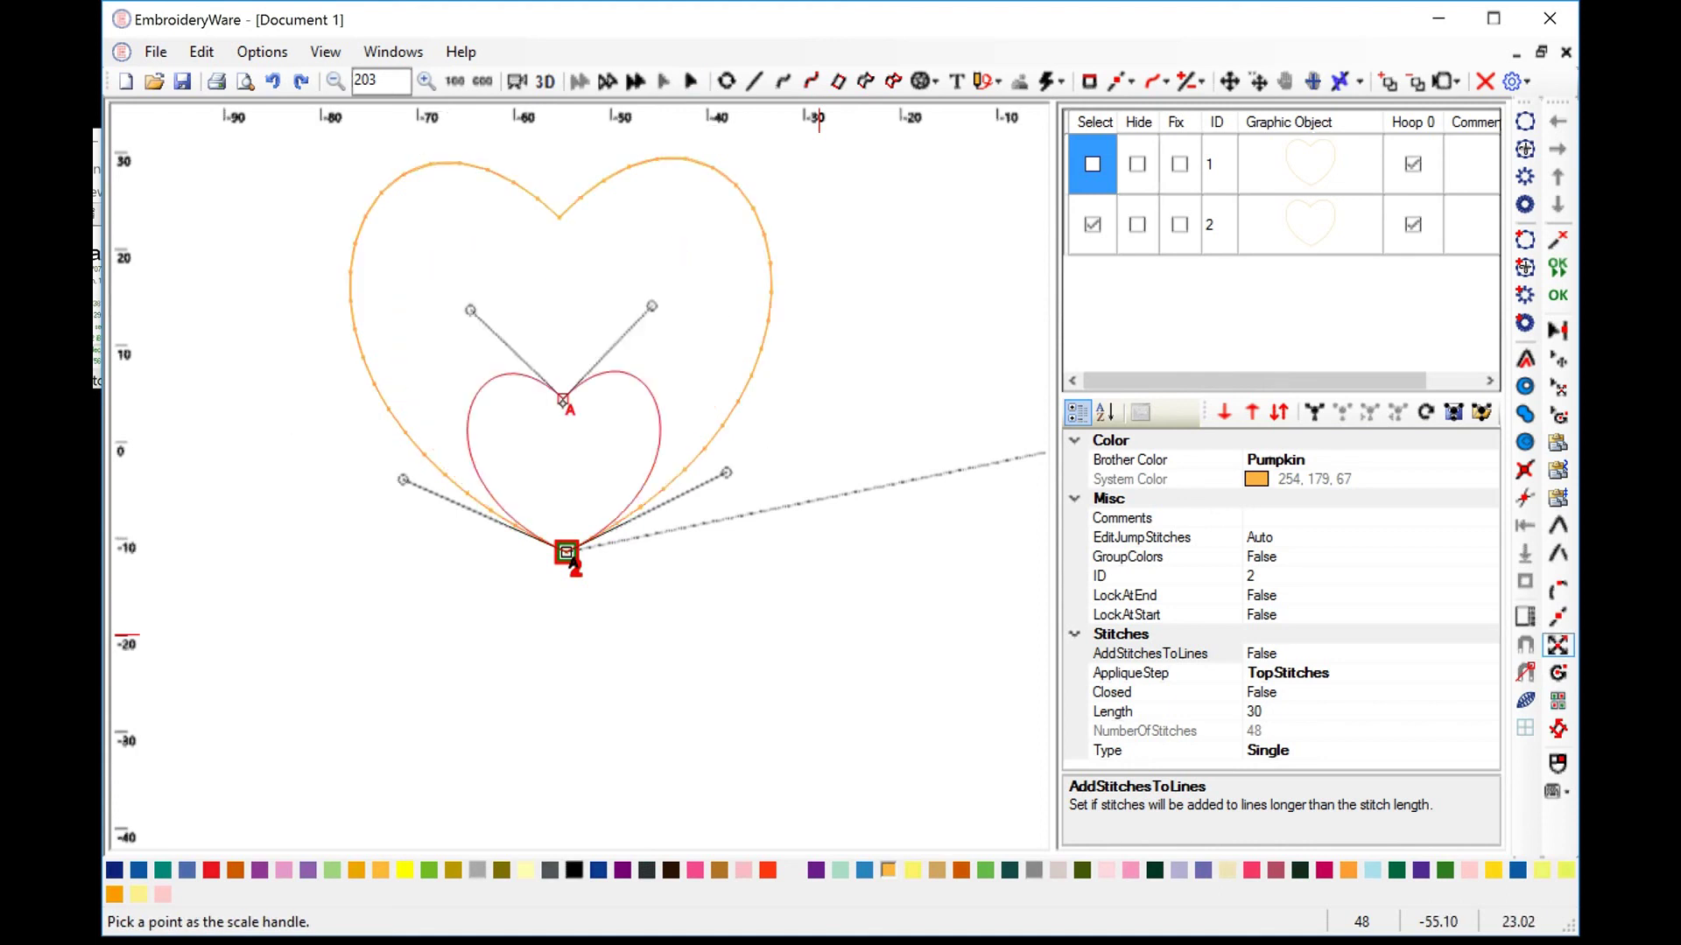
{"action": "left_click", "coordinate": [568, 556]}
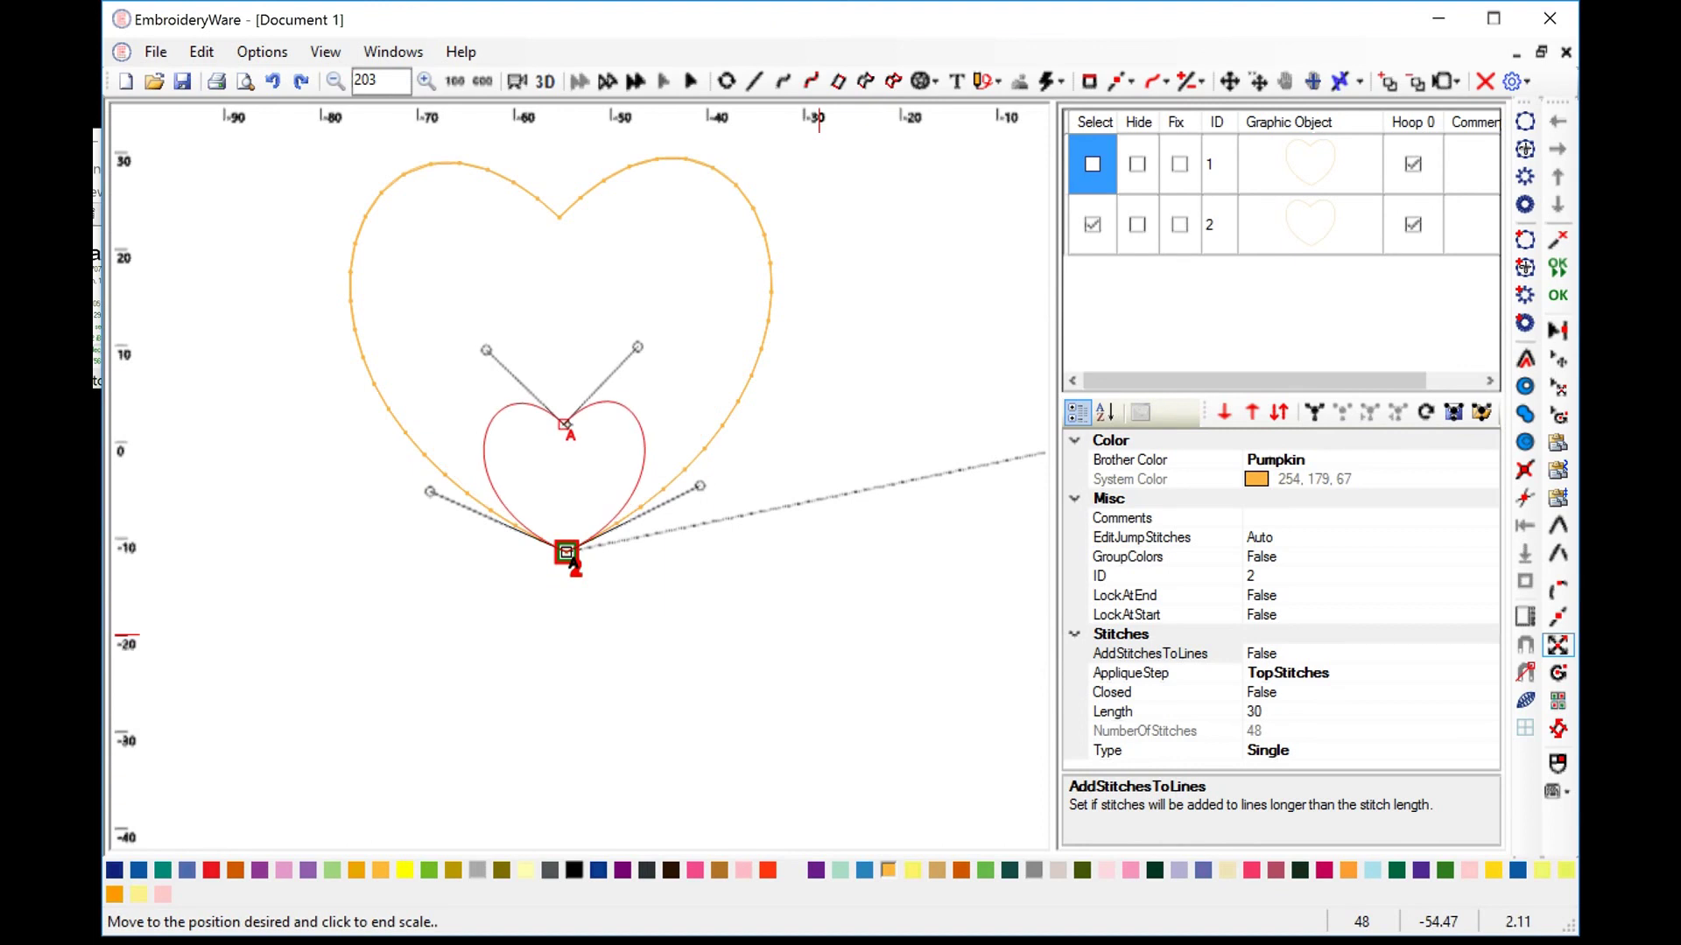
{"action": "left_click", "coordinate": [570, 559]}
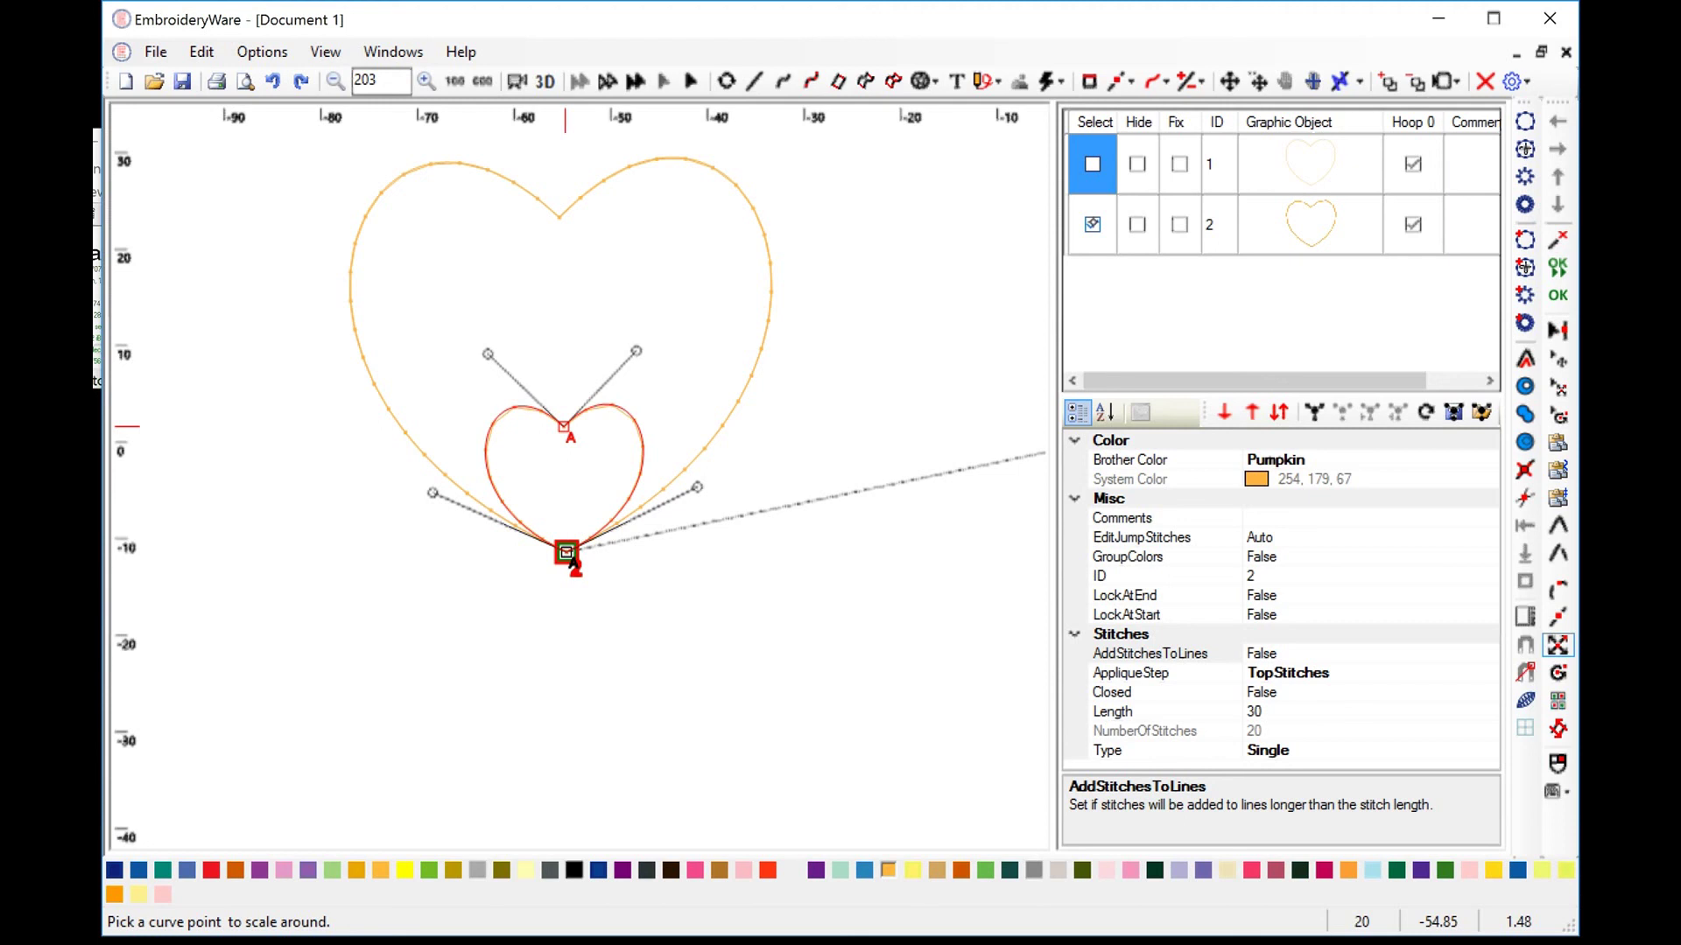
{"action": "right_click", "coordinate": [564, 427]}
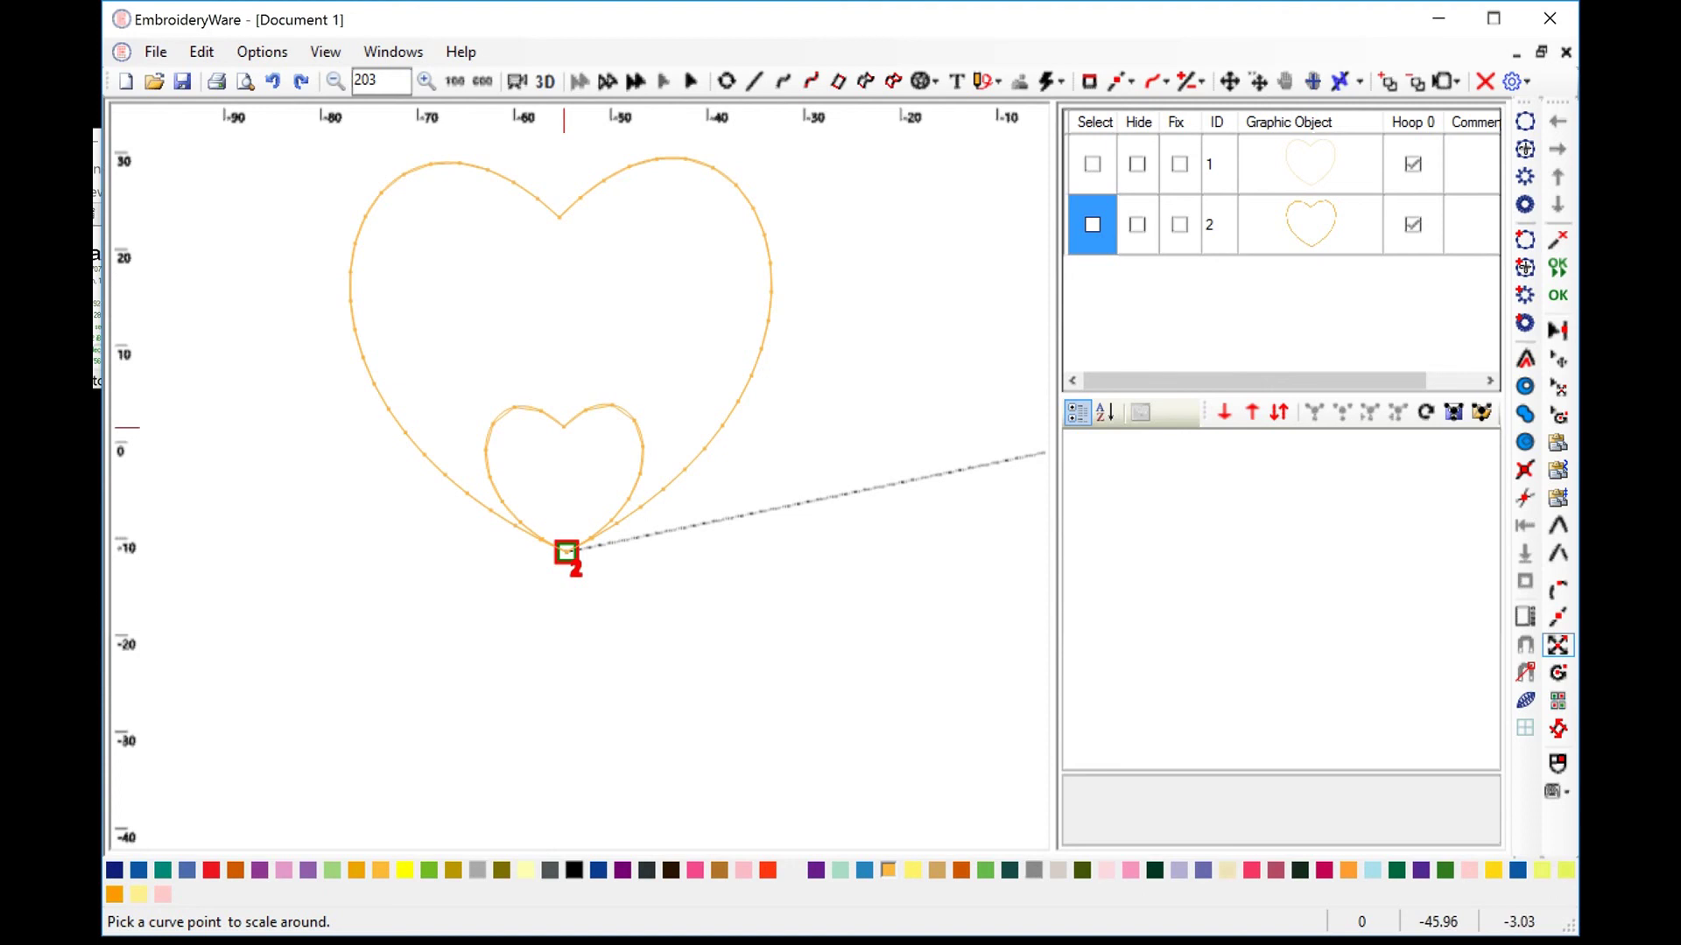
Select both hearts and use Transform to create 20 intermediate copies between them, previewing before accepting.
{"action": "key", "text": "ctrl+a"}
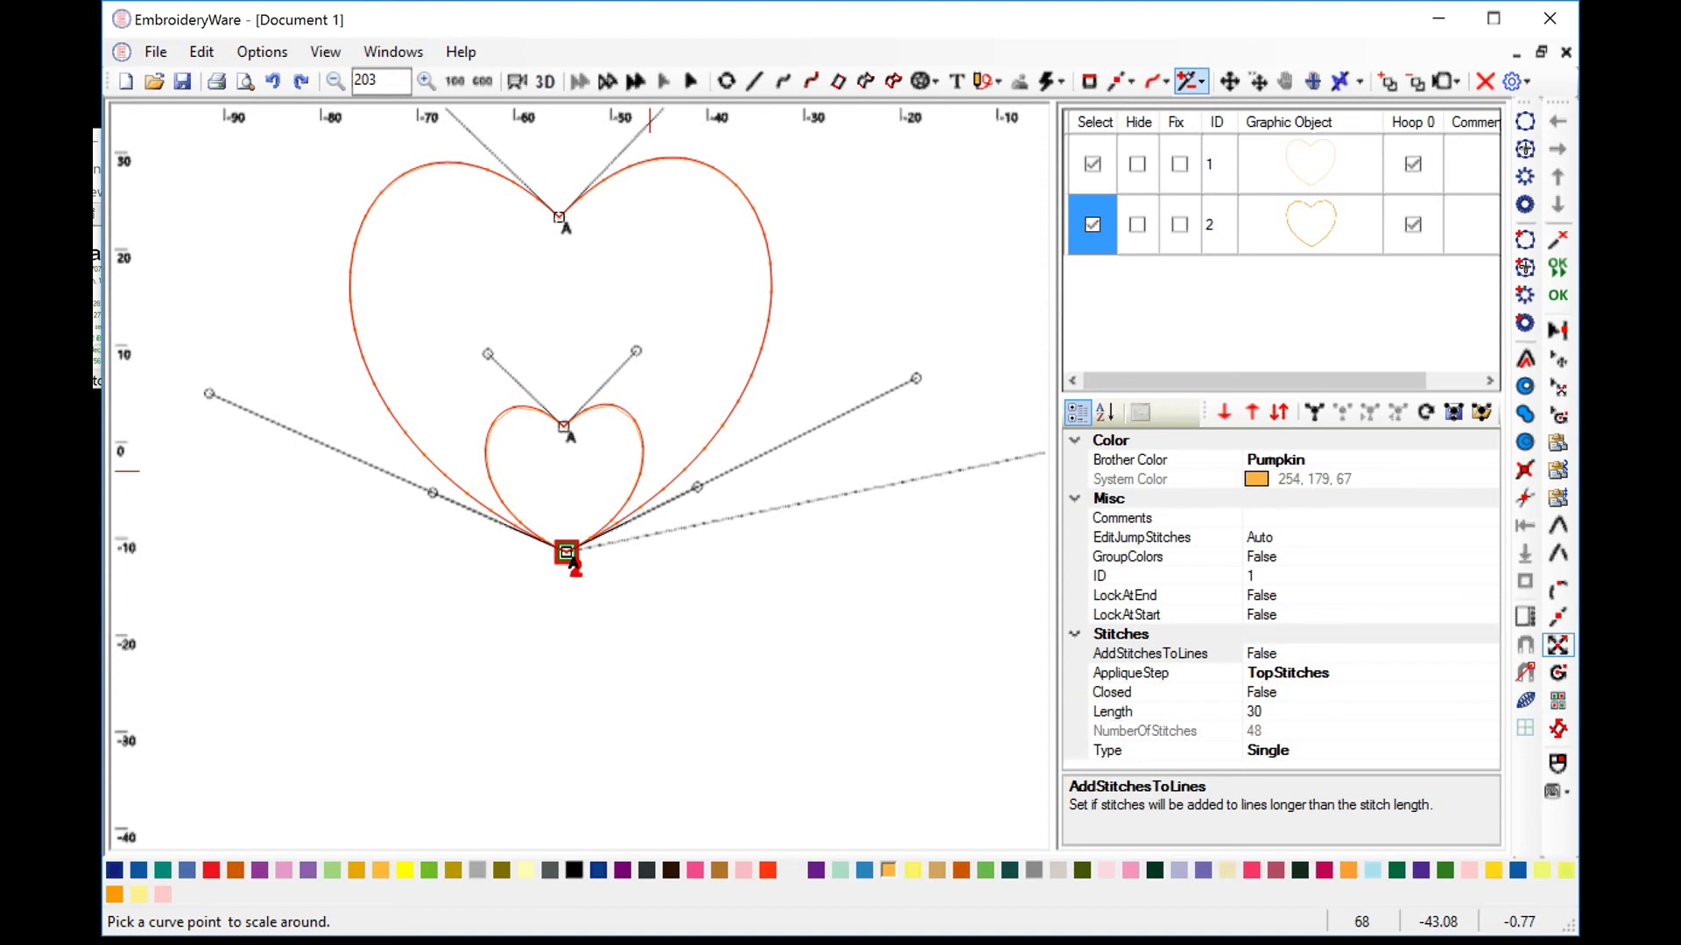
{"action": "left_click", "coordinate": [1192, 81]}
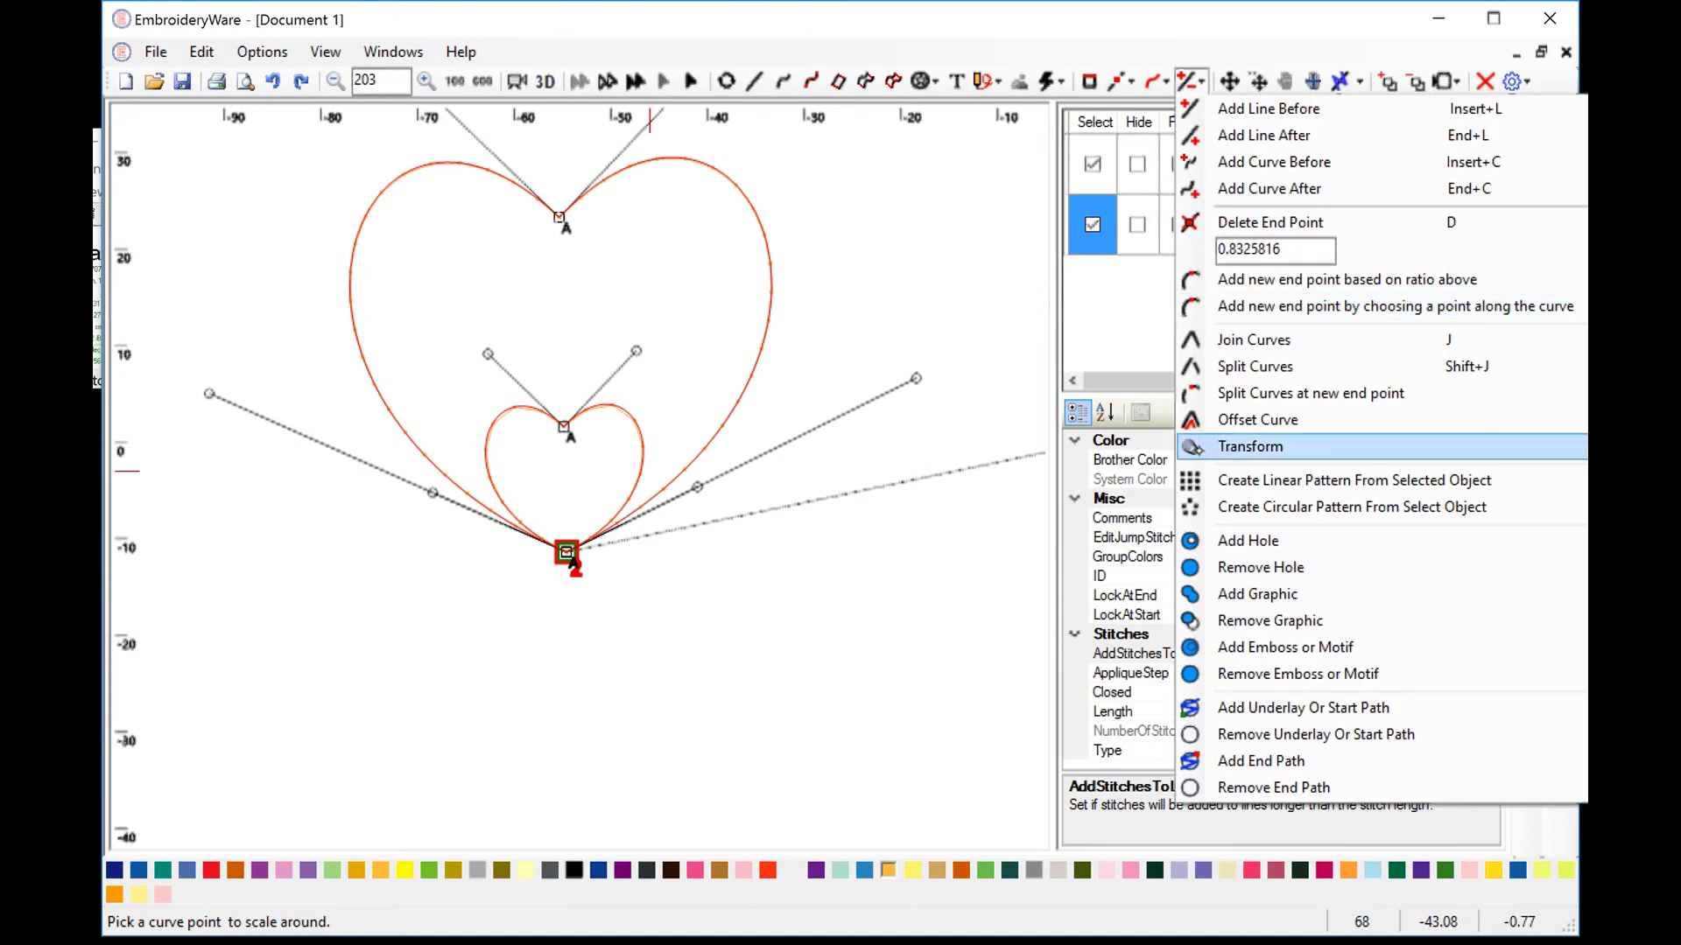
{"action": "left_click", "coordinate": [1250, 447]}
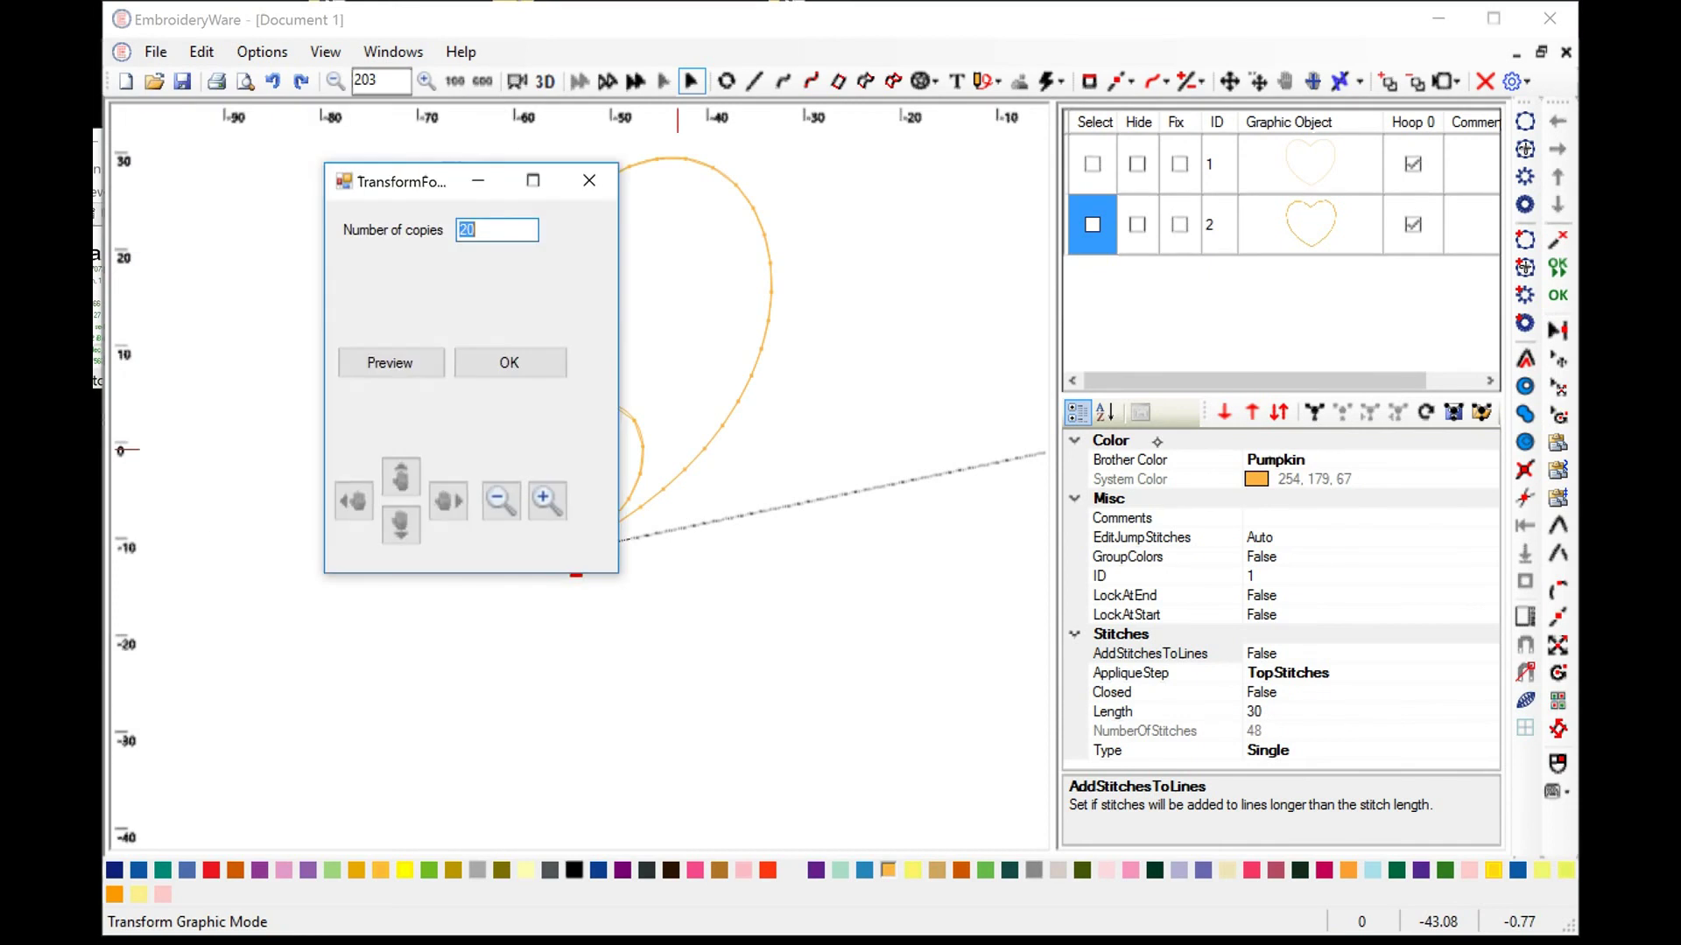
{"action": "left_click_drag", "start_coordinate": [401, 181], "coordinate": [428, 194]}
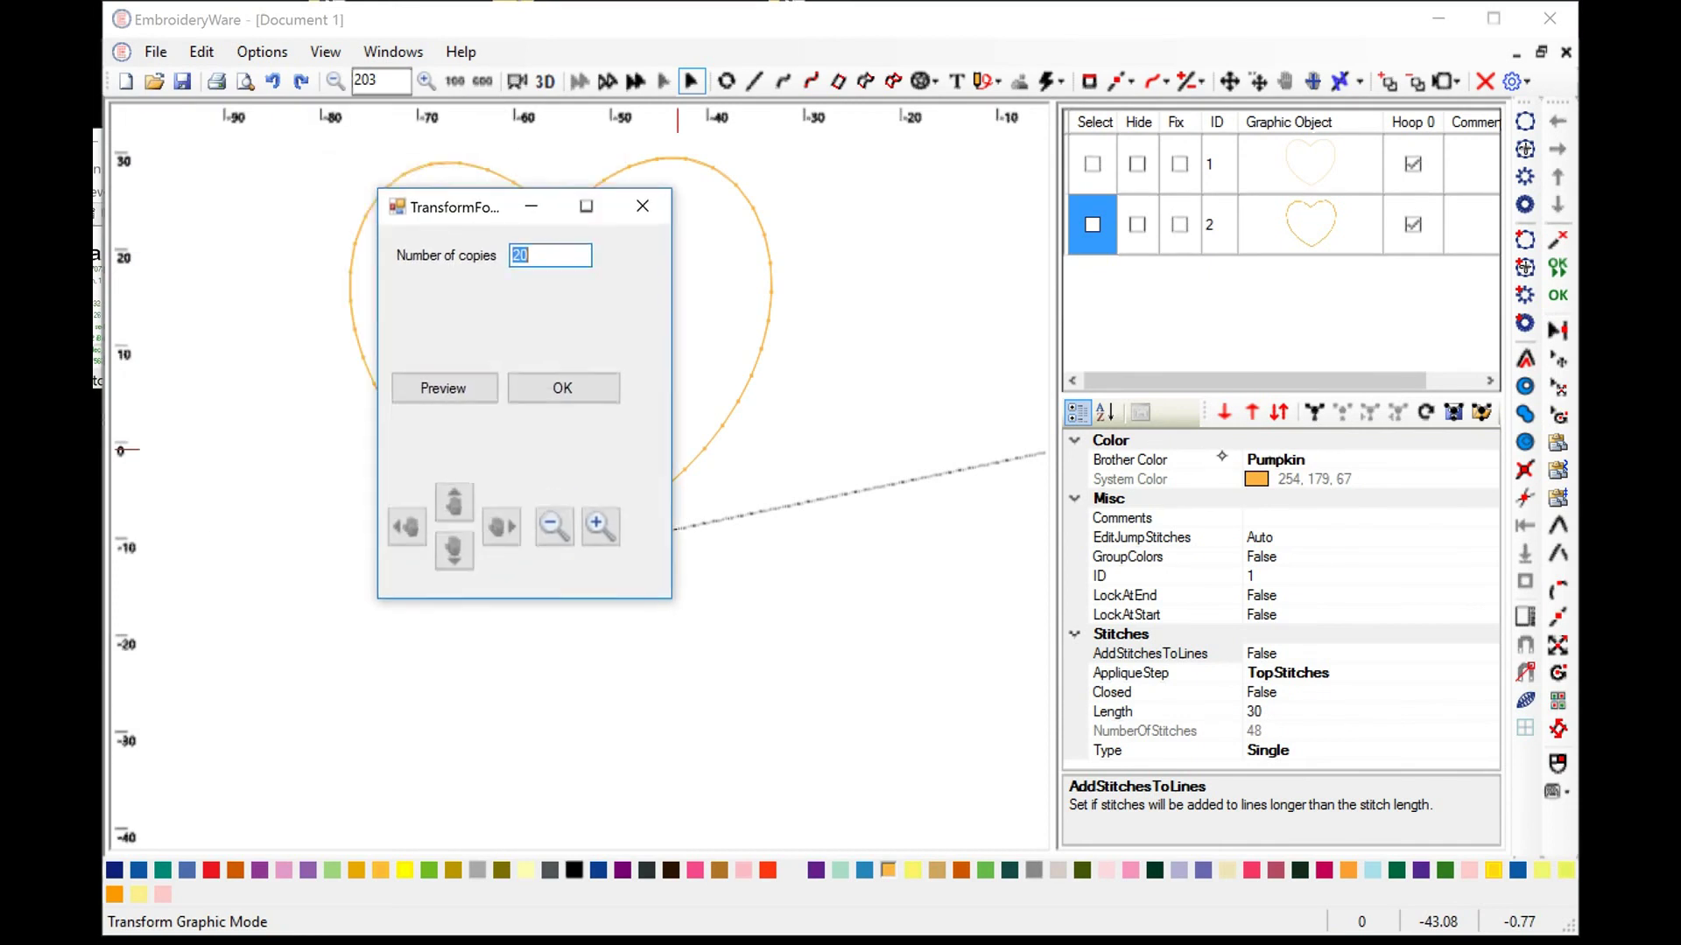
{"action": "left_click_drag", "start_coordinate": [618, 279], "coordinate": [1202, 461]}
{"action": "left_click", "coordinate": [1157, 644]}
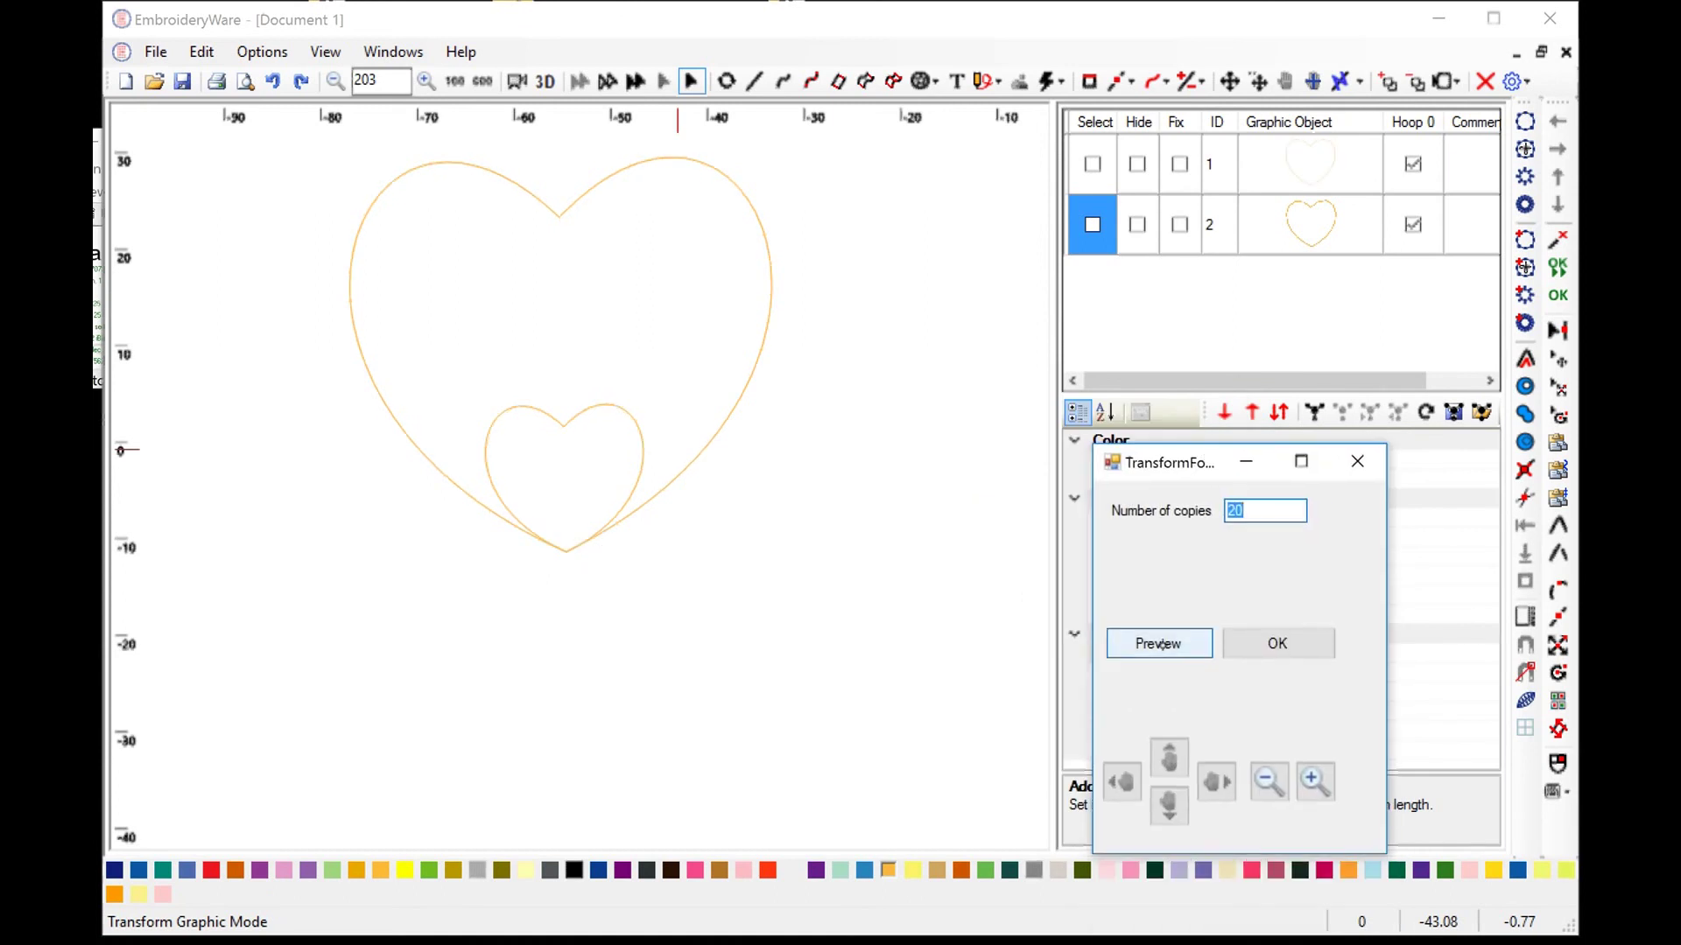
{"action": "left_click", "coordinate": [1157, 644]}
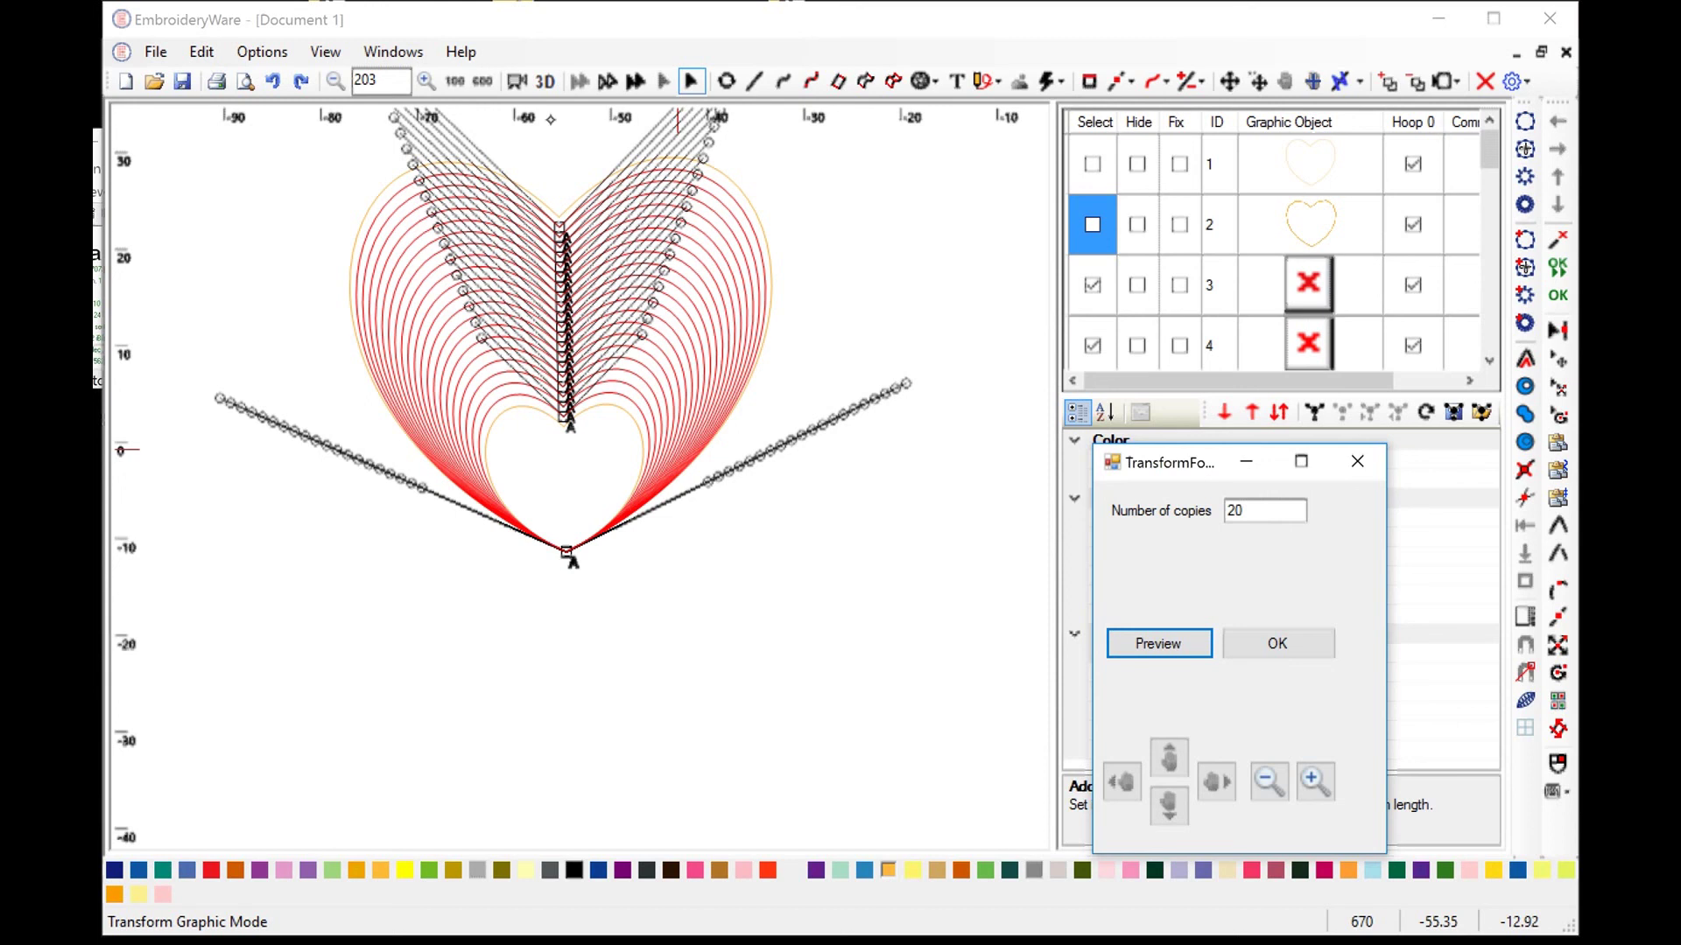
{"action": "left_click", "coordinate": [1277, 643]}
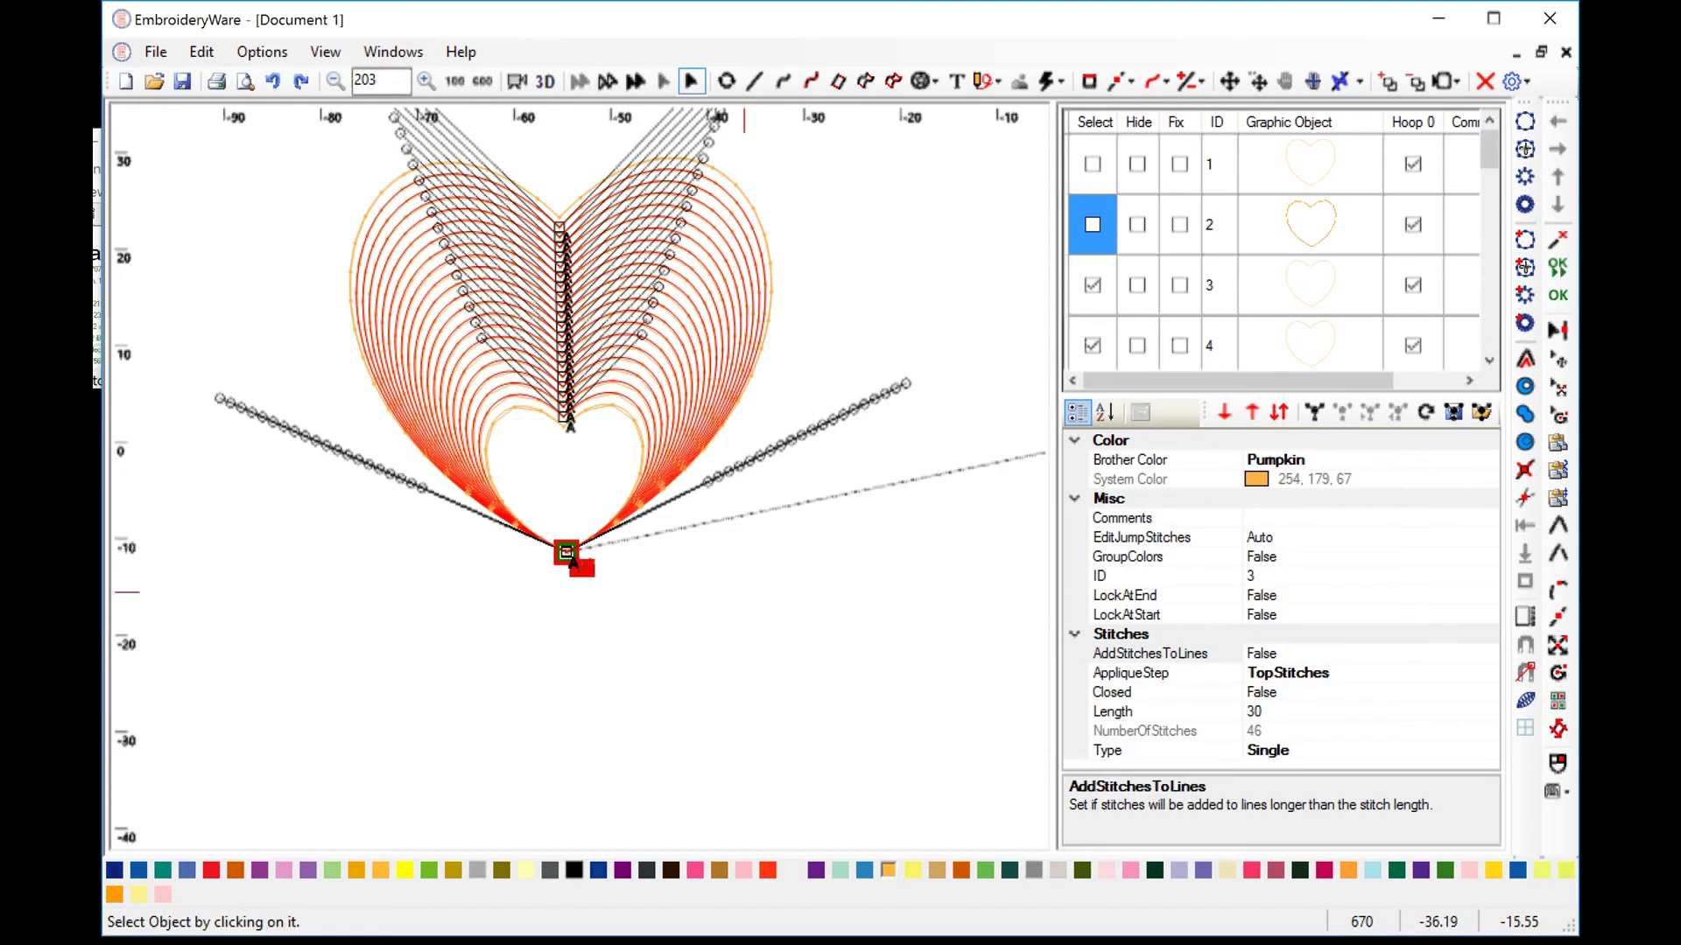
Simulate stitching of the nested hearts and undo the 20 transform copies.
{"action": "left_click", "coordinate": [517, 81]}
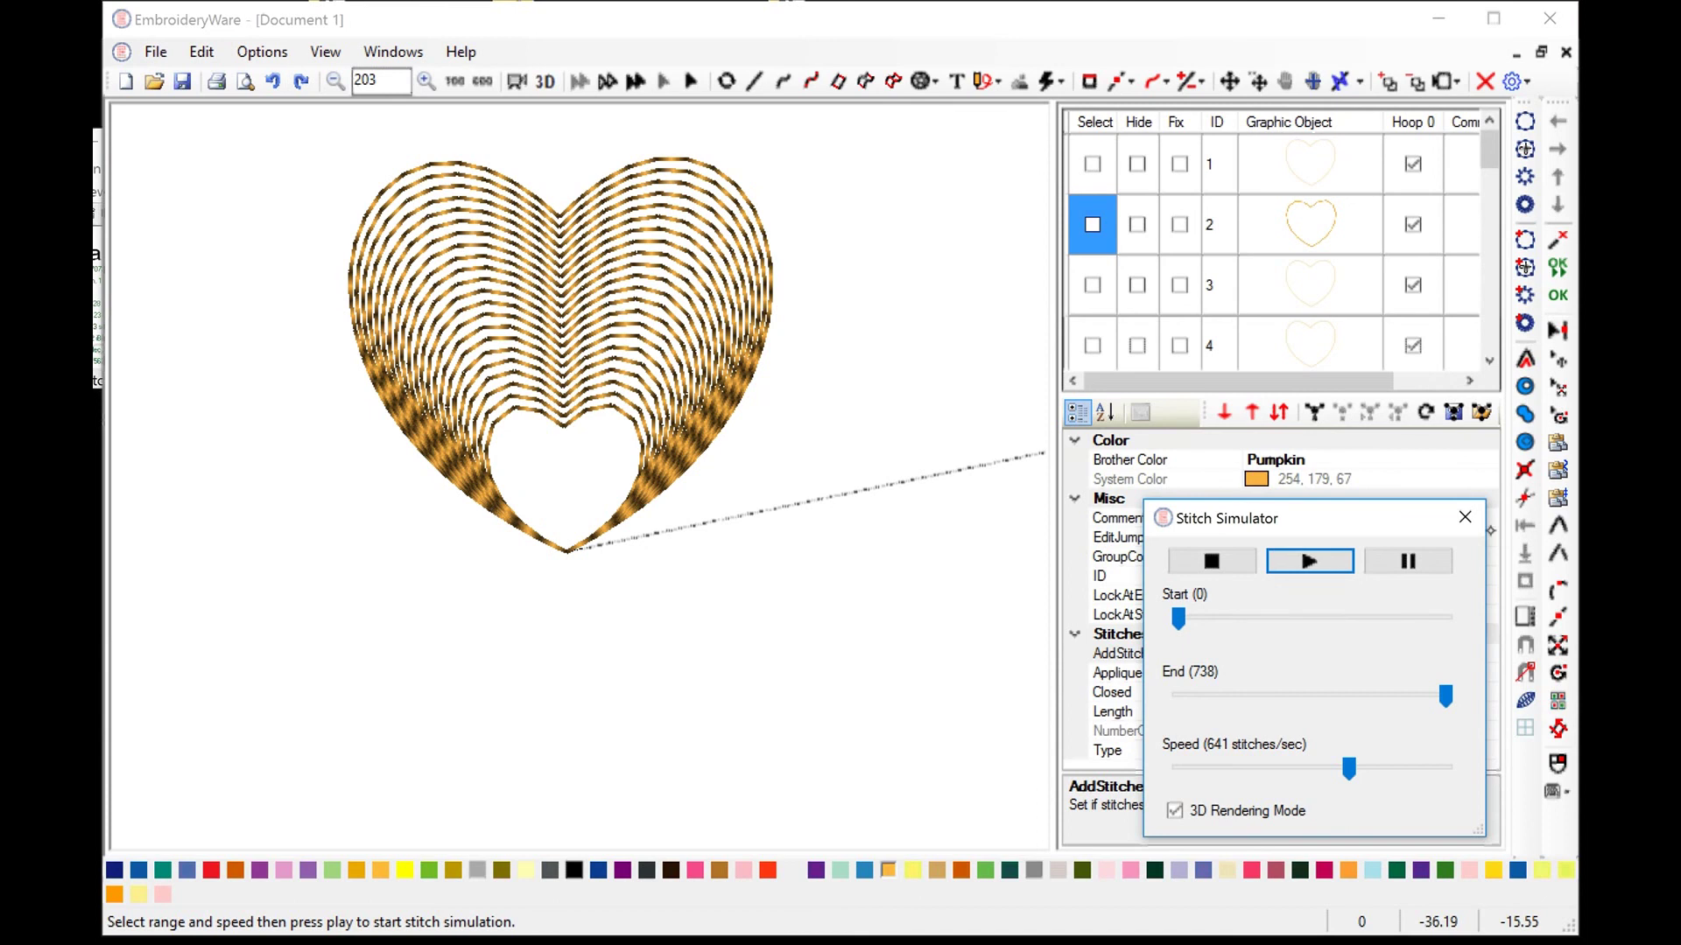
{"action": "left_click", "coordinate": [1465, 516]}
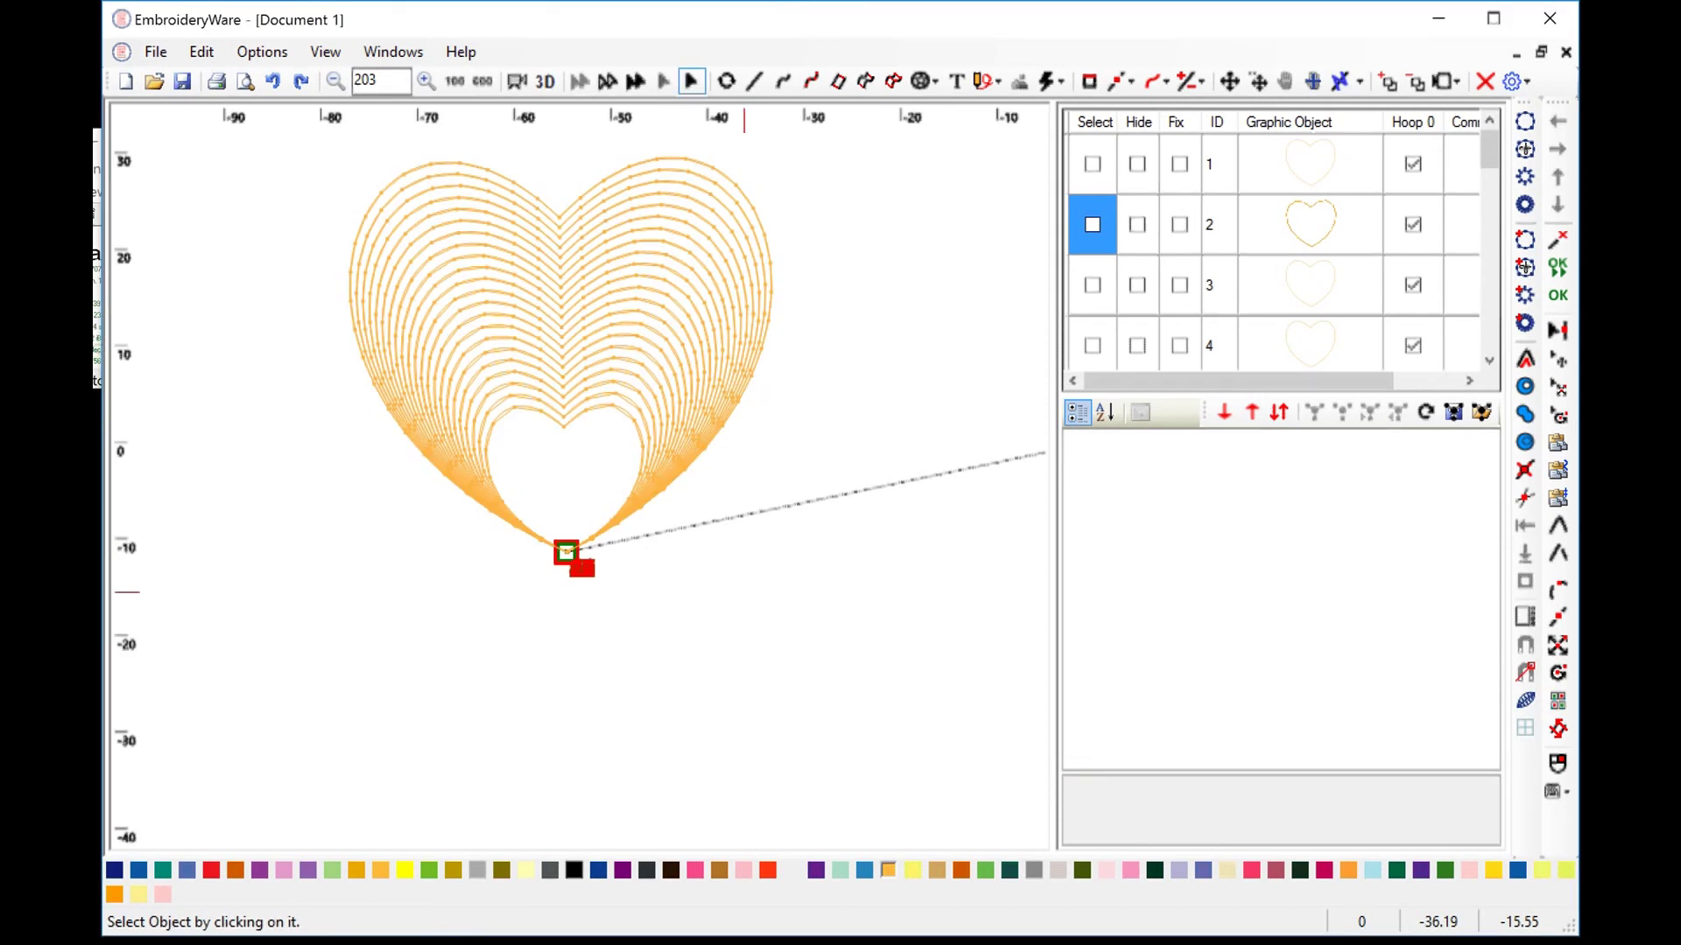
{"action": "key", "text": "ctrl+a"}
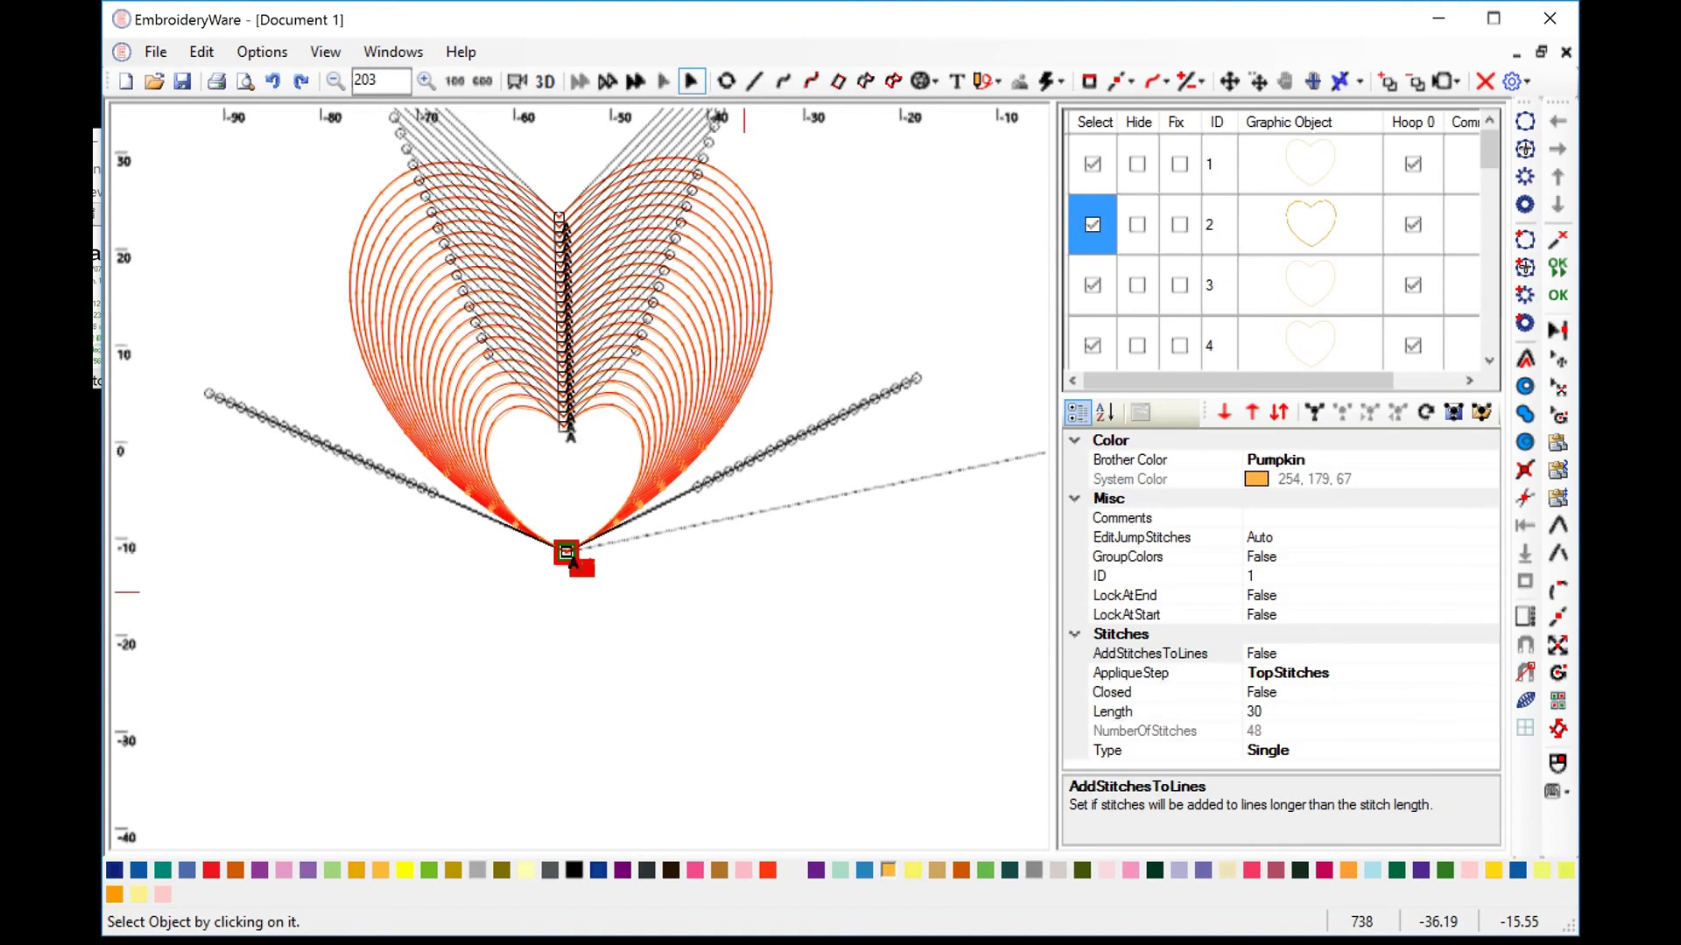
{"action": "key", "text": "ctrl+z"}
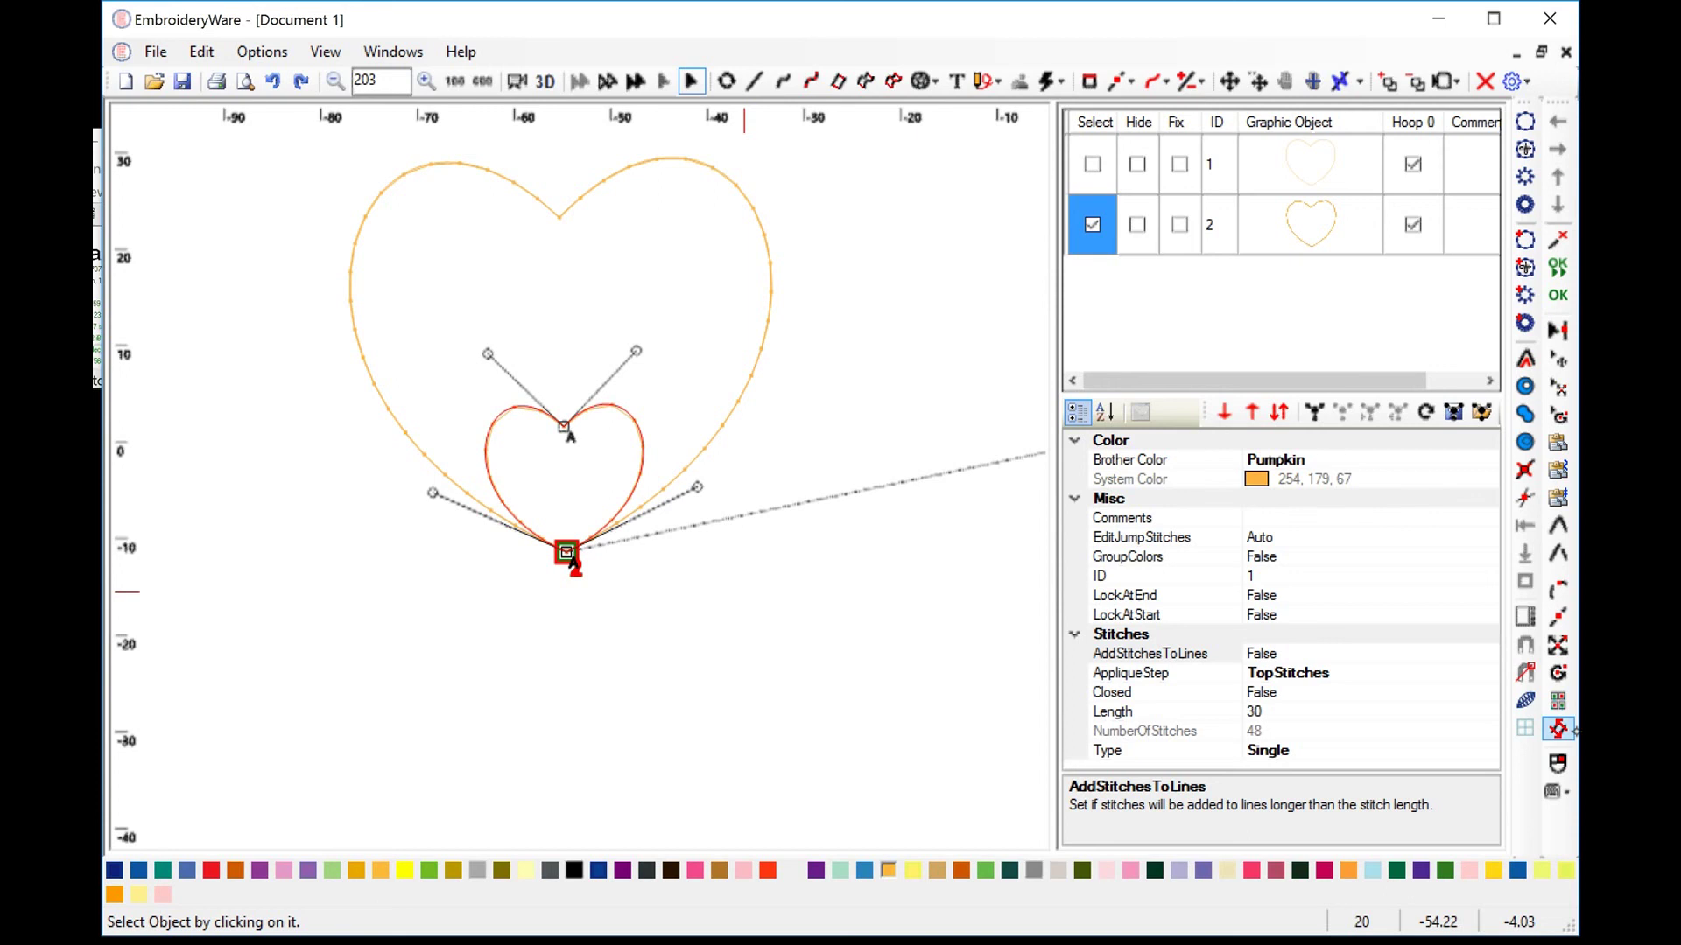
Rotate the small heart clockwise around its bottom tip, ending the rotation at about (-44, 0), and select the large heart too.
{"action": "left_click", "coordinate": [1559, 672]}
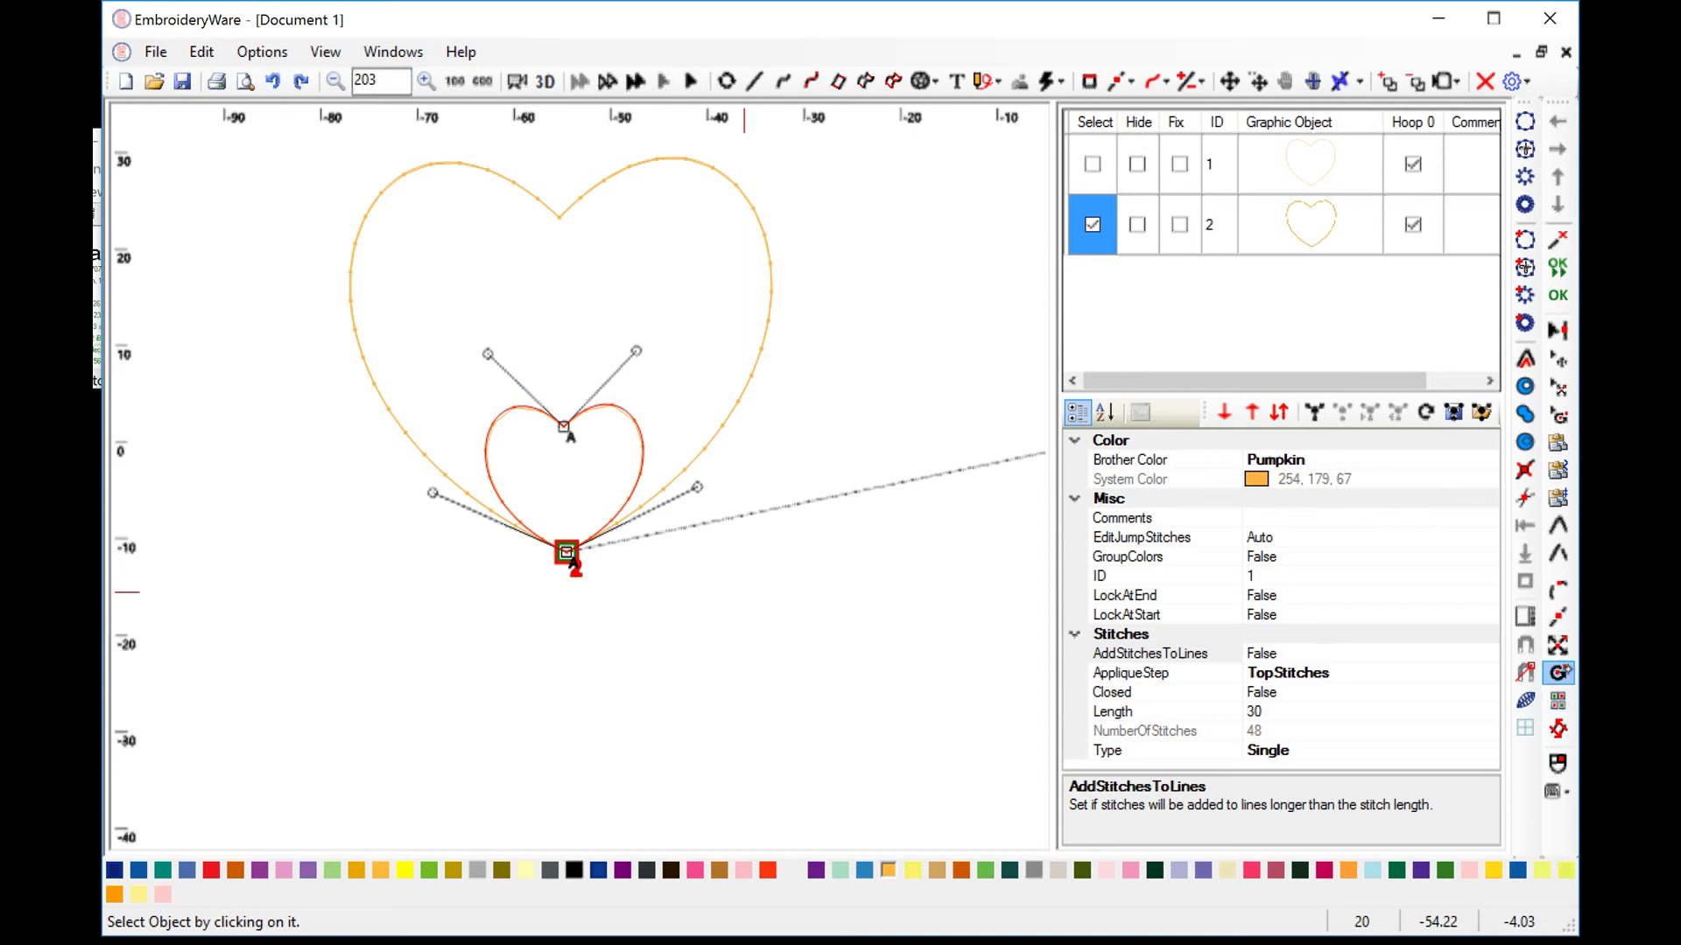
{"action": "left_click", "coordinate": [564, 427]}
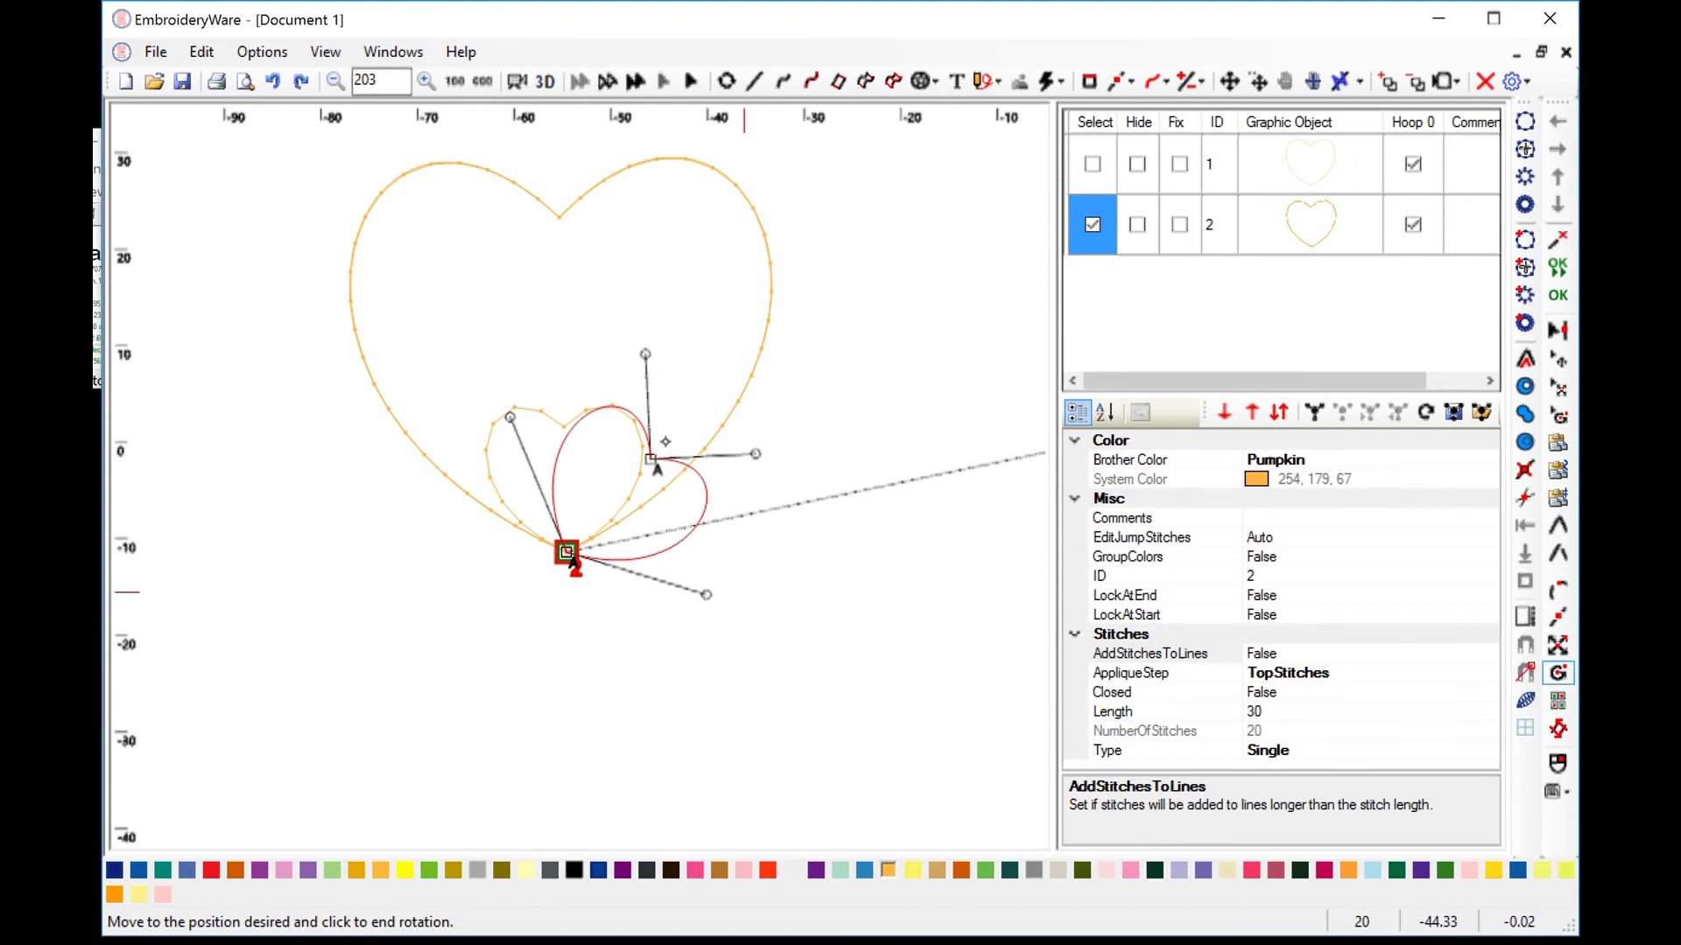
{"action": "left_click", "coordinate": [665, 442]}
{"action": "left_click", "coordinate": [1092, 164]}
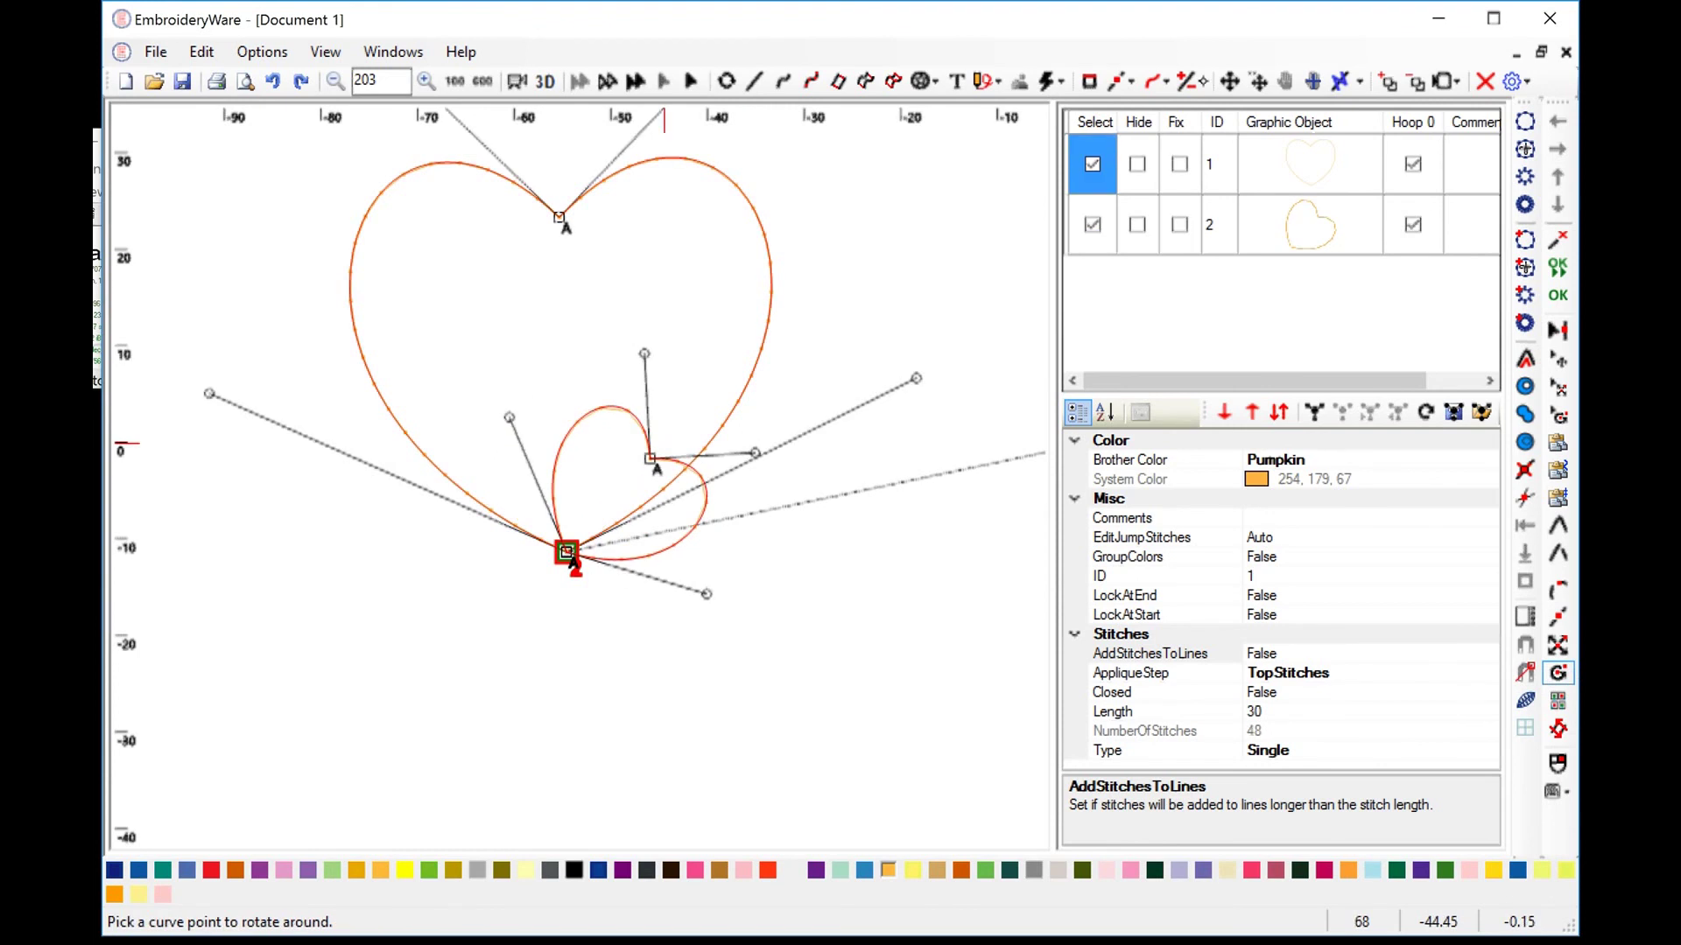
Use Transform to create 5 intermediate copies between the large heart and the rotated small heart, and deselect everything.
{"action": "left_click", "coordinate": [1190, 81]}
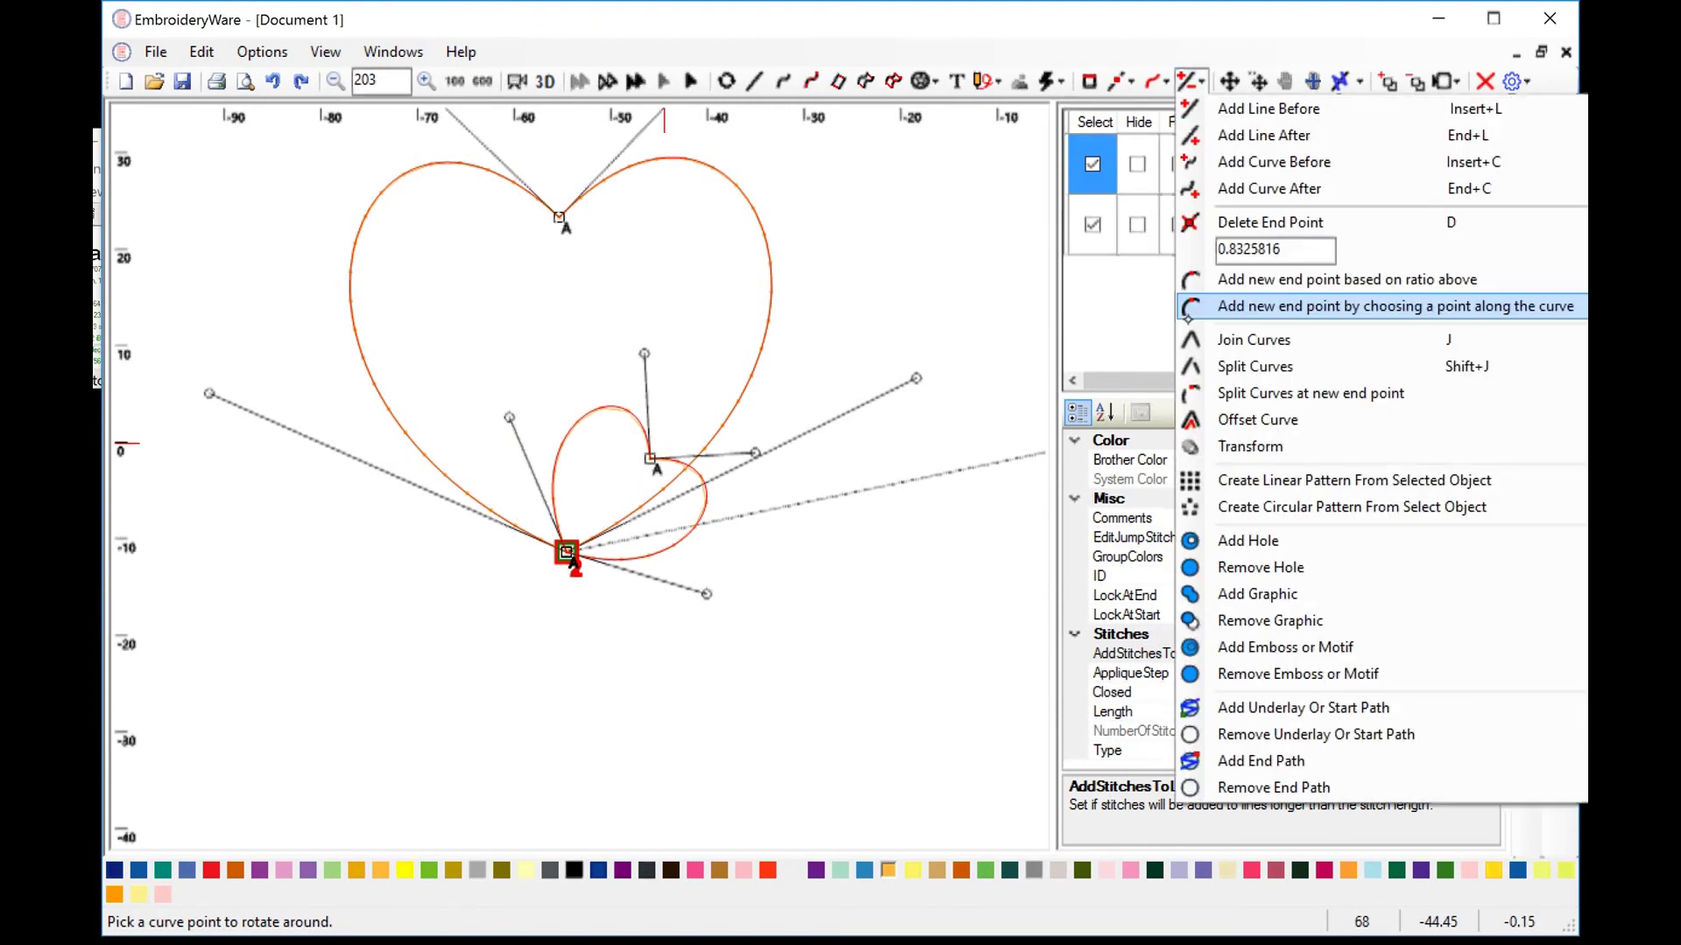
{"action": "left_click", "coordinate": [1250, 446]}
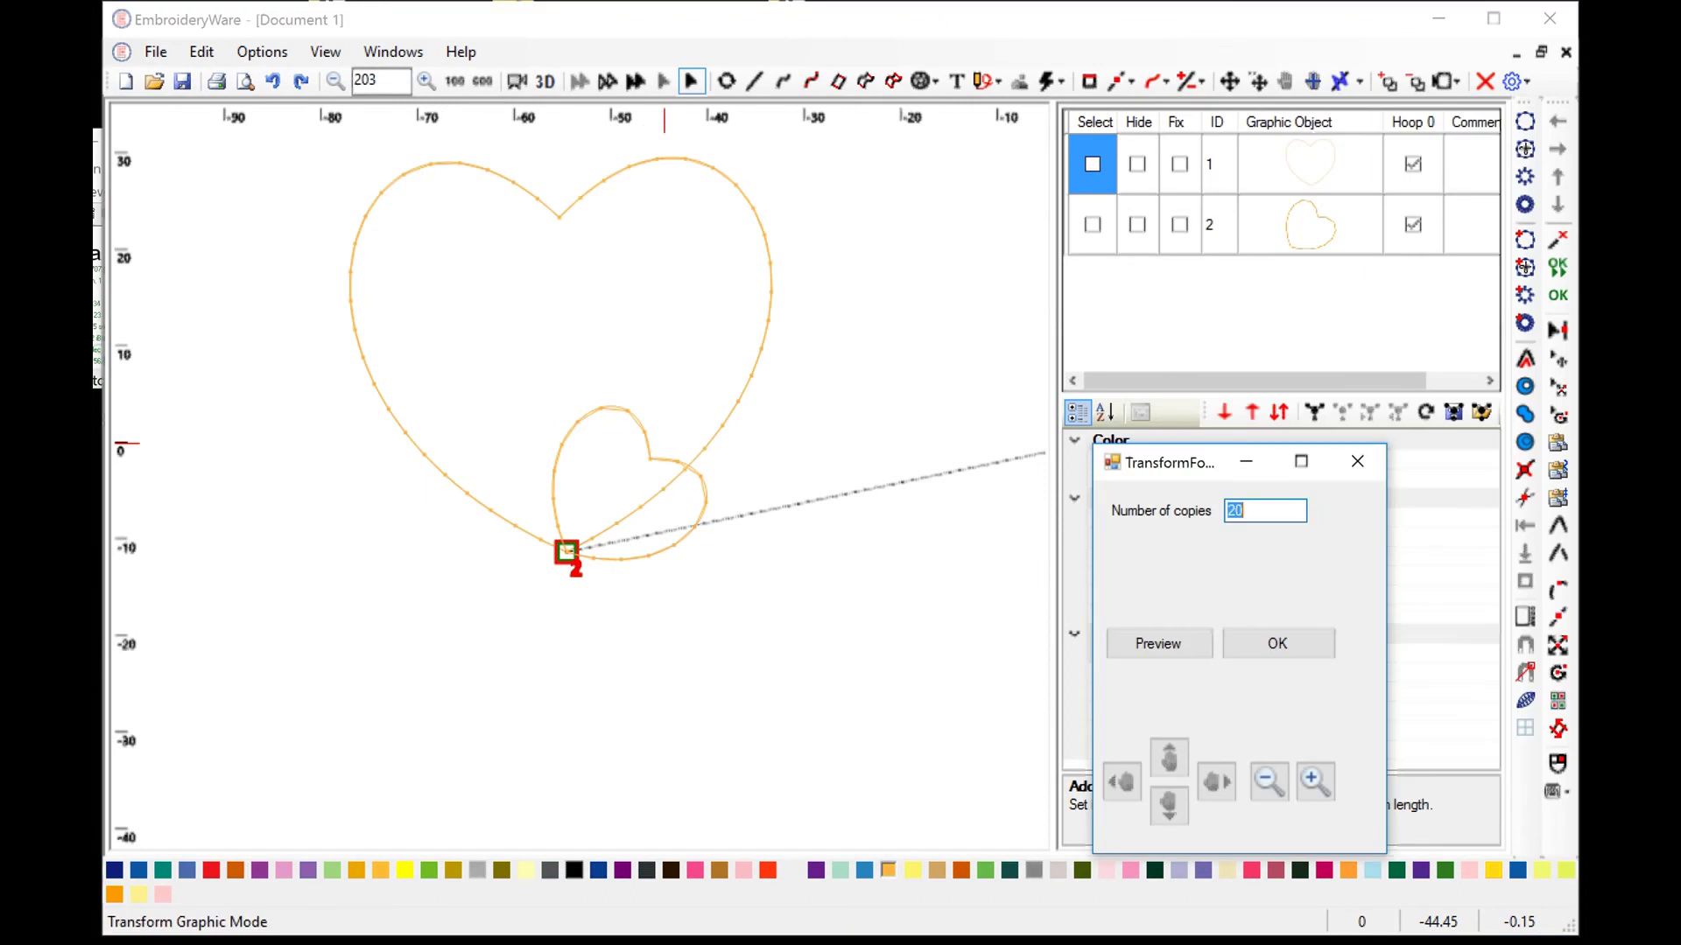
{"action": "left_click", "coordinate": [1268, 519]}
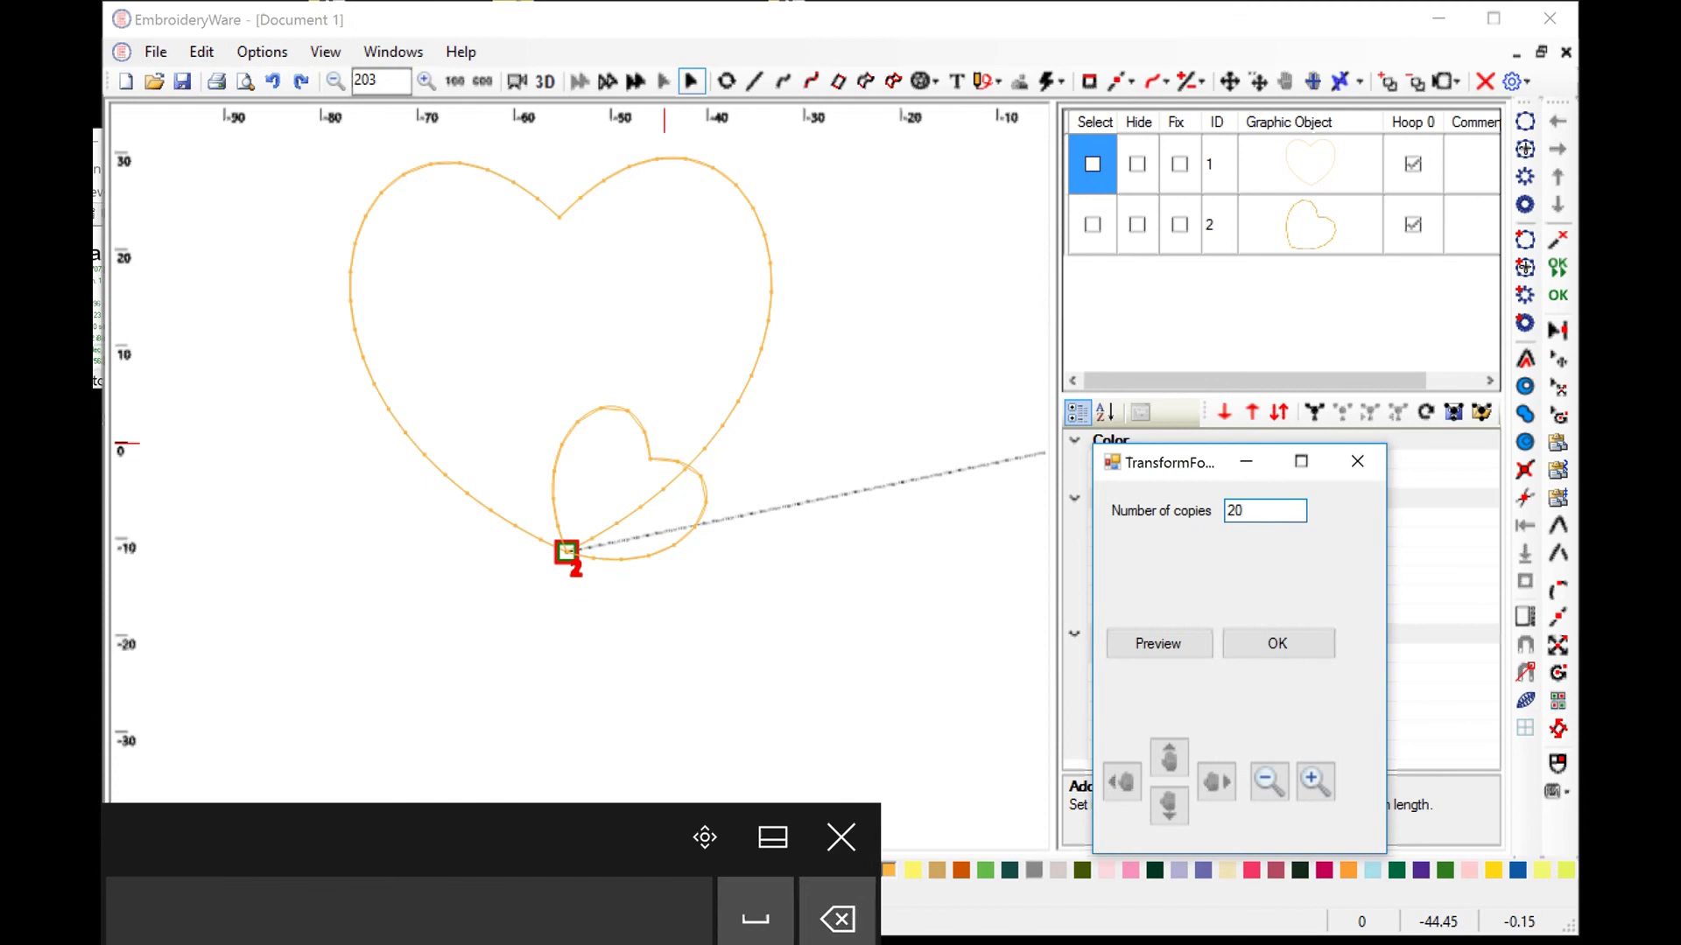
{"action": "key", "text": "BackSpace"}
{"action": "key", "text": "BackSpace"}
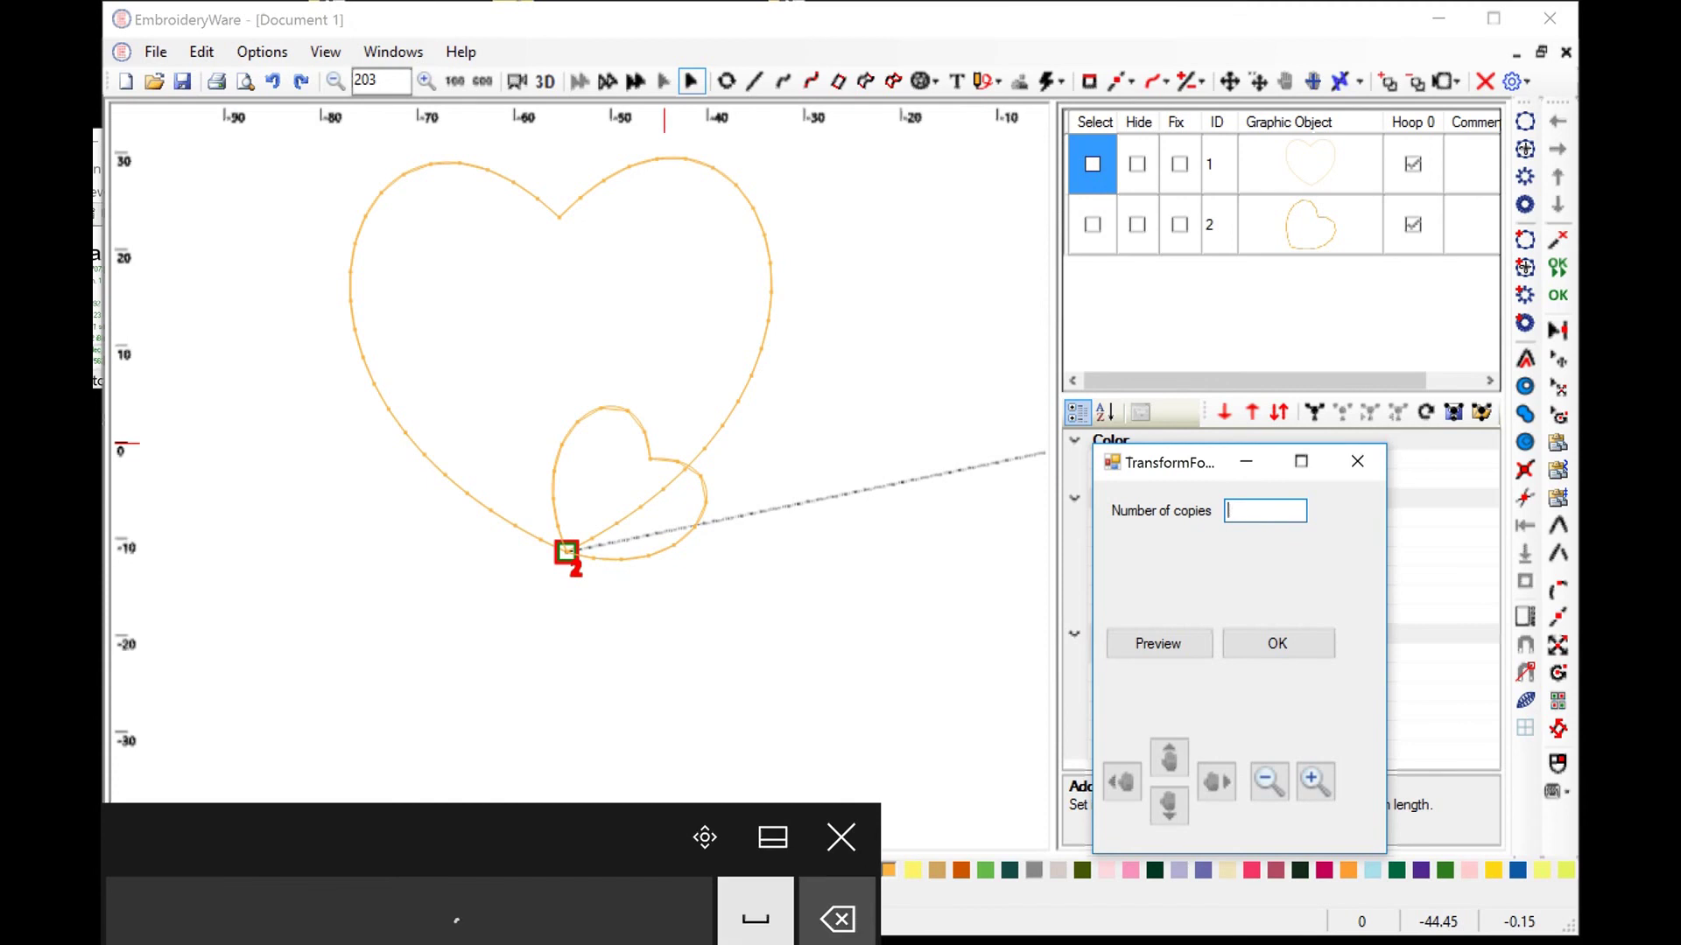
{"action": "type", "text": "5"}
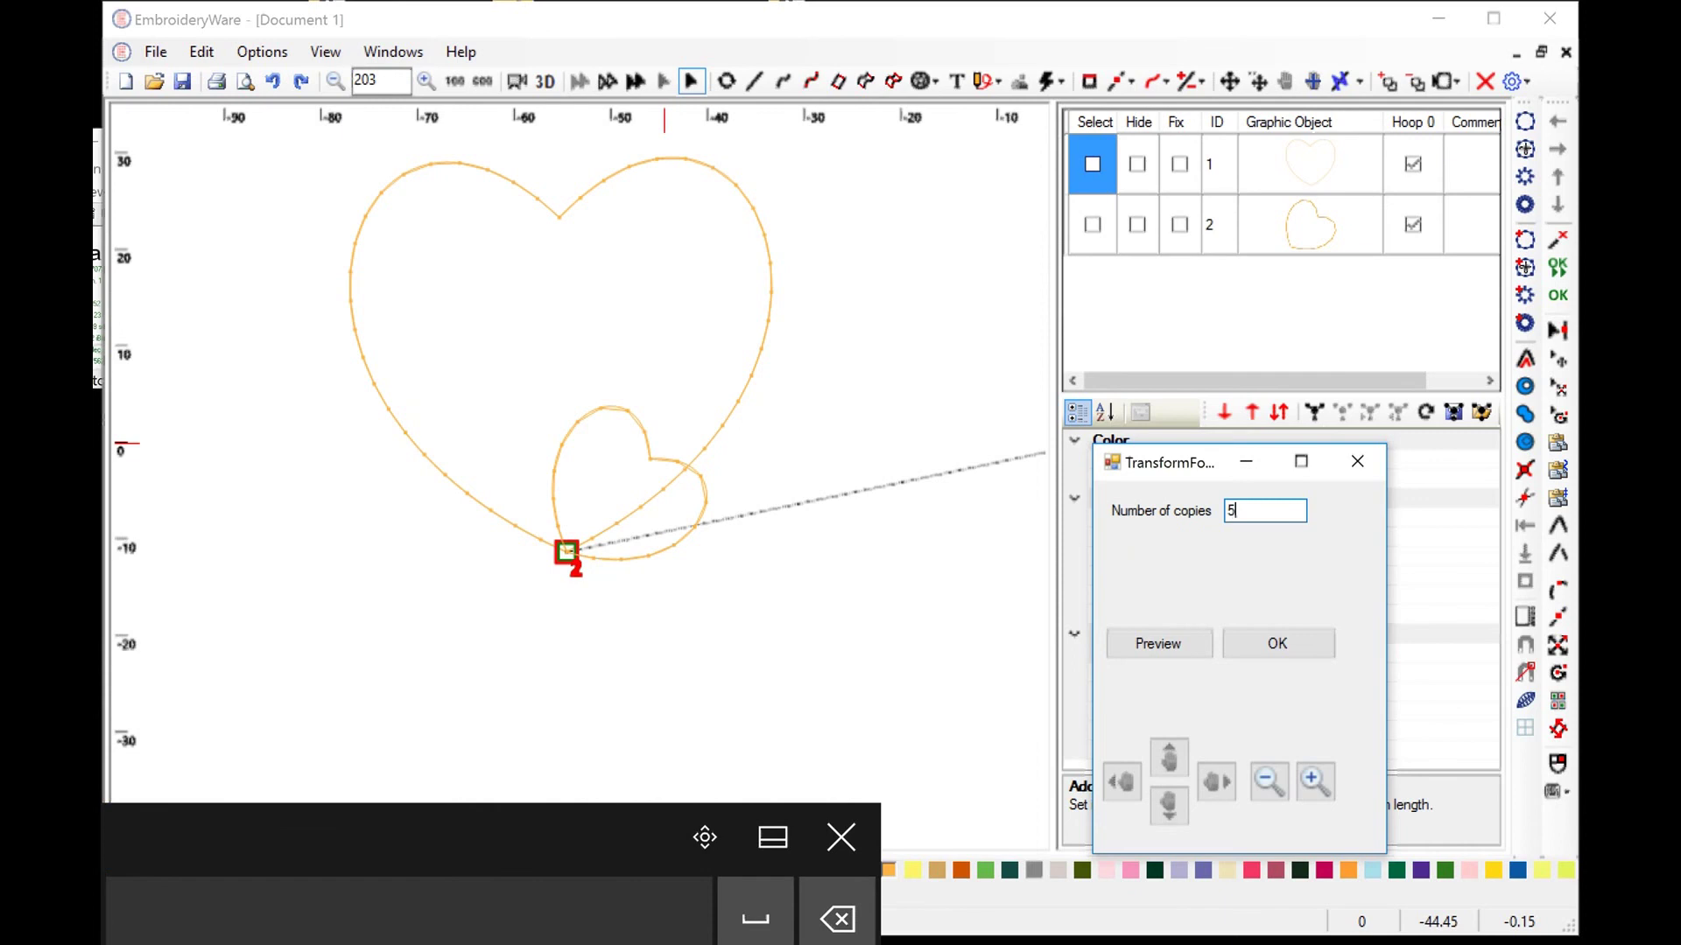
{"action": "left_click", "coordinate": [841, 838]}
{"action": "left_click", "coordinate": [1277, 643]}
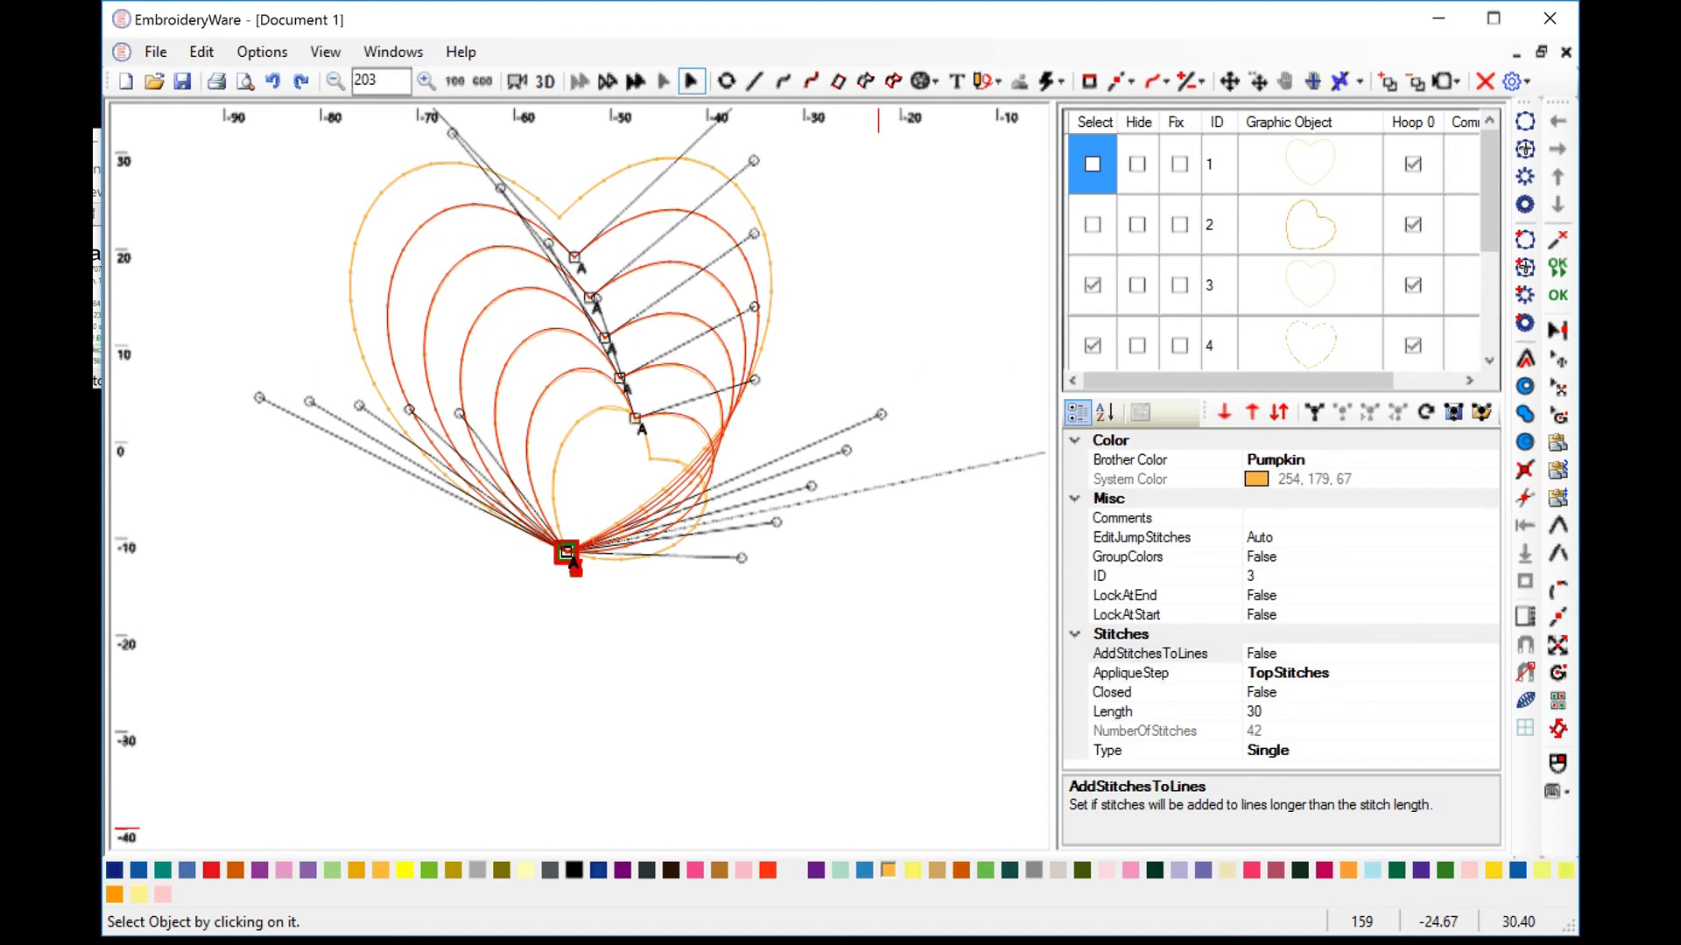
{"action": "left_click", "coordinate": [860, 300]}
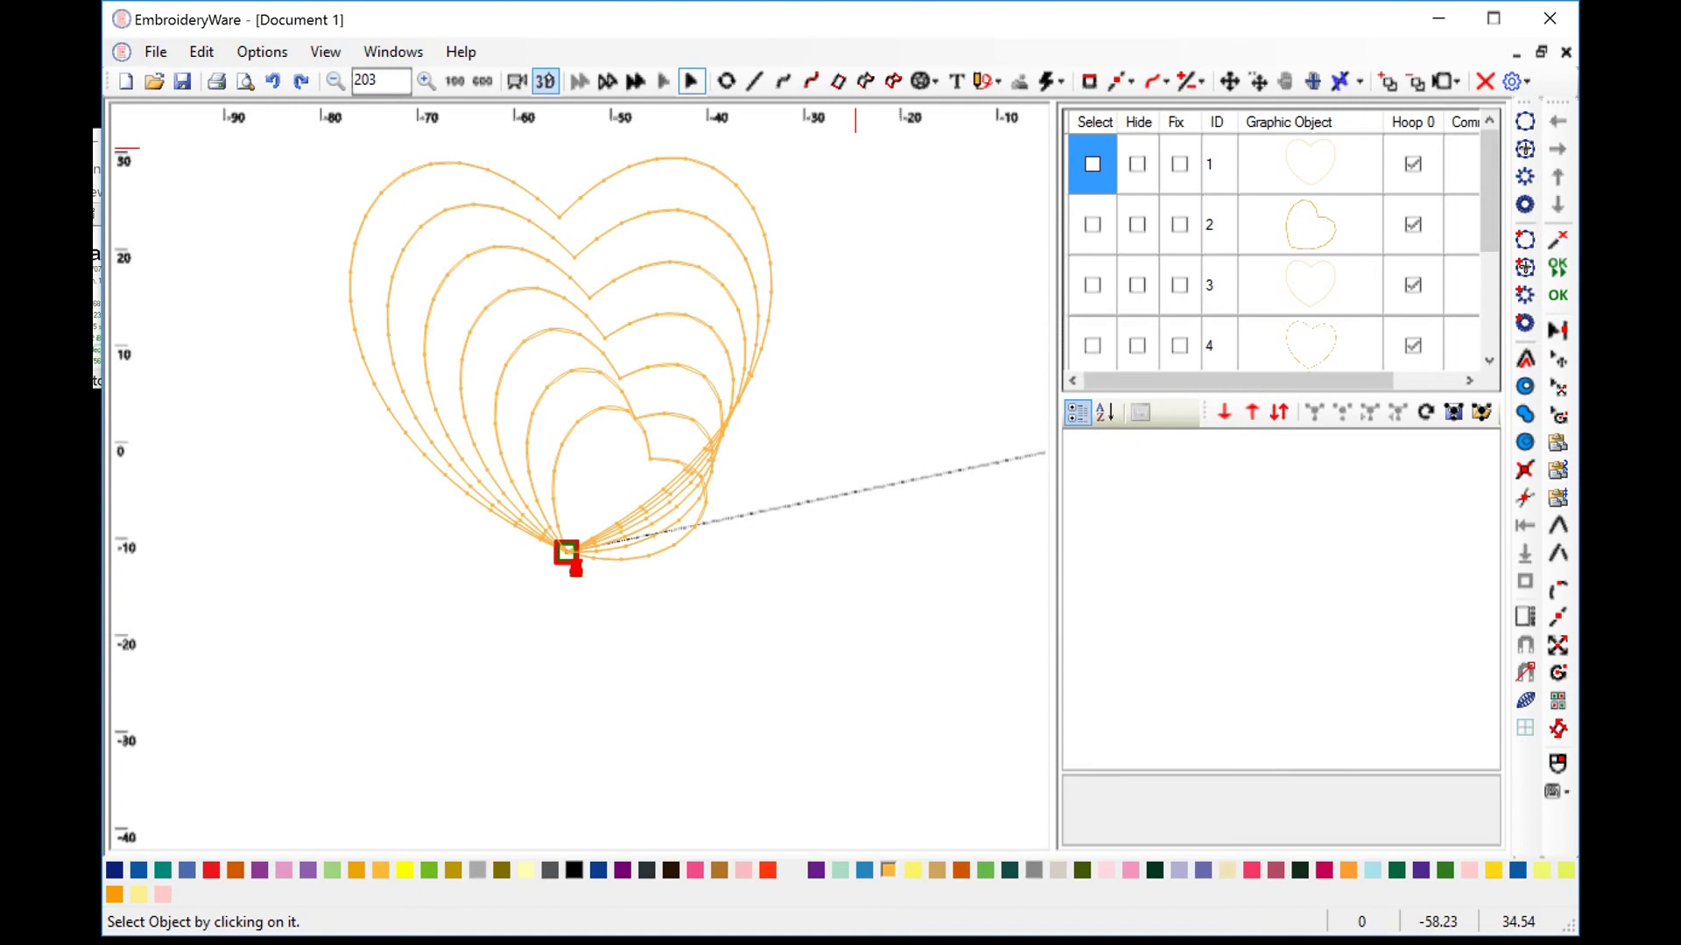
View the nested hearts in 3D rendering mode, and delete all of them.
{"action": "left_click", "coordinate": [544, 81]}
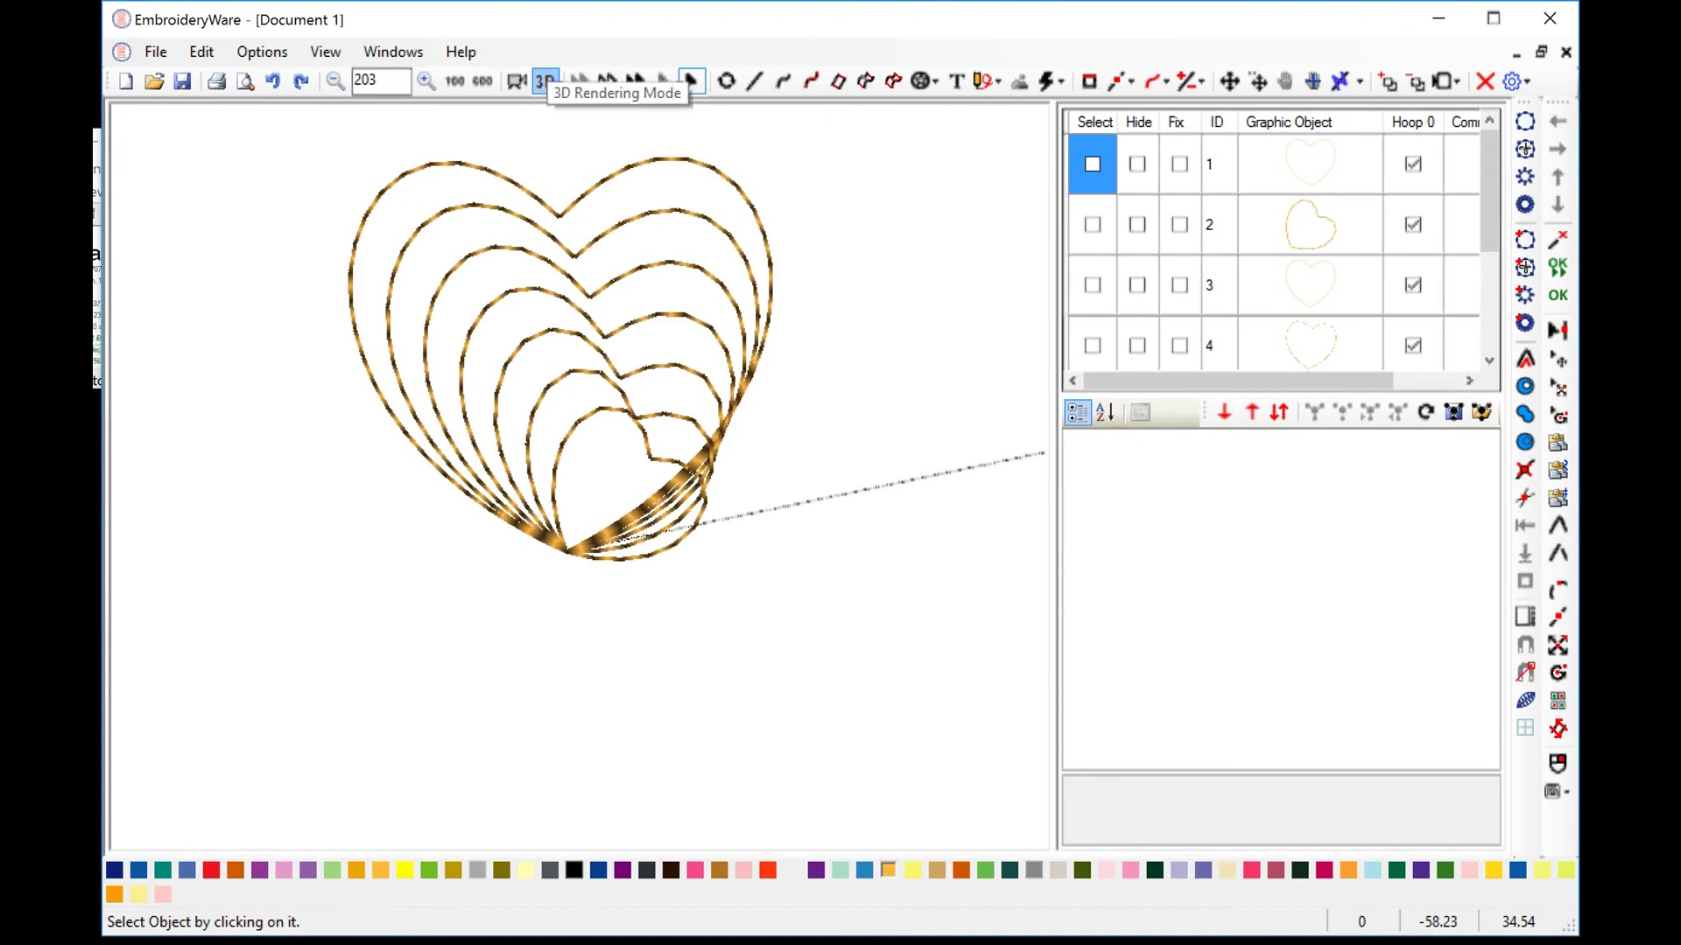
{"action": "key", "text": "ctrl+a"}
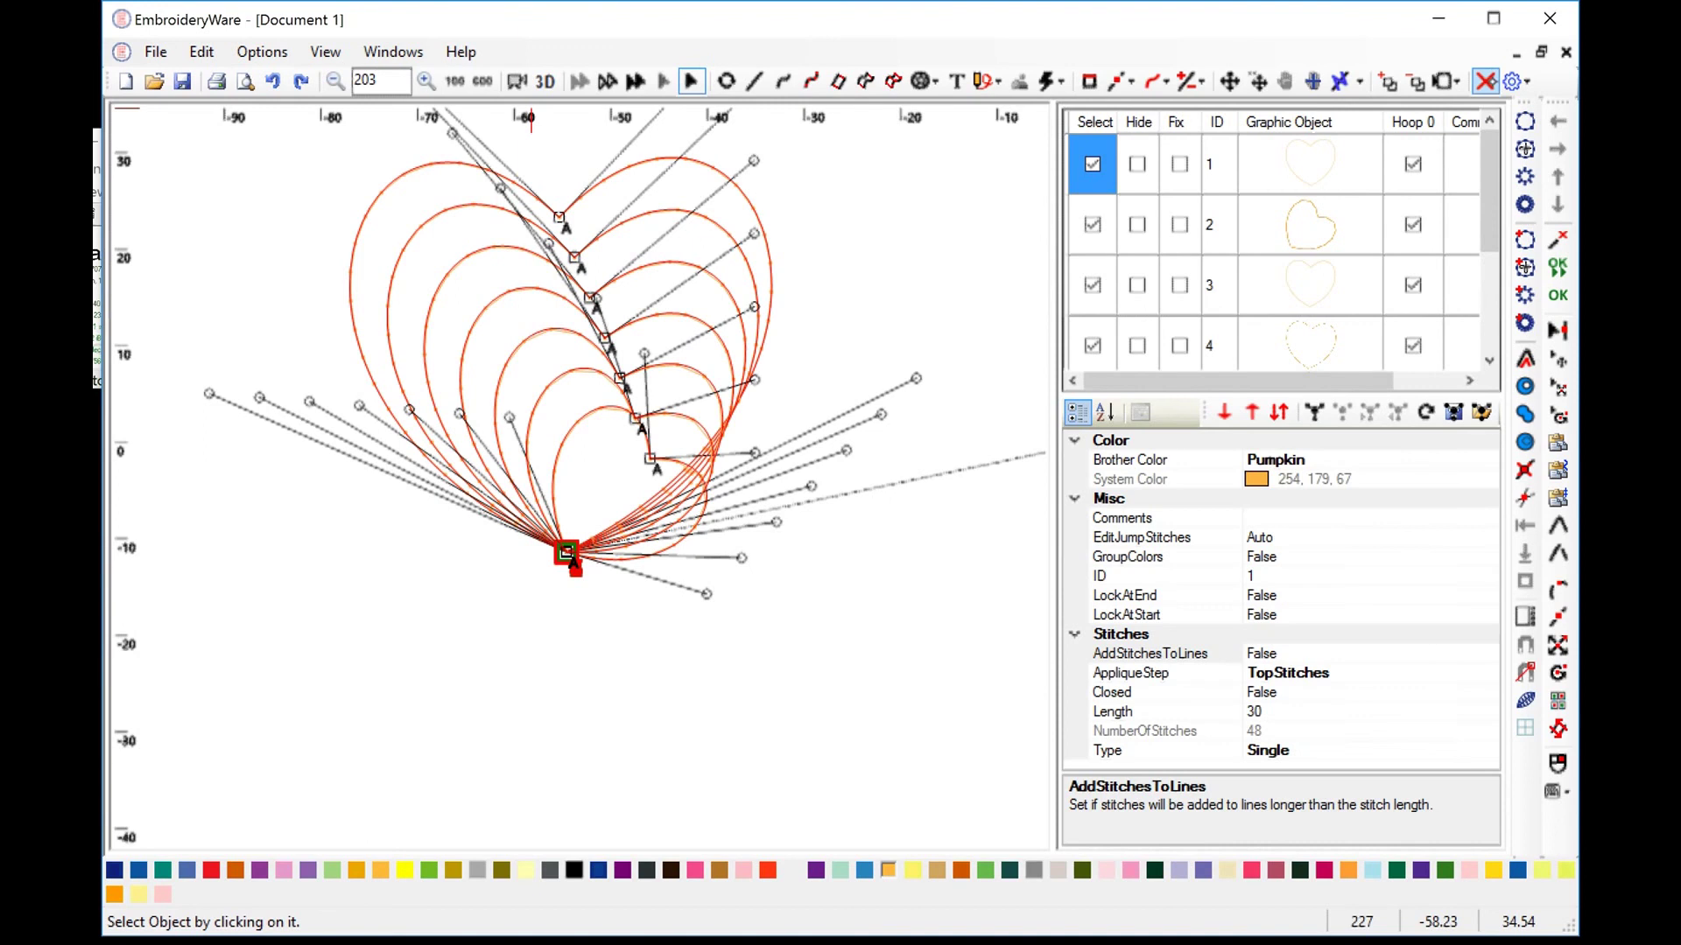
{"action": "left_click", "coordinate": [1486, 80]}
Draw a predefined circle about 34 mm across, with its diameter running from about (-58, 15) to (-44, -15.5).
{"action": "left_click", "coordinate": [925, 80]}
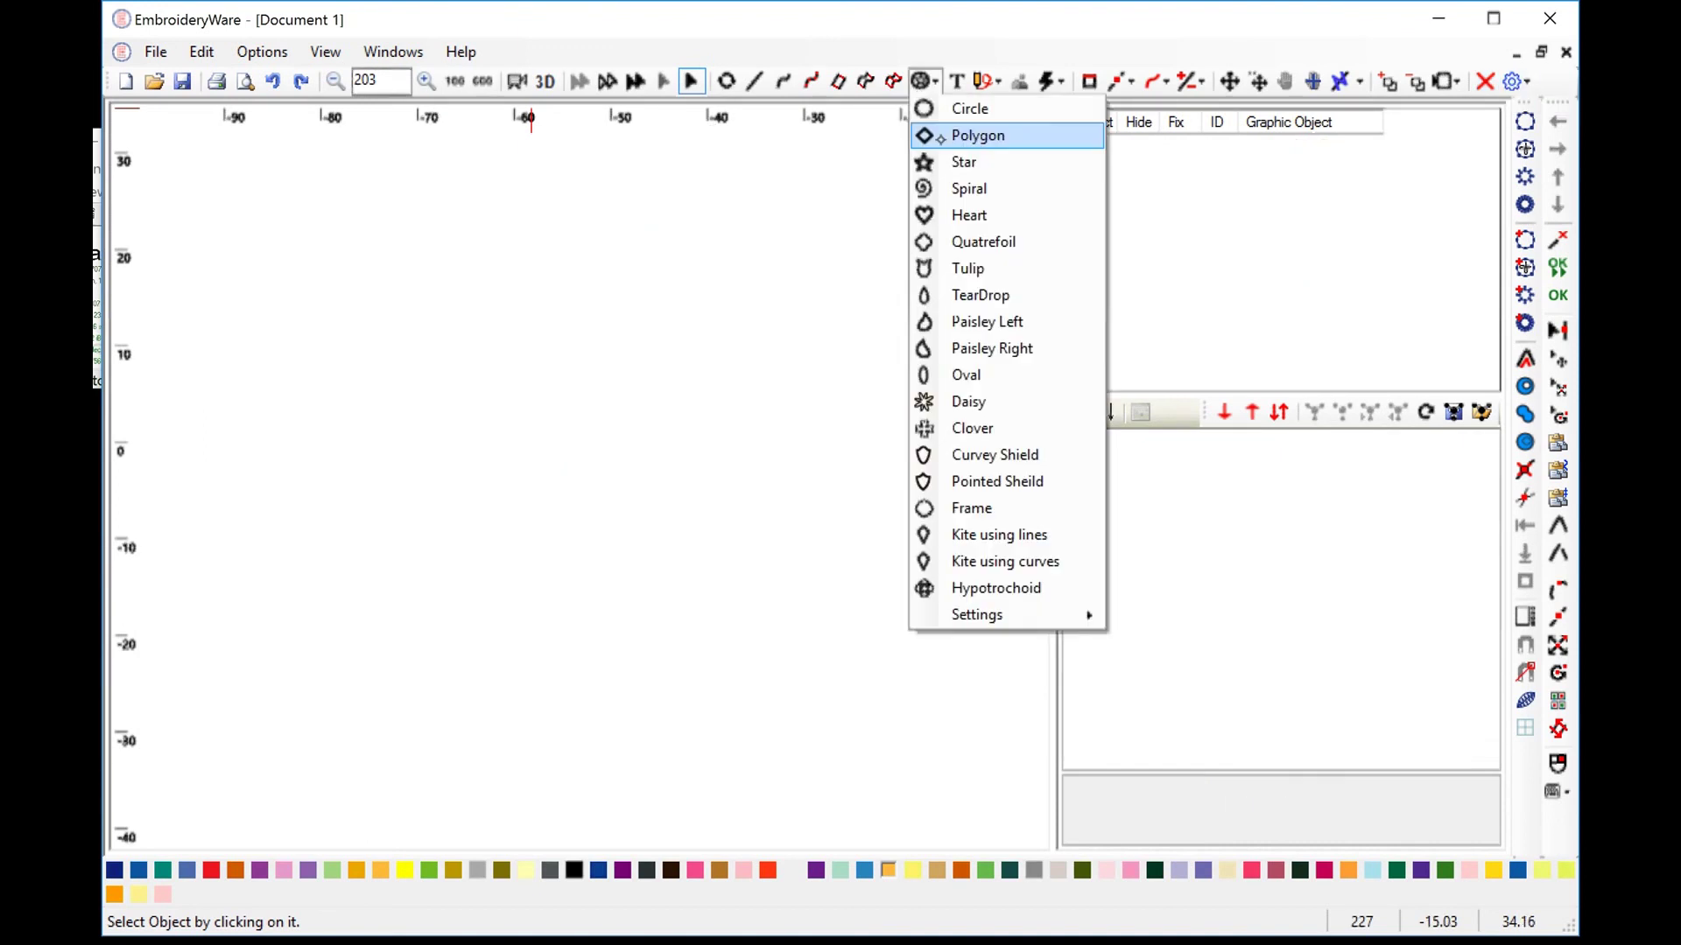
{"action": "left_click", "coordinate": [978, 135]}
{"action": "left_click", "coordinate": [535, 294]}
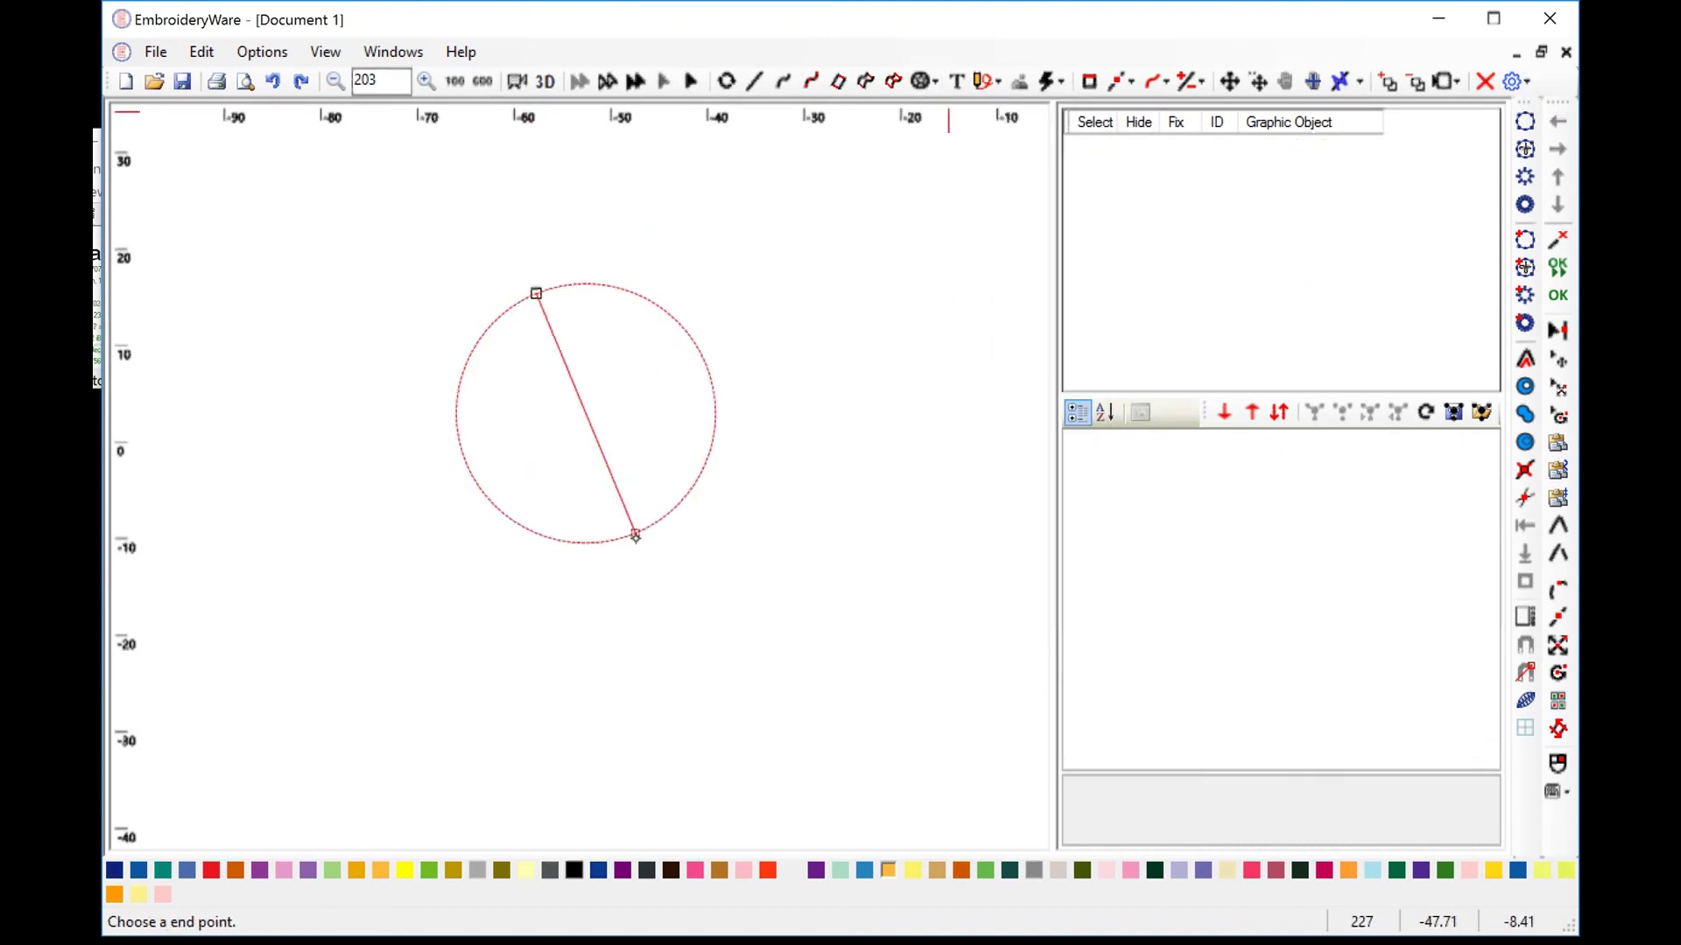
{"action": "left_click", "coordinate": [667, 592]}
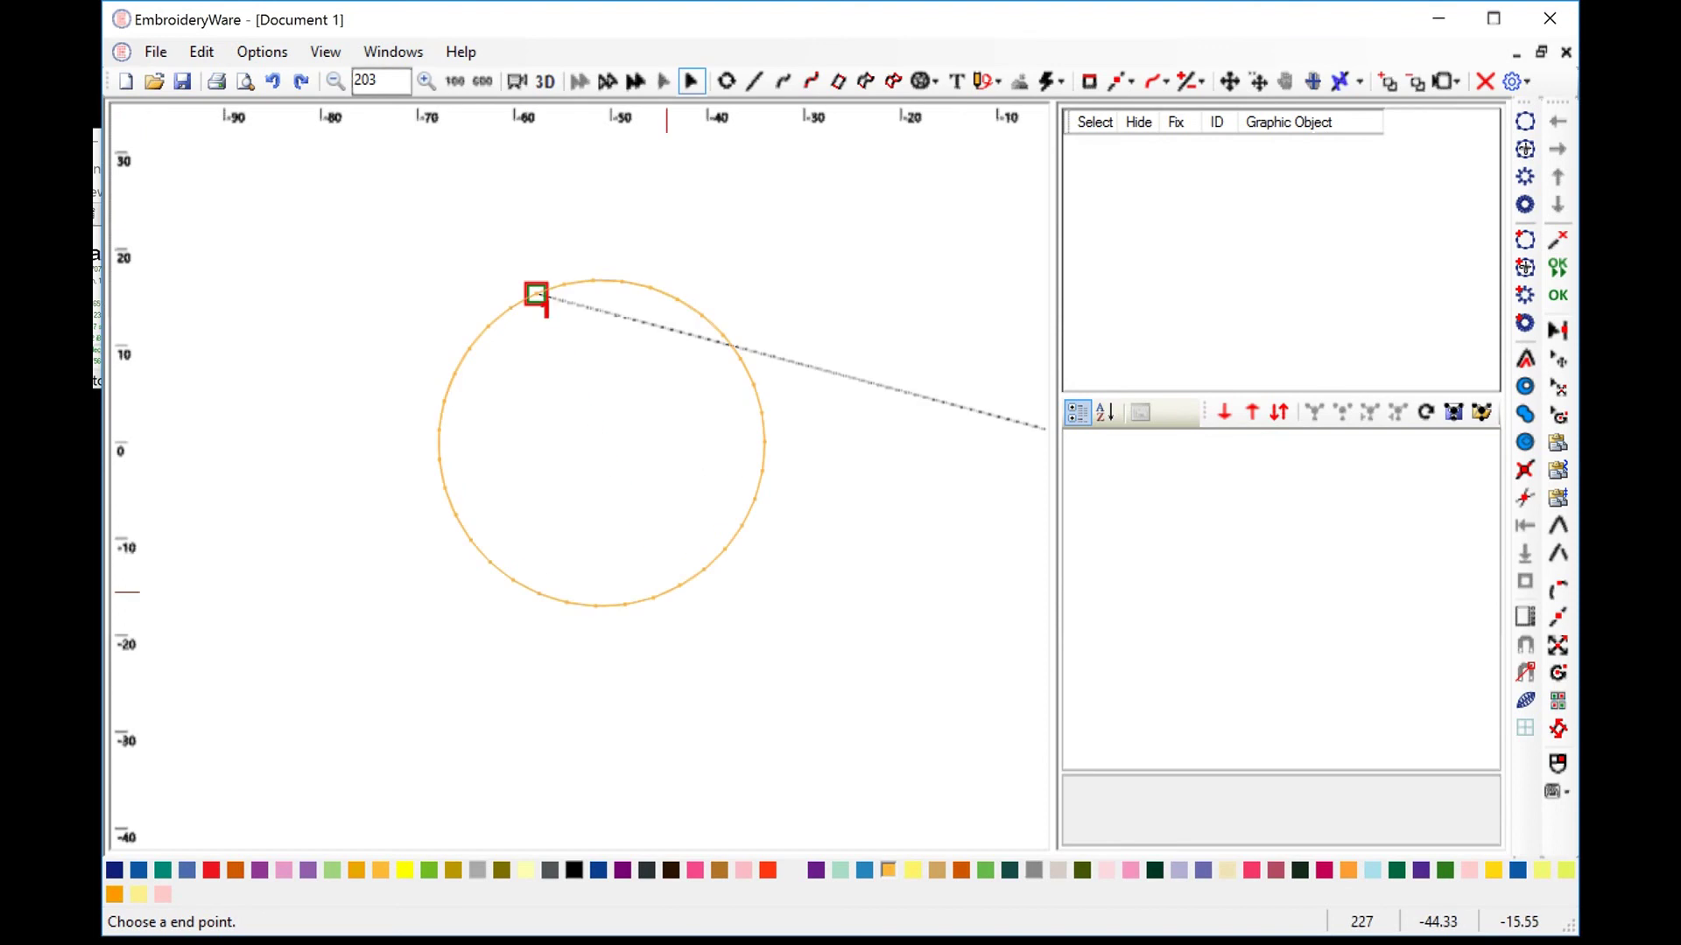
Duplicate the circle in place and move only the copy about 40 mm to the right and 2 mm up.
{"action": "left_click", "coordinate": [1092, 164]}
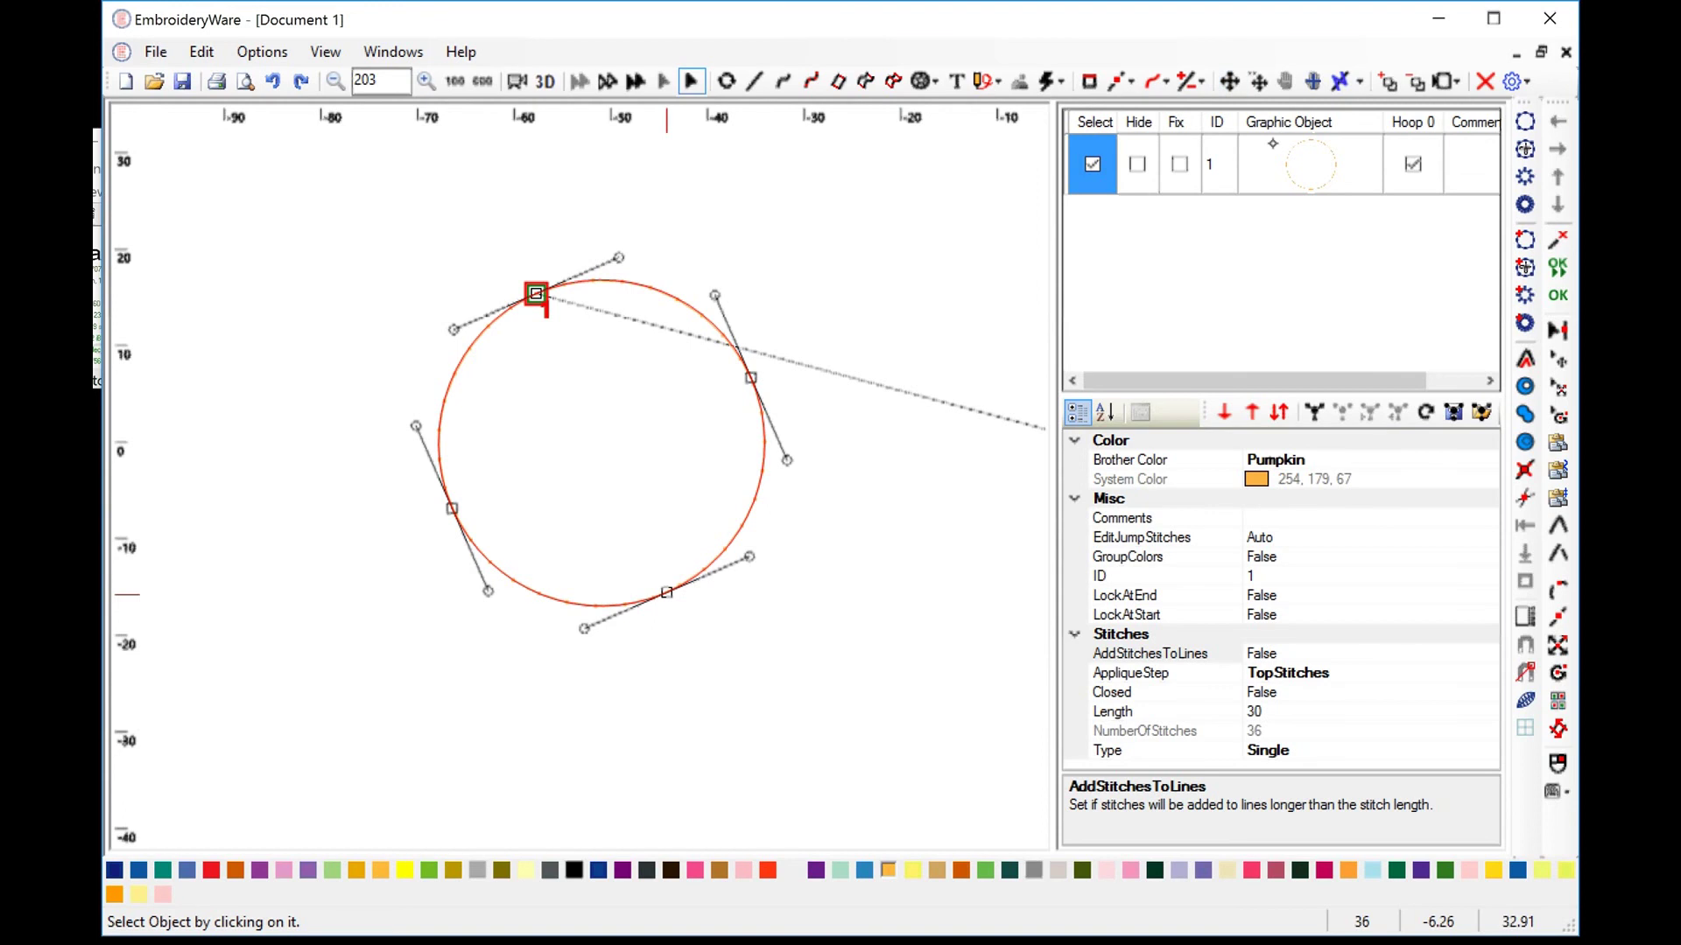
{"action": "left_click", "coordinate": [1285, 80]}
{"action": "left_click_drag", "start_coordinate": [873, 349], "coordinate": [642, 356]}
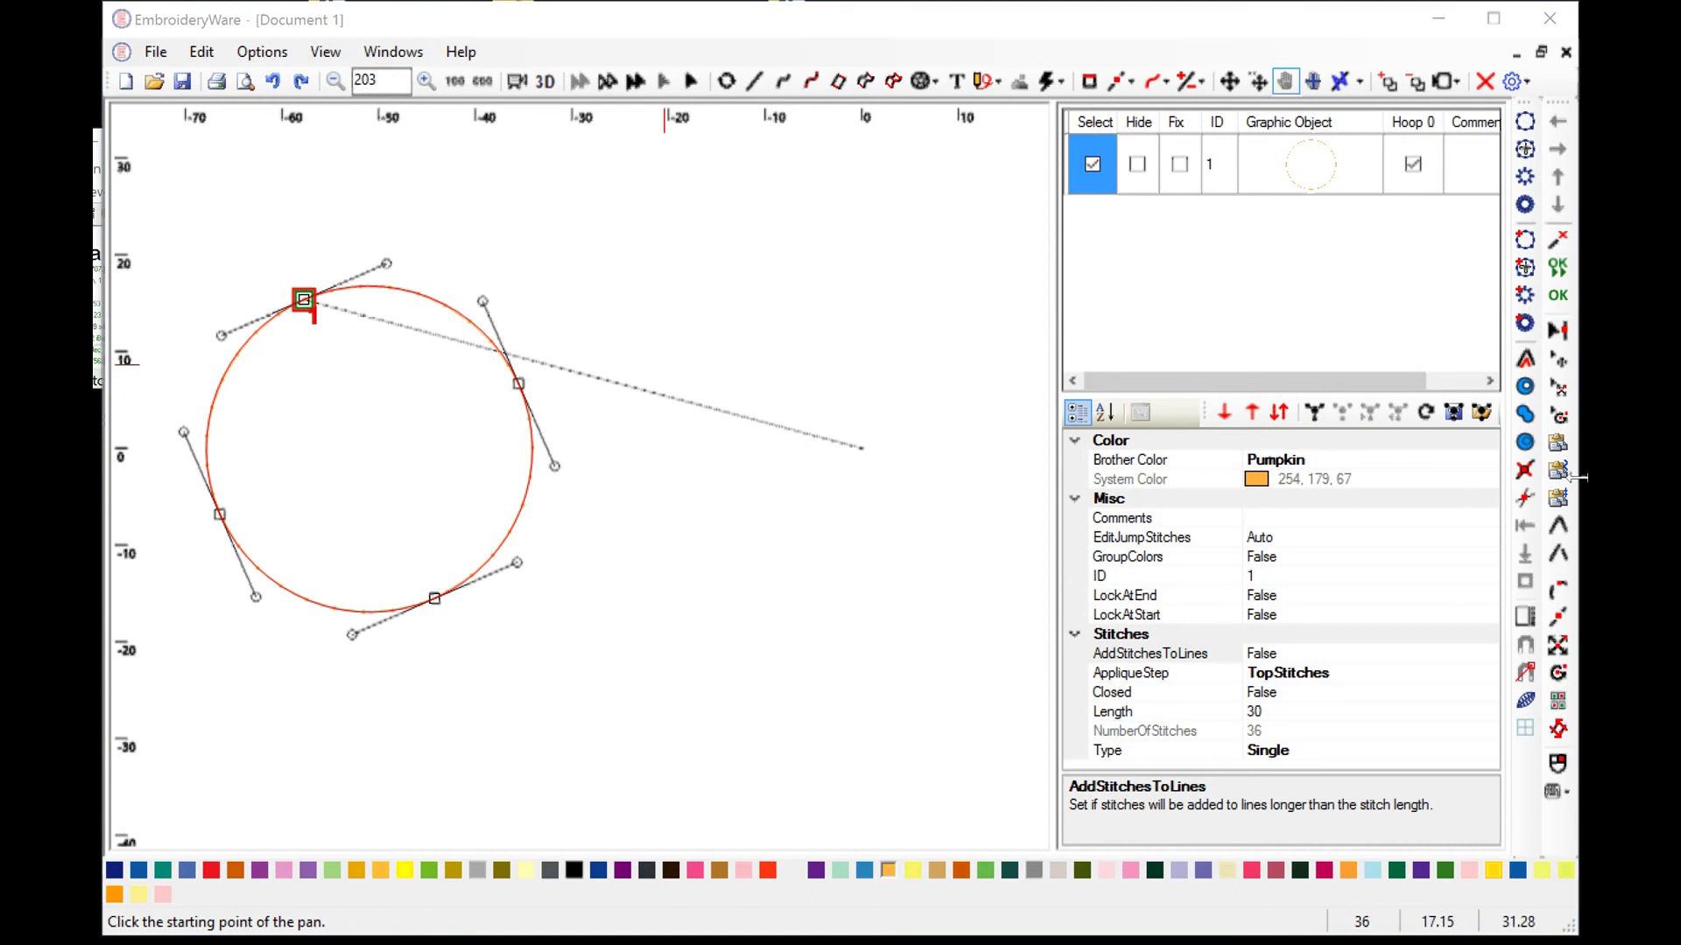
{"action": "left_click", "coordinate": [1558, 442]}
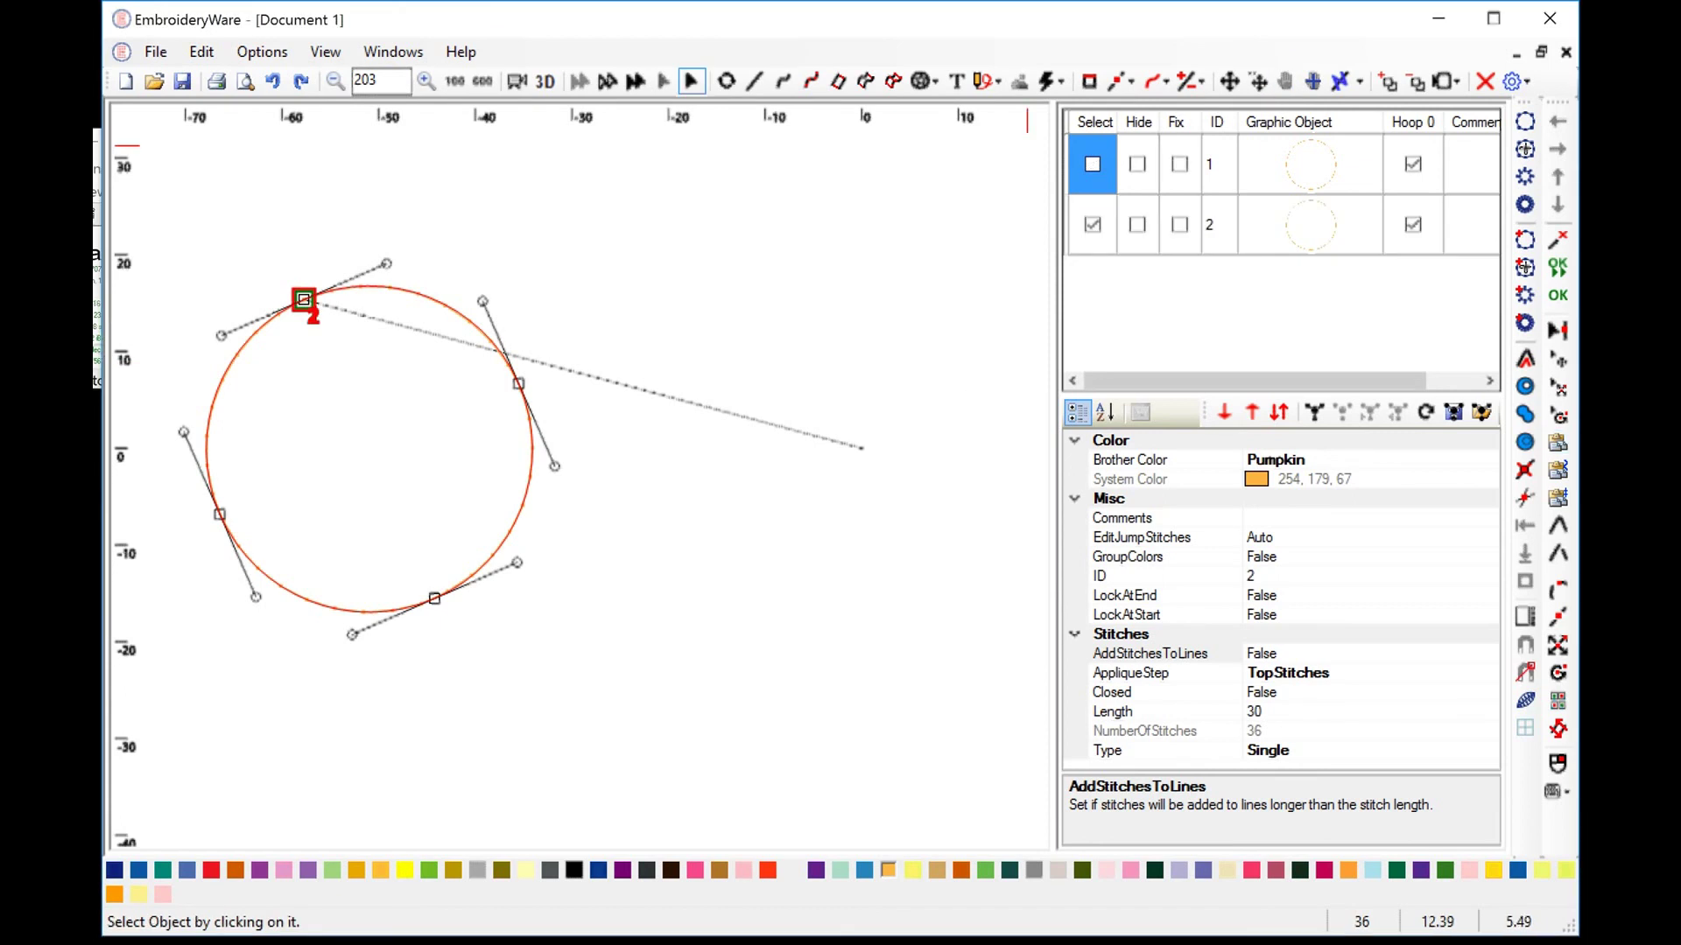
{"action": "left_click", "coordinate": [1096, 225]}
{"action": "left_click", "coordinate": [1092, 224]}
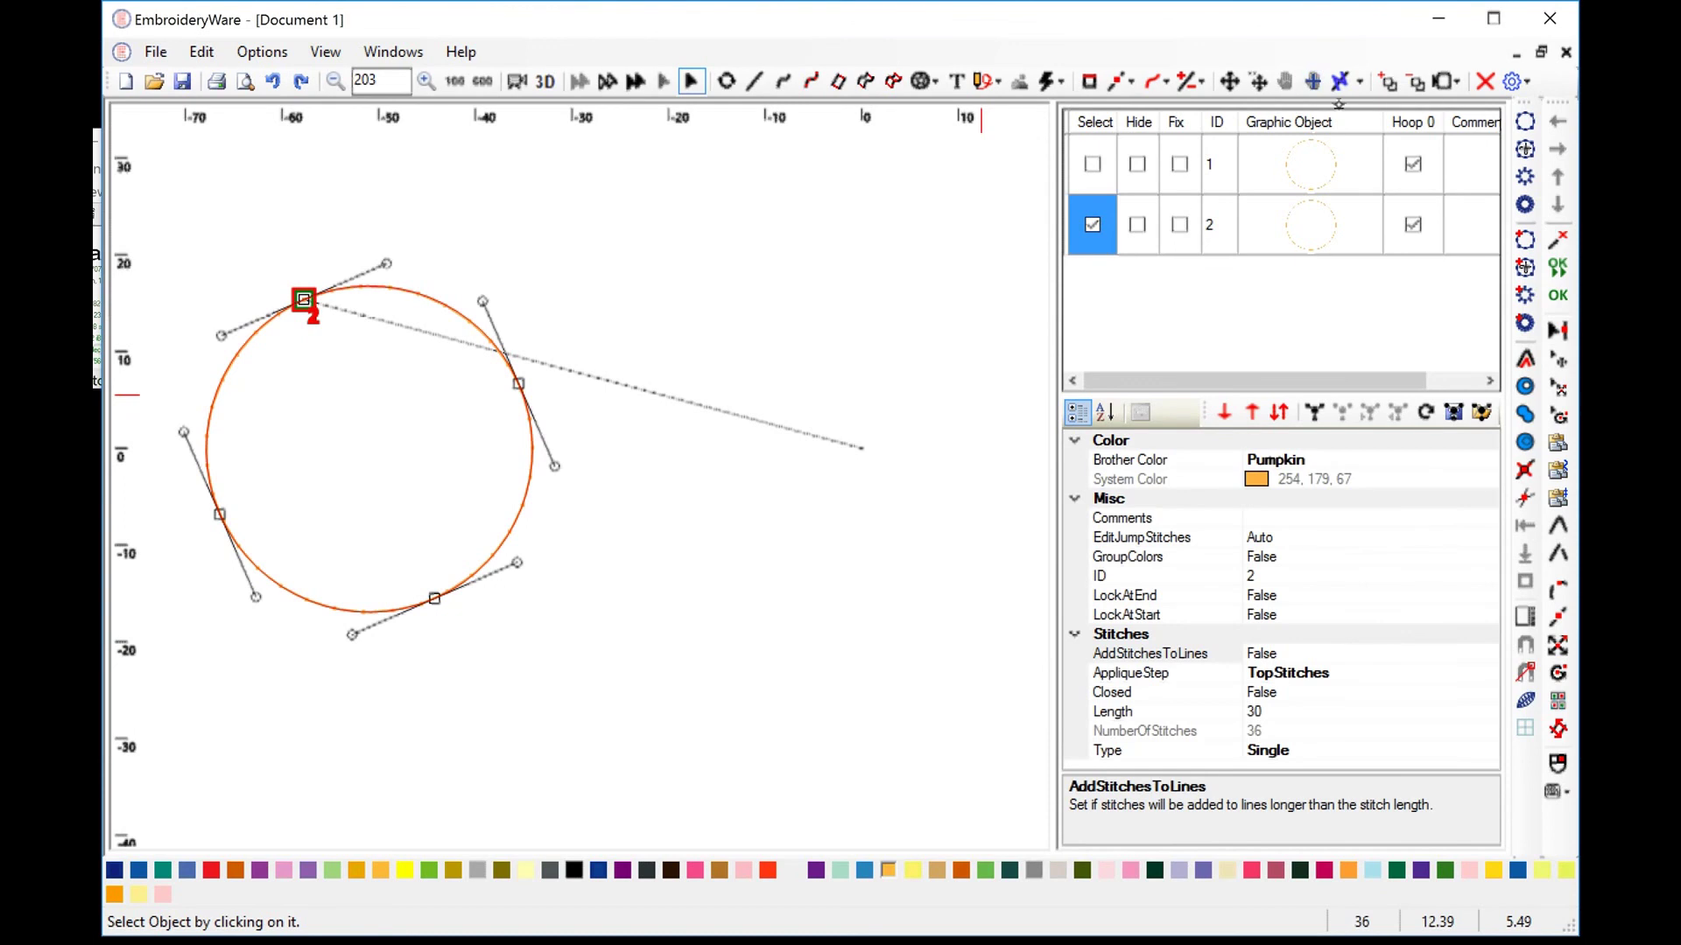
{"action": "left_click", "coordinate": [1230, 81]}
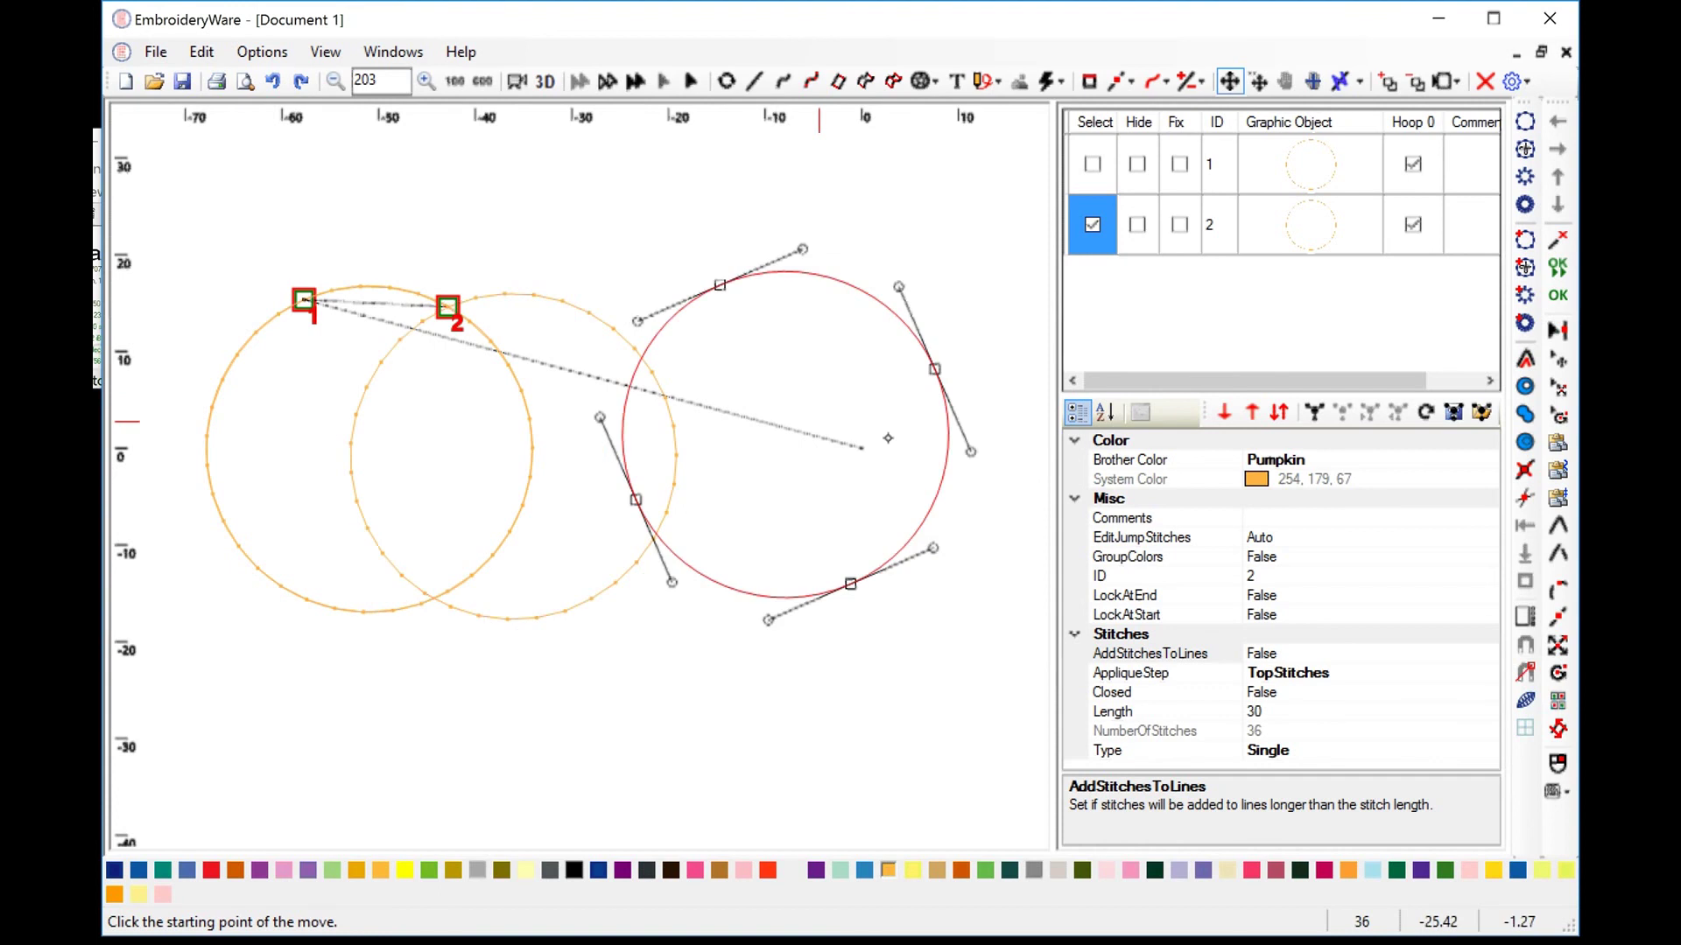
{"action": "left_click", "coordinate": [863, 434]}
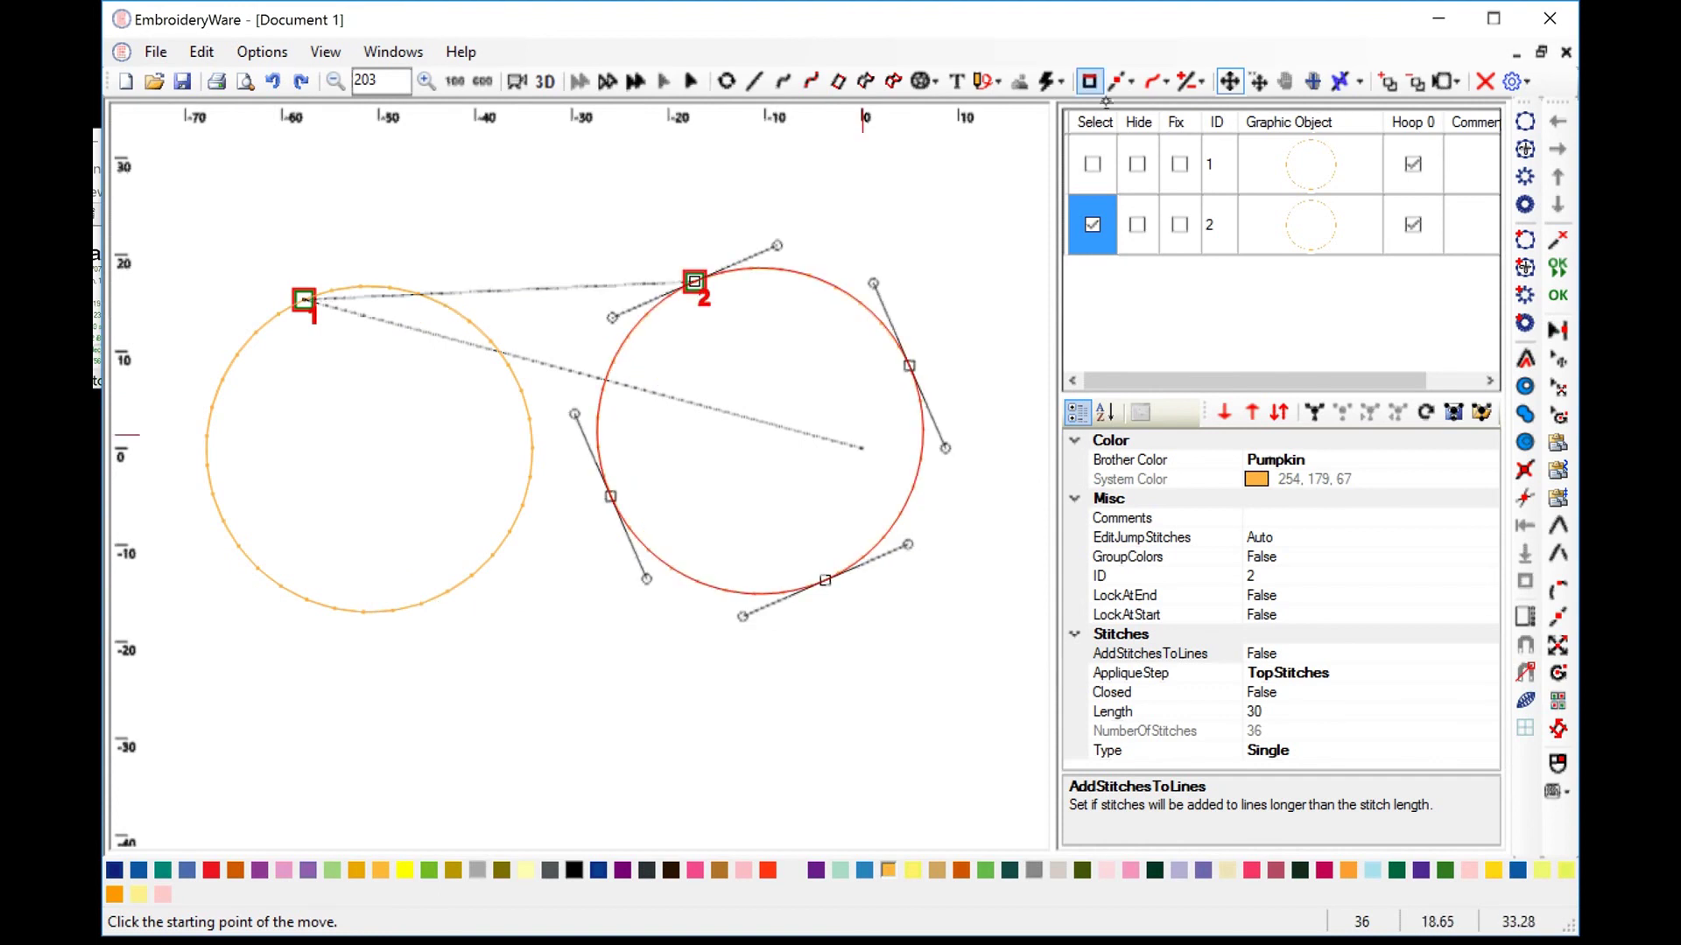
Straighten the left arc of the copied circle by moving its curve handles to about (-23, 2) and (-20, 10).
{"action": "left_click", "coordinate": [1130, 81]}
{"action": "left_click", "coordinate": [1164, 107]}
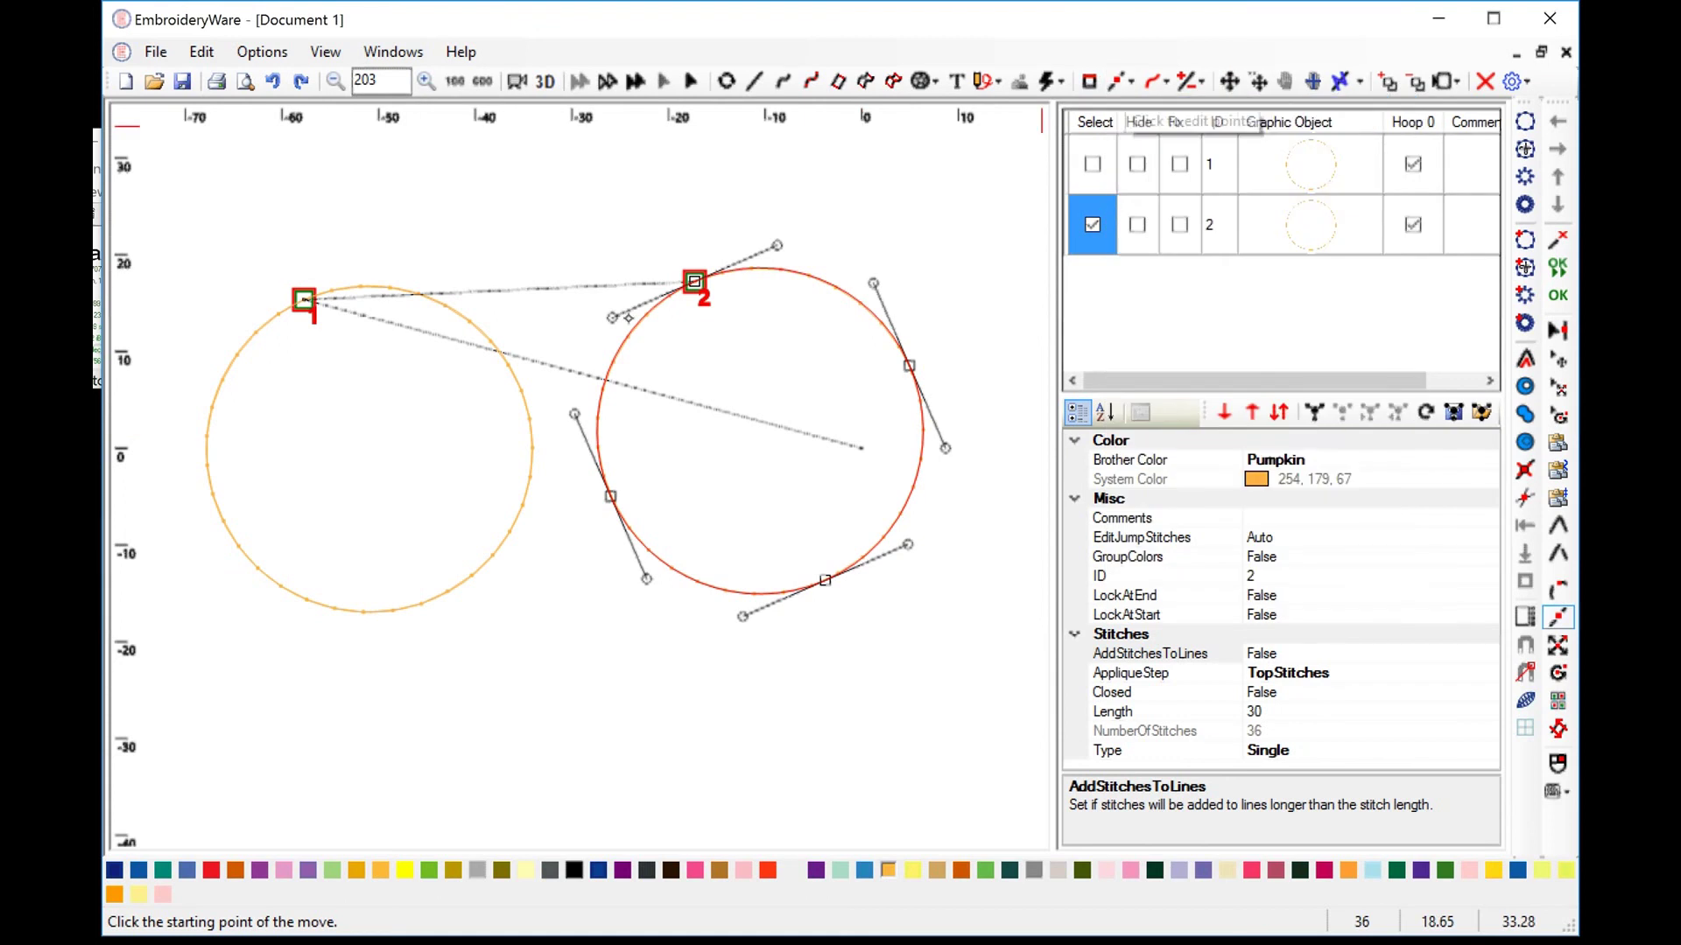
{"action": "left_click", "coordinate": [612, 317]}
{"action": "left_click", "coordinate": [634, 430]}
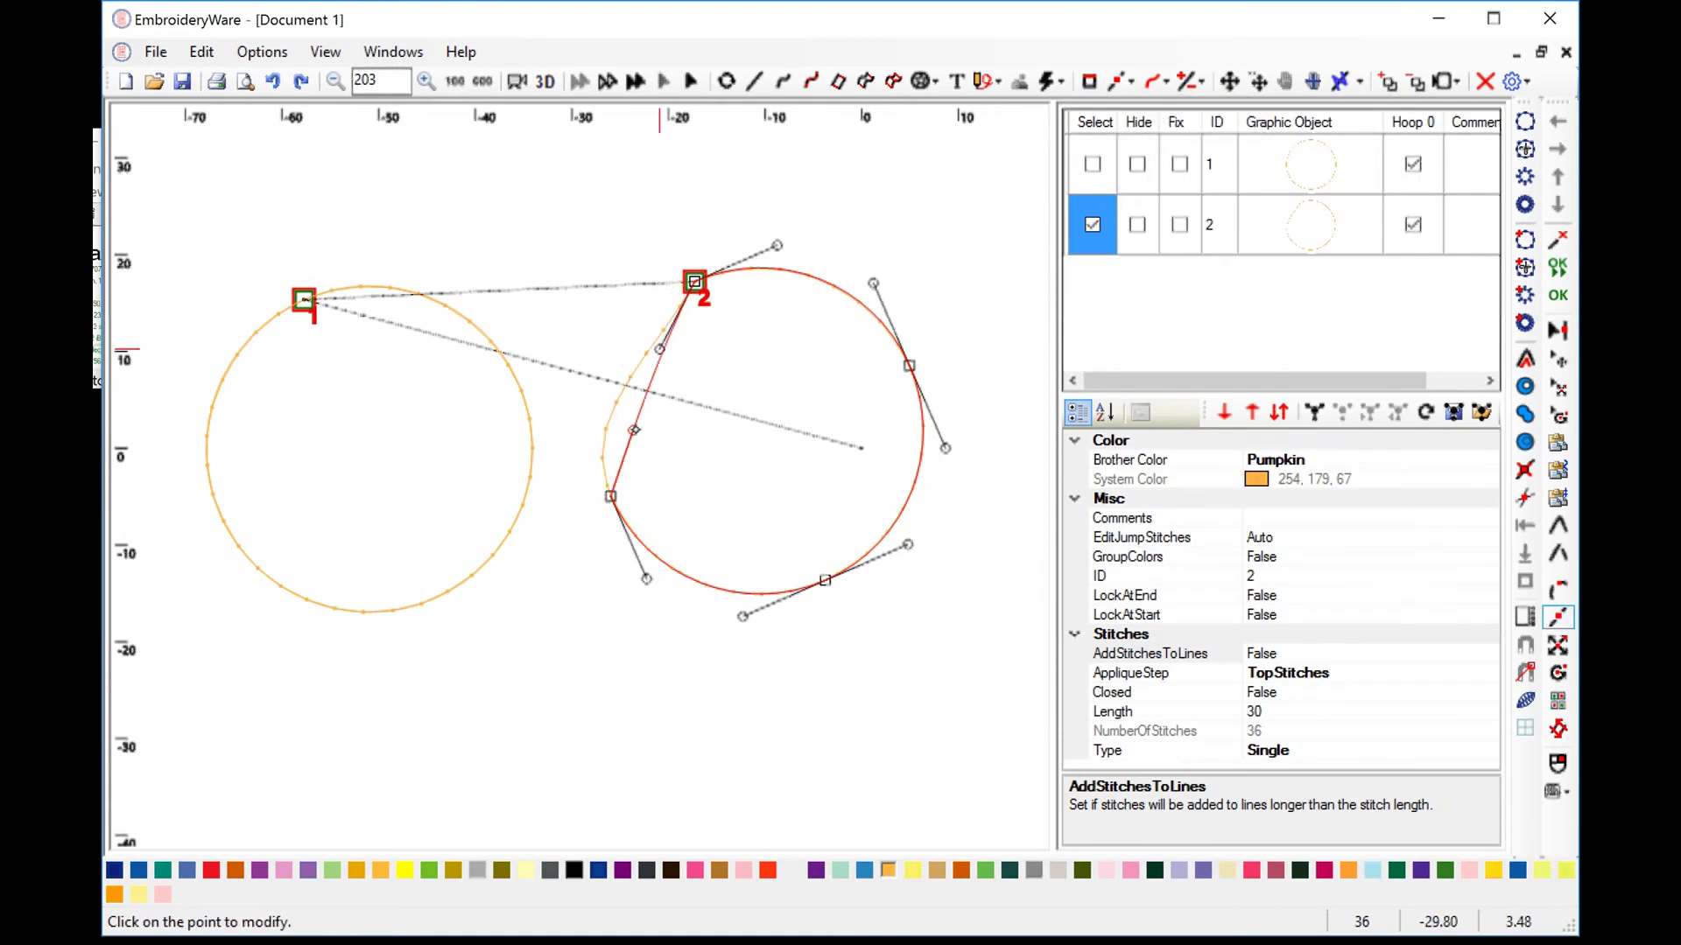
{"action": "left_click", "coordinate": [638, 428]}
{"action": "left_click", "coordinate": [661, 351]}
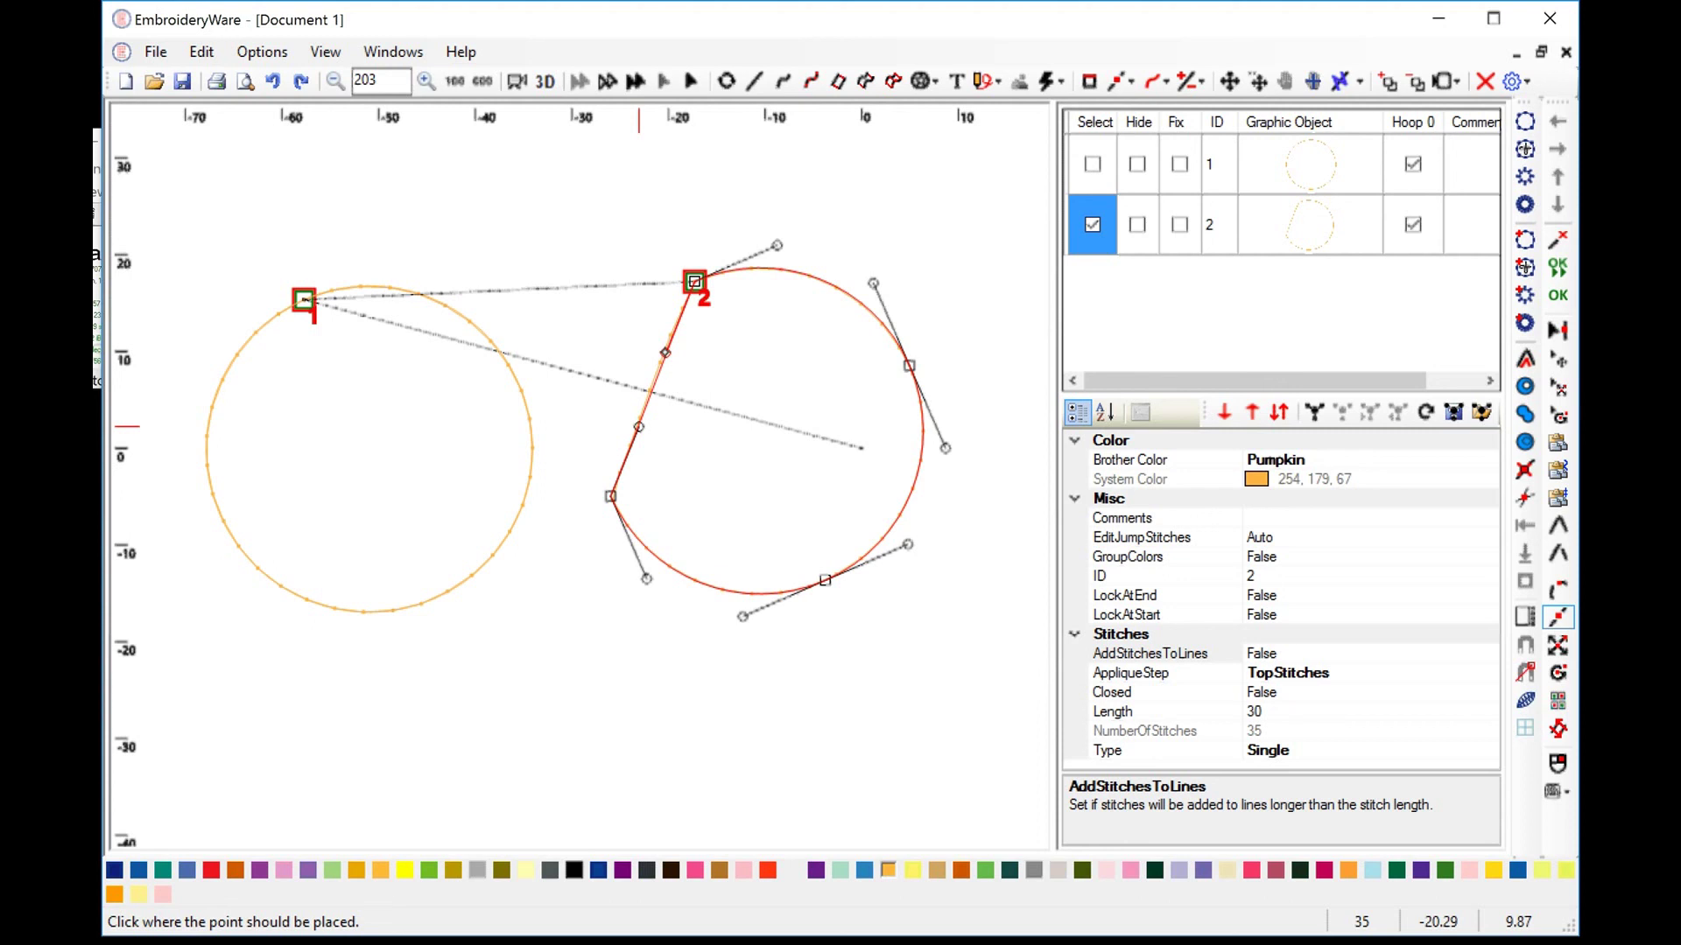
{"action": "left_click", "coordinate": [666, 354]}
Straighten the copy's bottom arc by moving its curve handles to about (-18, -8.5) and (-11, -10.5).
{"action": "left_click", "coordinate": [648, 579]}
{"action": "left_click", "coordinate": [686, 529]}
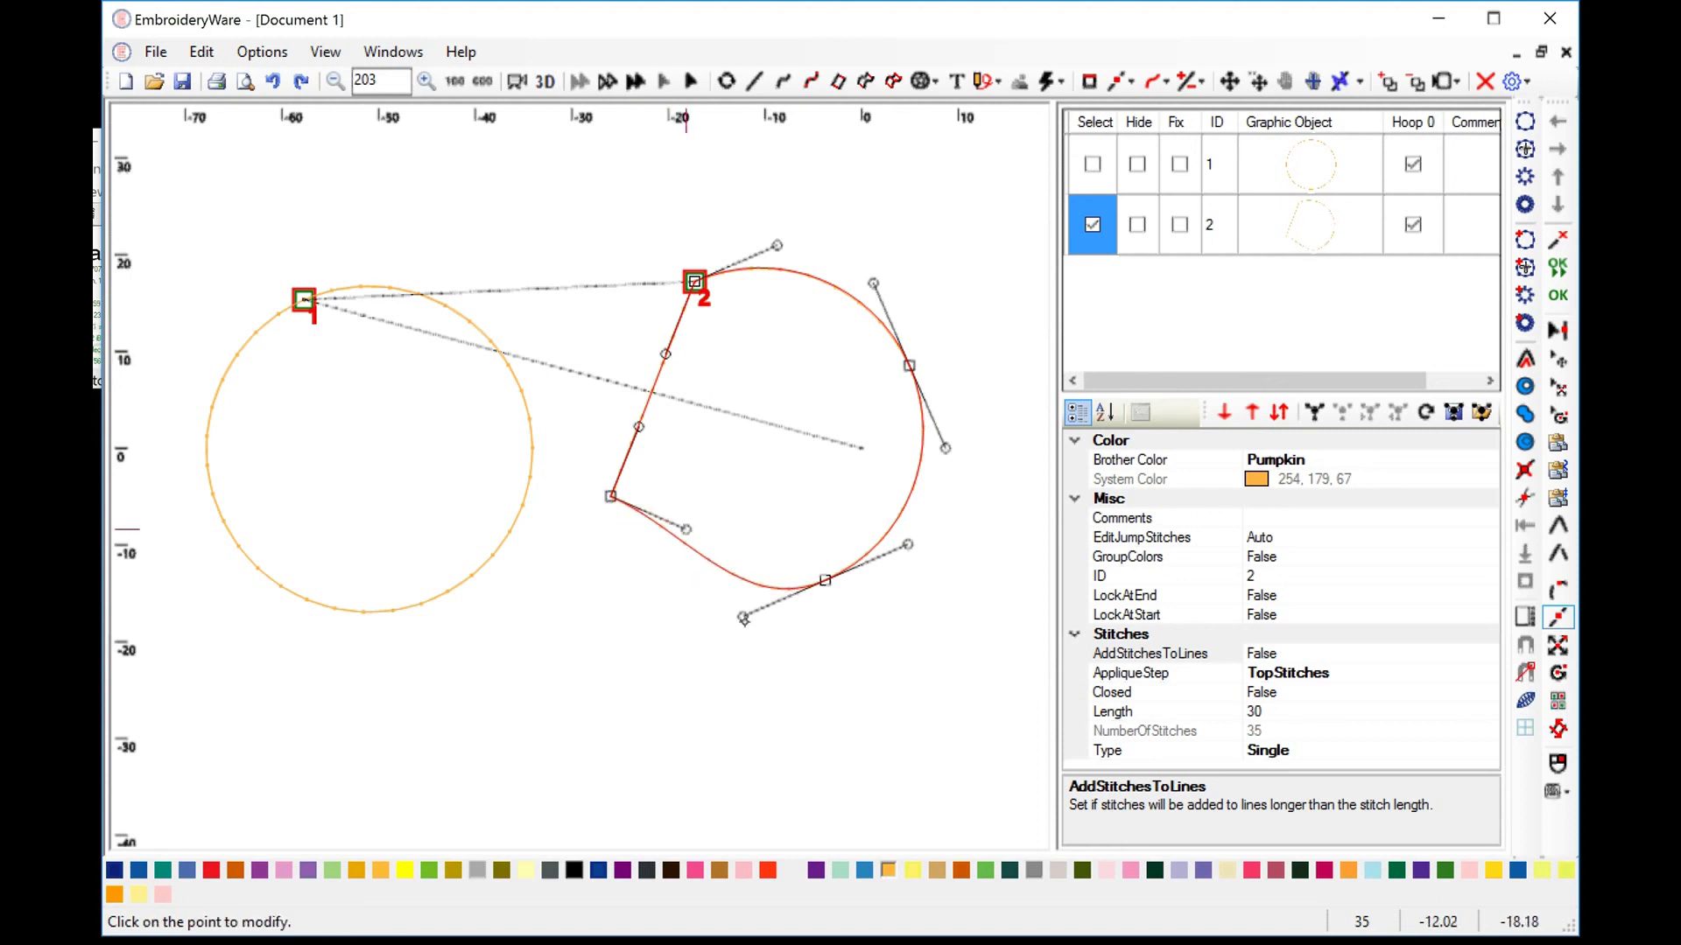
{"action": "left_click", "coordinate": [743, 618]}
{"action": "left_click", "coordinate": [754, 550]}
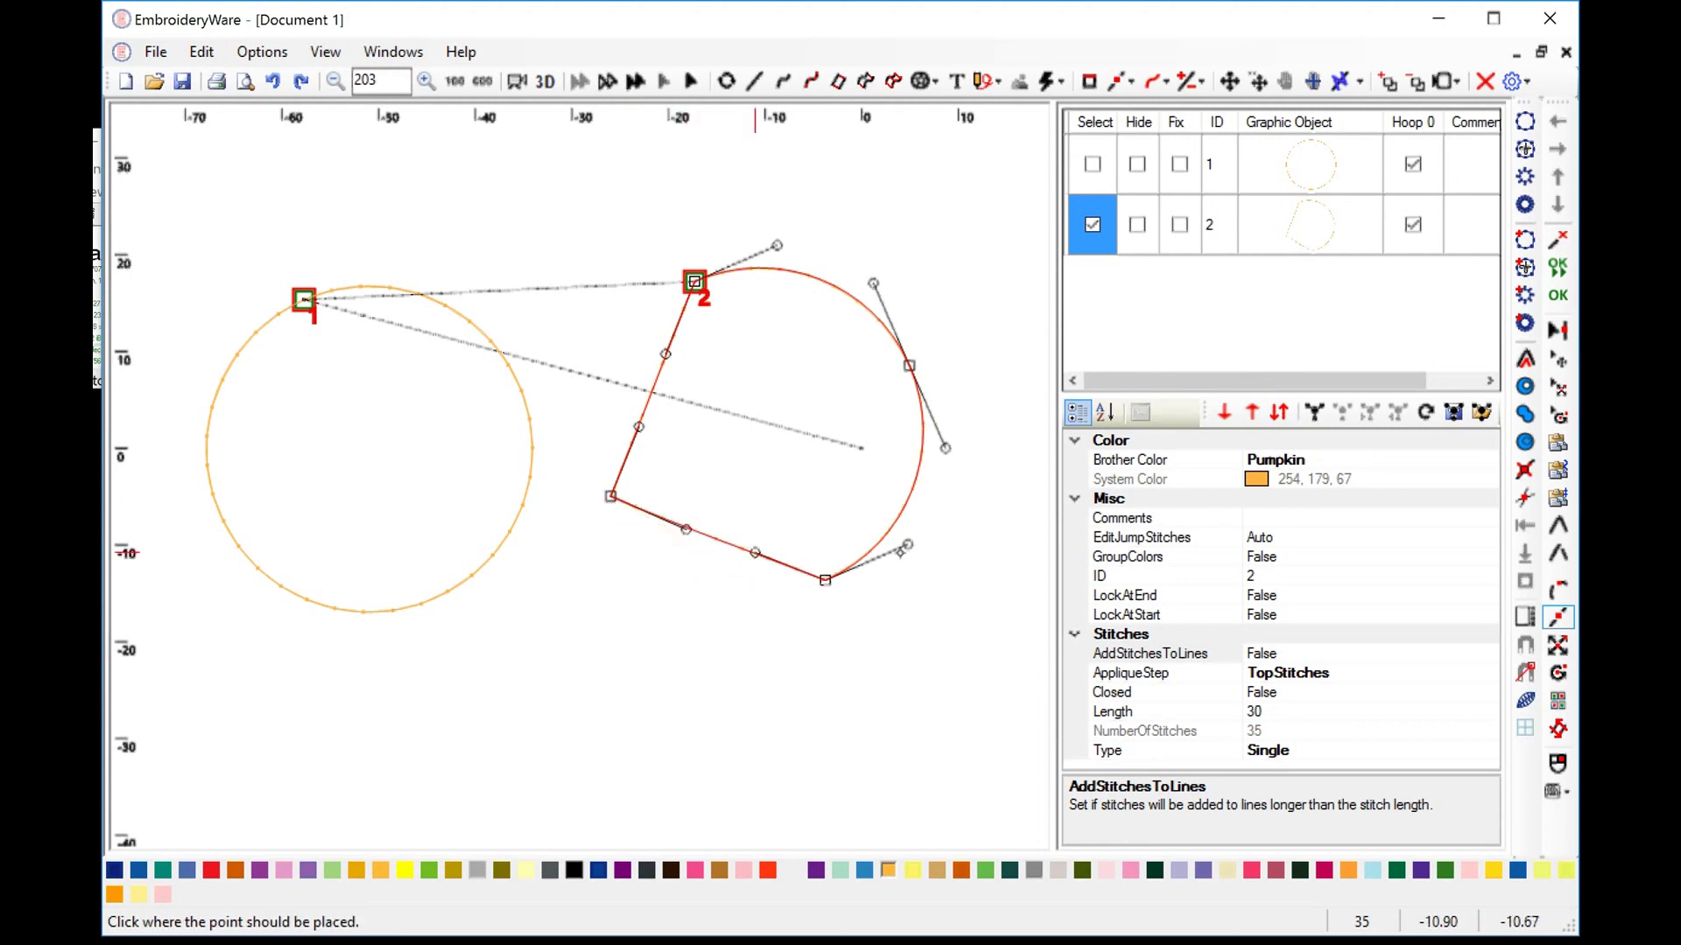
Straighten the copy's right arc by moving its curve handles to about (0, -5) and (2.5, 0.5).
{"action": "left_click", "coordinate": [907, 545]}
{"action": "left_click", "coordinate": [873, 507]}
{"action": "left_click", "coordinate": [873, 508]}
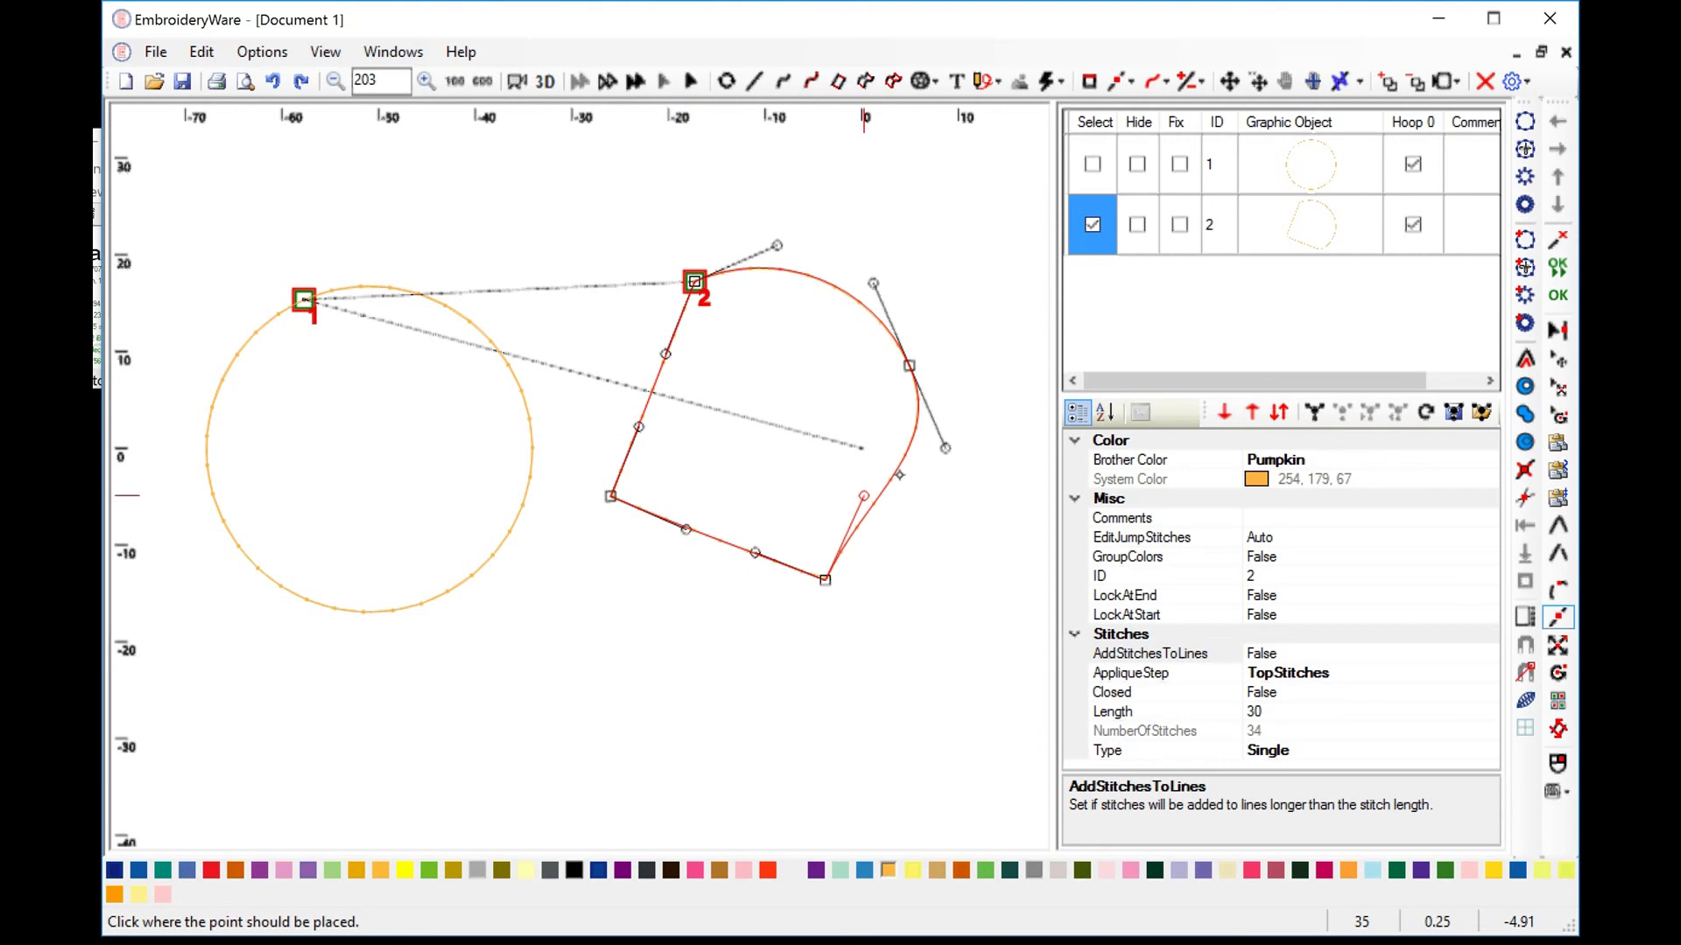
{"action": "left_click", "coordinate": [864, 495]}
{"action": "left_click", "coordinate": [946, 448]}
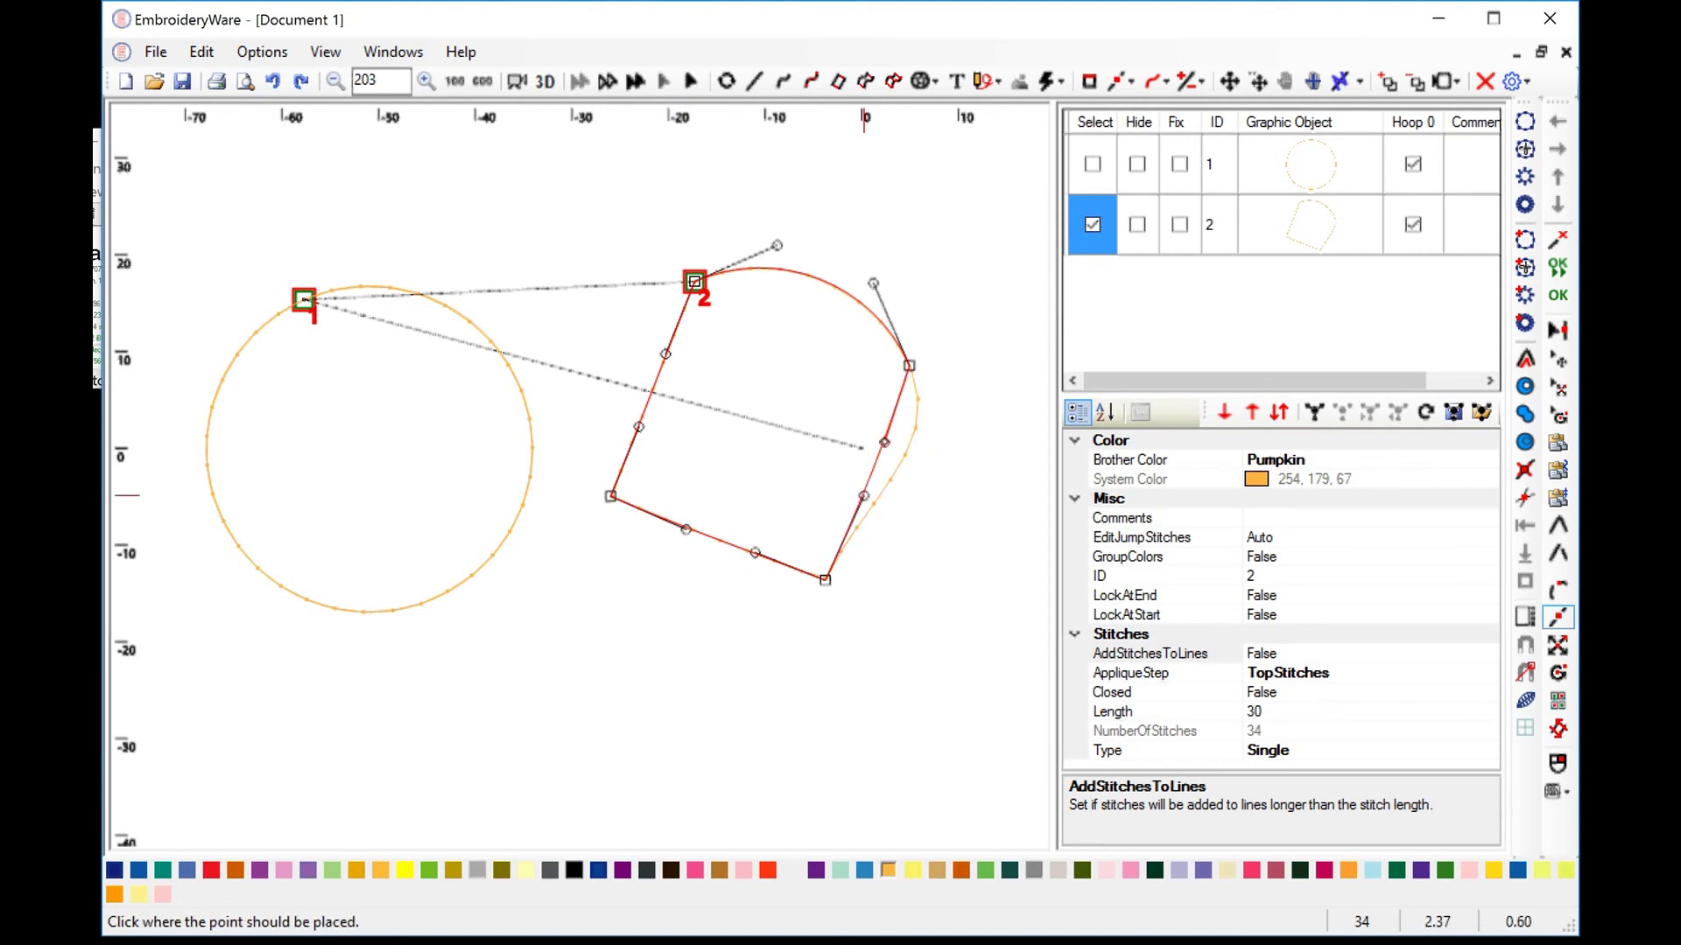
{"action": "left_click", "coordinate": [884, 442]}
Straighten the copy's top arc by moving its curve handles to about (-4, 12) and (-10, 14.5).
{"action": "left_click", "coordinate": [873, 283]}
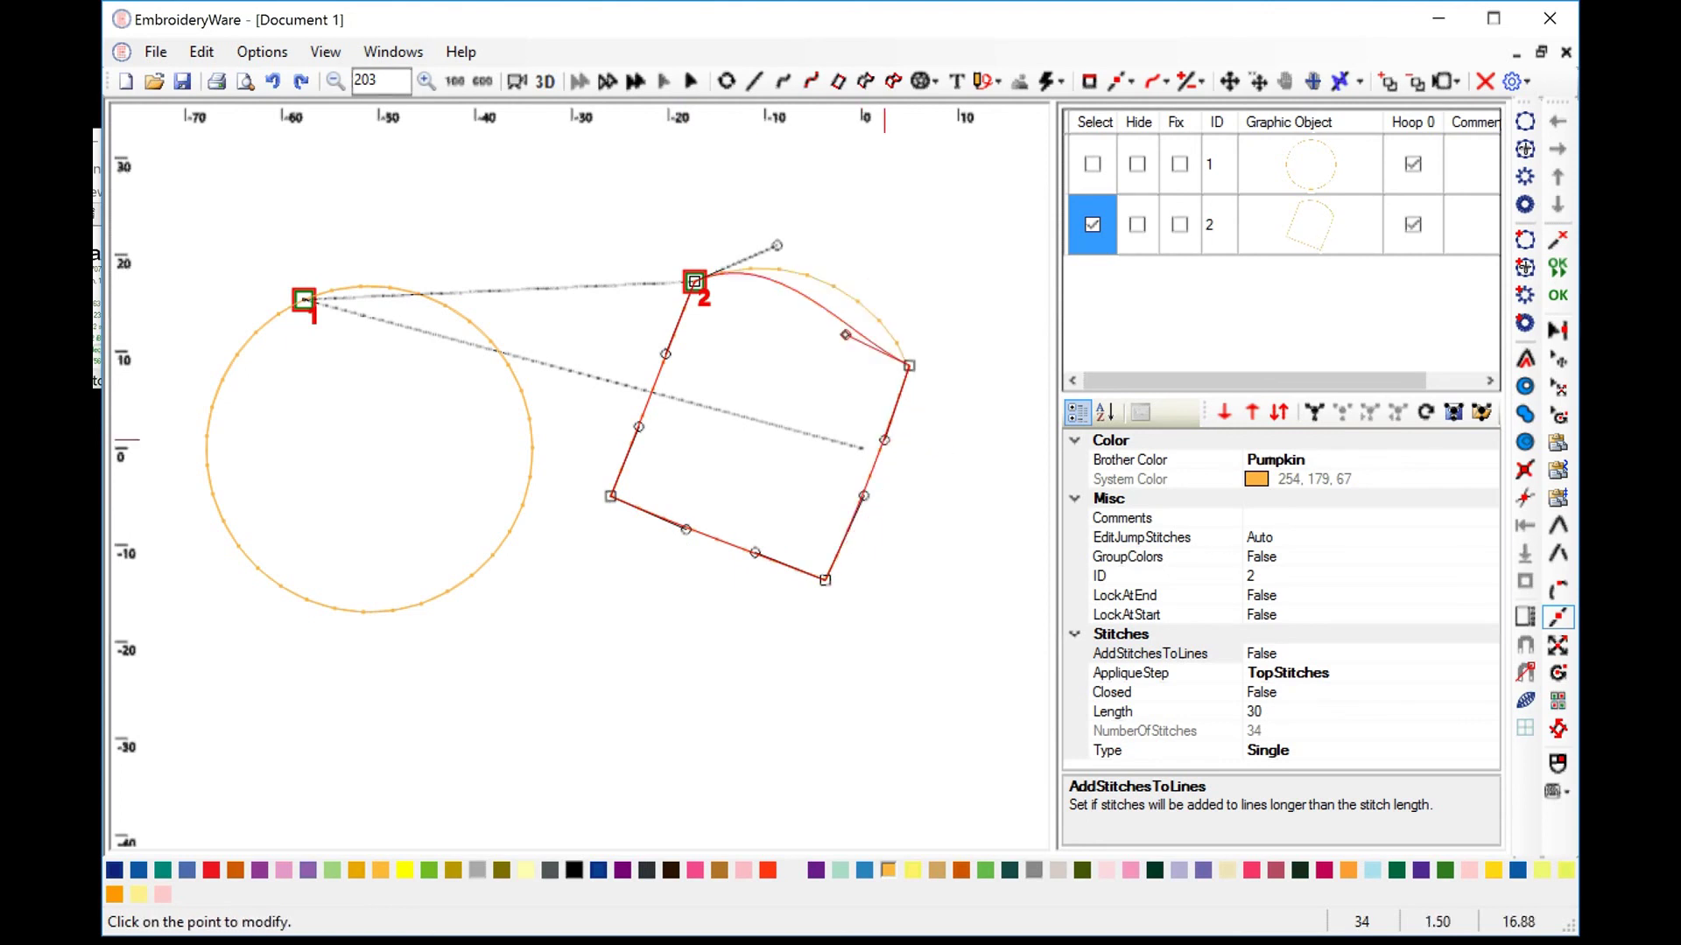
{"action": "left_click", "coordinate": [843, 335]}
{"action": "left_click", "coordinate": [777, 247]}
{"action": "left_click", "coordinate": [764, 308]}
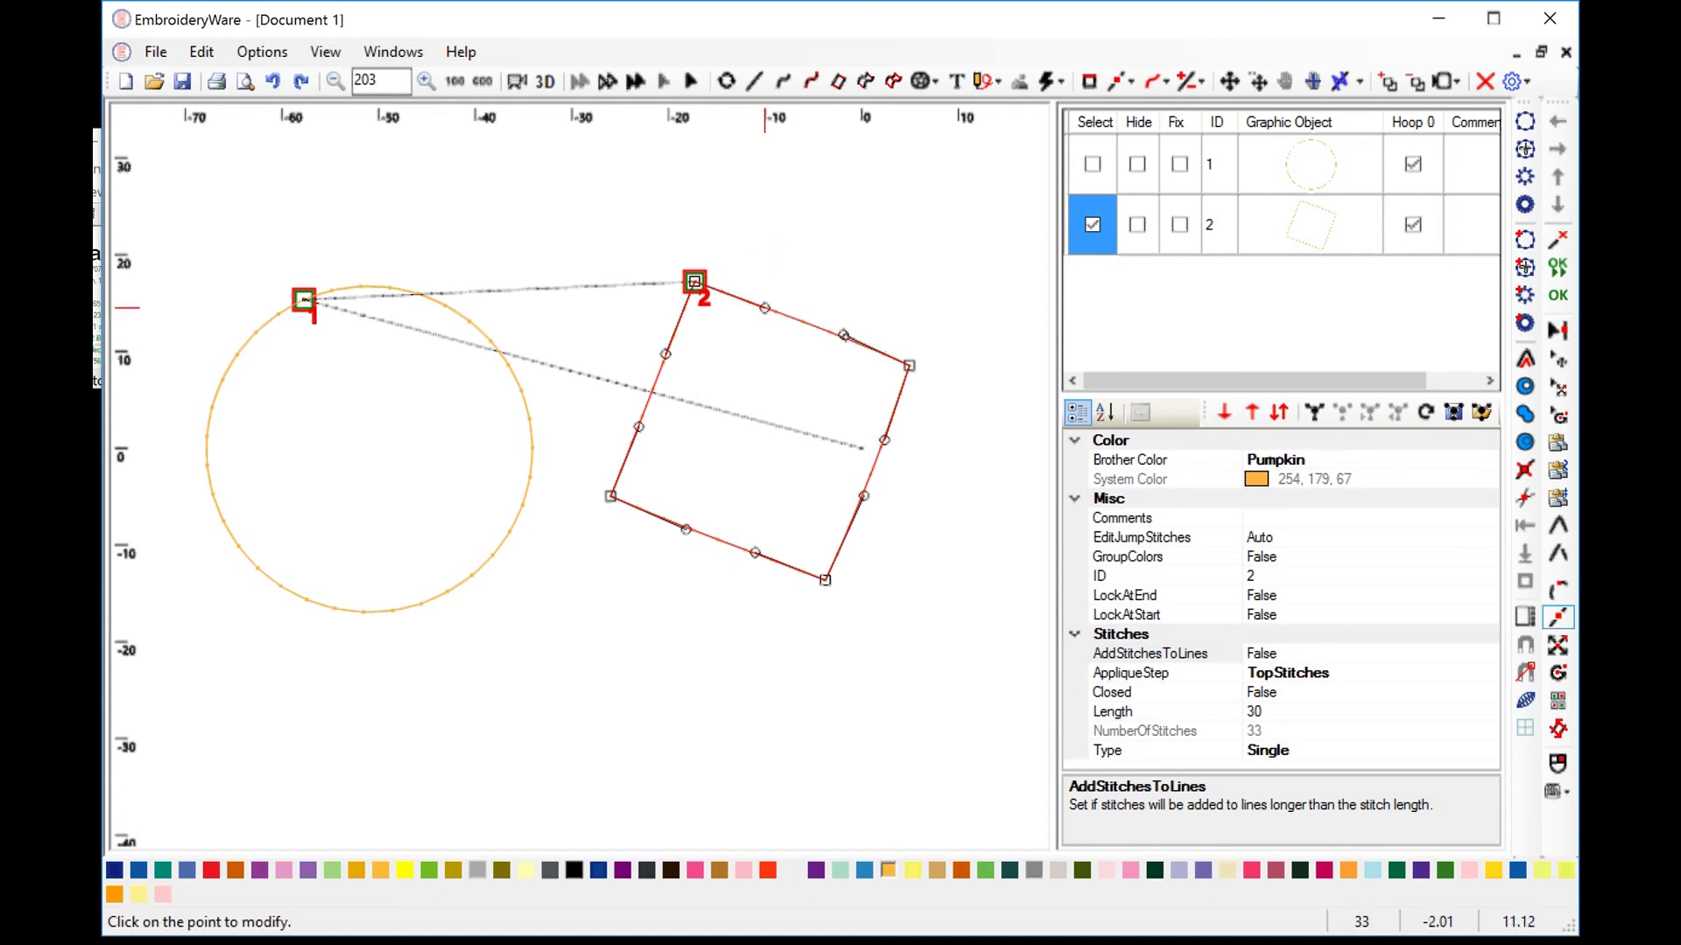
{"action": "left_click", "coordinate": [843, 335]}
{"action": "left_click", "coordinate": [826, 330]}
Fine-tune the square's right edge by moving its curve handles to about (0, -4.5) and (1, 0).
{"action": "left_click", "coordinate": [884, 440]}
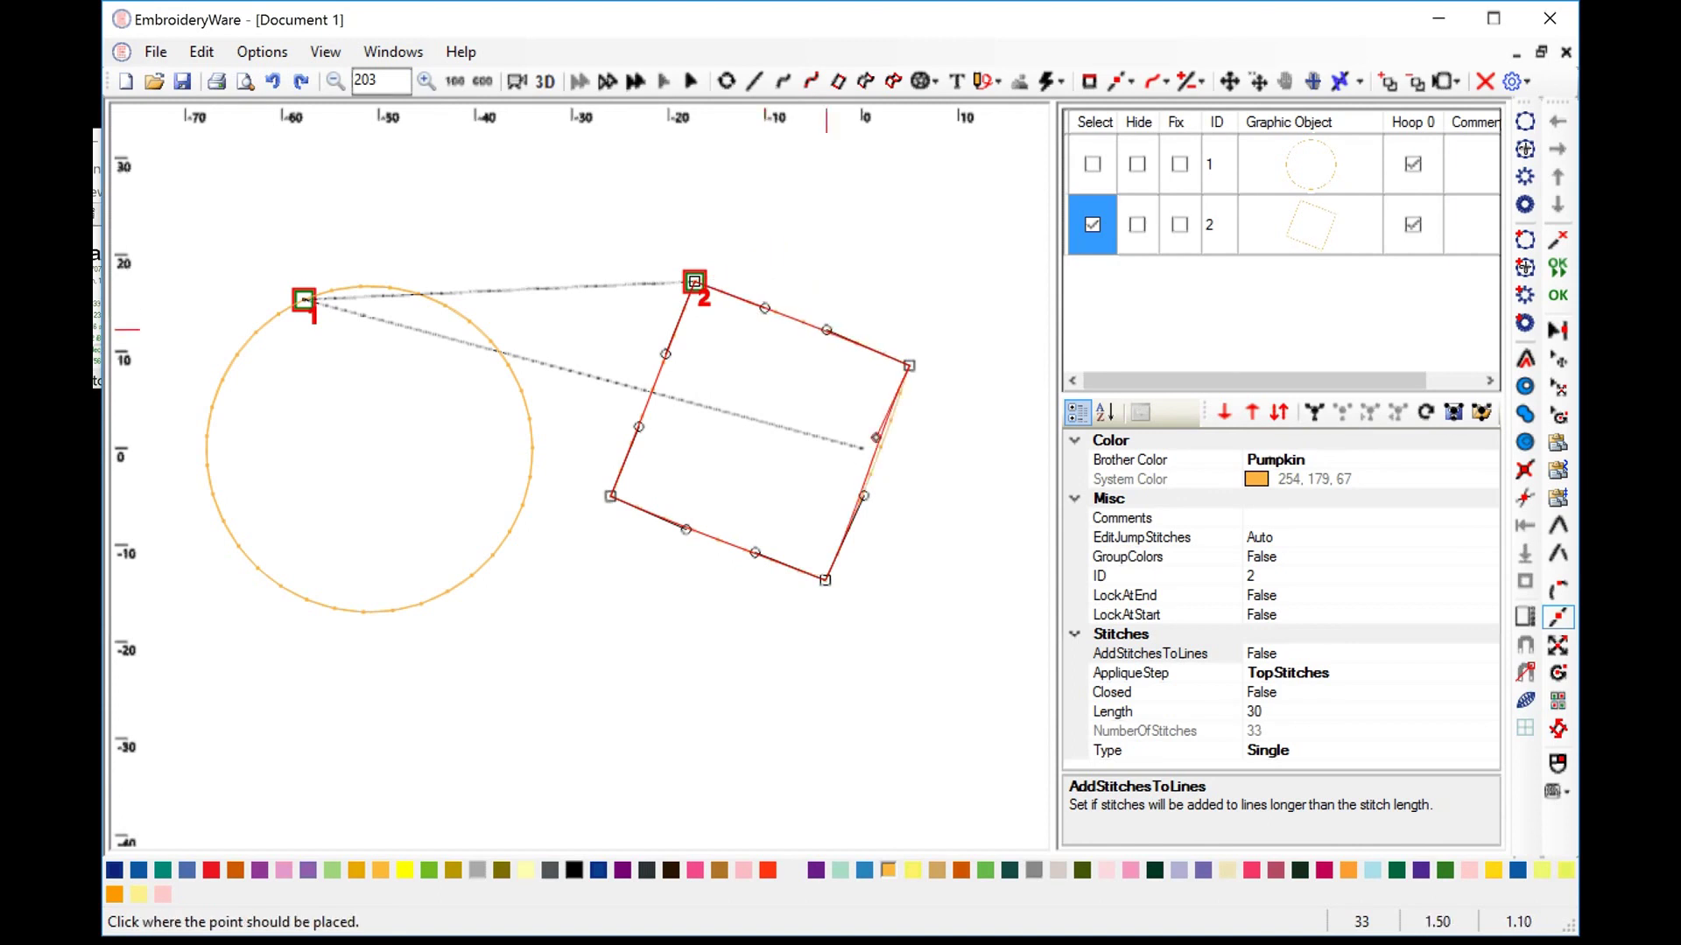
{"action": "left_click", "coordinate": [878, 438]}
{"action": "left_click", "coordinate": [880, 439]}
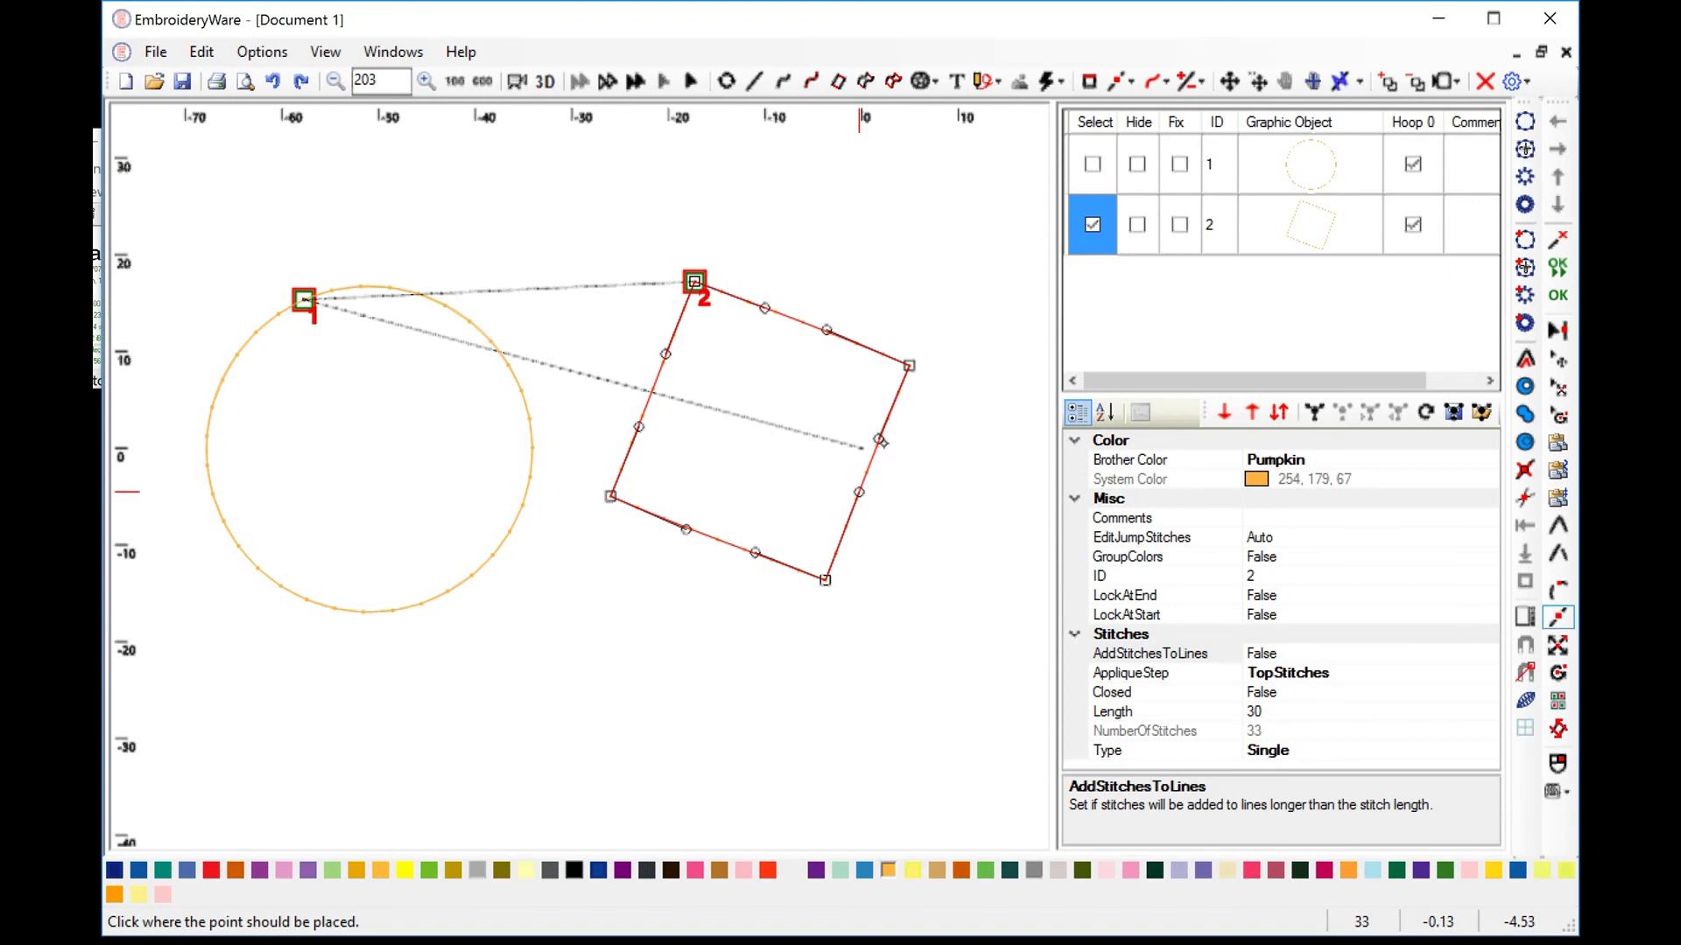
{"action": "left_click", "coordinate": [874, 451]}
Select the circle along with the square and use Transform to create 5 intermediate shapes between them.
{"action": "left_click", "coordinate": [1092, 163]}
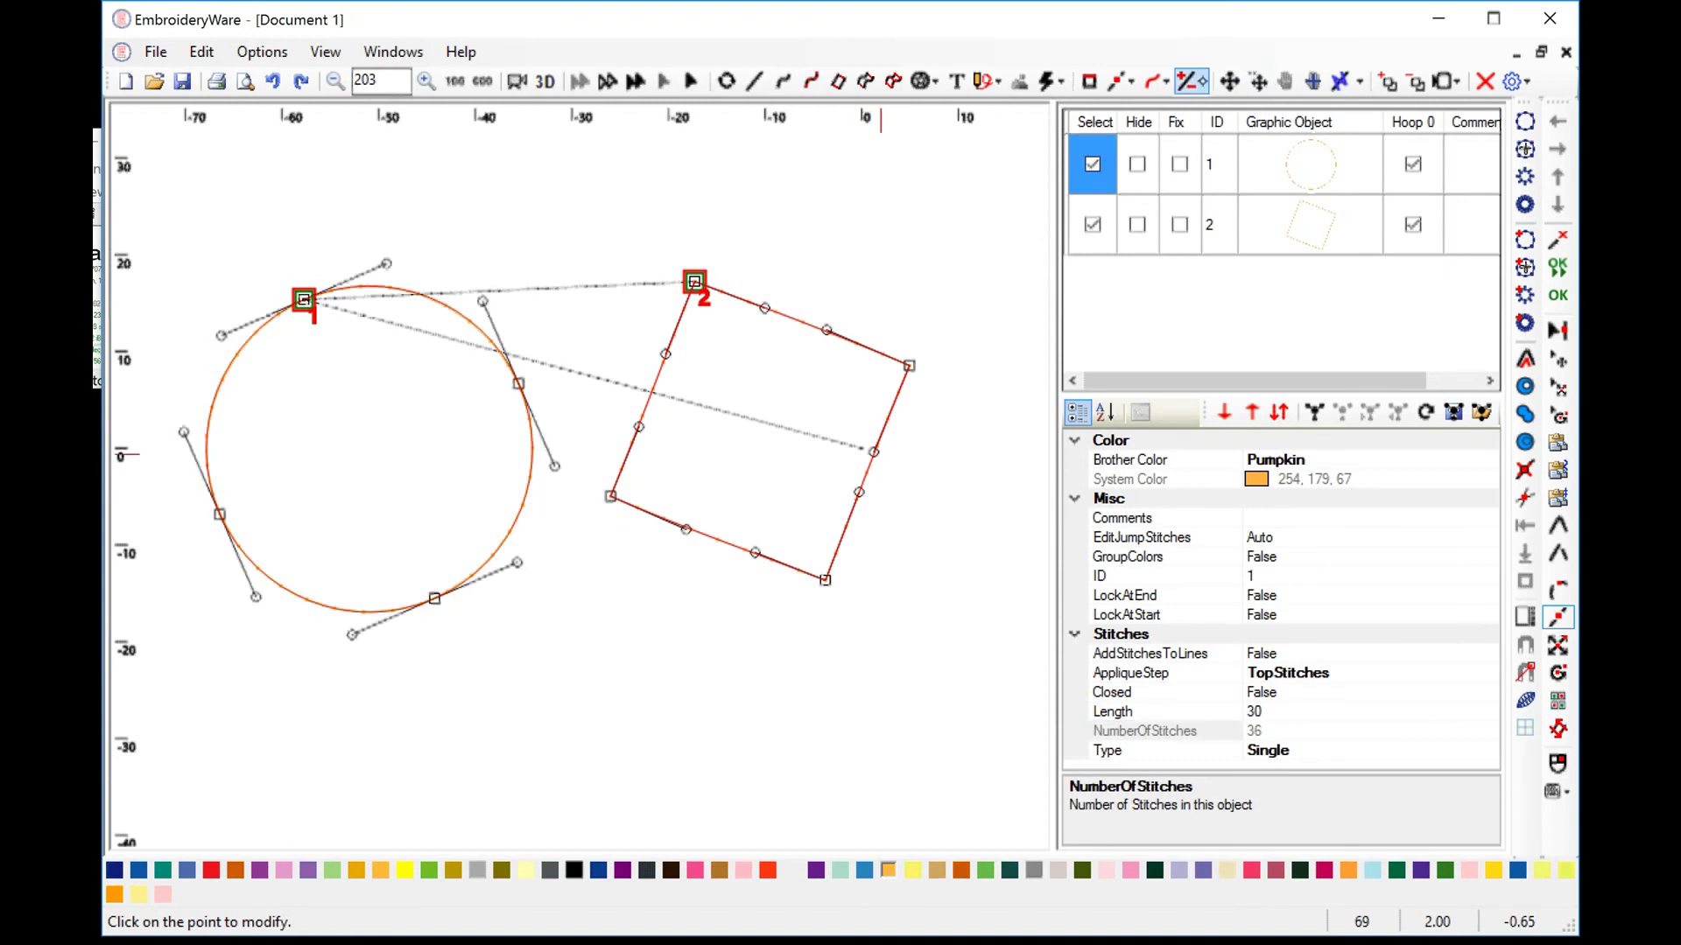
{"action": "left_click", "coordinate": [1201, 81]}
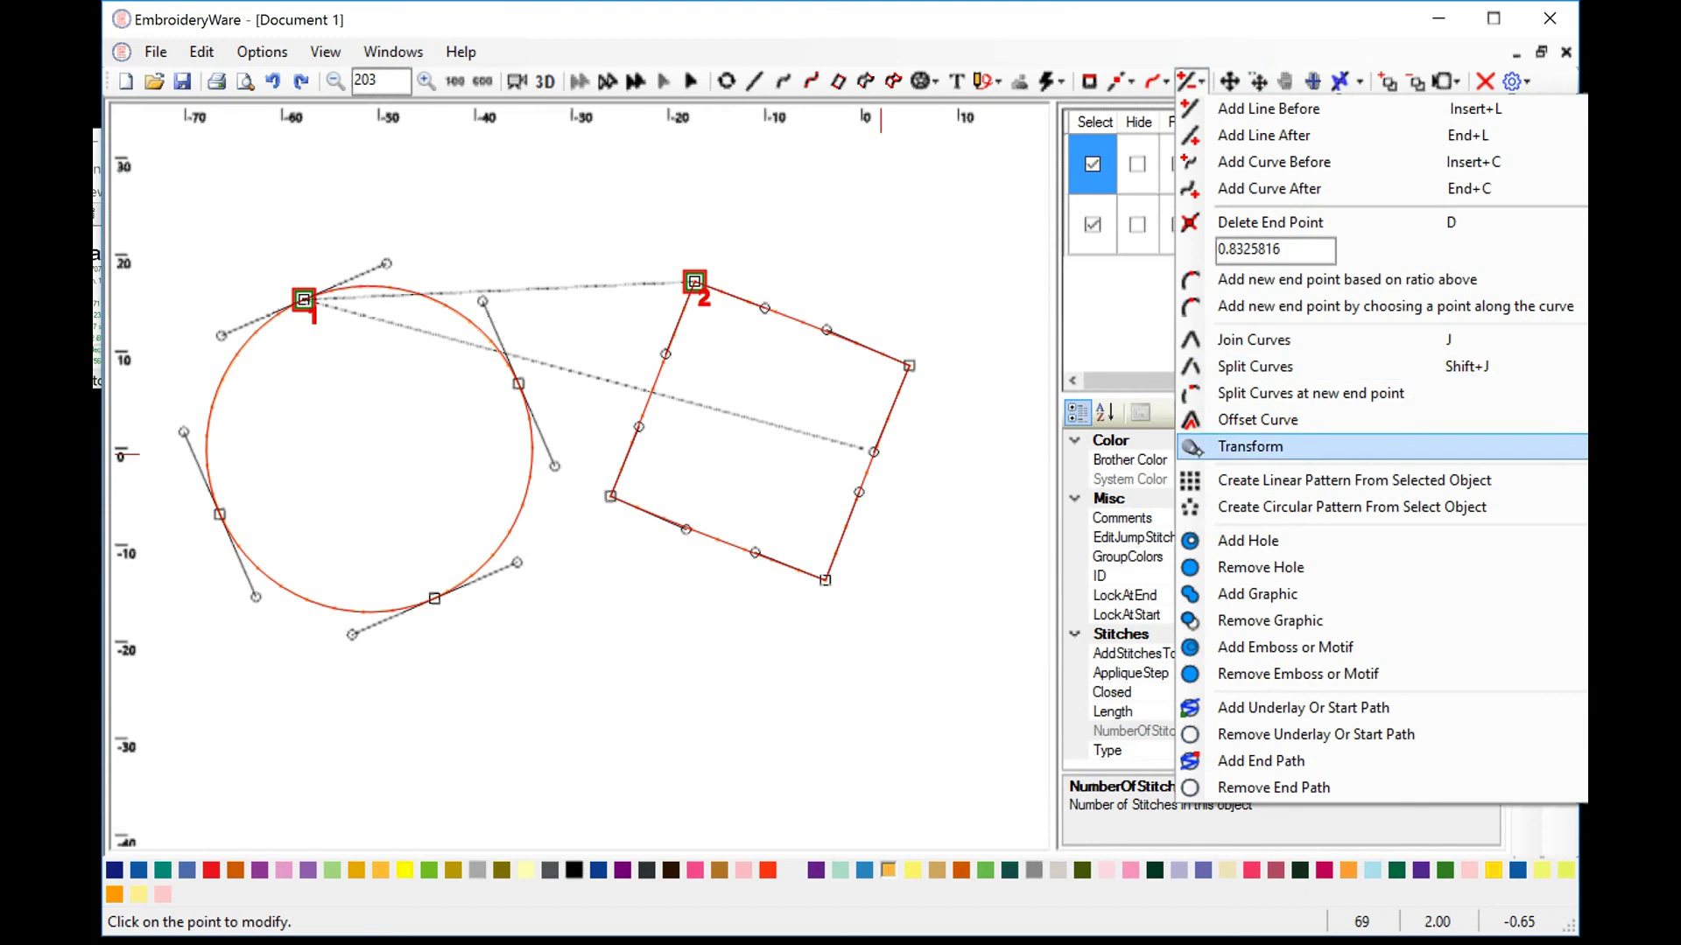
{"action": "left_click", "coordinate": [1251, 446]}
{"action": "left_click", "coordinate": [1277, 644]}
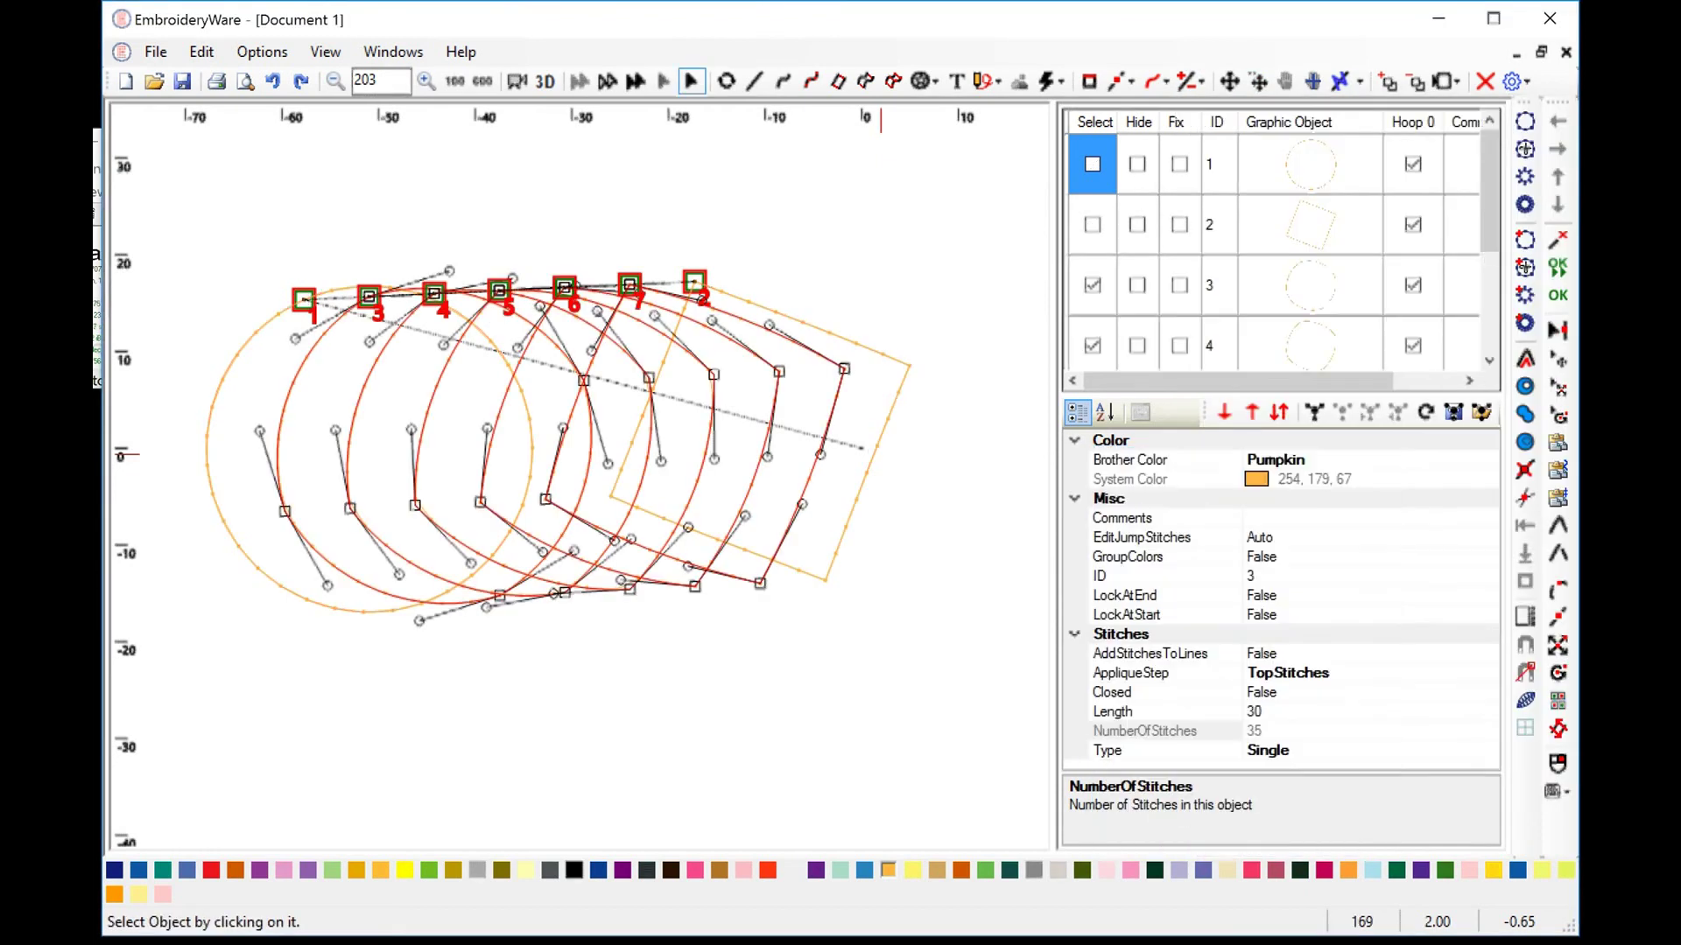
Check the circle-to-square sequence in 3D rendering mode, leave that mode, and delete all the shapes.
{"action": "left_click", "coordinate": [544, 81]}
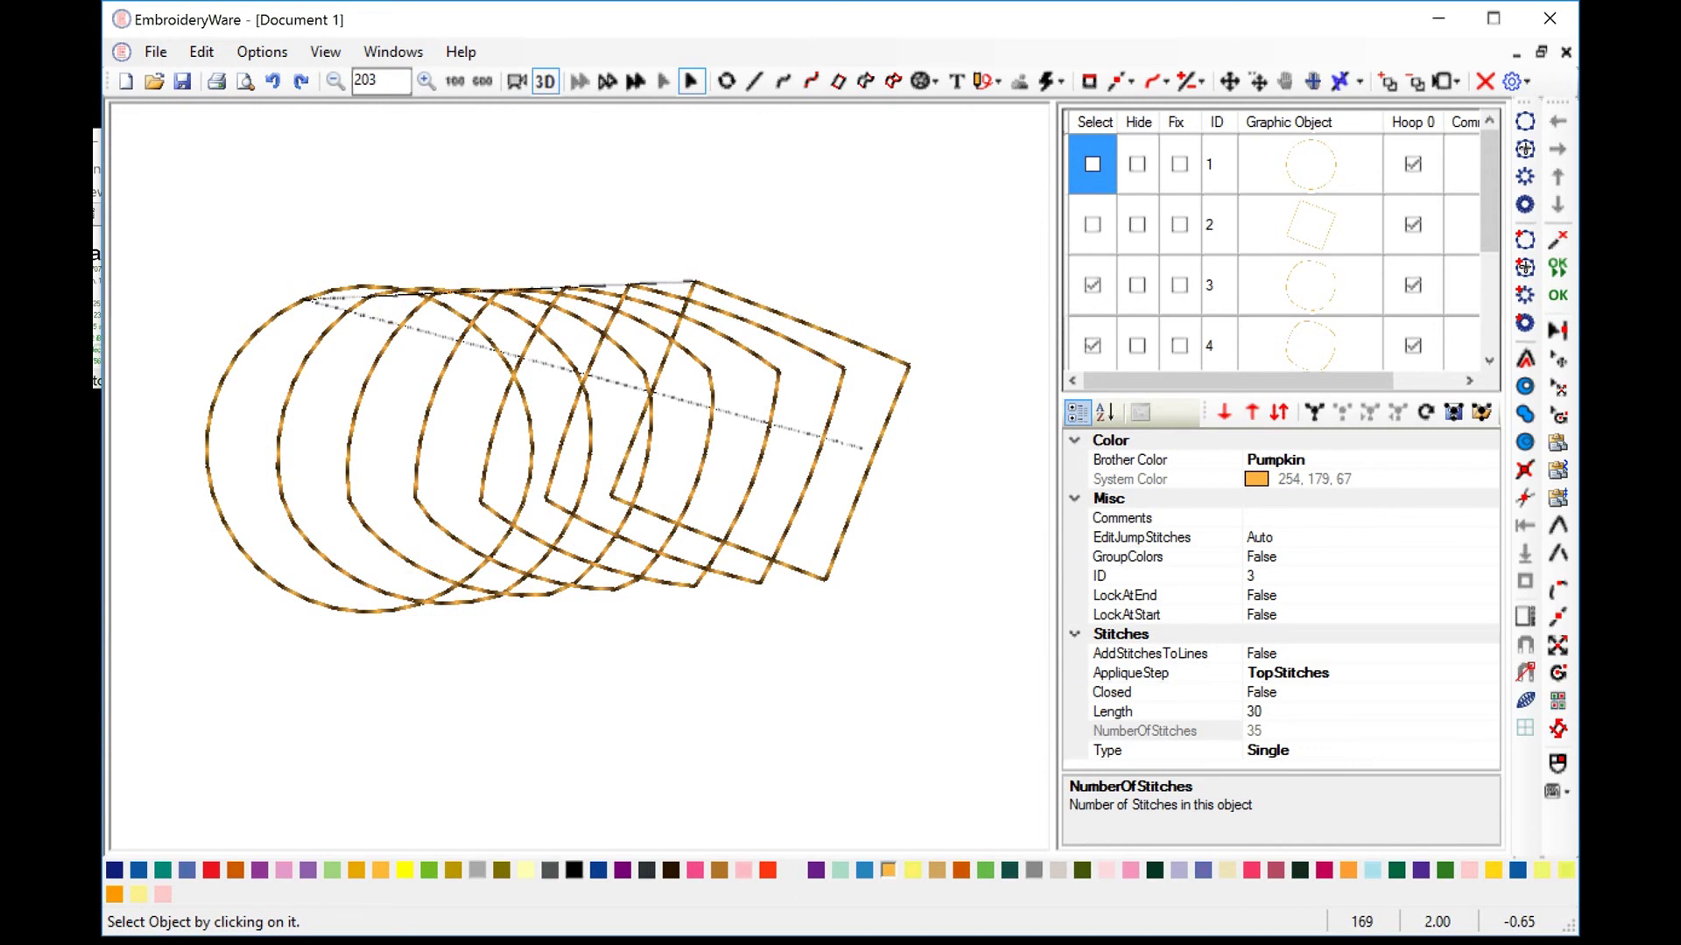
{"action": "left_click", "coordinate": [544, 81]}
{"action": "key", "text": "ctrl+a"}
{"action": "left_click", "coordinate": [1485, 81]}
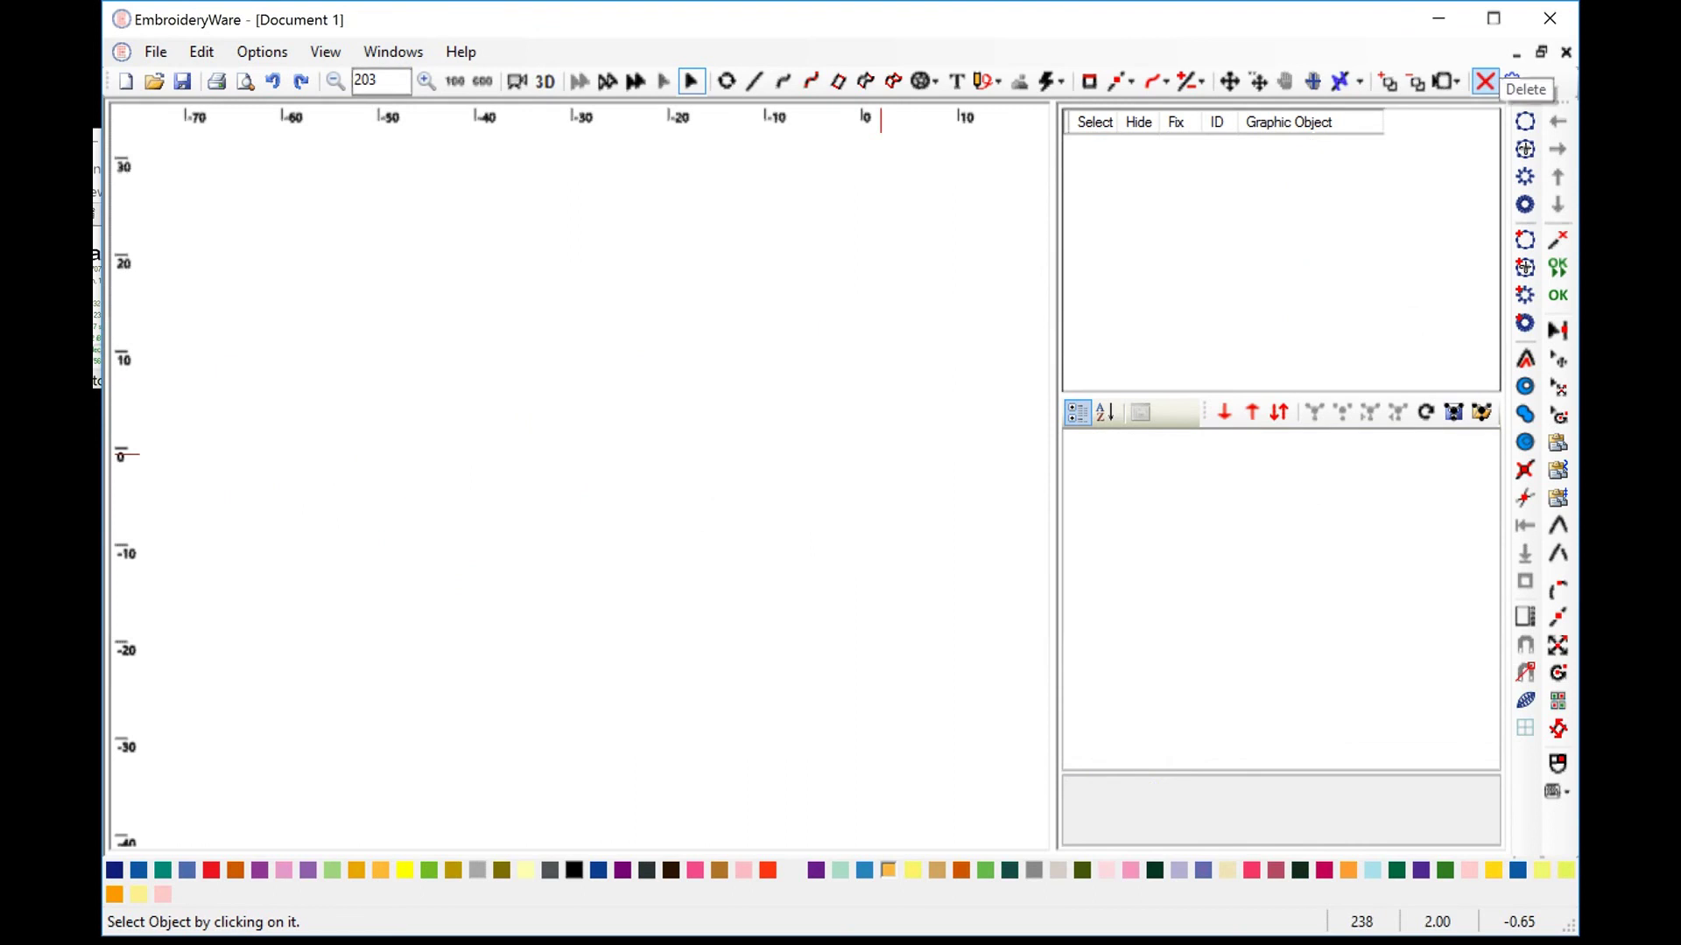
Draw a paisley shape with its tip at about (-16, 23) and its rounded end below the origin.
{"action": "left_click", "coordinate": [930, 80]}
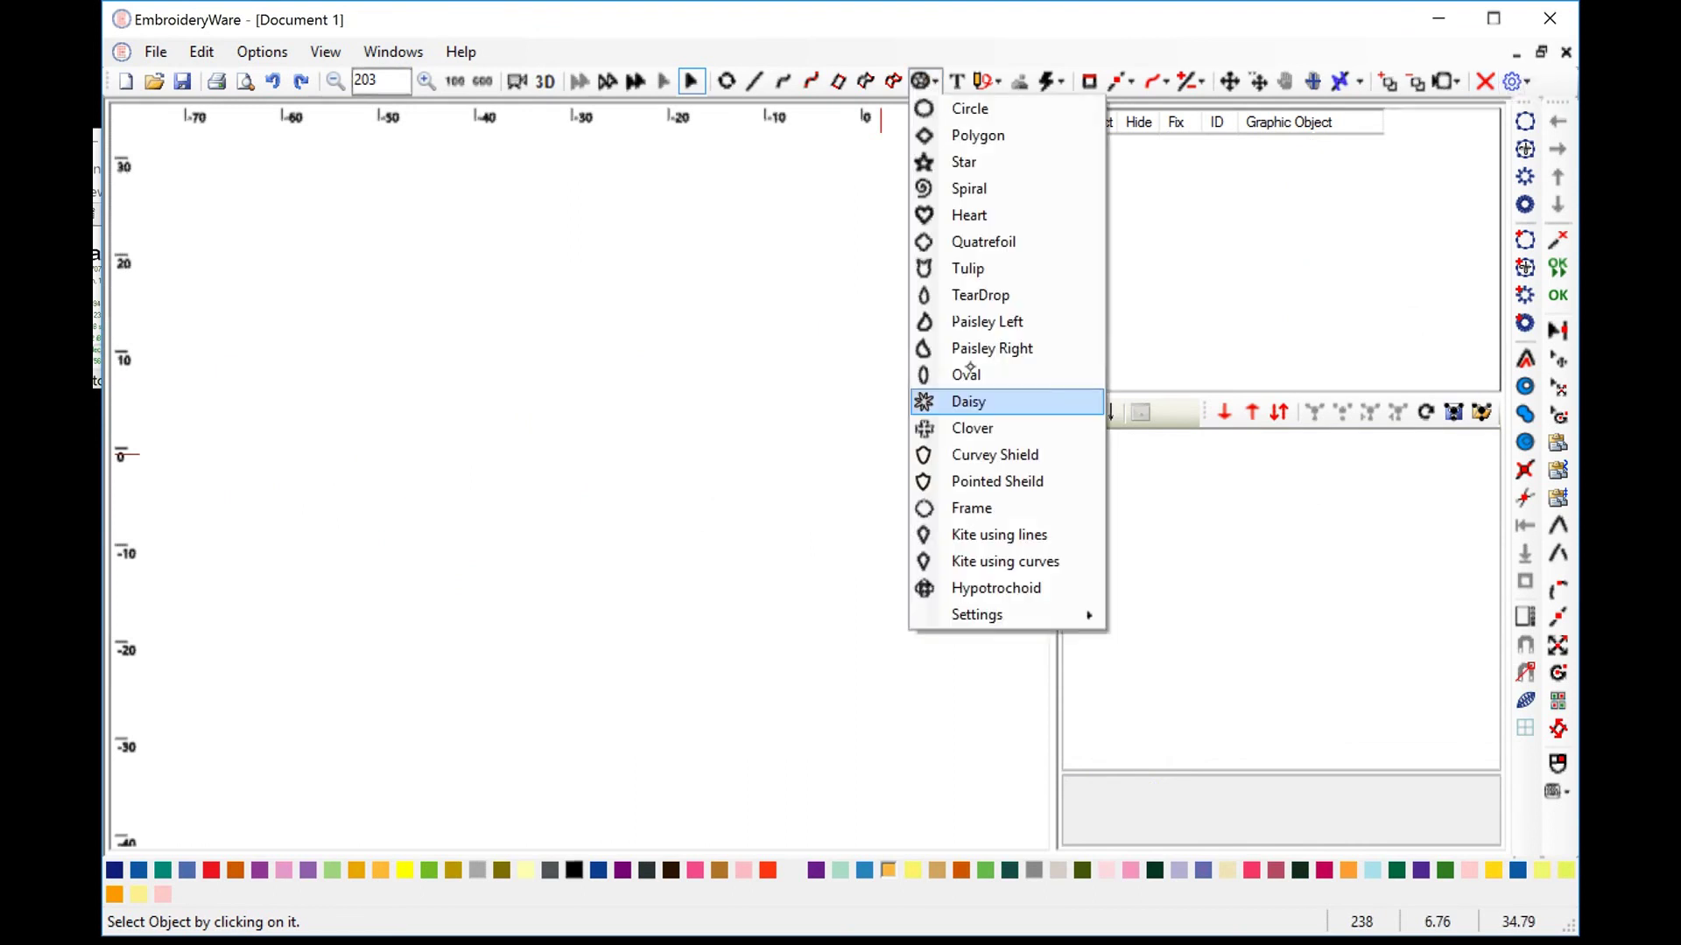
{"action": "left_click", "coordinate": [972, 427]}
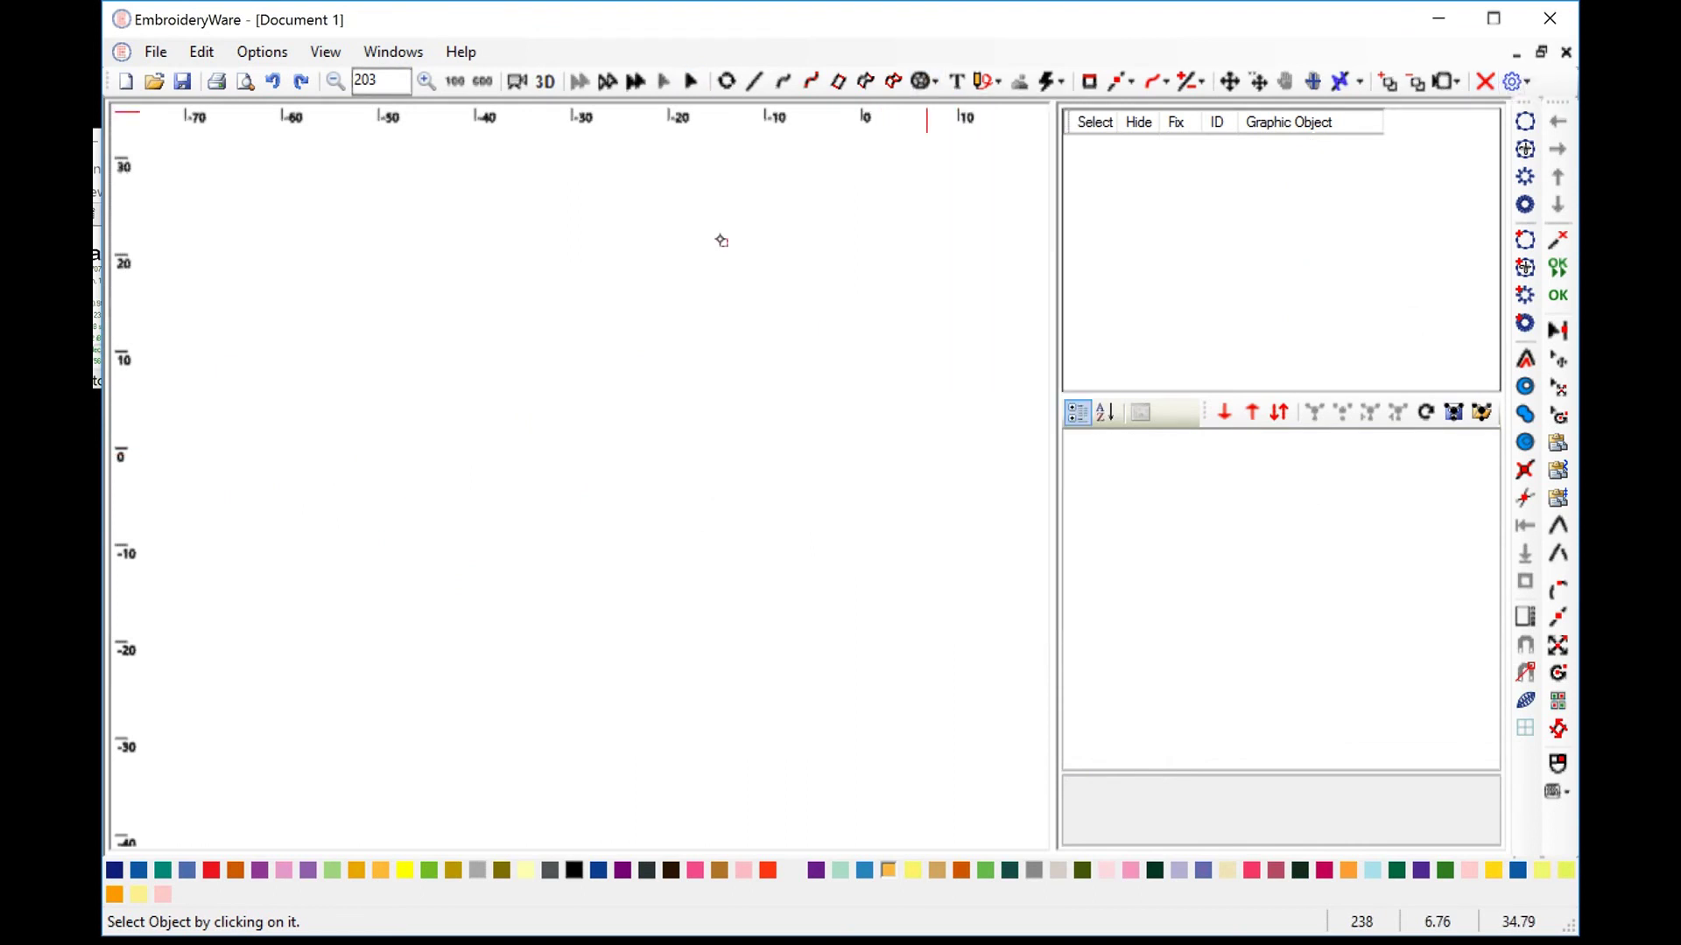
{"action": "left_click_drag", "start_coordinate": [706, 229], "coordinate": [975, 491]}
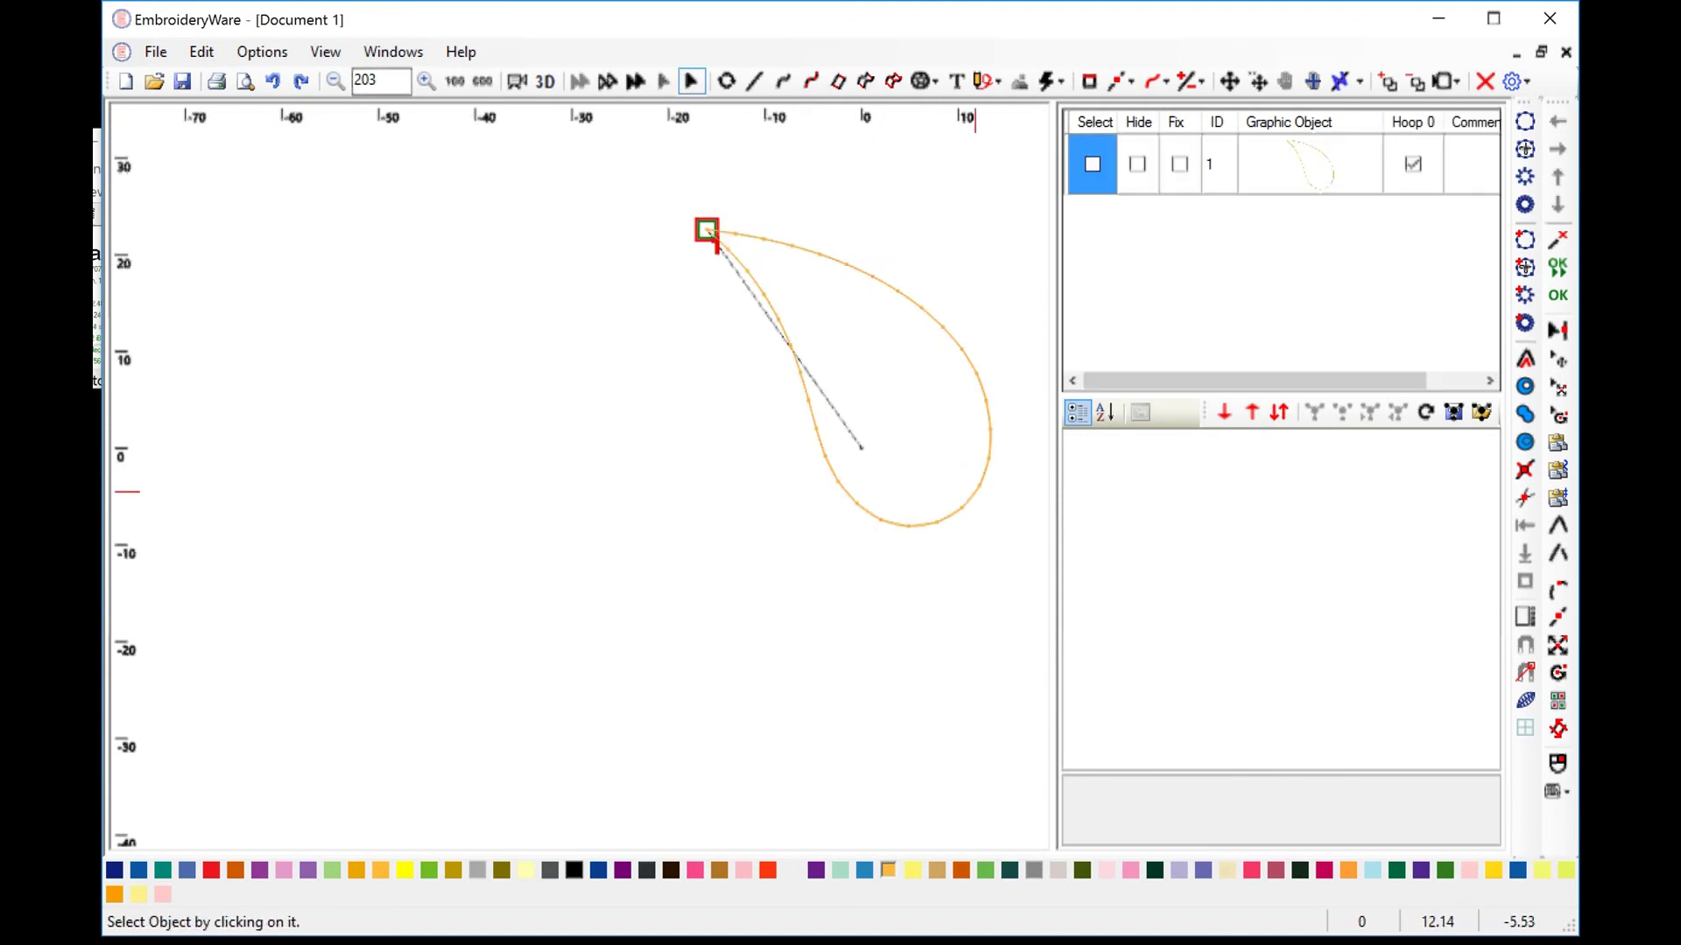
Duplicate the paisley and move the copy down and left so its tip sits at about (-73, -4).
{"action": "left_click", "coordinate": [1092, 164]}
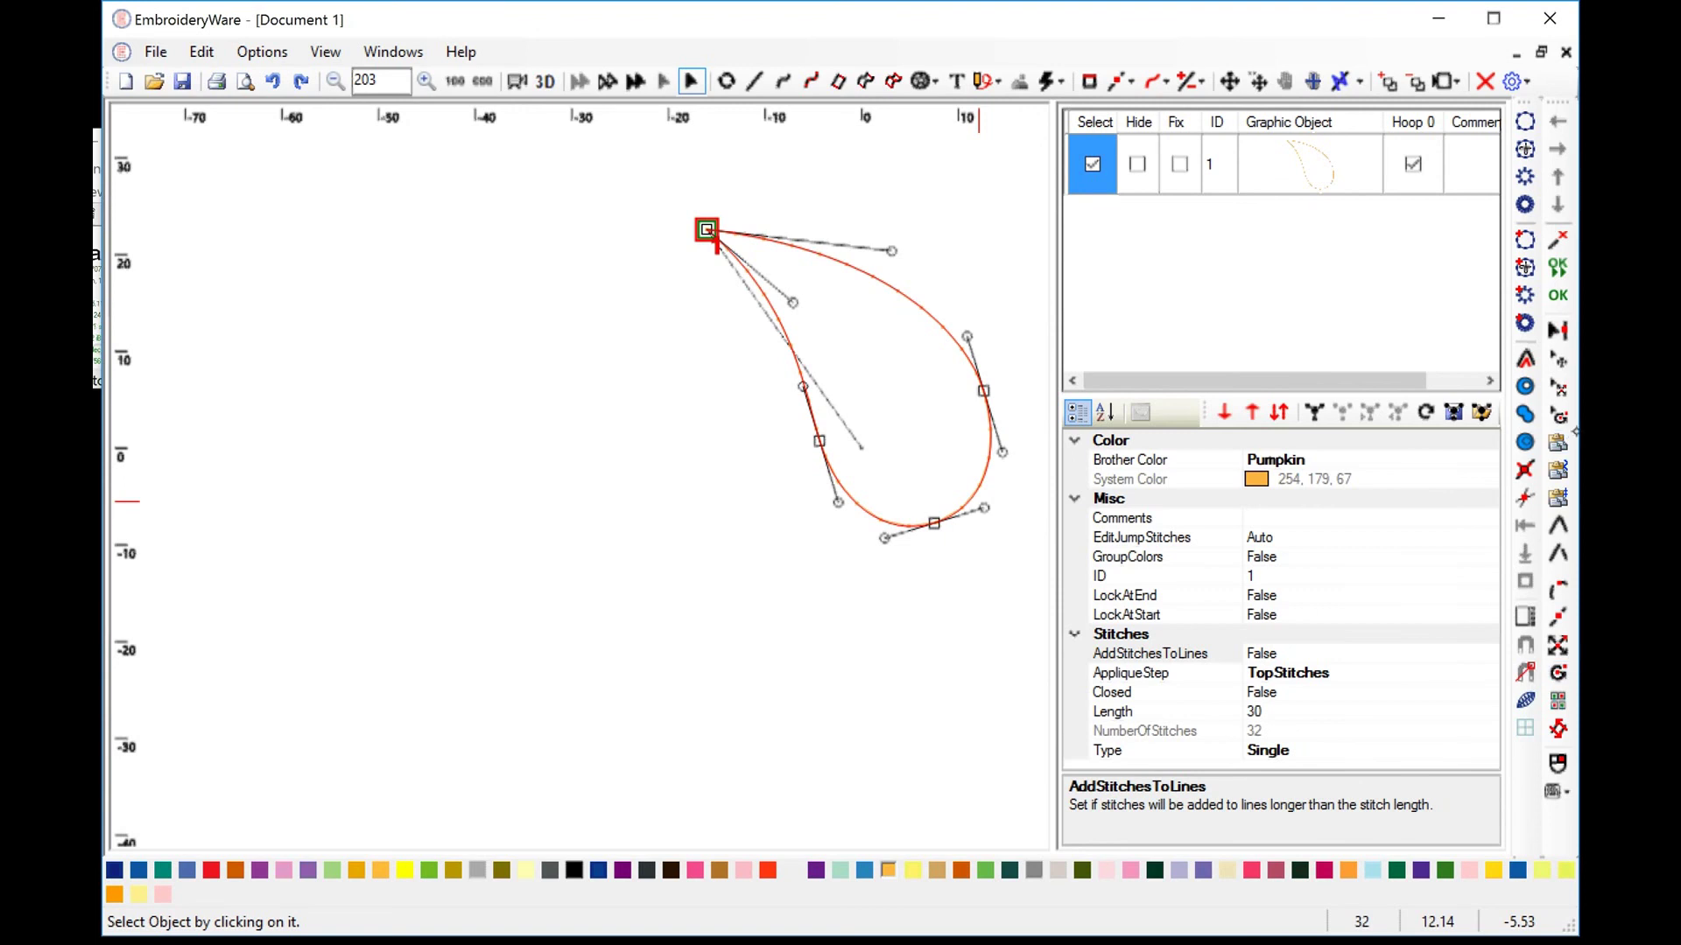
{"action": "left_click", "coordinate": [1558, 442]}
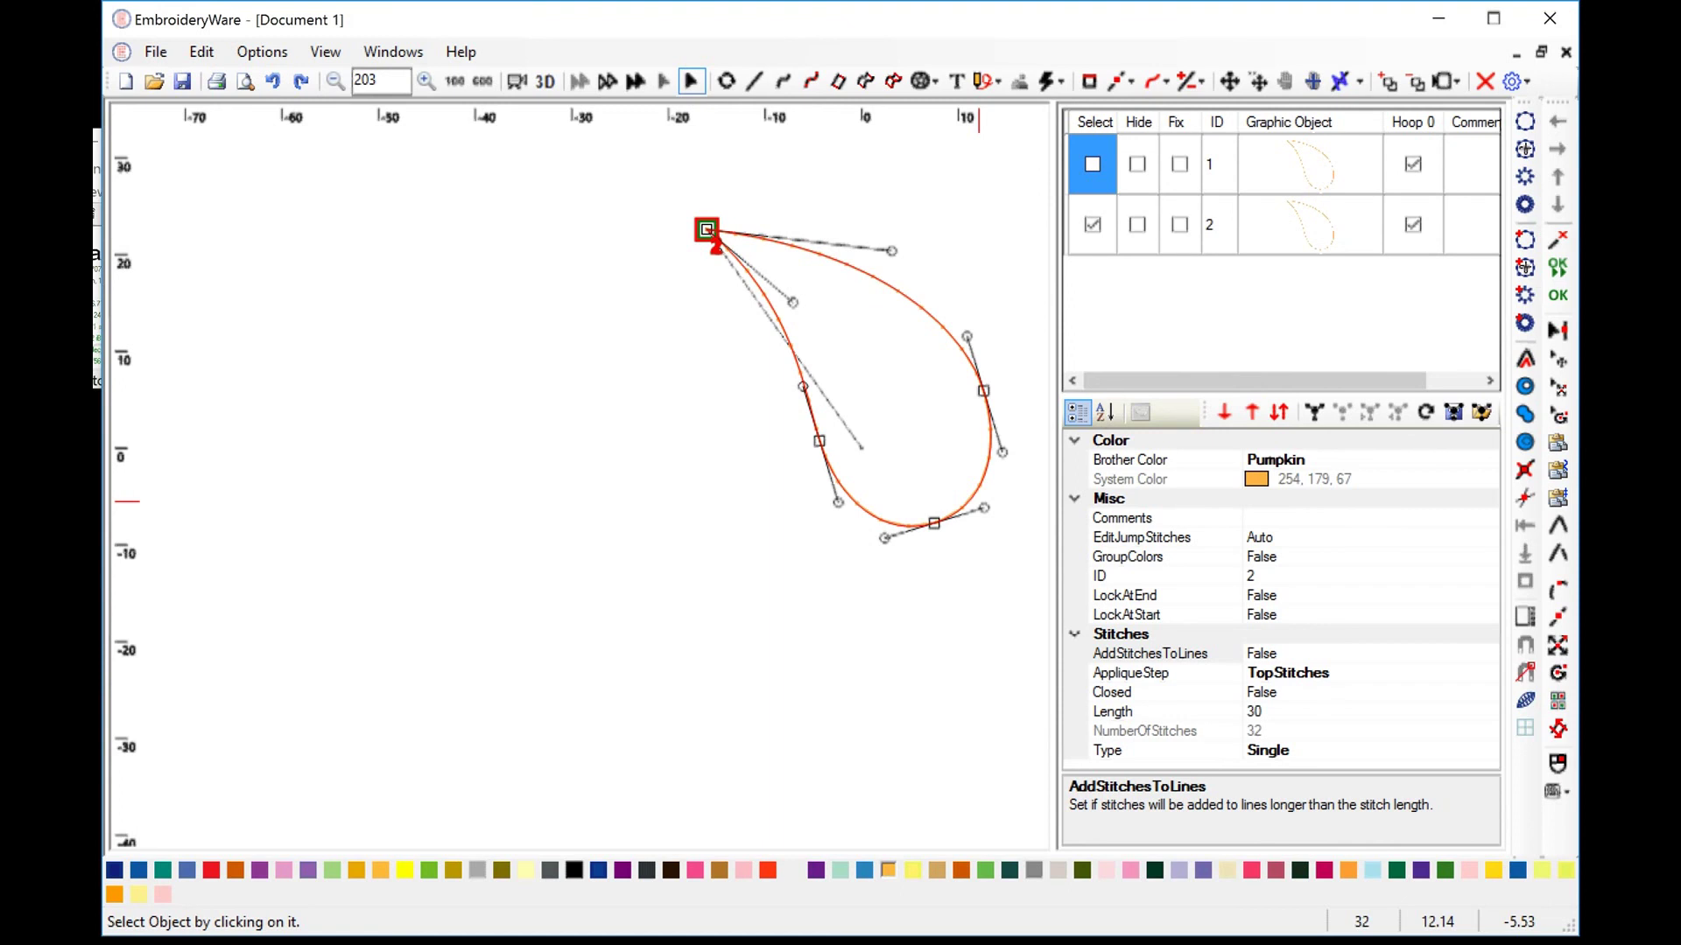
{"action": "left_click", "coordinate": [1229, 80]}
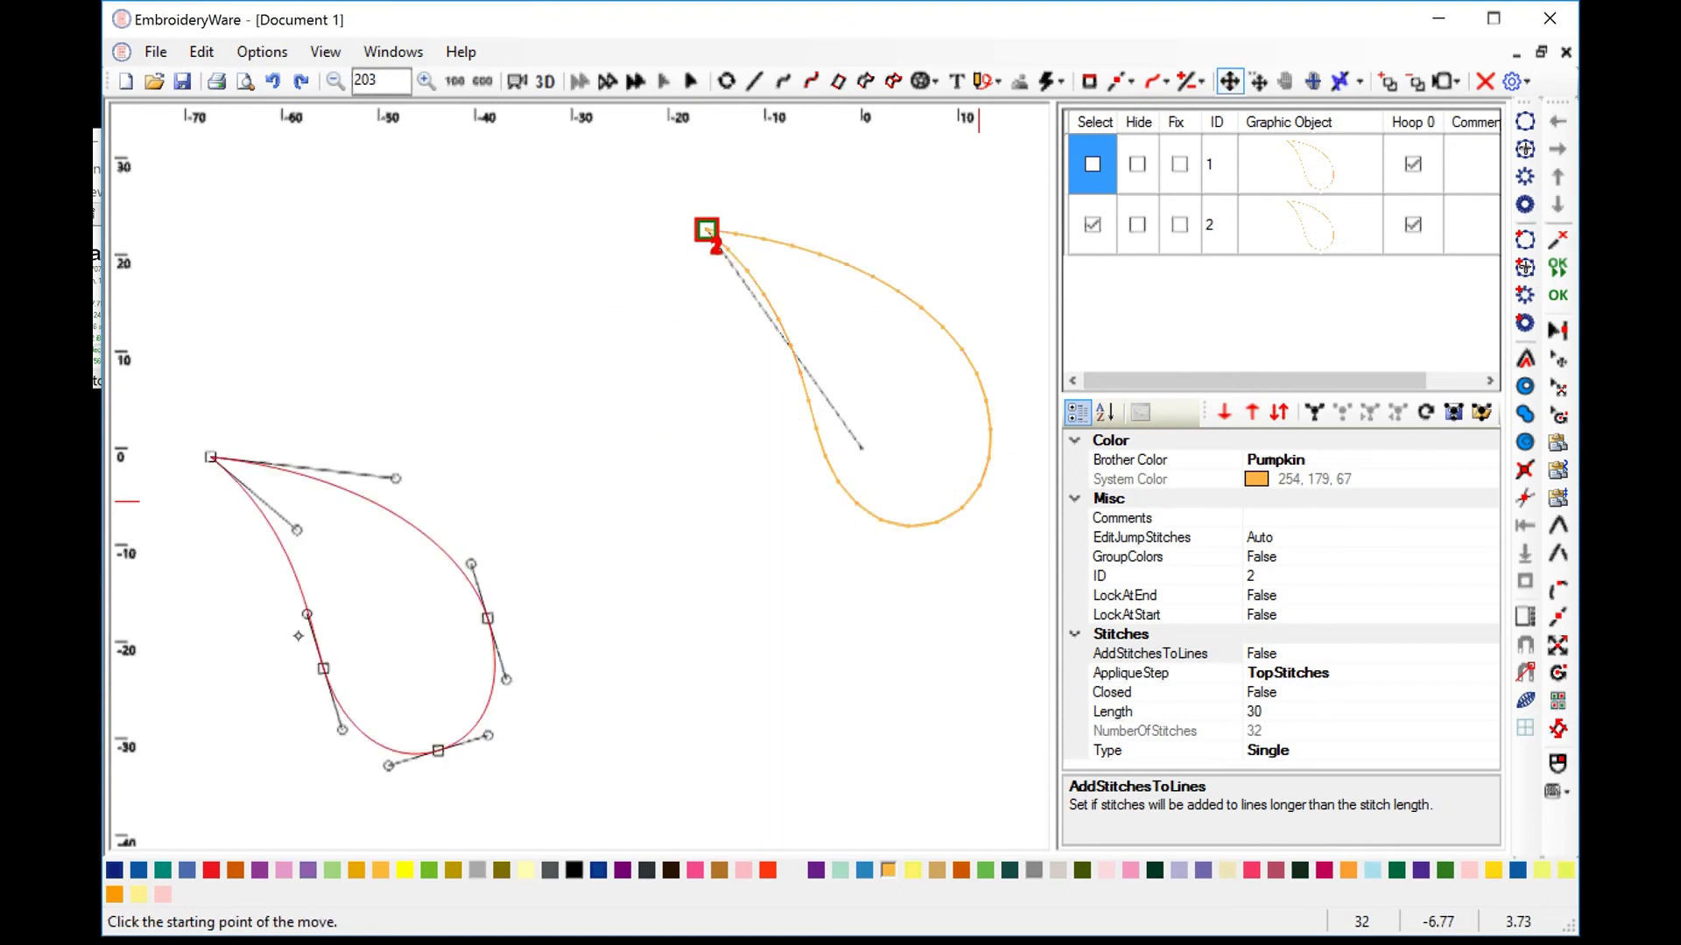
{"action": "left_click", "coordinate": [298, 636]}
{"action": "left_click", "coordinate": [245, 672]}
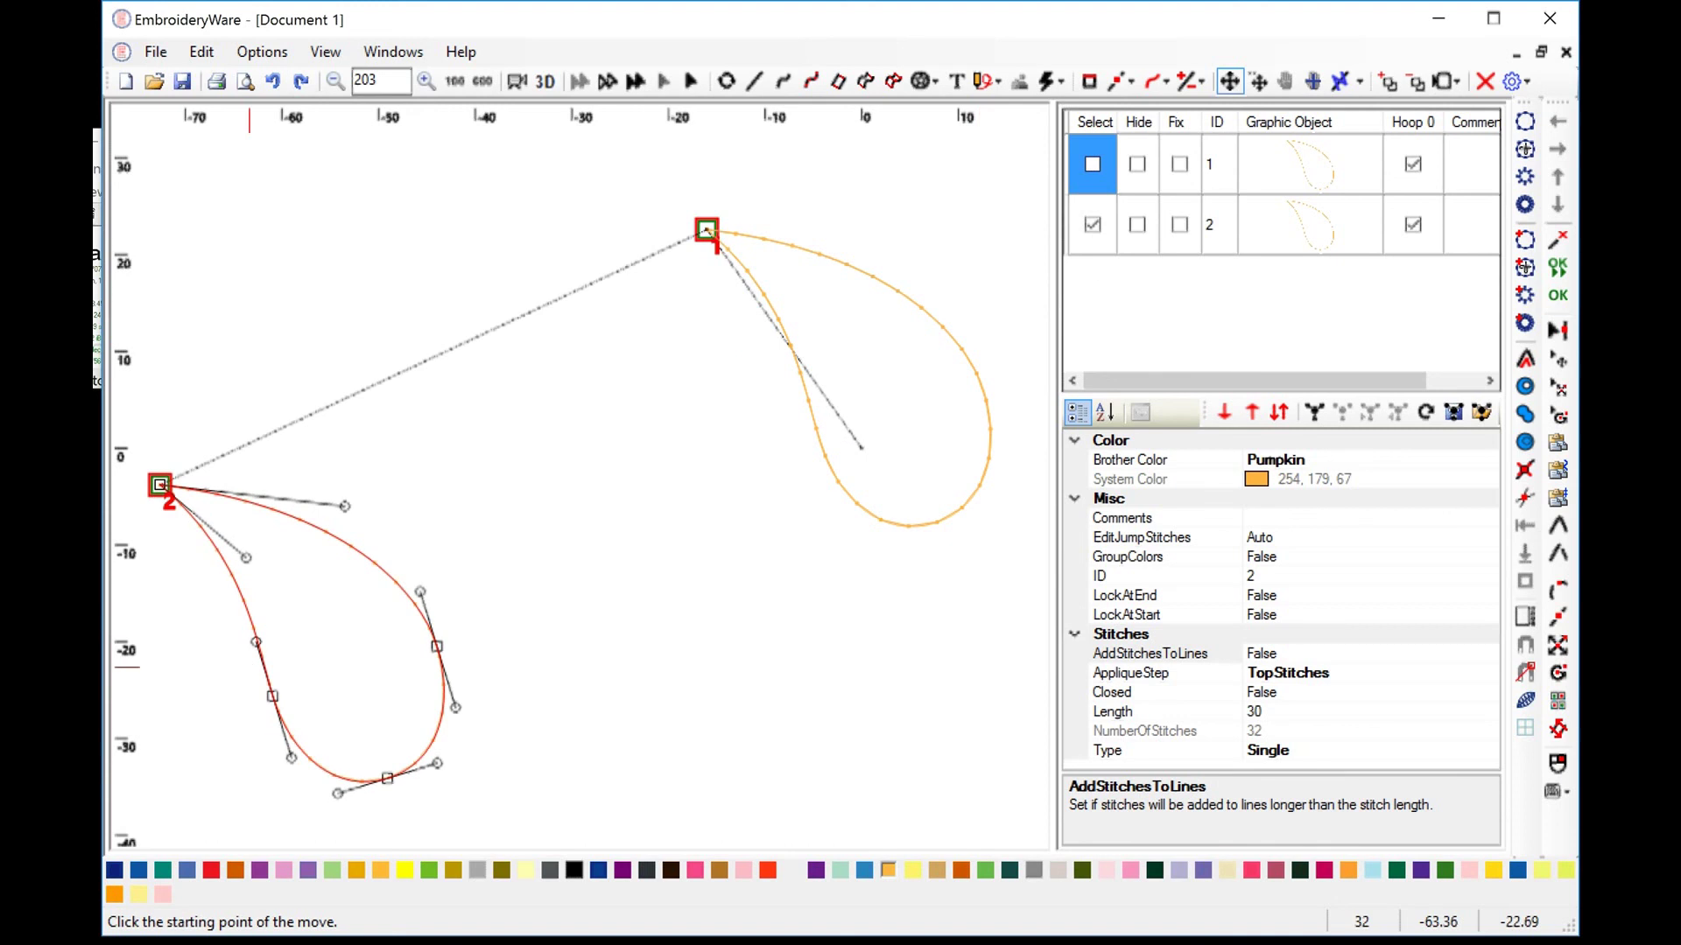
Scale the copied paisley about its tip to about half its size.
{"action": "left_click", "coordinate": [1558, 645]}
{"action": "left_click", "coordinate": [160, 484]}
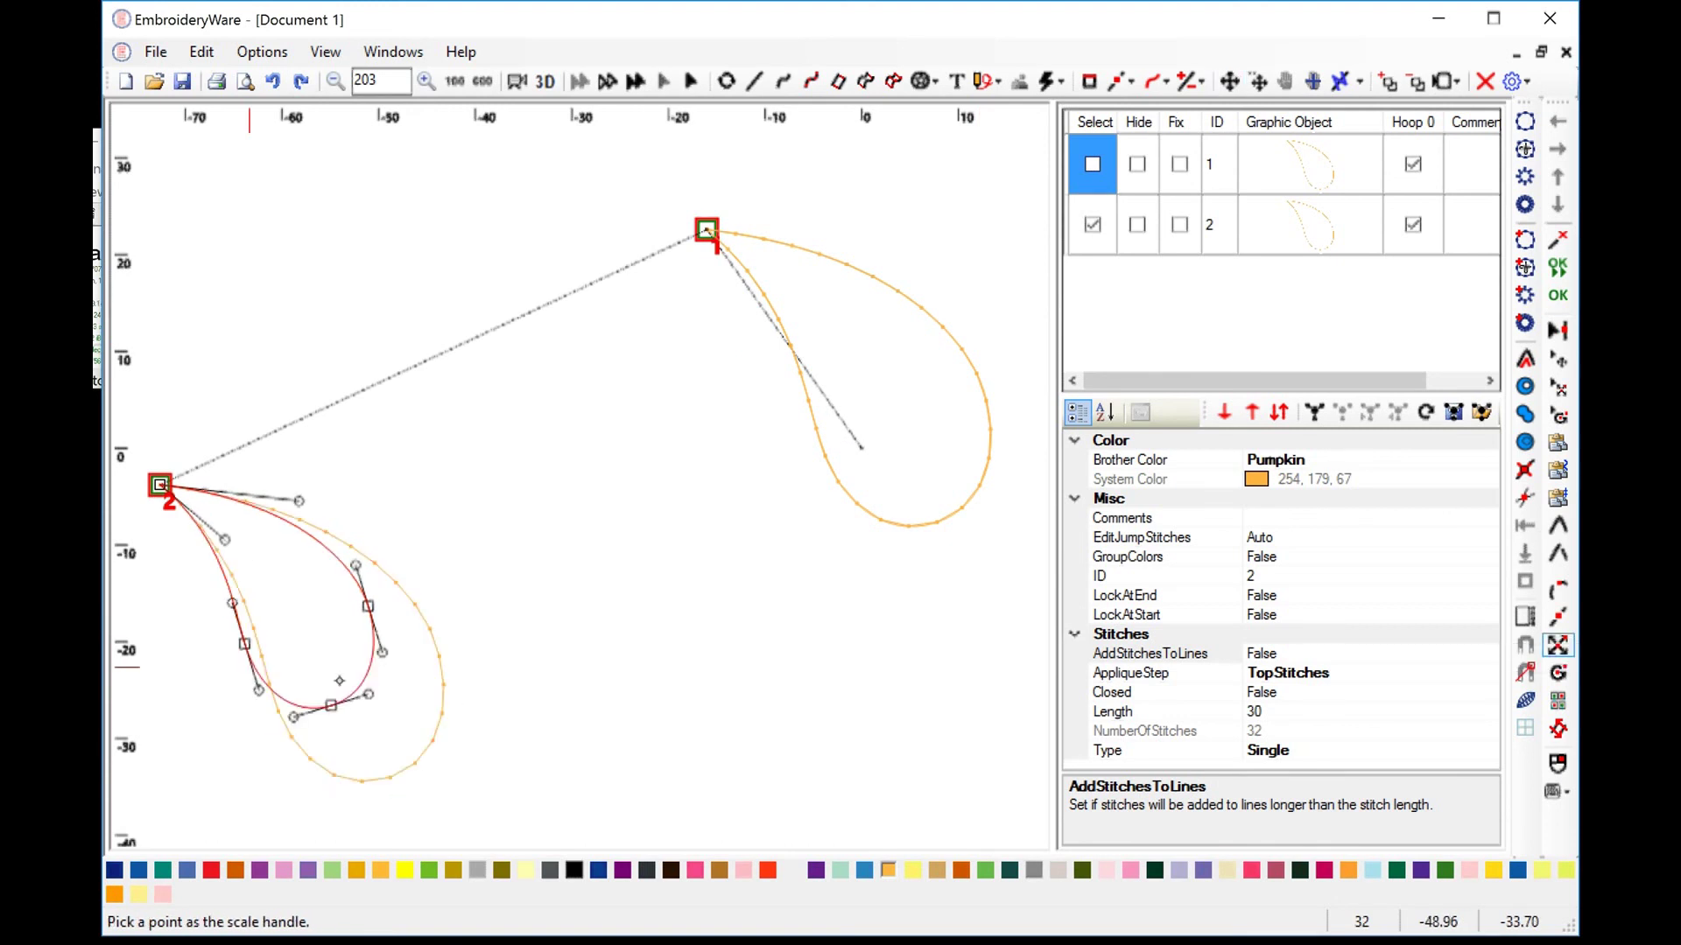
{"action": "left_click", "coordinate": [249, 667]}
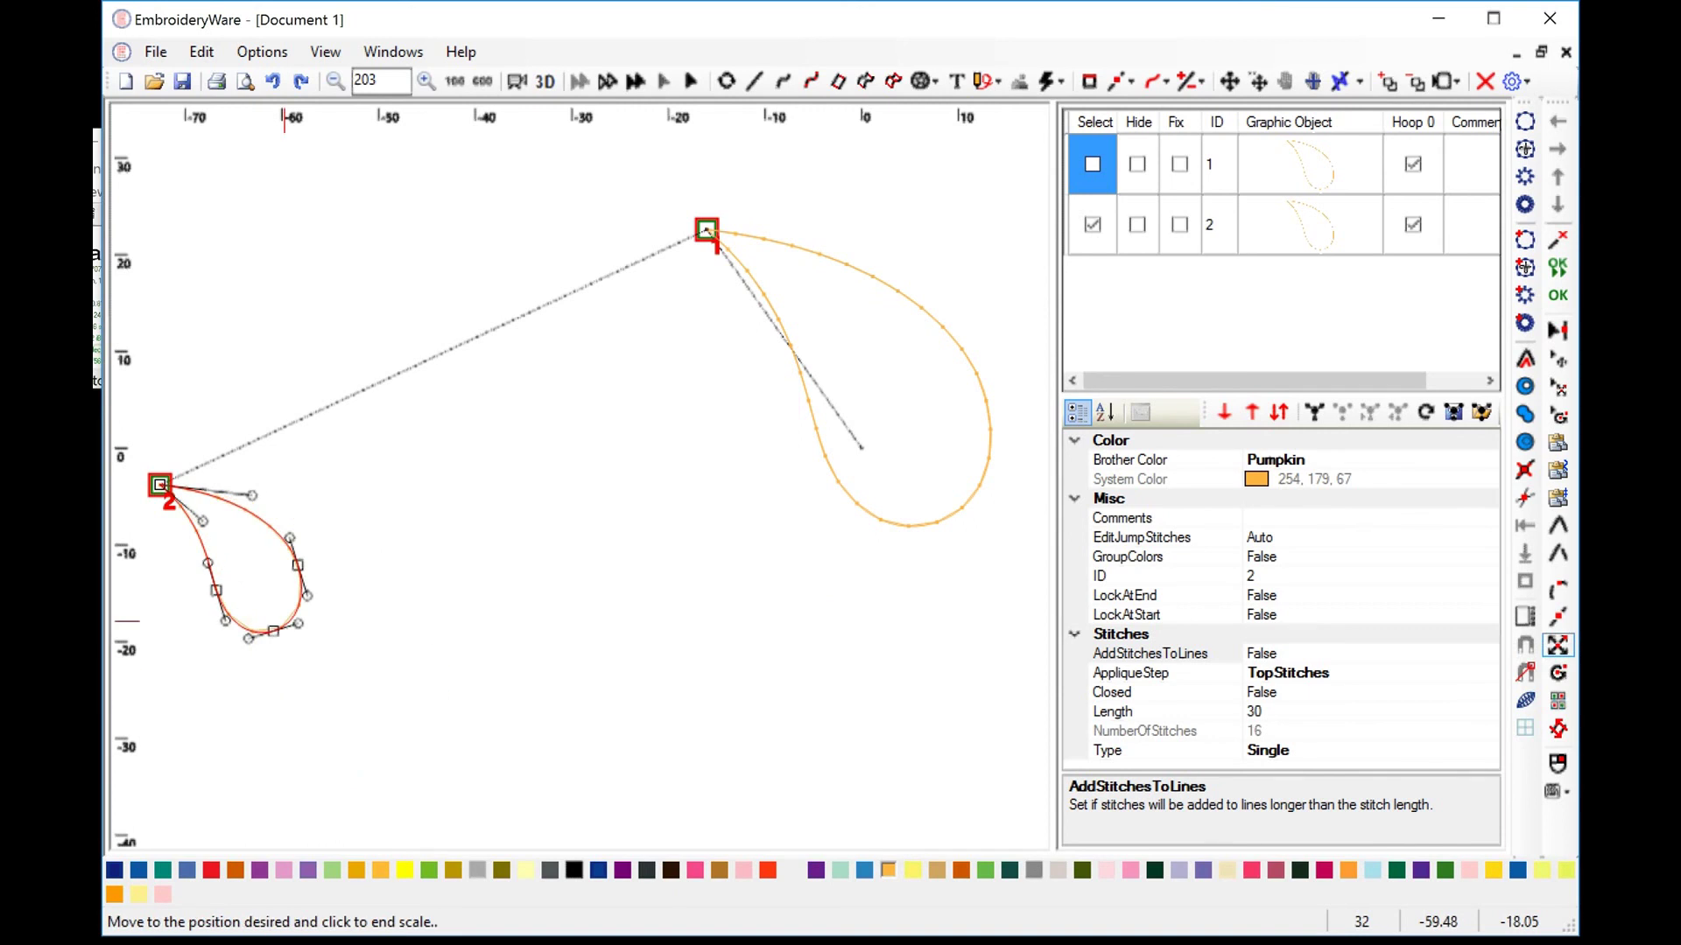
{"action": "left_click", "coordinate": [284, 621]}
Select both paisleys and use Transform to create 5 intermediate copies between them.
{"action": "left_click", "coordinate": [1093, 164]}
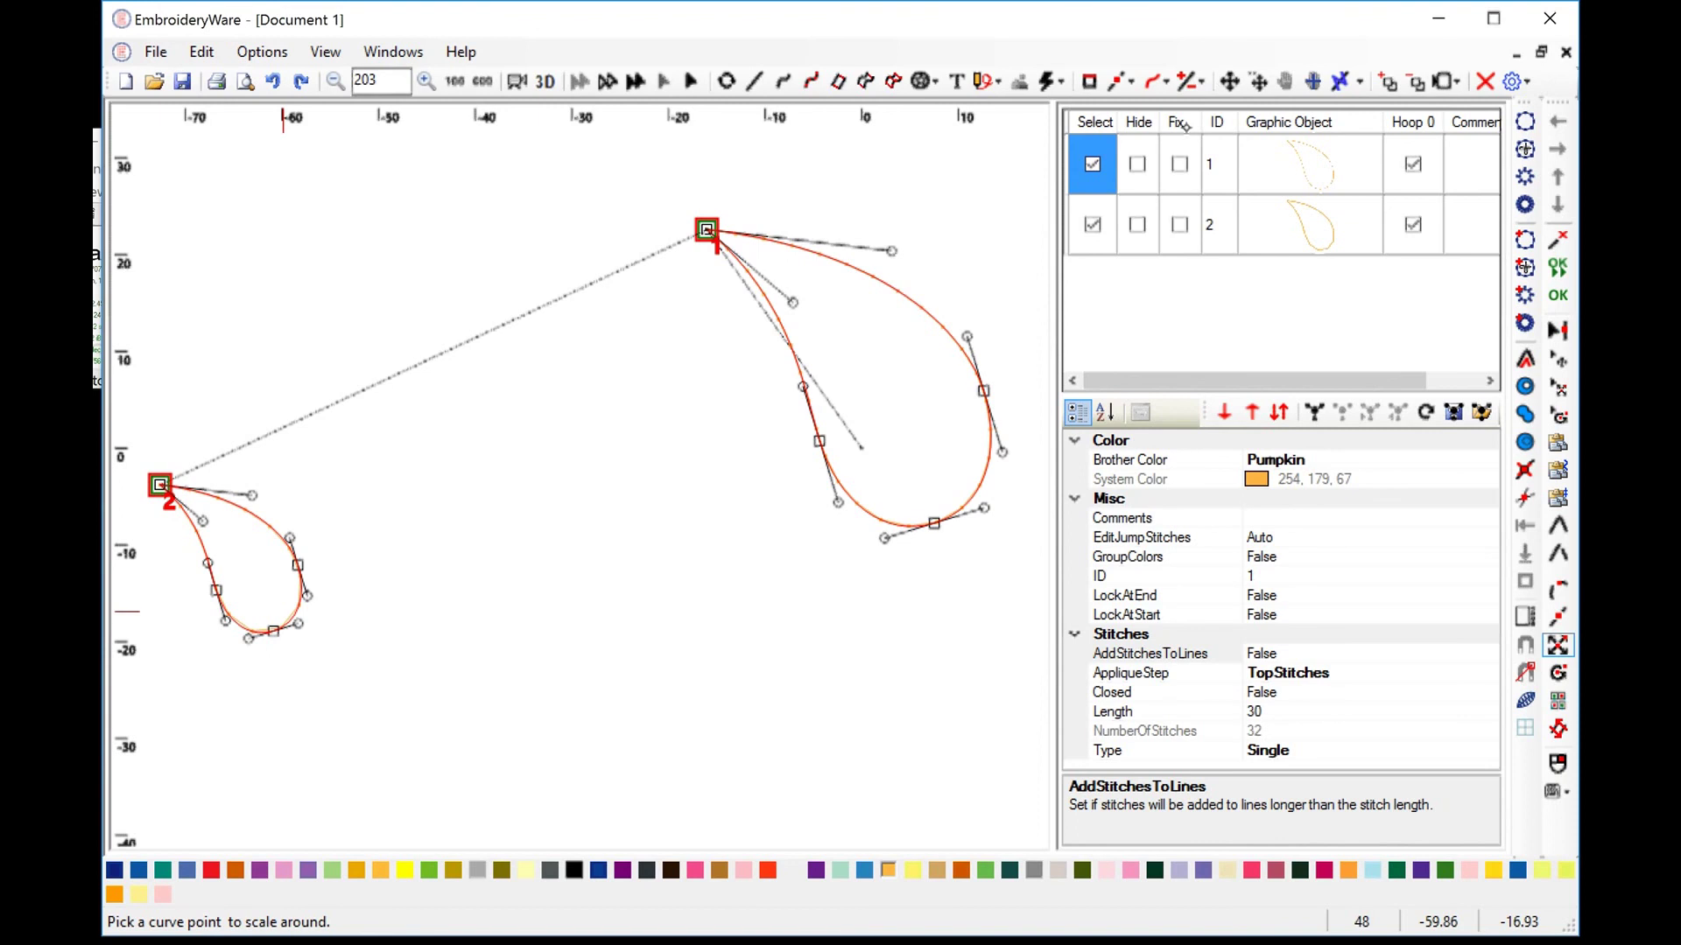
{"action": "left_click", "coordinate": [1197, 80]}
{"action": "left_click", "coordinate": [1212, 446]}
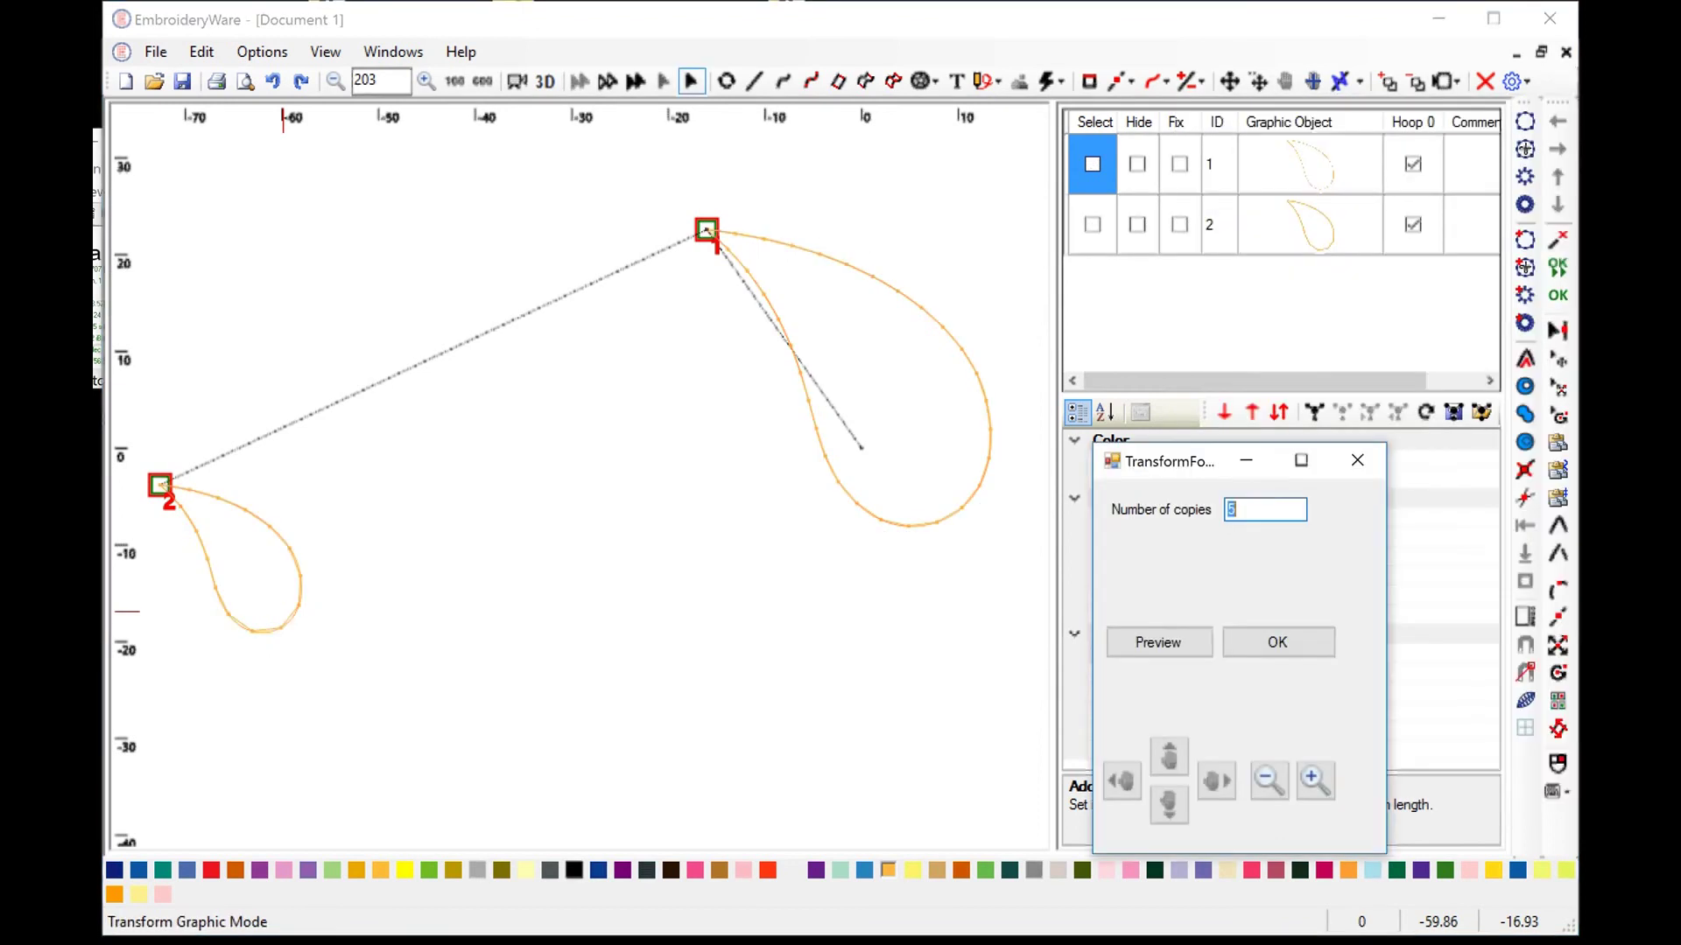
{"action": "left_click", "coordinate": [1279, 641]}
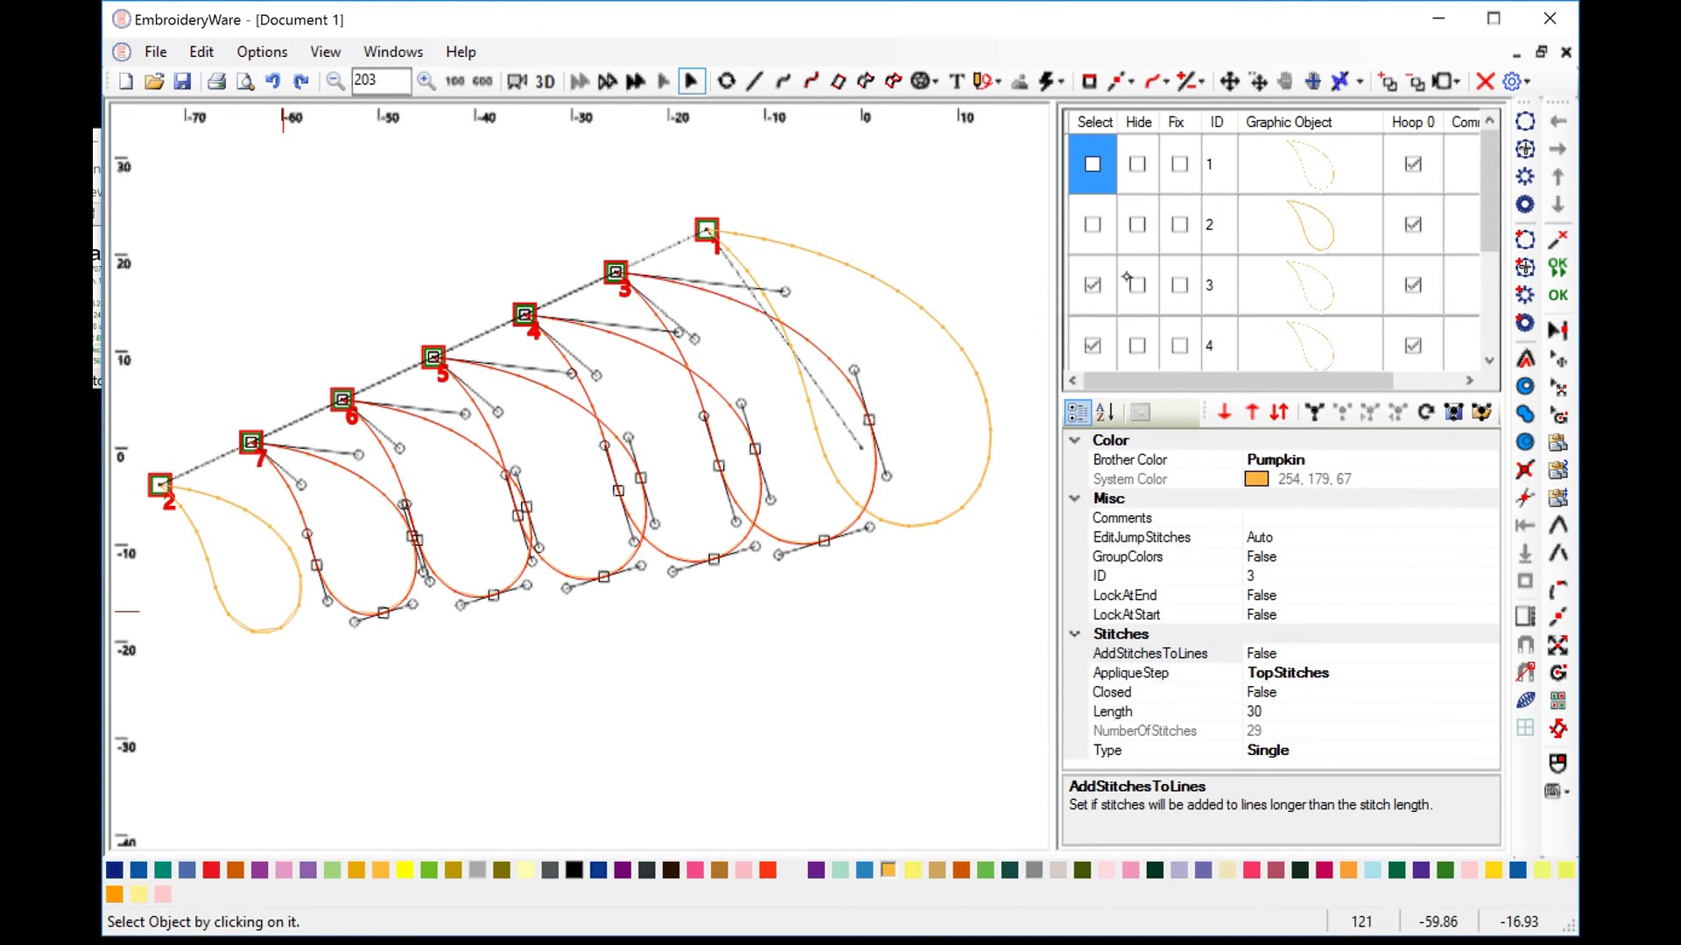
Select all the paisleys and show their quick edit handles.
{"action": "left_click", "coordinate": [1092, 164]}
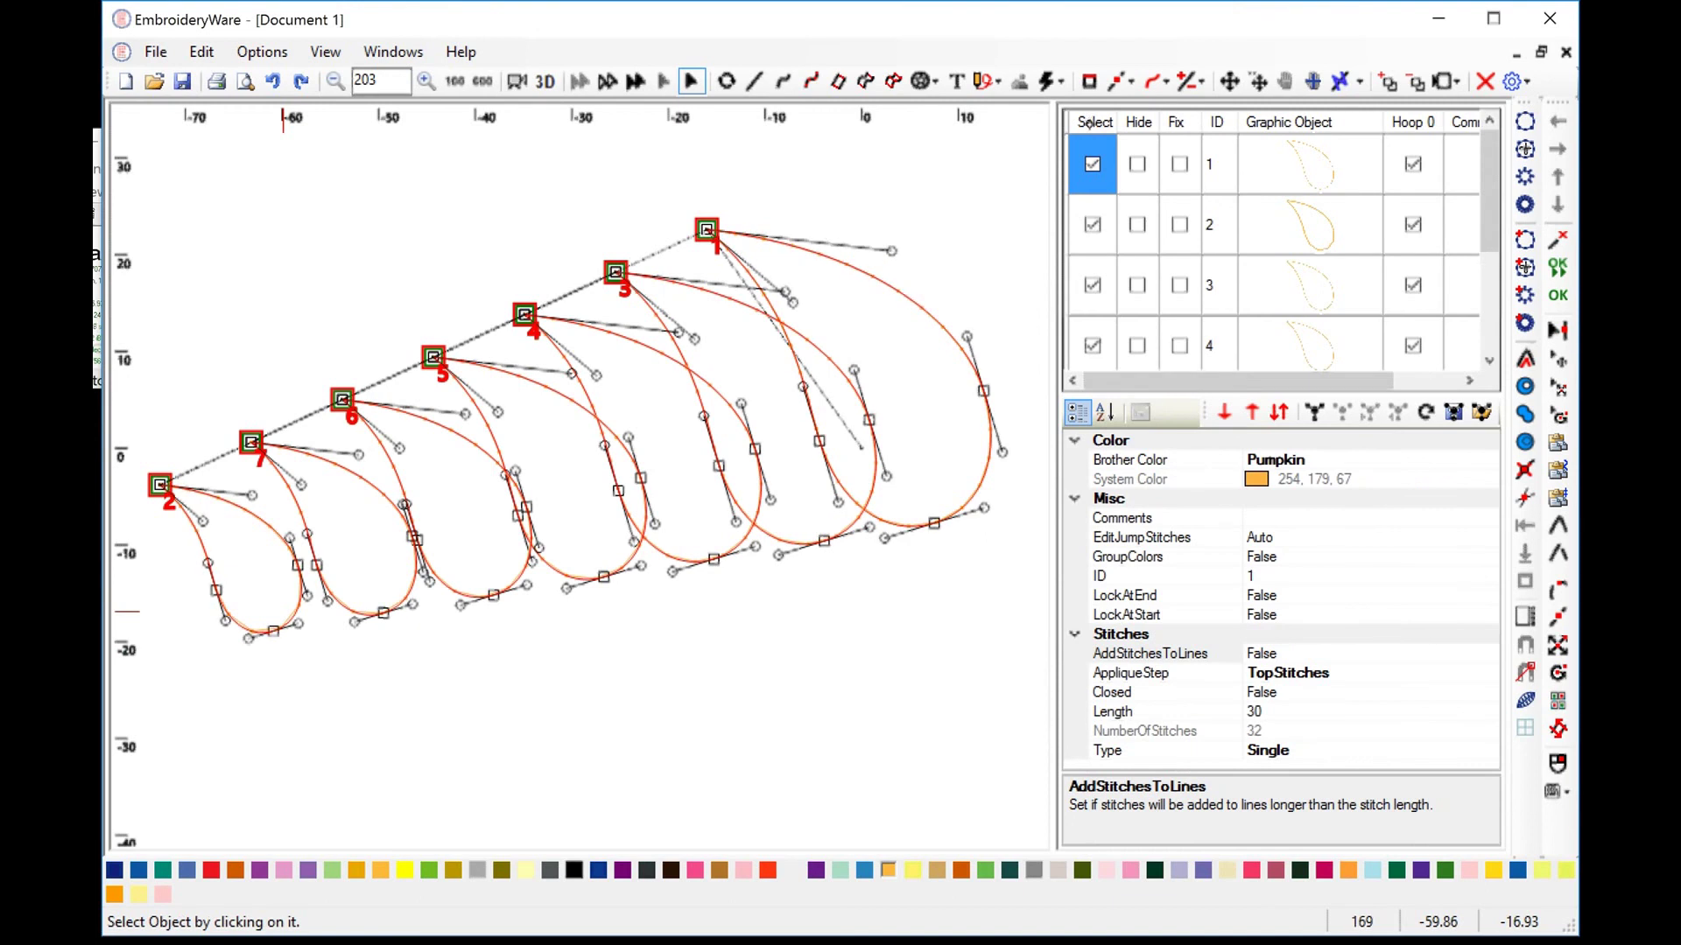
{"action": "left_click", "coordinate": [940, 694]}
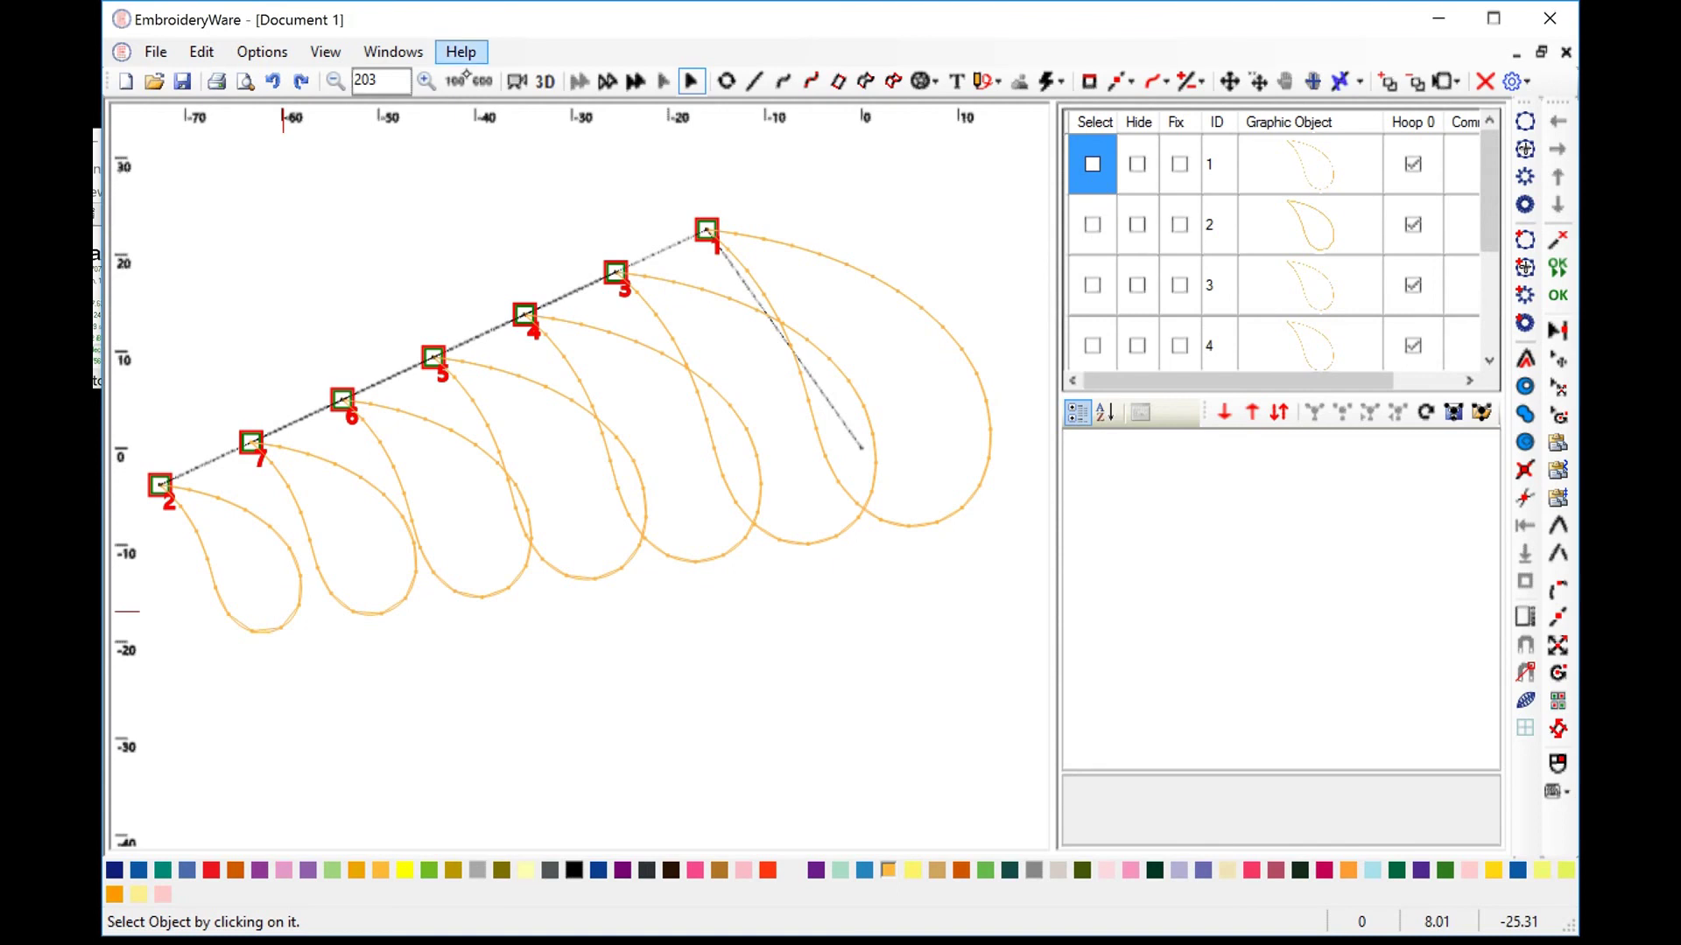
{"action": "left_click", "coordinate": [336, 81]}
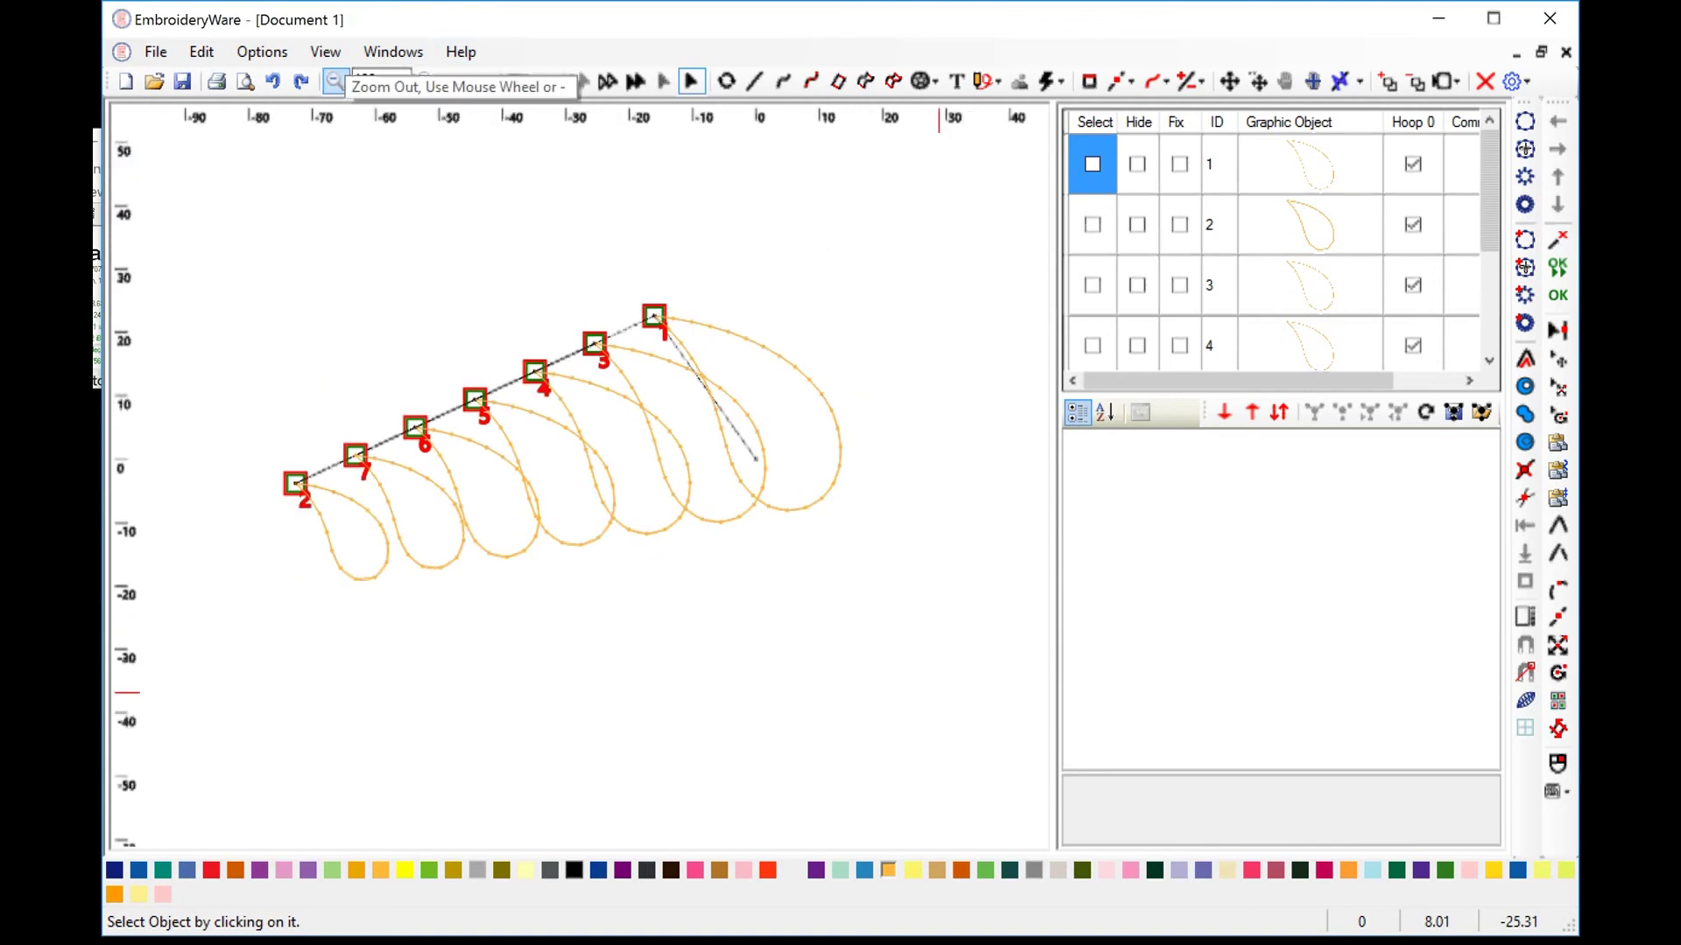
{"action": "left_click", "coordinate": [1088, 123]}
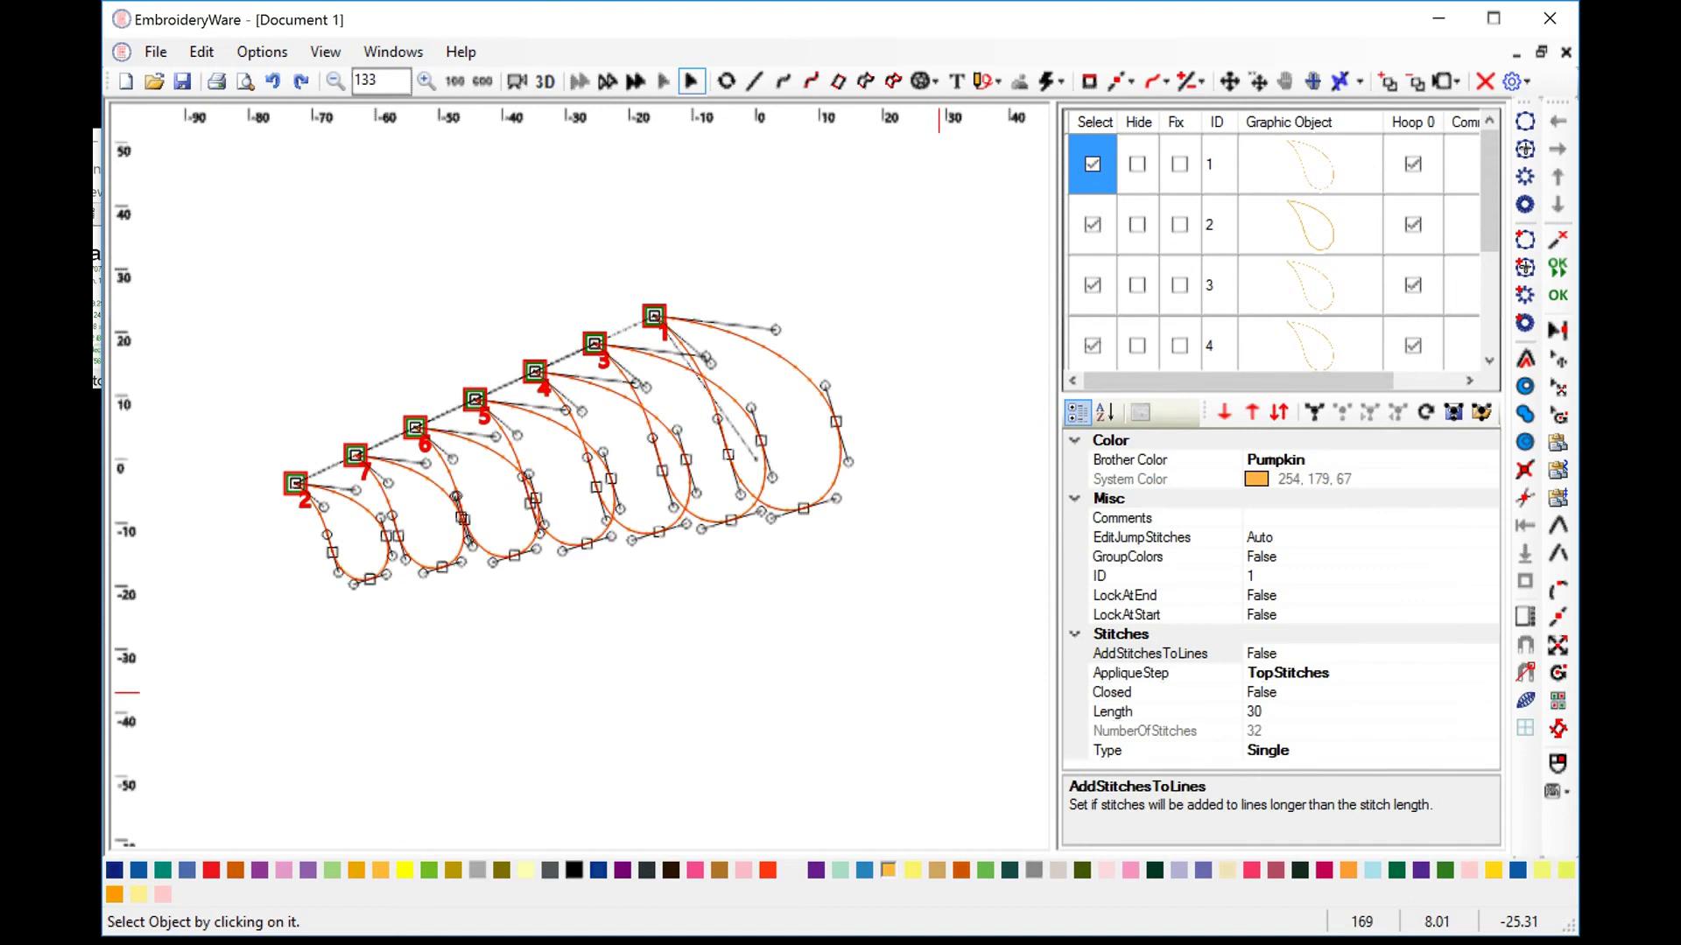
{"action": "left_click", "coordinate": [1525, 617]}
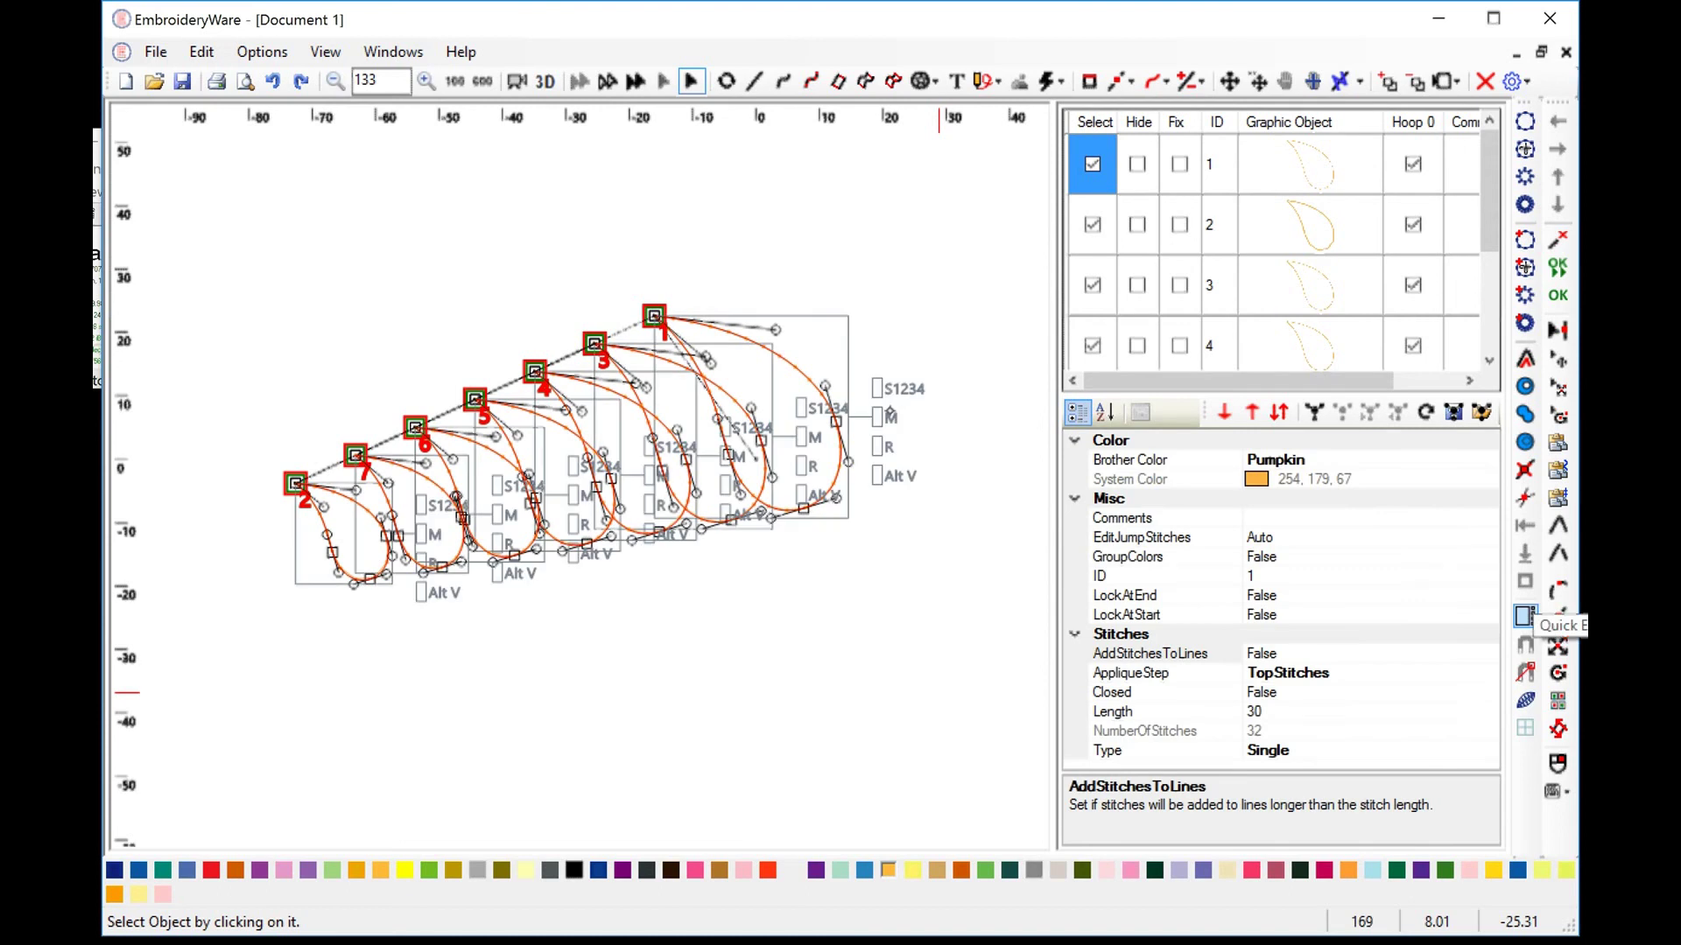
Move paisley 2 outward to a tip position of about (-80, -11), and shift paisleys 1, 3, 6 and 7 outward to spread the row.
{"action": "left_click_drag", "start_coordinate": [889, 412], "coordinate": [960, 382]}
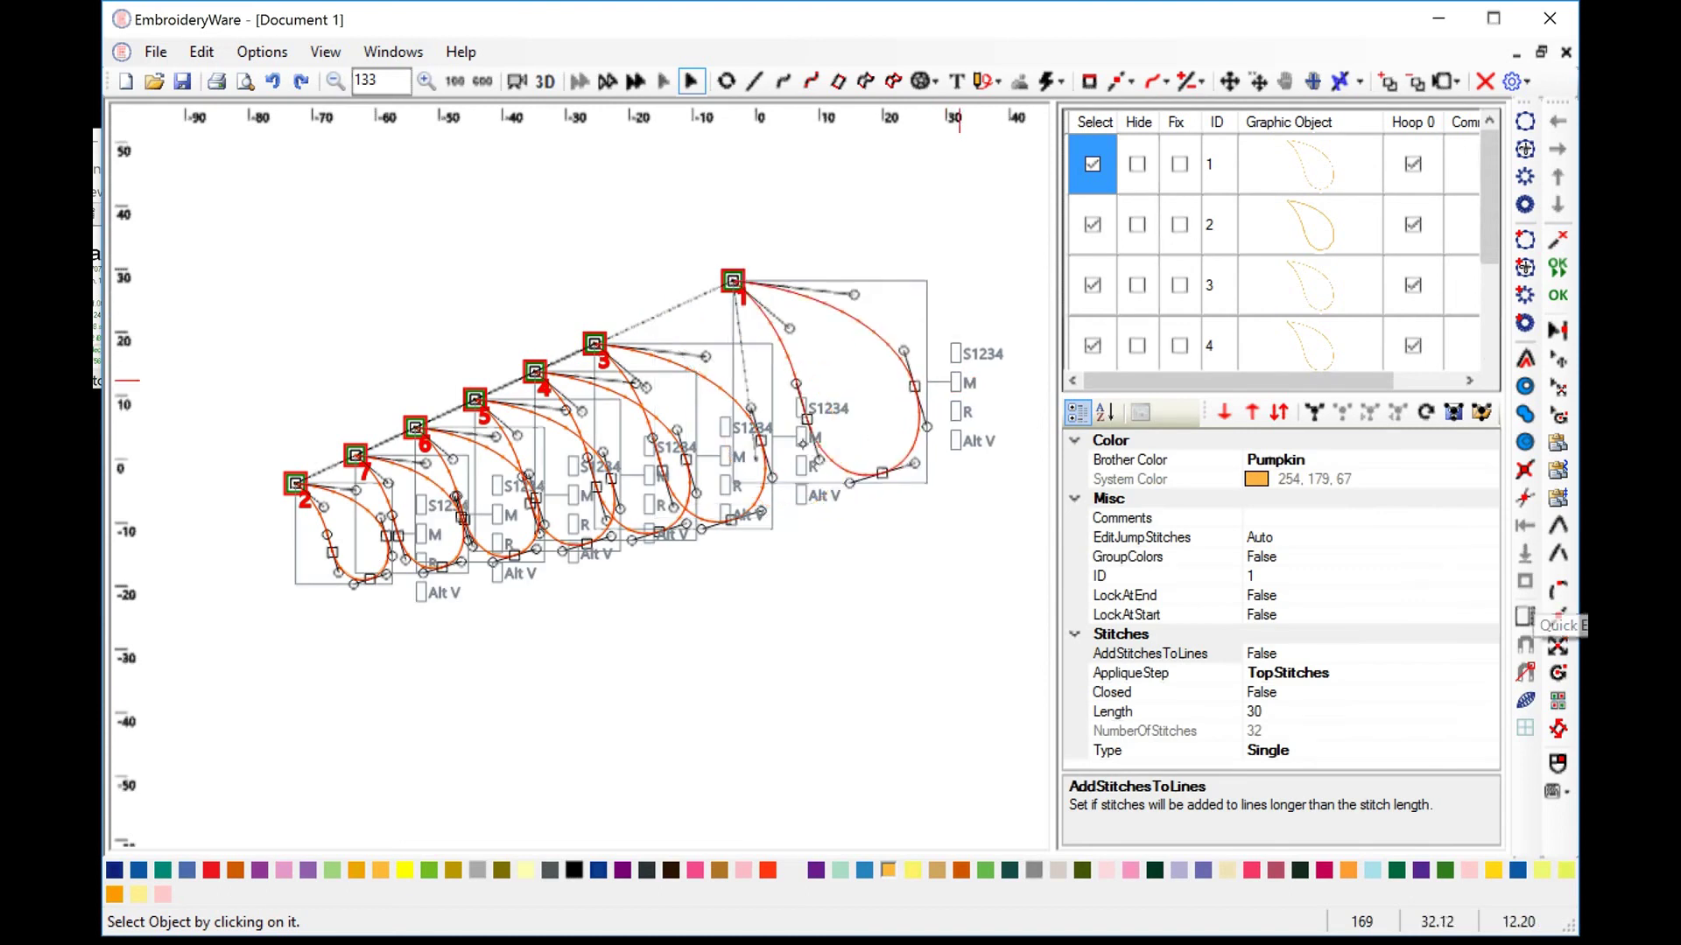
{"action": "left_click_drag", "start_coordinate": [807, 439], "coordinate": [822, 432]}
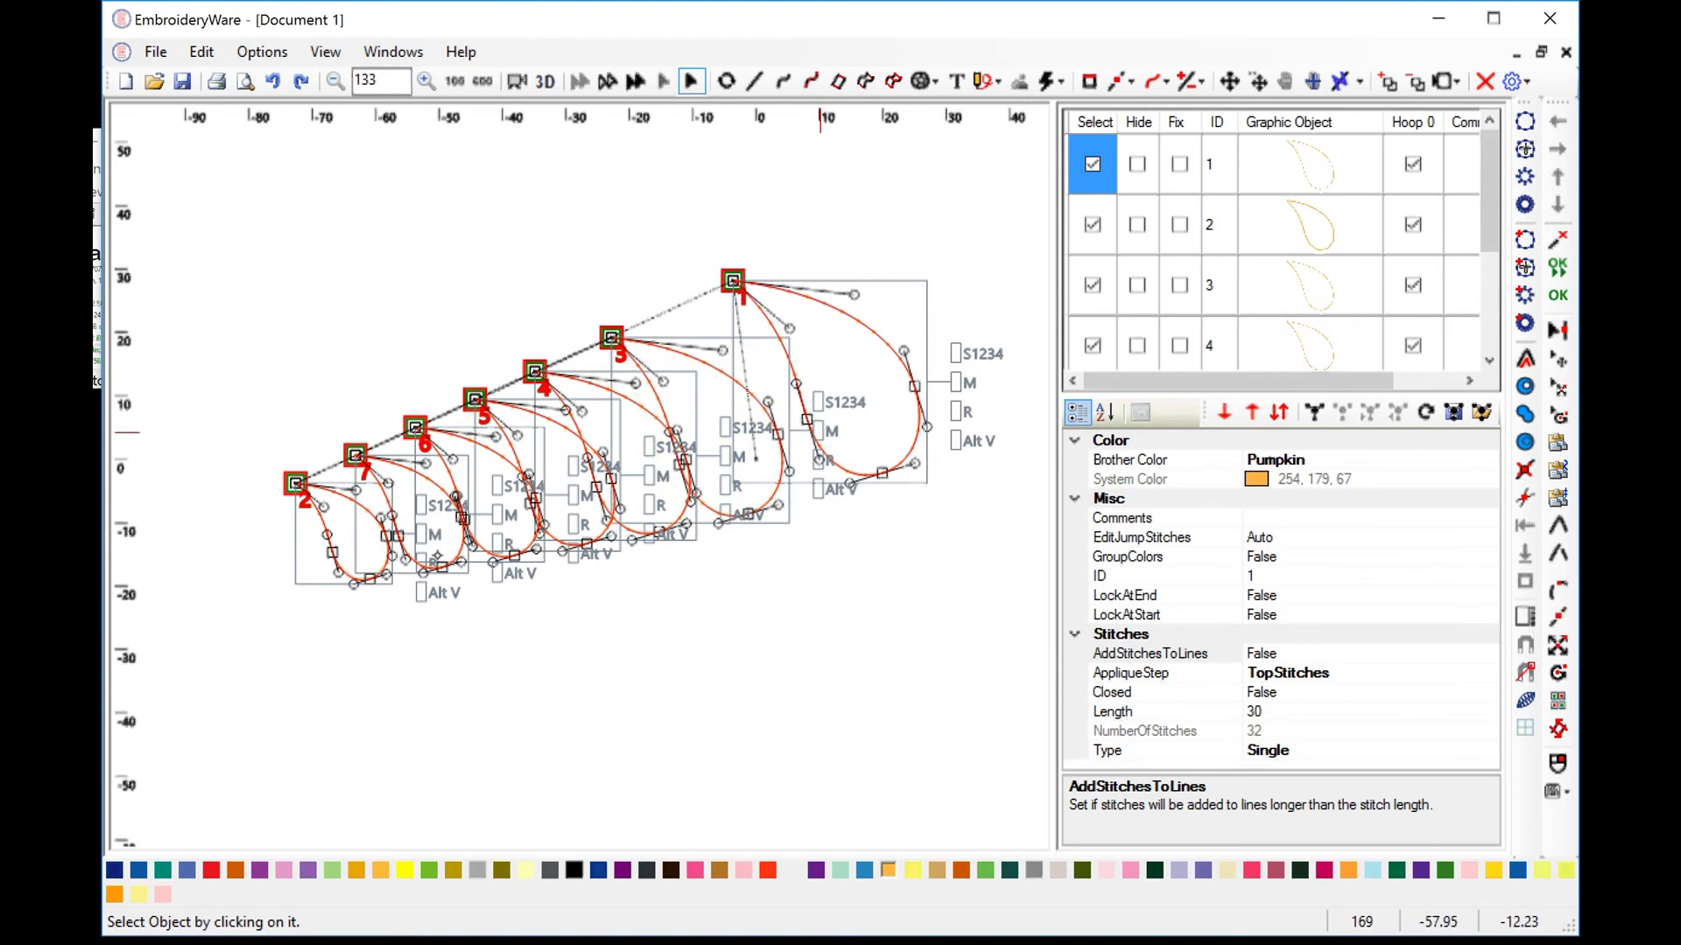
{"action": "left_click_drag", "start_coordinate": [422, 534], "coordinate": [378, 583]}
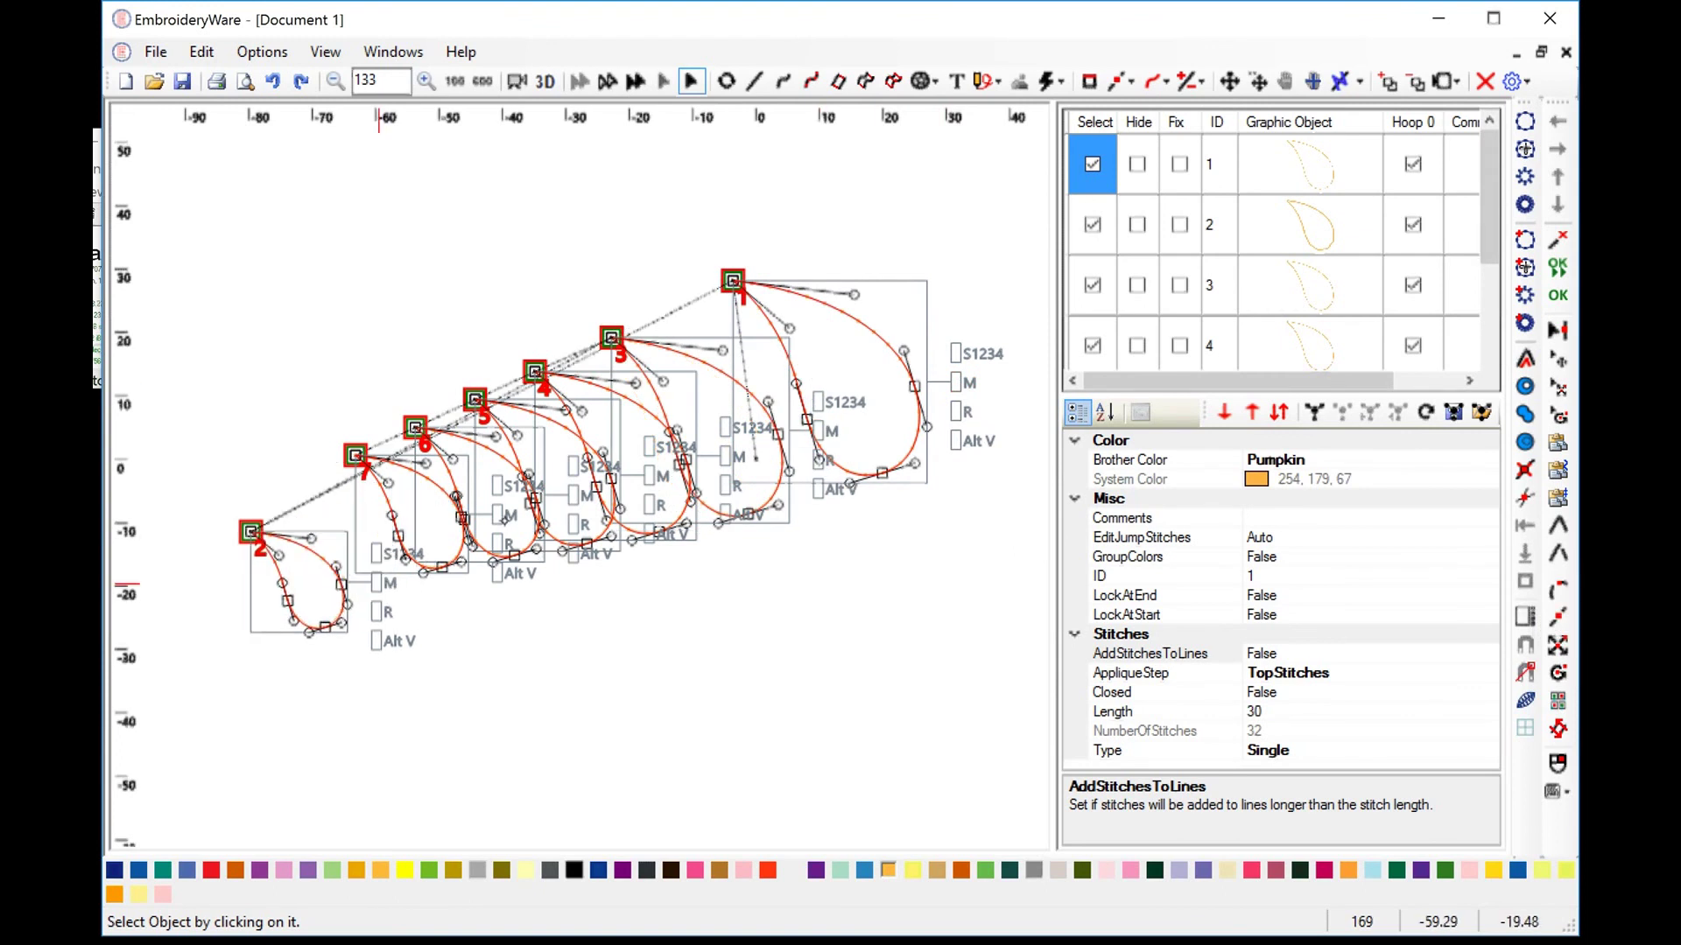
{"action": "mouse_move", "coordinate": [500, 517]}
{"action": "left_mouse_down"}
{"action": "mouse_move", "coordinate": [472, 546]}
{"action": "mouse_move", "coordinate": [482, 536]}
{"action": "left_mouse_up"}
{"action": "mouse_move", "coordinate": [574, 496]}
{"action": "left_mouse_down"}
{"action": "mouse_move", "coordinate": [556, 503]}
{"action": "mouse_move", "coordinate": [813, 410]}
{"action": "mouse_move", "coordinate": [552, 500]}
{"action": "left_mouse_up"}
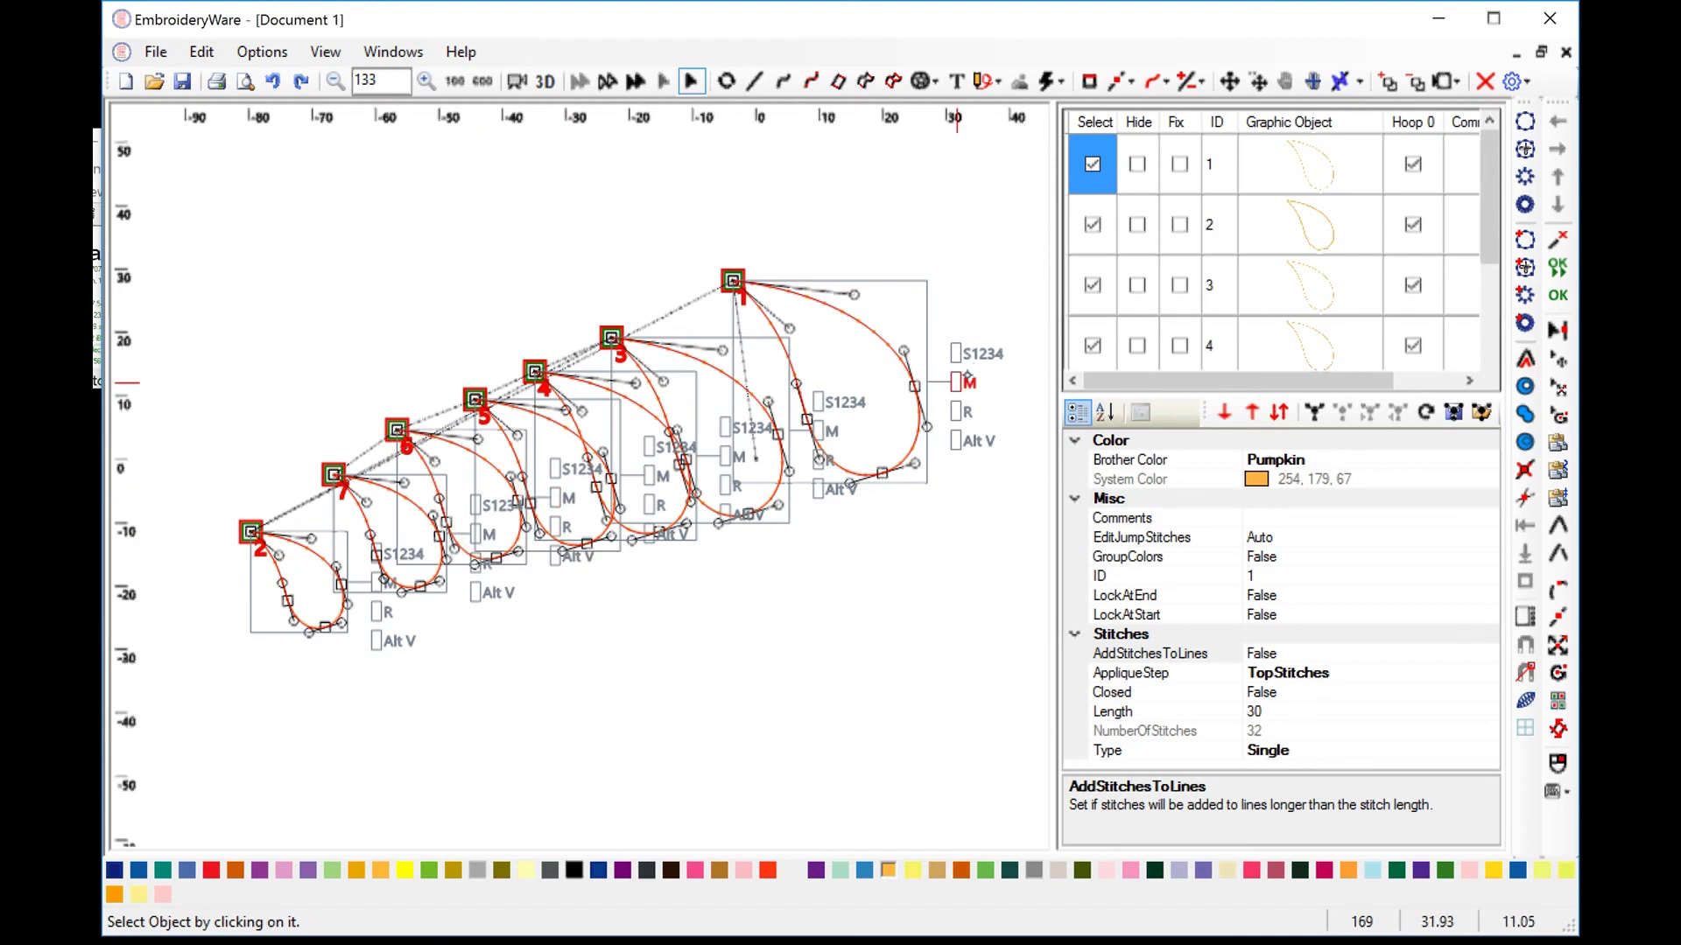
Even out the row by moving paisley 1's tip to about (5, 36), adjusting paisleys 3, 4, 5 and 7, and switch on 3D rendering.
{"action": "left_click_drag", "start_coordinate": [967, 376], "coordinate": [1013, 332]}
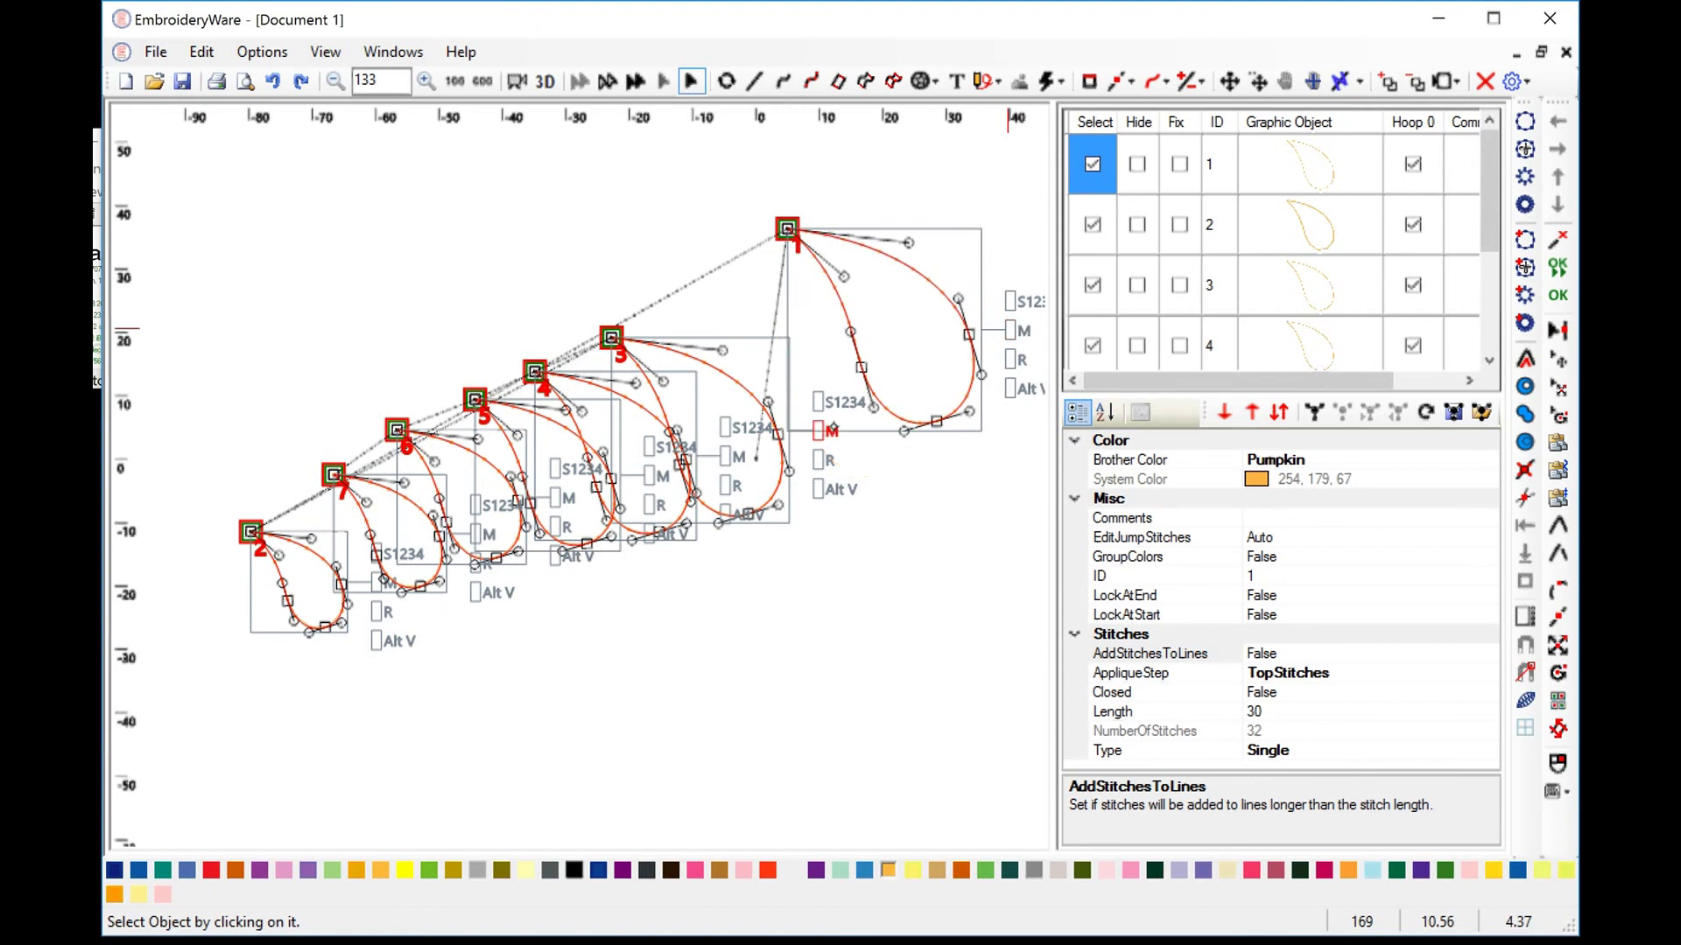
{"action": "left_click_drag", "start_coordinate": [831, 430], "coordinate": [905, 392]}
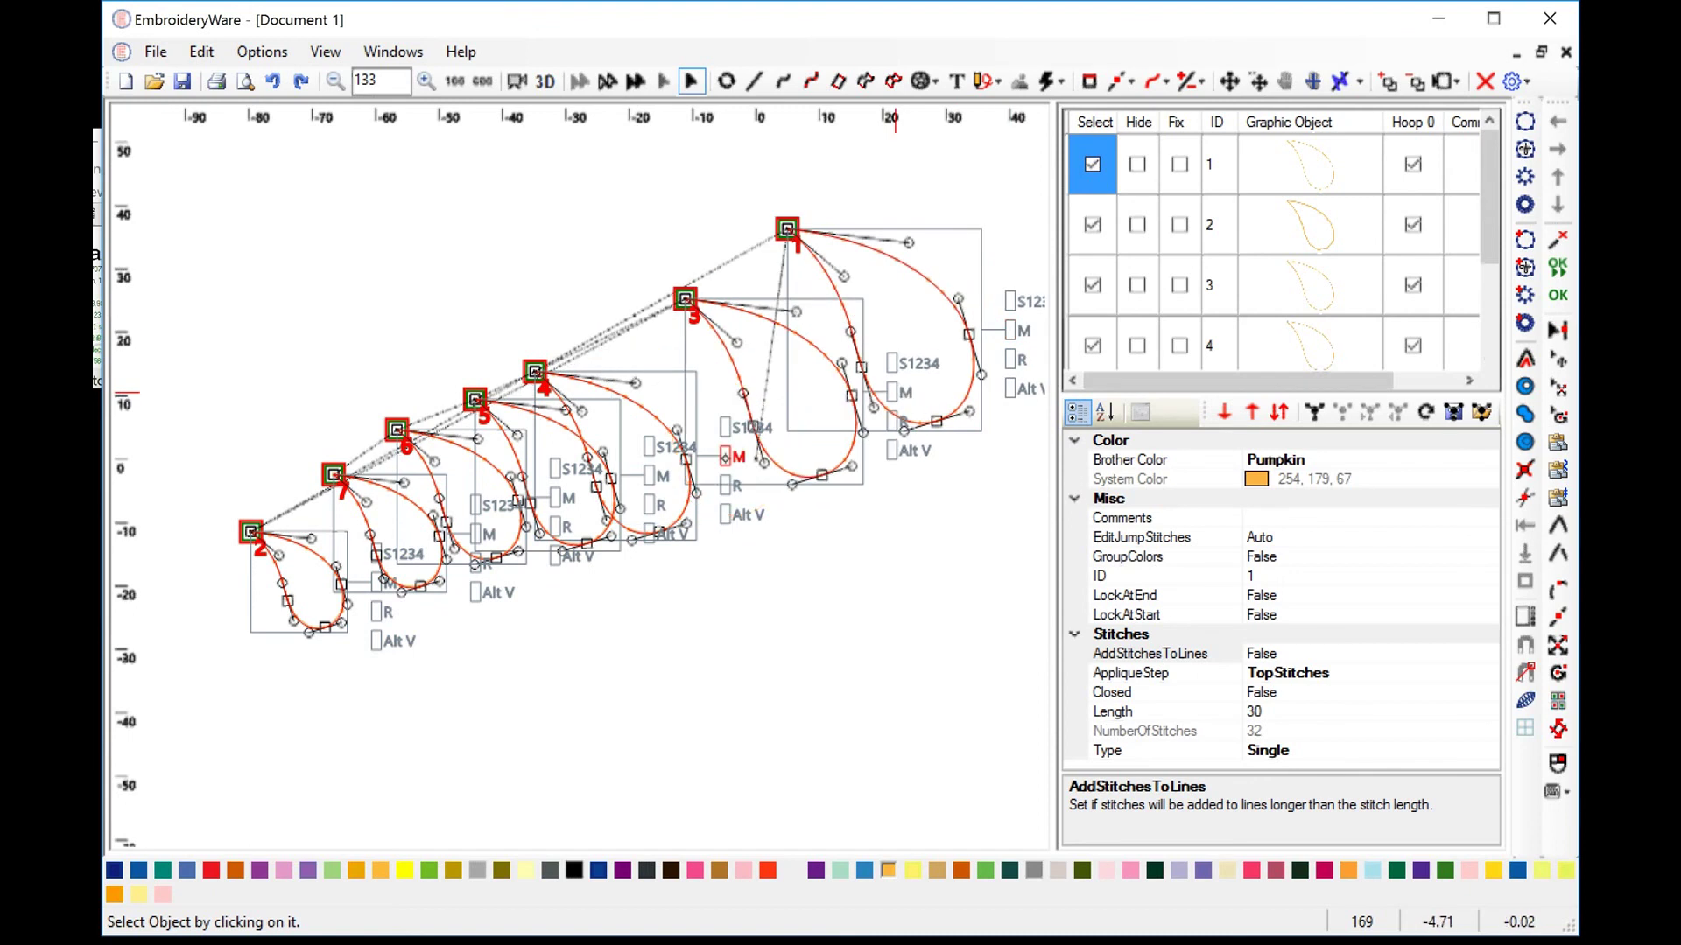
{"action": "left_click_drag", "start_coordinate": [726, 457], "coordinate": [774, 432]}
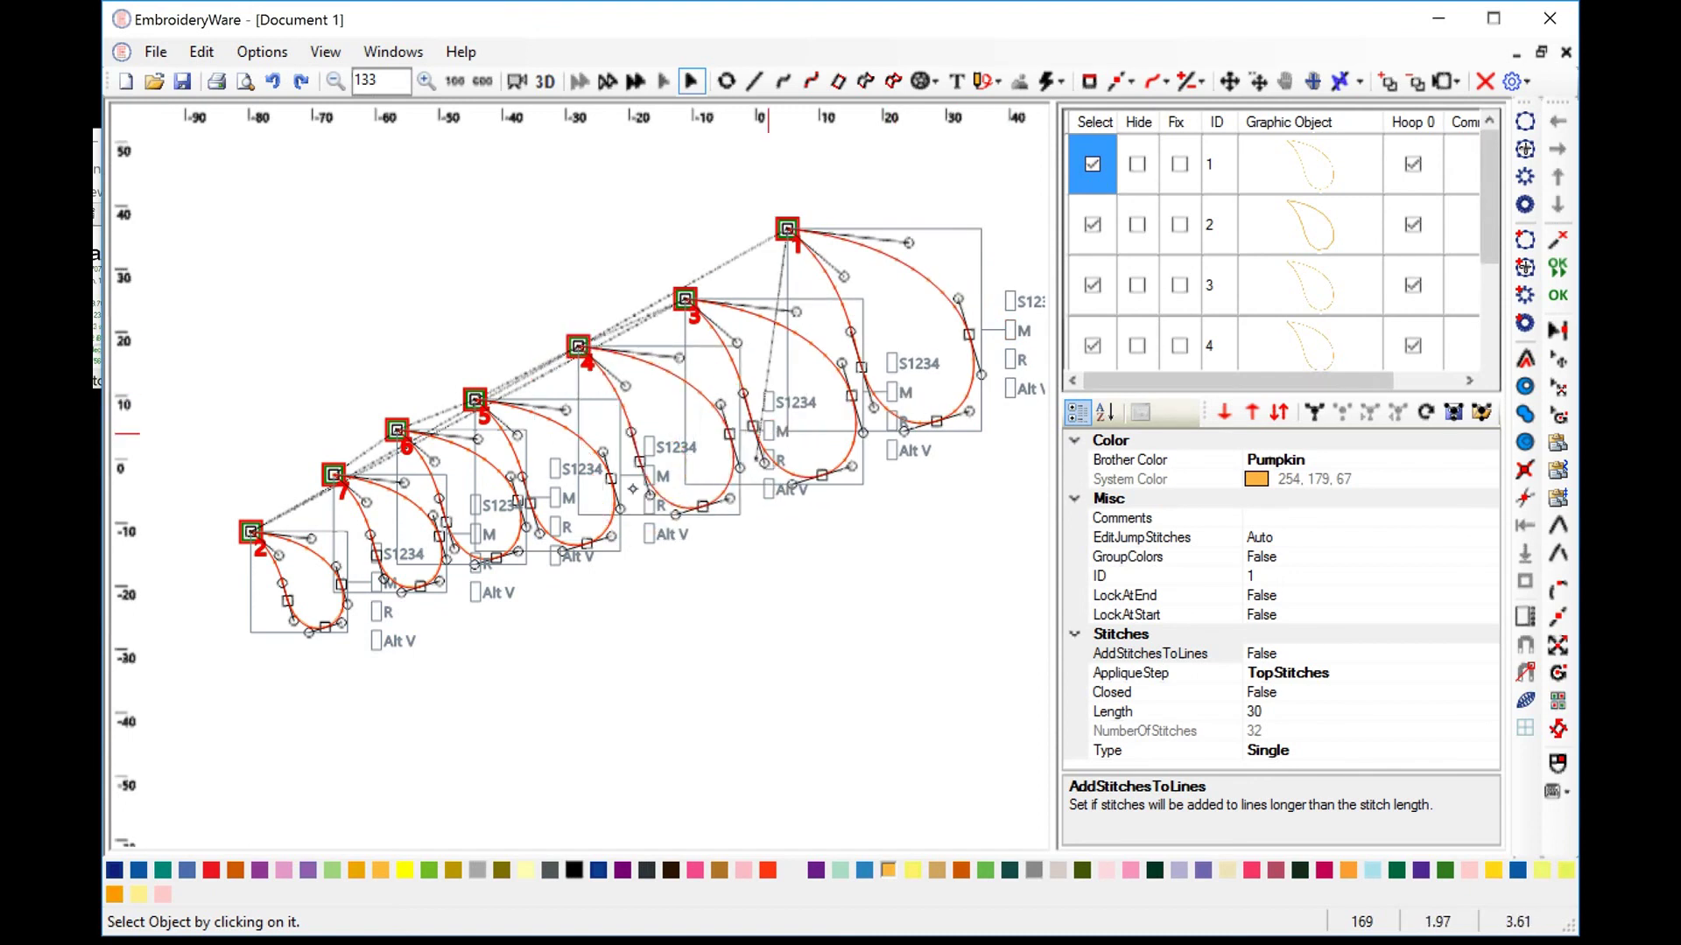
{"action": "left_click_drag", "start_coordinate": [649, 475], "coordinate": [662, 469]}
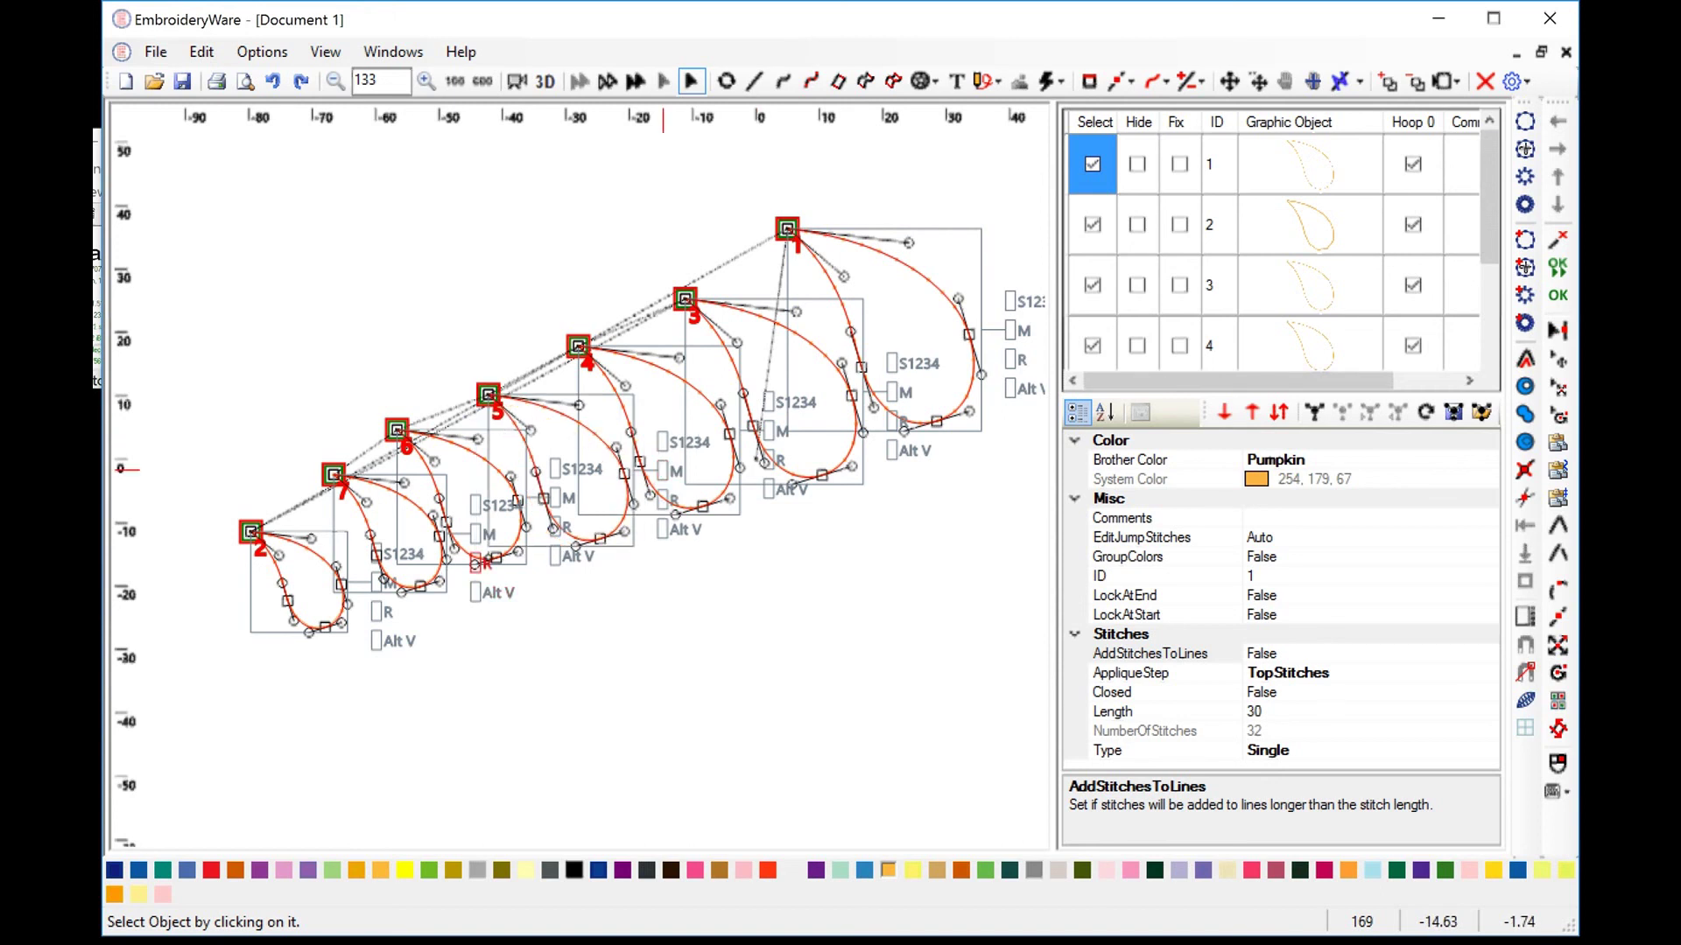
{"action": "left_click_drag", "start_coordinate": [477, 534], "coordinate": [466, 541]}
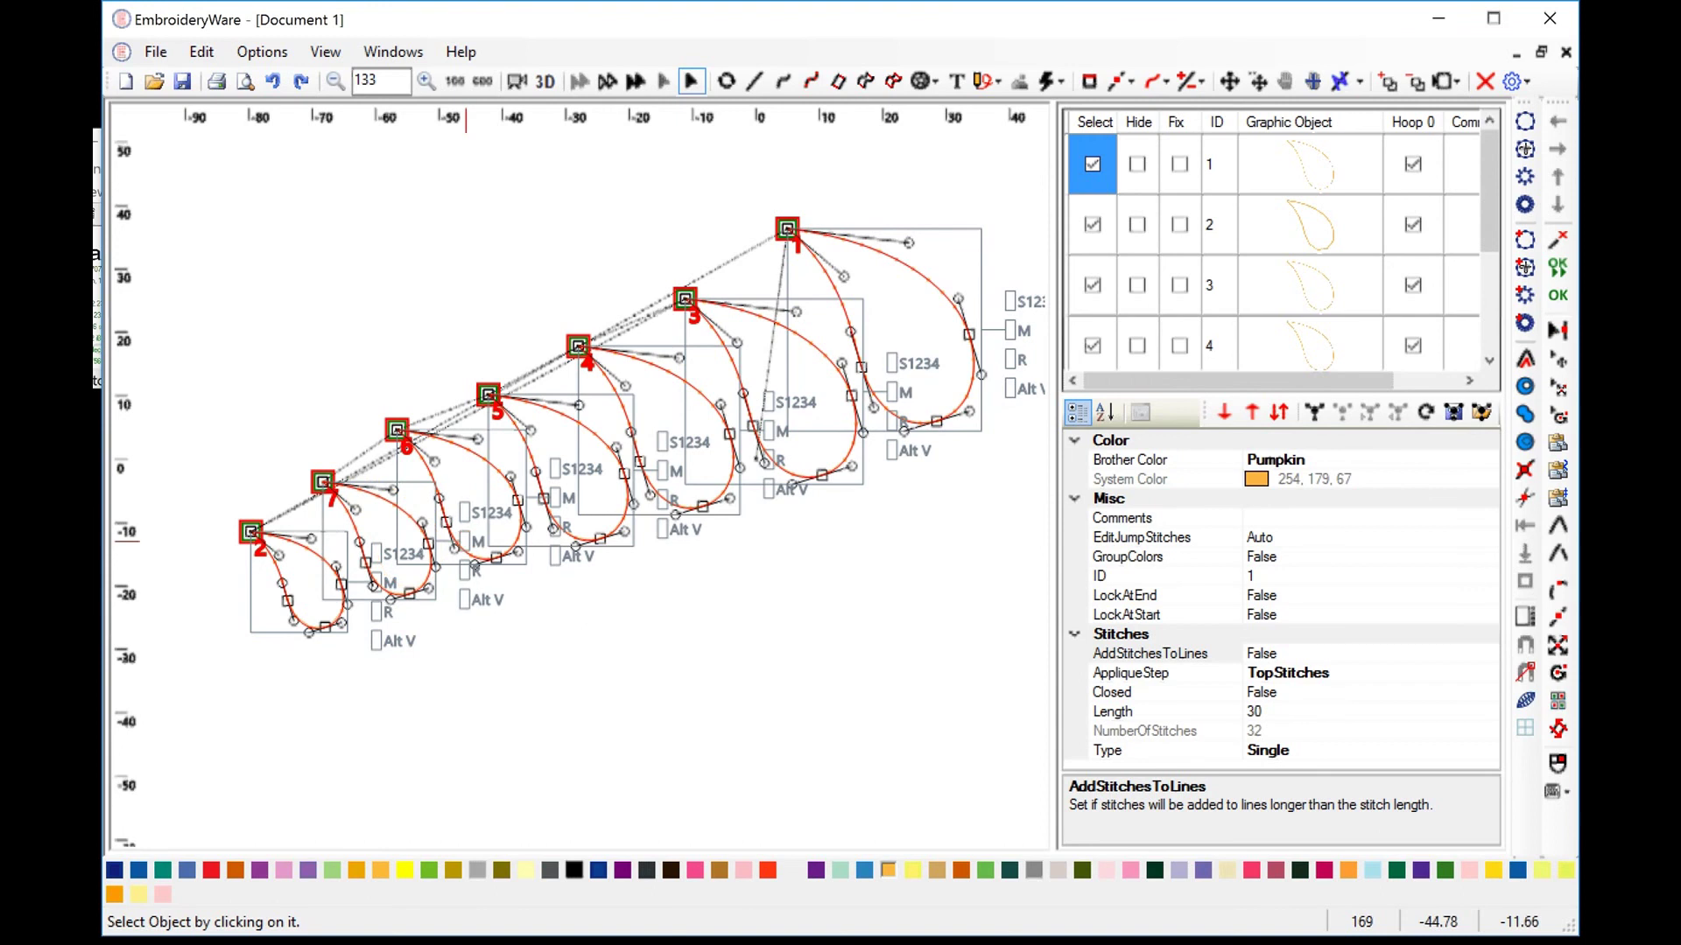
{"action": "left_click", "coordinate": [545, 81]}
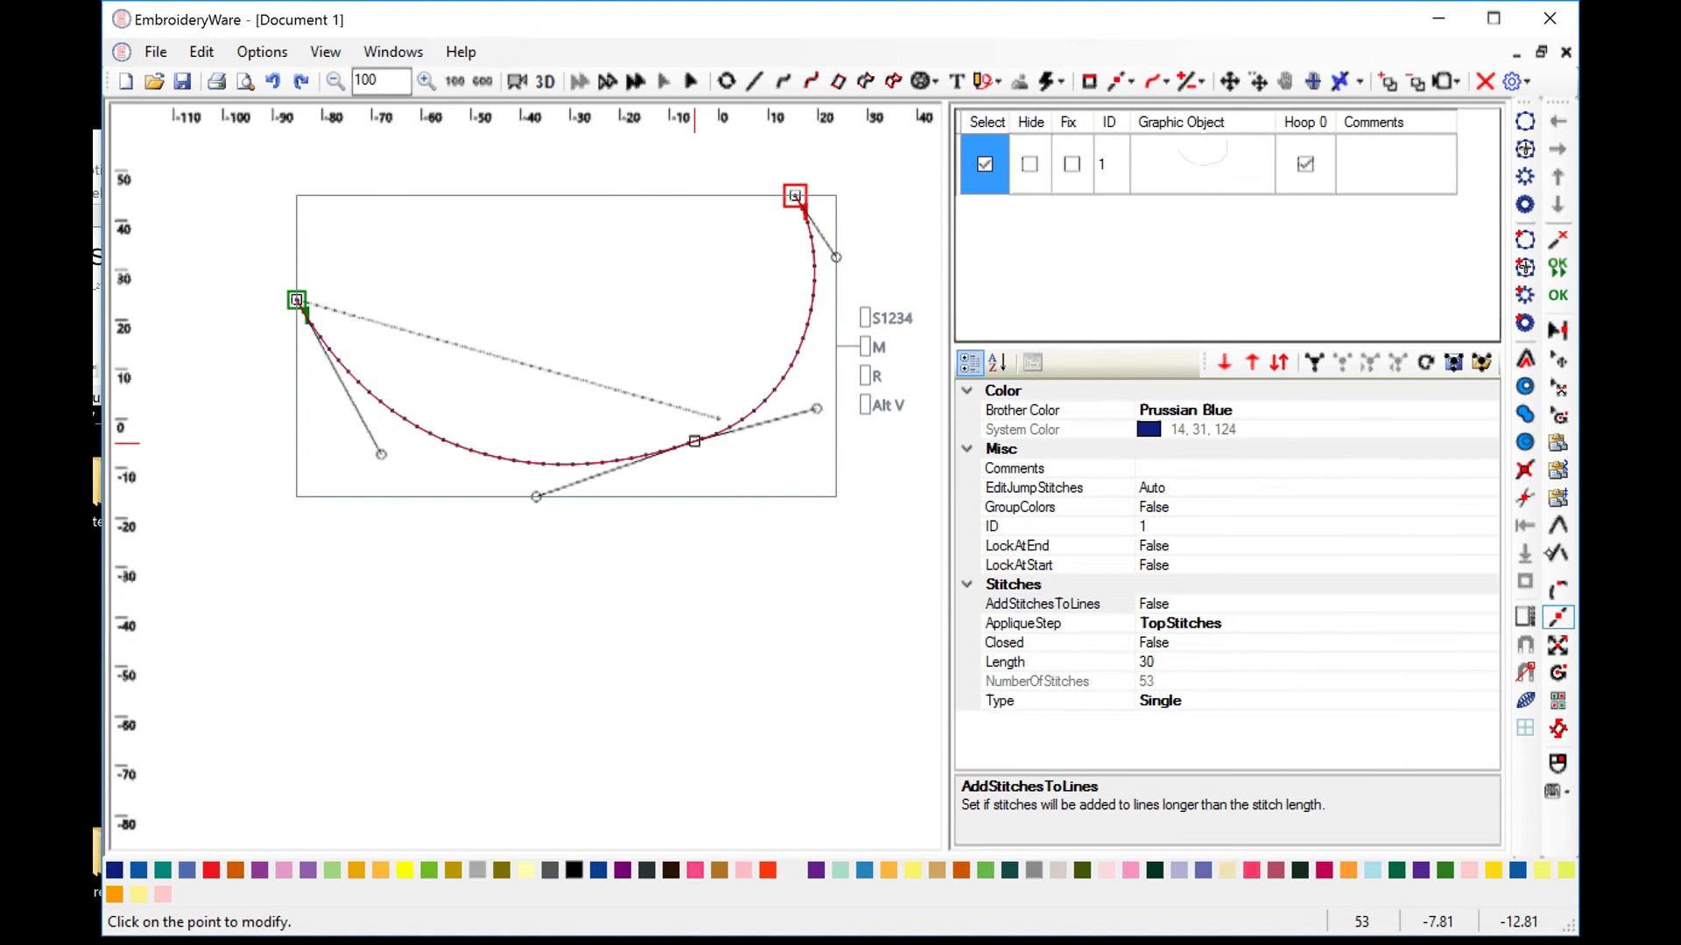
Hide the curve's quick edit handles and apply the 2_5 EStich Heavy stitch pattern, flipped to the curve's outer side.
{"action": "left_click", "coordinate": [1528, 616]}
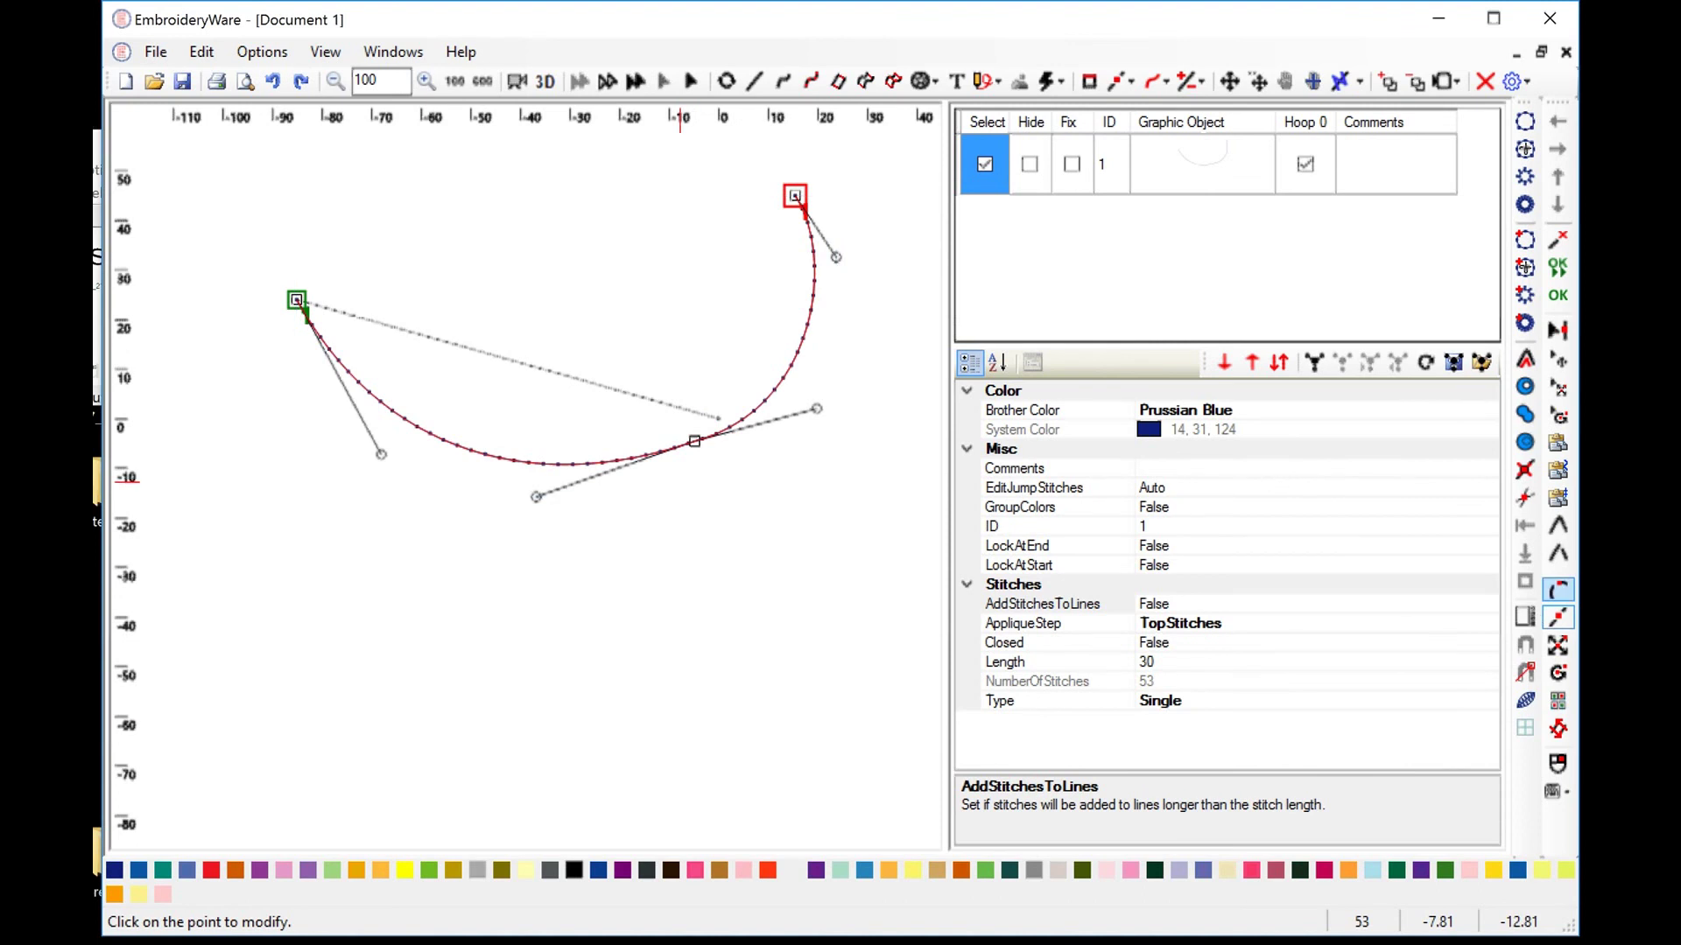
{"action": "left_click", "coordinate": [1557, 618]}
{"action": "left_click", "coordinate": [1050, 81]}
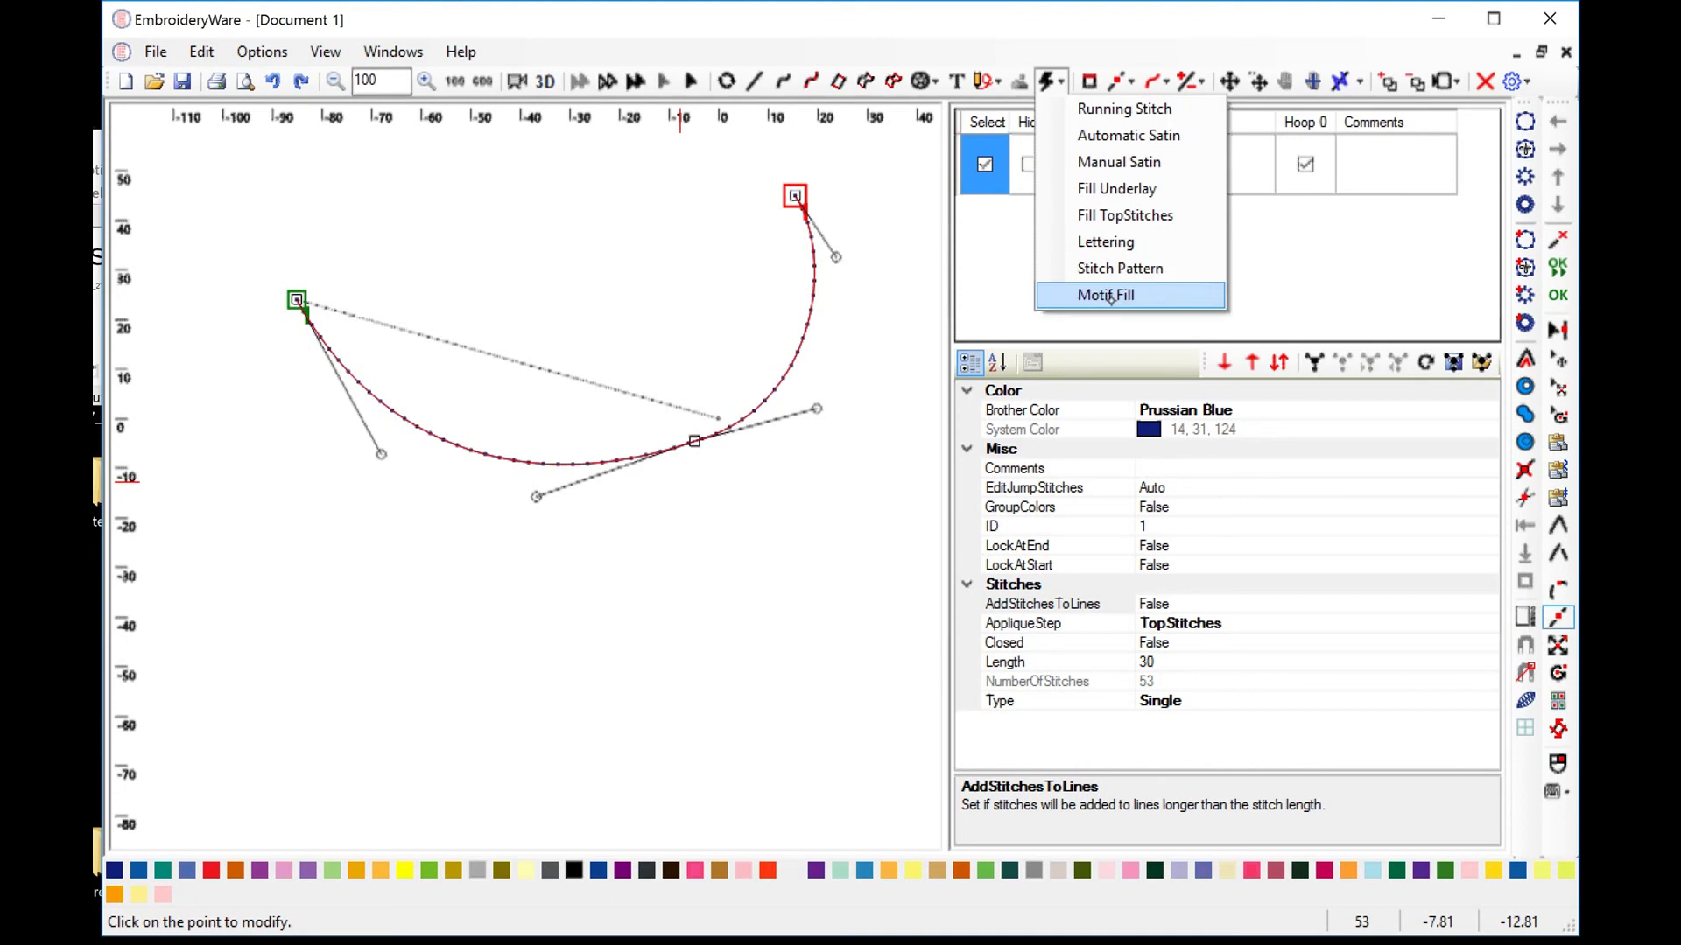
{"action": "left_click", "coordinate": [1142, 269]}
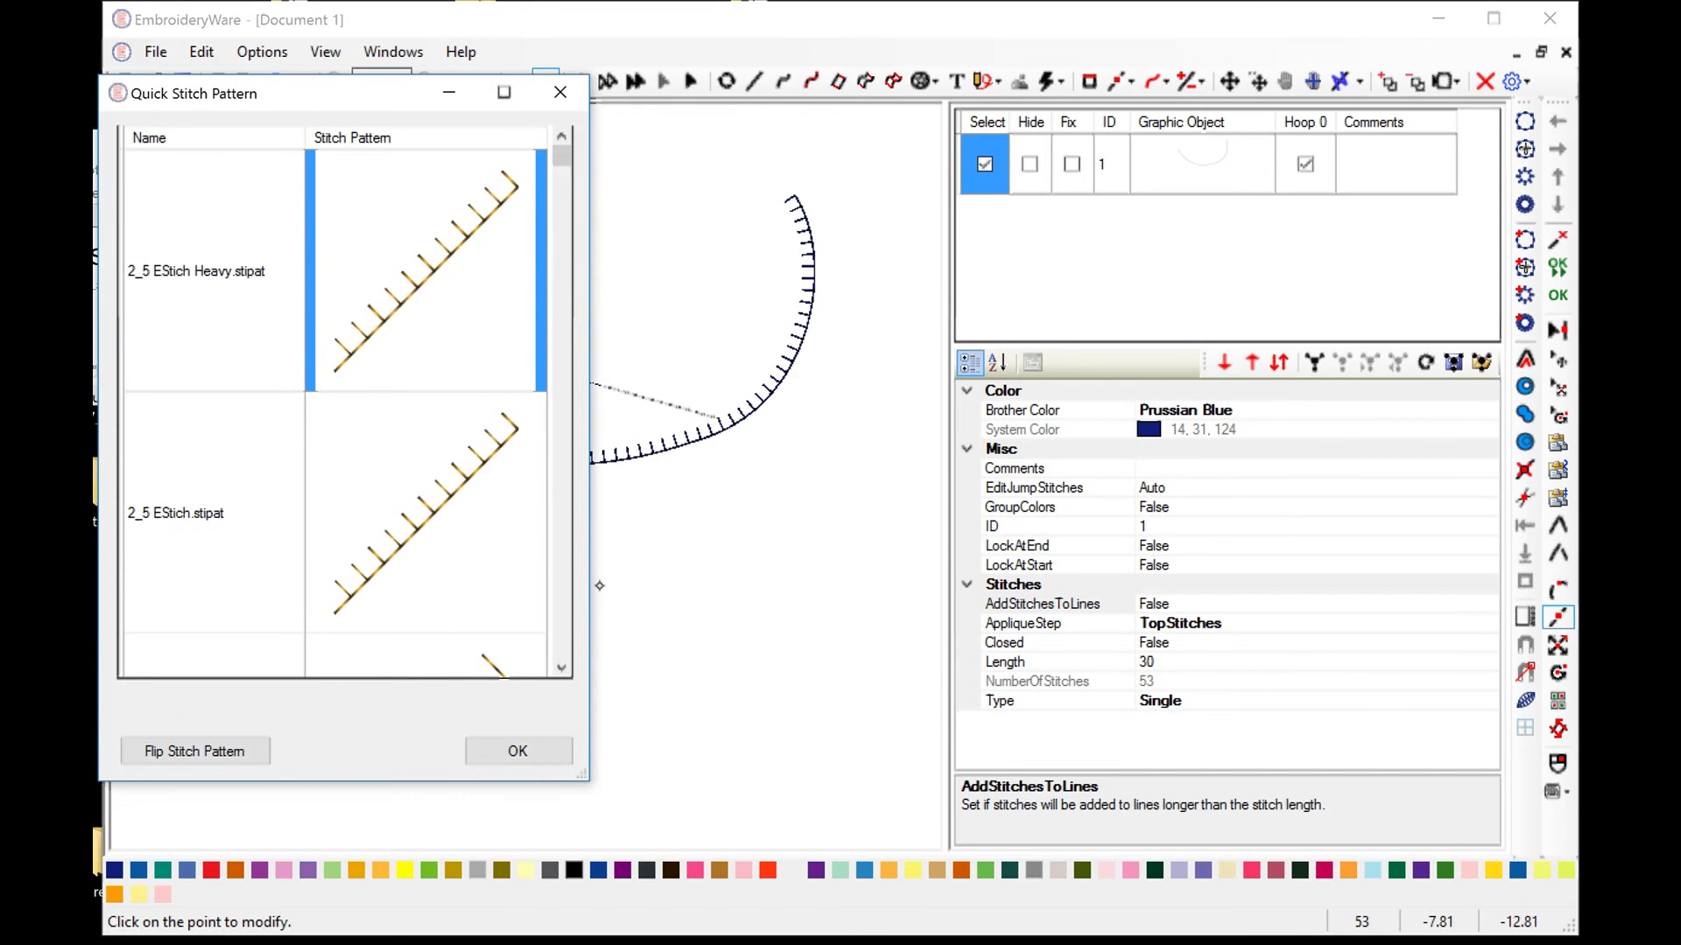
{"action": "left_click", "coordinate": [223, 751]}
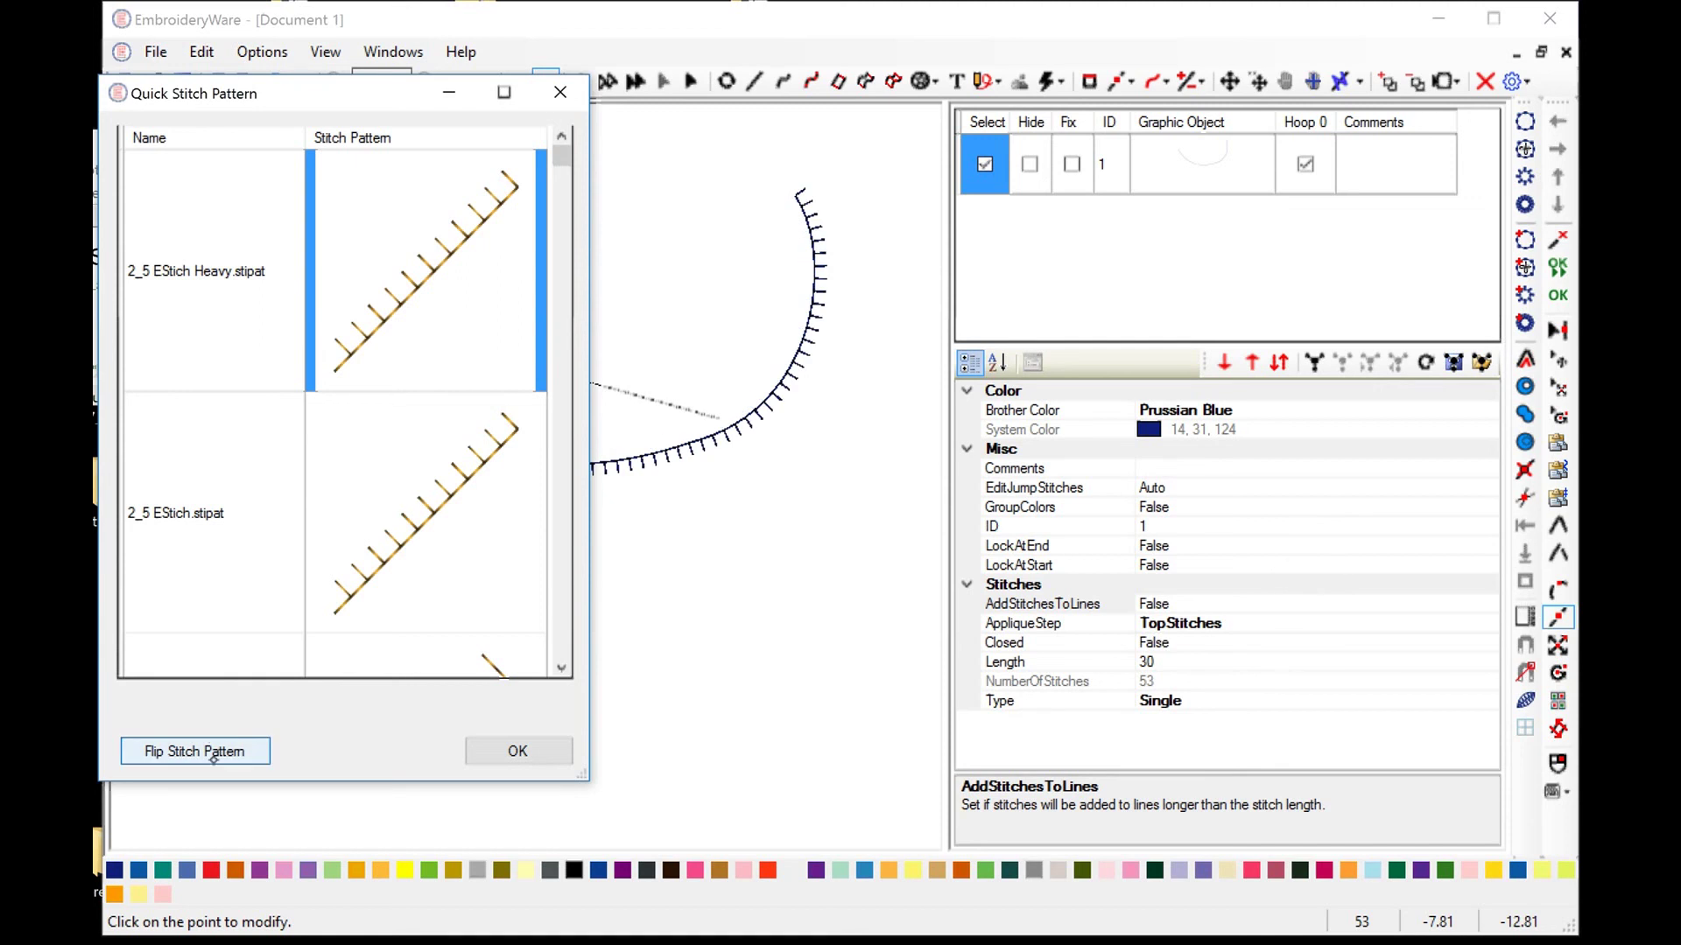
{"action": "left_click", "coordinate": [545, 742]}
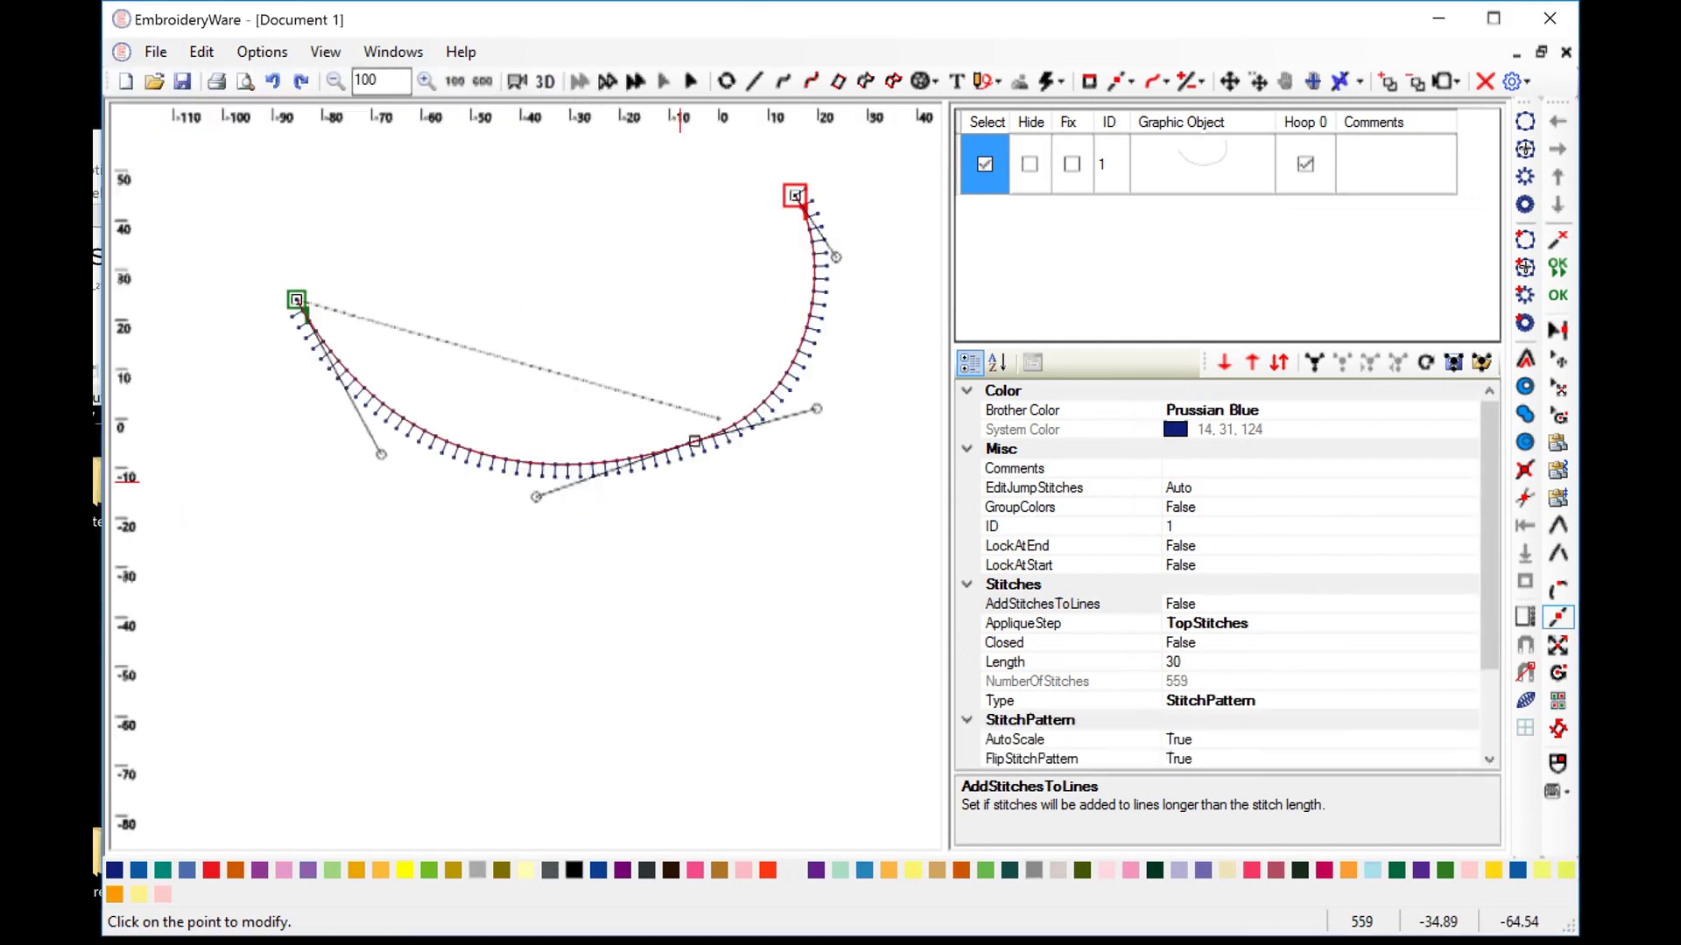
Reverse the curve's point order from its upper-right end point, and reverse it a second time to restore the original order.
{"action": "left_click", "coordinate": [1558, 729]}
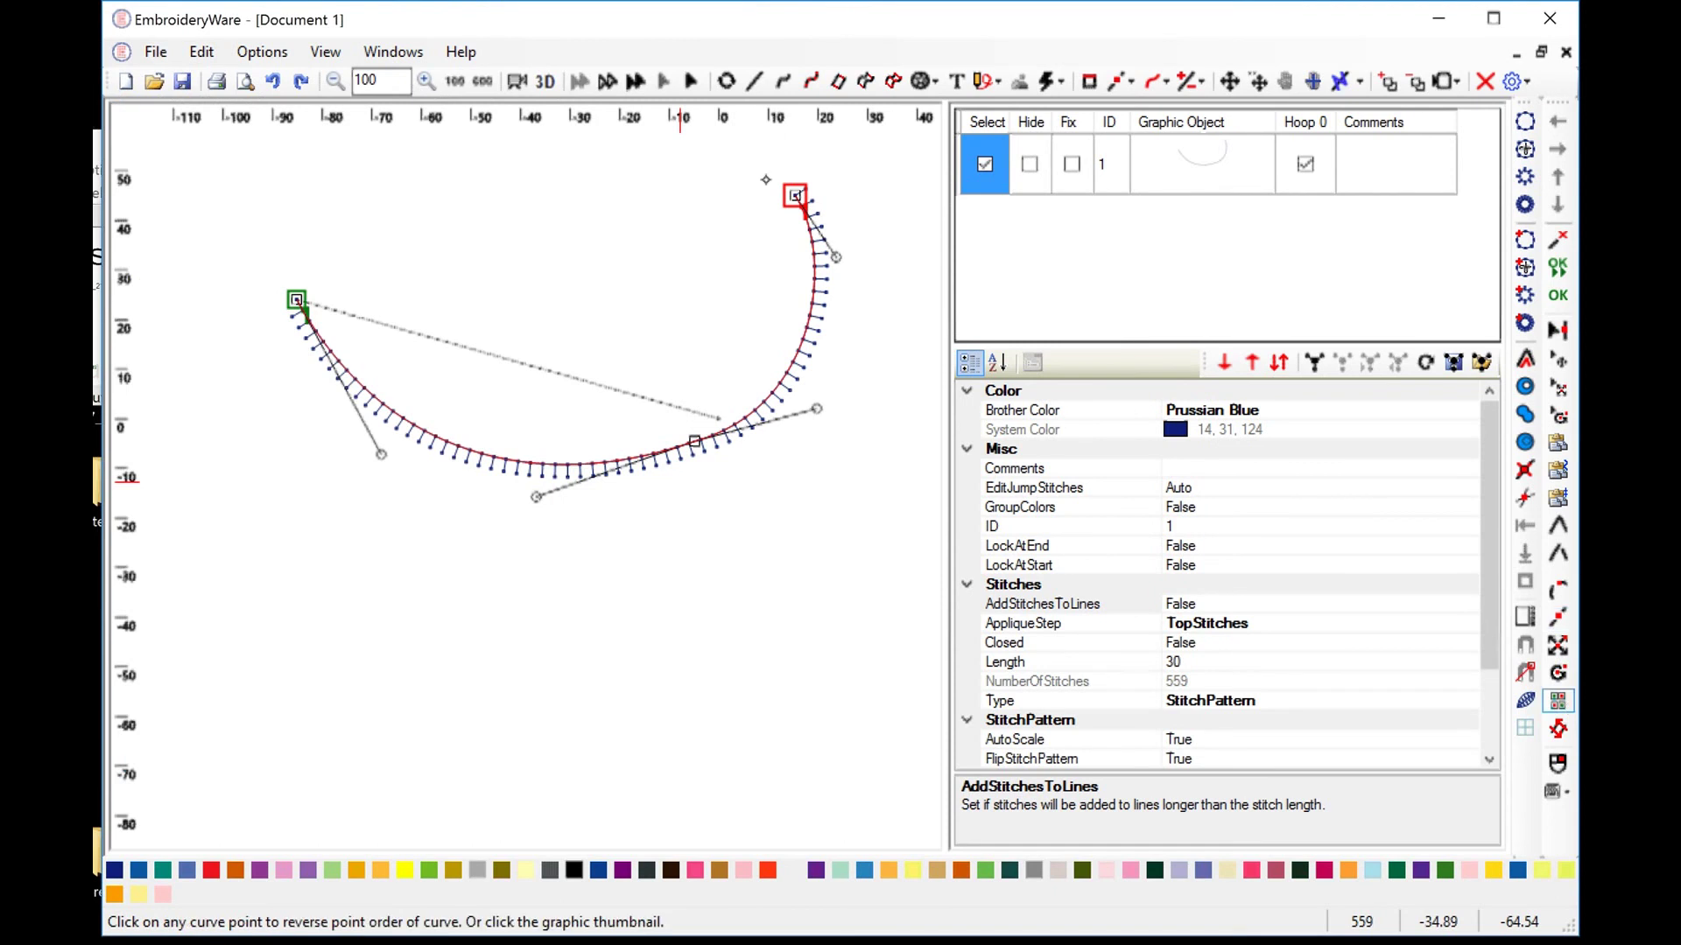
{"action": "left_click", "coordinate": [796, 194]}
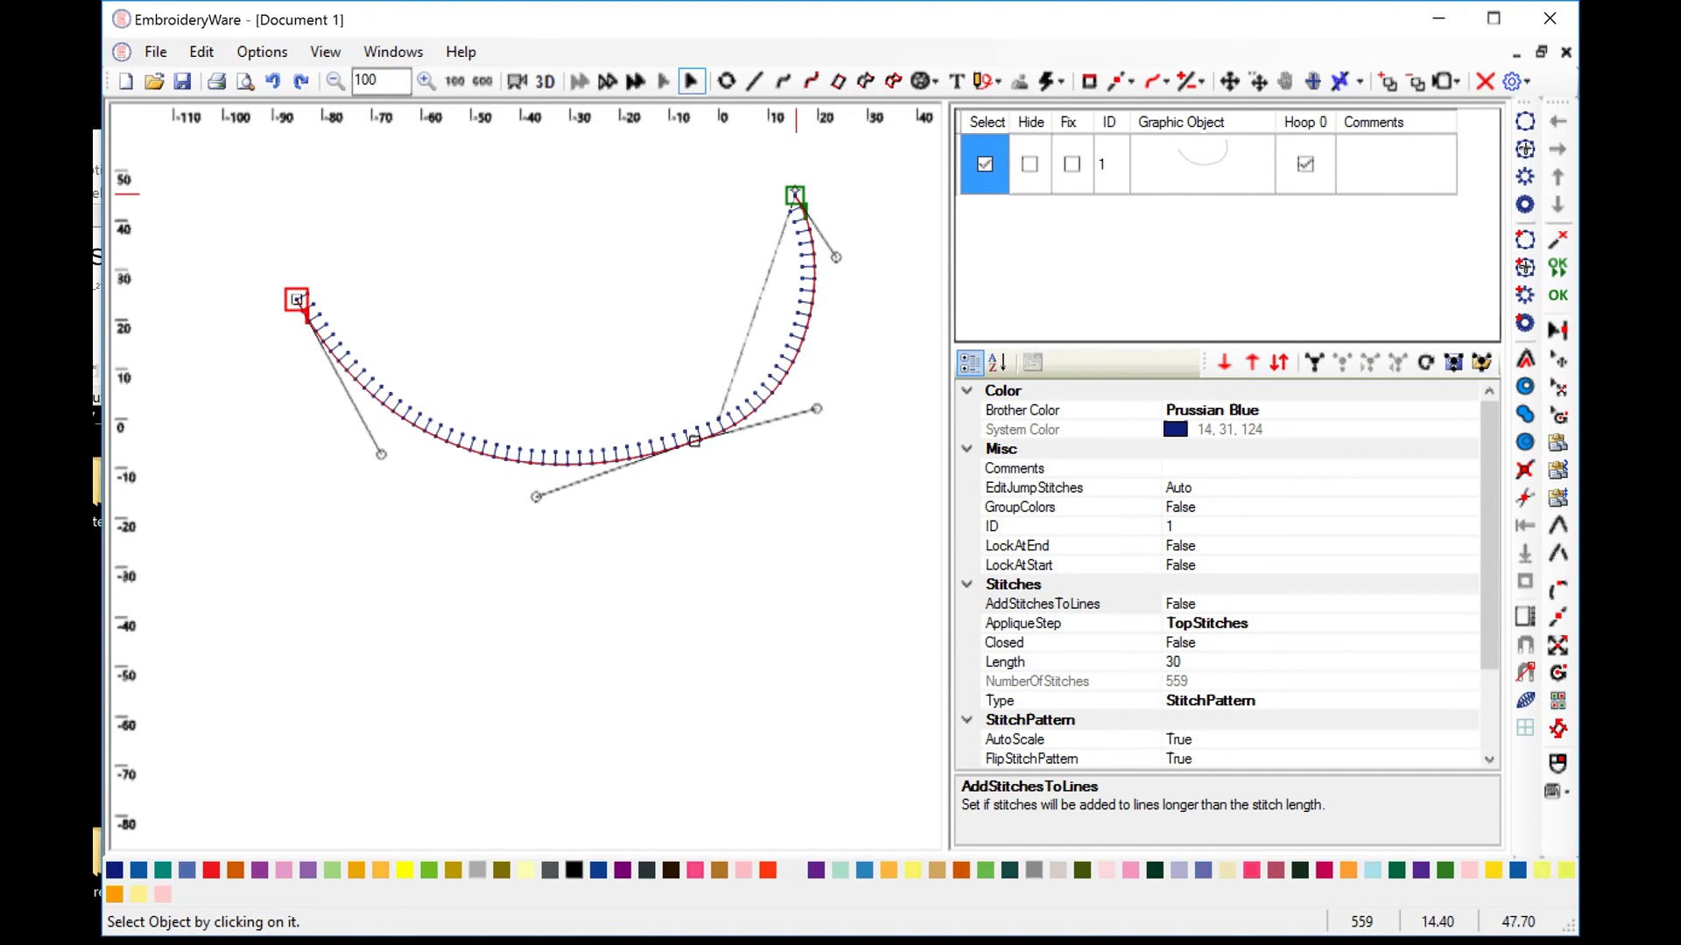
{"action": "left_click", "coordinate": [1558, 699]}
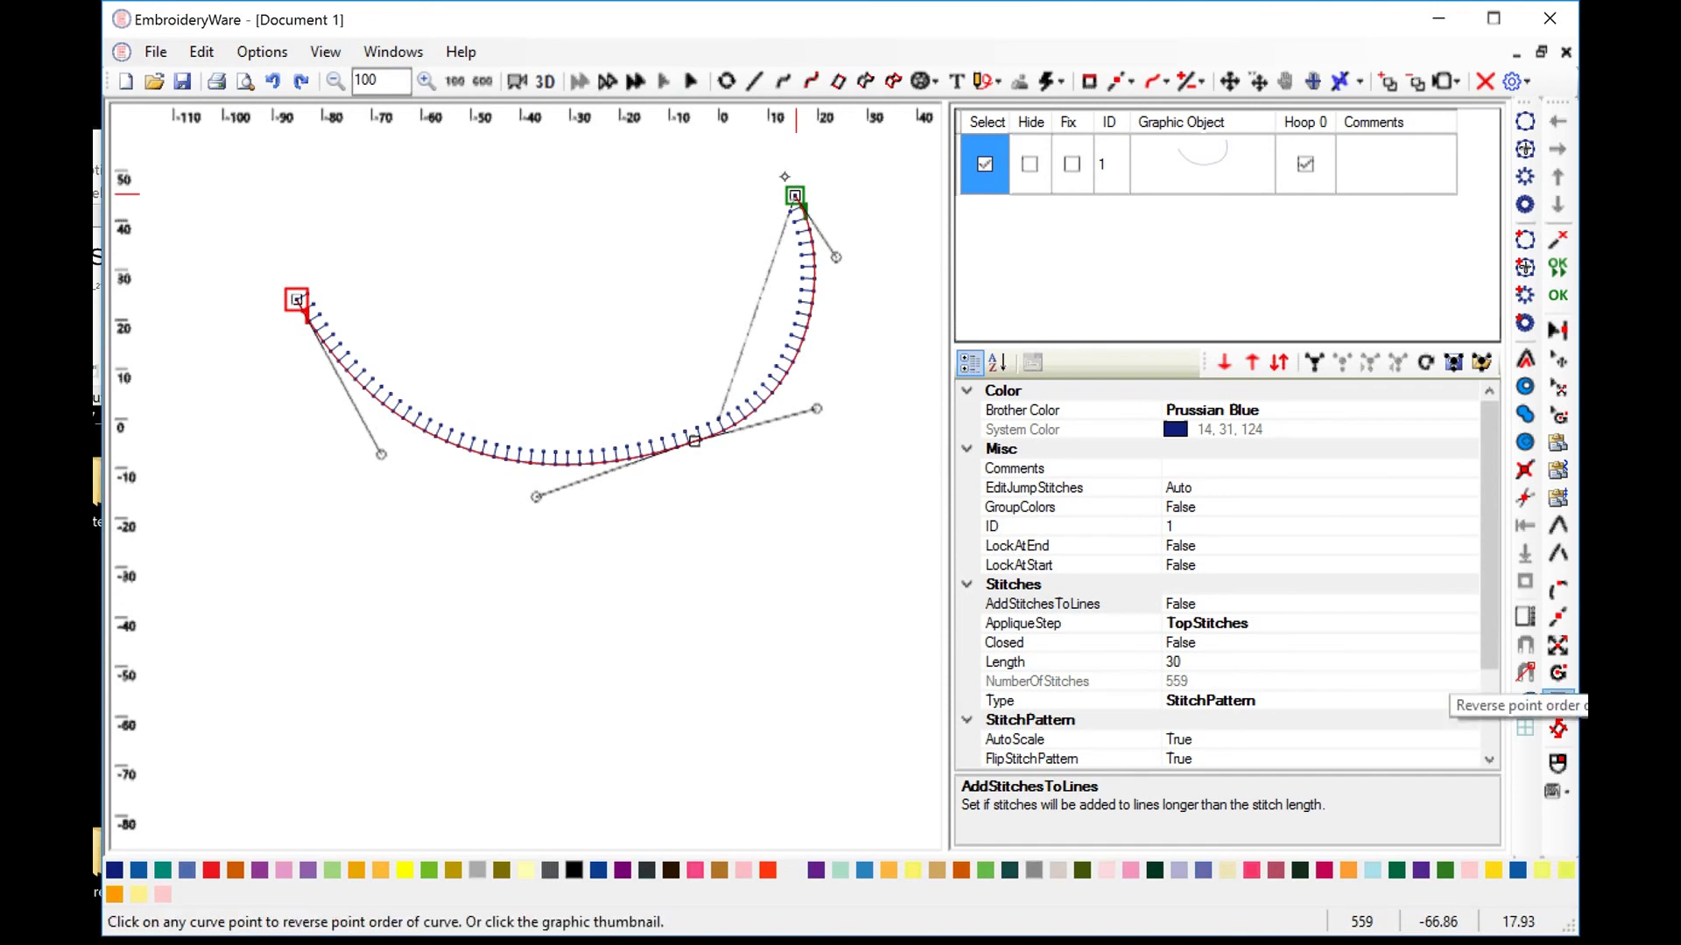
{"action": "left_click", "coordinate": [804, 220]}
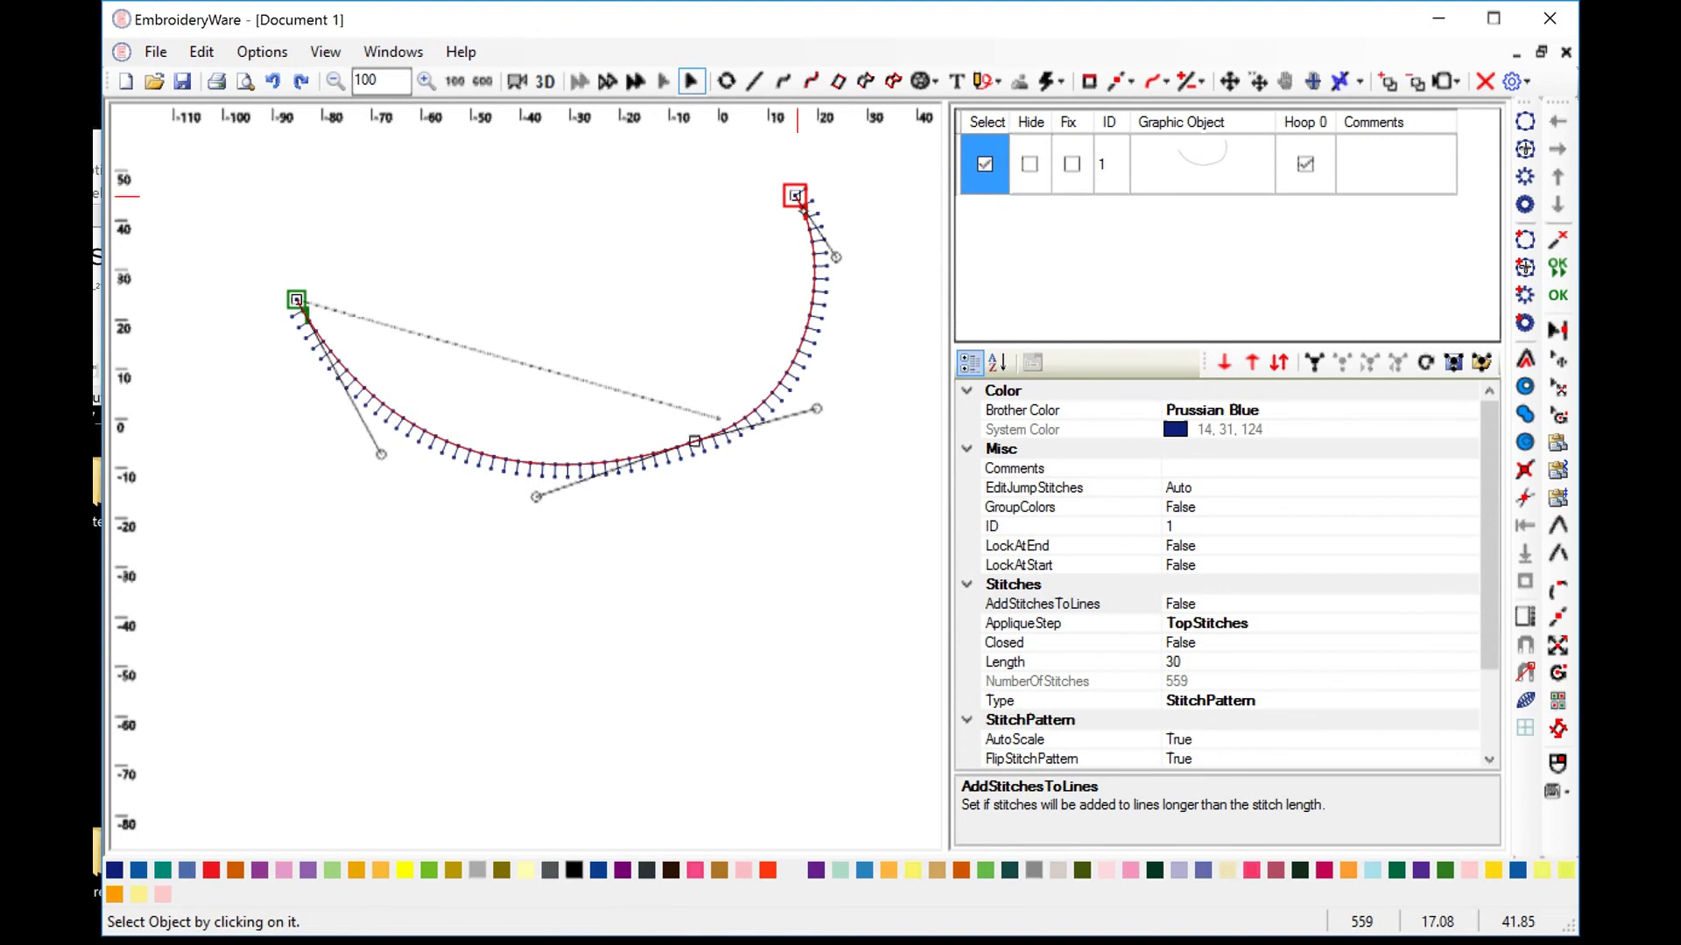
Set the curve's FlipStitchPattern property to False, and set it back to True.
{"action": "scroll", "coordinate": [1225, 578], "scroll_direction": "down", "scroll_amount": 2}
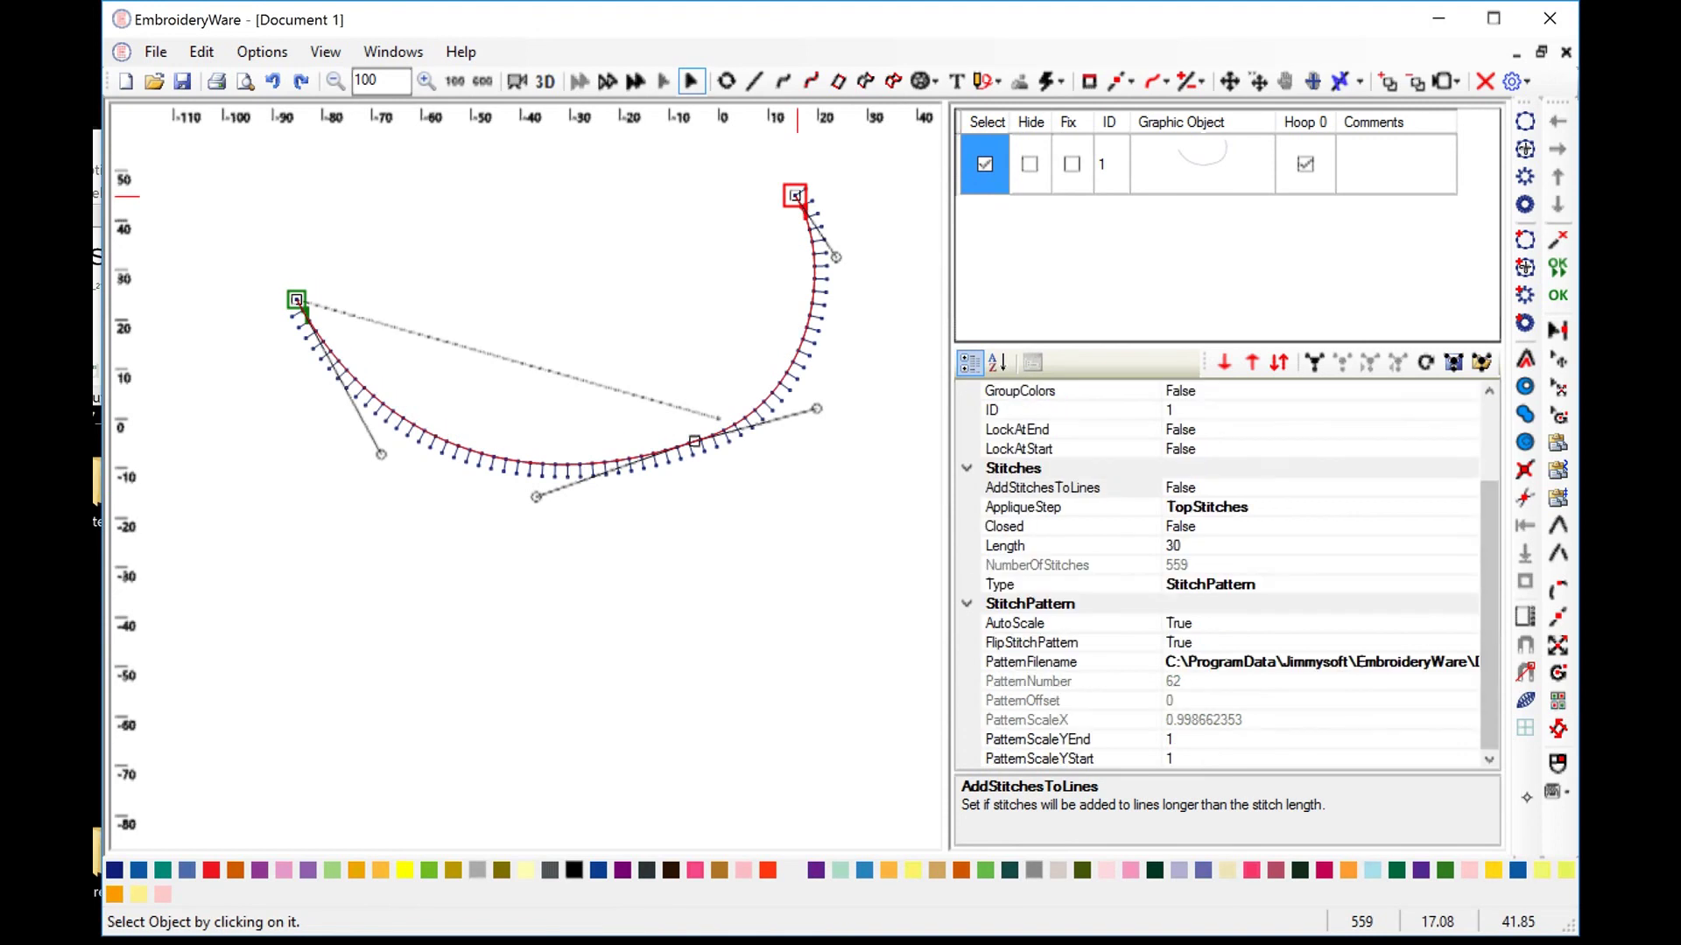
{"action": "scroll", "coordinate": [1514, 477], "scroll_direction": "up", "scroll_amount": 2}
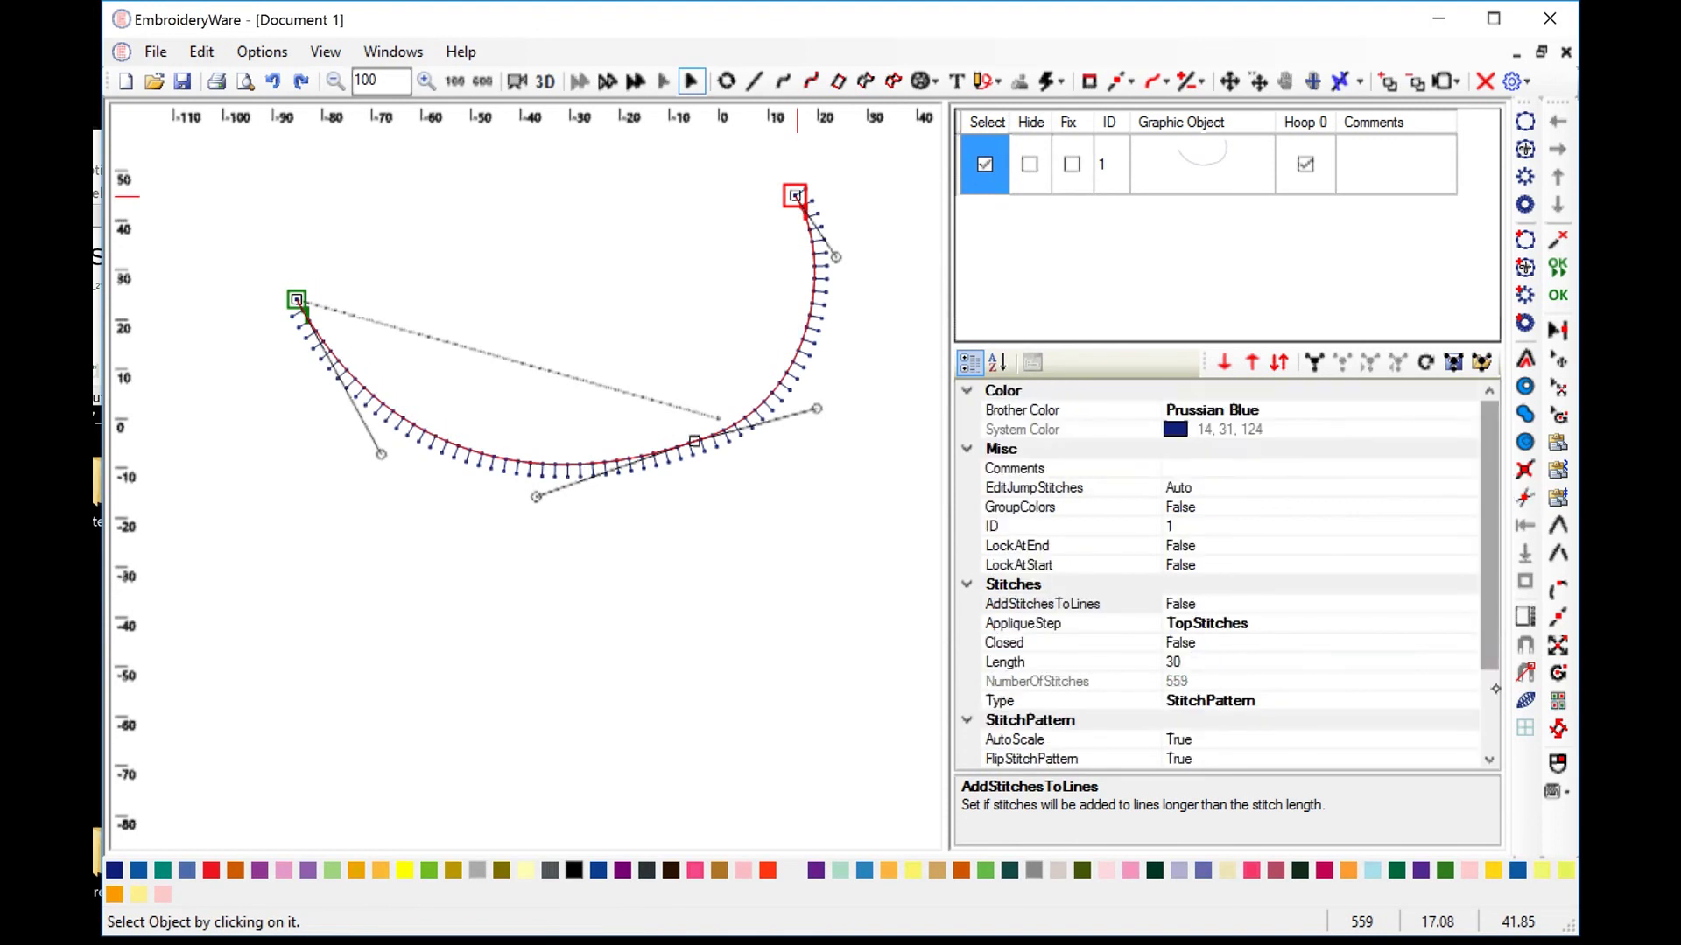
{"action": "scroll", "coordinate": [1487, 677], "scroll_direction": "down", "scroll_amount": 2}
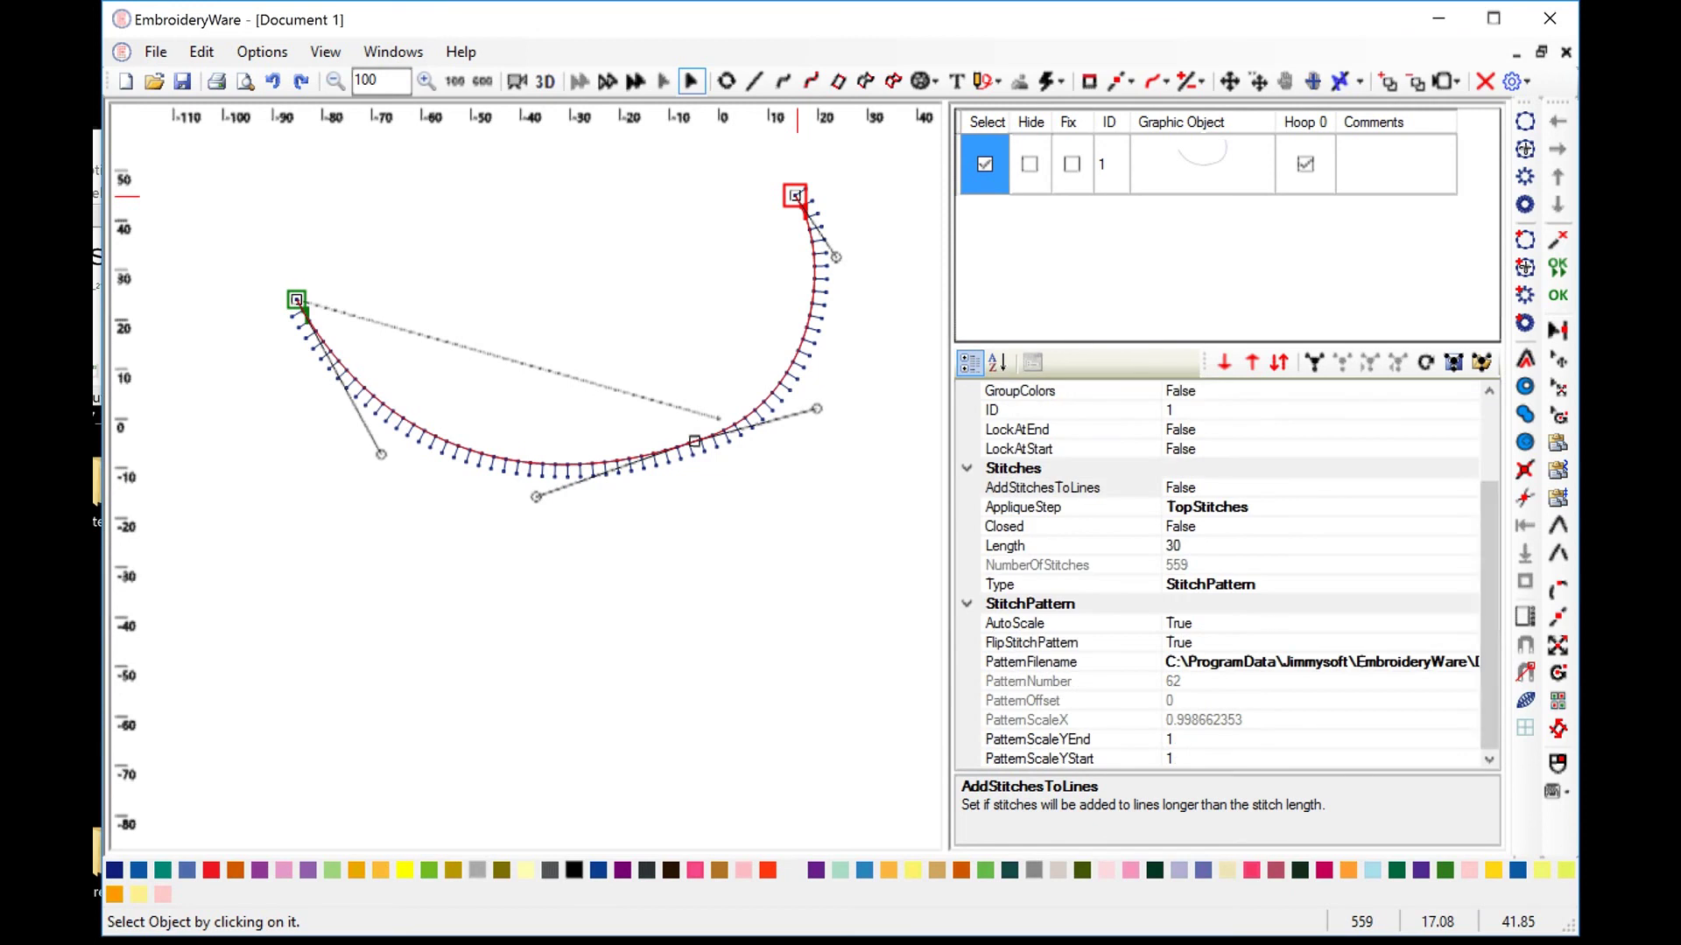
{"action": "left_click", "coordinate": [1341, 645]}
{"action": "left_click", "coordinate": [1468, 642]}
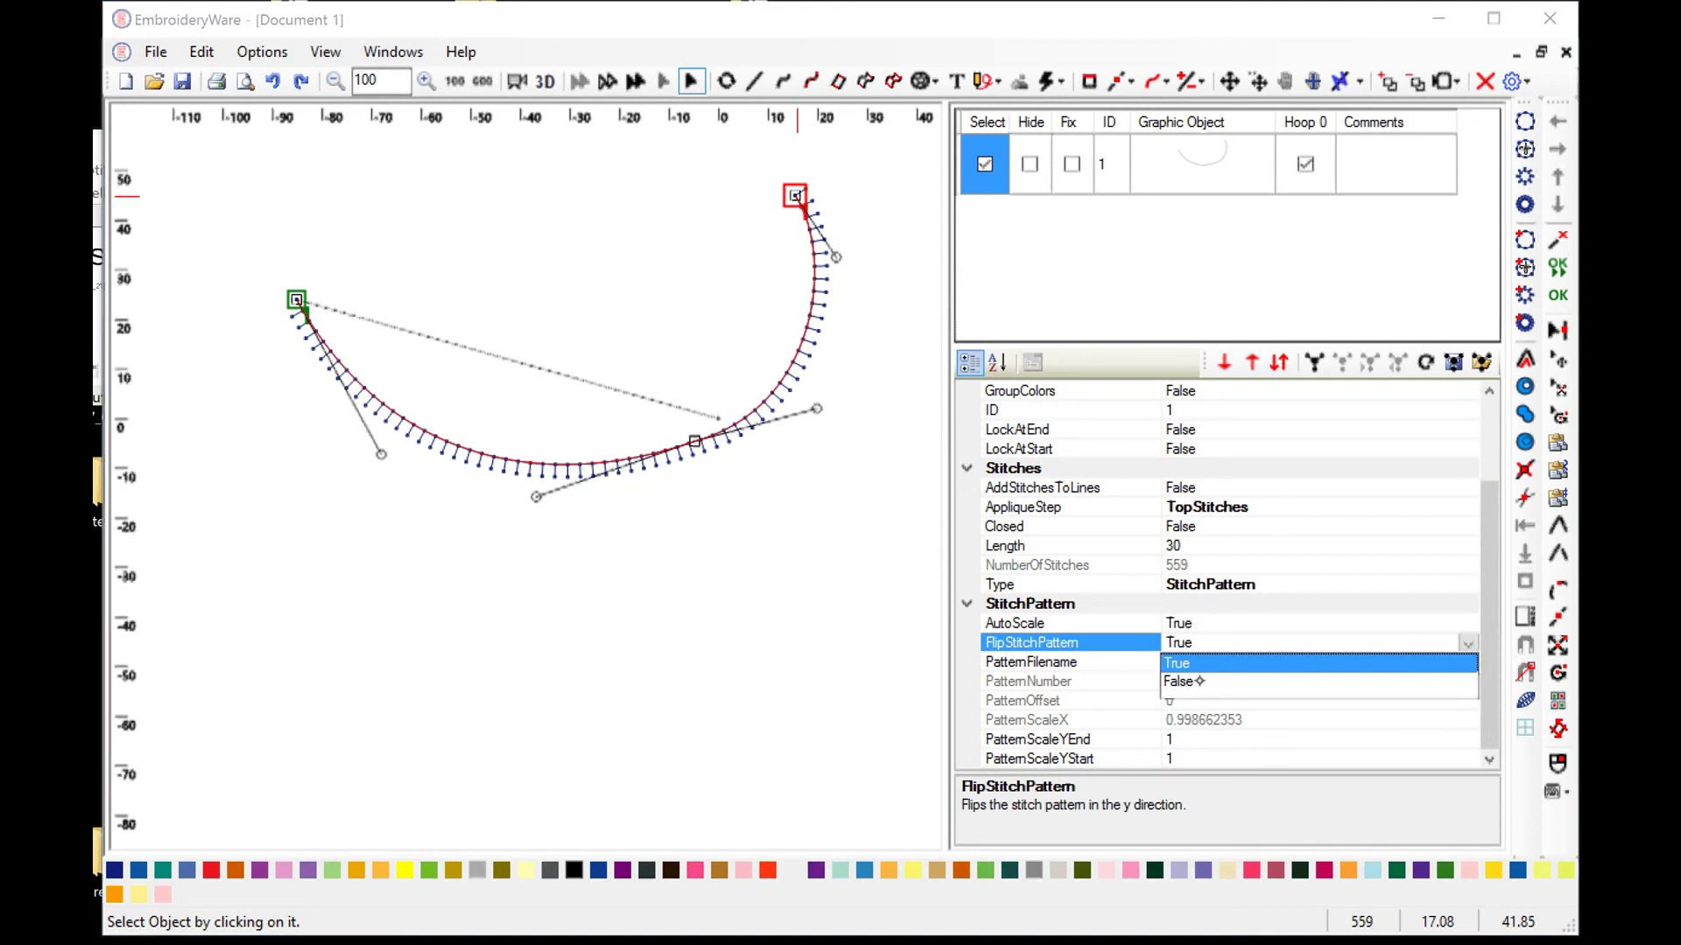
{"action": "left_click", "coordinate": [1196, 681]}
{"action": "left_click", "coordinate": [1468, 642]}
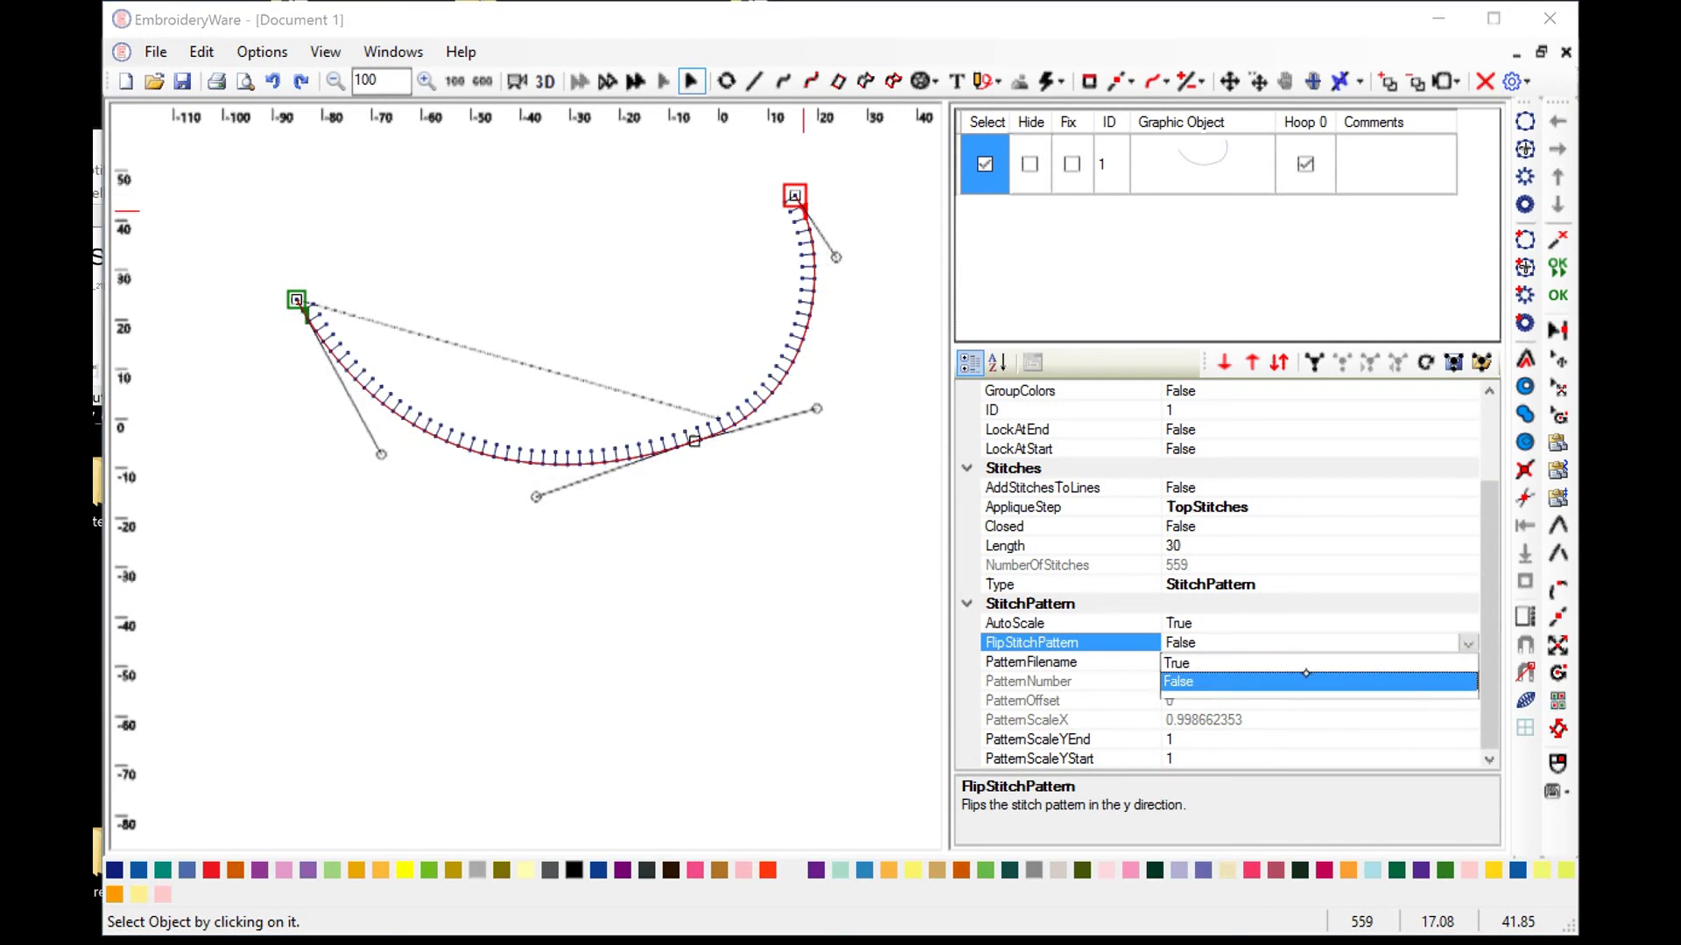
{"action": "left_click", "coordinate": [1317, 662]}
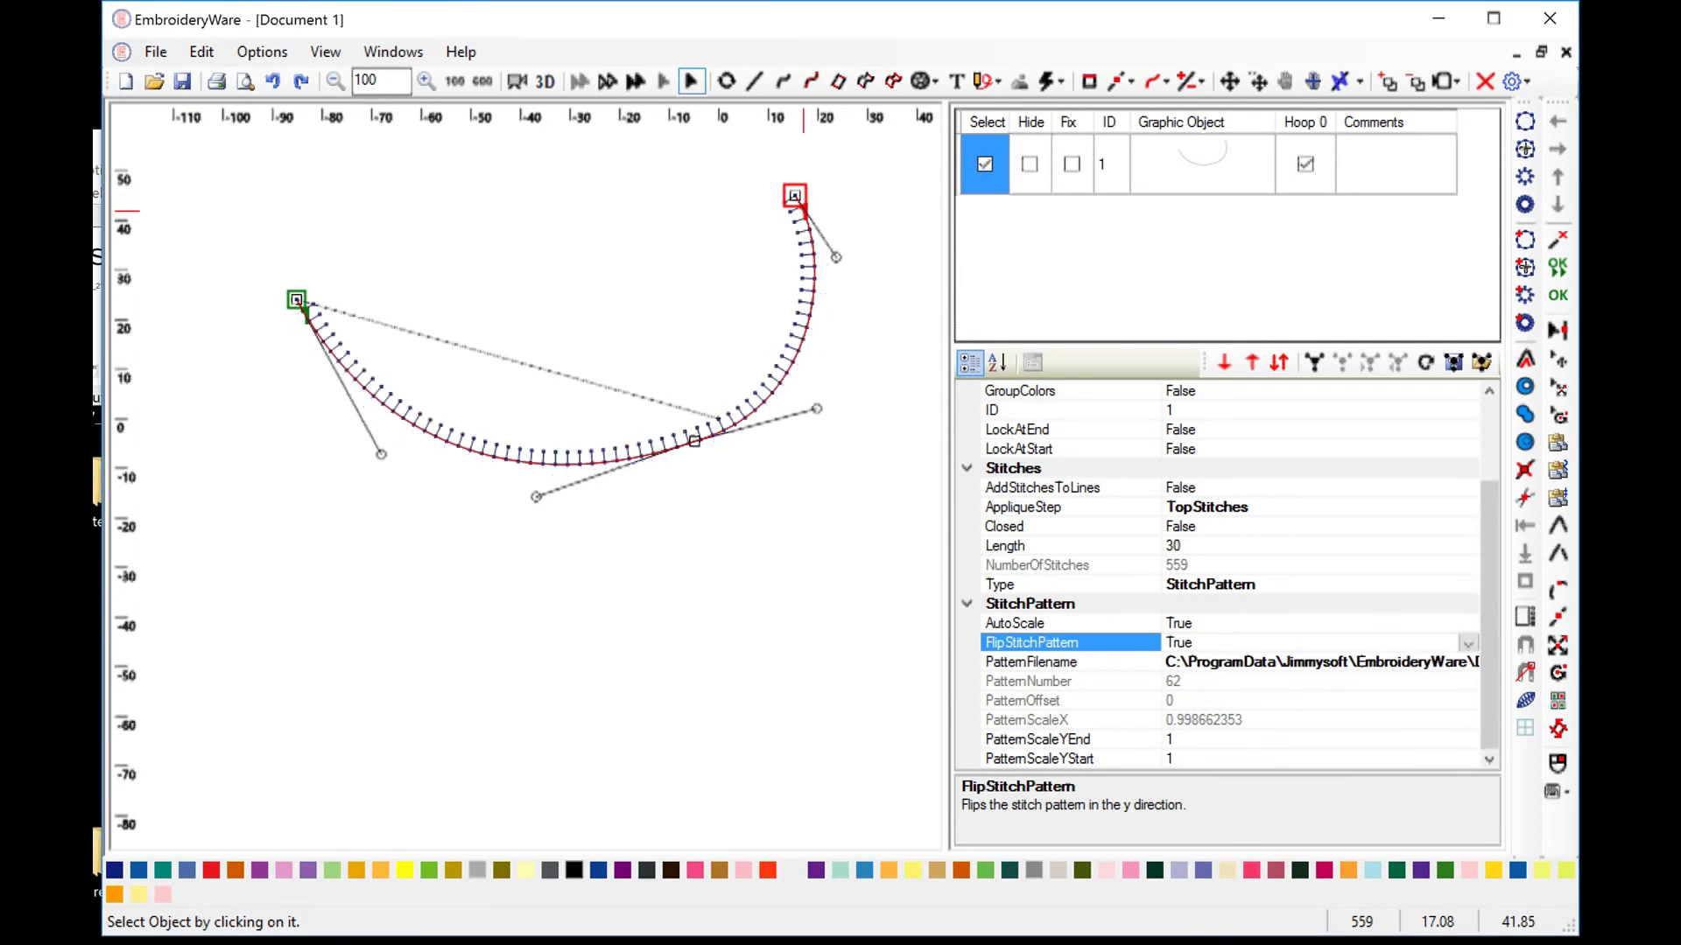